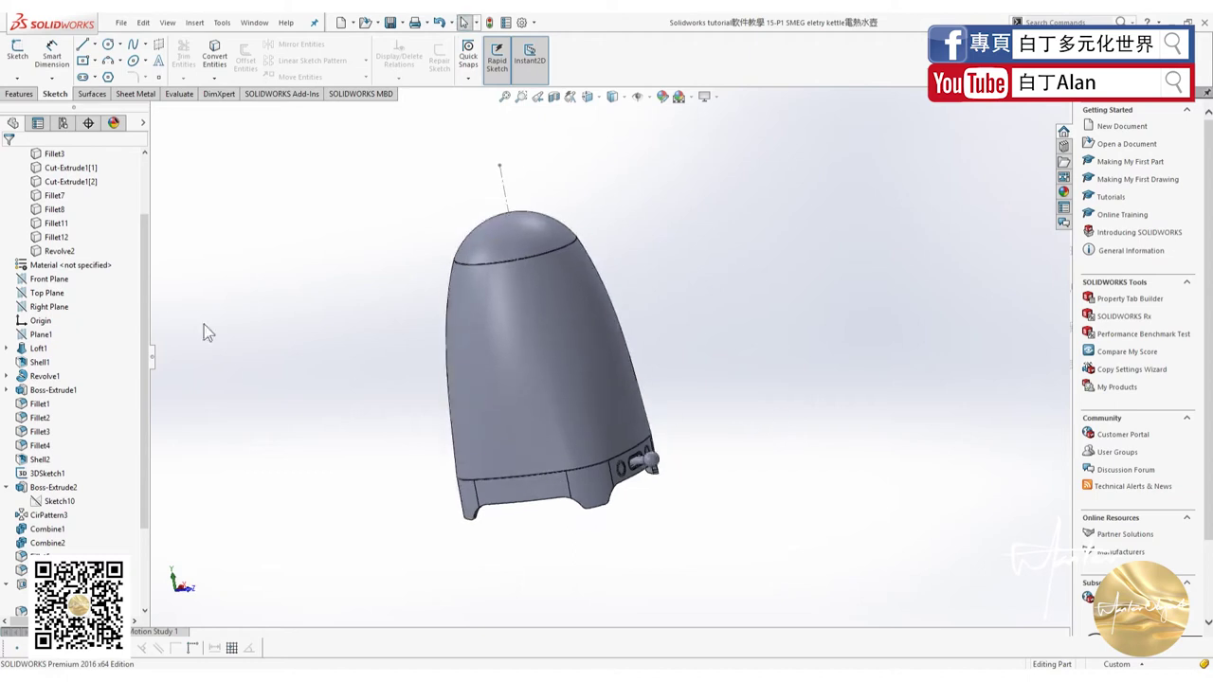
Select the Right Plane, view it Normal To, and open a new sketch on it.
scroll(100, 292, "up", 3)
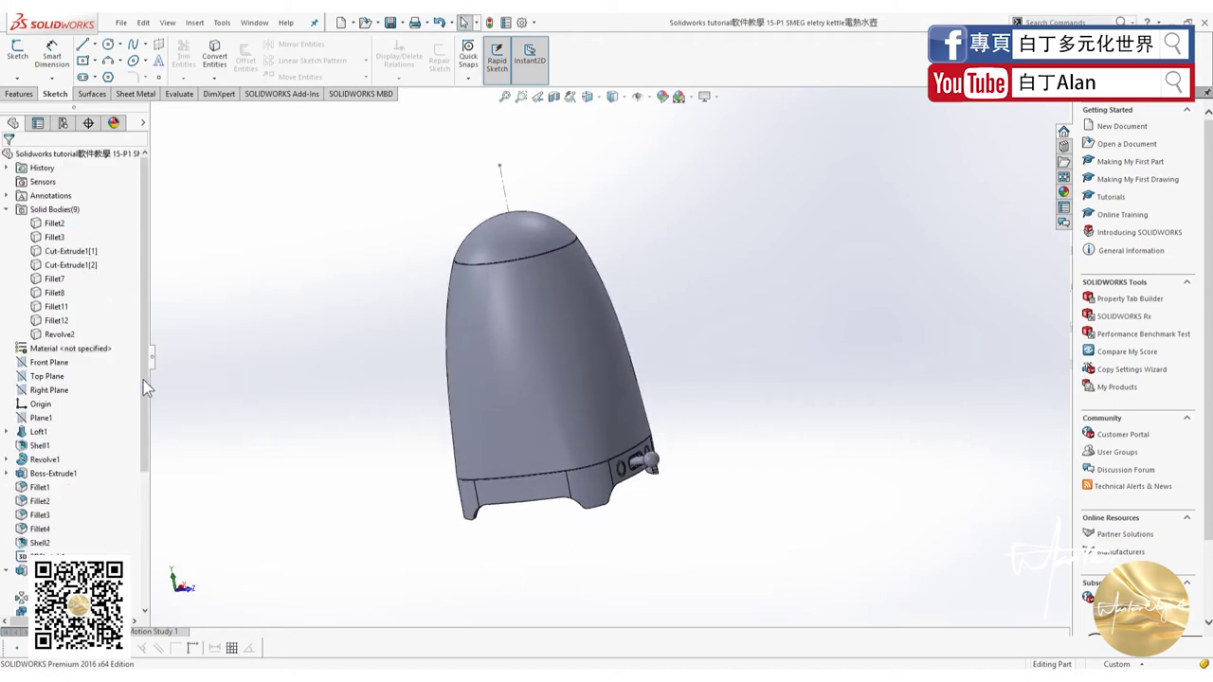
left_click(63, 392)
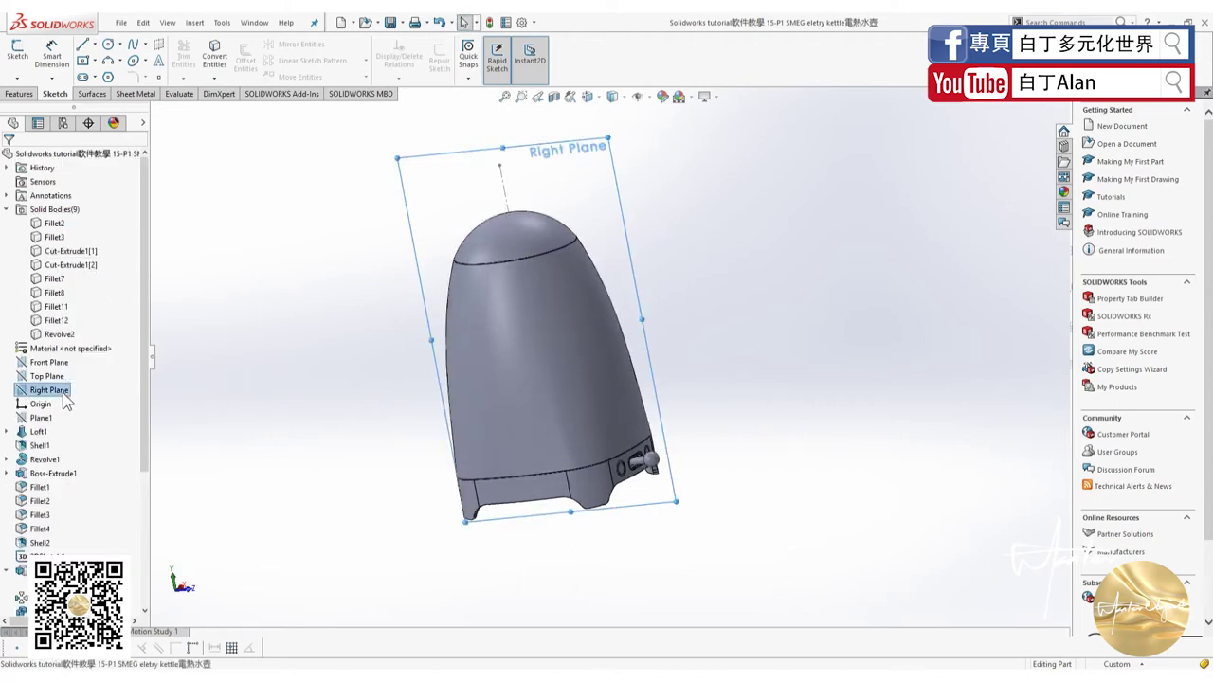
key("ctrl+8")
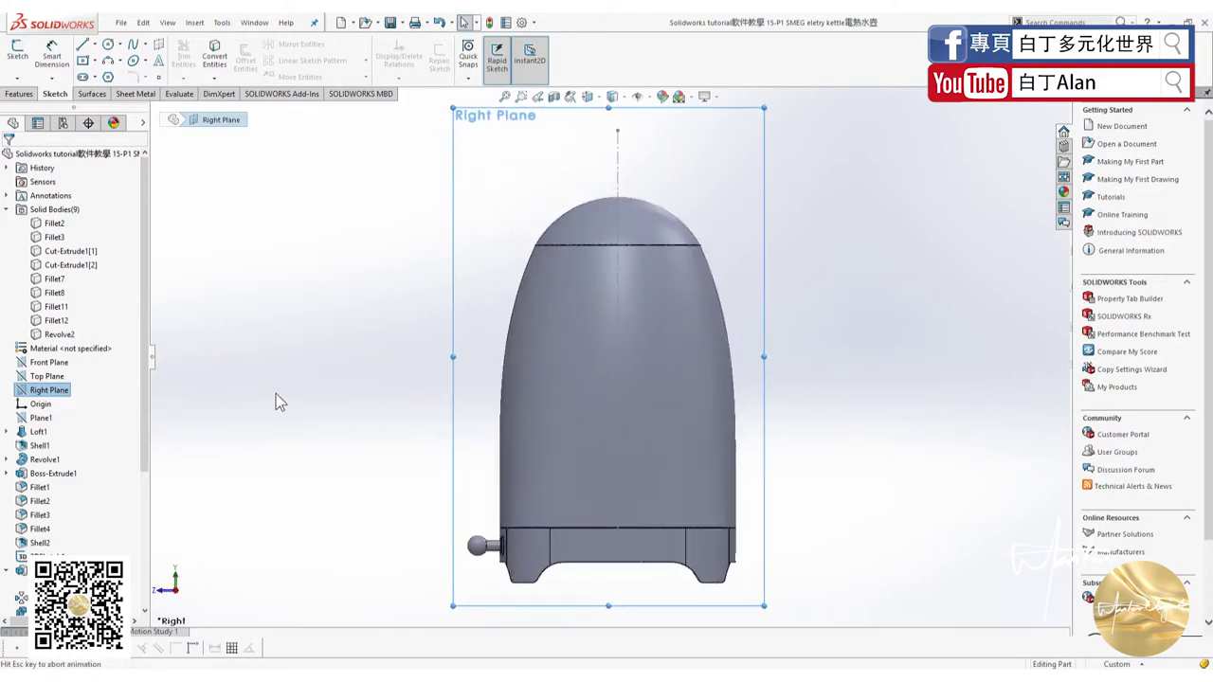
scroll(742, 384, "down", 2)
scroll(725, 384, "up", 3)
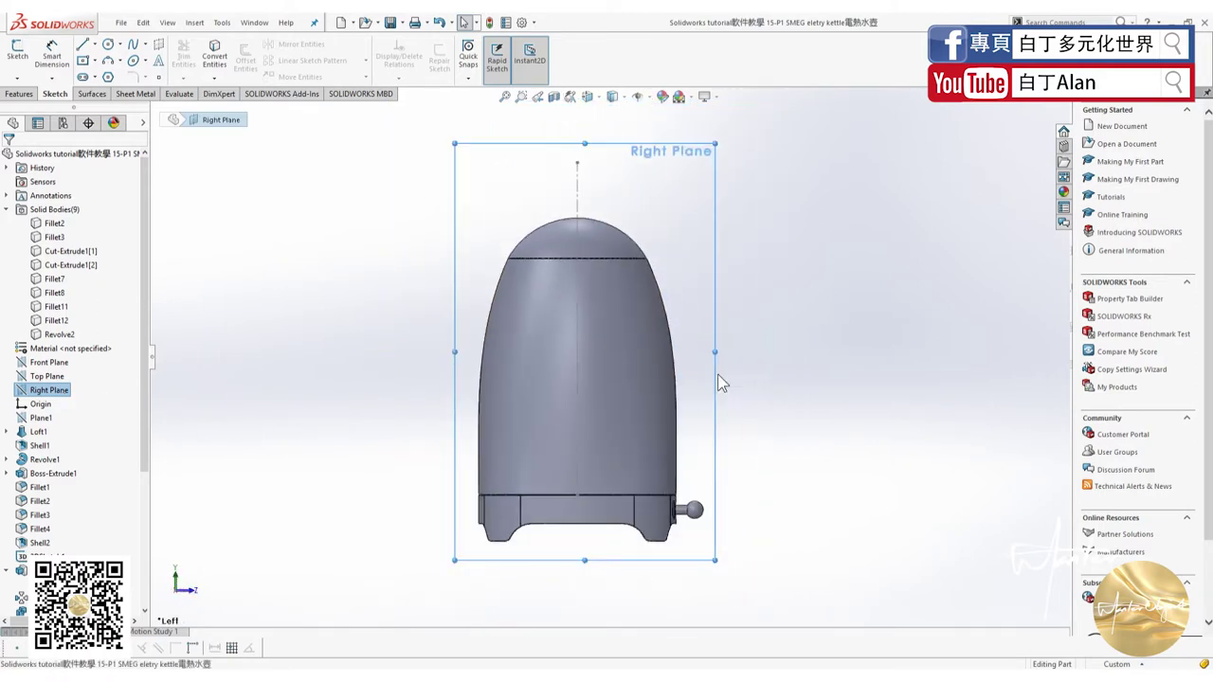
left_click(17, 50)
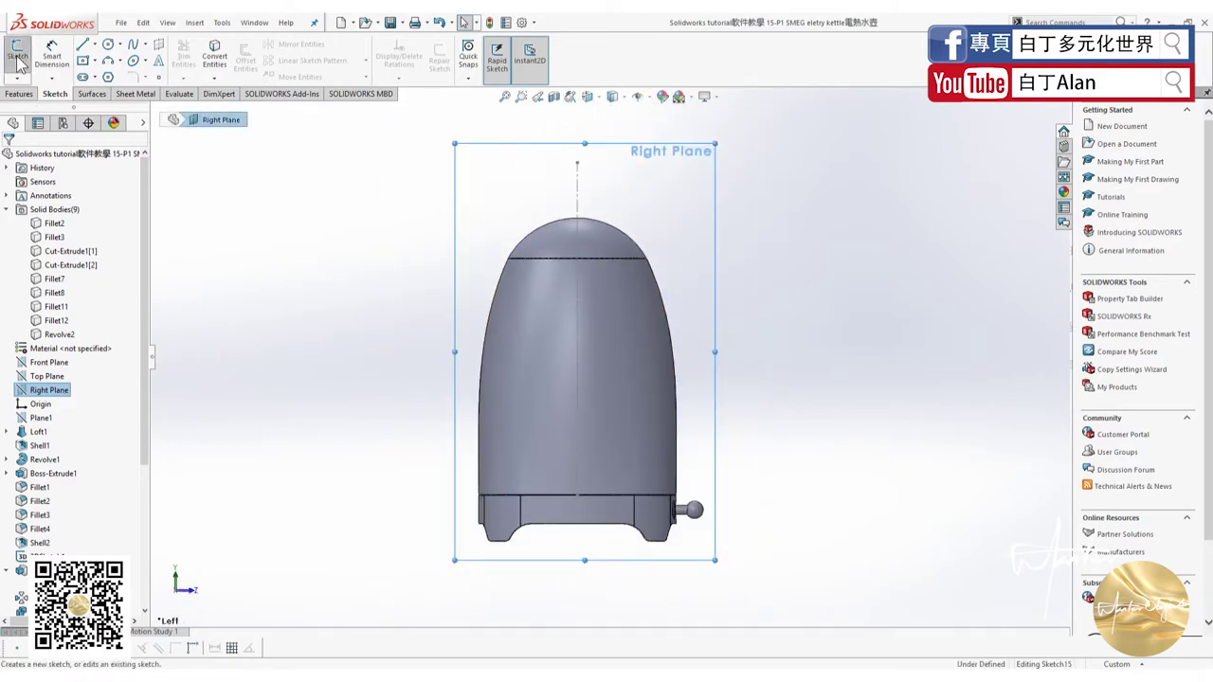
Insert the img85c kettle photo from the Desktop as a Sketch Picture.
left_click(194, 23)
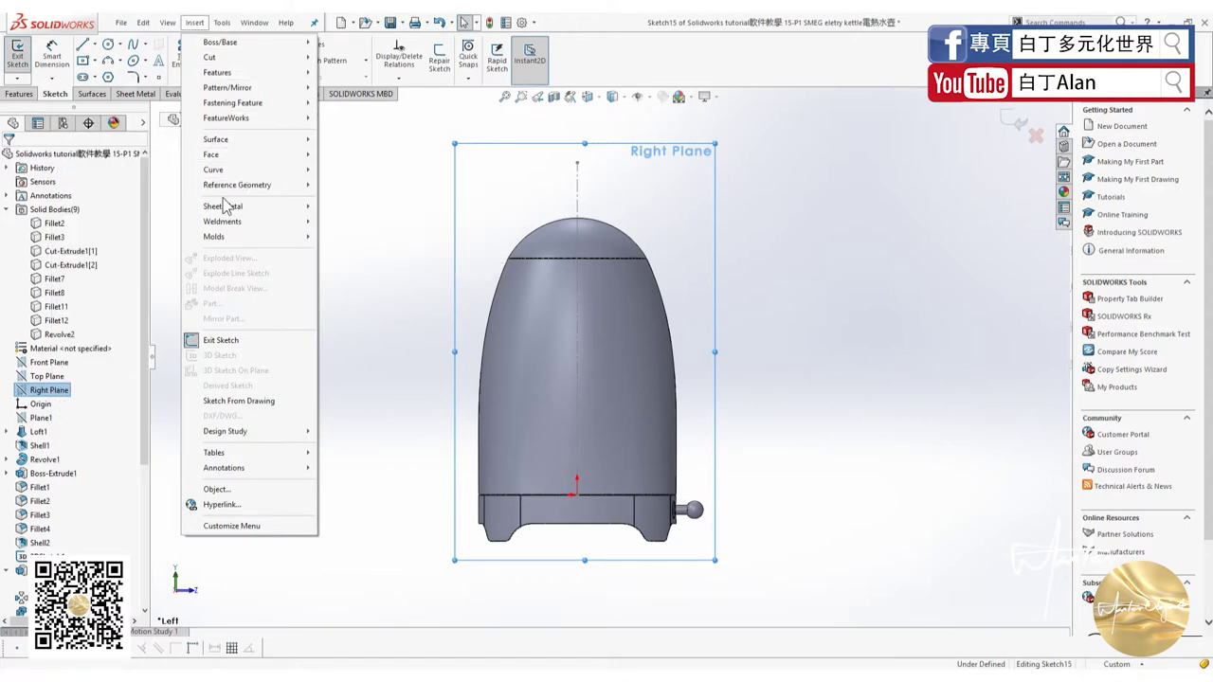
left_click(246, 32)
left_click(222, 22)
mouse_move(253, 310)
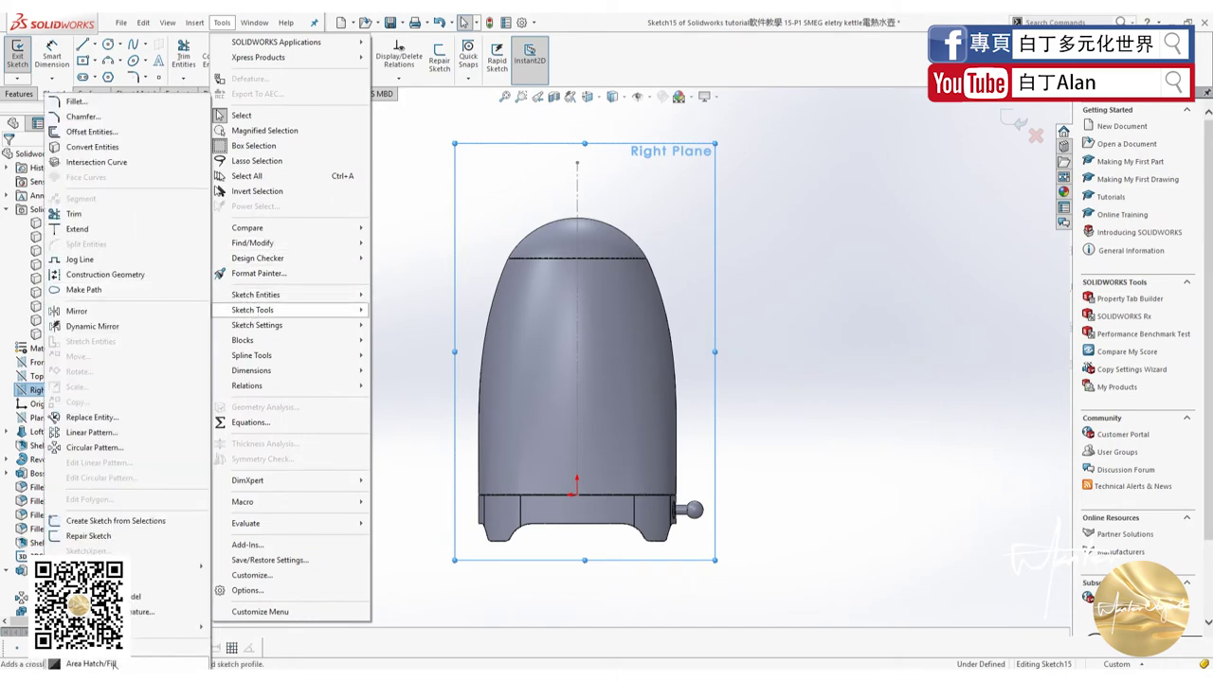
left_click(114, 666)
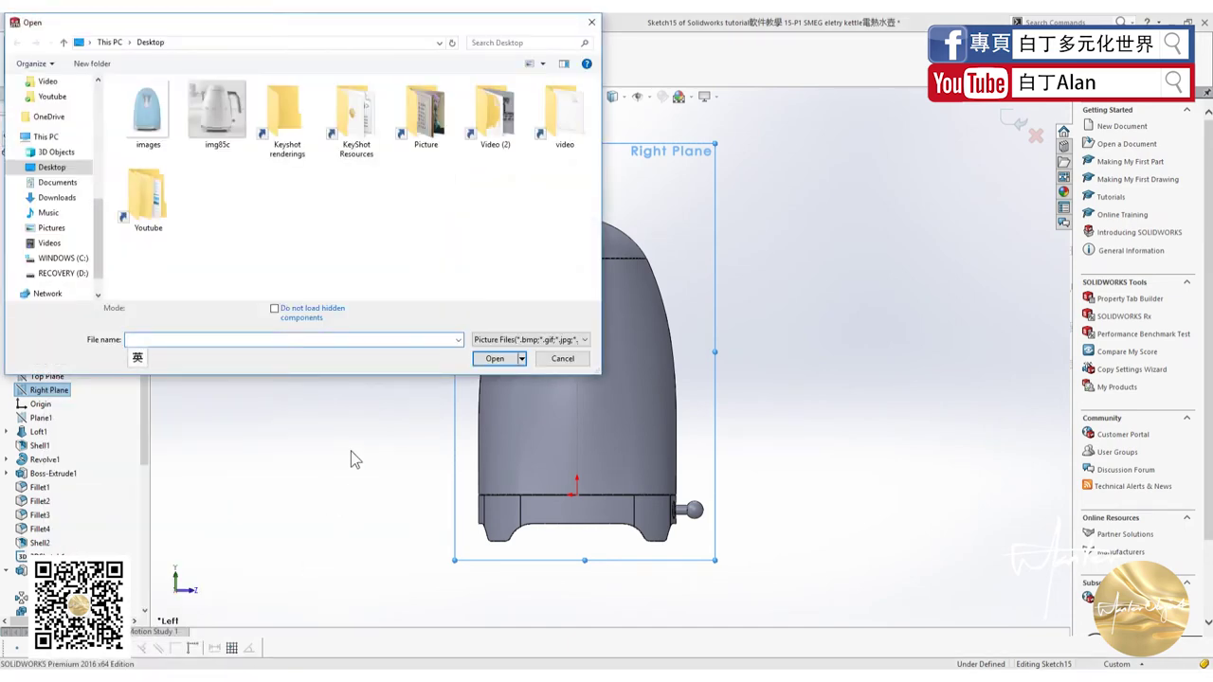
double_click(216, 118)
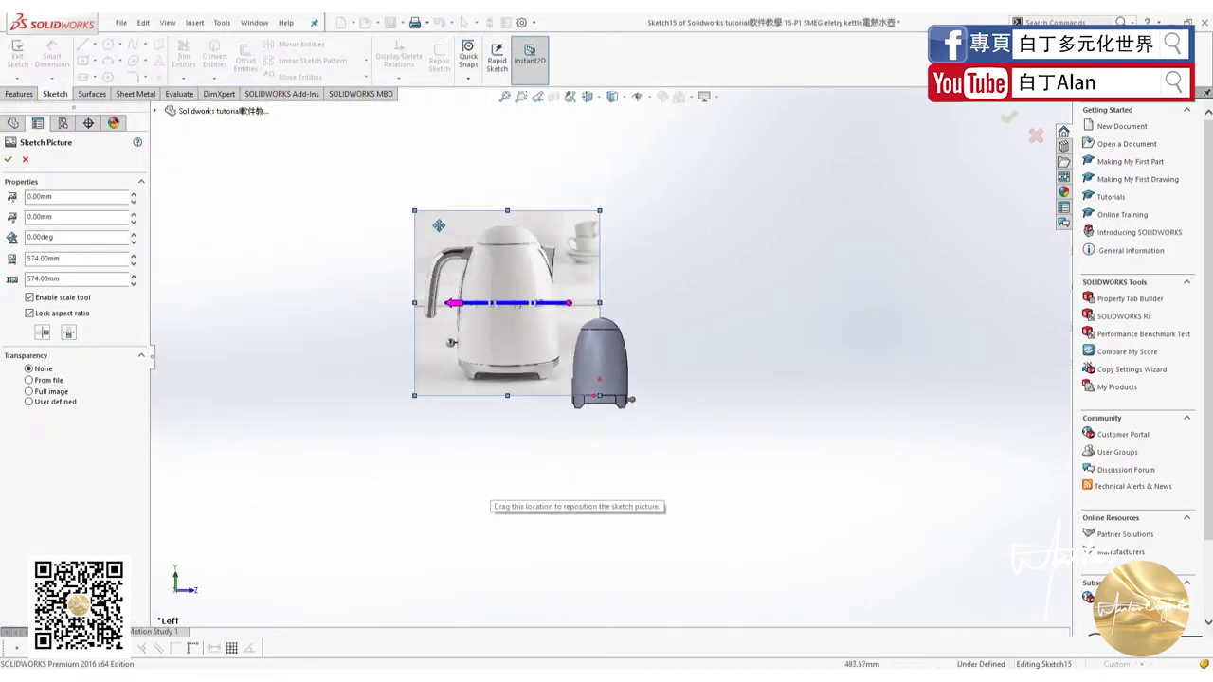
Drag and resize the kettle photo beside the model, undoing an accidental mirrored resize.
left_click_drag(438, 226, 725, 284)
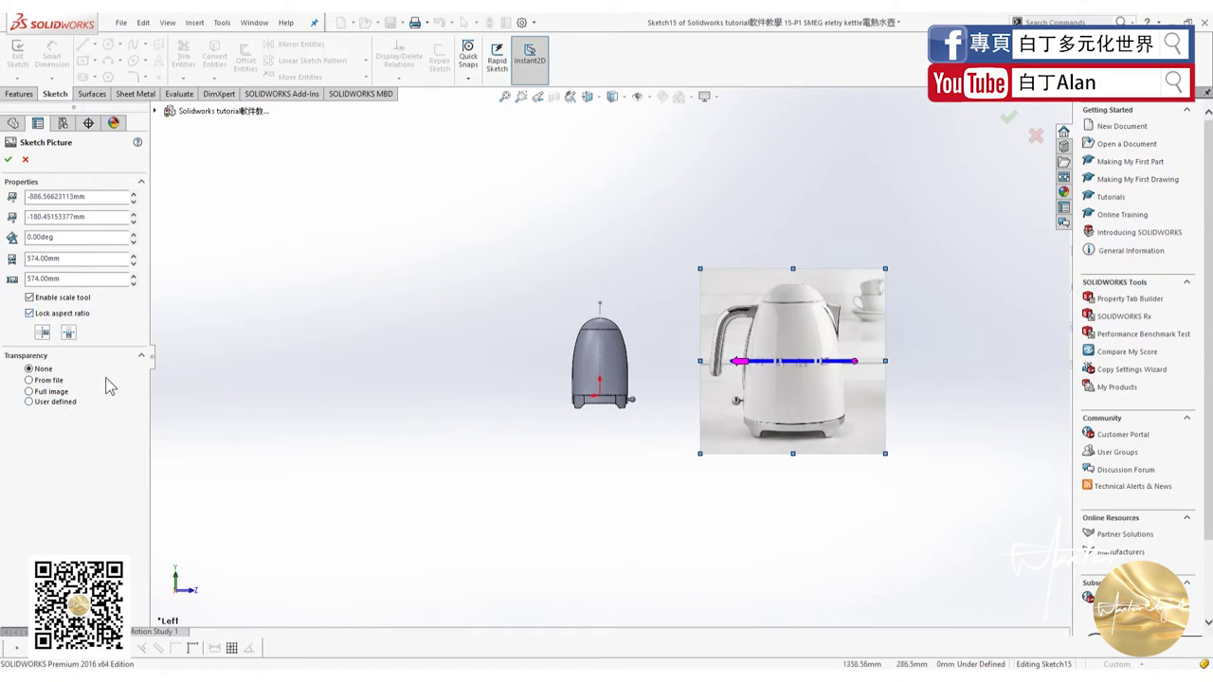
mouse_move(882, 361)
left_mouse_down()
mouse_move(525, 365)
mouse_move(648, 325)
left_mouse_up()
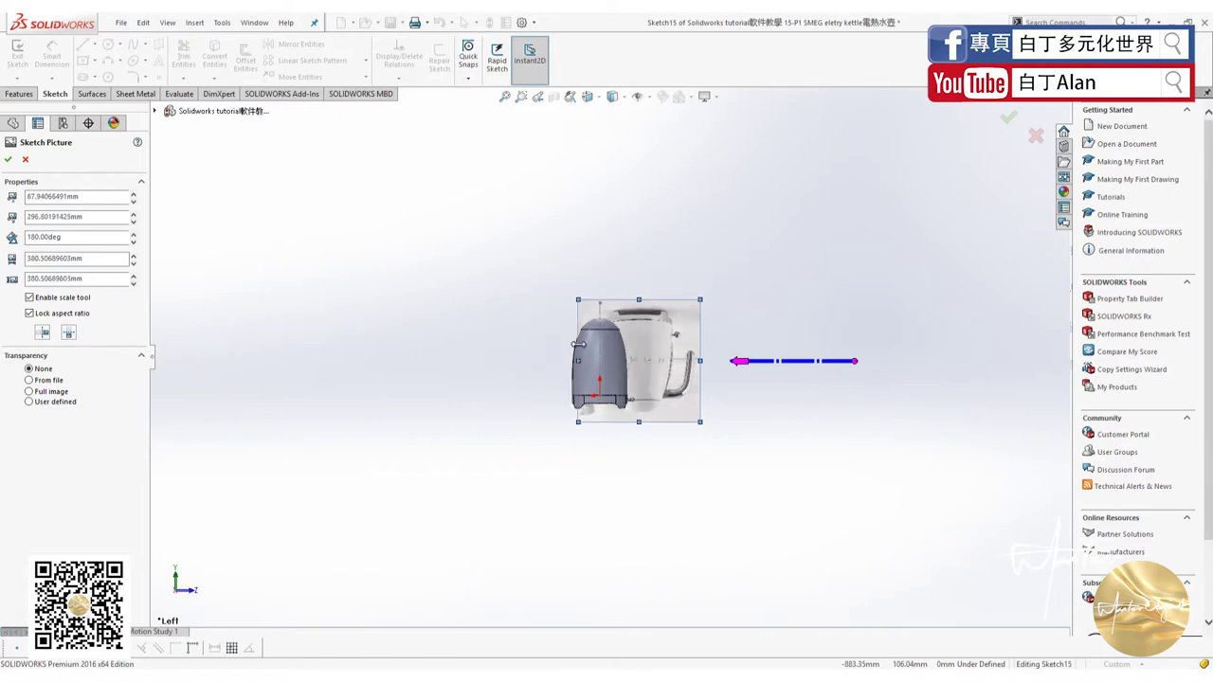
key("ctrl+z")
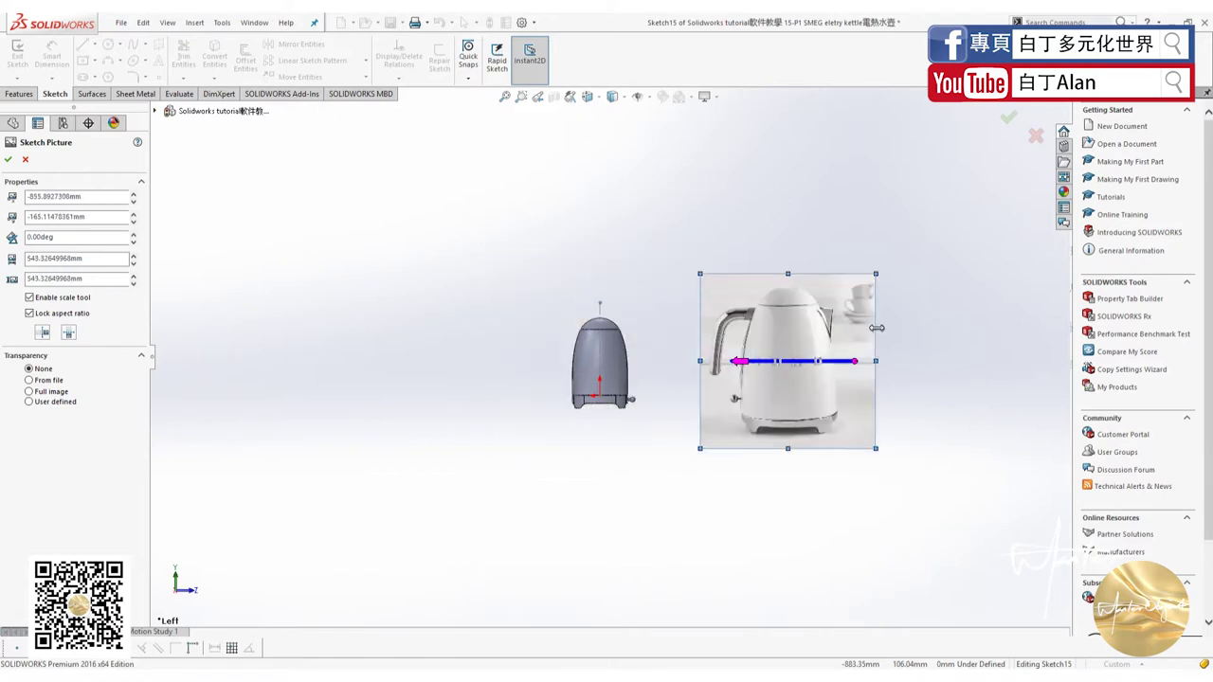
left_click_drag(786, 435, 789, 180)
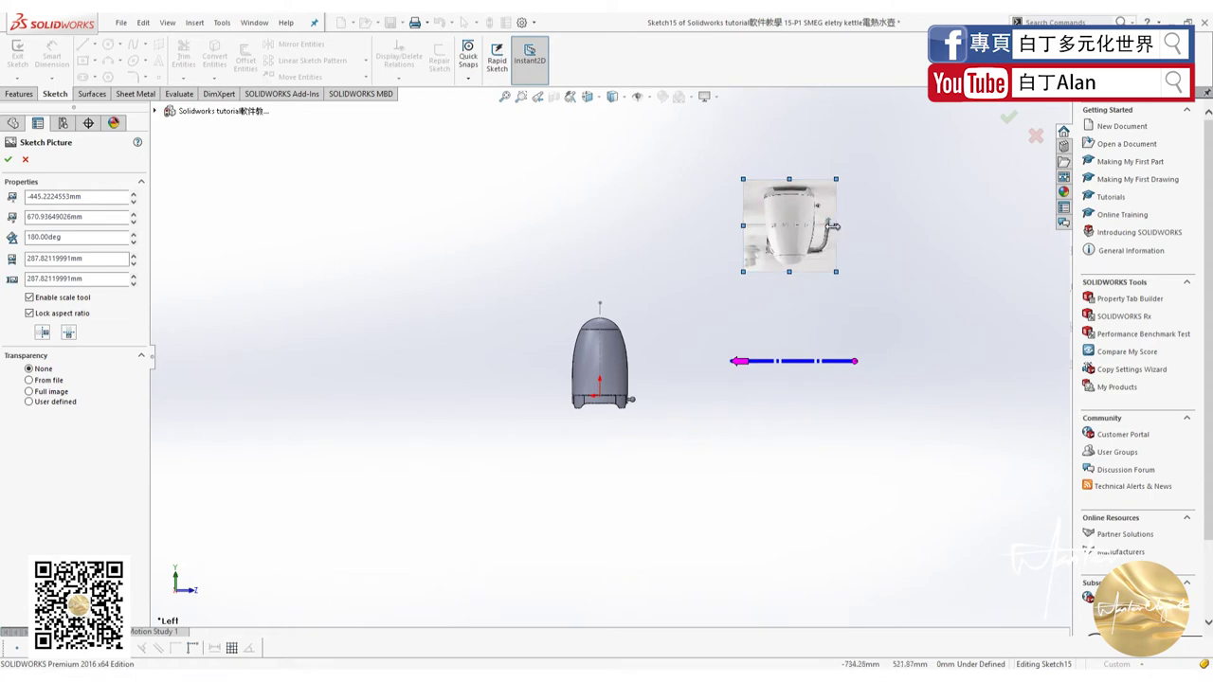
left_click_drag(834, 226, 647, 173)
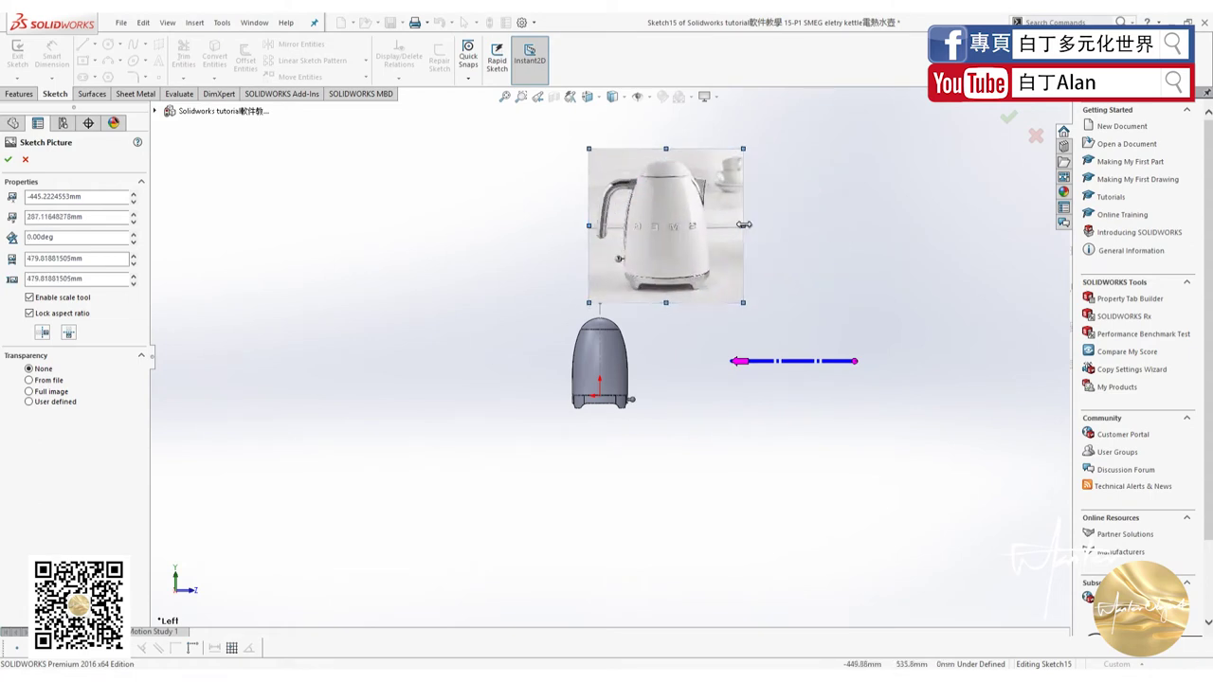
left_click_drag(744, 225, 470, 226)
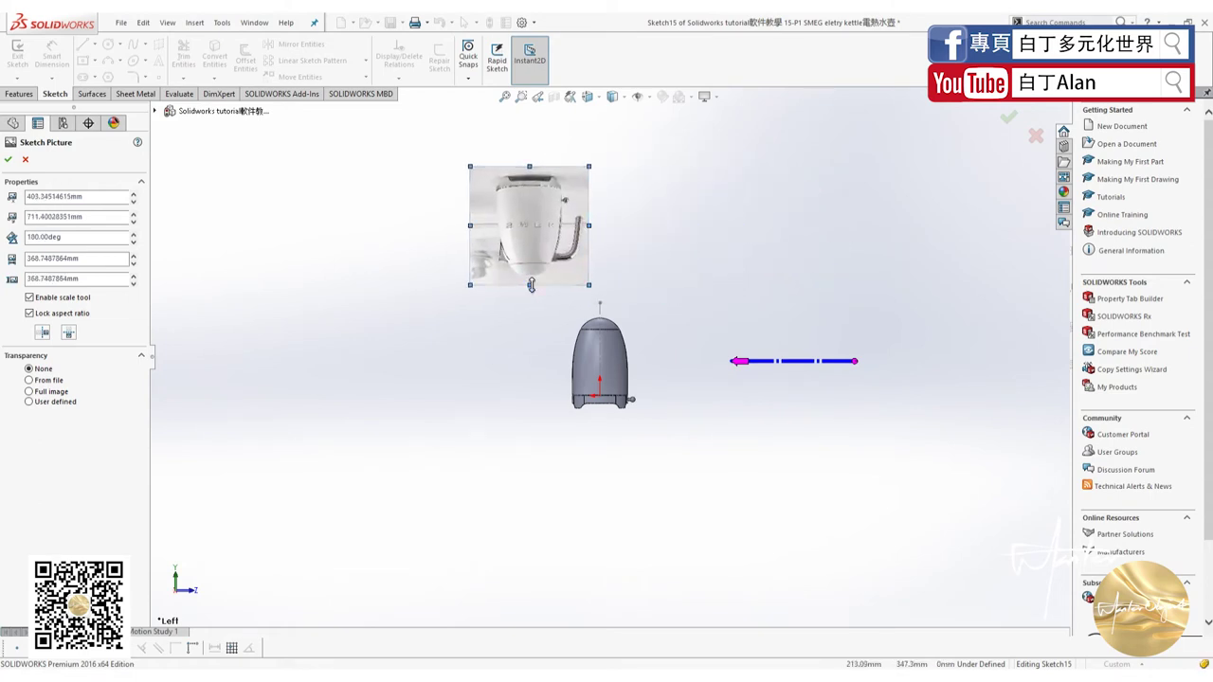
mouse_move(530, 286)
left_mouse_down()
mouse_move(528, 167)
mouse_move(512, 130)
left_mouse_up()
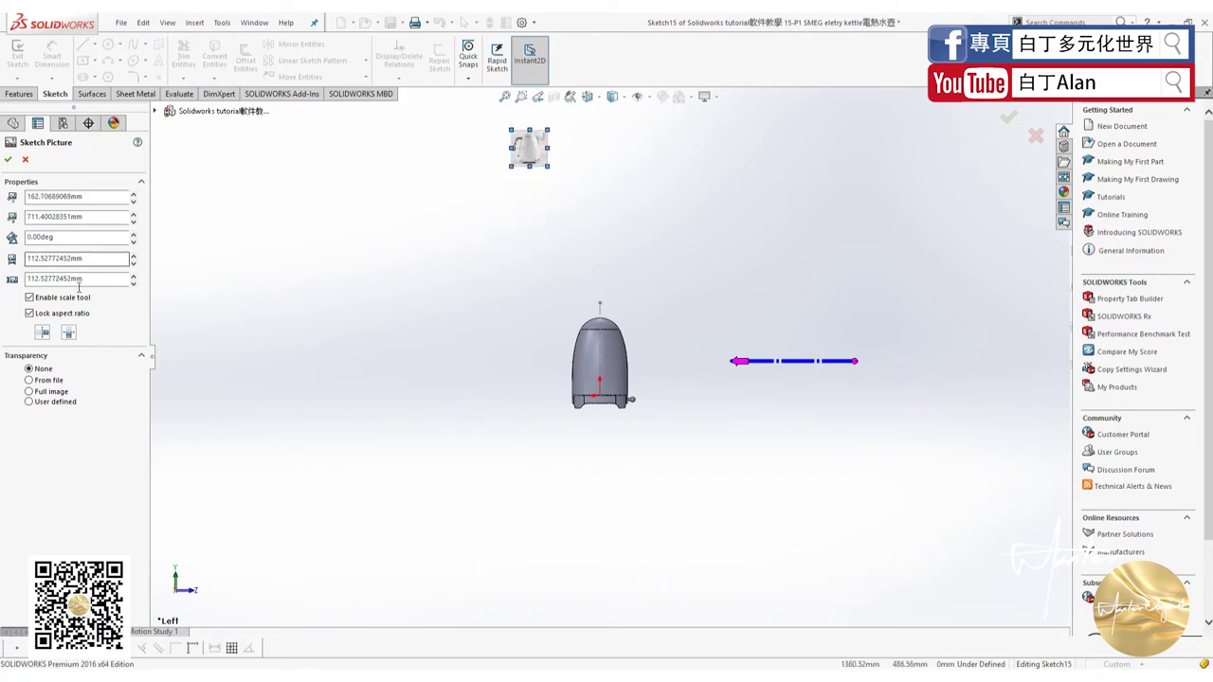
Set the picture angle to 0deg so it stands upright, and place it beside the kettle.
left_click_drag(66, 241, 5, 242)
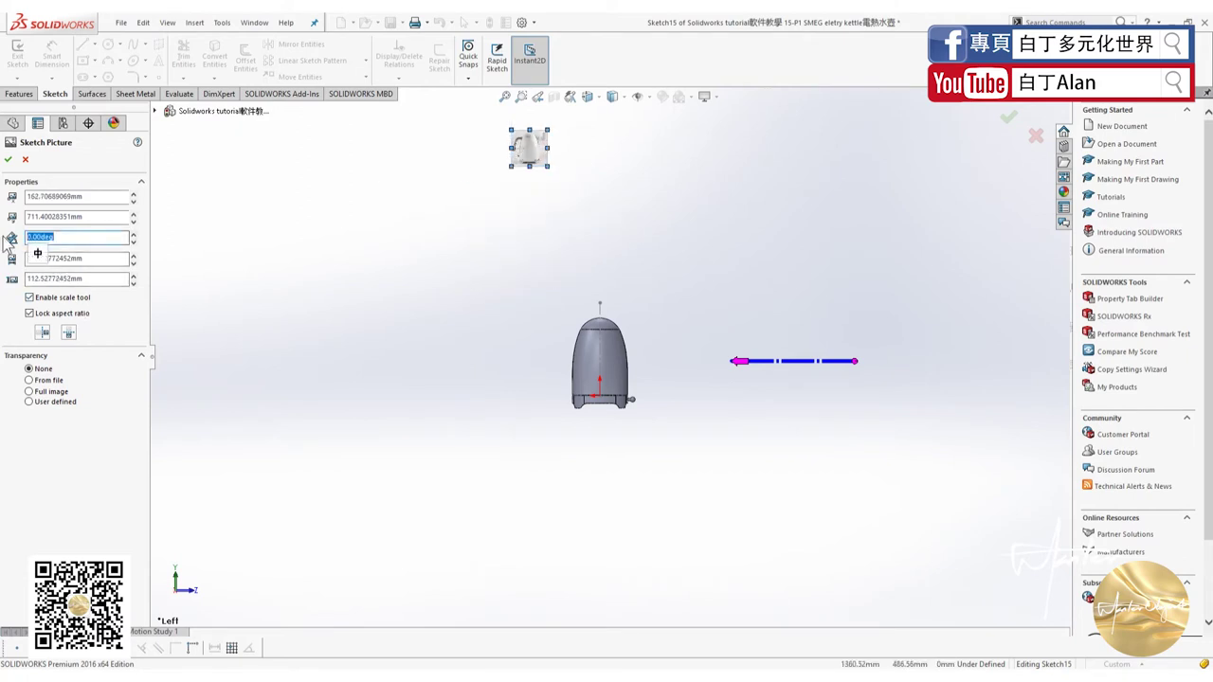
type("180")
key("Return")
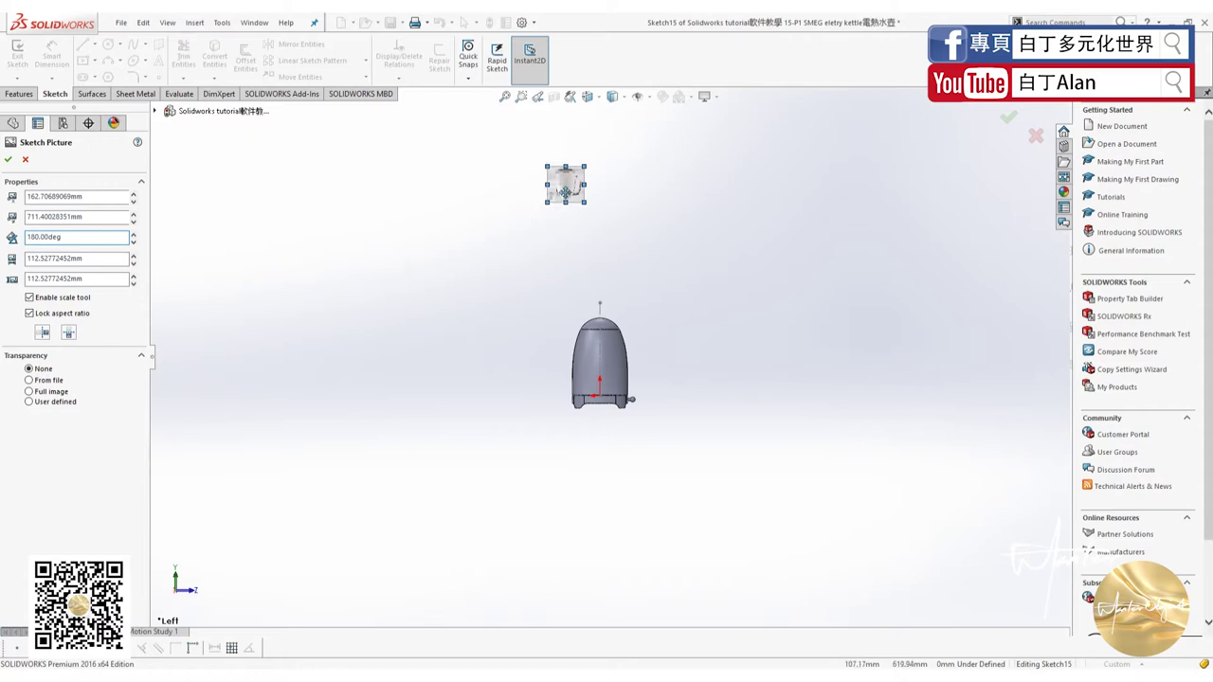
mouse_move(565, 191)
left_mouse_down()
mouse_move(601, 271)
mouse_move(676, 331)
mouse_move(694, 364)
left_mouse_up()
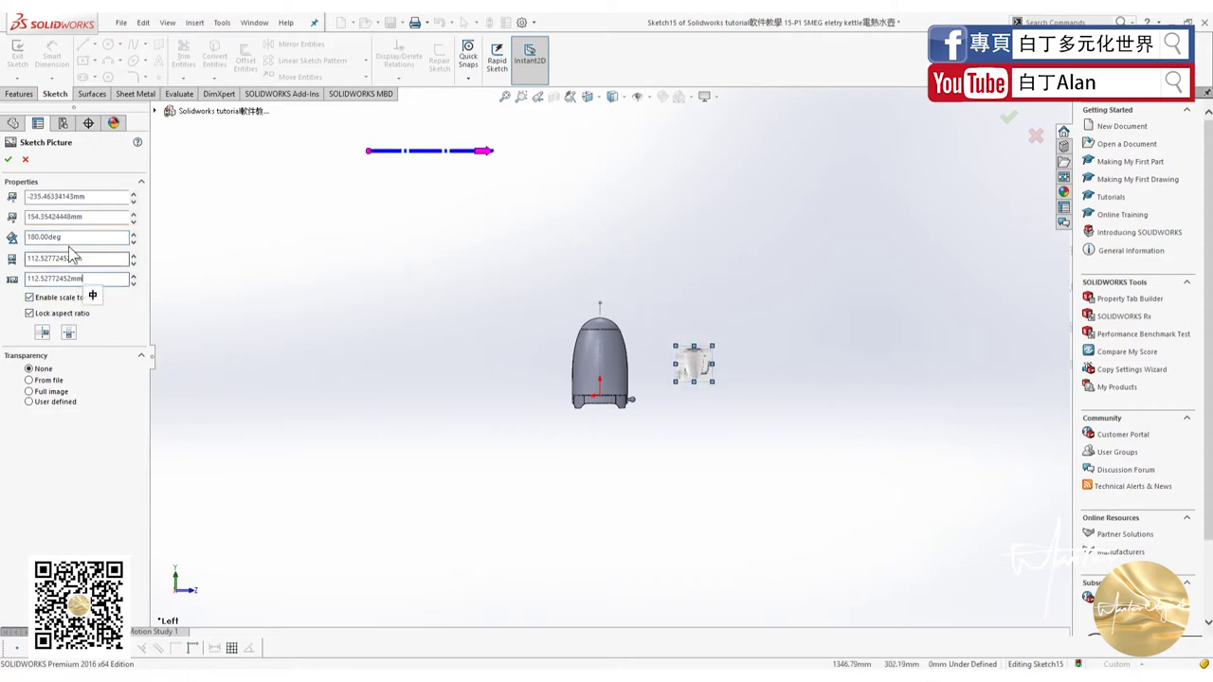
left_click_drag(66, 238, 5, 244)
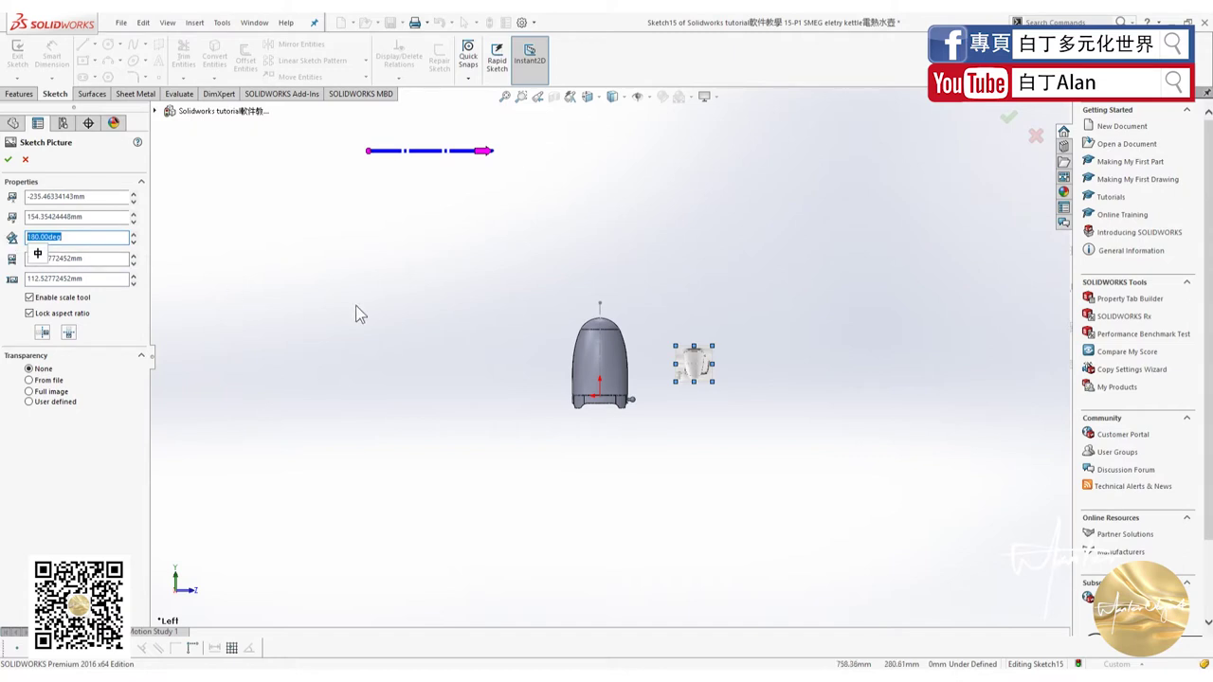
type("270")
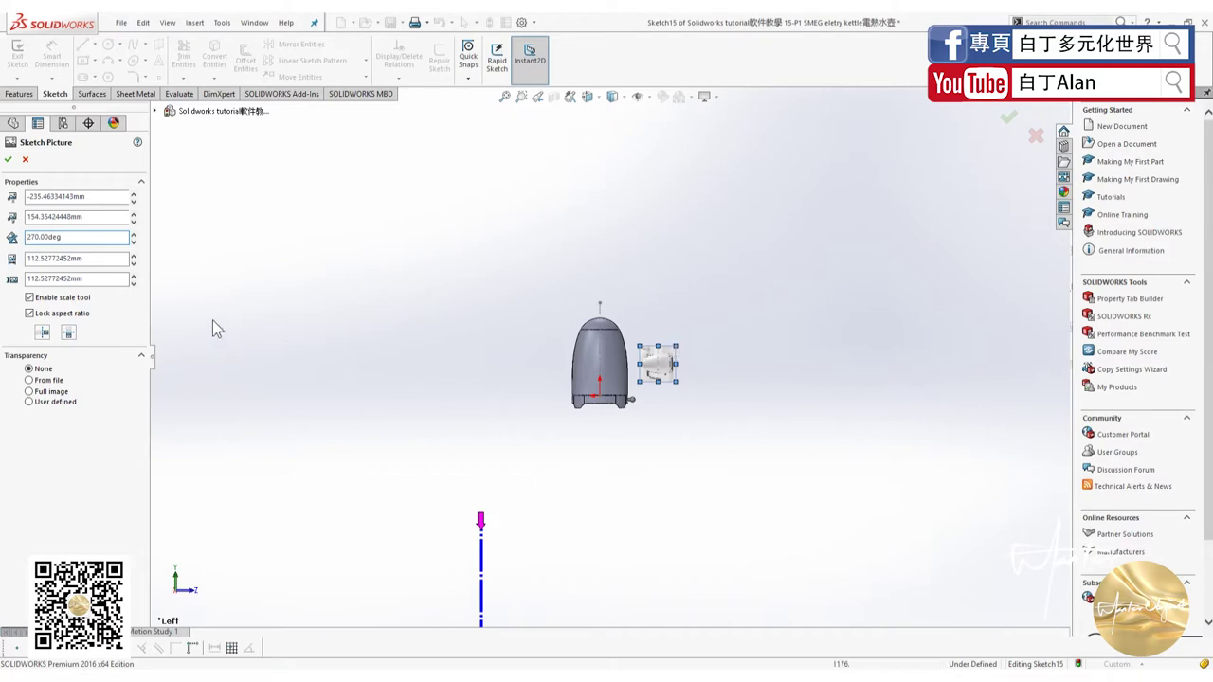
double_click(66, 241)
type("0")
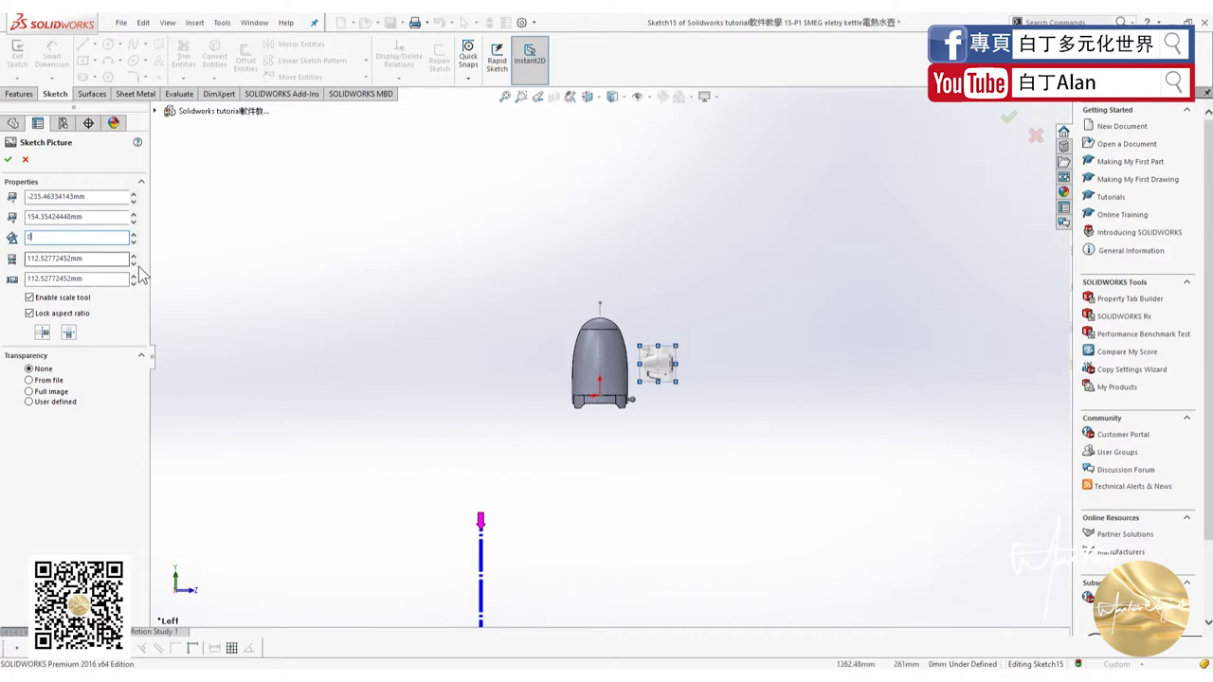
key("Return")
scroll(656, 350, "down", 3)
scroll(660, 357, "down", 2)
mouse_move(635, 270)
left_mouse_down()
mouse_move(600, 385)
mouse_move(403, 348)
mouse_move(621, 323)
left_mouse_up()
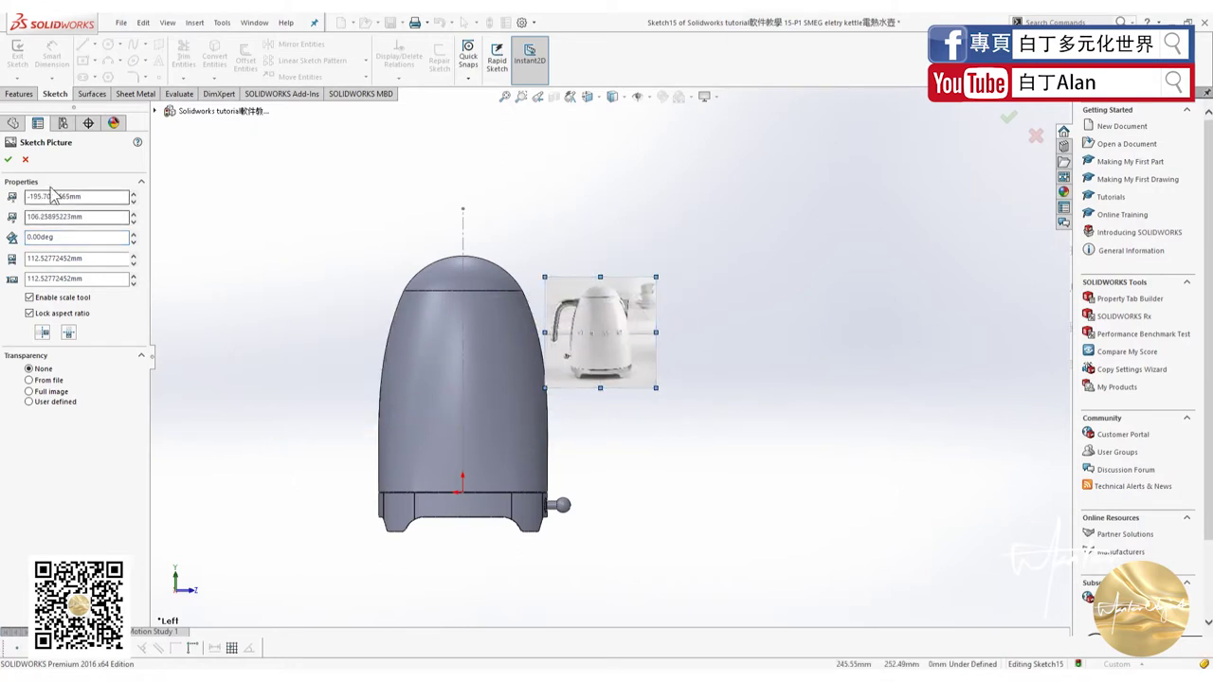
Accept the picture, exit and delete the photo sketch, then view the Right Plane Normal To.
left_click(7, 160)
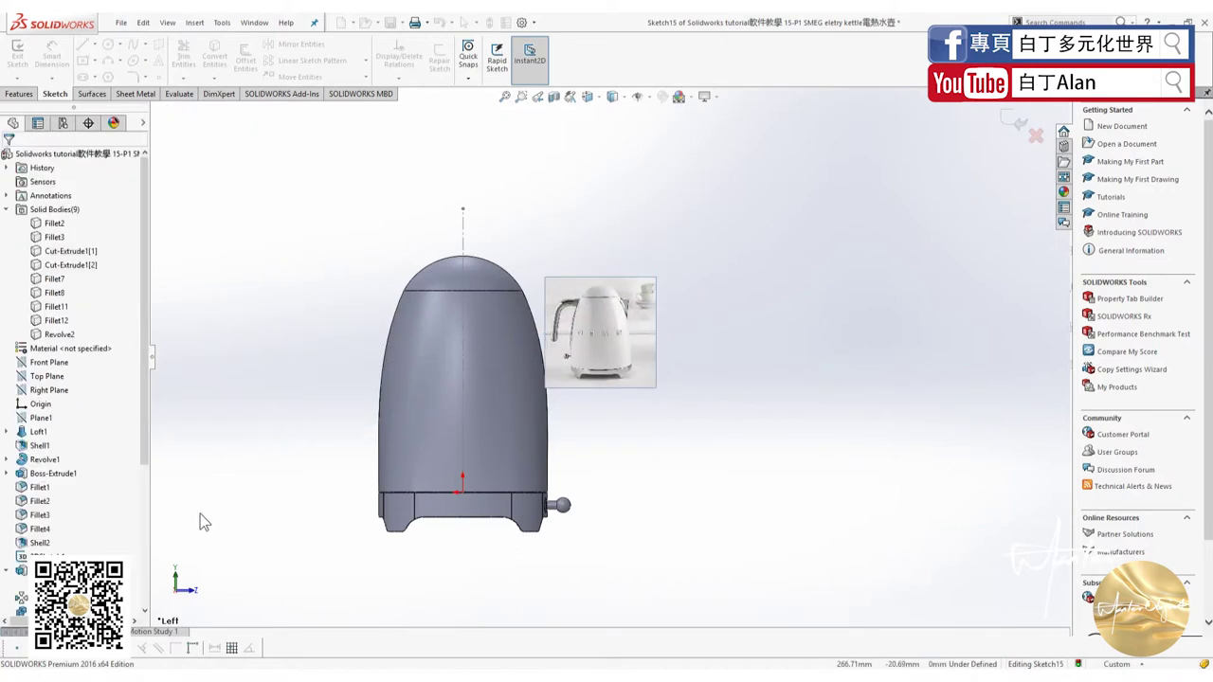
left_click(1013, 121)
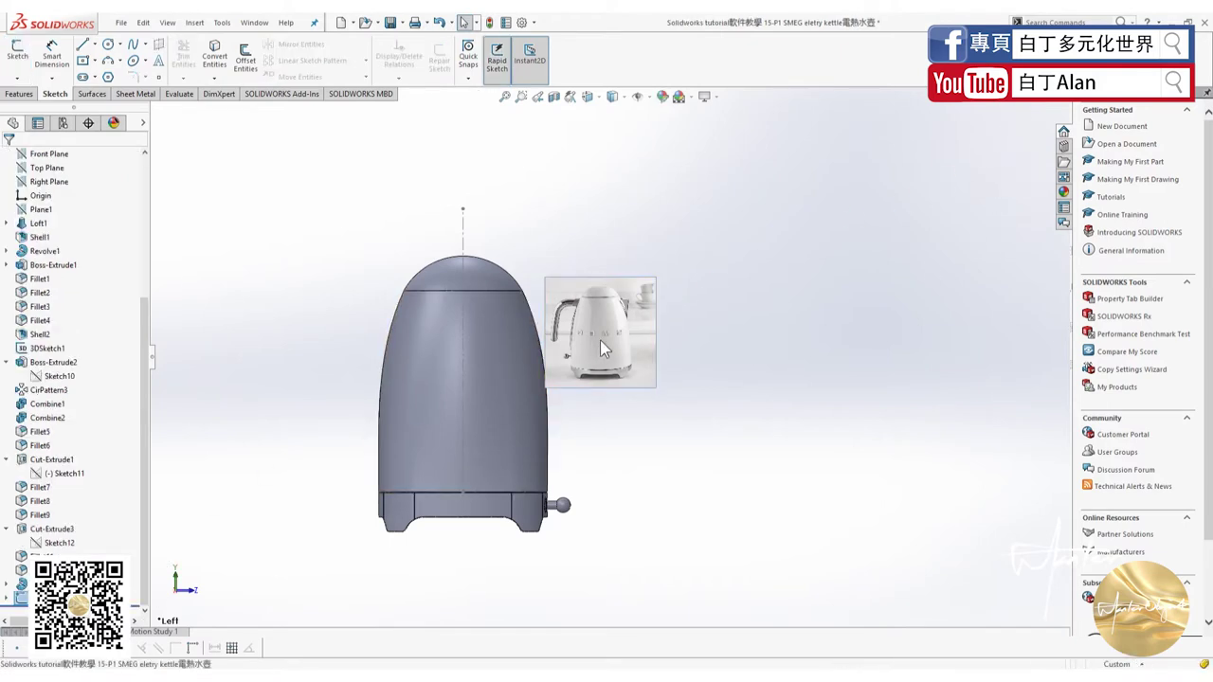
key("Delete")
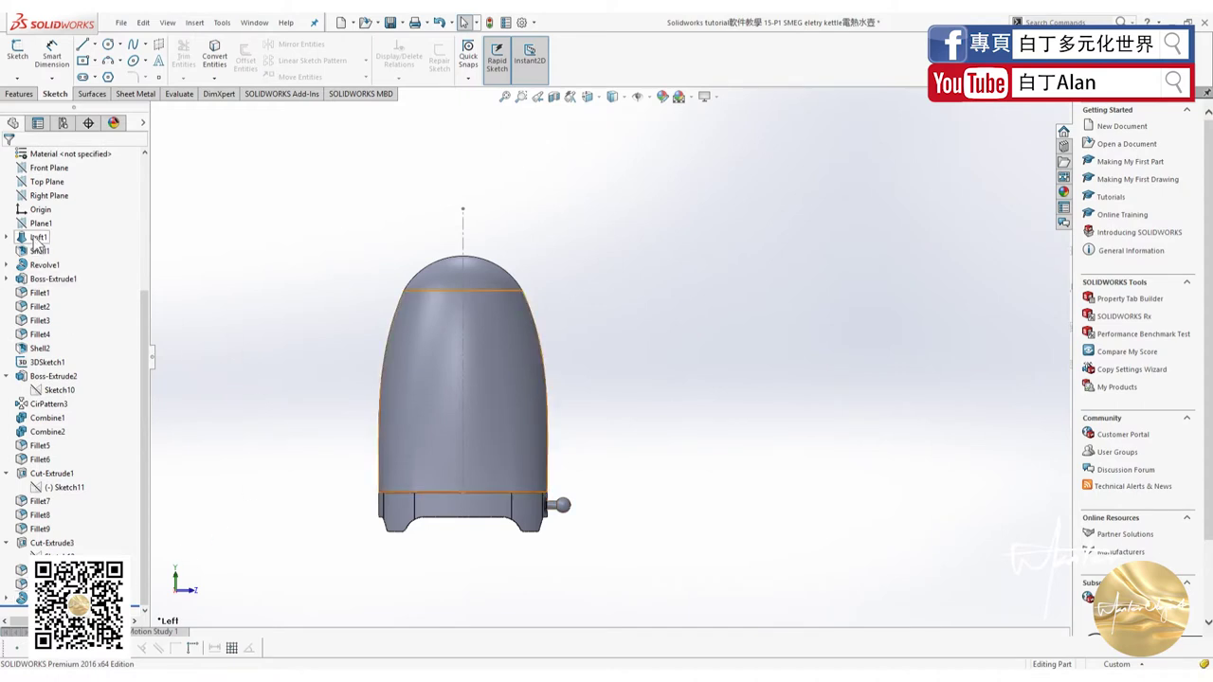
left_click(43, 196)
key("ctrl+8")
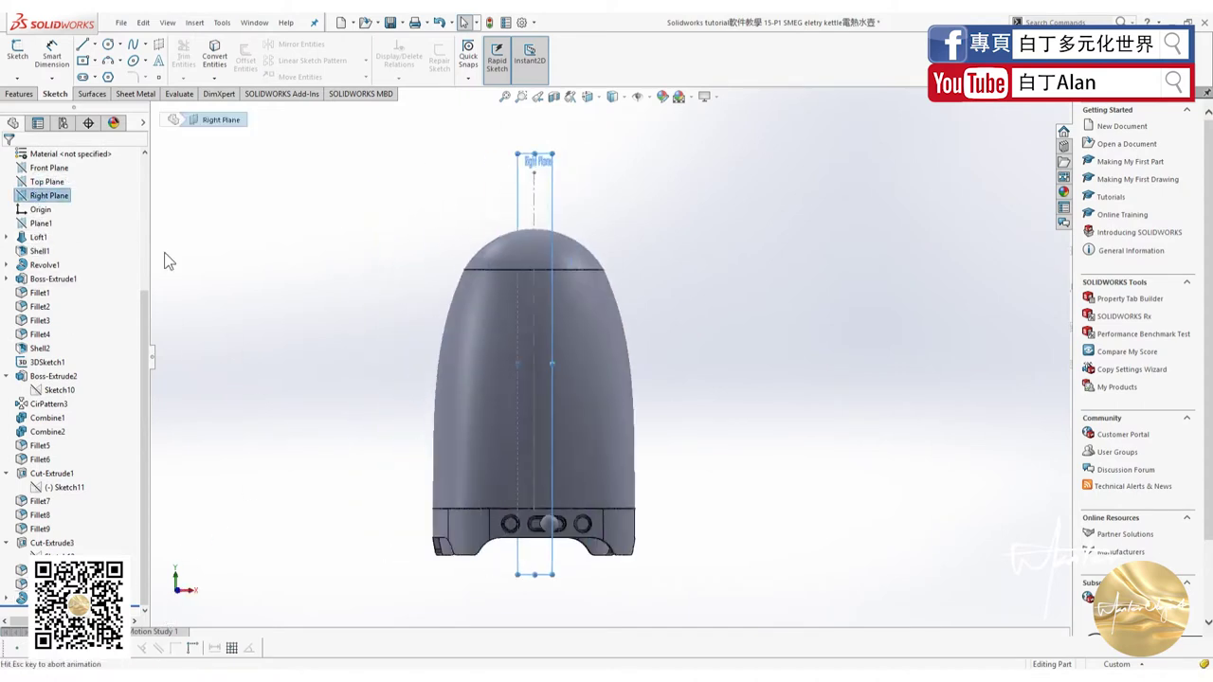
Open Sketch16 on the Right Plane and insert img85c again as a Sketch Picture.
left_click(17, 49)
left_click(195, 22)
mouse_move(216, 140)
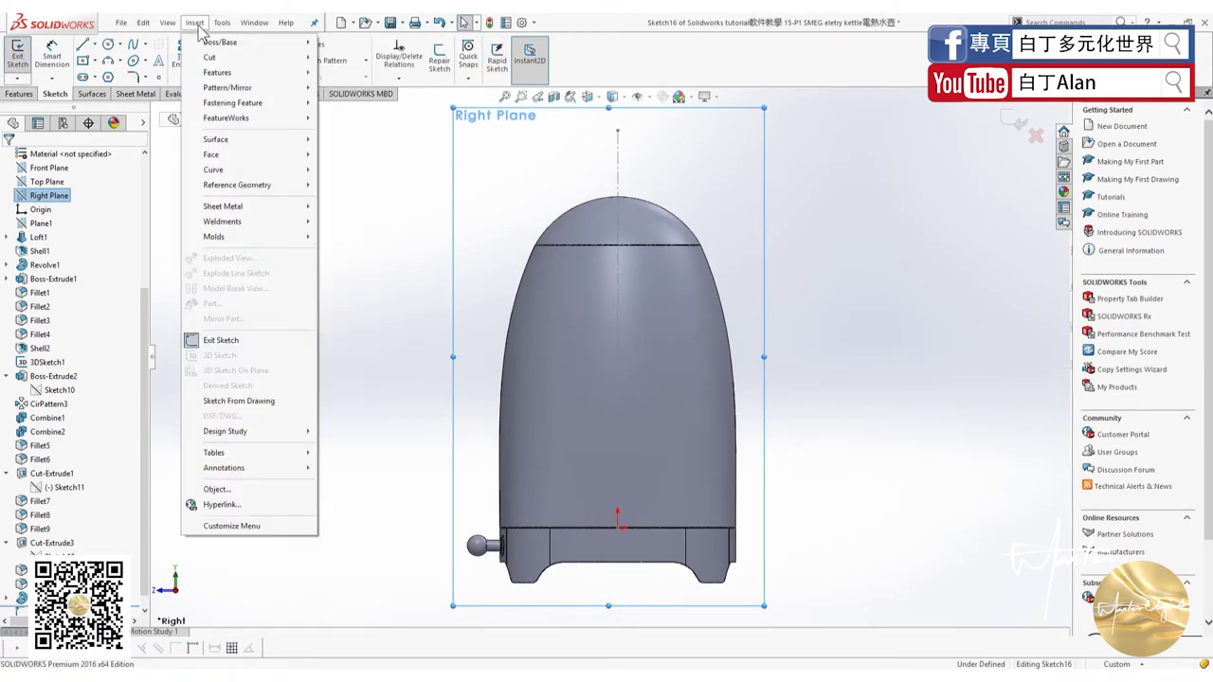
left_click(194, 21)
left_click(194, 22)
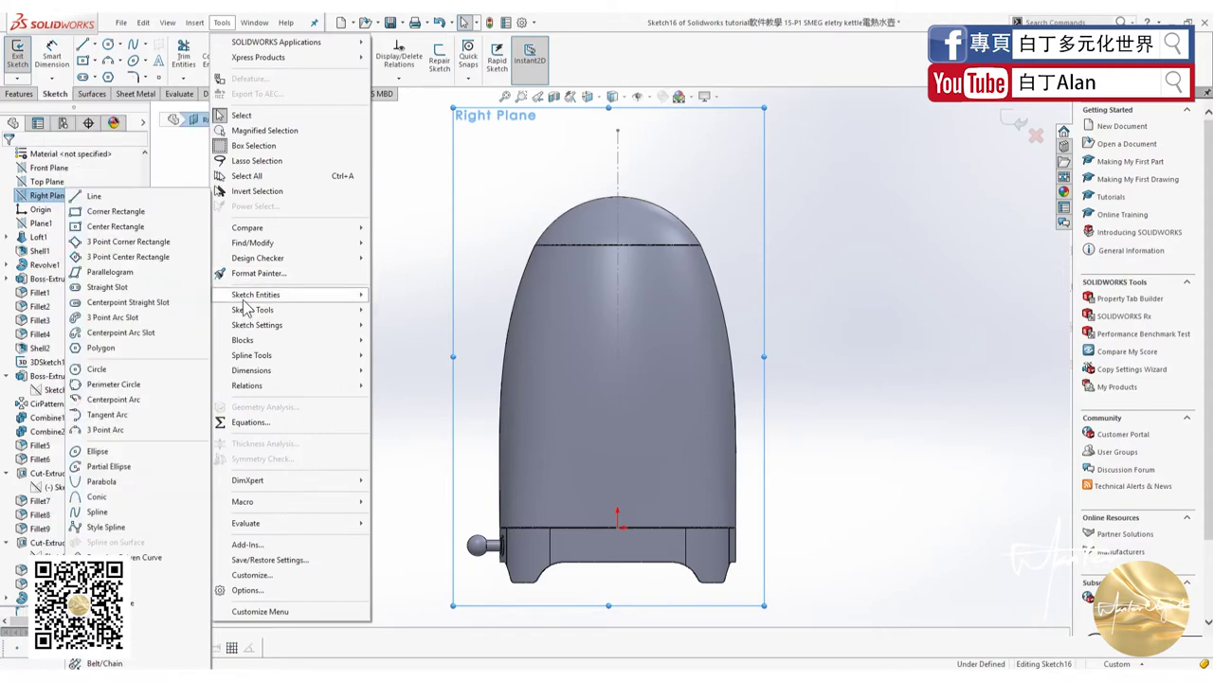
mouse_move(253, 310)
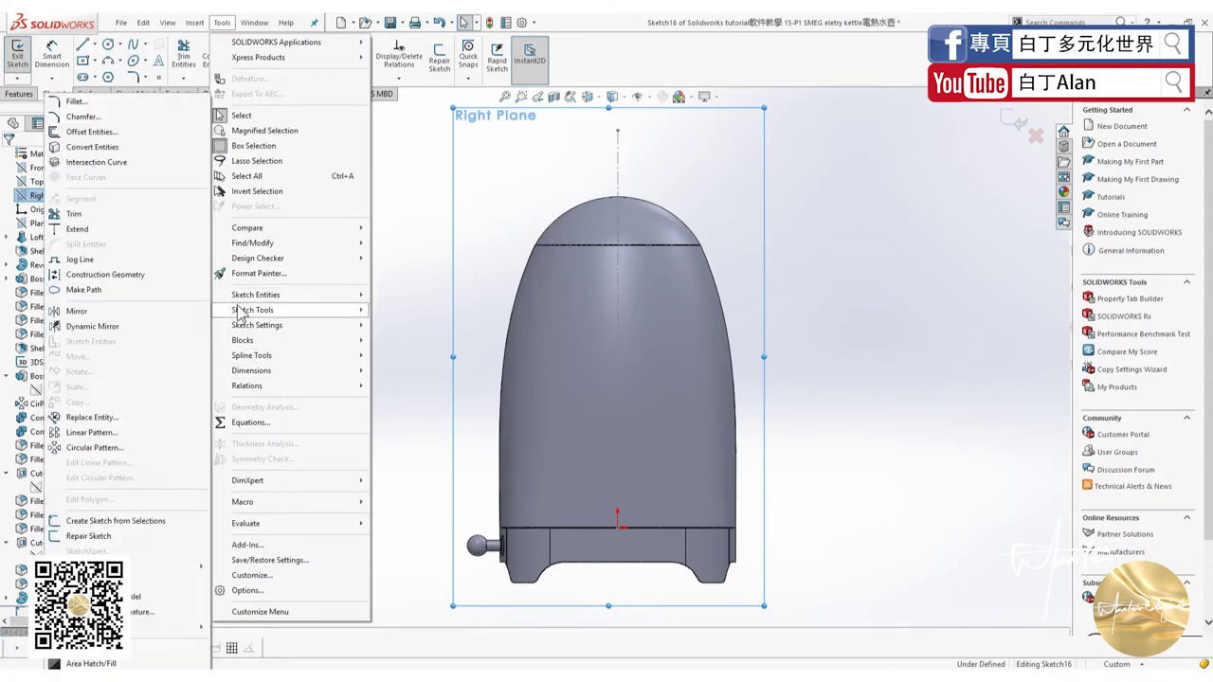
left_click(142, 611)
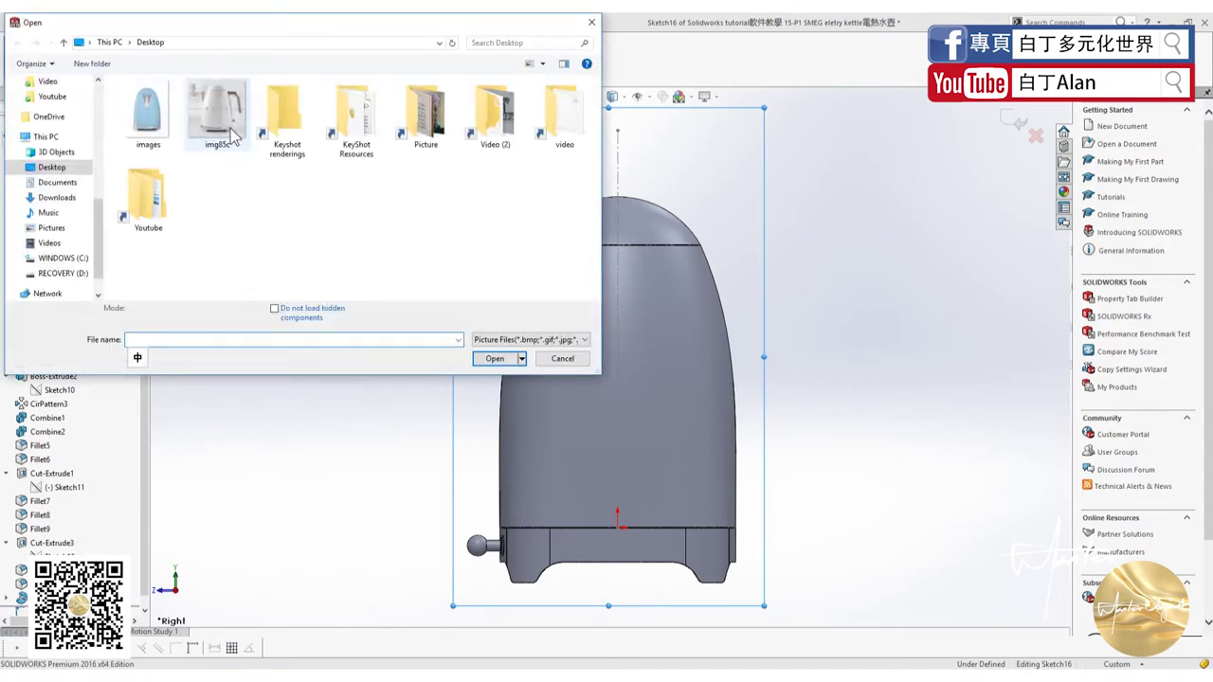
double_click(223, 125)
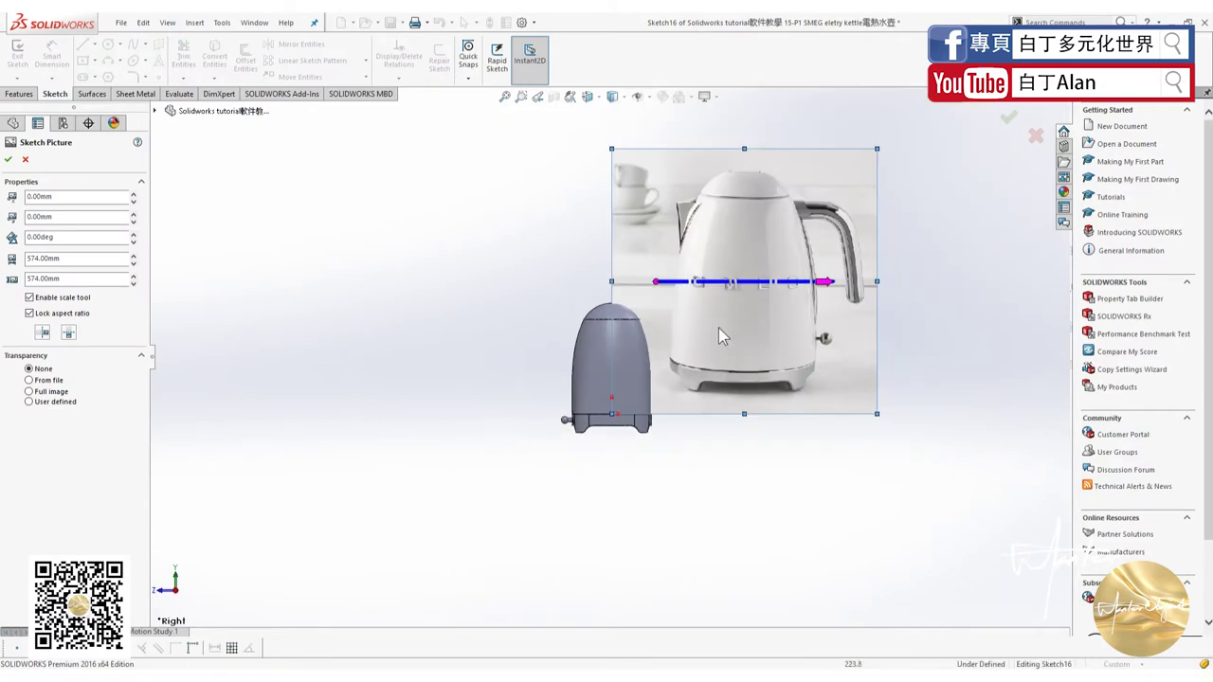
Flip the kettle photo horizontally and move it over the 3D kettle body.
left_click_drag(719, 327, 393, 417)
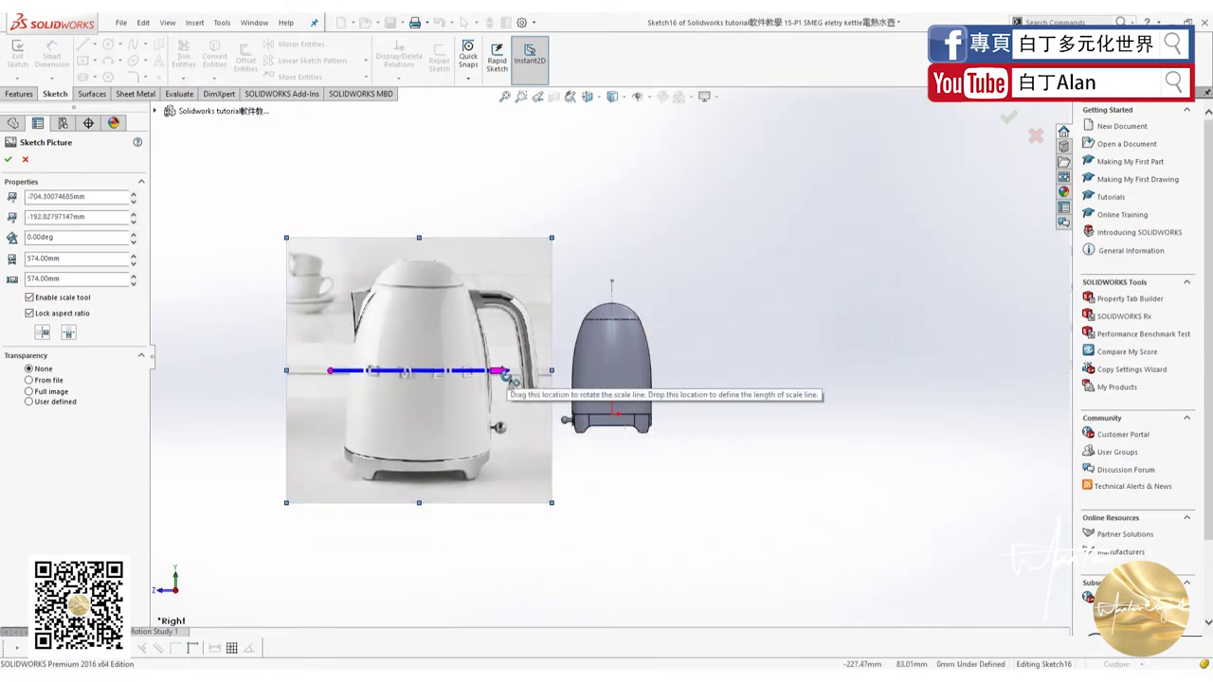
left_click_drag(507, 376, 231, 370)
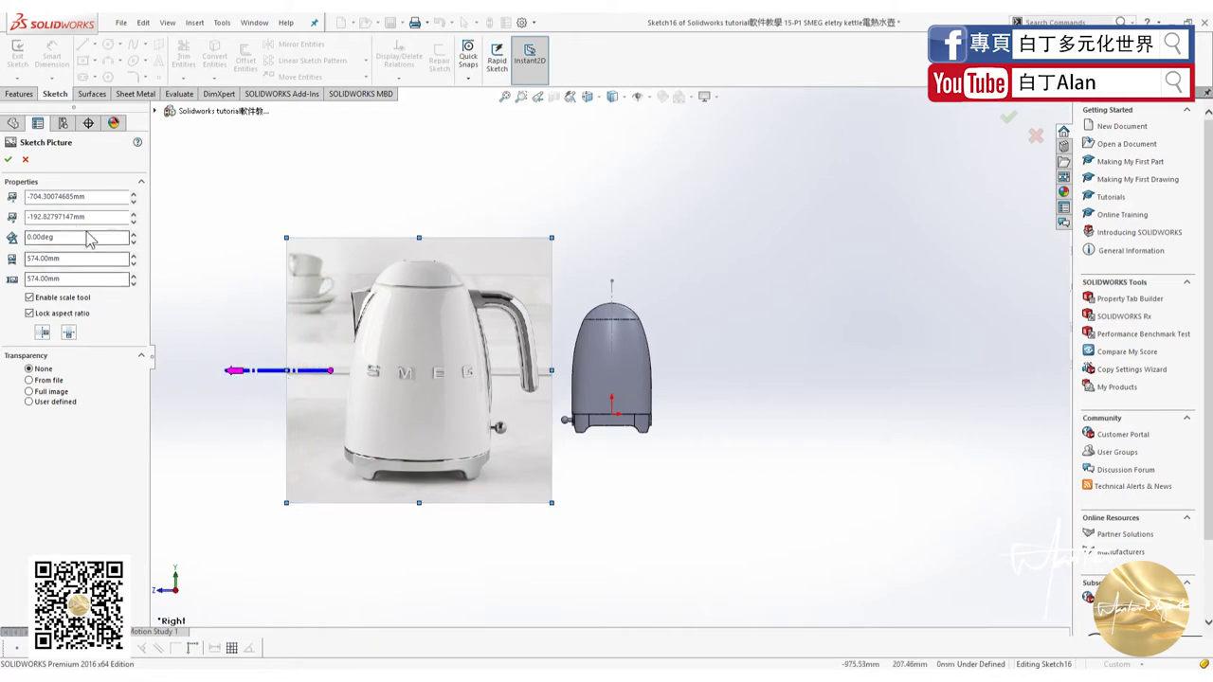
left_click(42, 333)
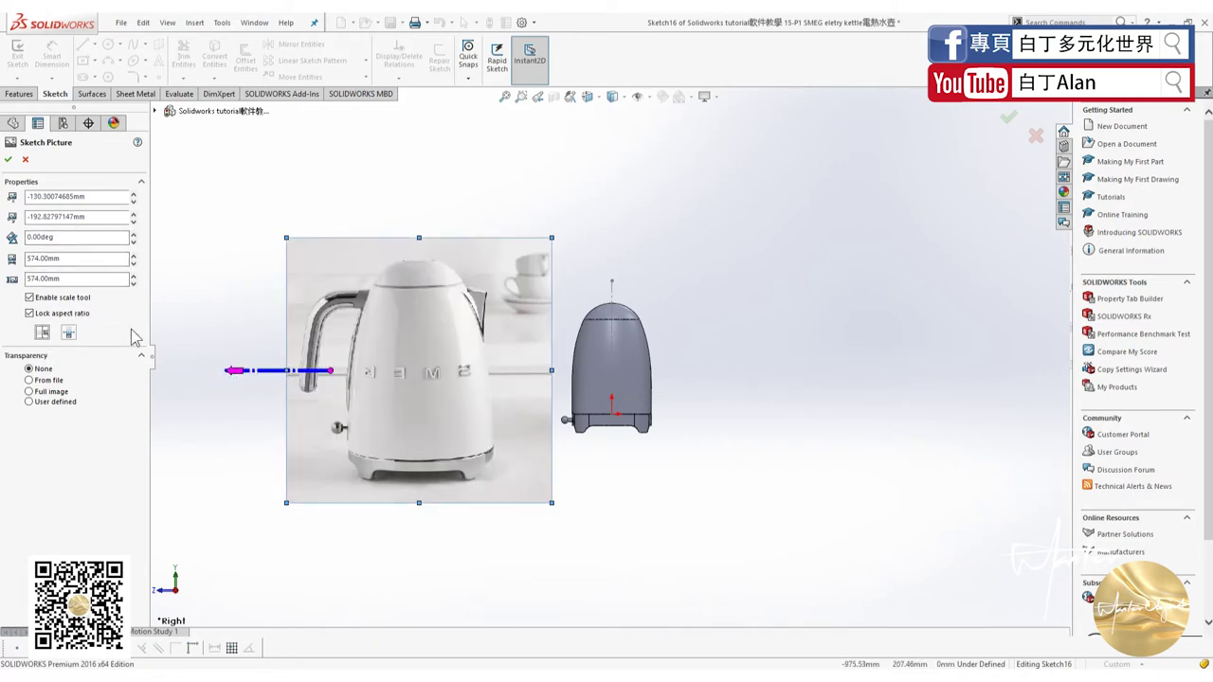
left_click_drag(397, 336, 610, 331)
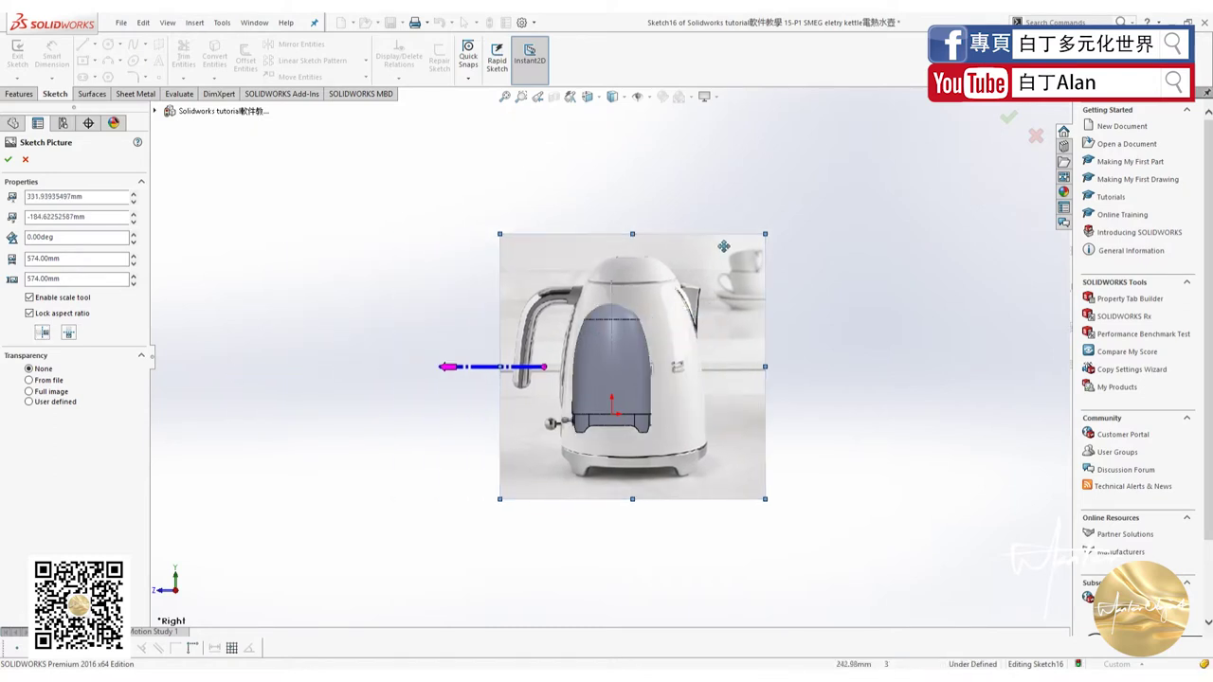
Scale the photo down to 335.35mm square, nudge it into alignment with the model, and accept.
mouse_move(766, 234)
left_mouse_down()
mouse_move(677, 257)
mouse_move(663, 298)
mouse_move(636, 319)
left_mouse_up()
scroll(653, 379, "up", 3)
scroll(530, 474, "up", 3)
scroll(520, 490, "down", 3)
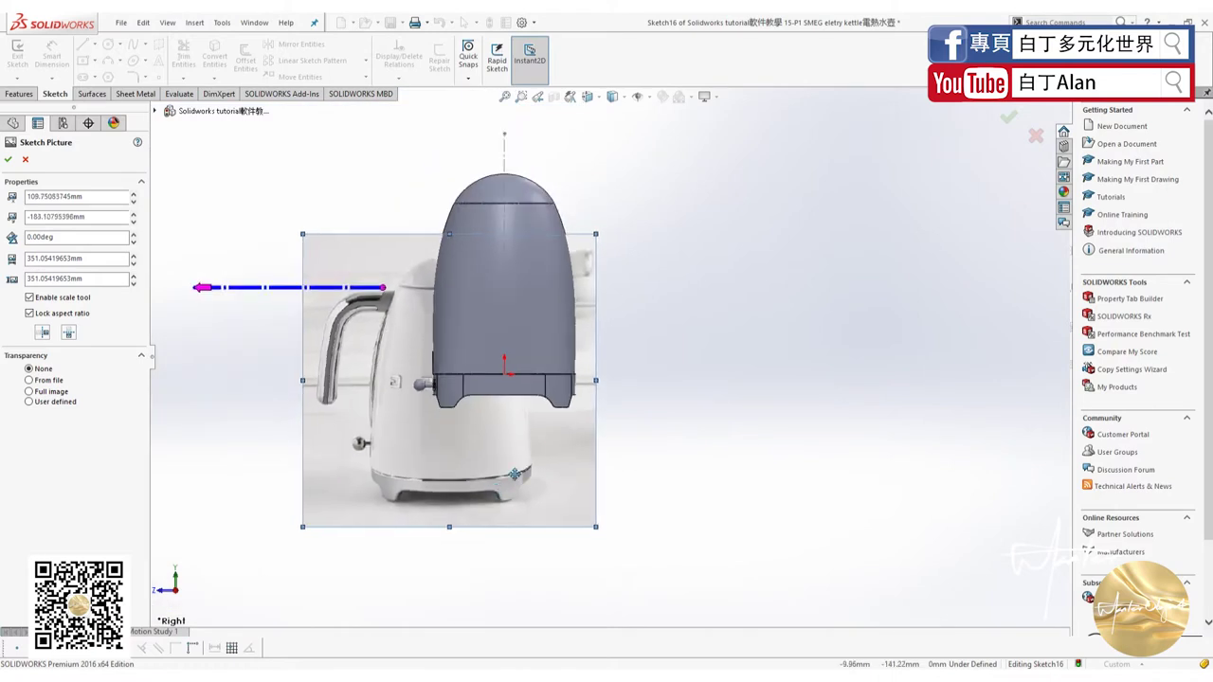
mouse_move(474, 515)
left_mouse_down()
mouse_move(546, 428)
mouse_move(552, 398)
mouse_move(550, 409)
left_mouse_up()
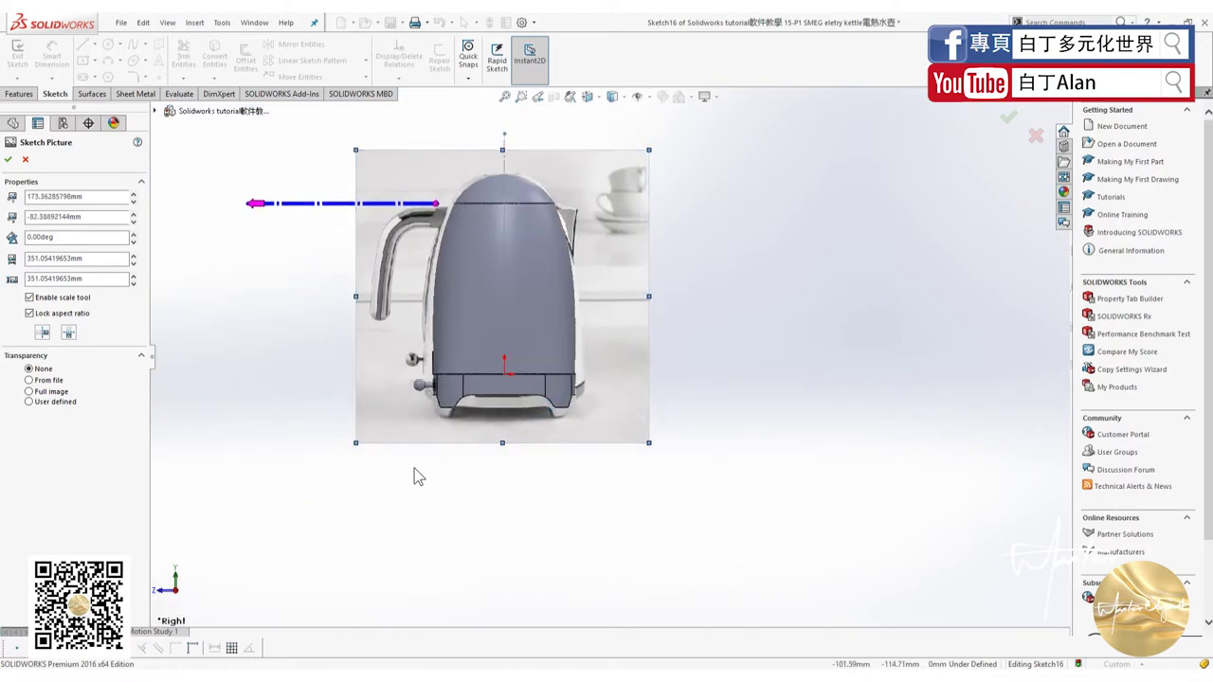
left_click_drag(356, 444, 368, 428)
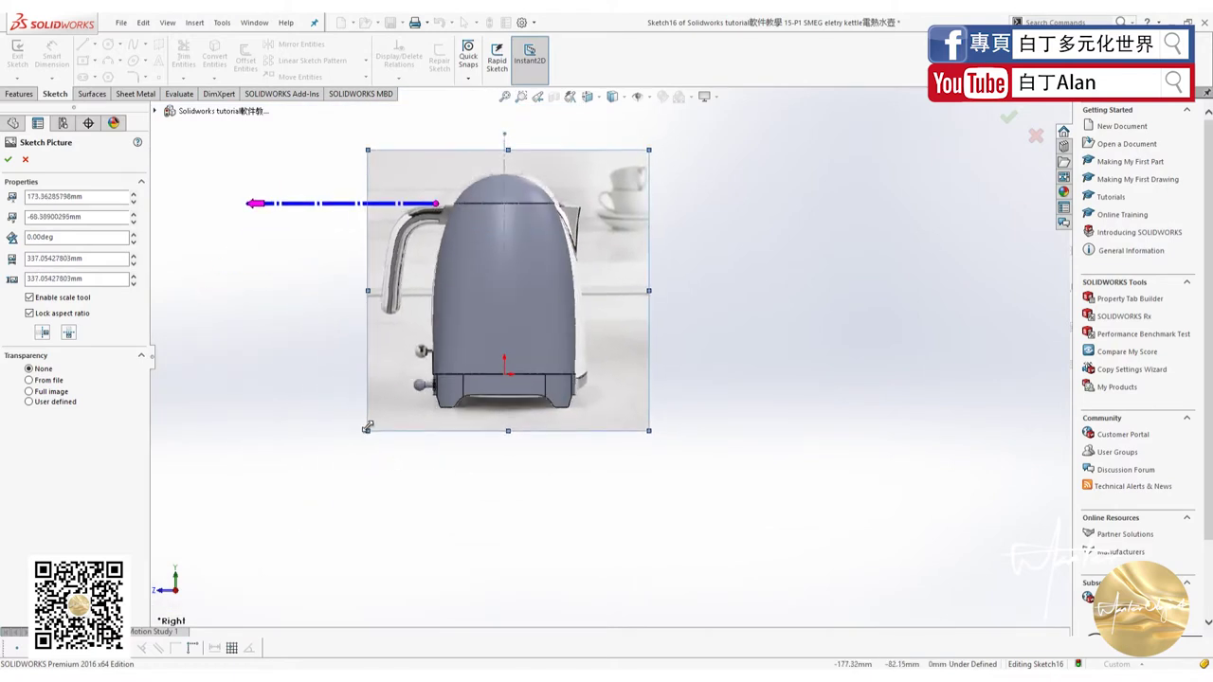
left_click_drag(580, 259, 574, 260)
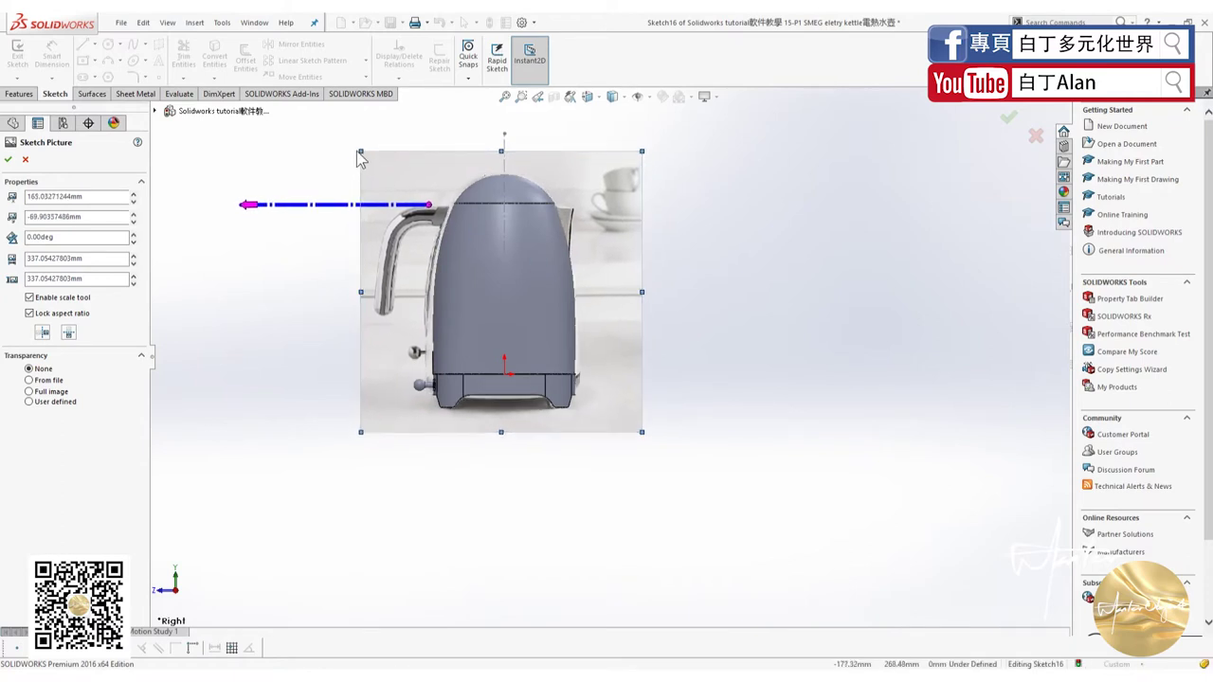
left_click_drag(378, 164, 381, 163)
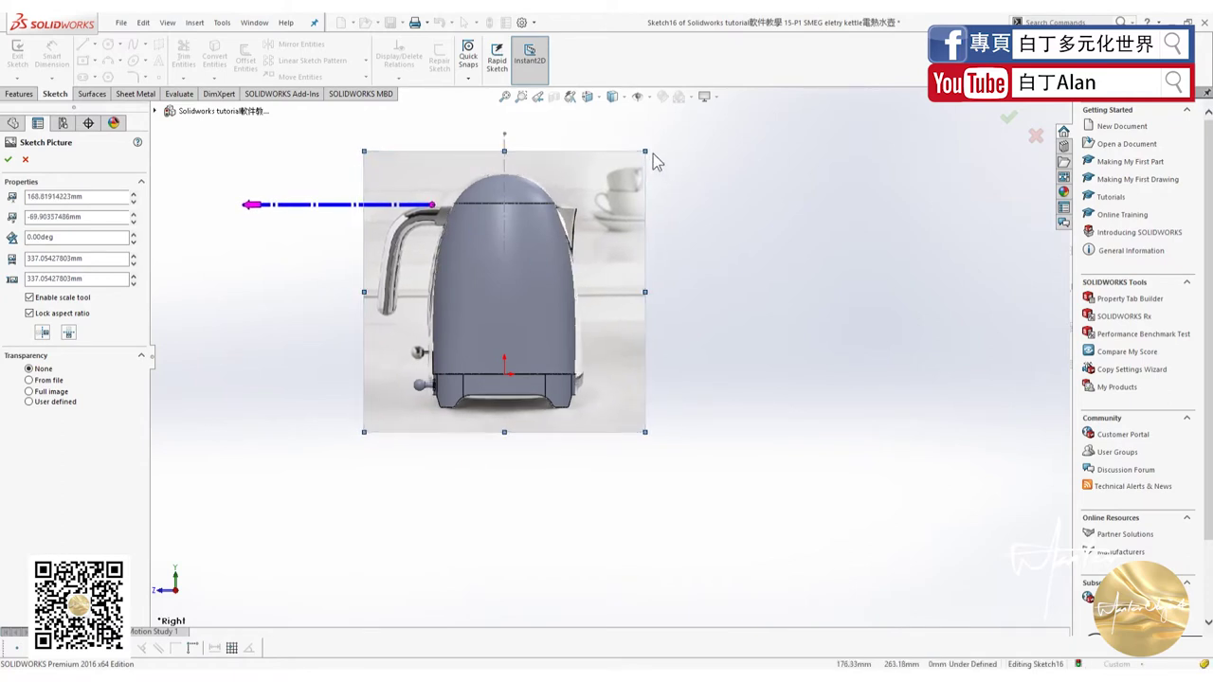
left_click_drag(646, 151, 644, 152)
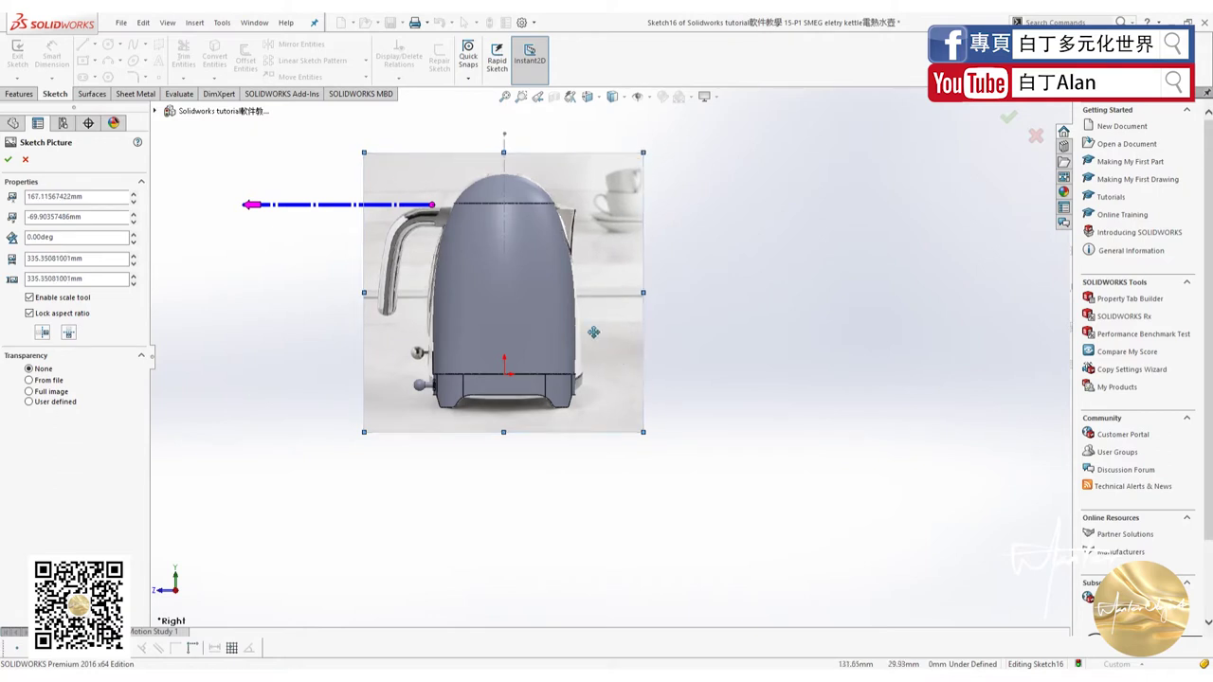
scroll(531, 304, "down", 3)
scroll(408, 190, "down", 2)
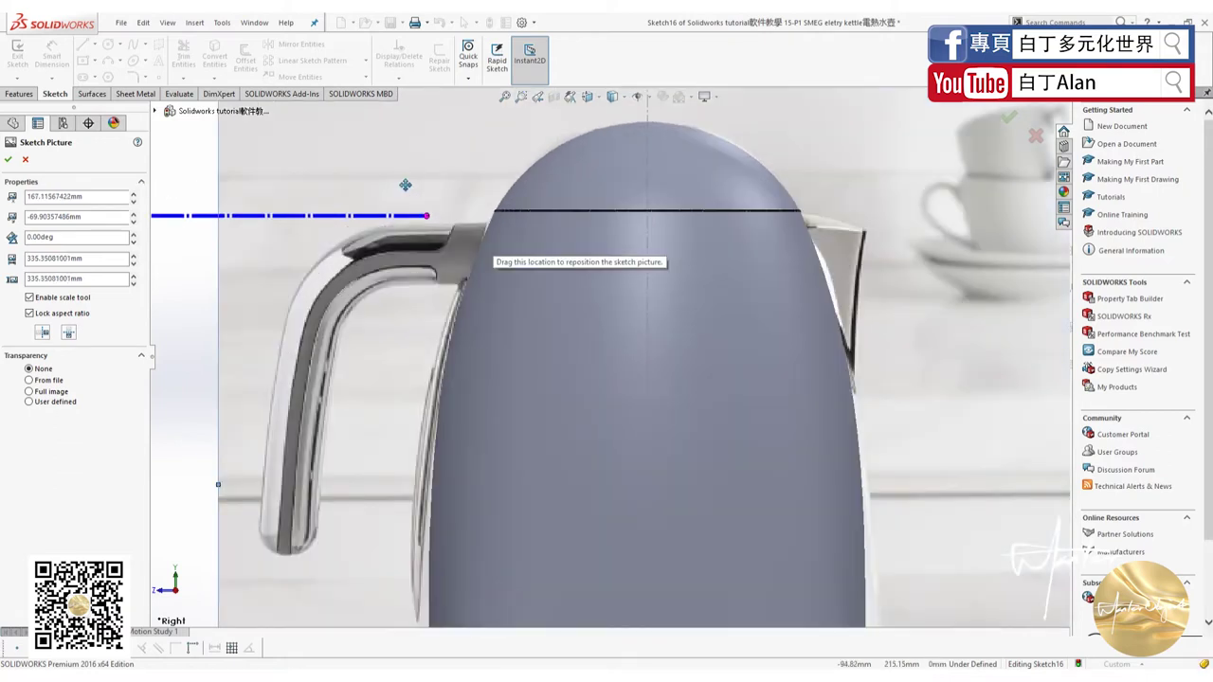
left_click(8, 159)
scroll(398, 303, "up", 3)
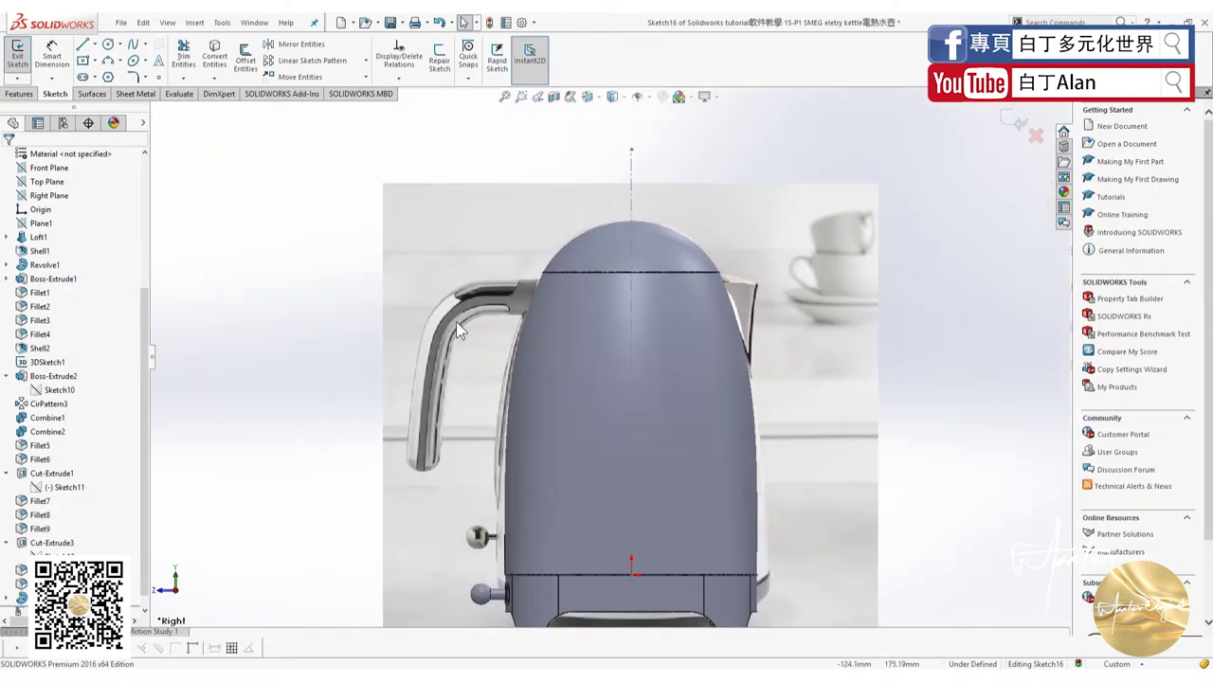
scroll(453, 445, "down", 4)
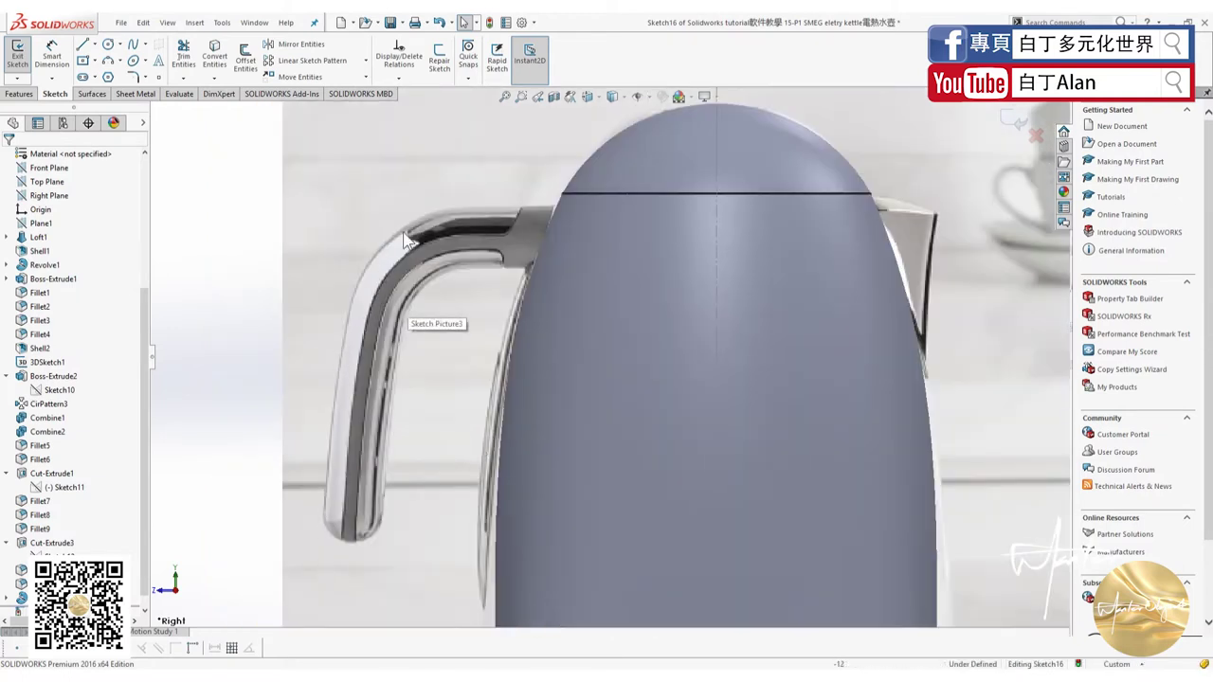
Draw a horizontal line across the top of the handle.
left_click(82, 45)
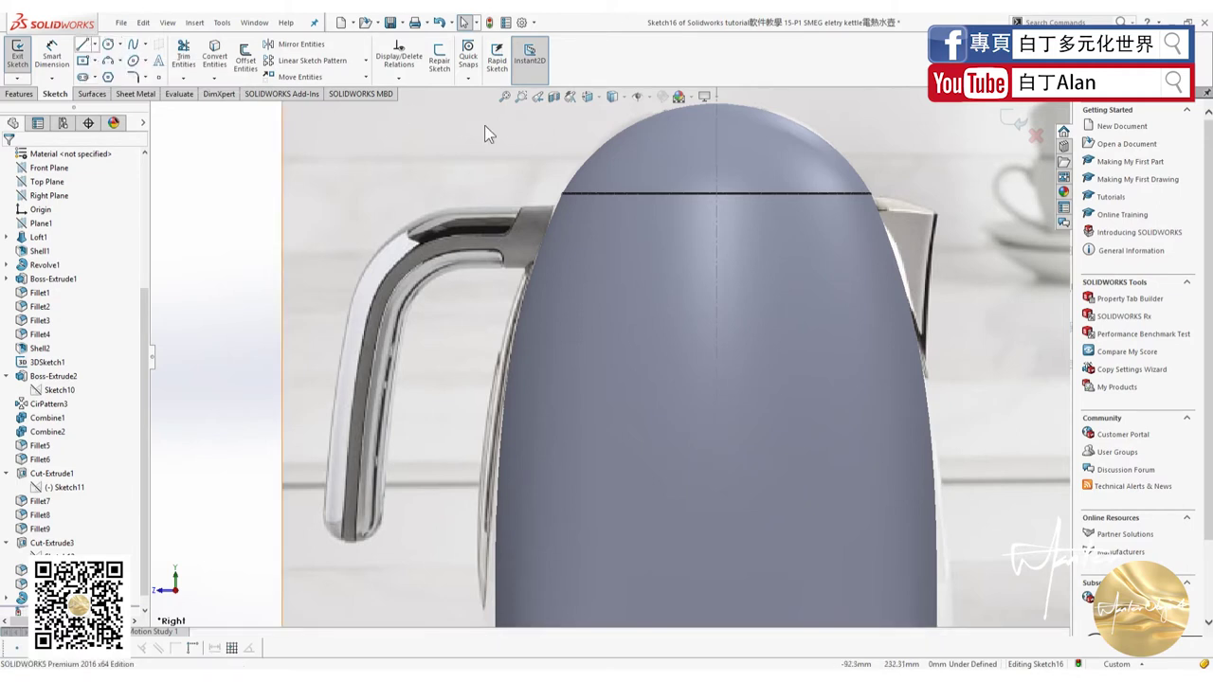
left_click(82, 44)
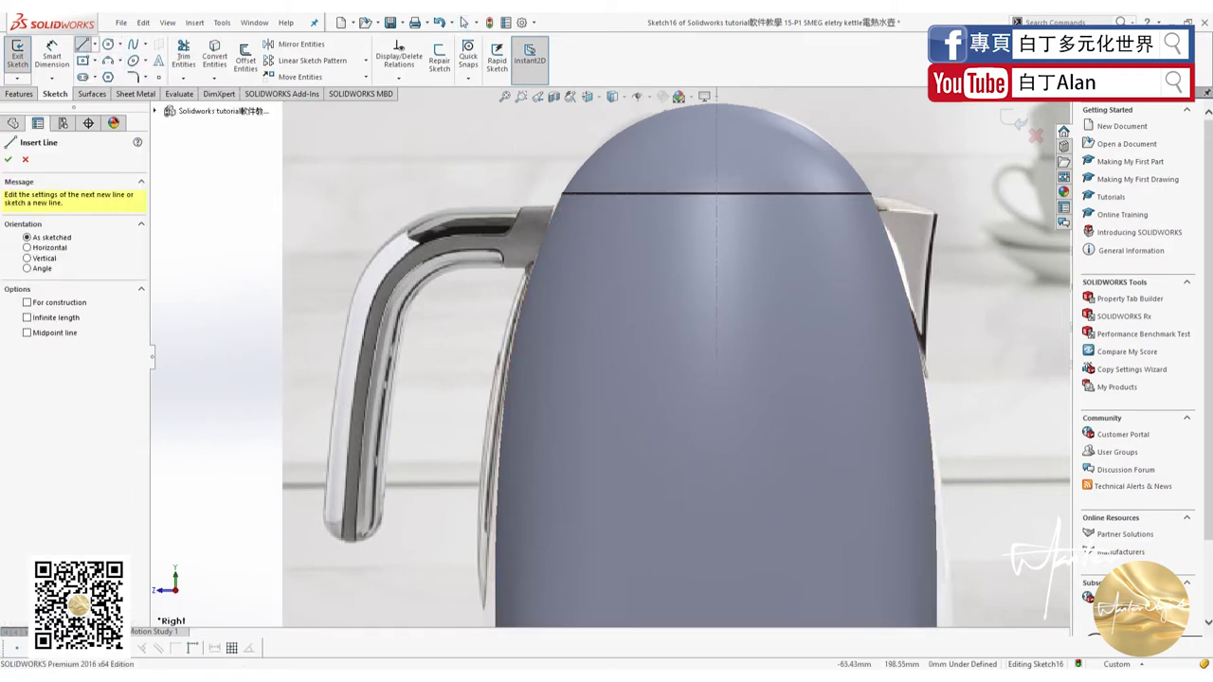
left_click(570, 205)
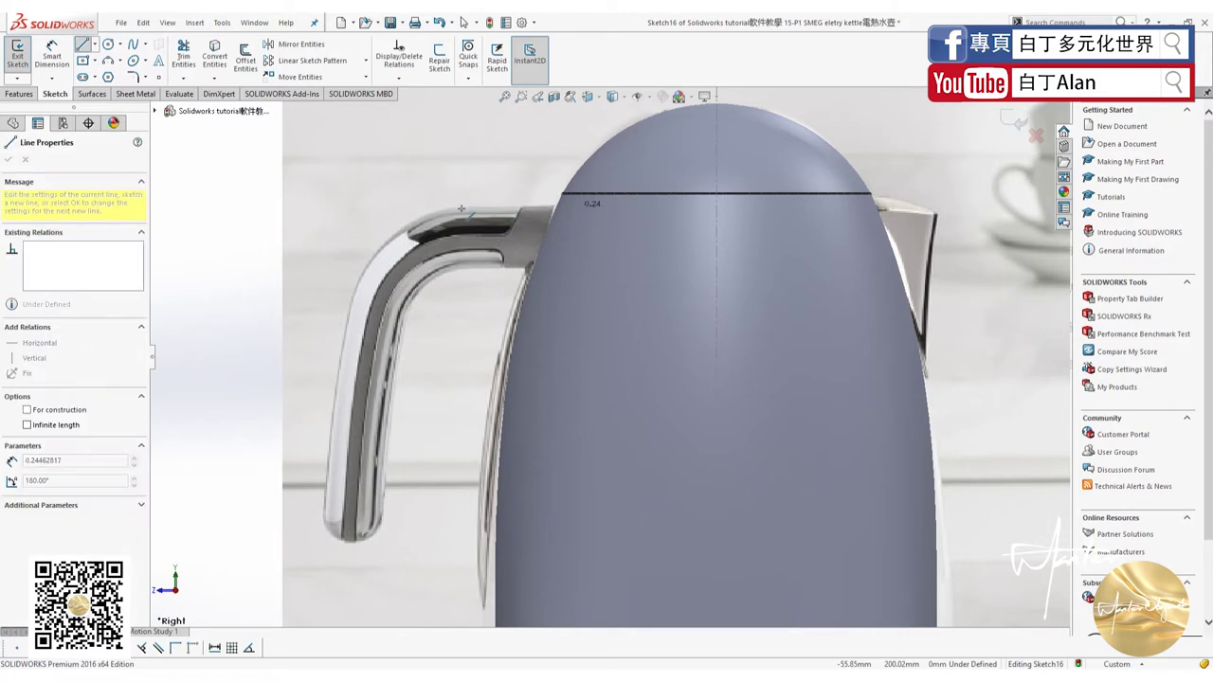
left_click(334, 206)
key("Escape")
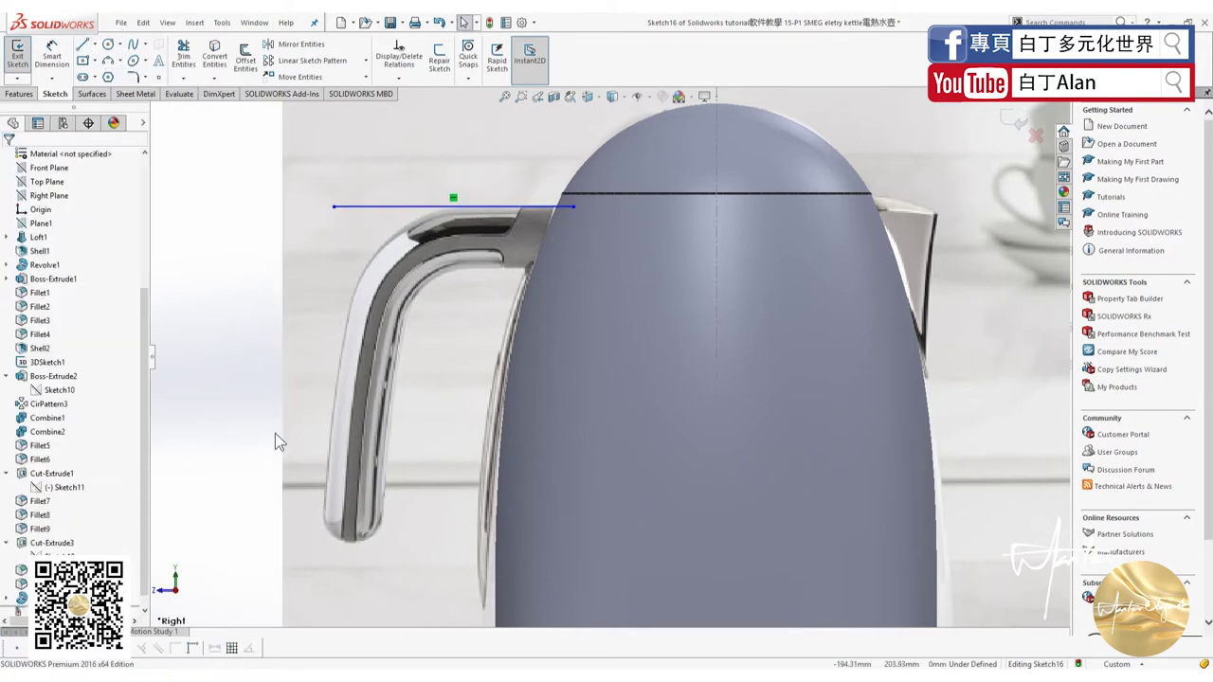
Trace the handle's outer edge with a spline and copy it along the inner edge.
left_click(132, 43)
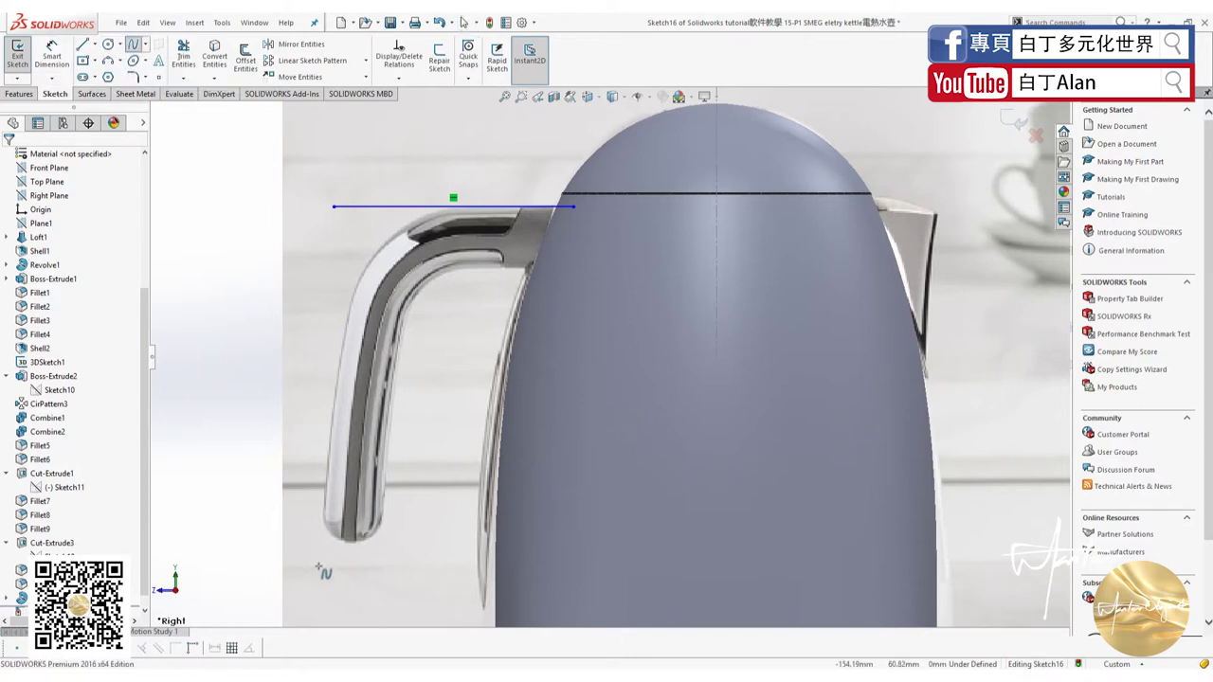
left_click(318, 566)
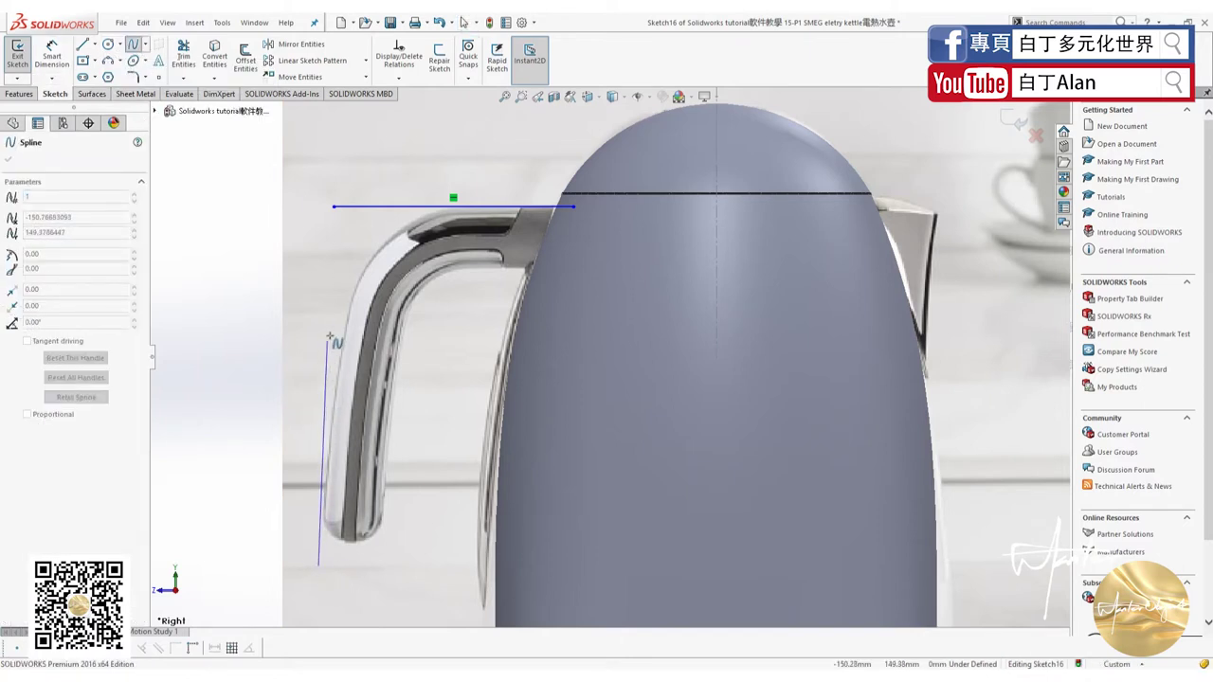
left_click(333, 306)
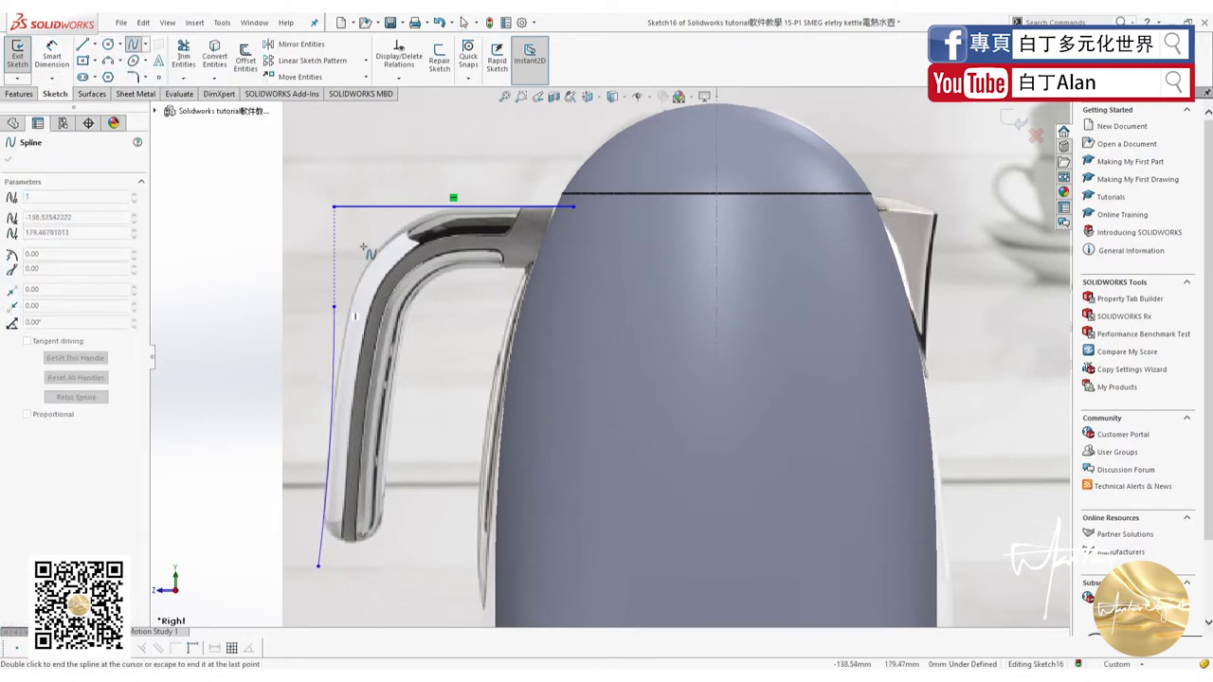
double_click(361, 167)
left_click_drag(363, 166, 385, 159)
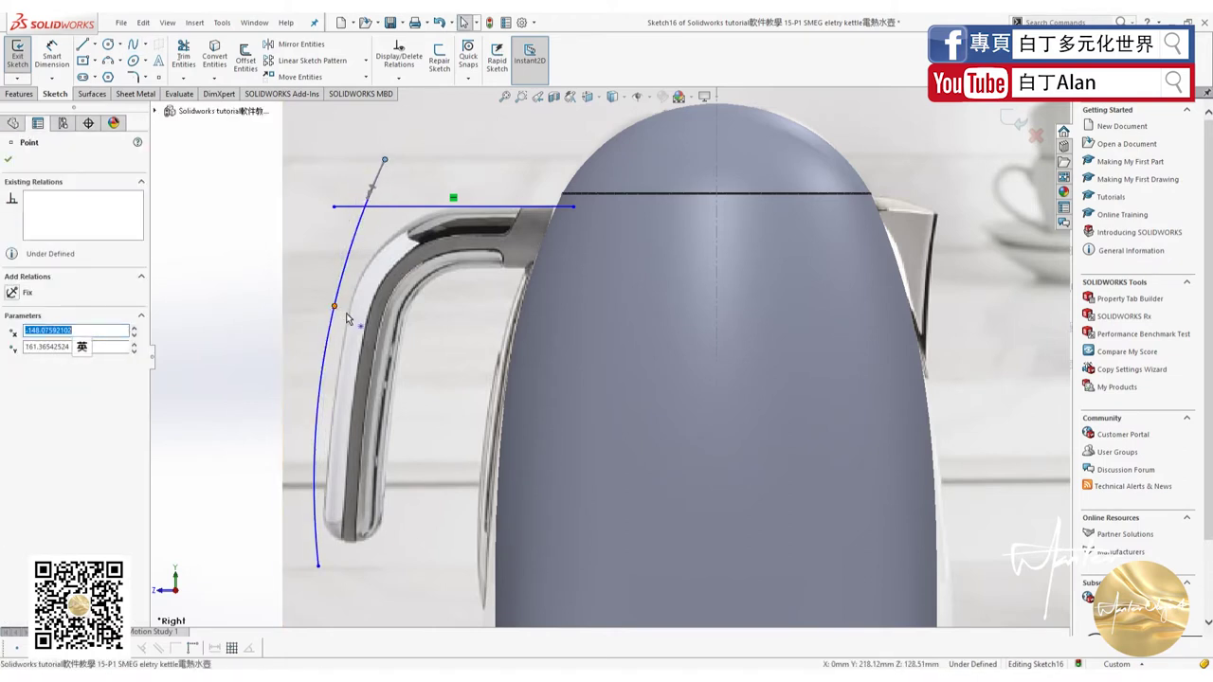
left_click_drag(333, 306, 347, 314)
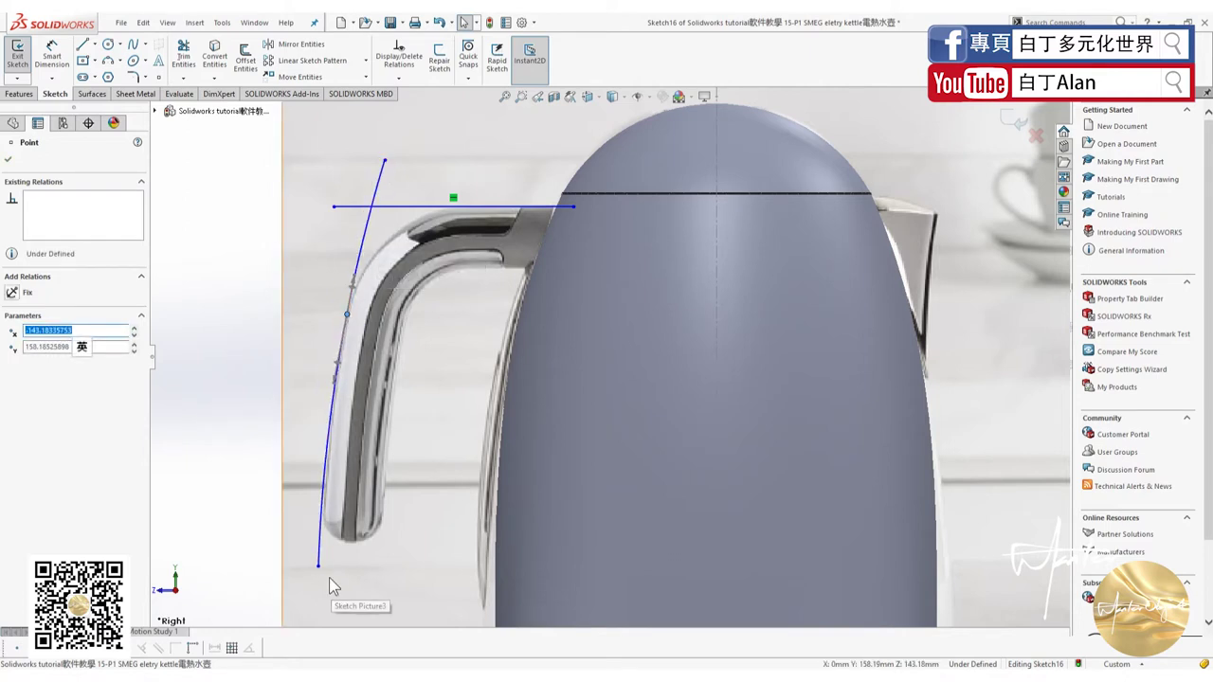
left_click(402, 324)
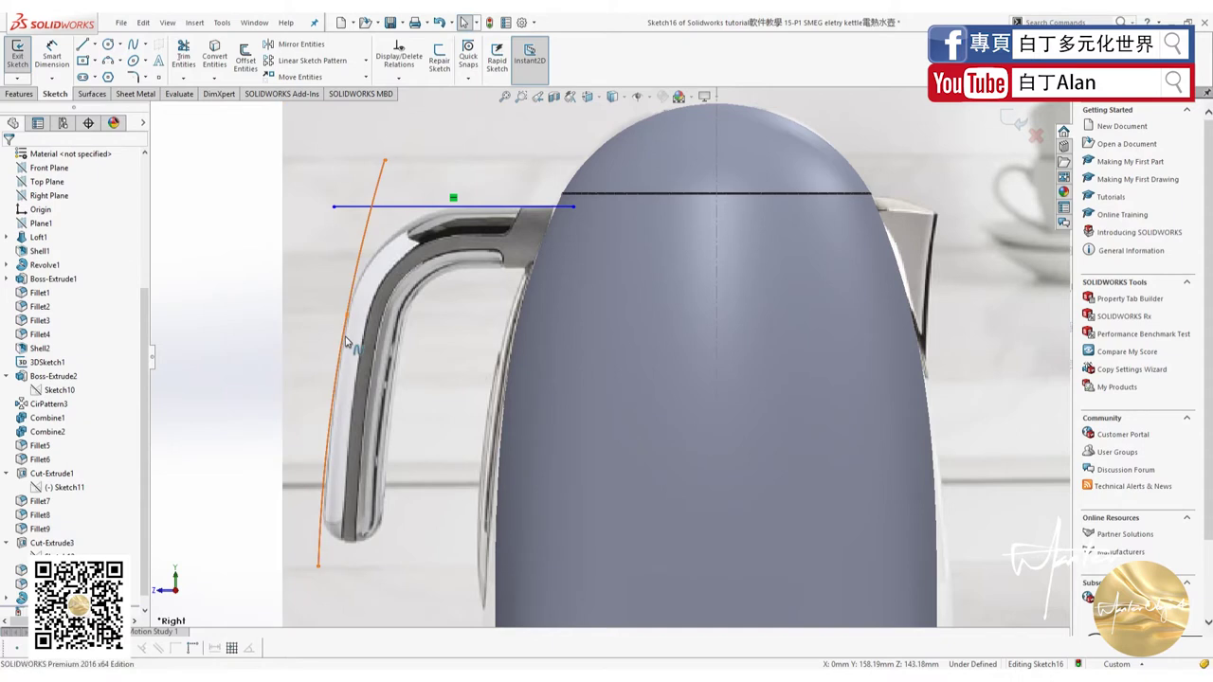
left_click(345, 341)
left_click_drag(345, 341, 398, 362)
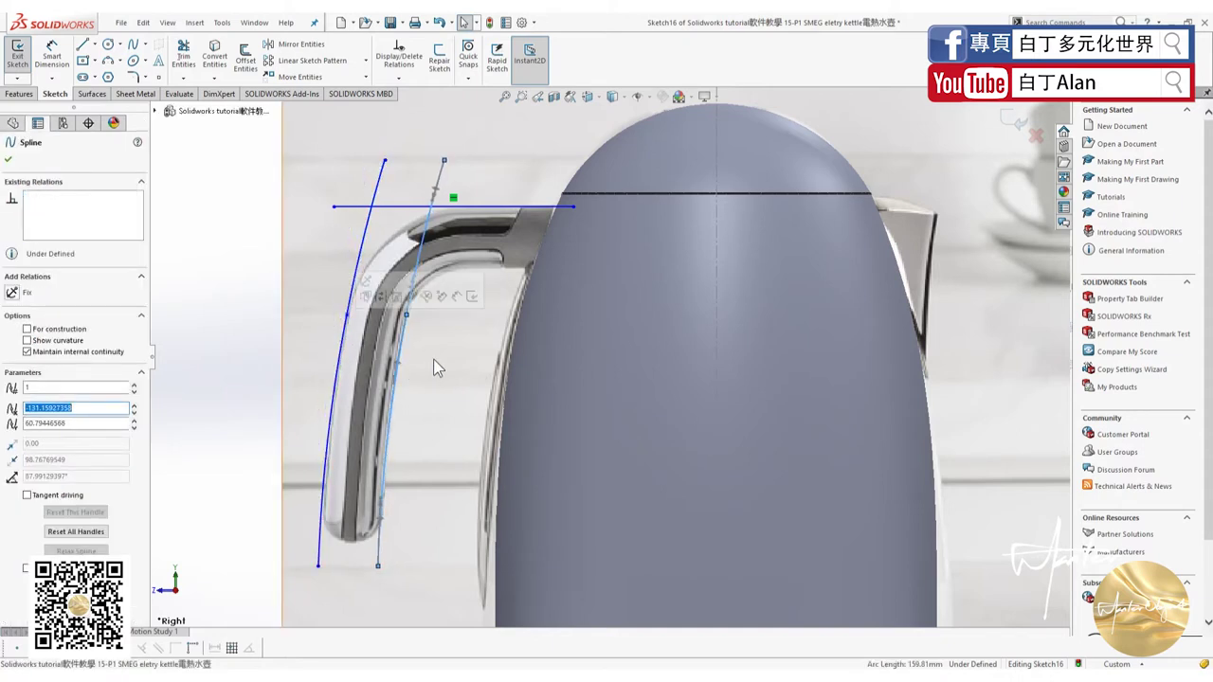
Add a short line at the handle's lower joint, stretched to the inner curve.
left_click(83, 47)
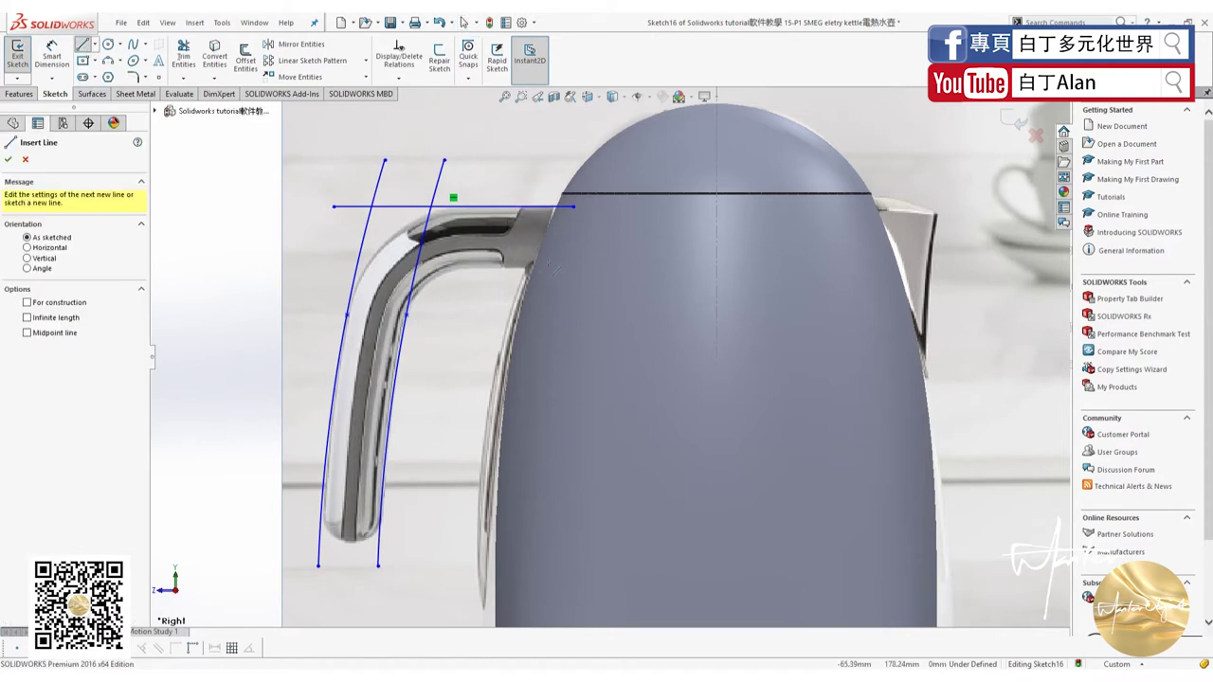
left_click(536, 269)
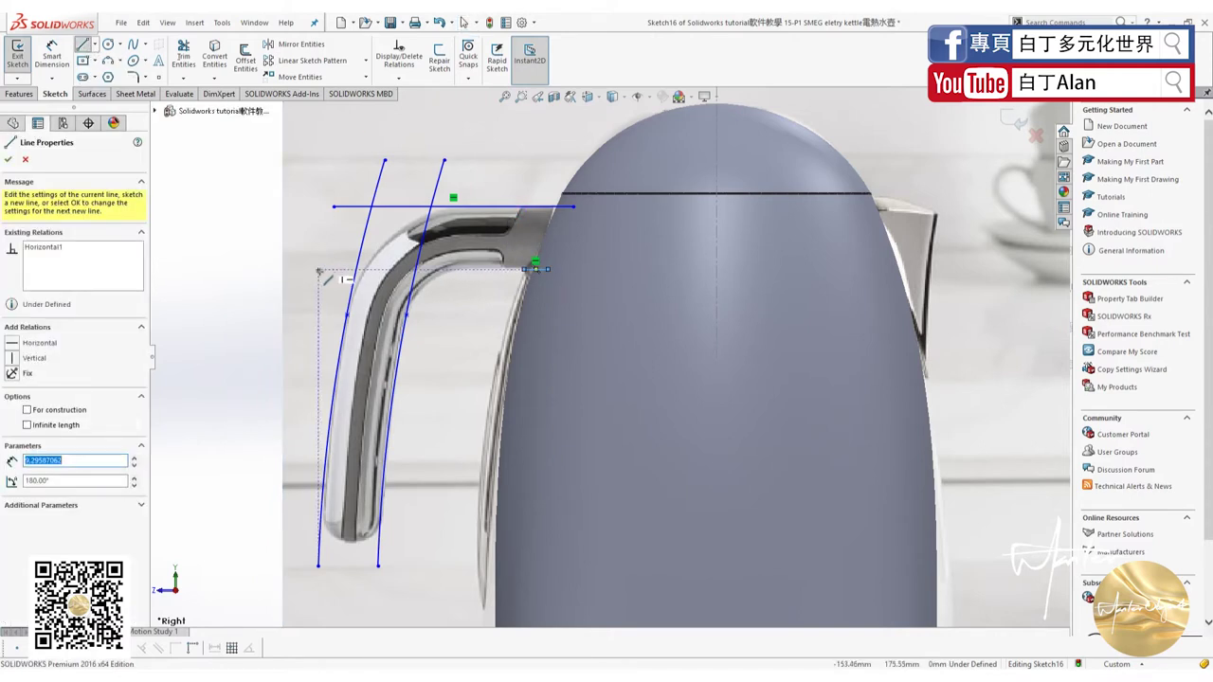
key("Escape")
key("Escape")
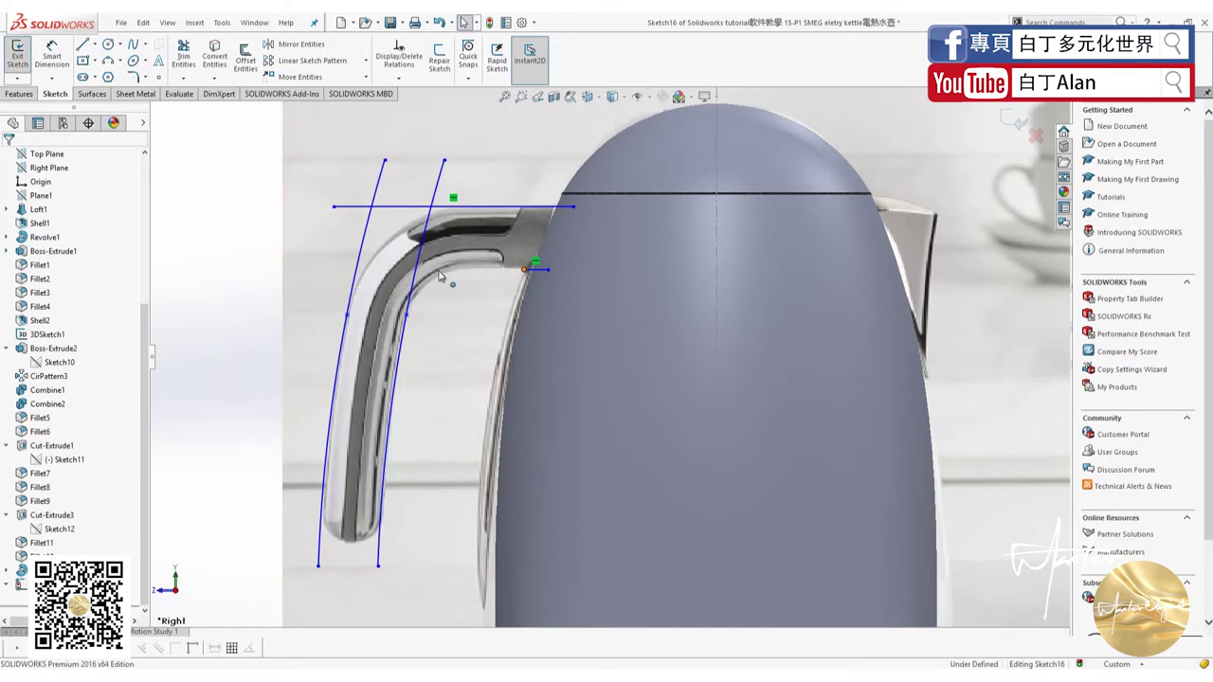
mouse_move(524, 270)
left_mouse_down()
mouse_move(413, 273)
mouse_move(424, 272)
left_mouse_up()
key("Escape")
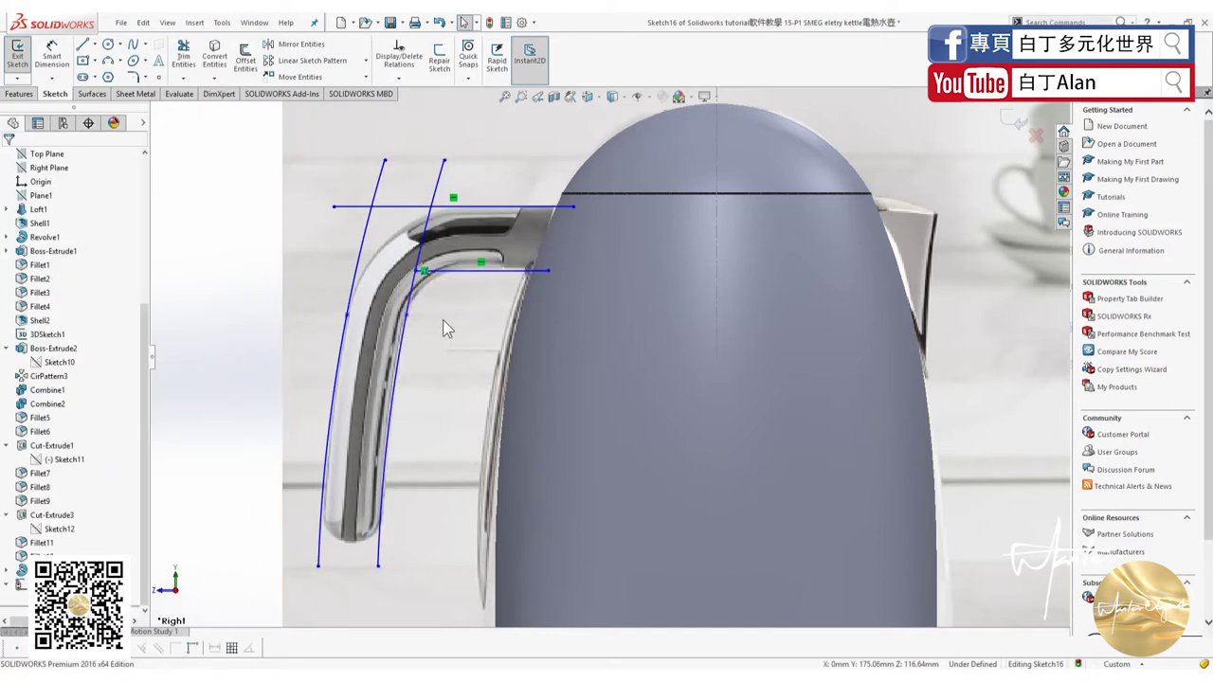
Offset the kettle body's side edge by 10 mm with Reverse checked.
left_click(245, 56)
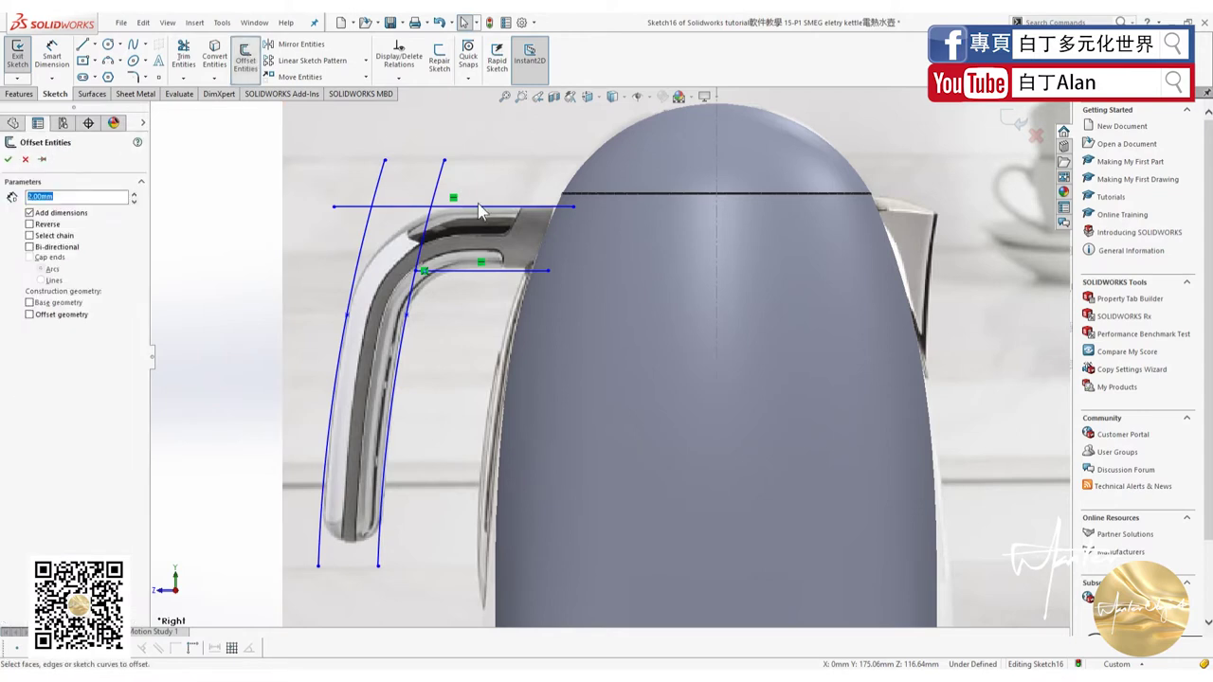
left_click(547, 229)
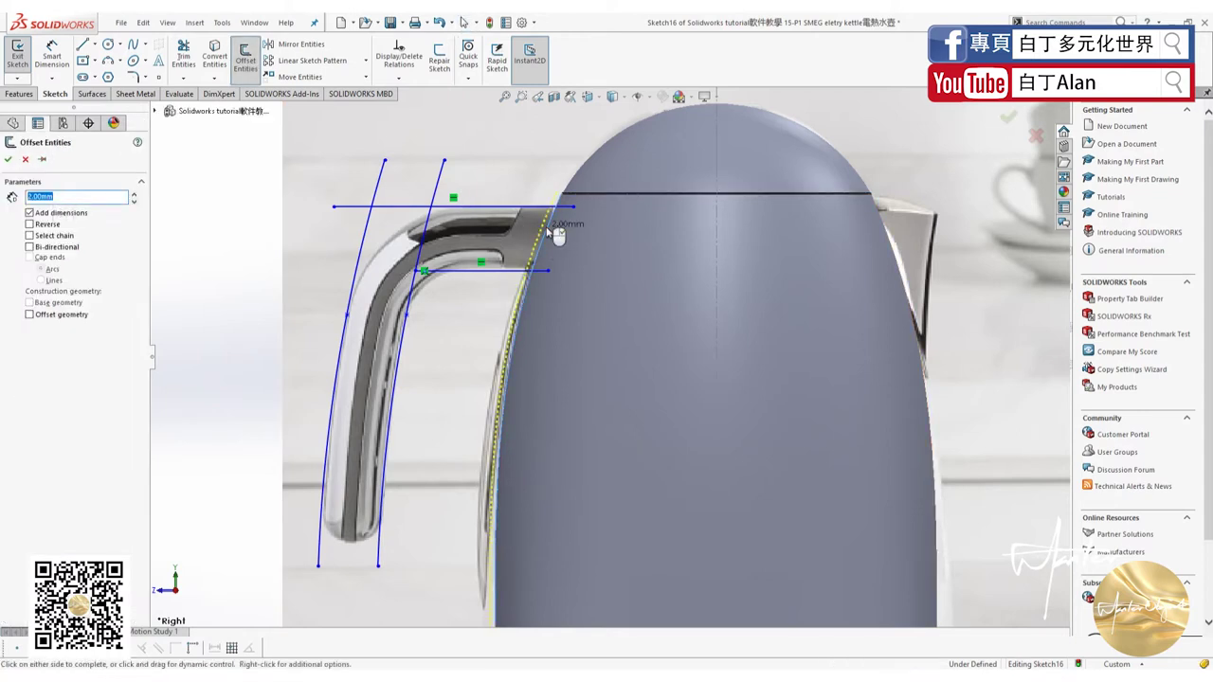
type("0")
key("Return")
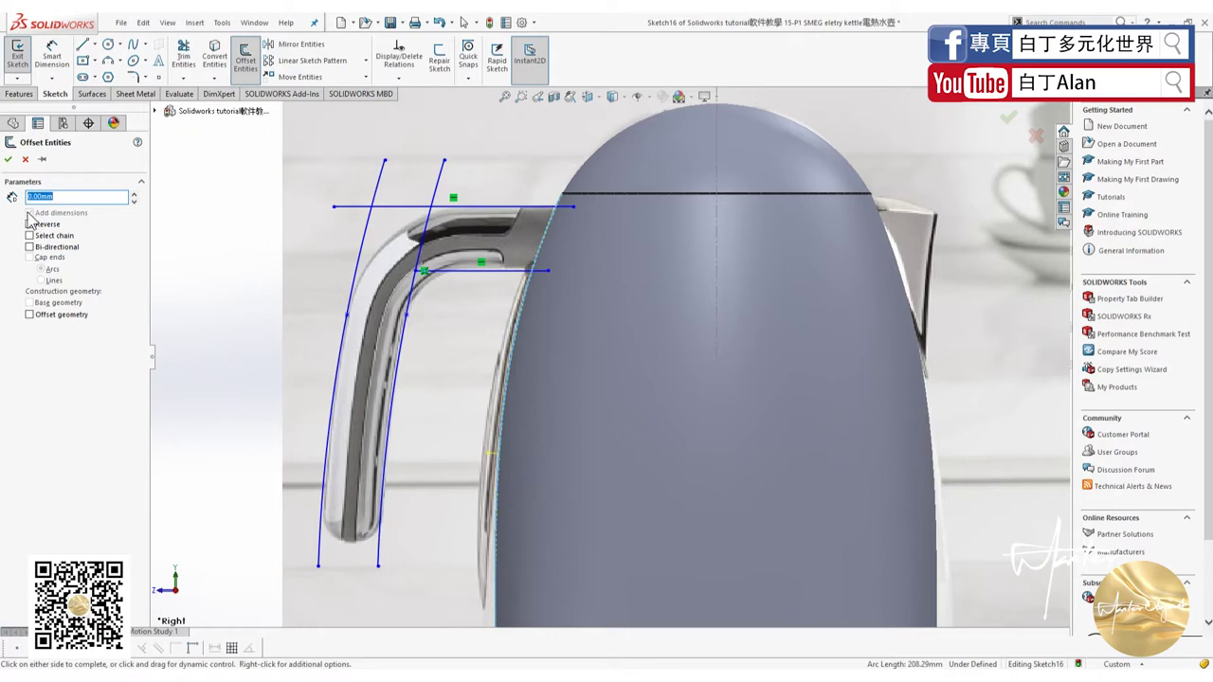
left_click(546, 238)
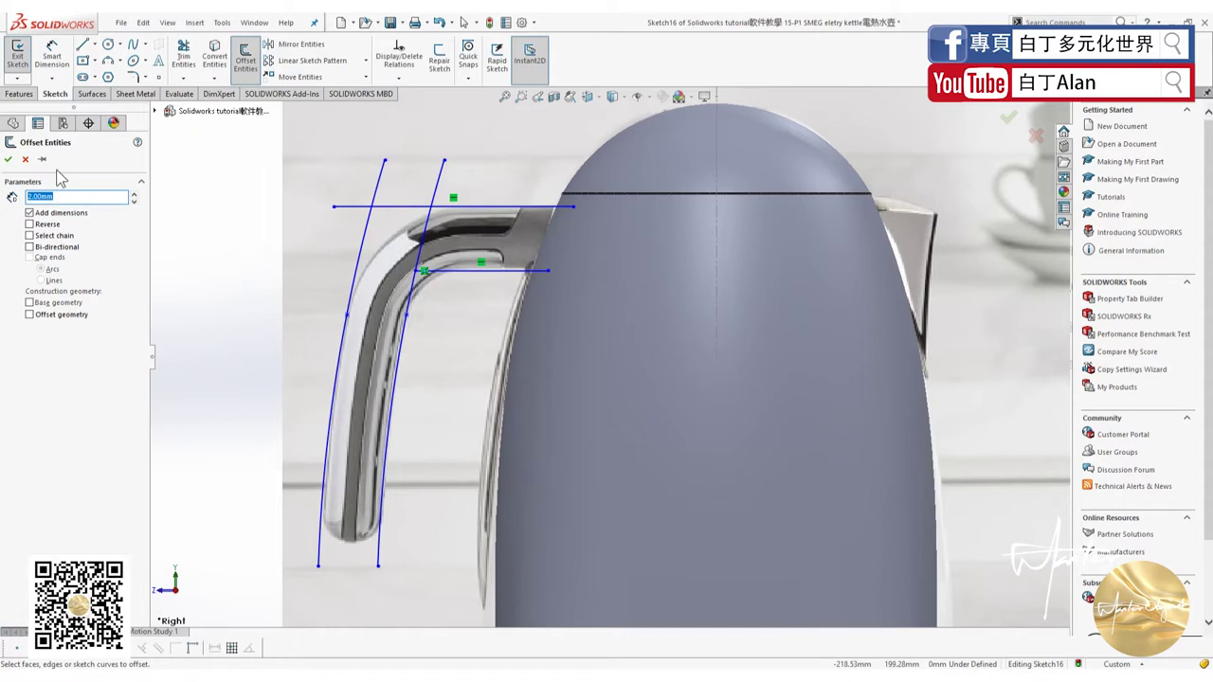
left_click(546, 242)
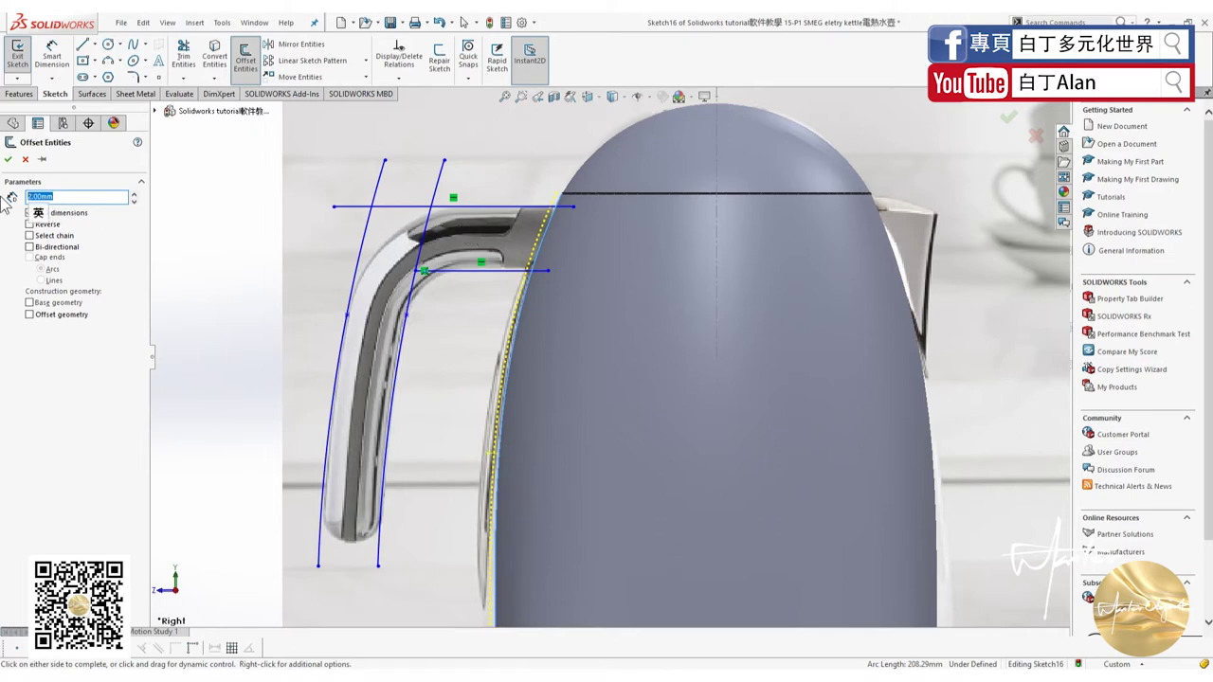
left_click(29, 225)
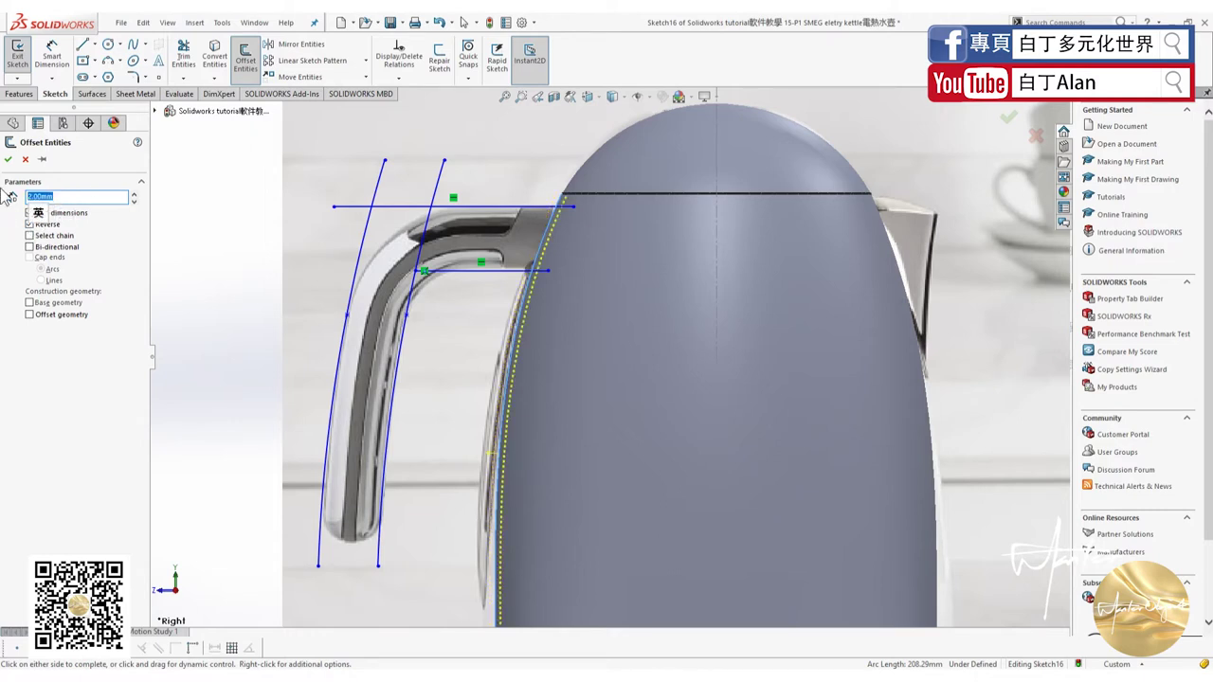
type("10")
key("Return")
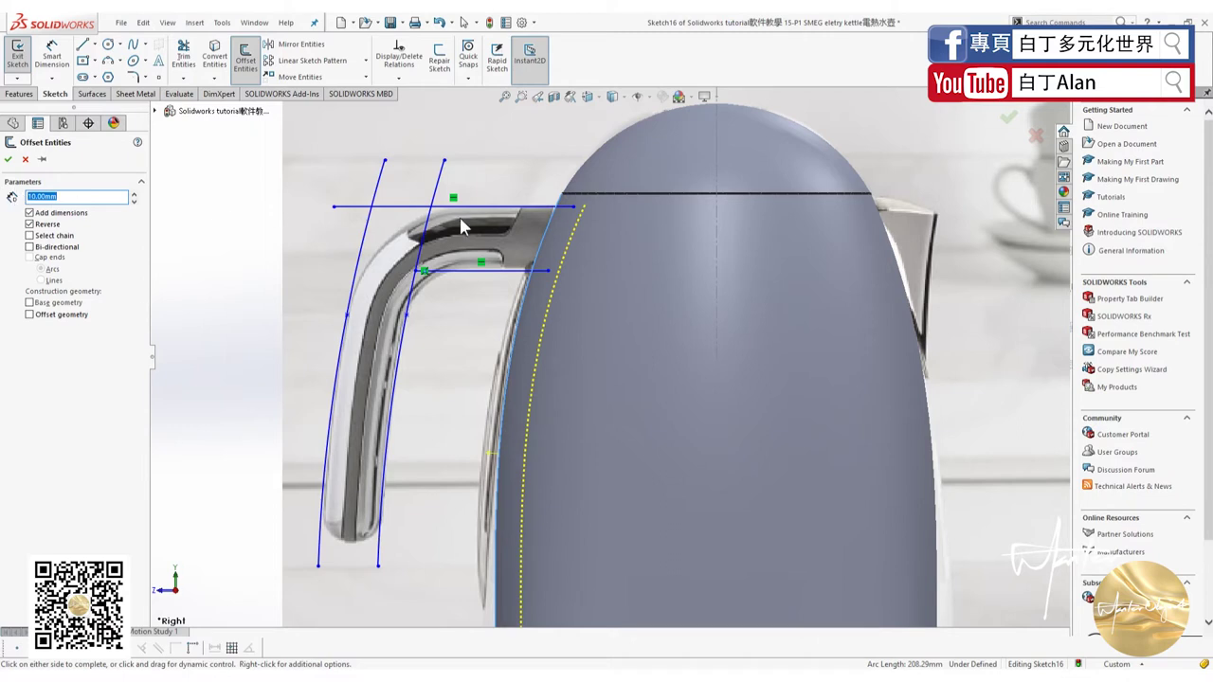
Snap the top and lower handle lines' endpoints onto the 10 mm offset curve.
left_click(574, 206)
left_click_drag(585, 210, 583, 206)
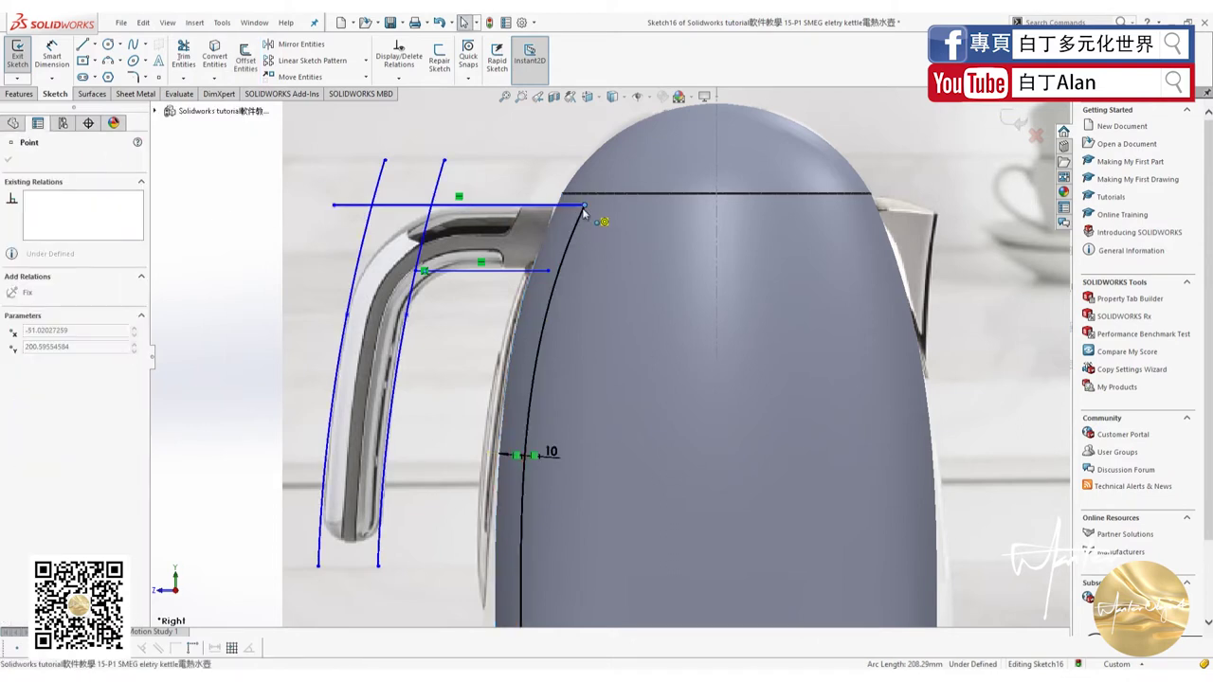
left_click_drag(547, 271, 560, 272)
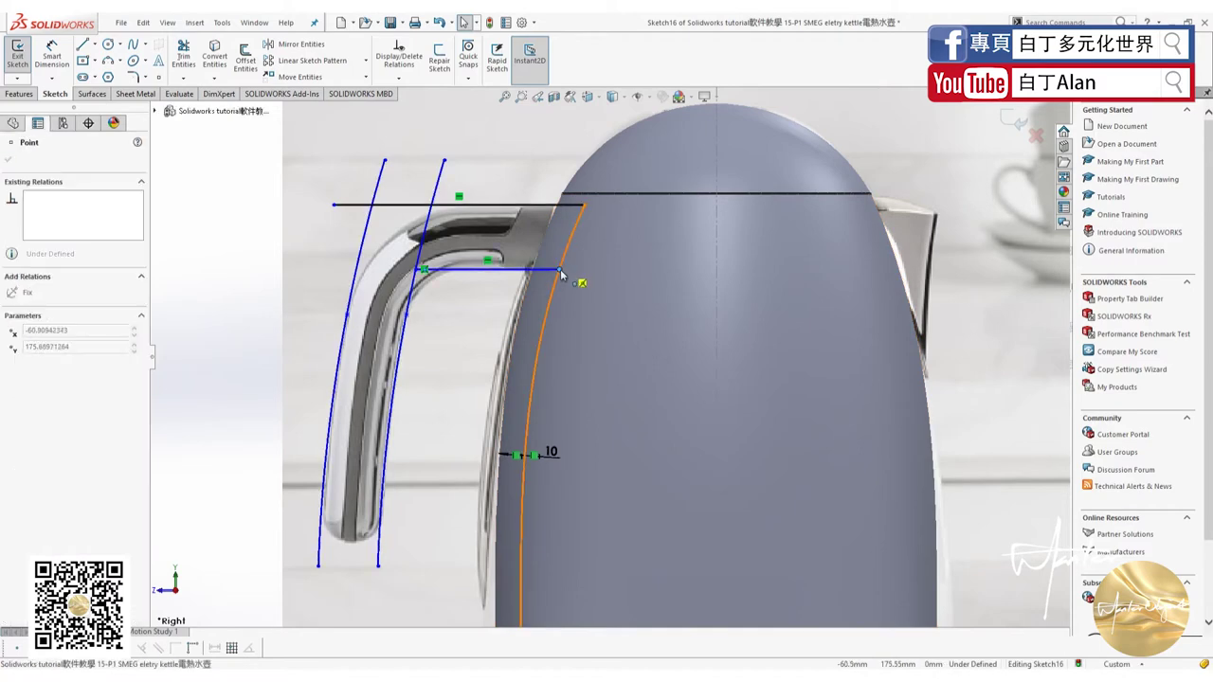
left_click(477, 312)
key("f")
scroll(583, 301, "down", 3)
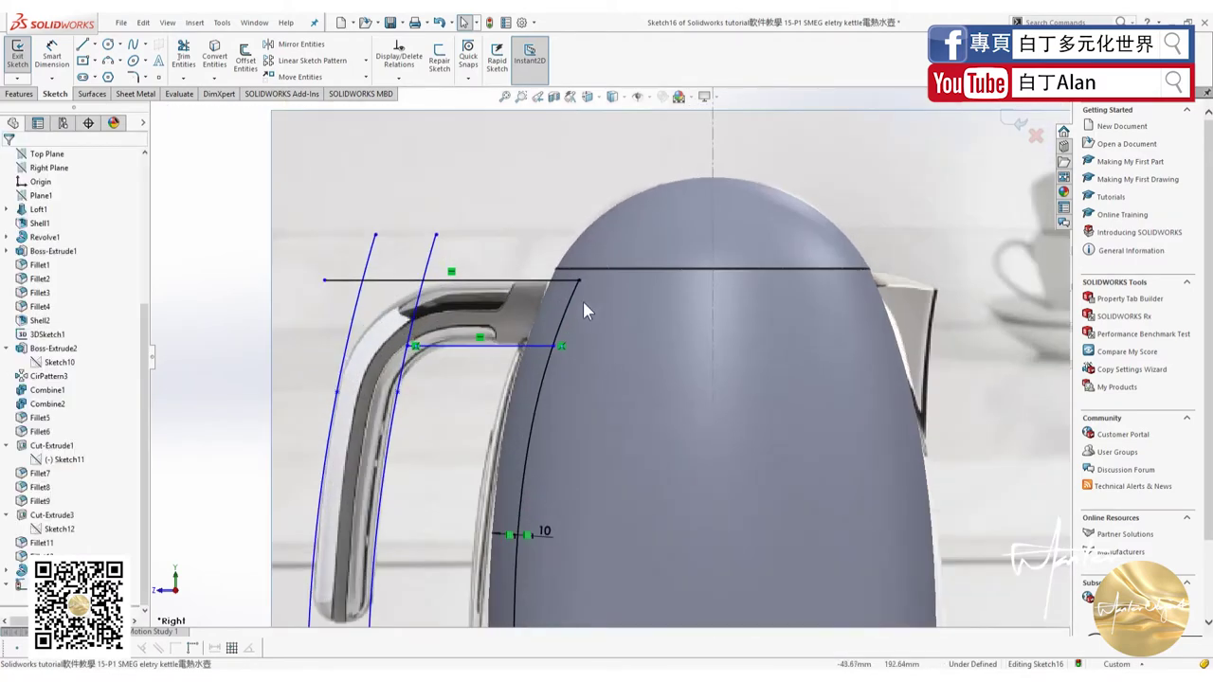
scroll(520, 336, "down", 3)
scroll(520, 337, "up", 1)
scroll(520, 336, "up", 2)
scroll(520, 337, "up", 2)
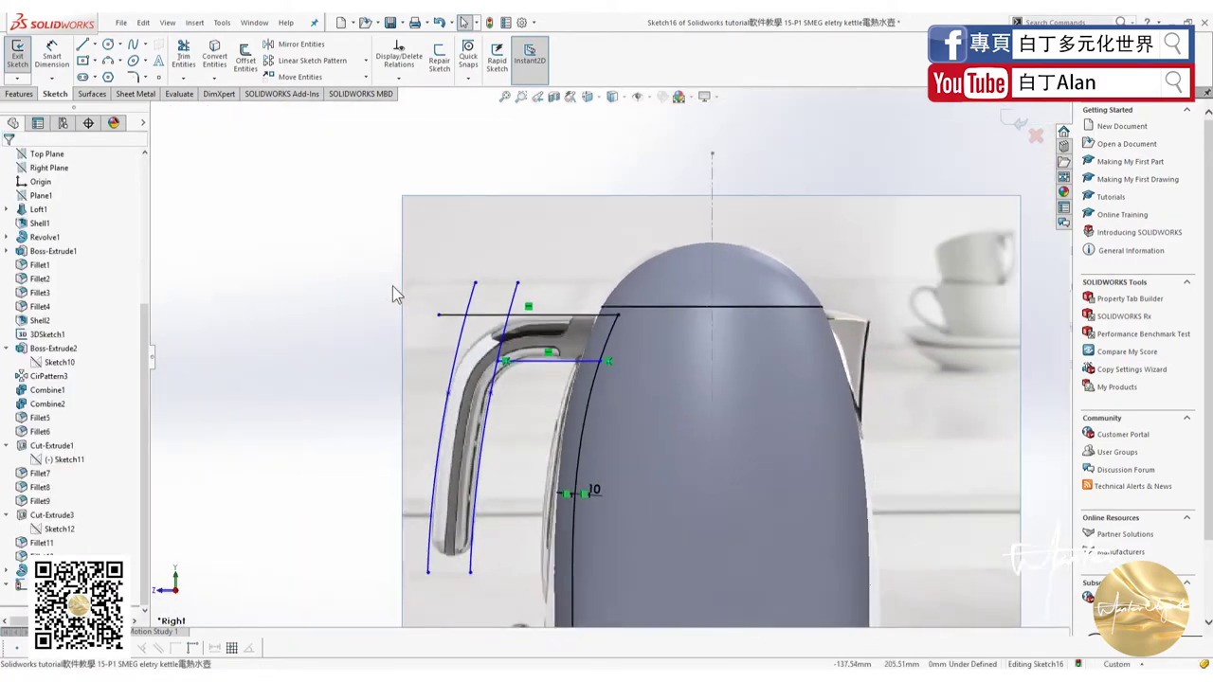
Trim the excess offset curve with Trim Entities and exit the sketch.
left_click(183, 52)
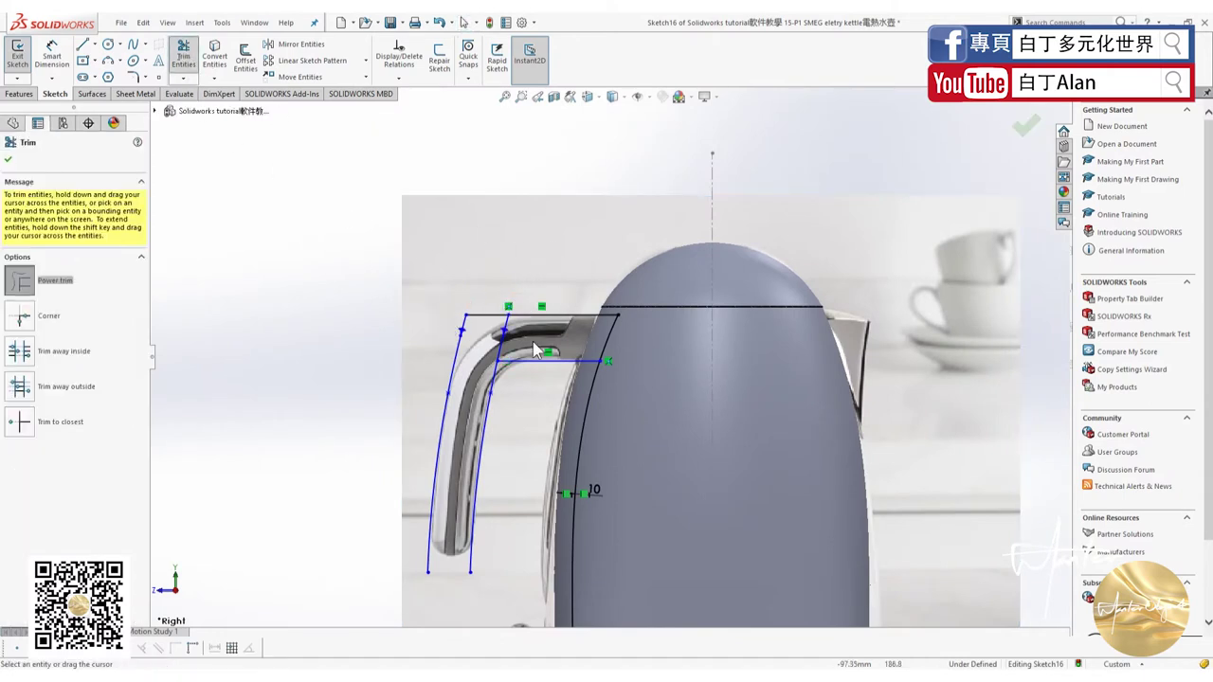
scroll(559, 402, "down", 2)
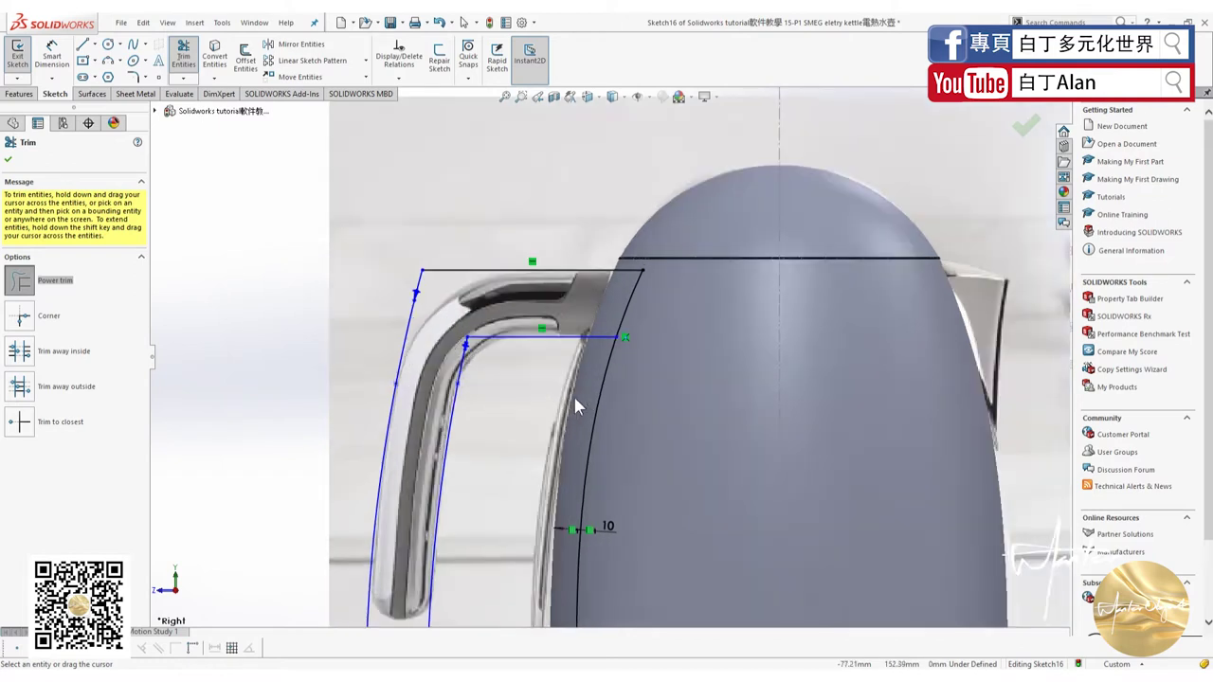
scroll(639, 379, "down", 2)
scroll(541, 398, "up", 2)
scroll(614, 455, "up", 1)
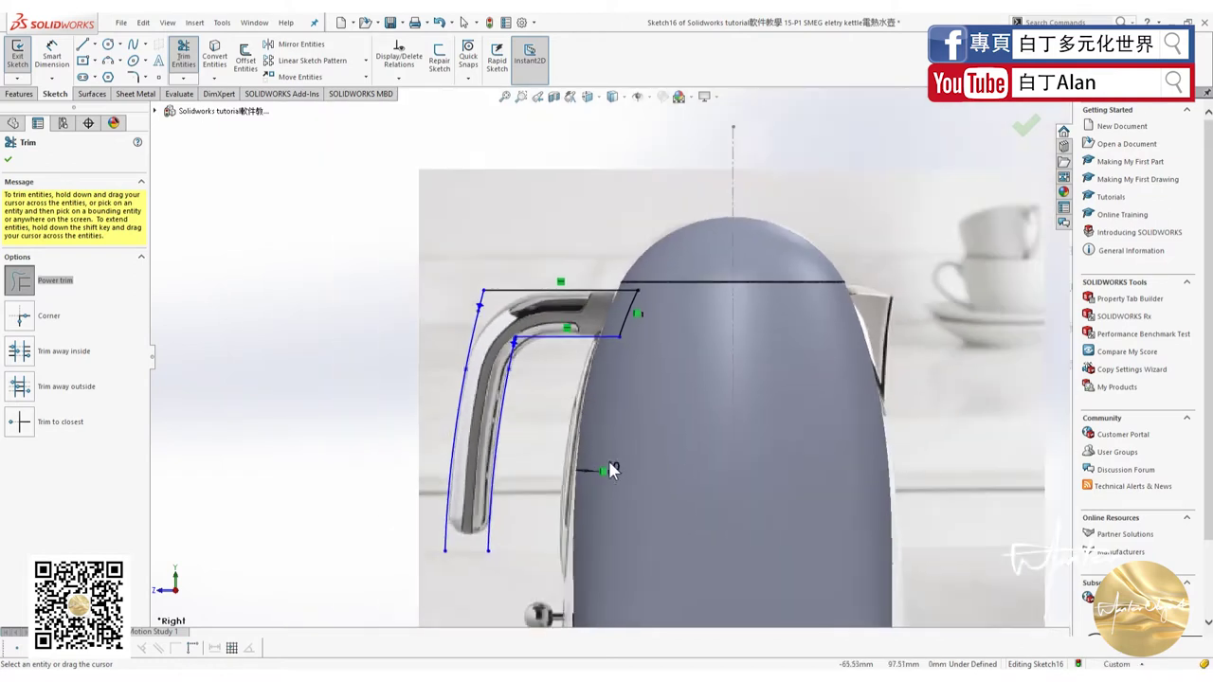
scroll(611, 445, "up", 1)
left_click(18, 55)
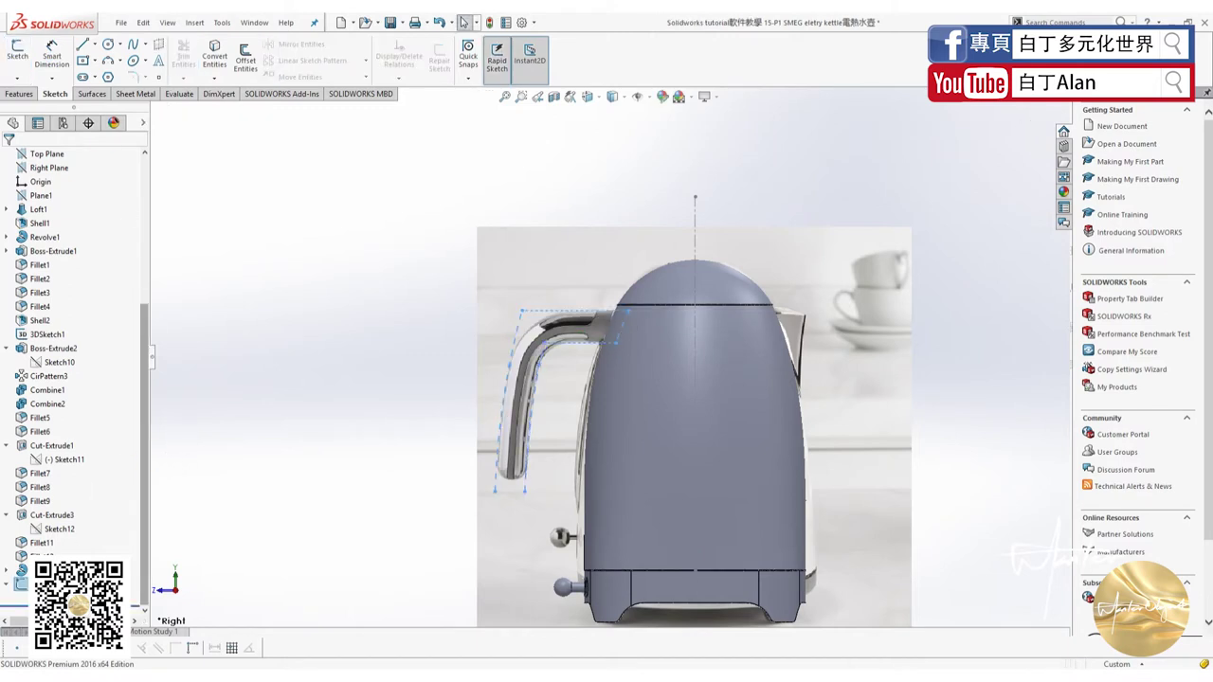
Edit Sketch16 and draw a horizontal line between both curves across the handle's bottom.
right_click(42, 405)
left_click(50, 415)
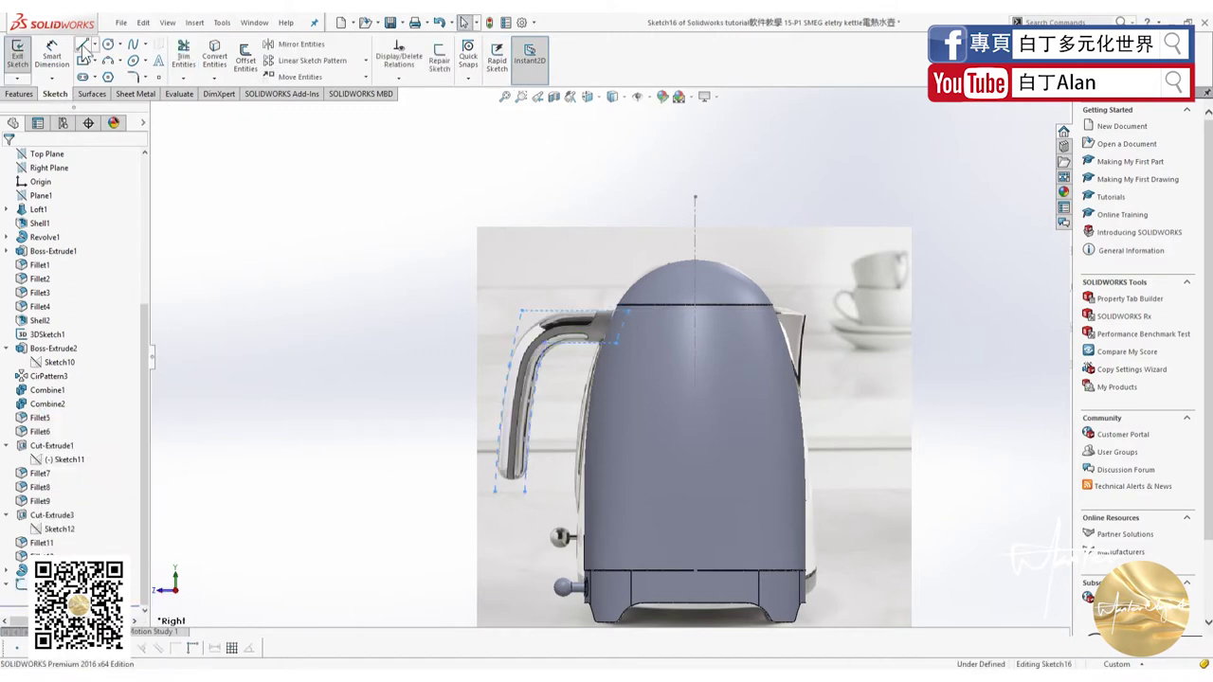
scroll(568, 451, "up", 3)
scroll(407, 500, "up", 4)
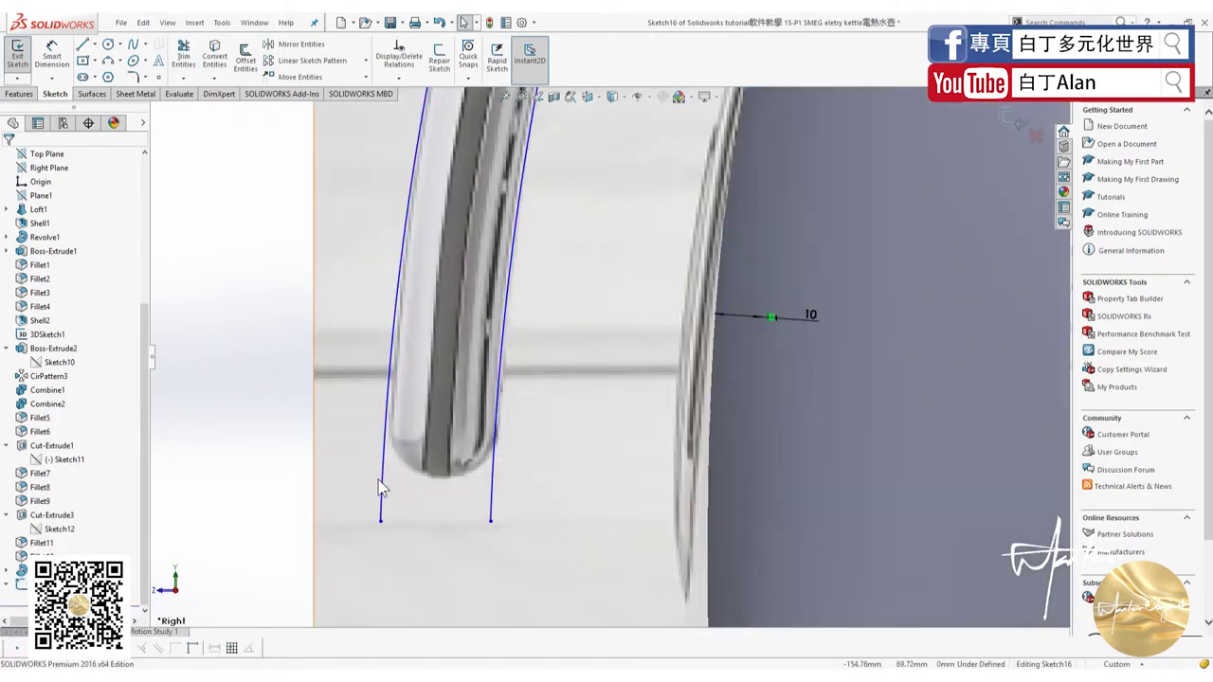
left_click(84, 47)
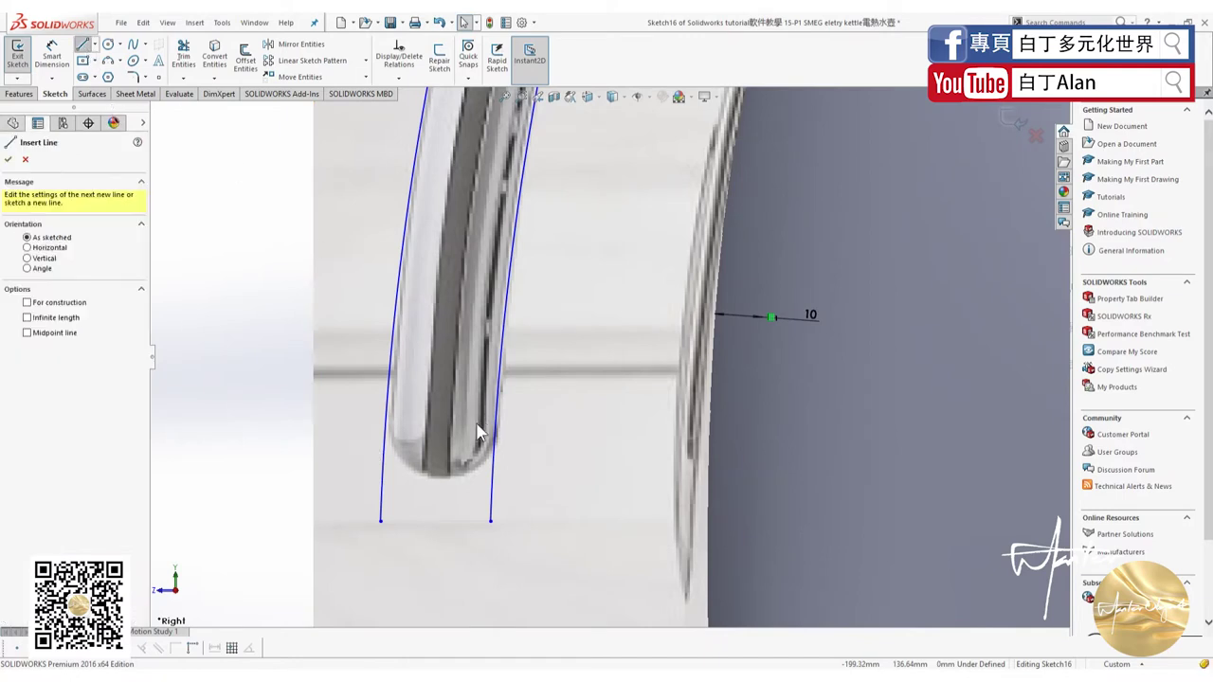
left_click(383, 484)
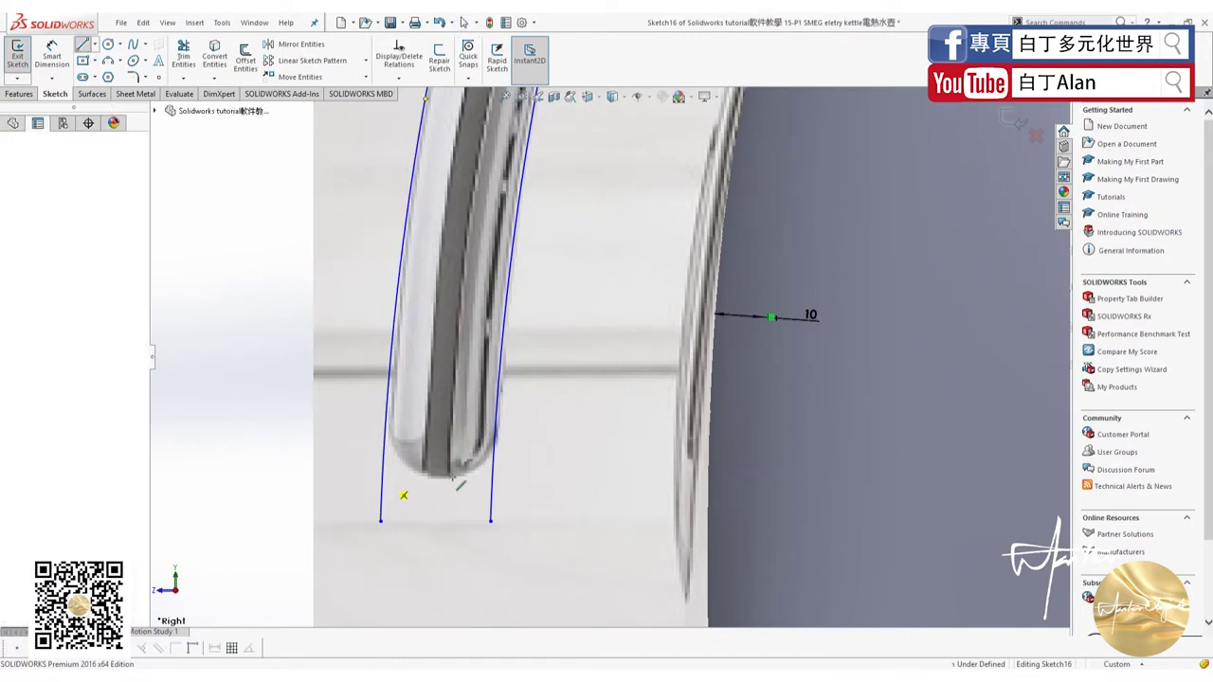
left_click(491, 484)
key("Escape")
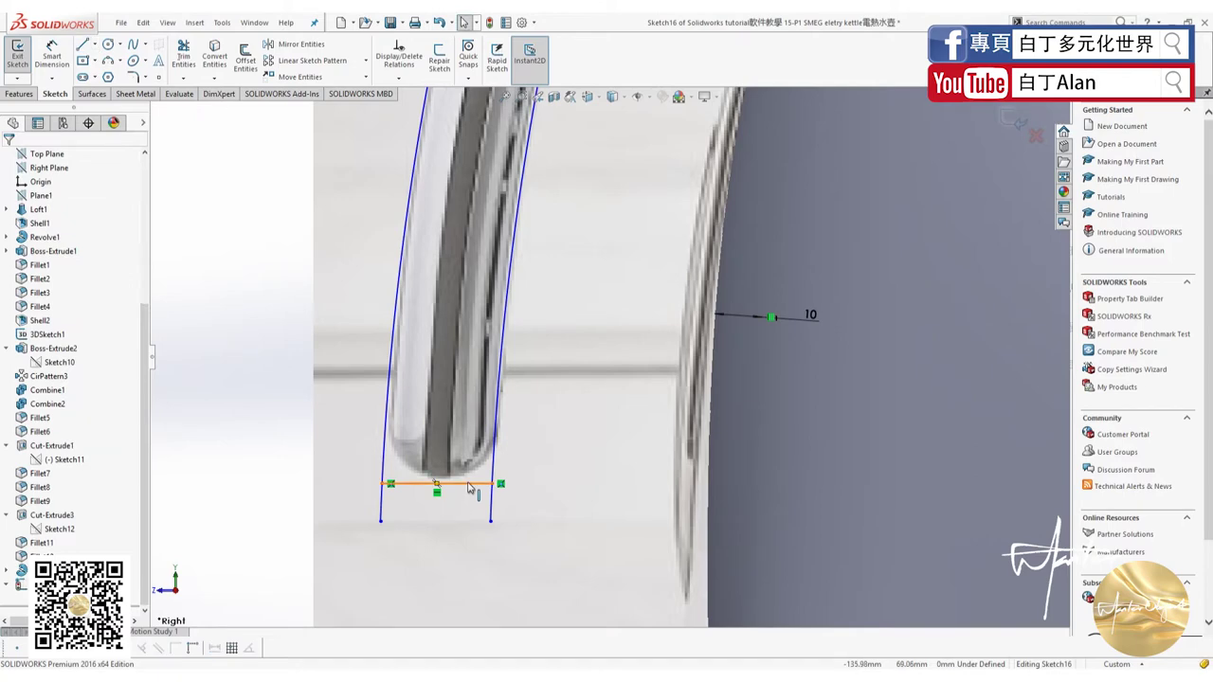
key("f")
scroll(578, 427, "down", 3)
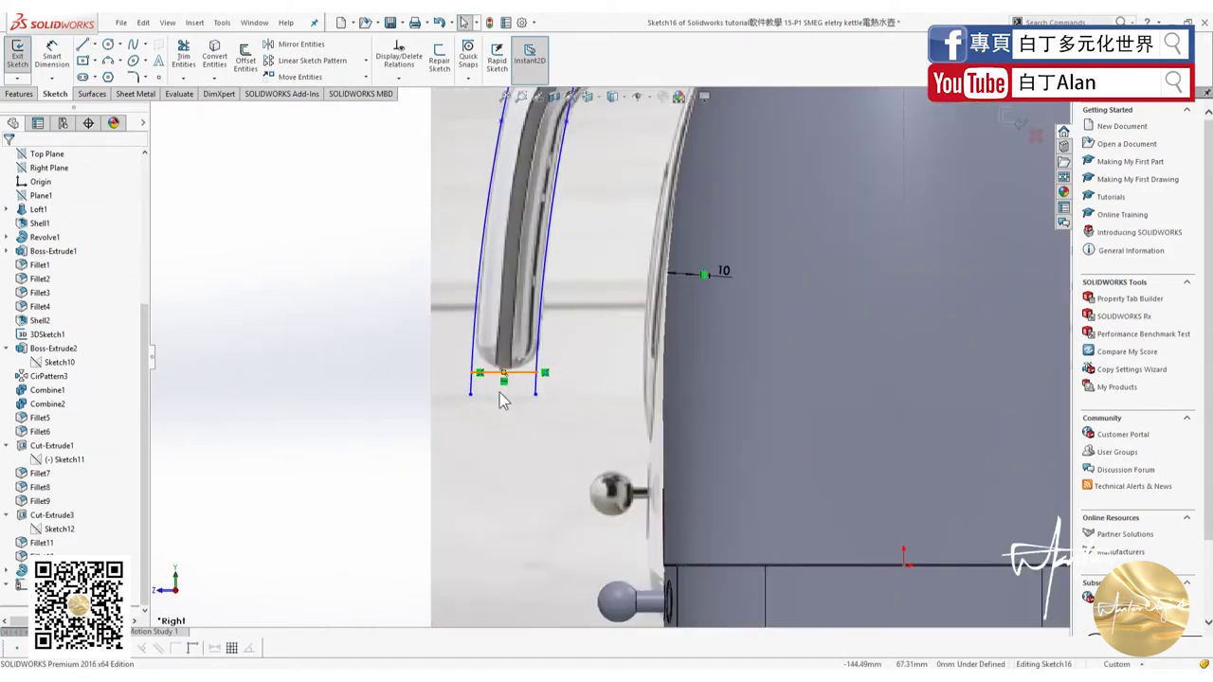
scroll(500, 392, "up", 3)
scroll(596, 317, "down", 3)
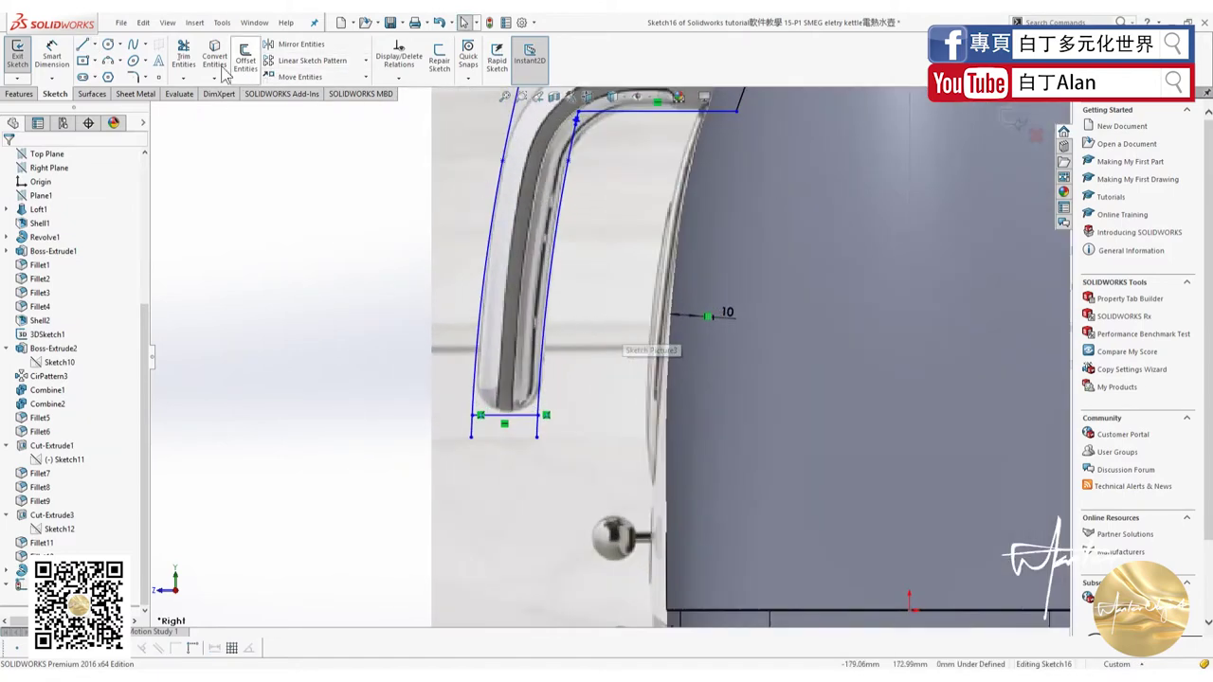
Trim off the spline stubs below the bottom line, then check the outer curve and top line.
left_click(184, 54)
left_click_drag(557, 436, 449, 426)
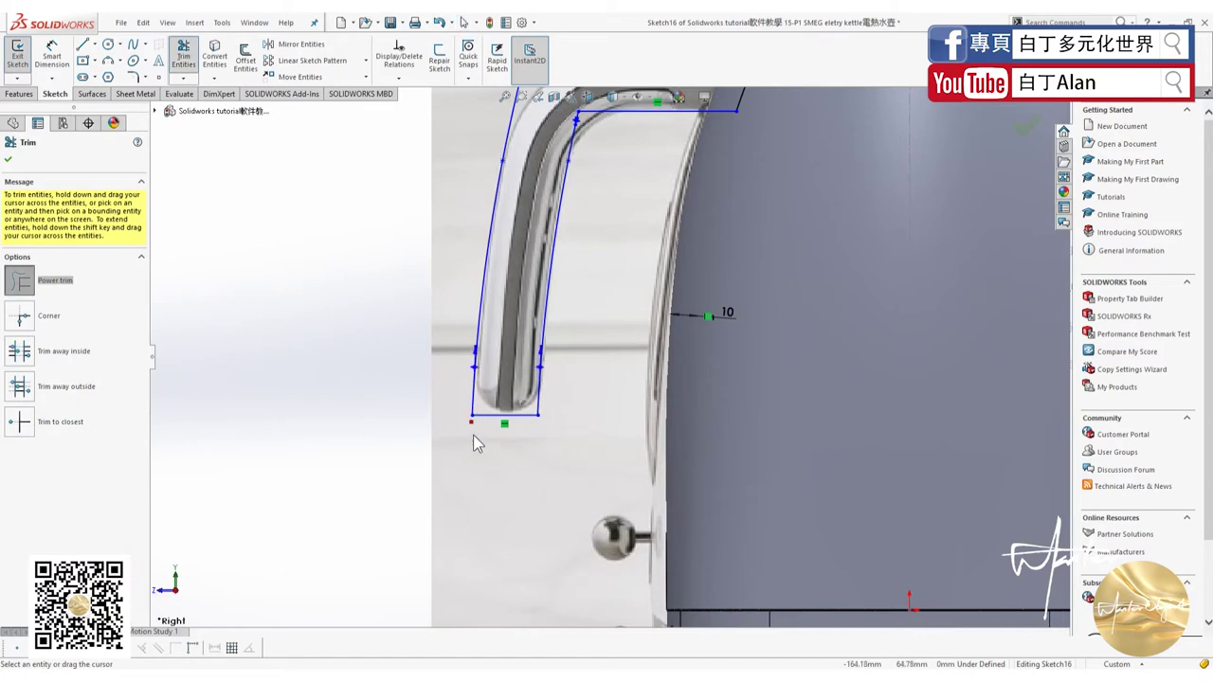
key("Escape")
scroll(521, 457, "up", 3)
scroll(621, 161, "down", 3)
scroll(621, 152, "up", 2)
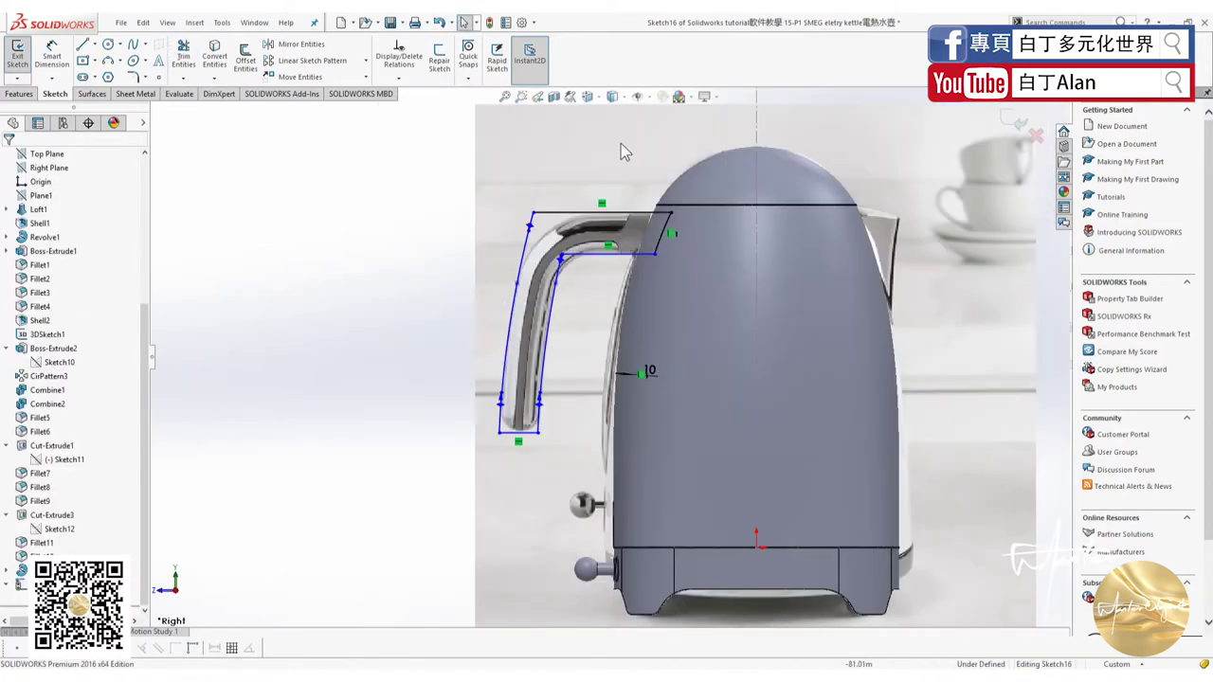
scroll(621, 152, "down", 3)
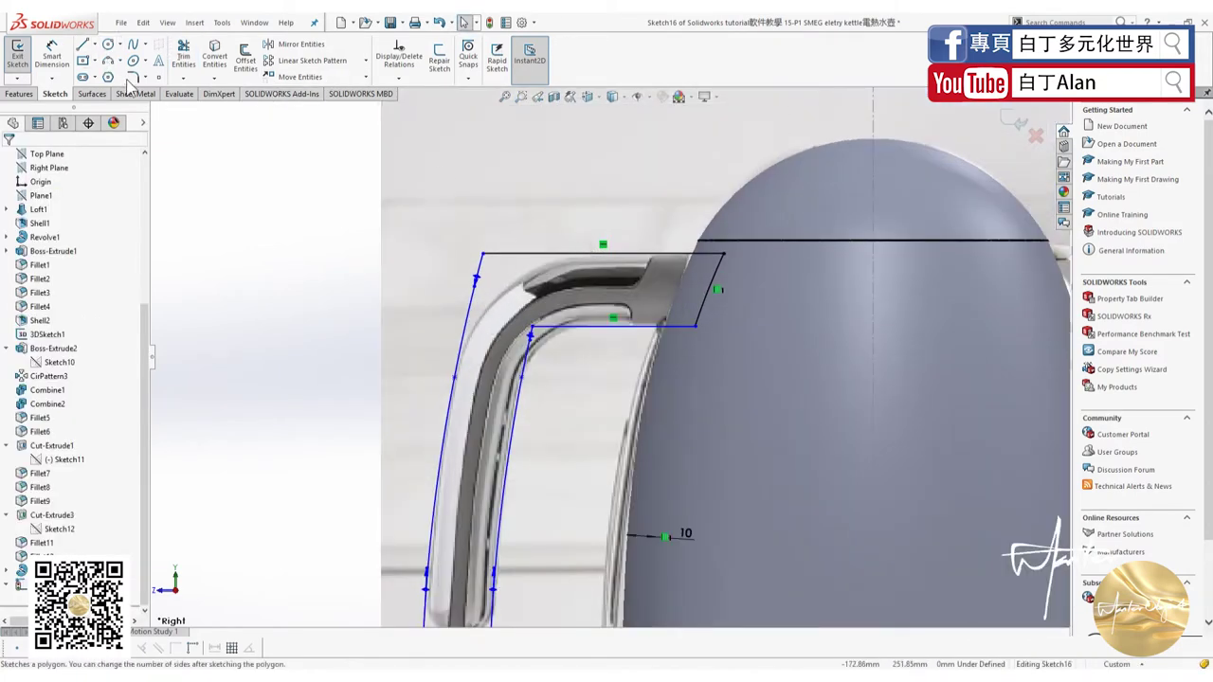
left_click(470, 305)
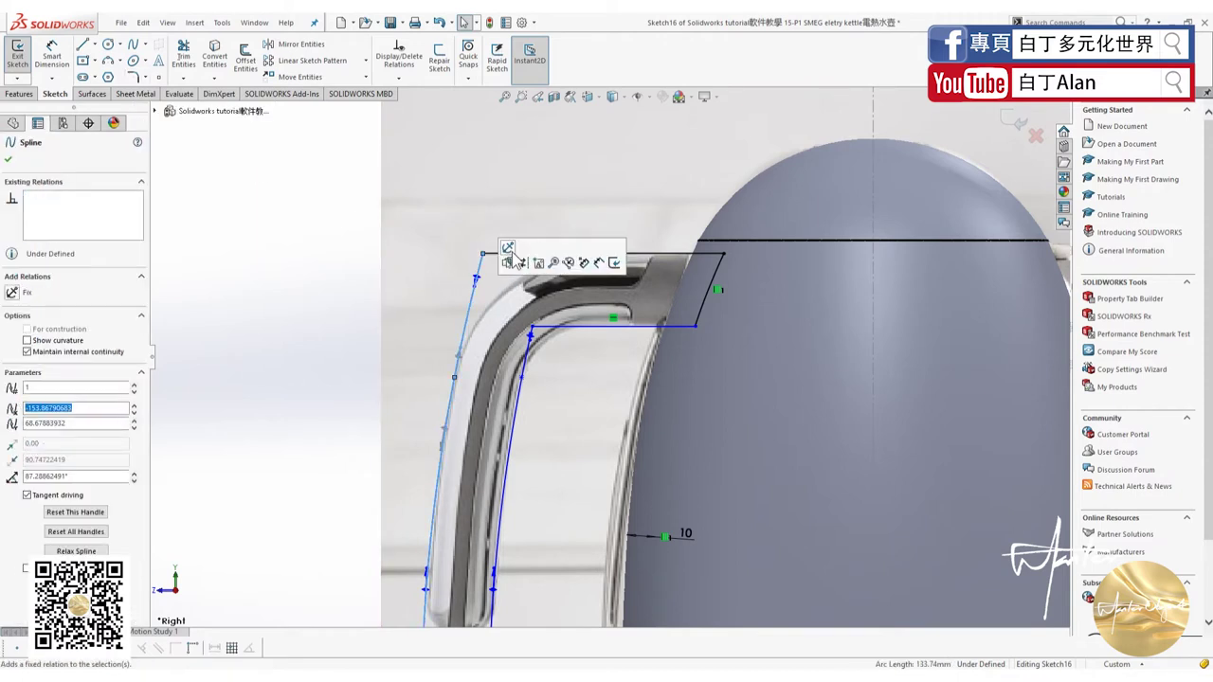
left_click(497, 254)
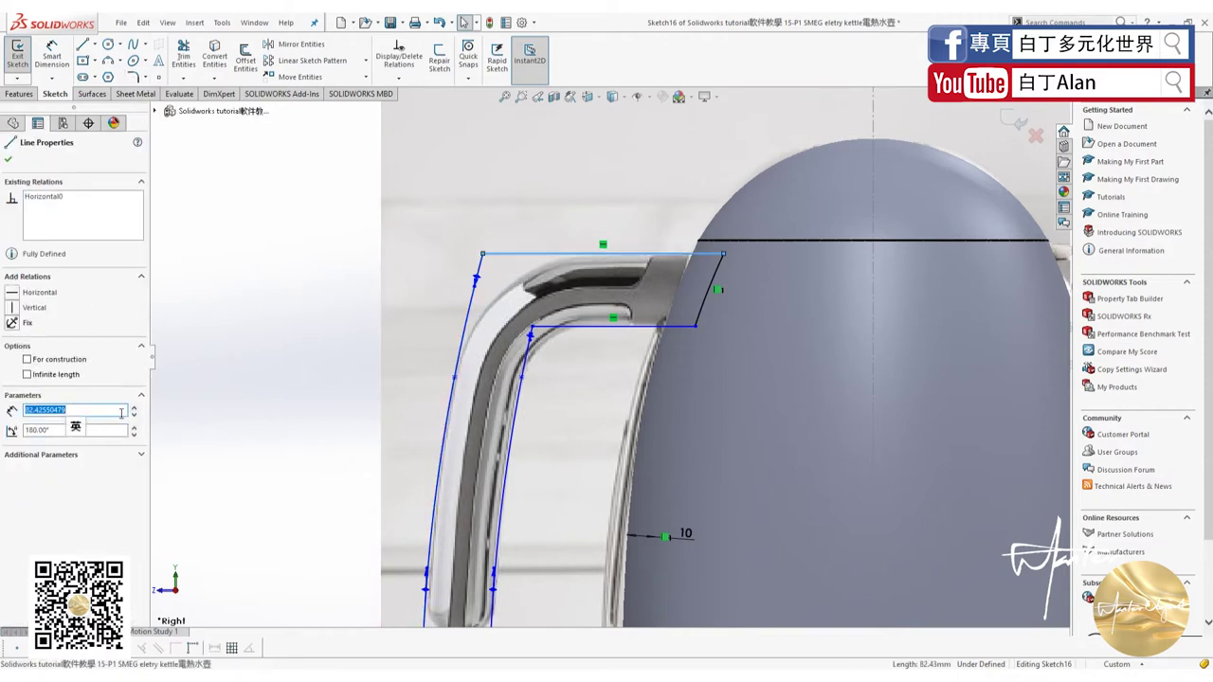
key("Escape")
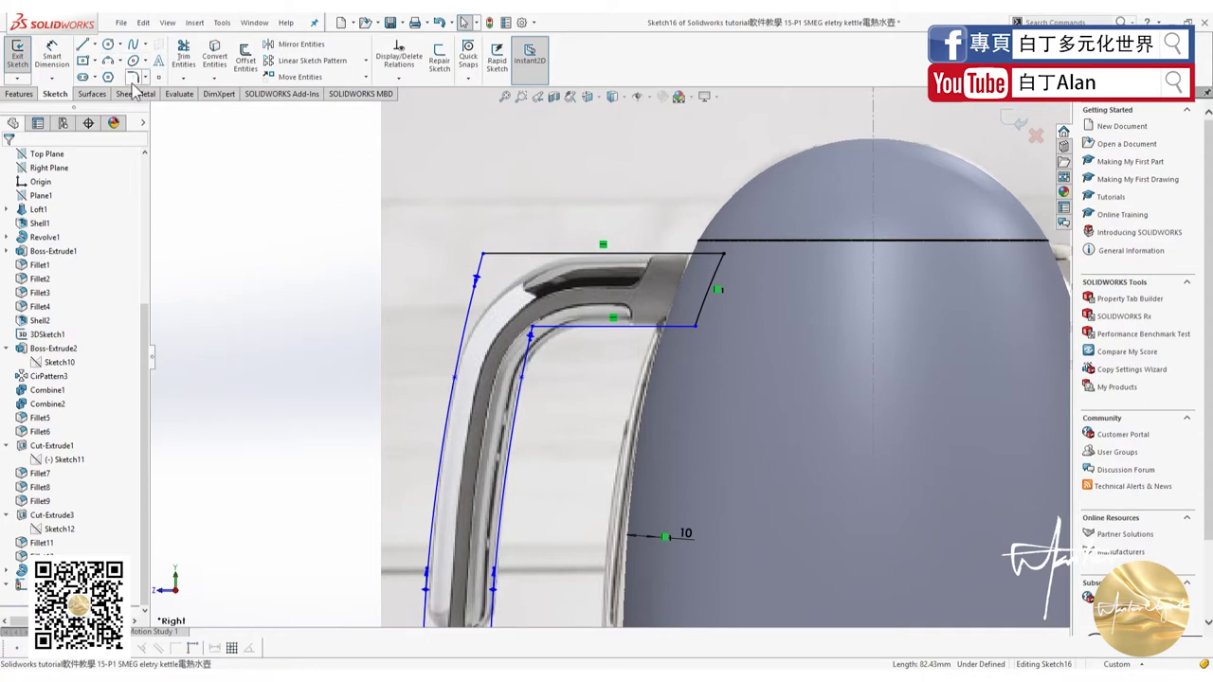
Round the handle sketch's outer top corner with a 50 mm sketch fillet.
left_click(133, 80)
left_click(512, 254)
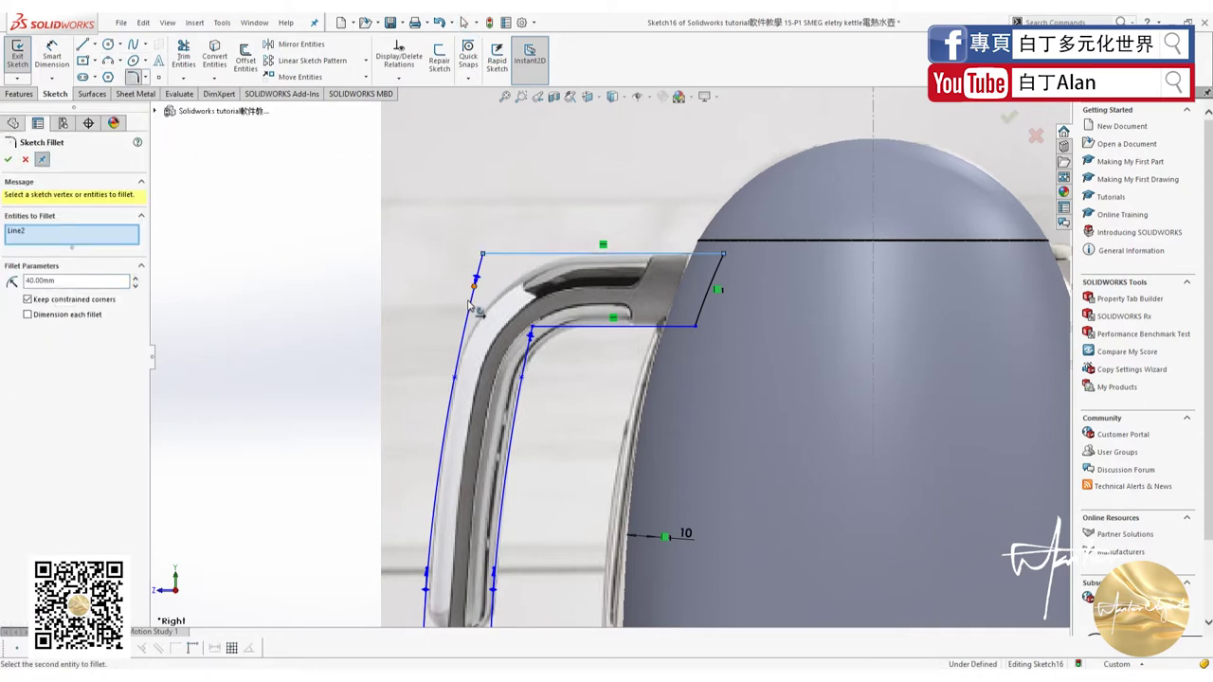
left_click(469, 303)
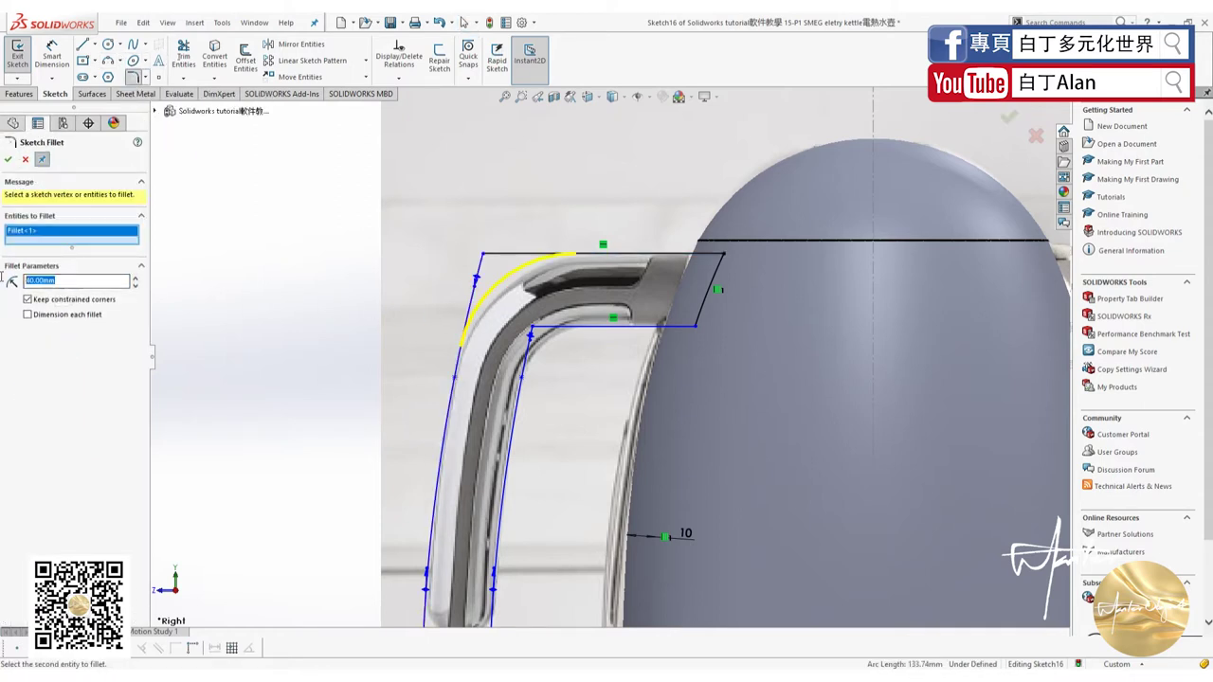
type("0")
key("Return")
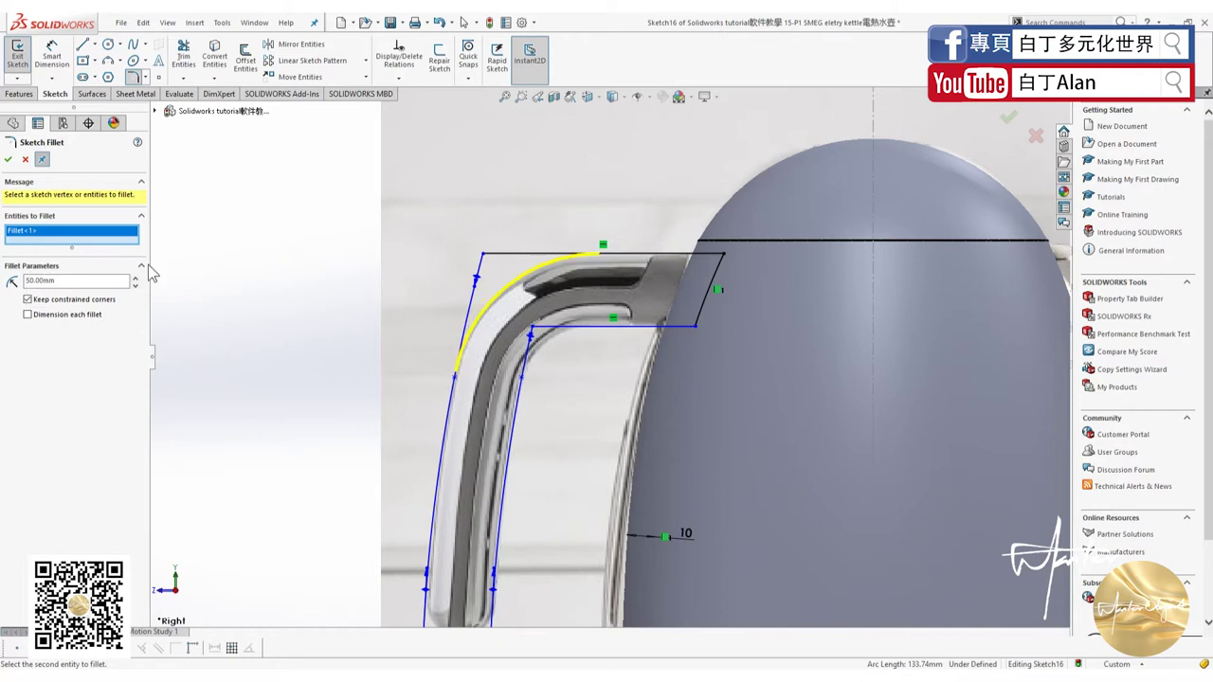
left_click(7, 160)
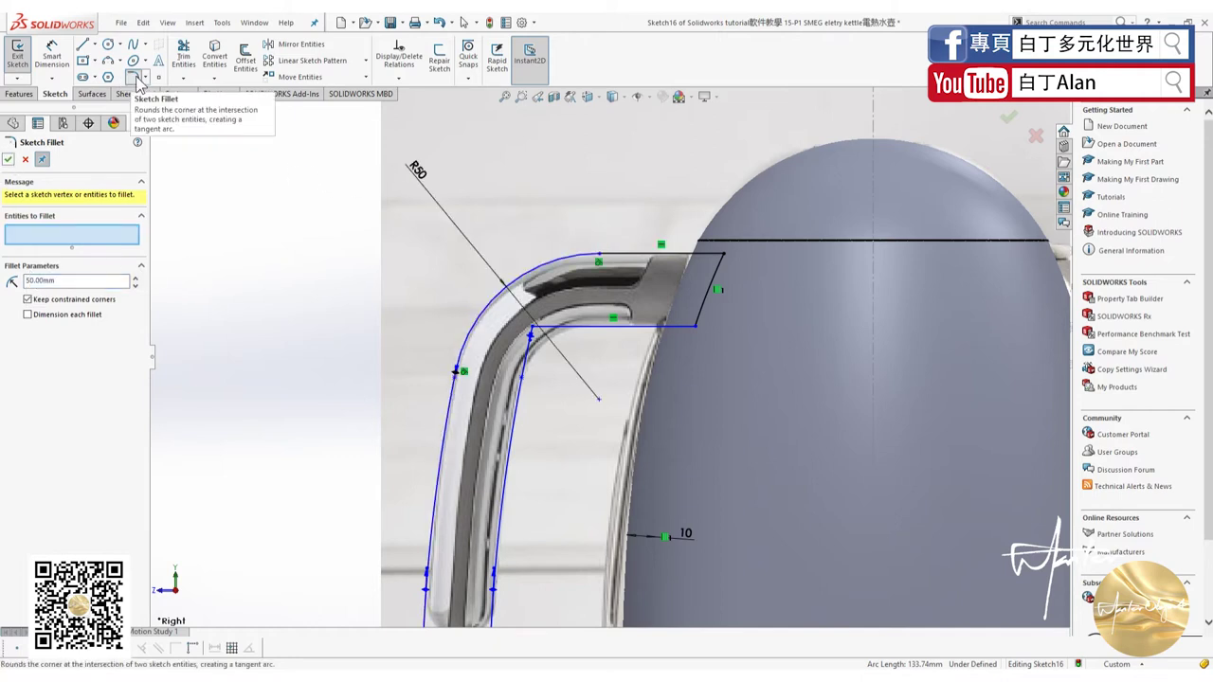
Round the handle's inner top corner with a 30 mm sketch fillet.
left_click(572, 331)
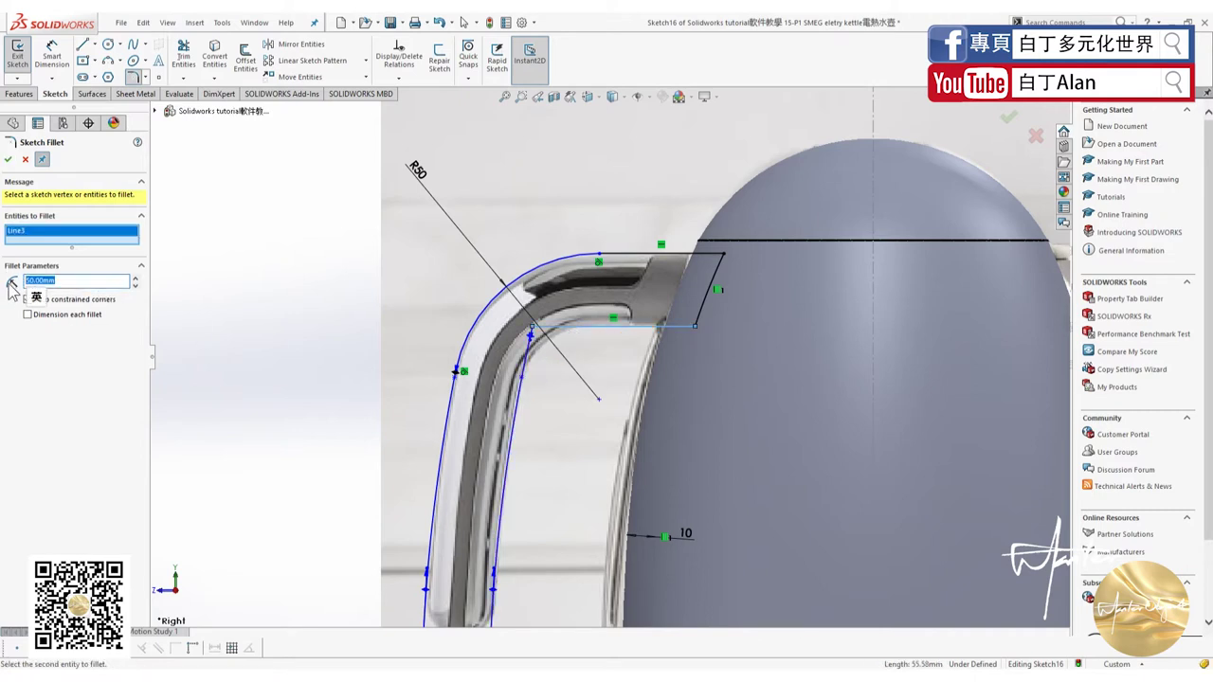
type("30")
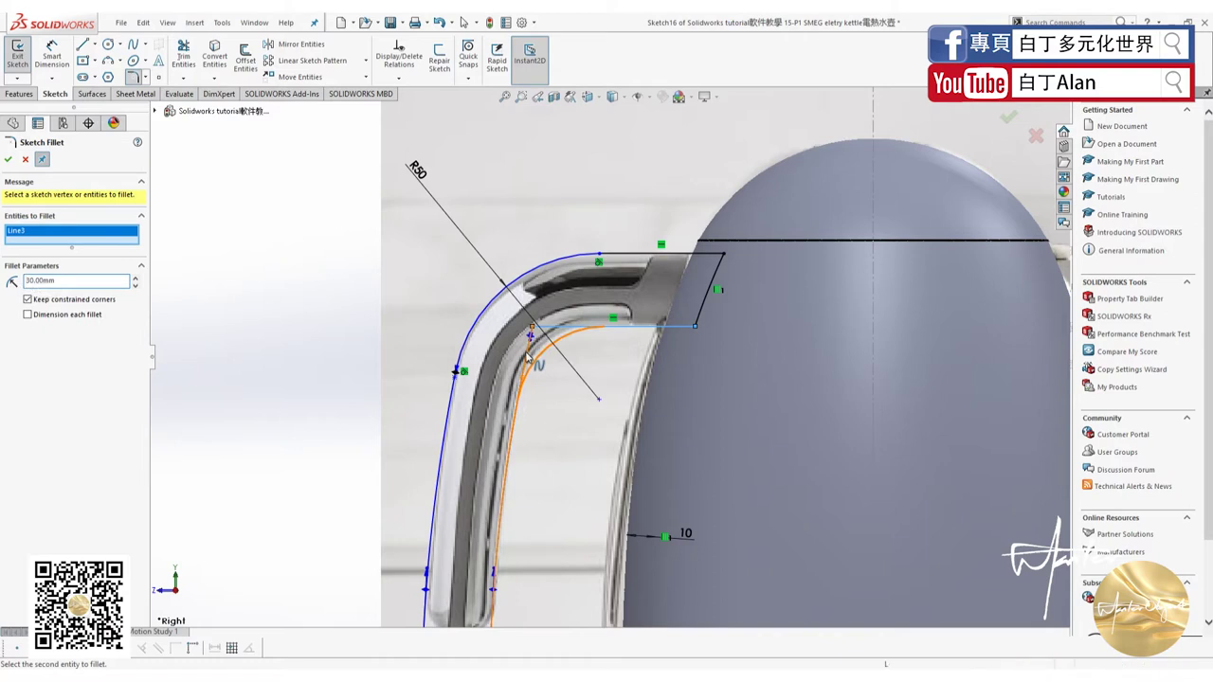
left_click(529, 357)
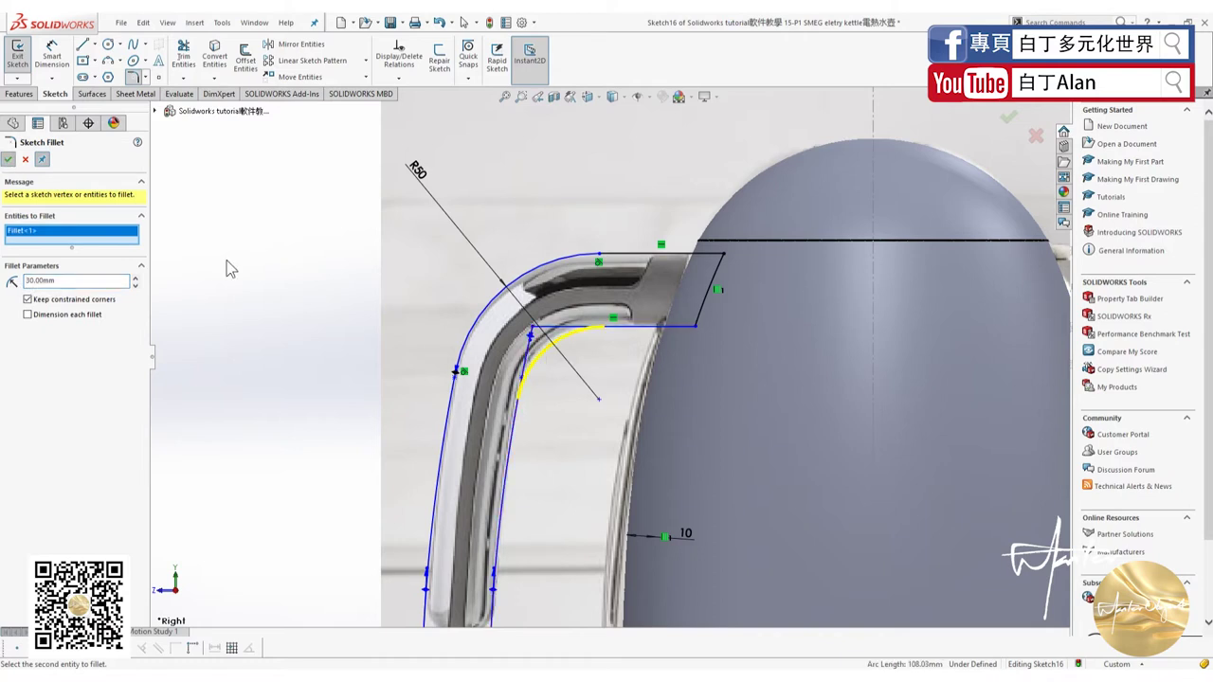
key("Return")
scroll(476, 433, "up", 4)
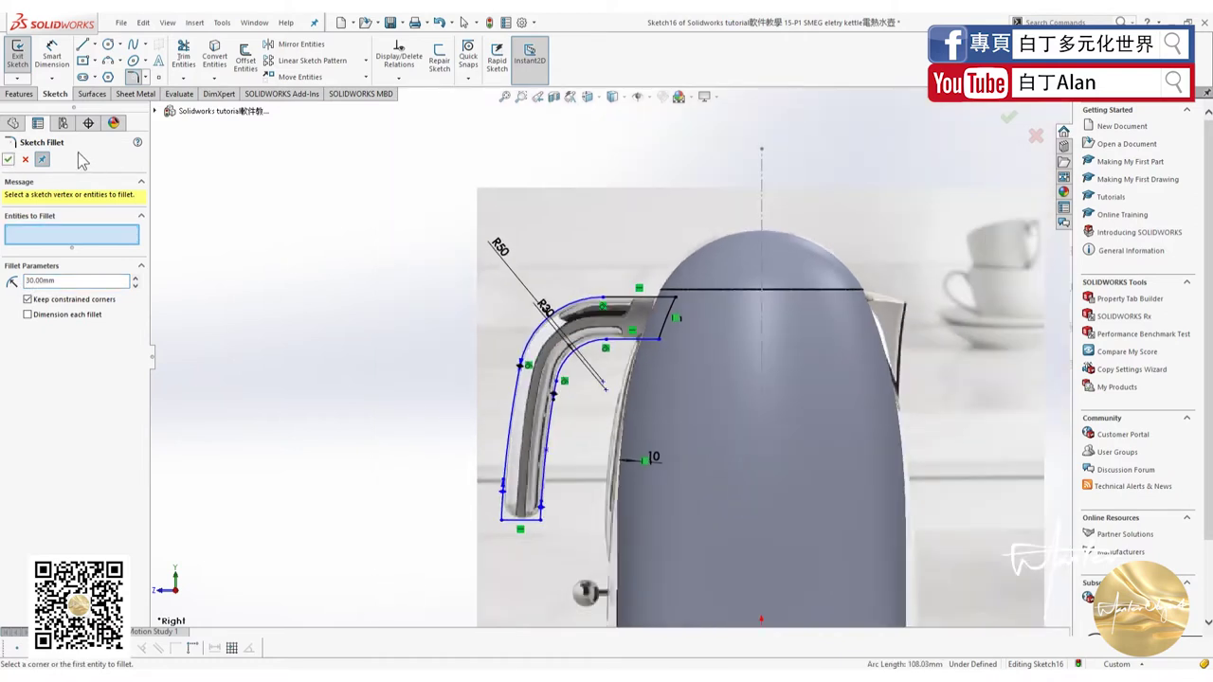
key("Escape")
left_click(52, 55)
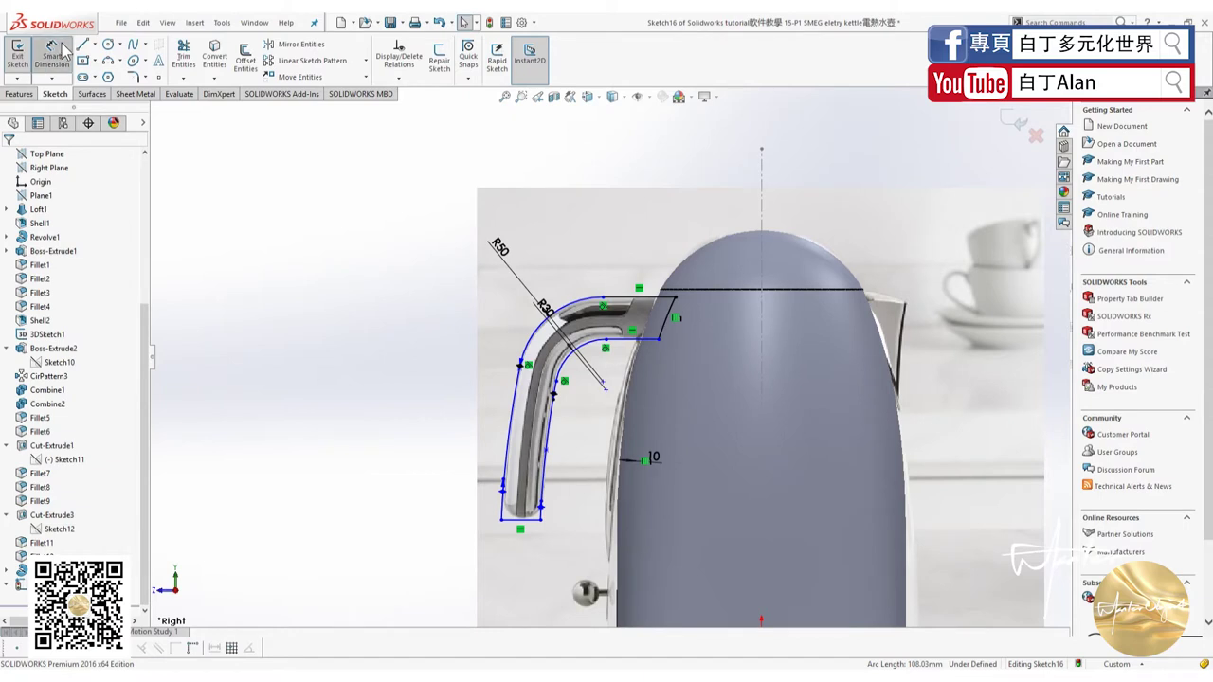
Dimension the gap between the handle end's two top lines to 25 mm.
left_click(666, 305)
left_click(654, 338)
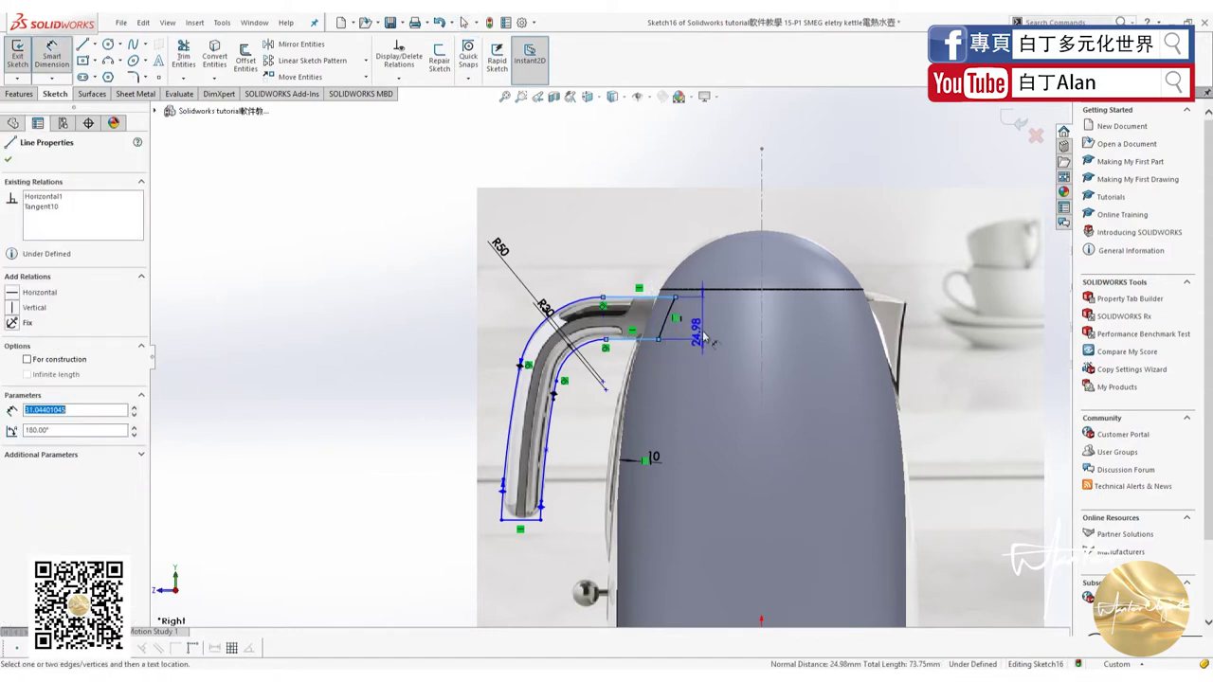
left_click(706, 327)
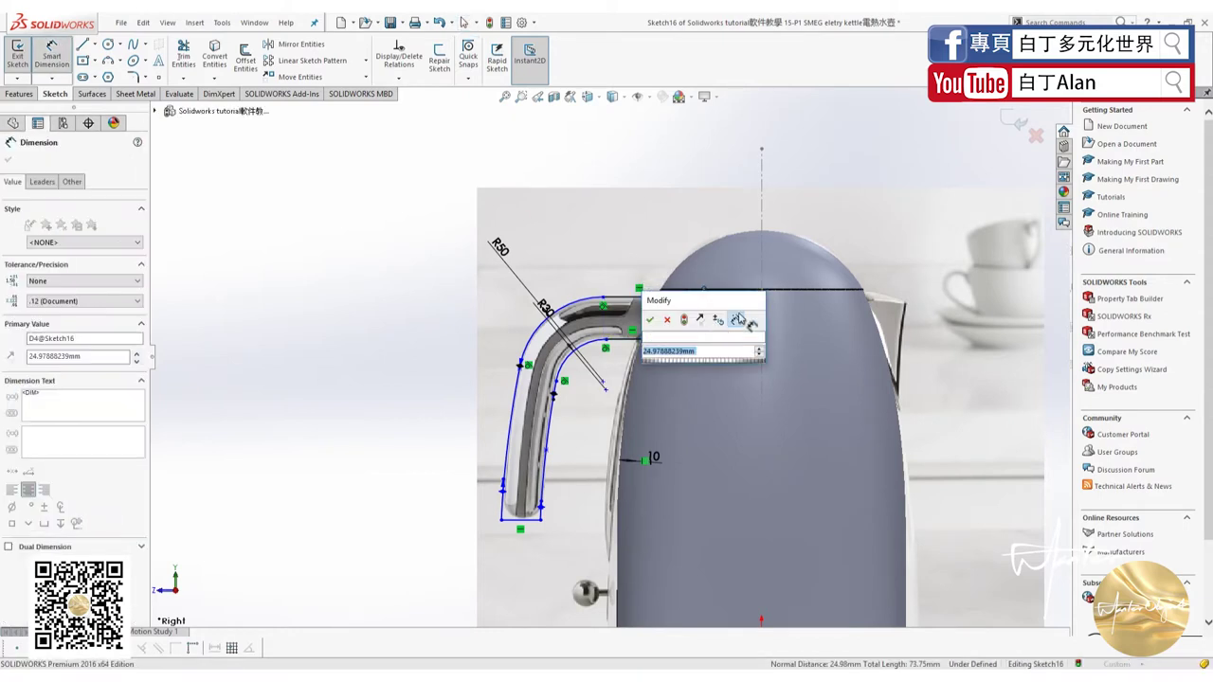
type("25")
key("Return")
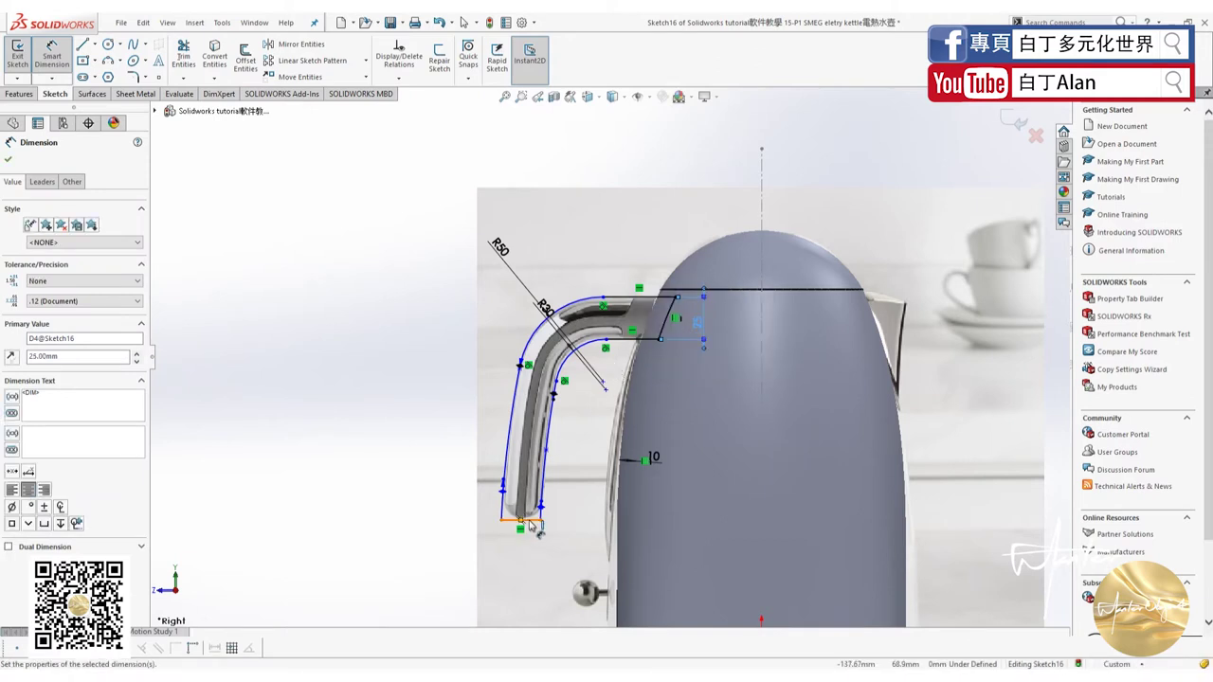
Dimension the handle's bottom line width to 25 mm.
left_click(528, 521)
left_click(534, 559)
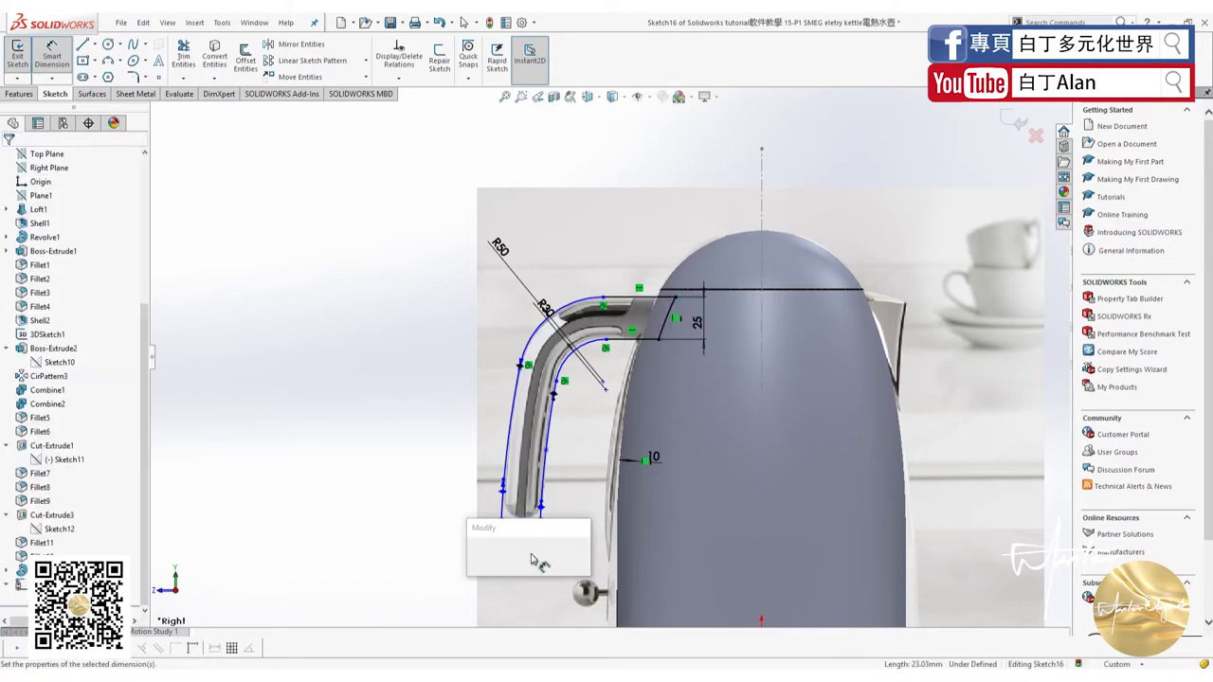
type("25")
key("Return")
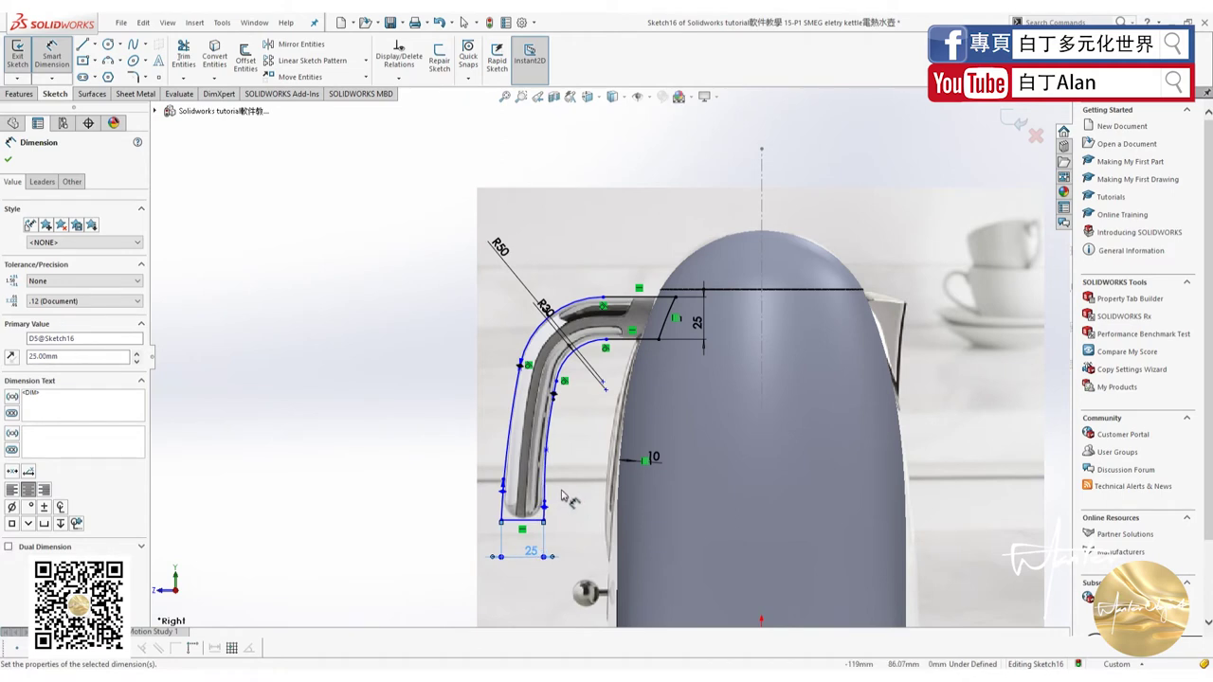
scroll(562, 495, "down", 1)
scroll(569, 436, "down", 2)
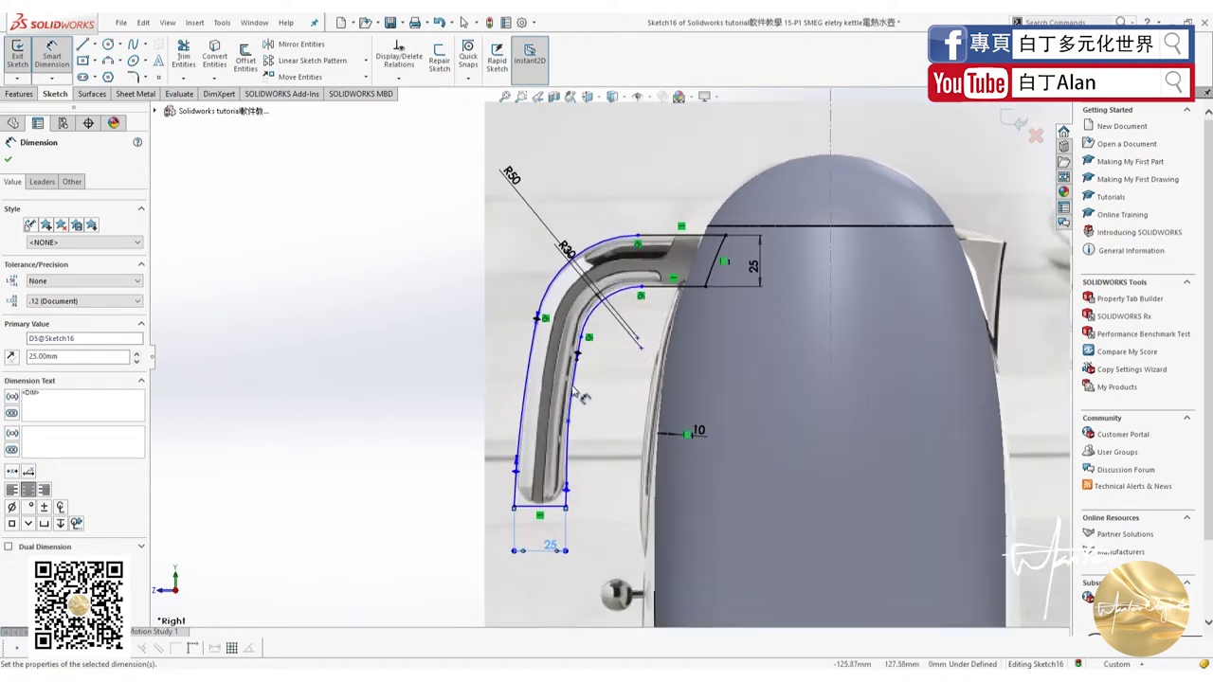
key("Escape")
Add a Tangent relation between the handle's two curved sides.
left_click(575, 391)
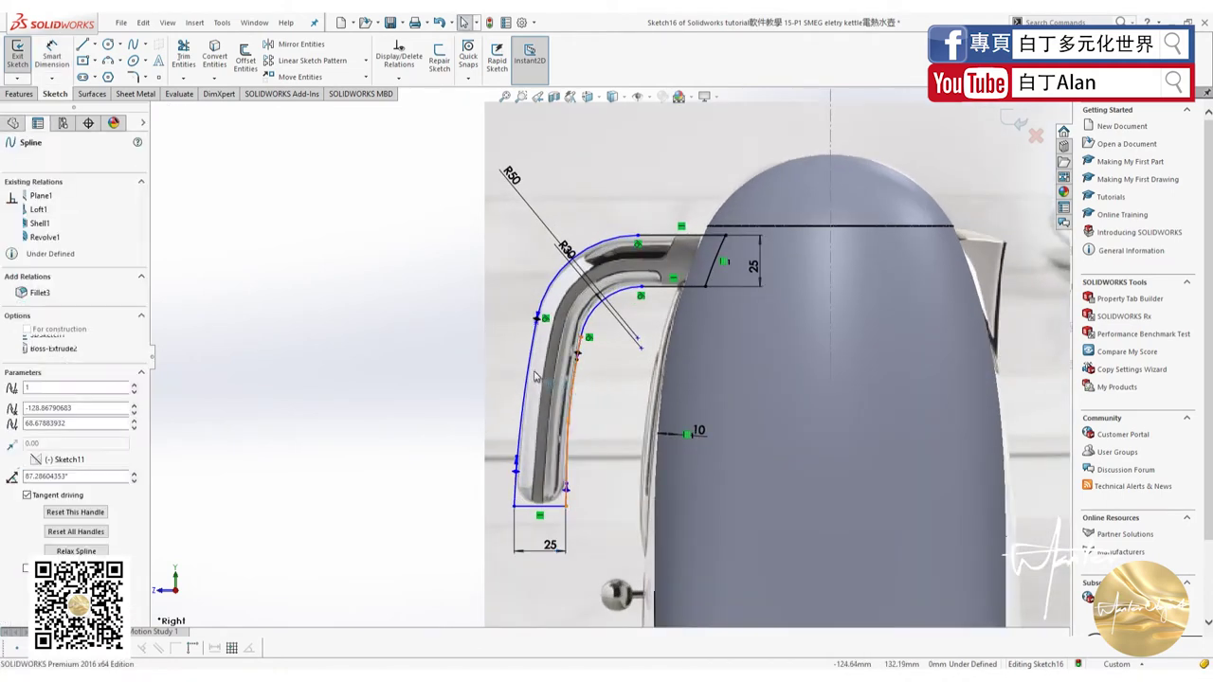
left_click(567, 398, "ctrl")
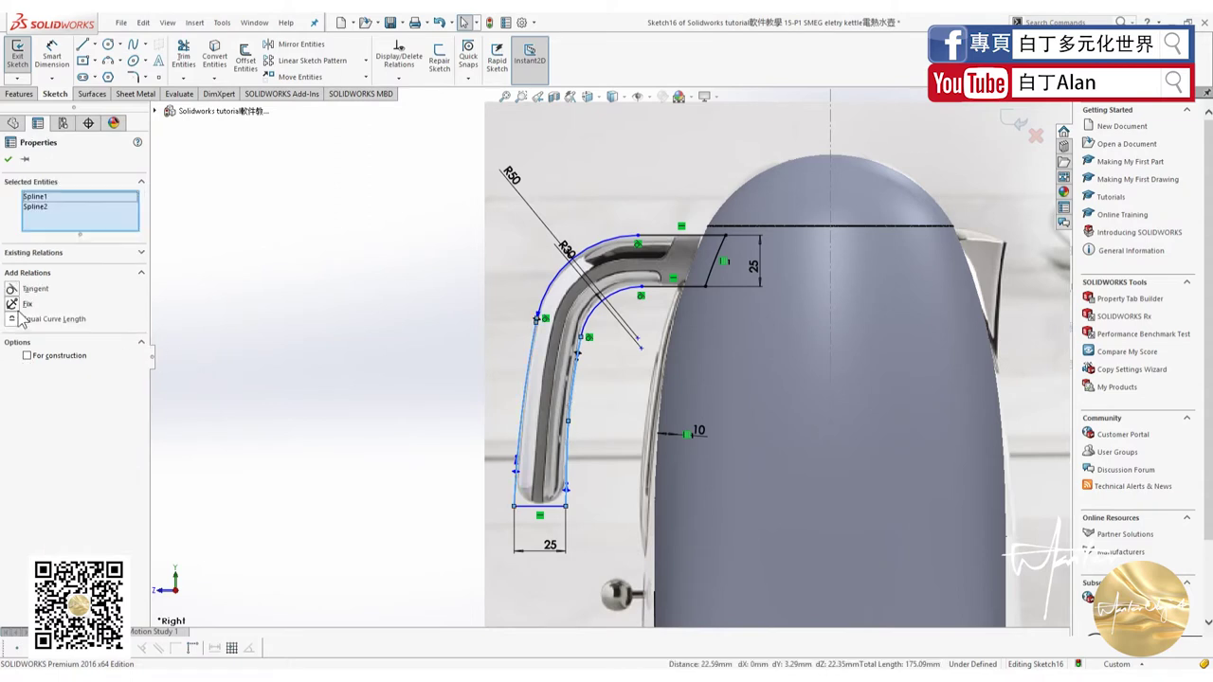
left_click(449, 385)
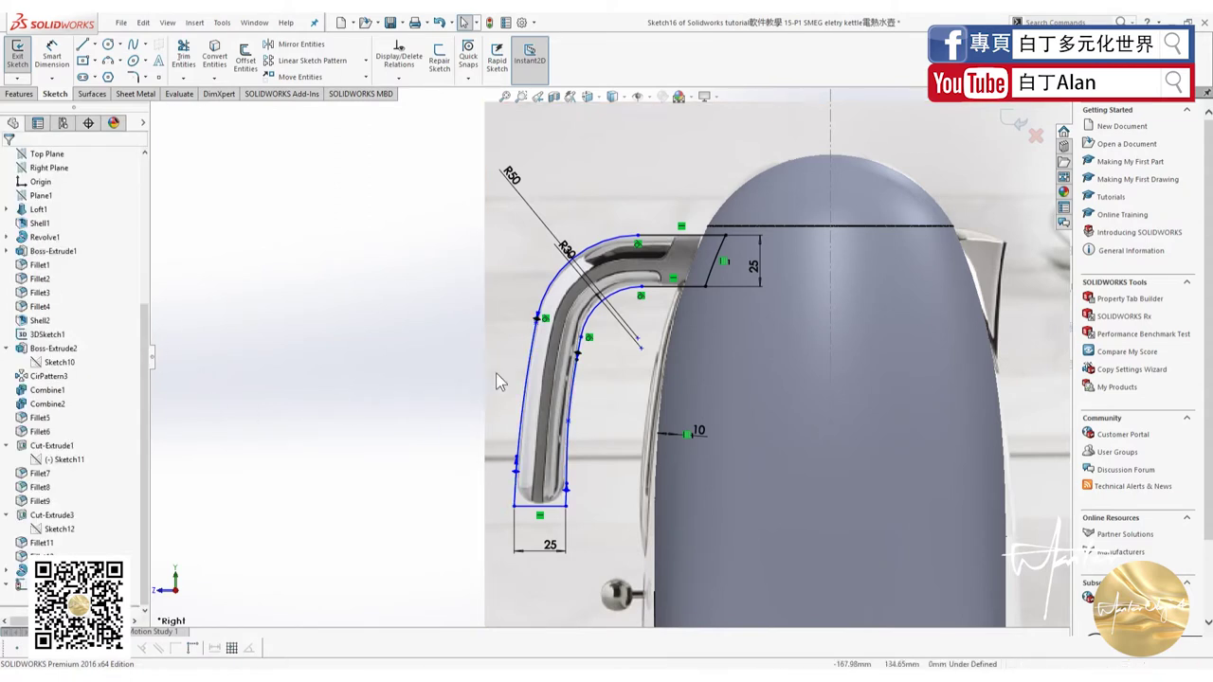
left_click(546, 337)
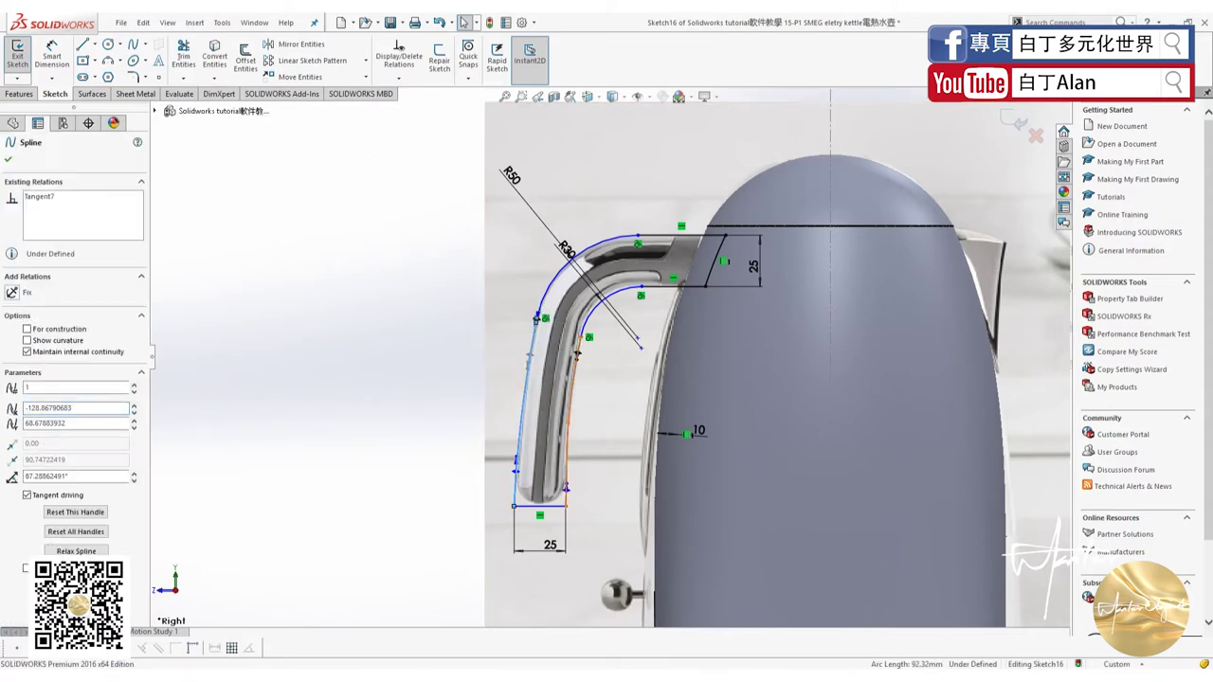
left_click(569, 398, "ctrl")
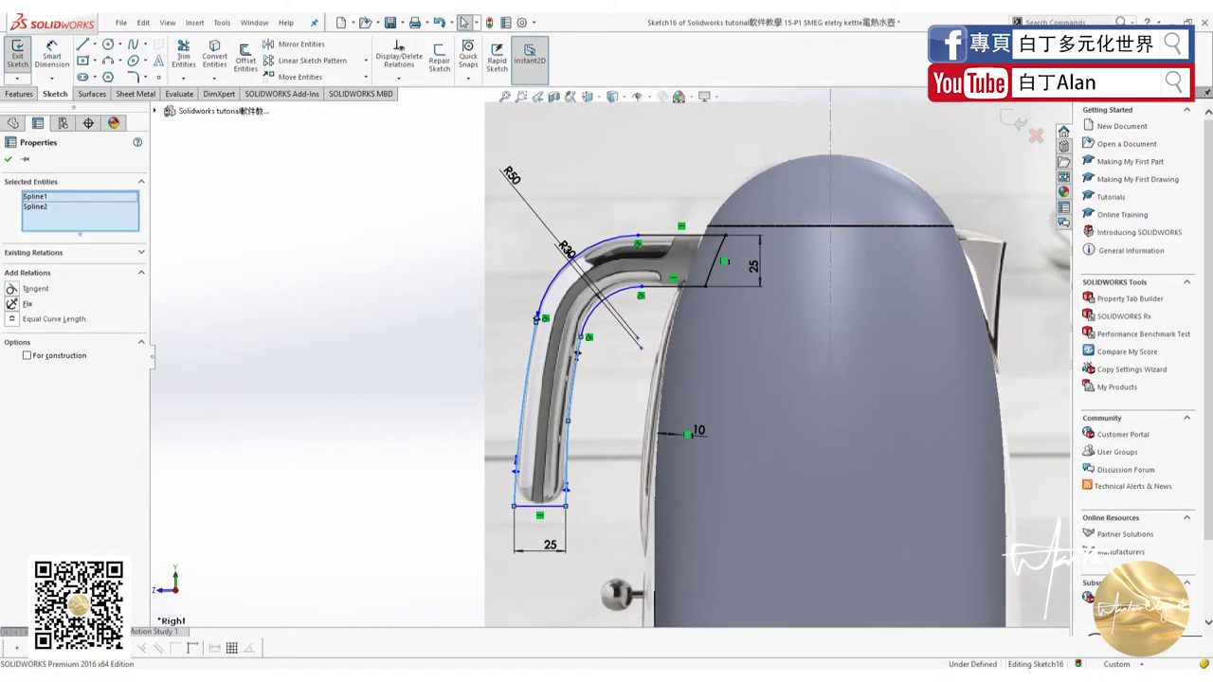
left_click(12, 289)
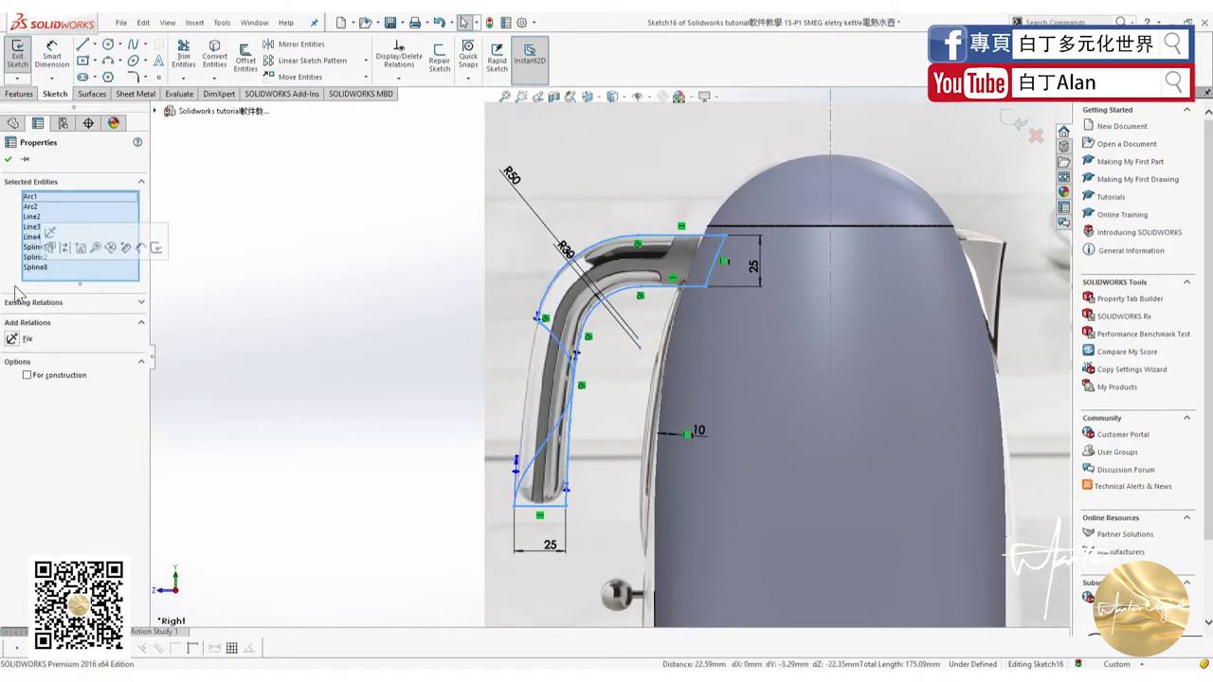
left_click(356, 258)
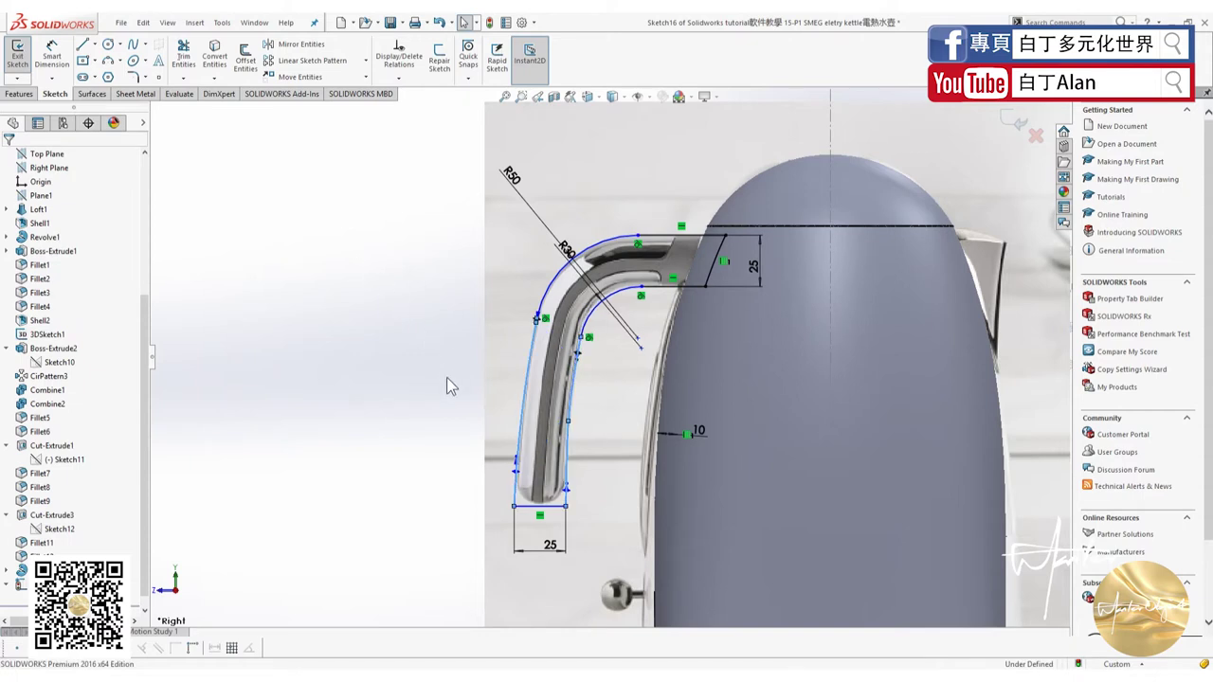
left_click(520, 485)
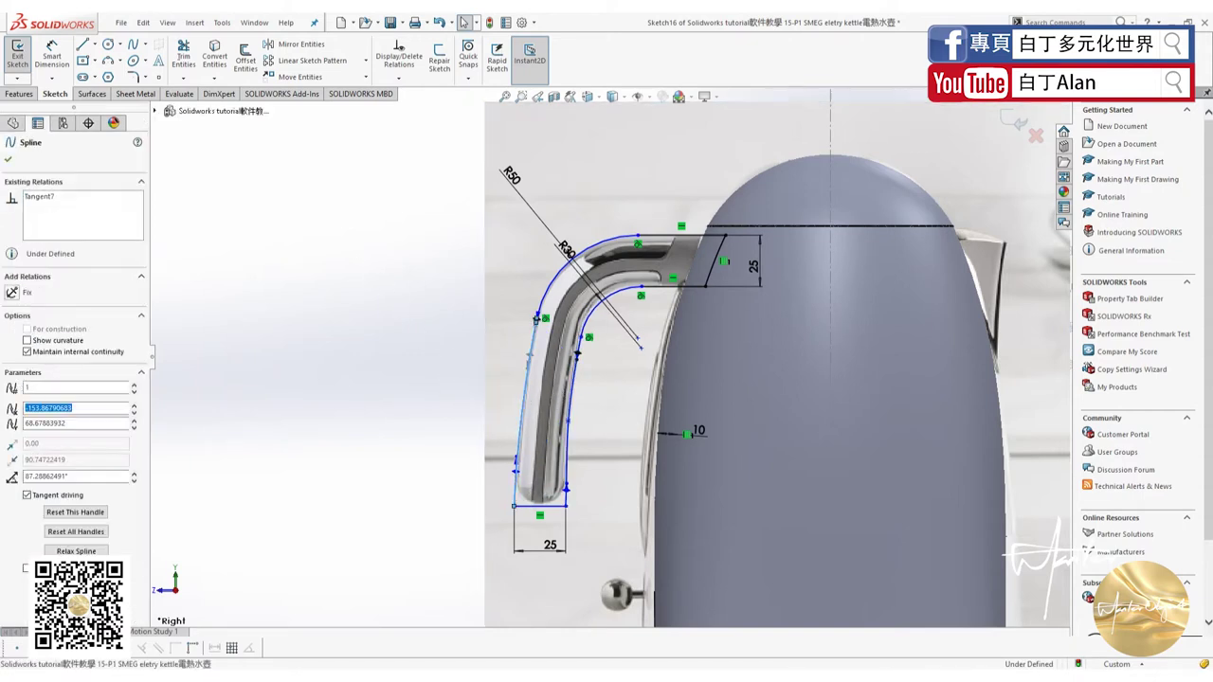
left_click(566, 499, "ctrl")
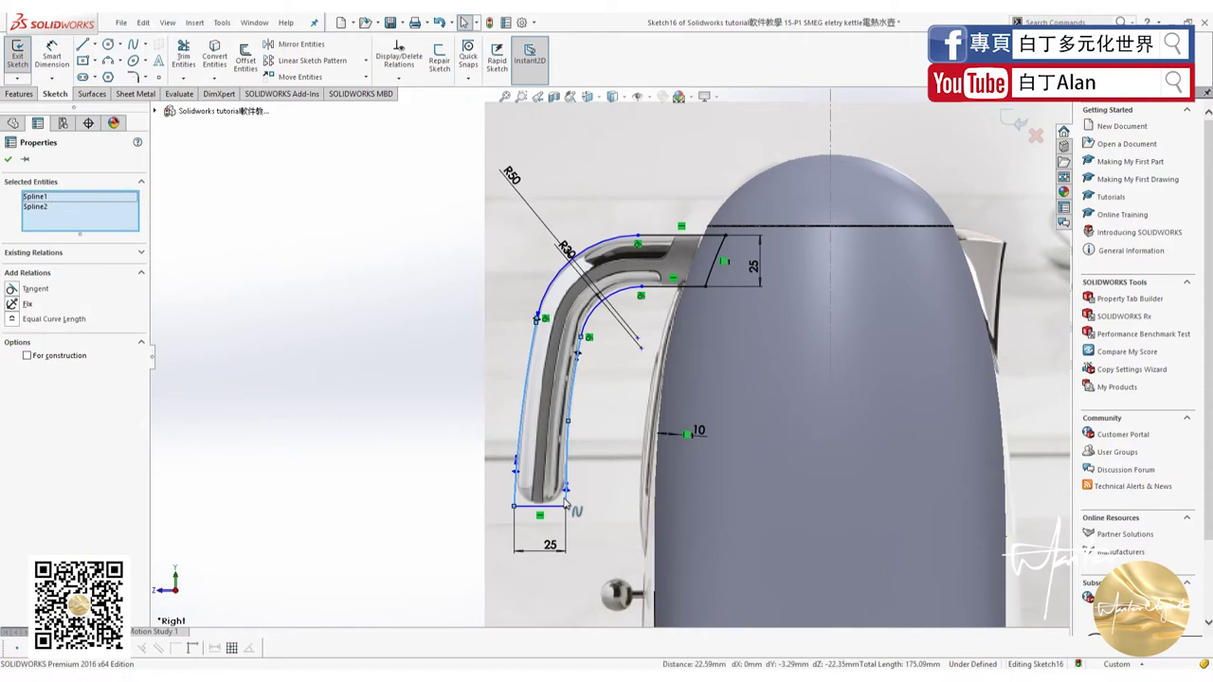
left_click(316, 384)
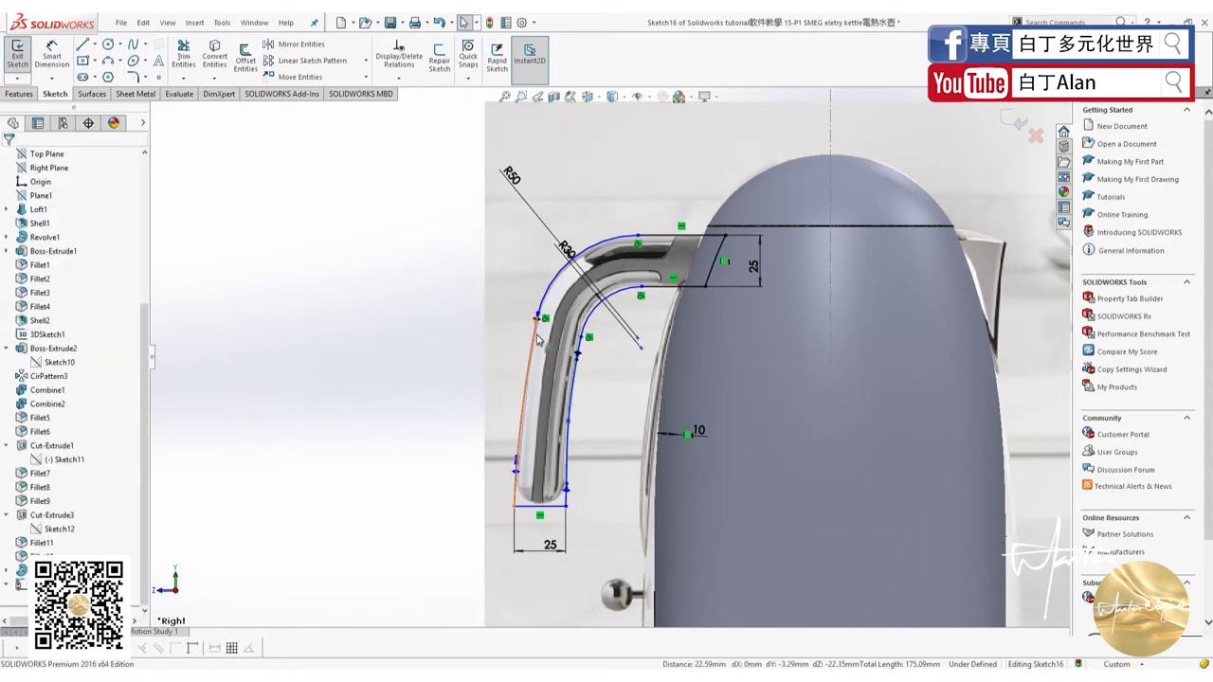
Change the handle's bottom width dimension from 25 to 23 mm.
double_click(545, 551)
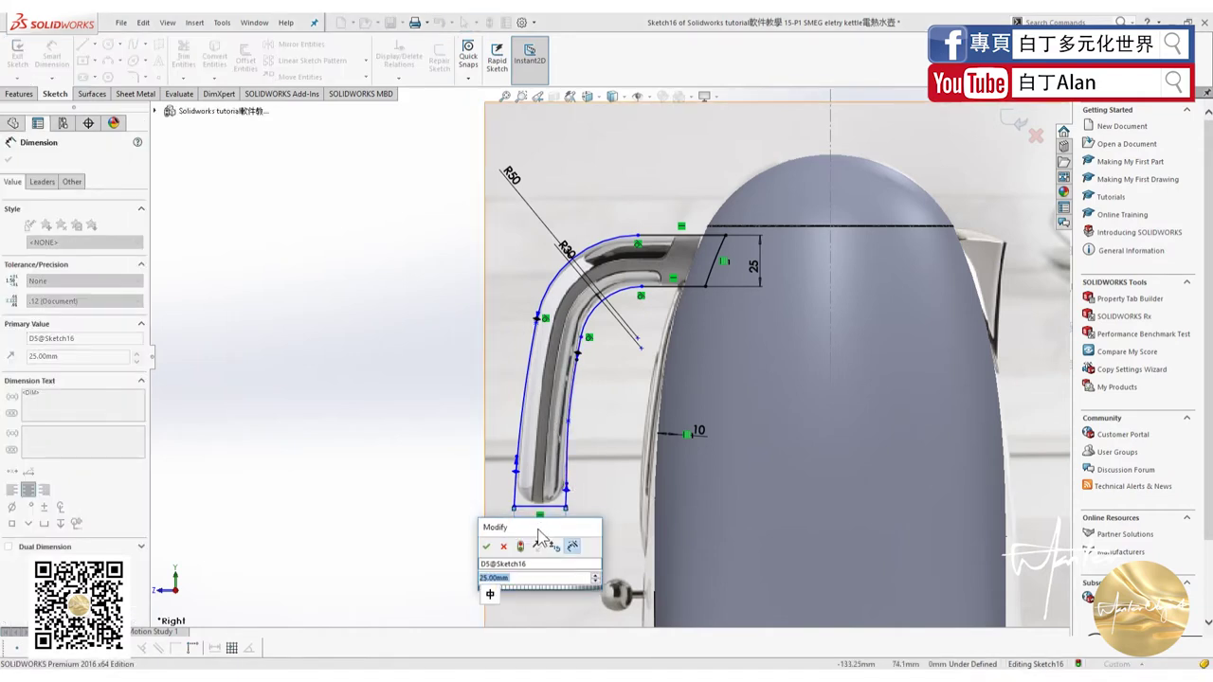
type("23")
key("Return")
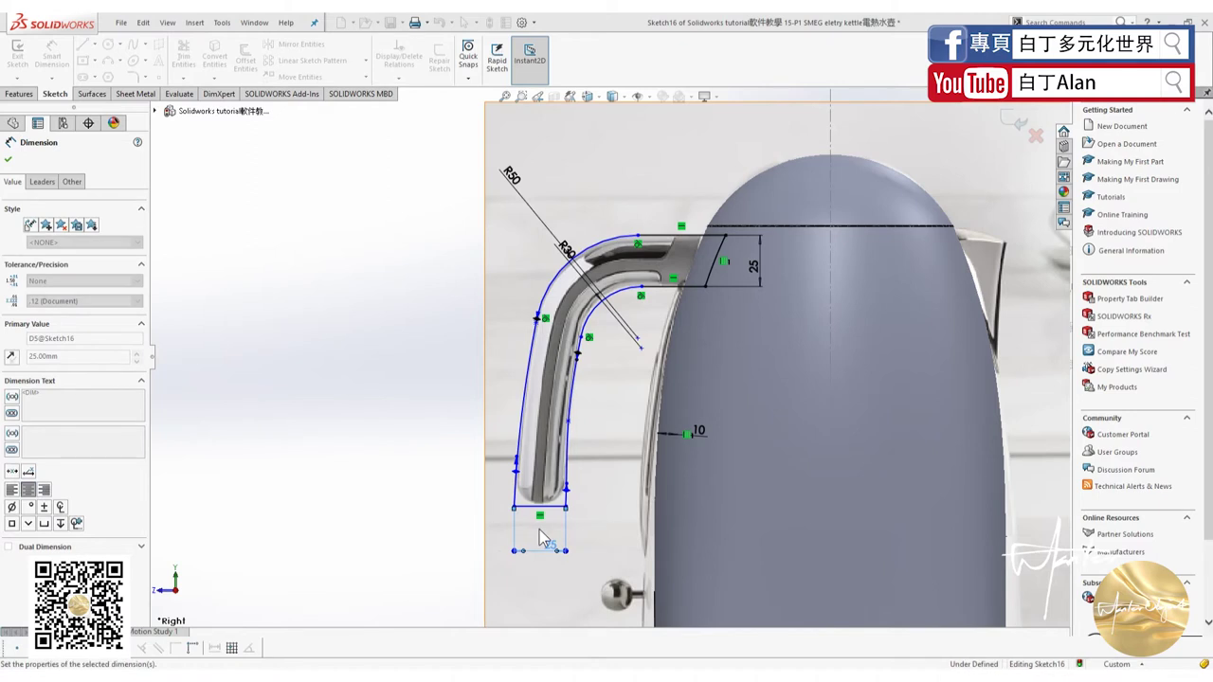
left_click(7, 161)
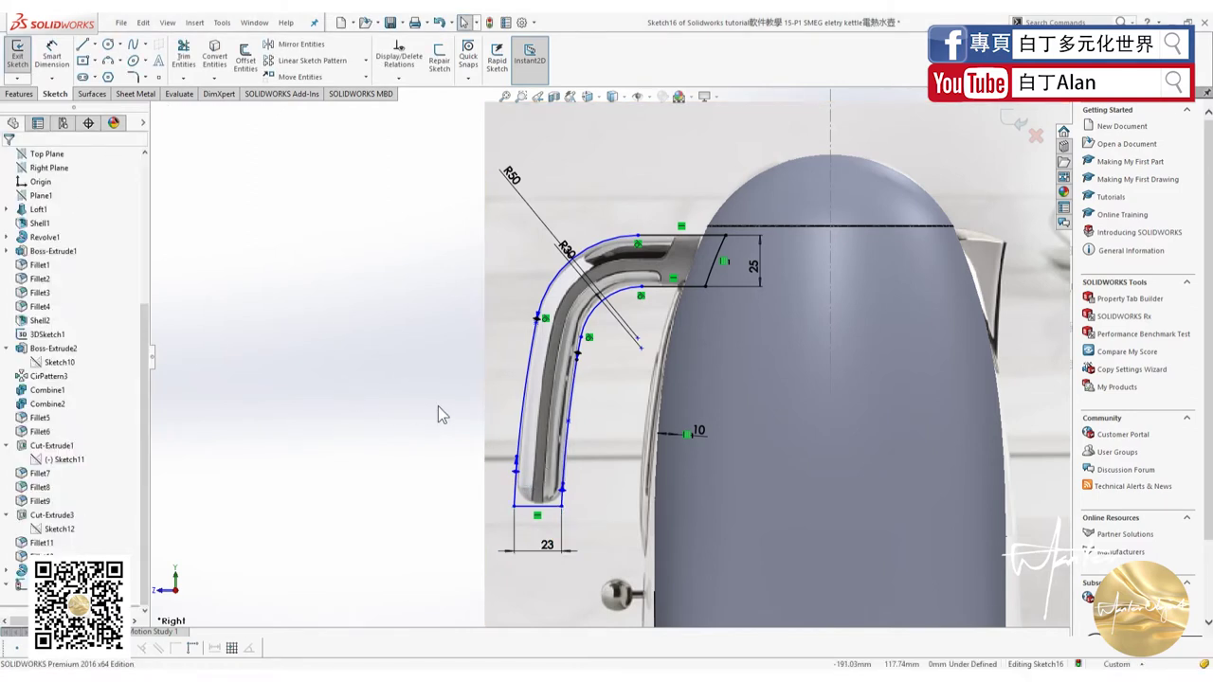
scroll(834, 265, "down", 2)
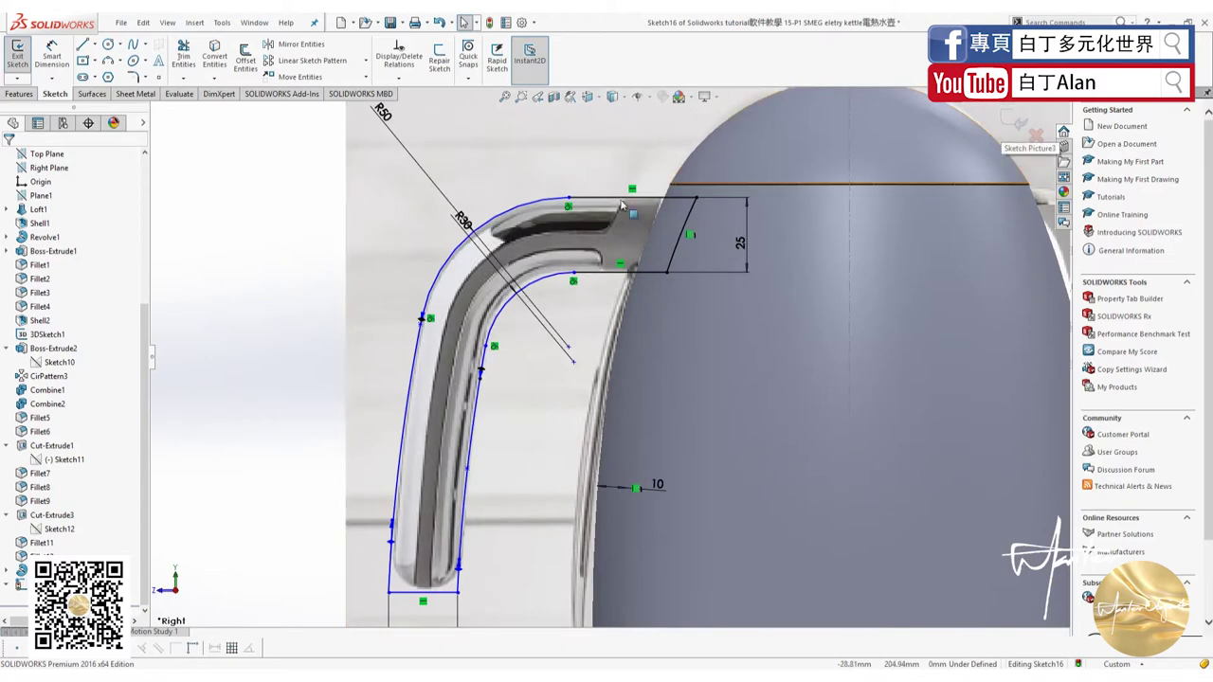
left_click(17, 94)
Start a Boss-Extrude of the handle sketch, previewing at a 297 mm Blind depth.
left_click(22, 54)
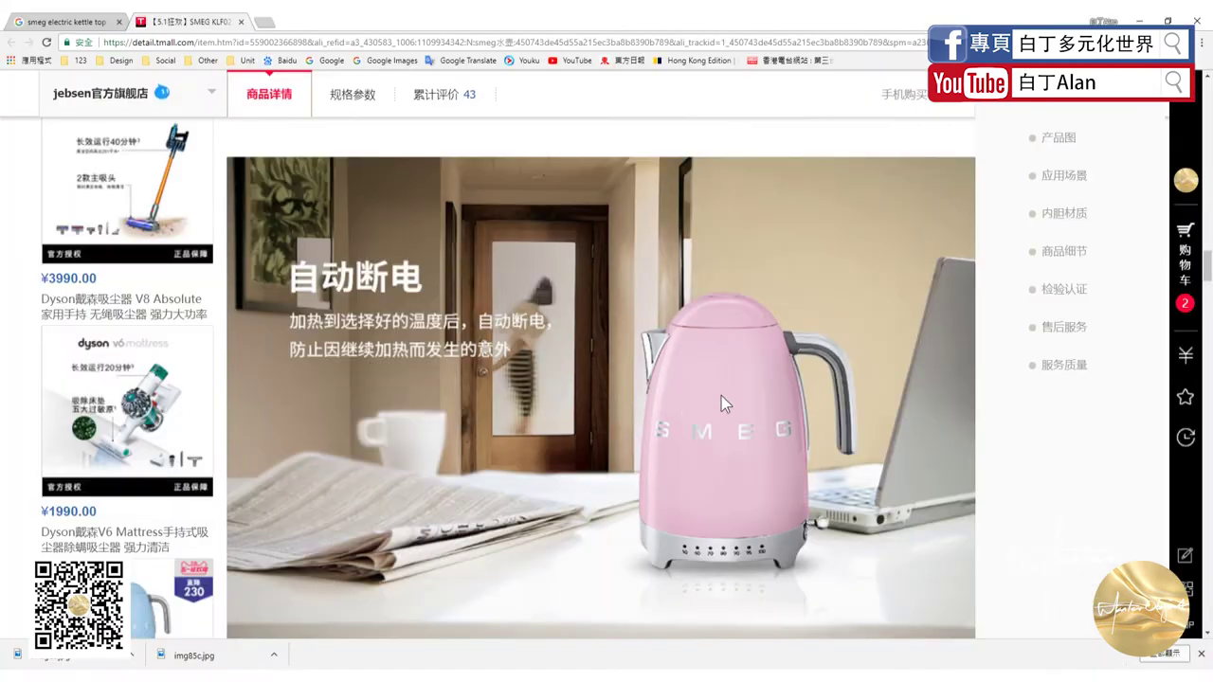
scroll(721, 396, "up", 5)
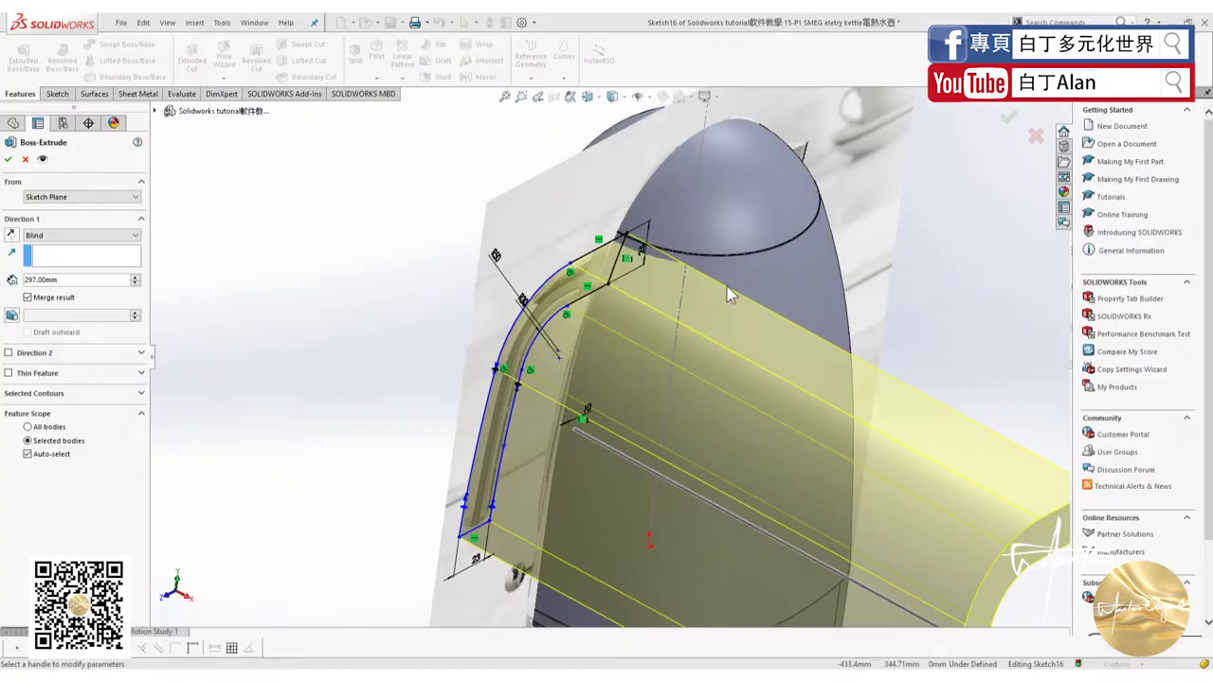
Extrude the handle sketch from the sketch plane with a Mid Plane end condition.
left_click(79, 198)
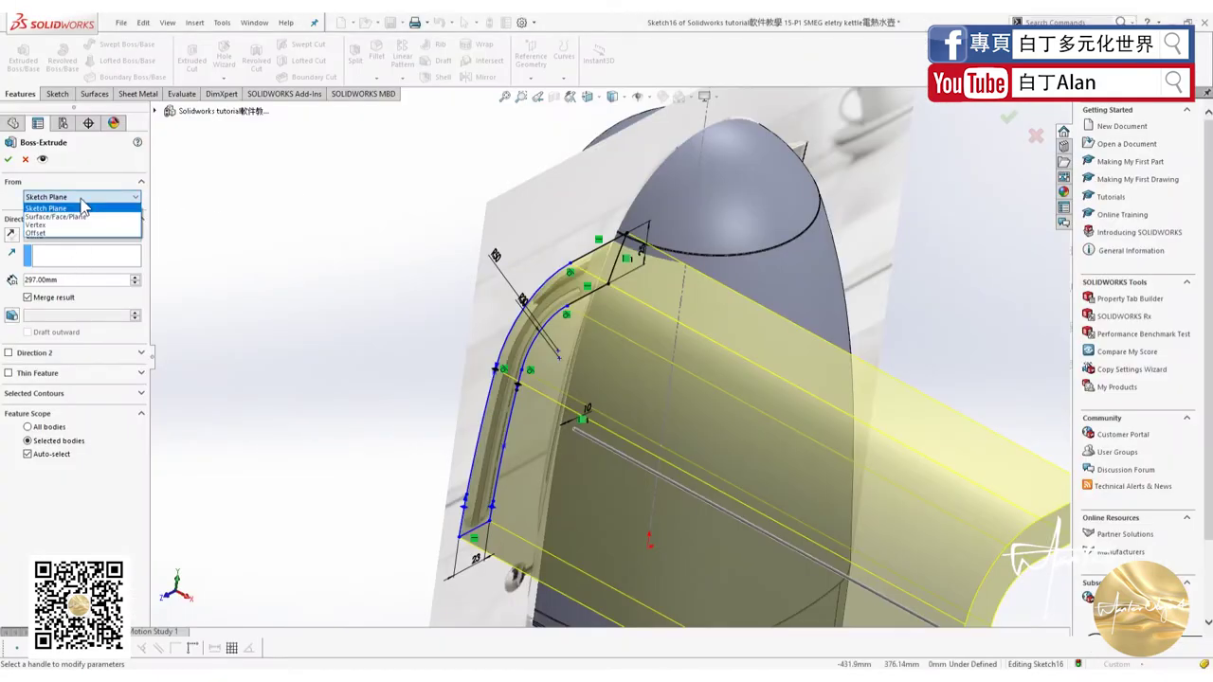
left_click(68, 198)
left_click(68, 233)
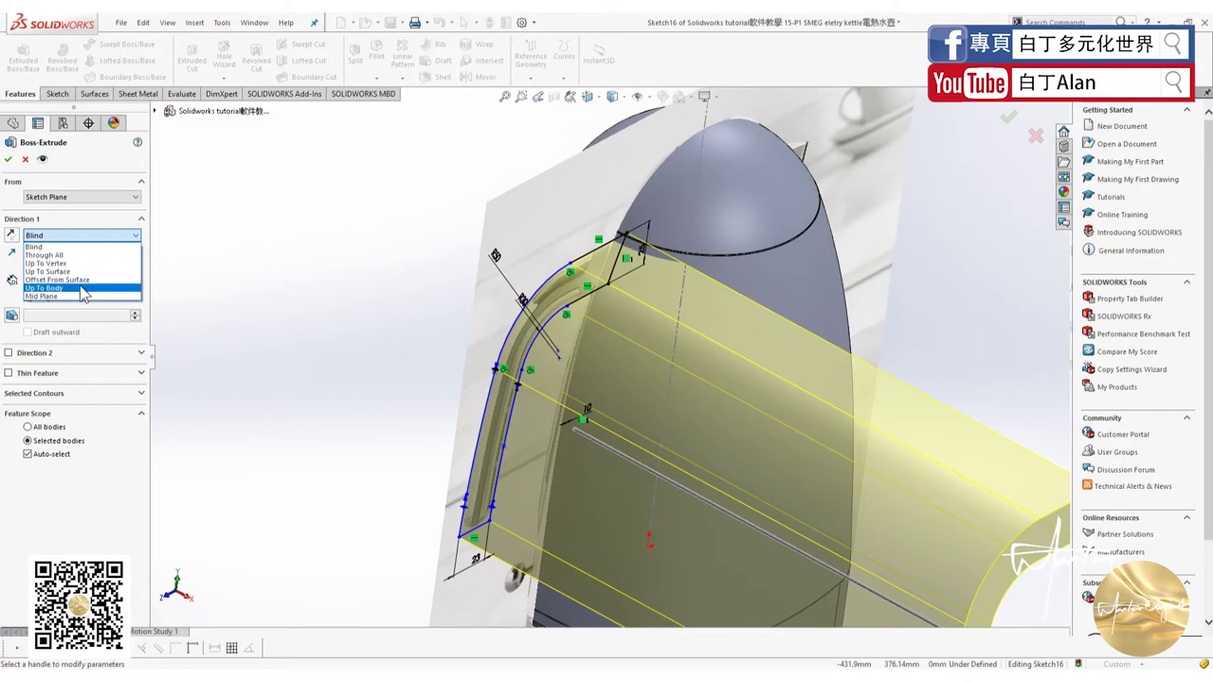
left_click(76, 296)
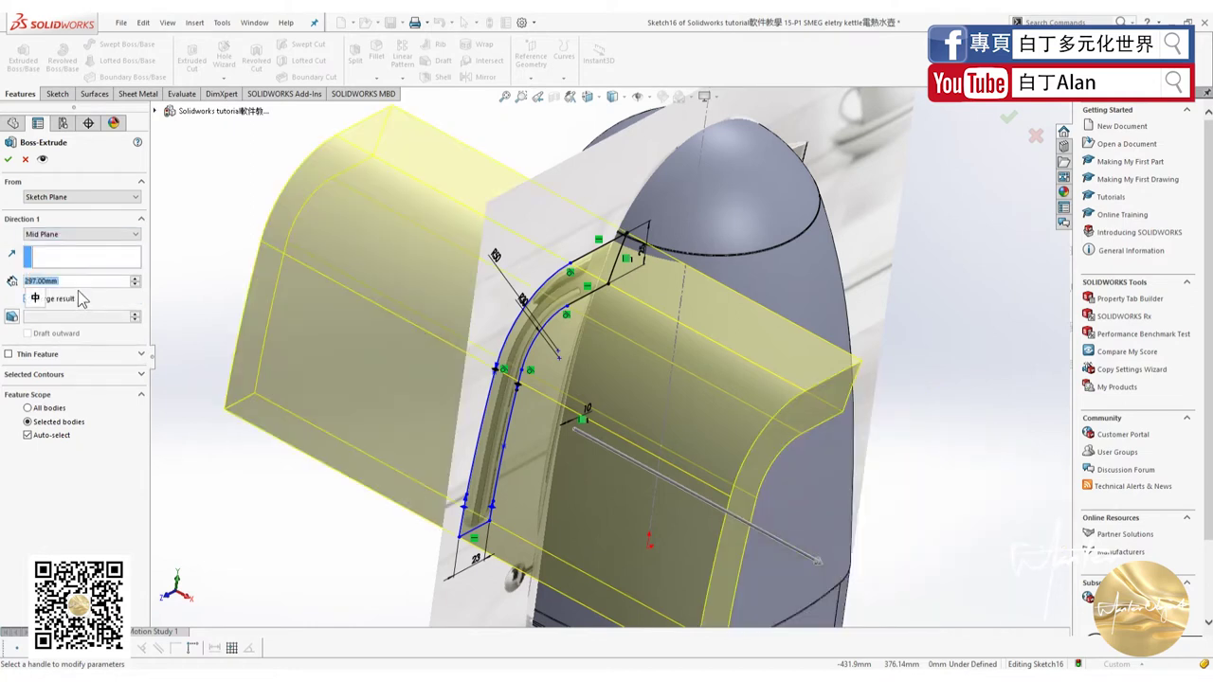
type("10")
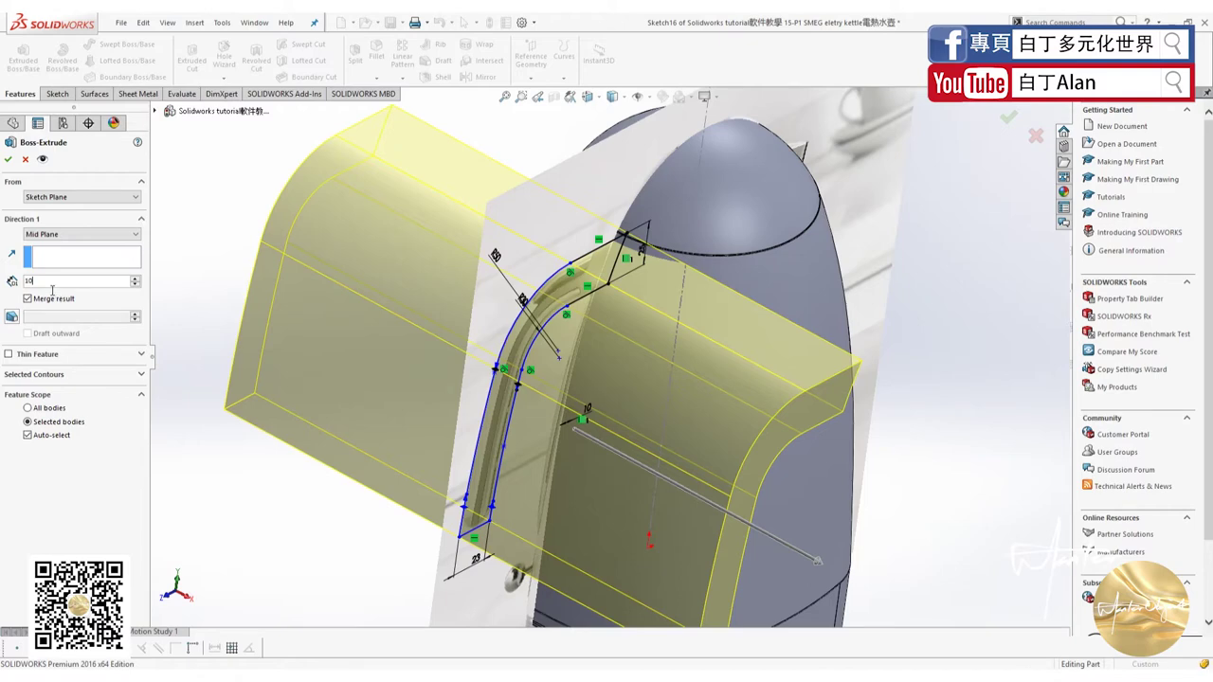
key("Return")
left_click(40, 292)
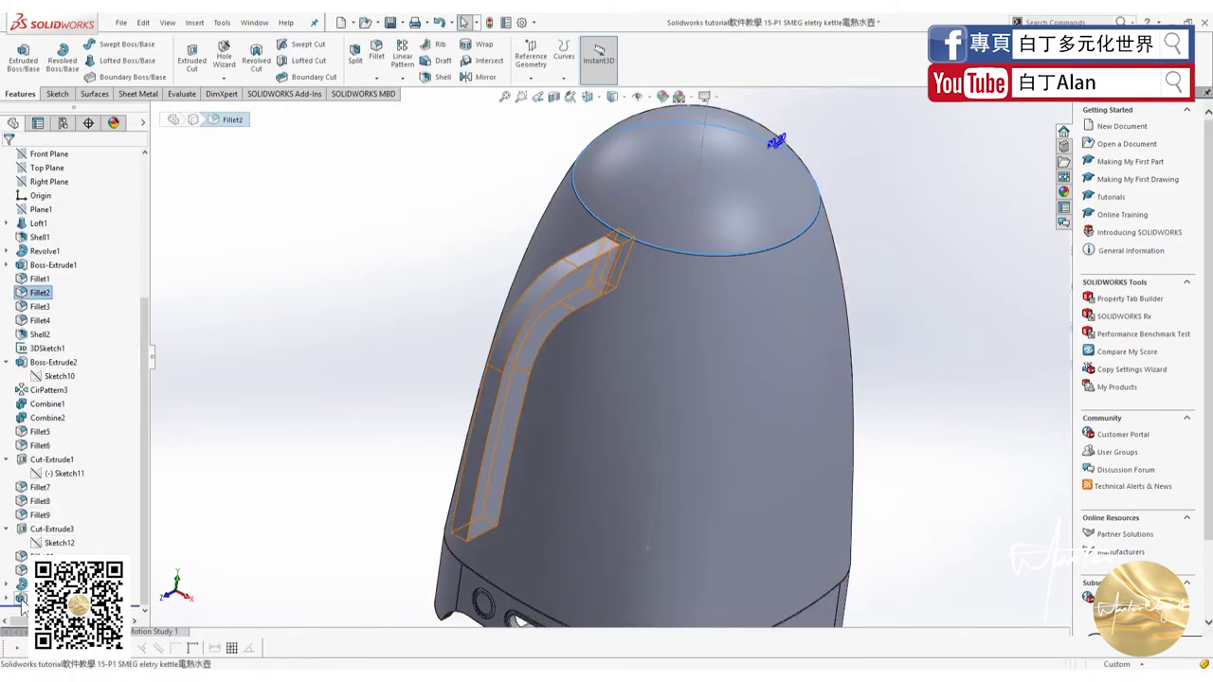
Edit Boss-Extrude3 to uncheck Merge result and set its Mid Plane depth to 40 mm.
right_click(21, 599)
left_click(31, 398)
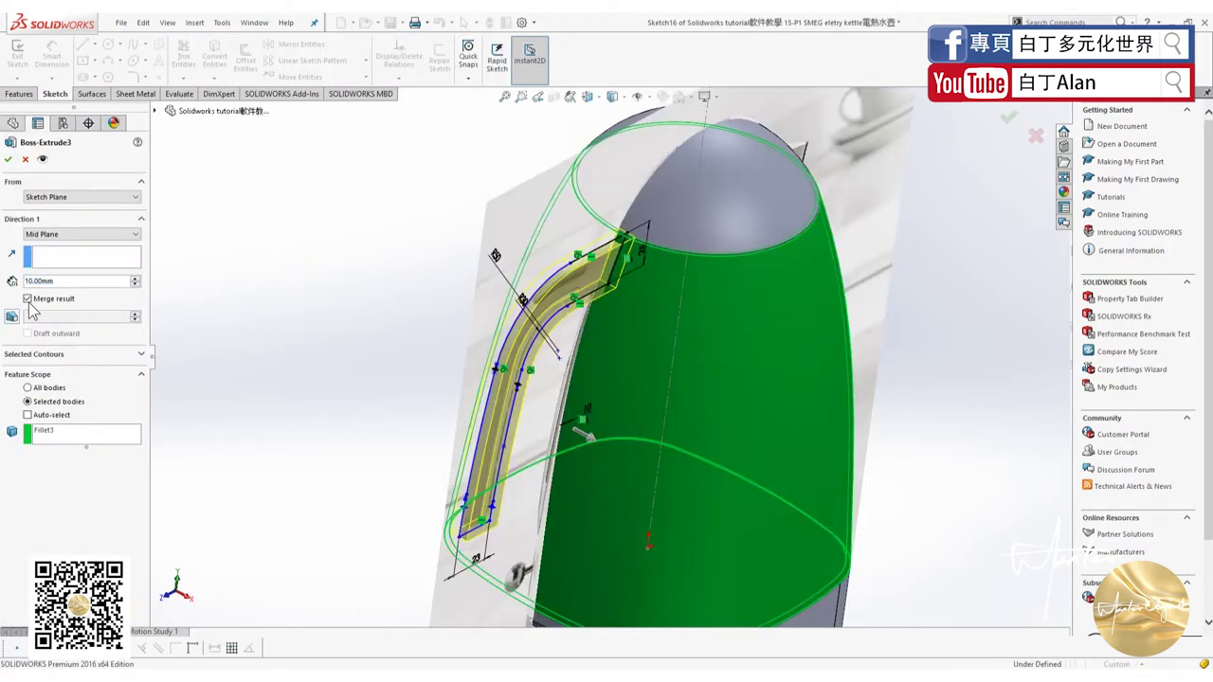
left_click(28, 300)
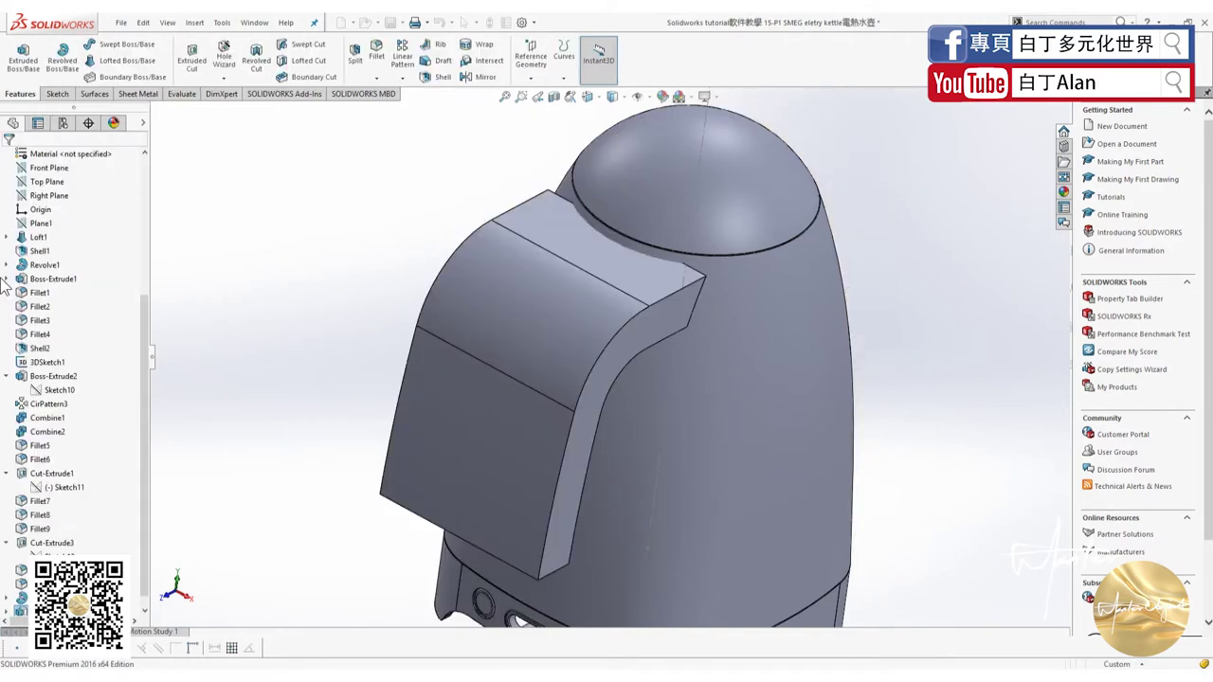
right_click(26, 413)
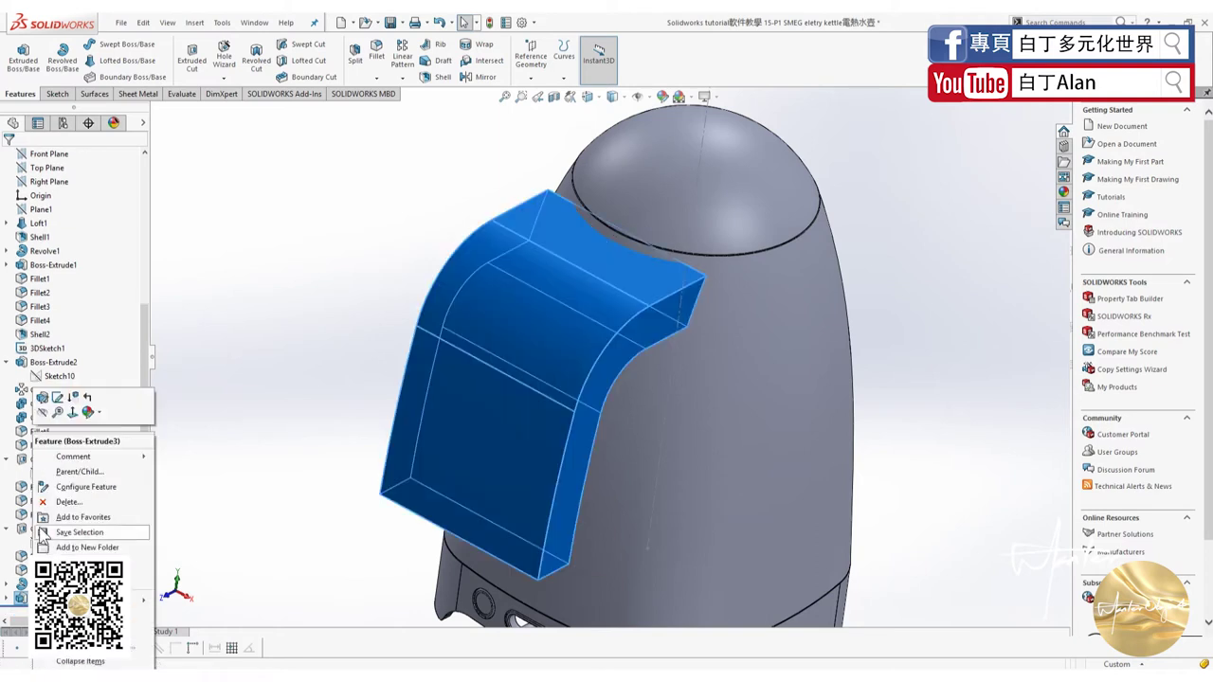
left_click(42, 398)
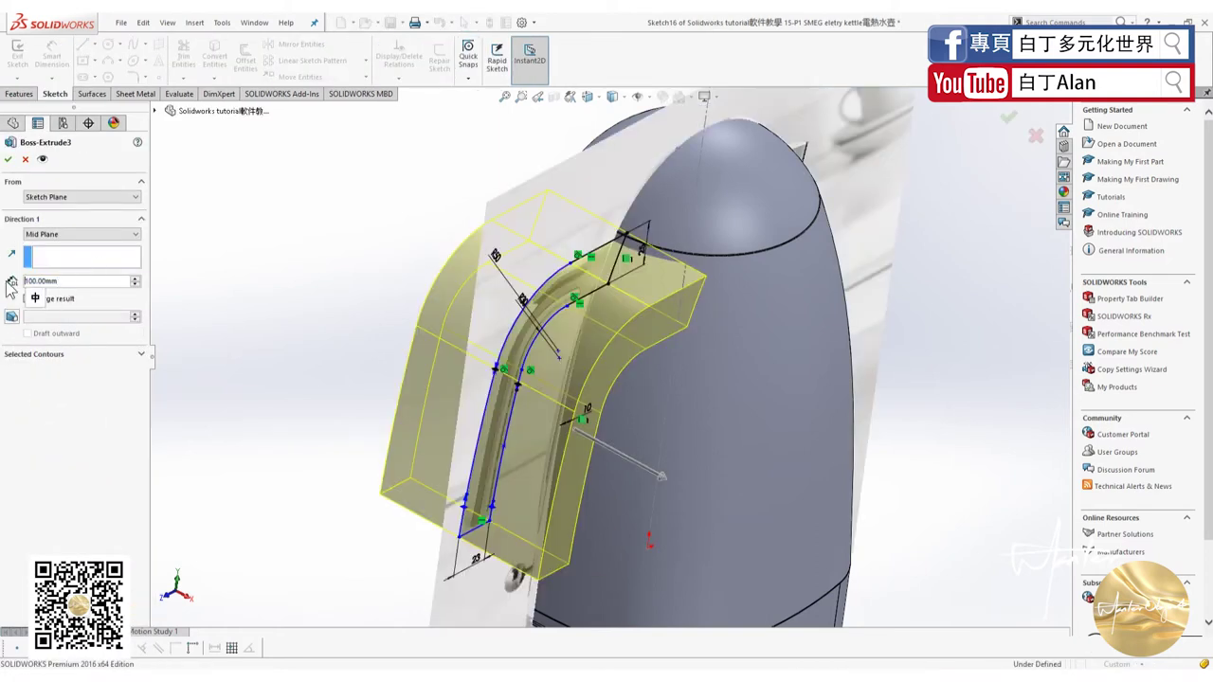
key("Delete")
type("4")
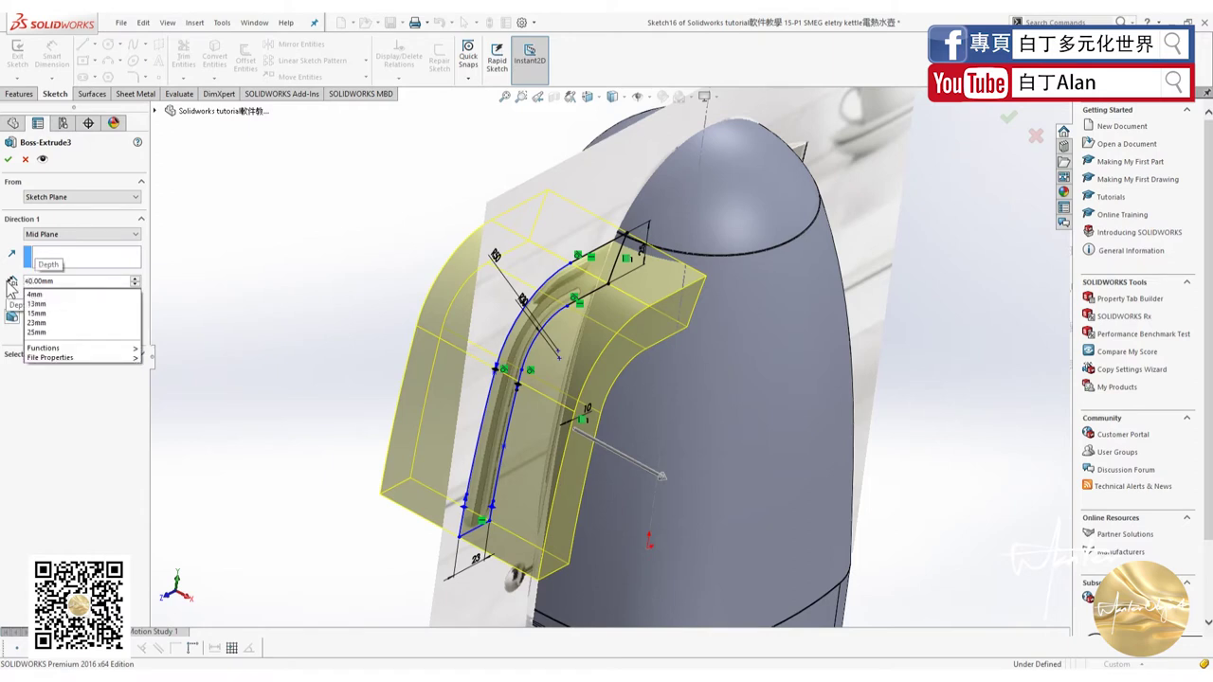
left_click(54, 434)
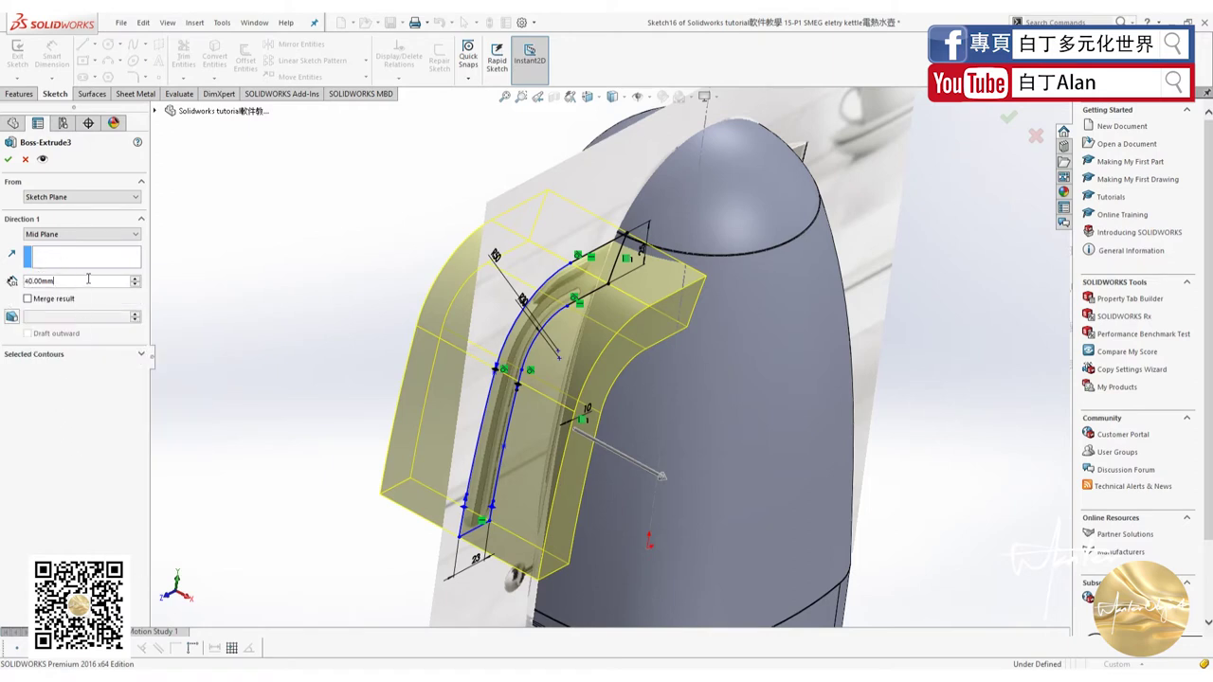
left_click(9, 159)
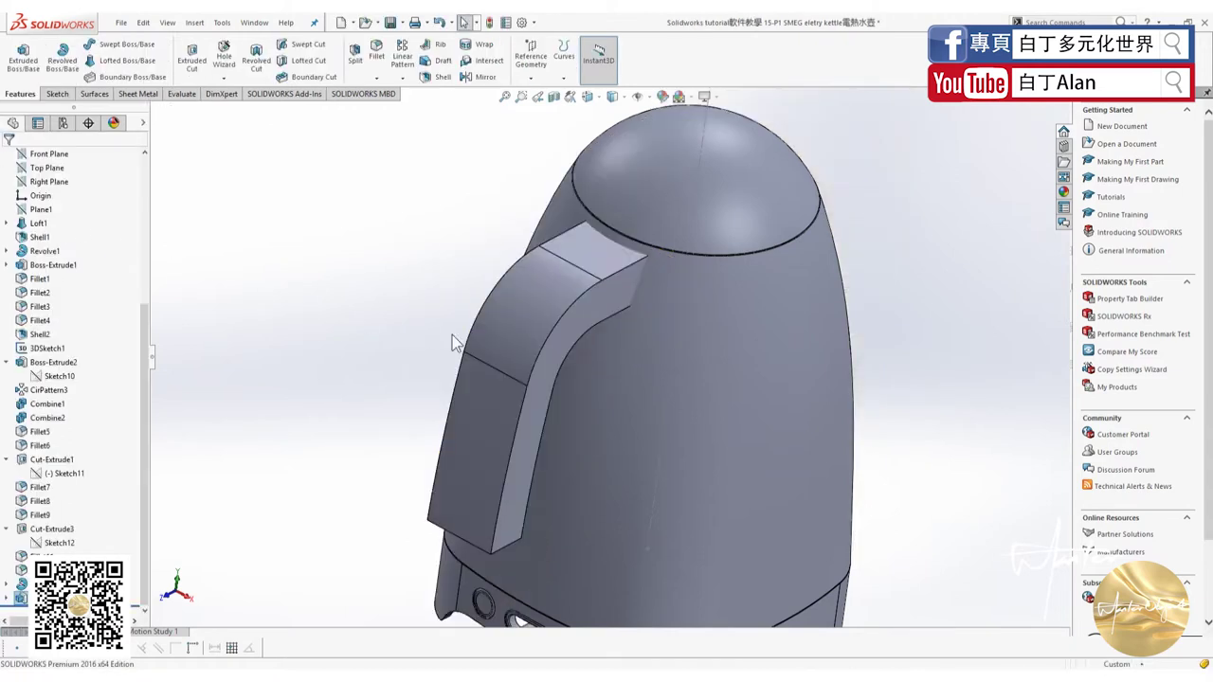
middle_click_drag(568, 285, 492, 359)
Scroll through the Tmall SMEG kettle page's photos and specification table in Chrome.
key("alt+Tab")
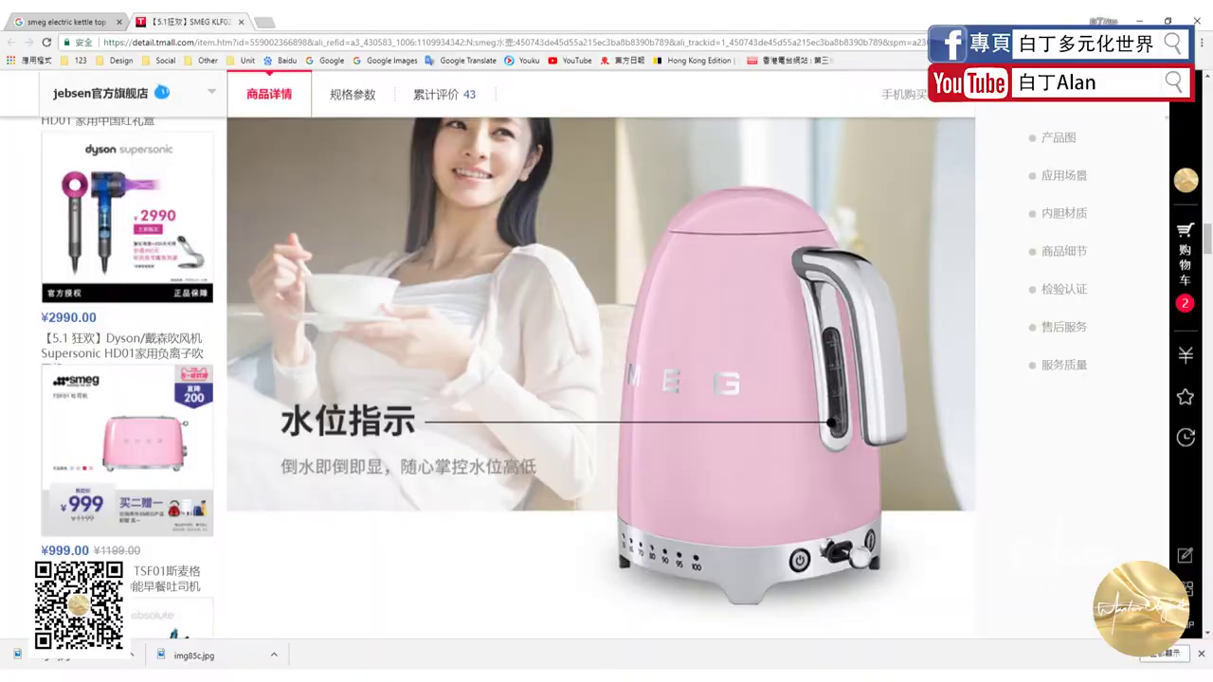
scroll(364, 557, "up", 5)
scroll(364, 552, "up", 2)
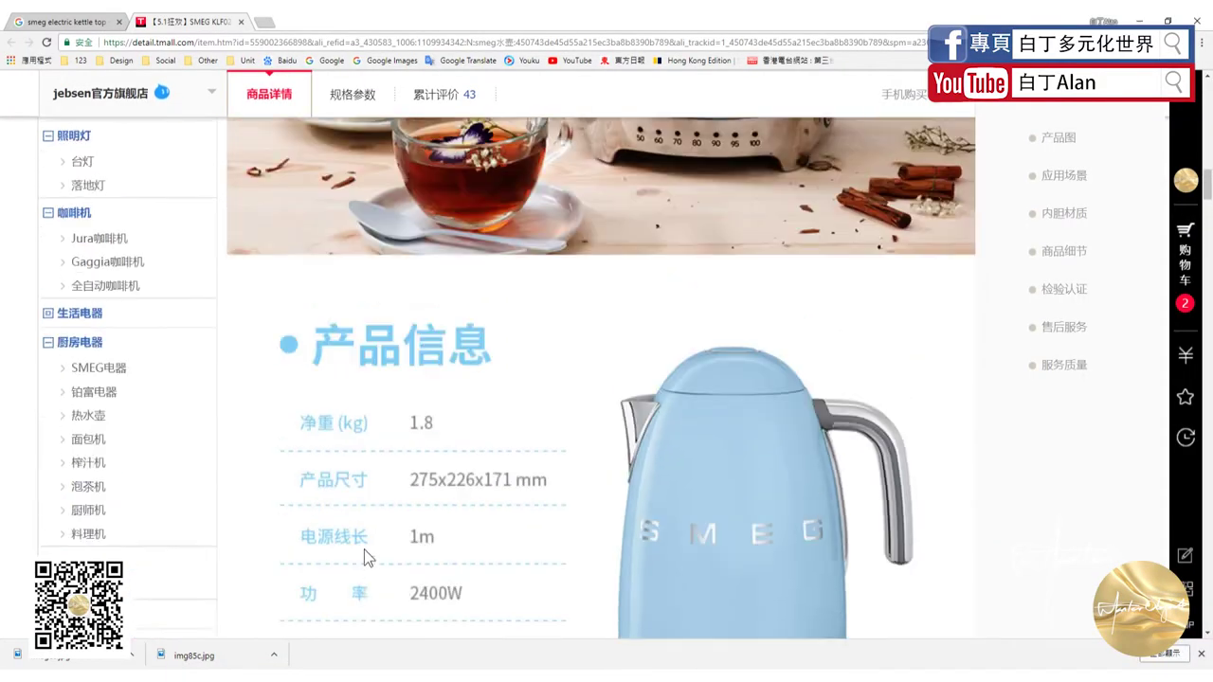
scroll(364, 547, "up", 5)
scroll(365, 546, "up", 5)
scroll(364, 546, "up", 3)
scroll(353, 539, "down", 10)
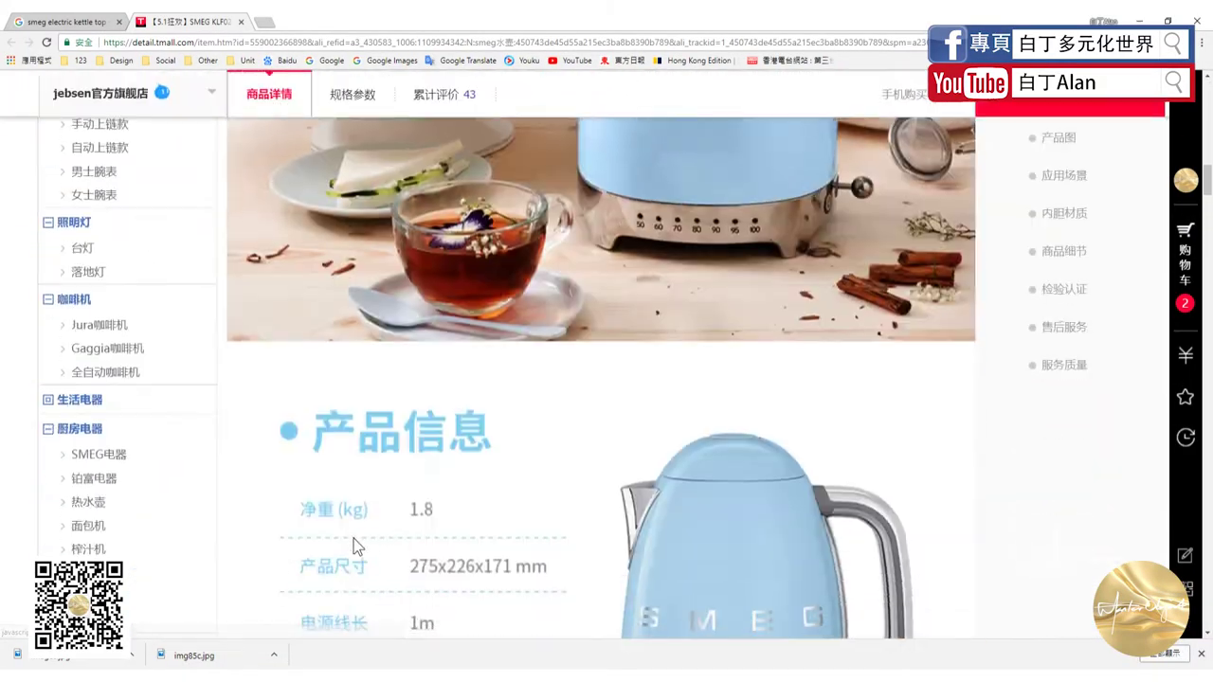
scroll(352, 536, "down", 8)
scroll(352, 532, "down", 4)
scroll(353, 531, "down", 5)
scroll(353, 531, "up", 5)
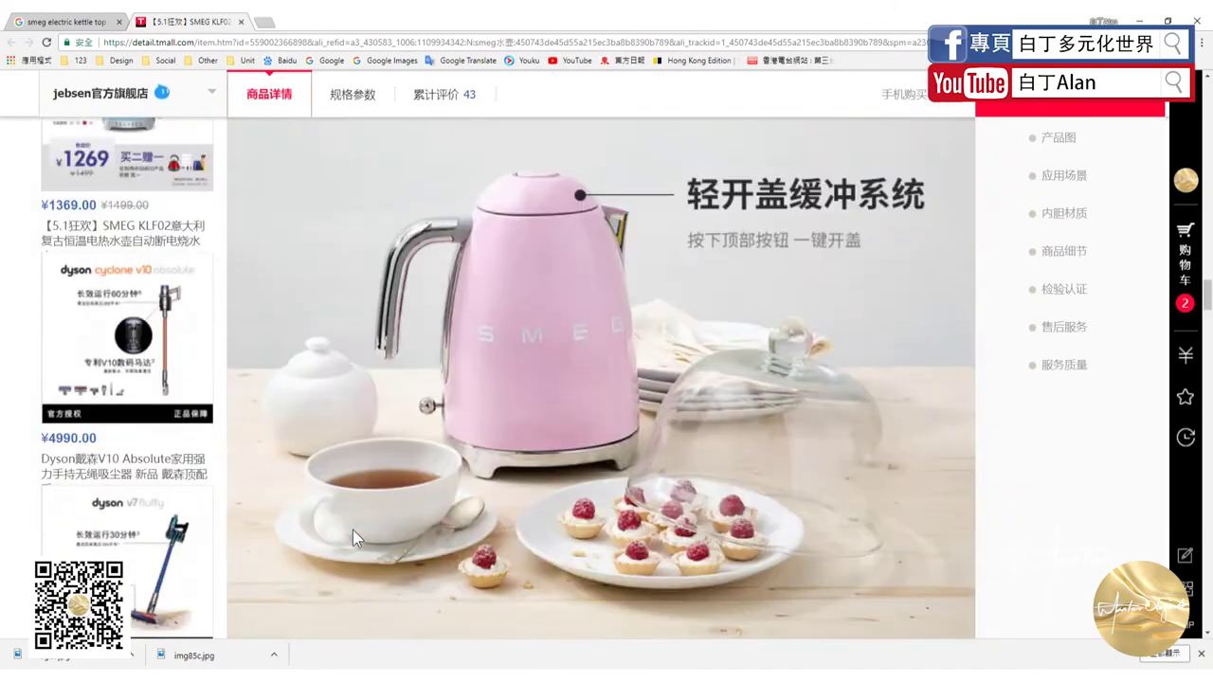
scroll(353, 529, "down", 10)
scroll(351, 529, "down", 5)
scroll(352, 536, "down", 7)
scroll(352, 535, "up", 6)
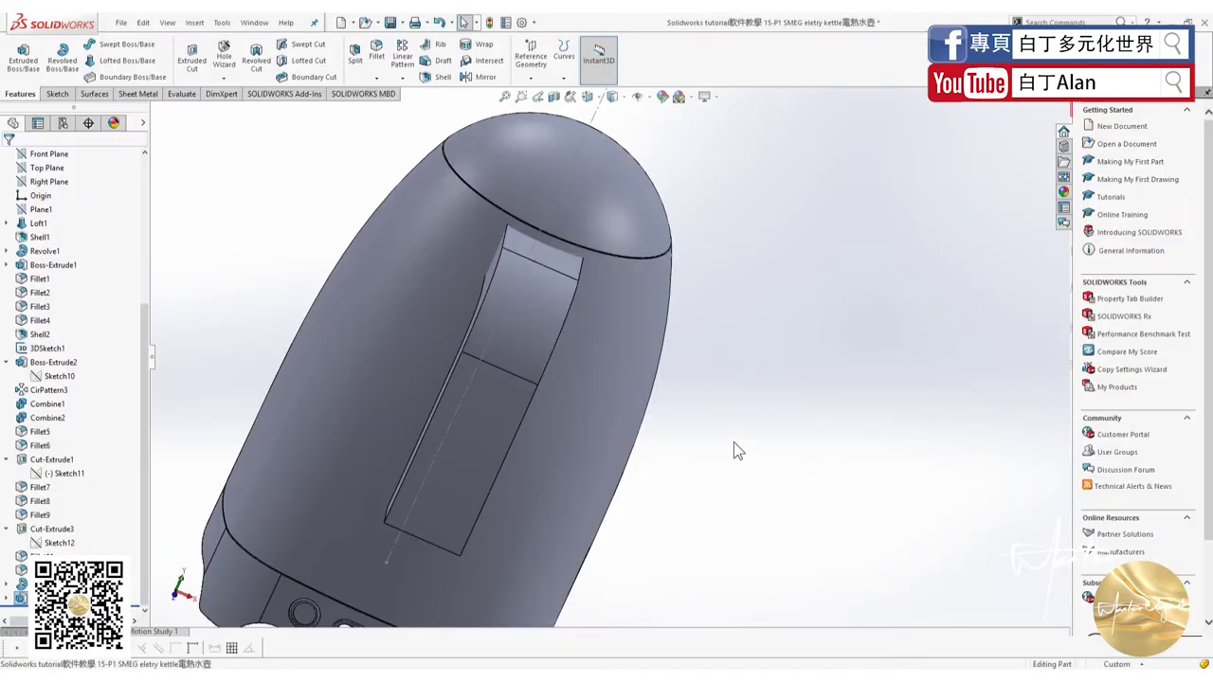
Edit Boss-Extrude3 to a 30 mm Mid Plane depth for a thinner handle.
mouse_move(733, 442)
middle_mouse_down()
mouse_move(708, 423)
mouse_move(577, 414)
middle_mouse_up()
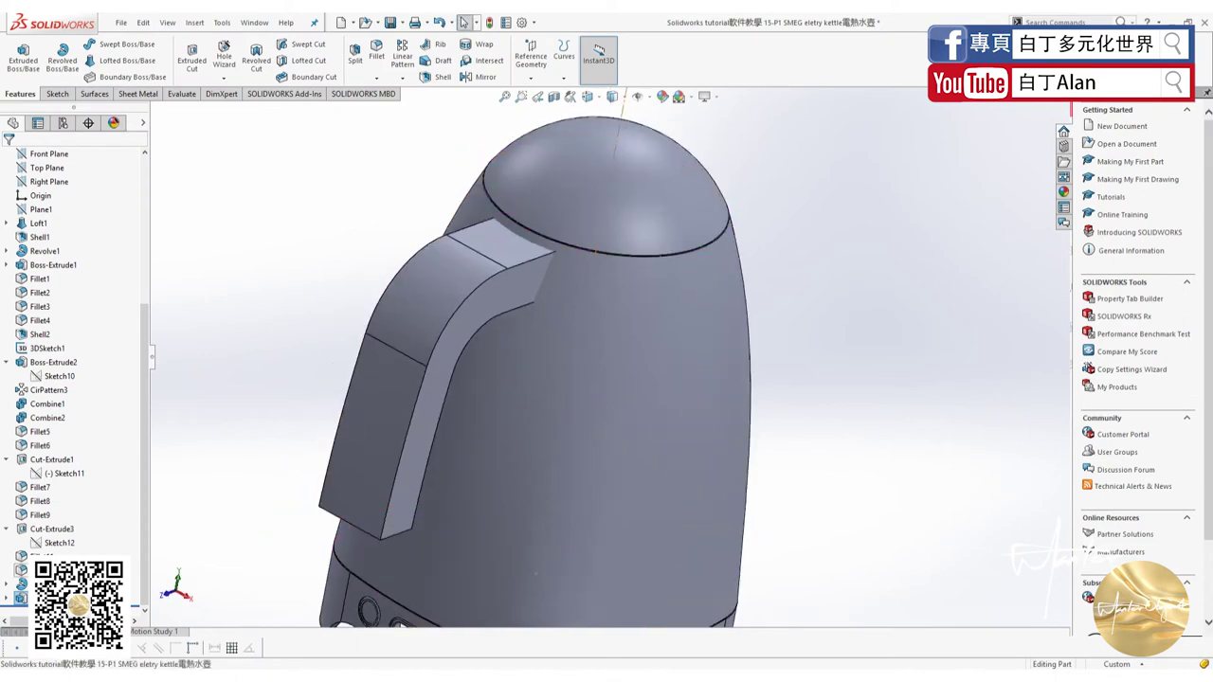
right_click(46, 417)
left_click(45, 401)
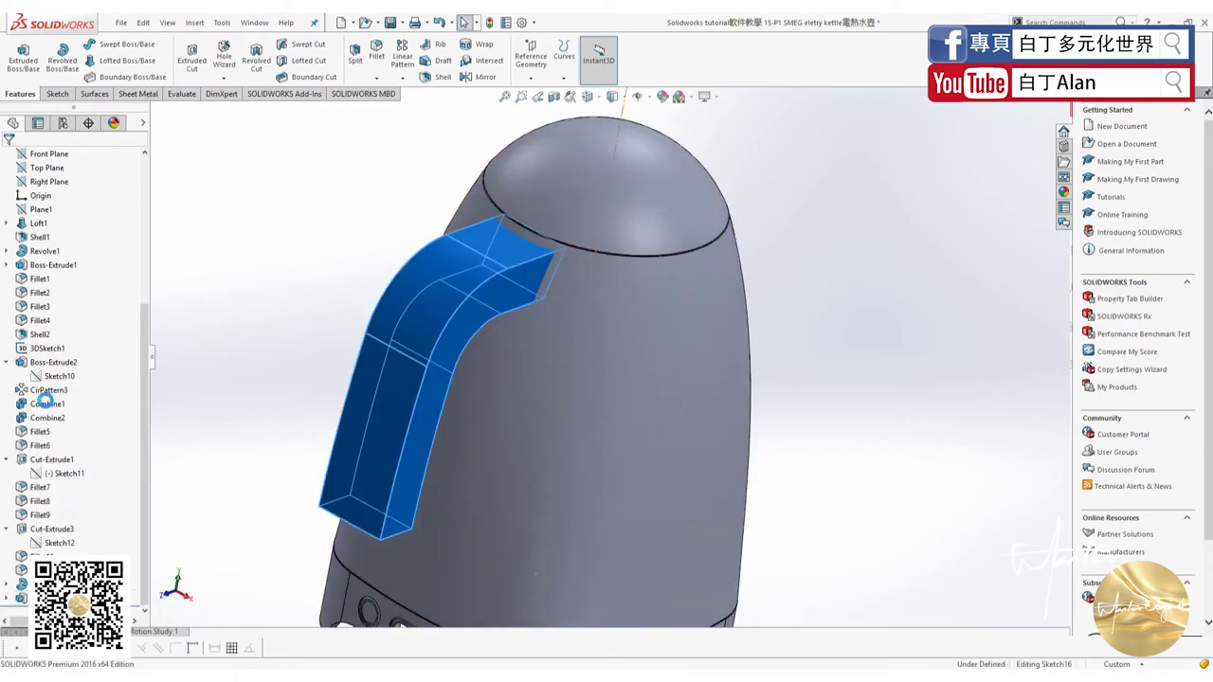
type("40.00mm")
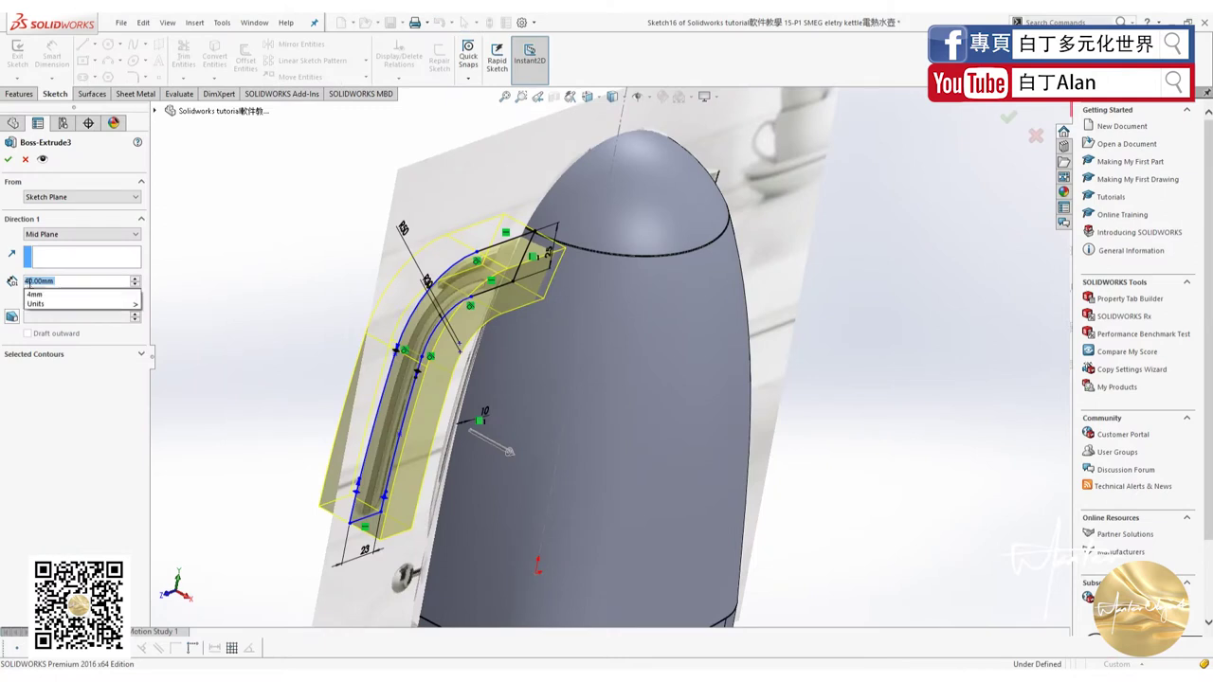
key("Return")
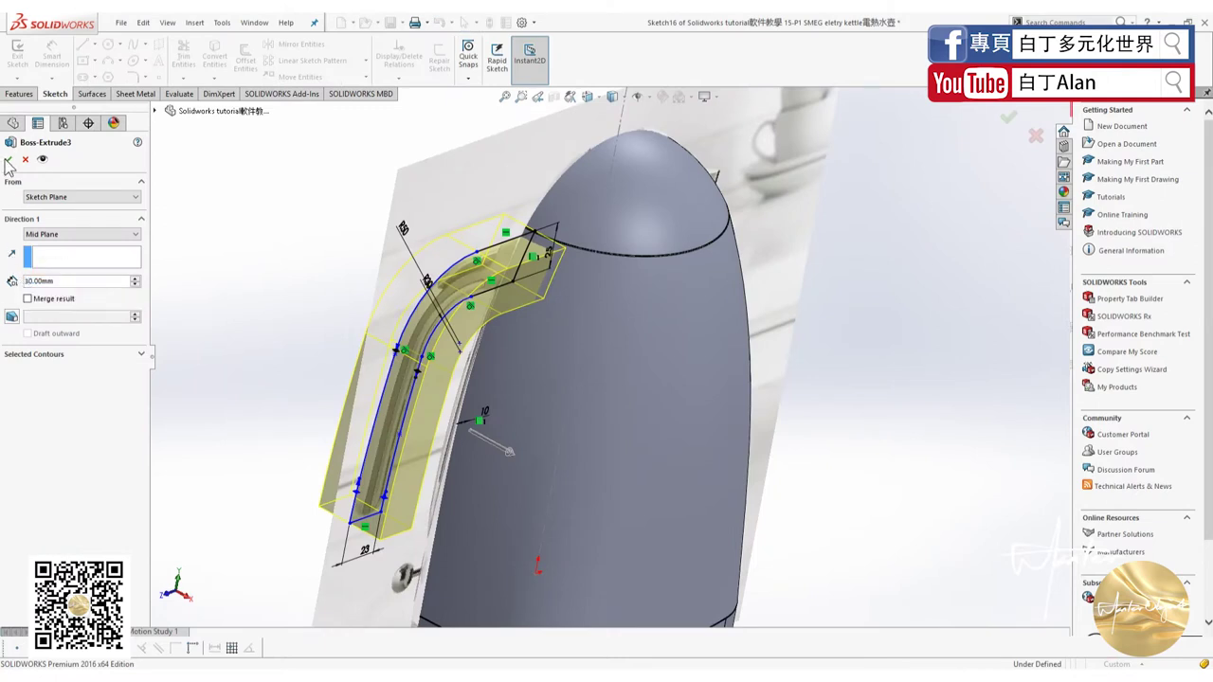
left_click(8, 163)
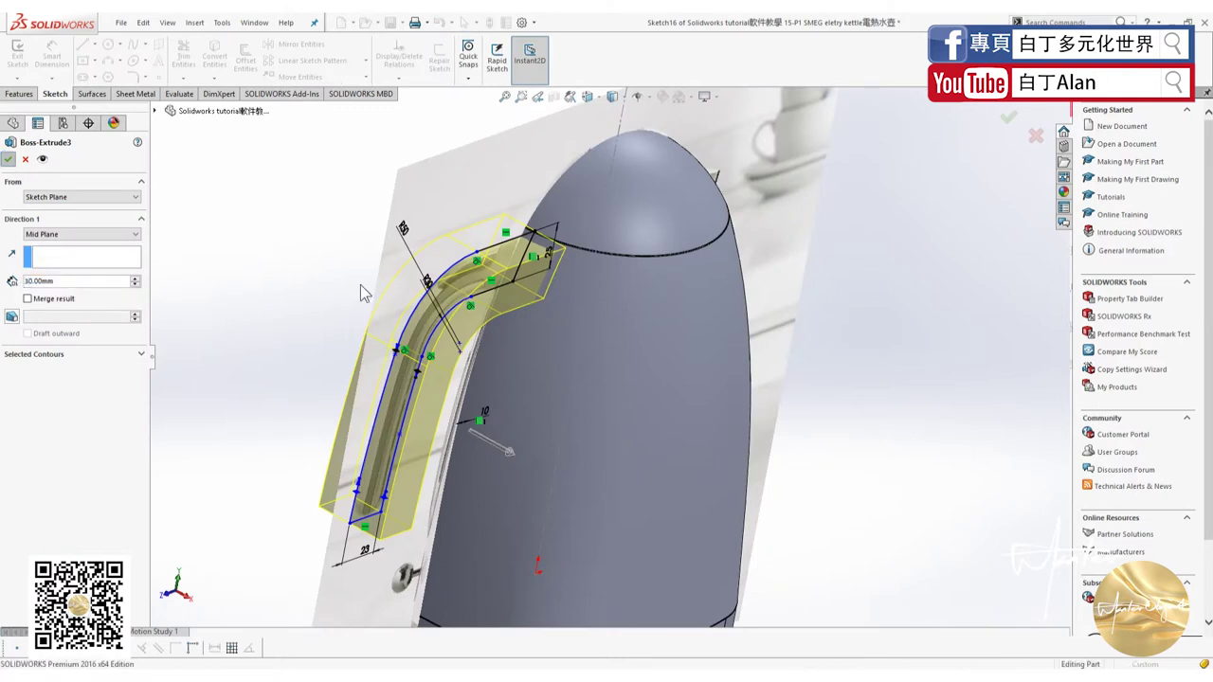
middle_click_drag(573, 401, 485, 297)
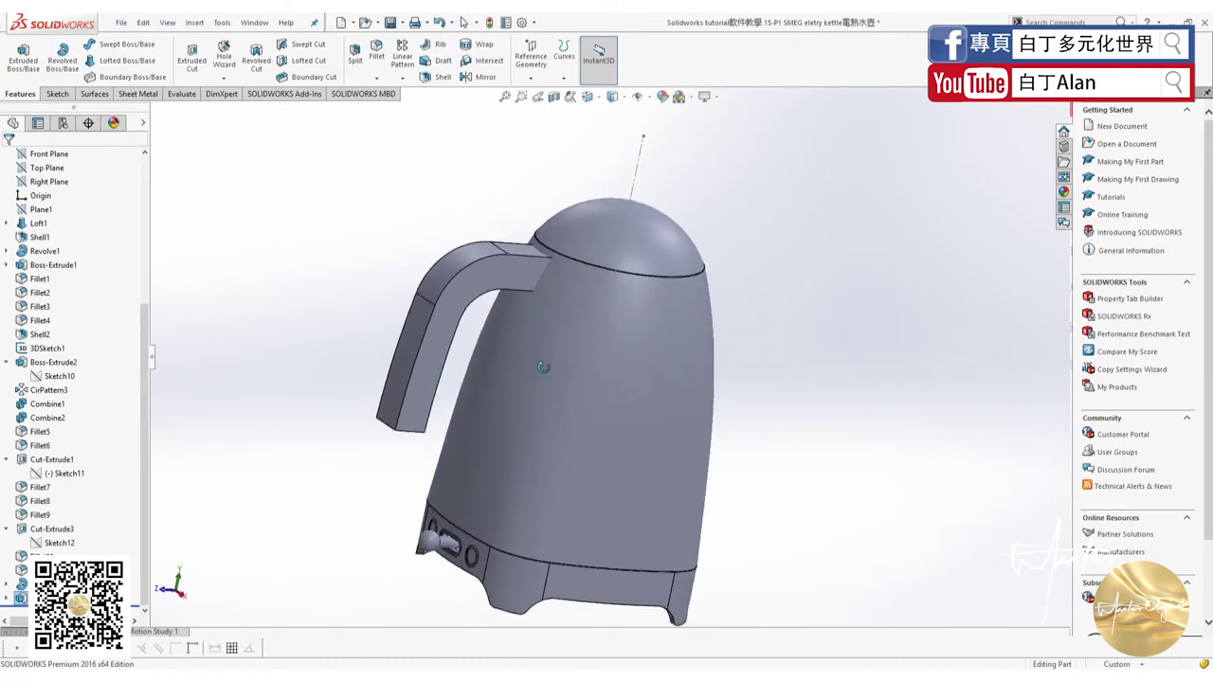
scroll(485, 297, "down", 1)
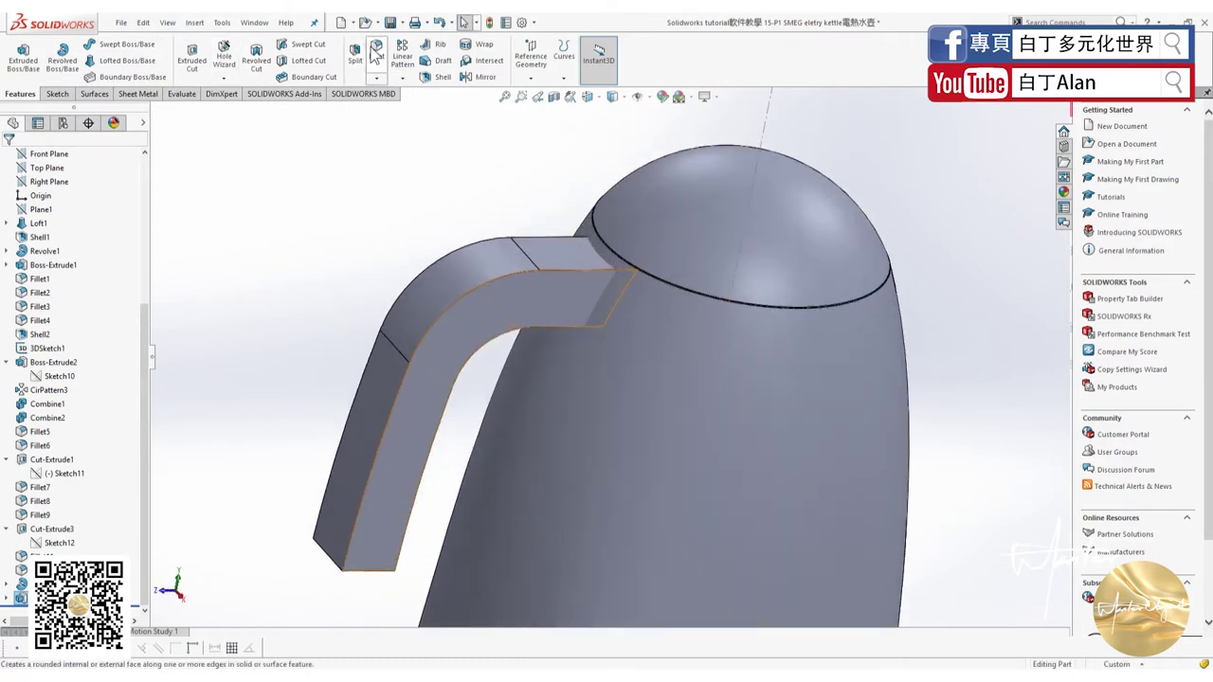
Fillet the handle's long edge asymmetrically, Elliptic profile, with distances 0.2 mm and 10 mm.
left_click(491, 281)
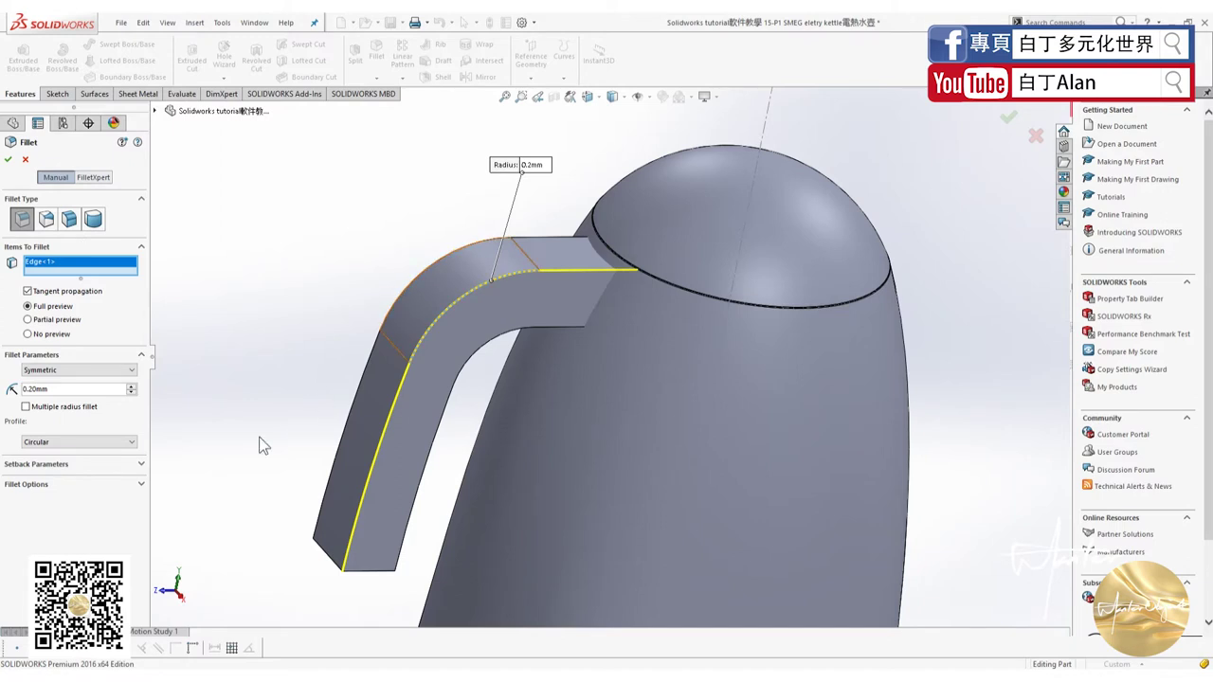
left_click(79, 370)
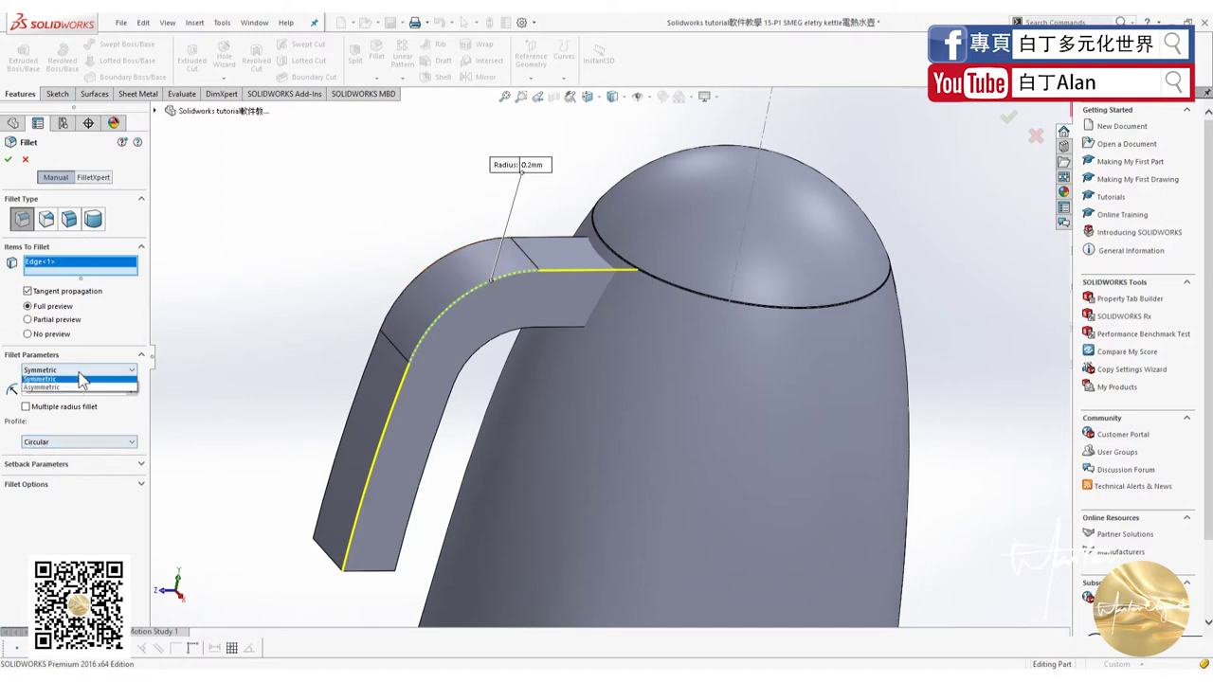
left_click(74, 388)
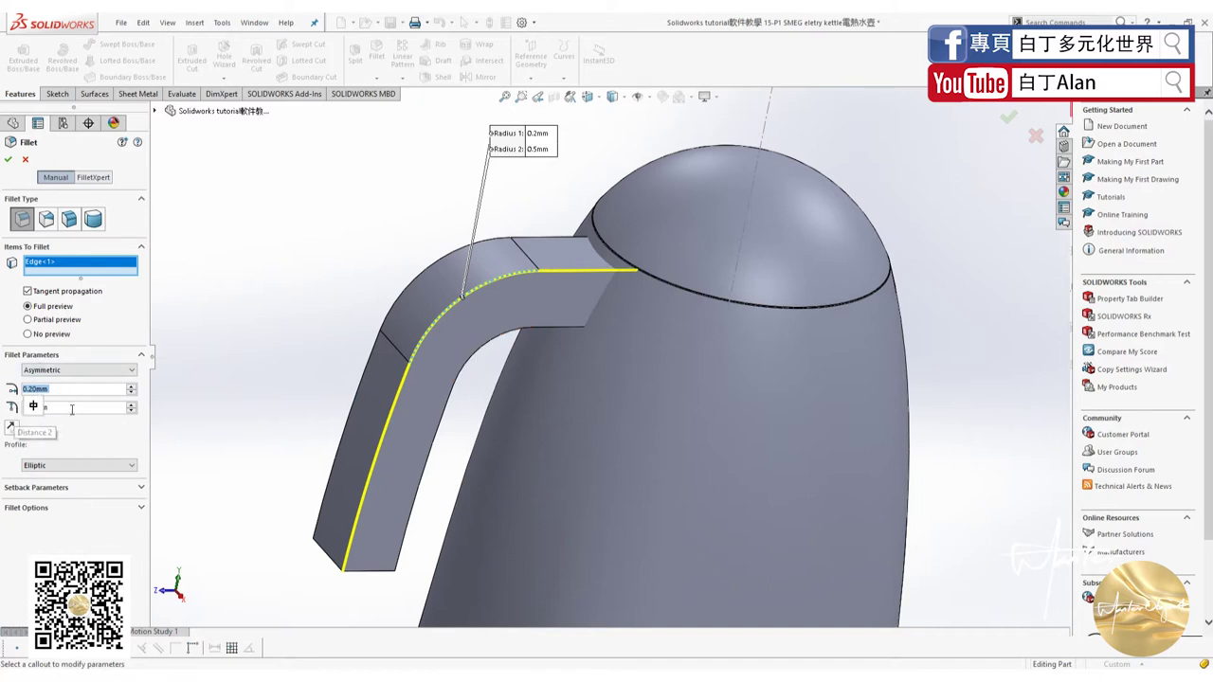
key("Tab")
type("10")
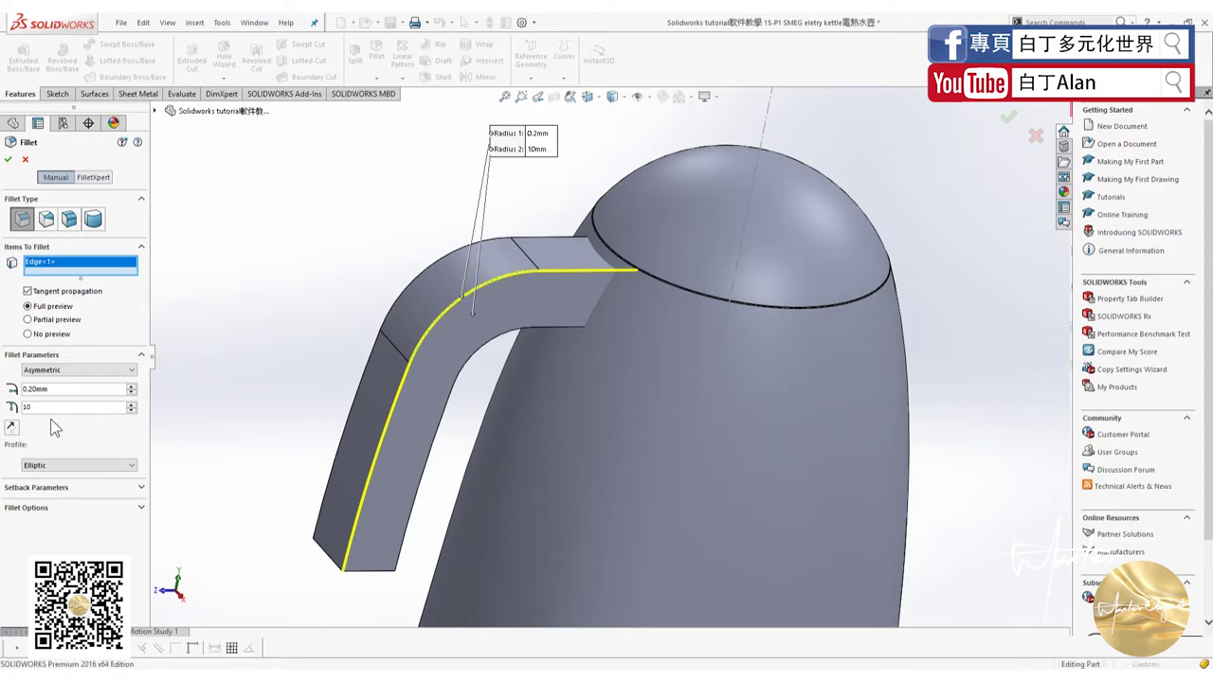
key("Return")
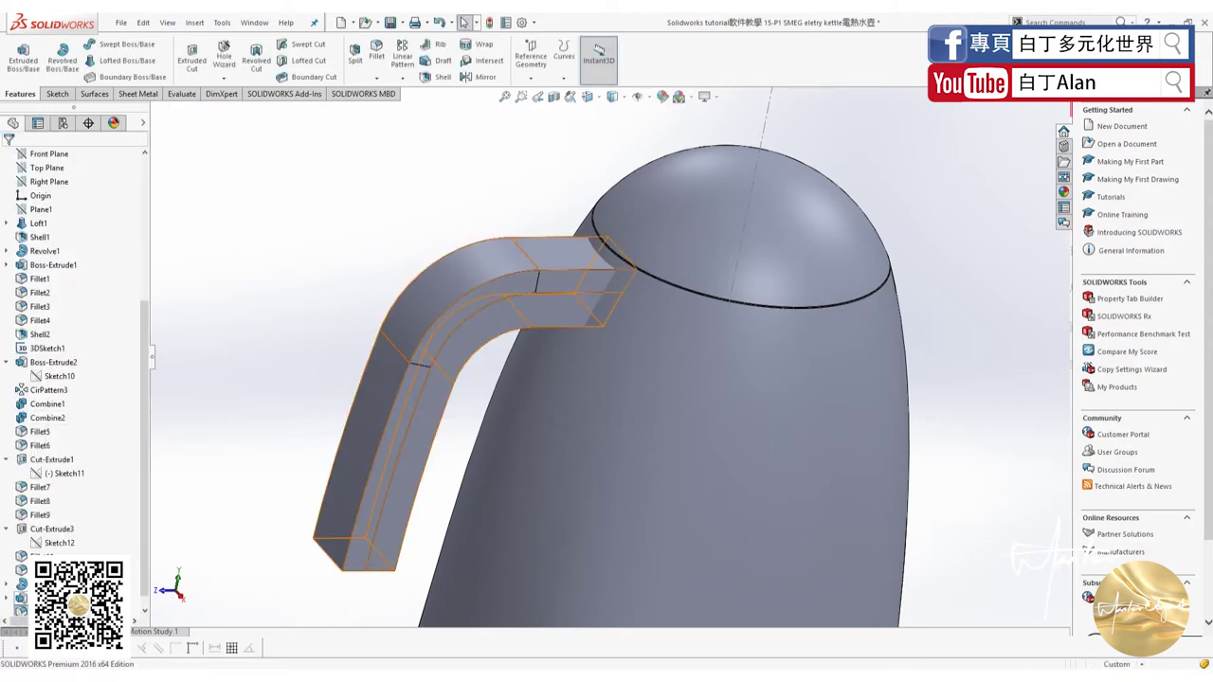
Edit Fillet13 so Distance 1 is 10 mm and Distance 2 is 2 mm.
right_click(57, 393)
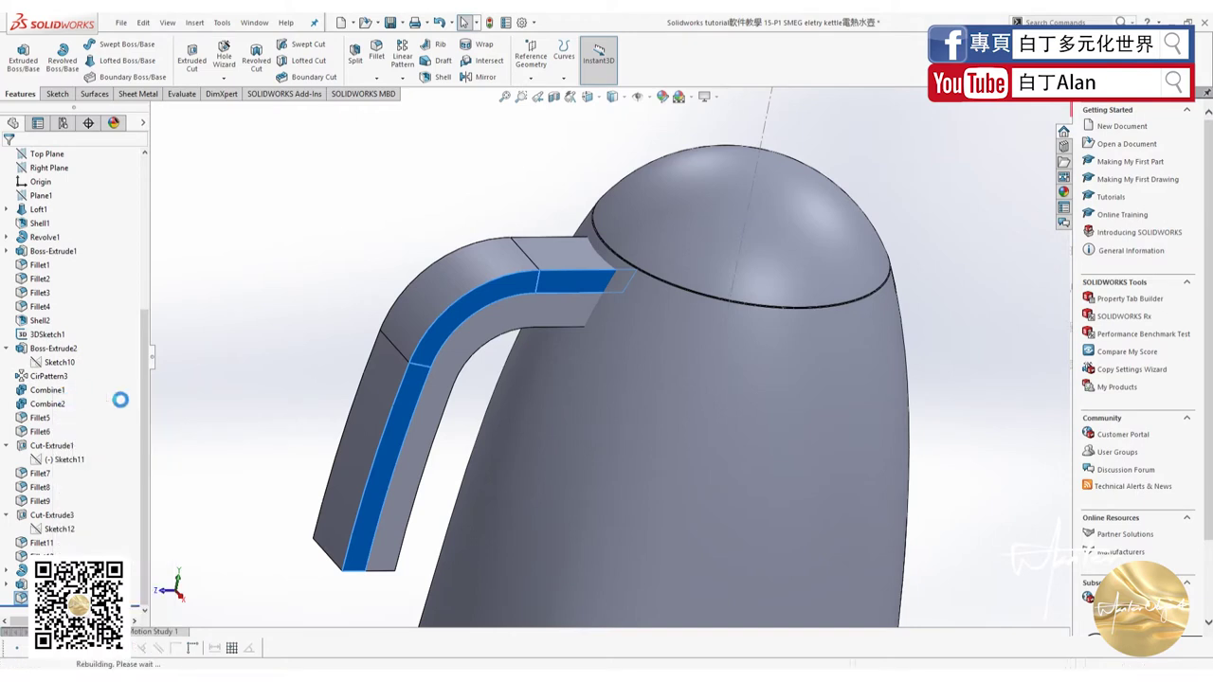
double_click(477, 318)
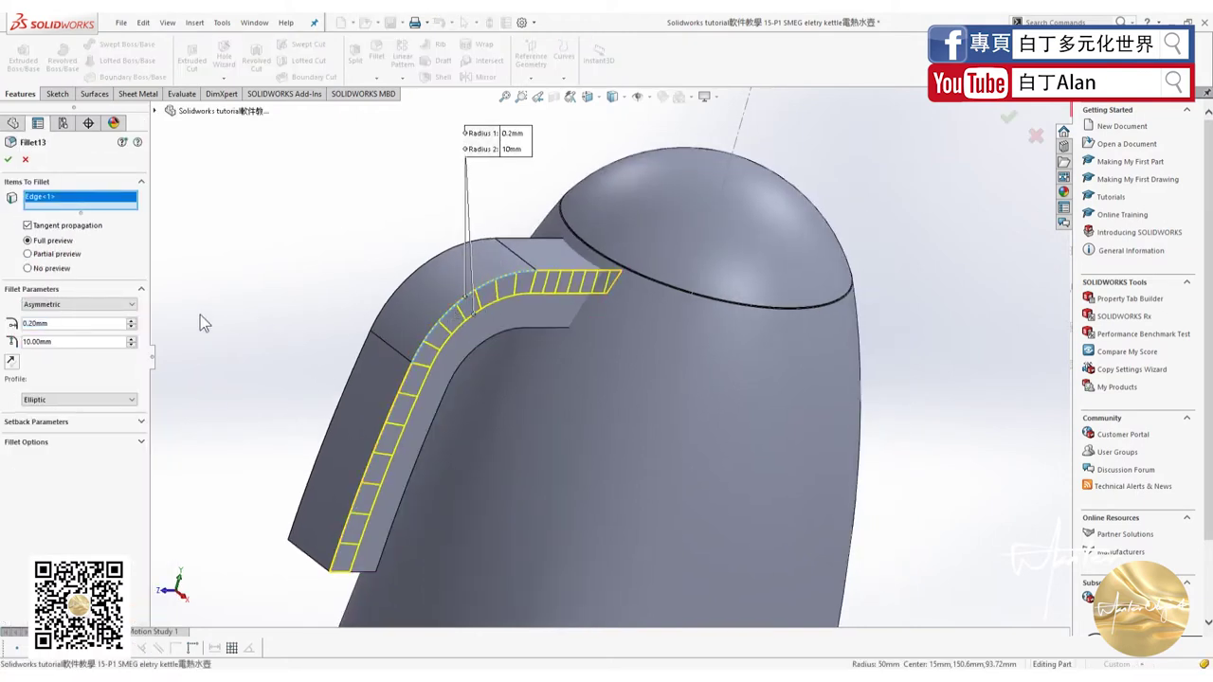
left_click(54, 324)
double_click(47, 341)
type("1")
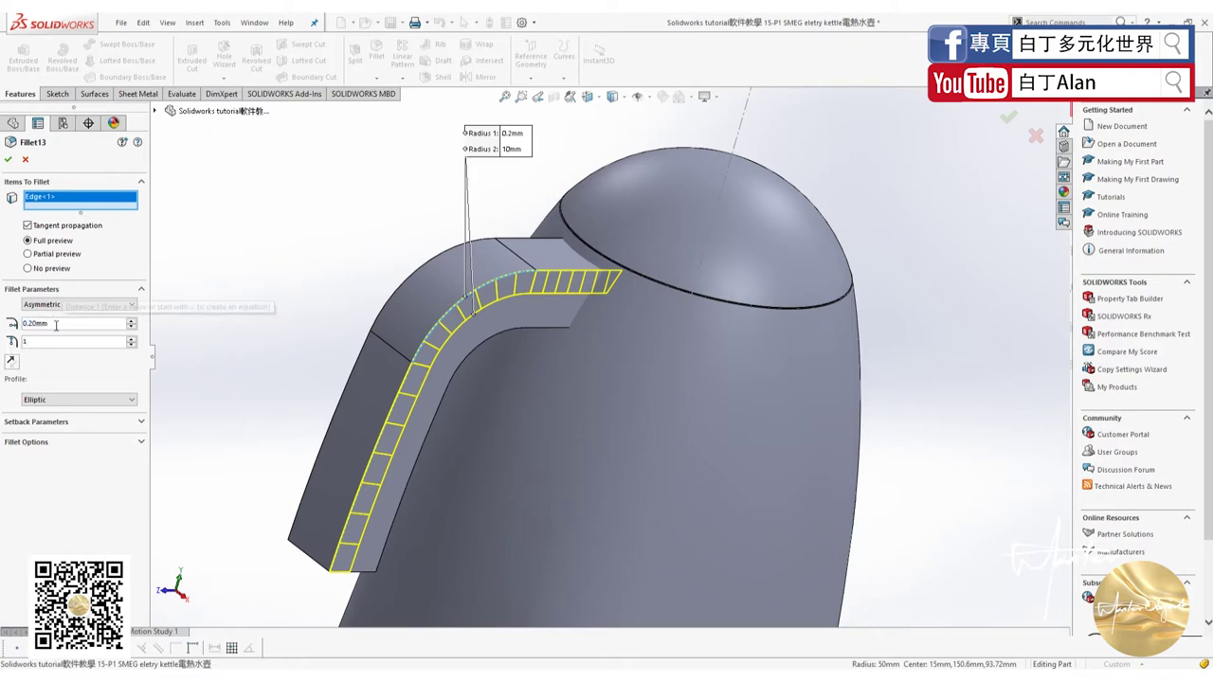
double_click(56, 324)
type("10")
left_click(43, 341)
type("1")
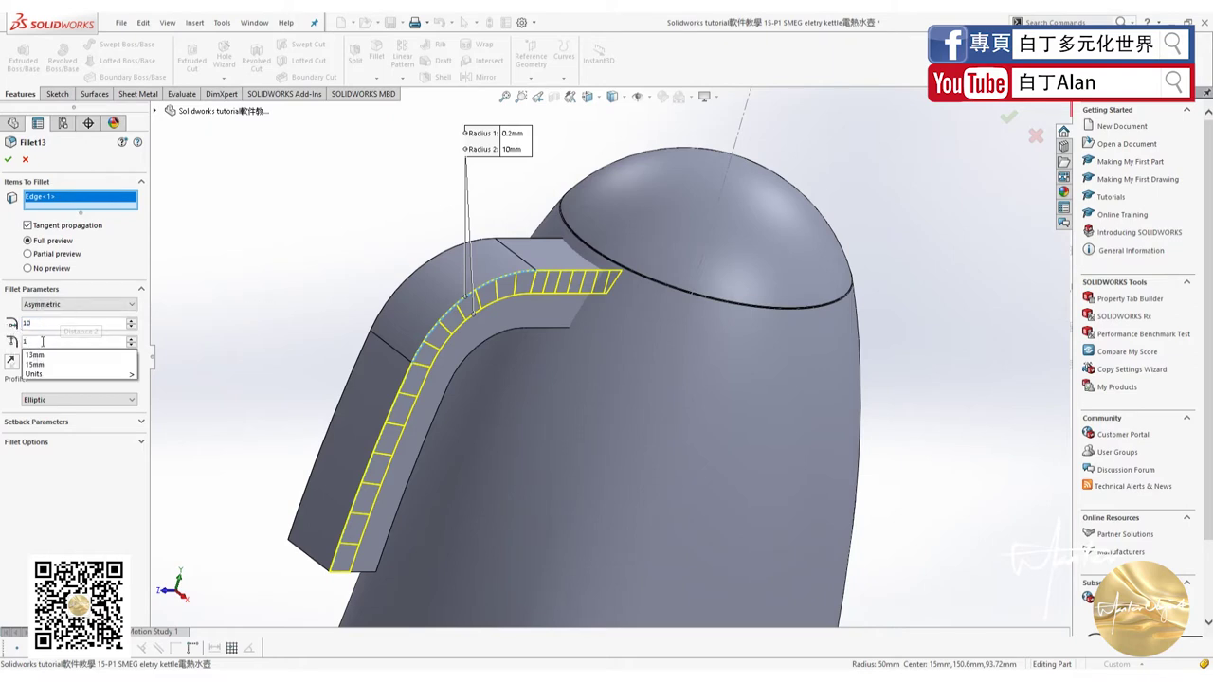
type("3")
type("2")
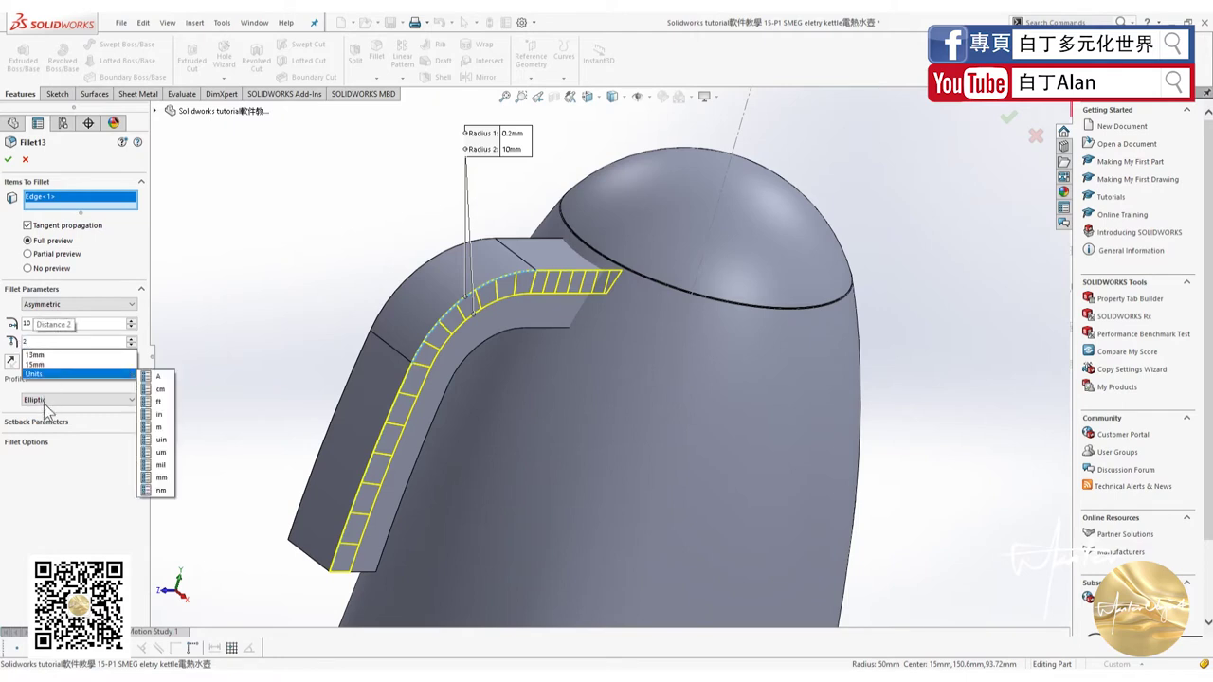
left_click(54, 474)
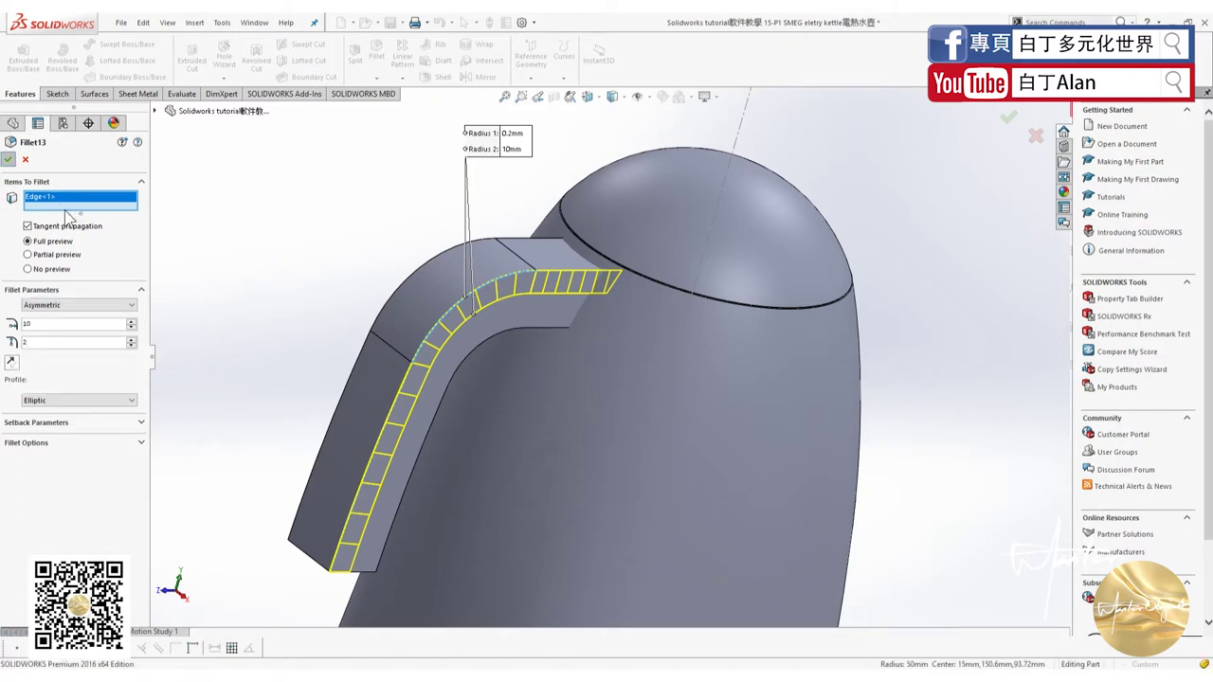
key("Return")
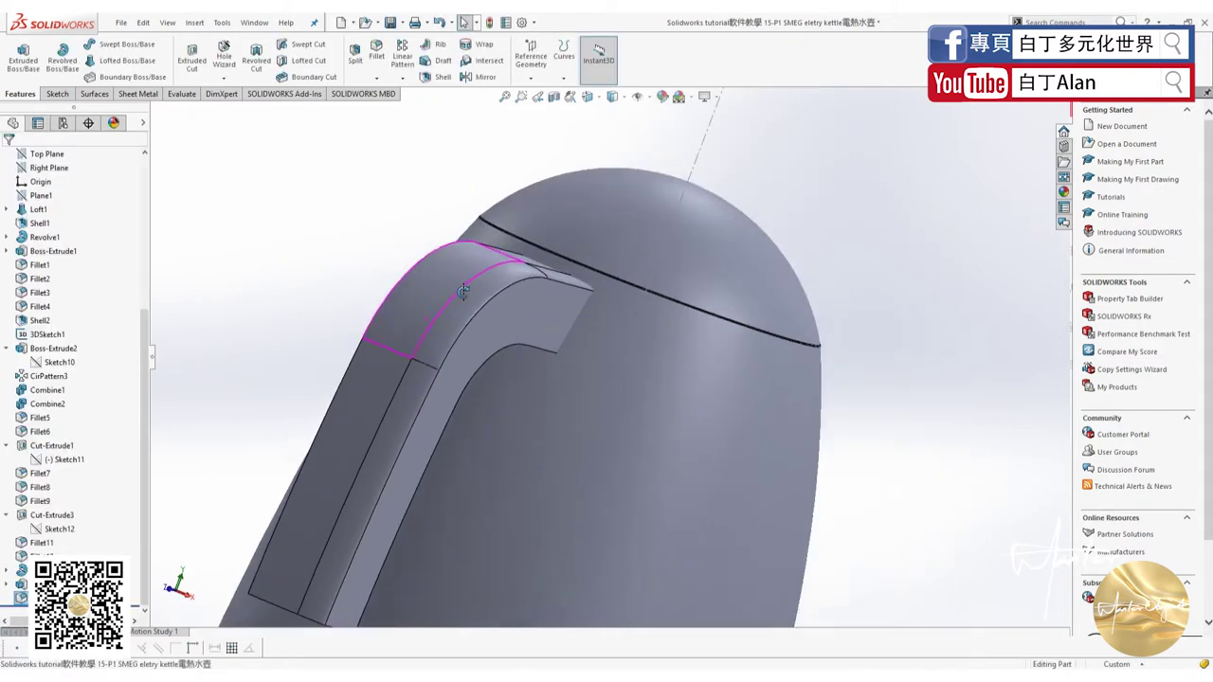
Change Fillet13's second distance to 5 mm, making it 10 mm by 5 mm.
middle_click_drag(463, 291, 472, 313)
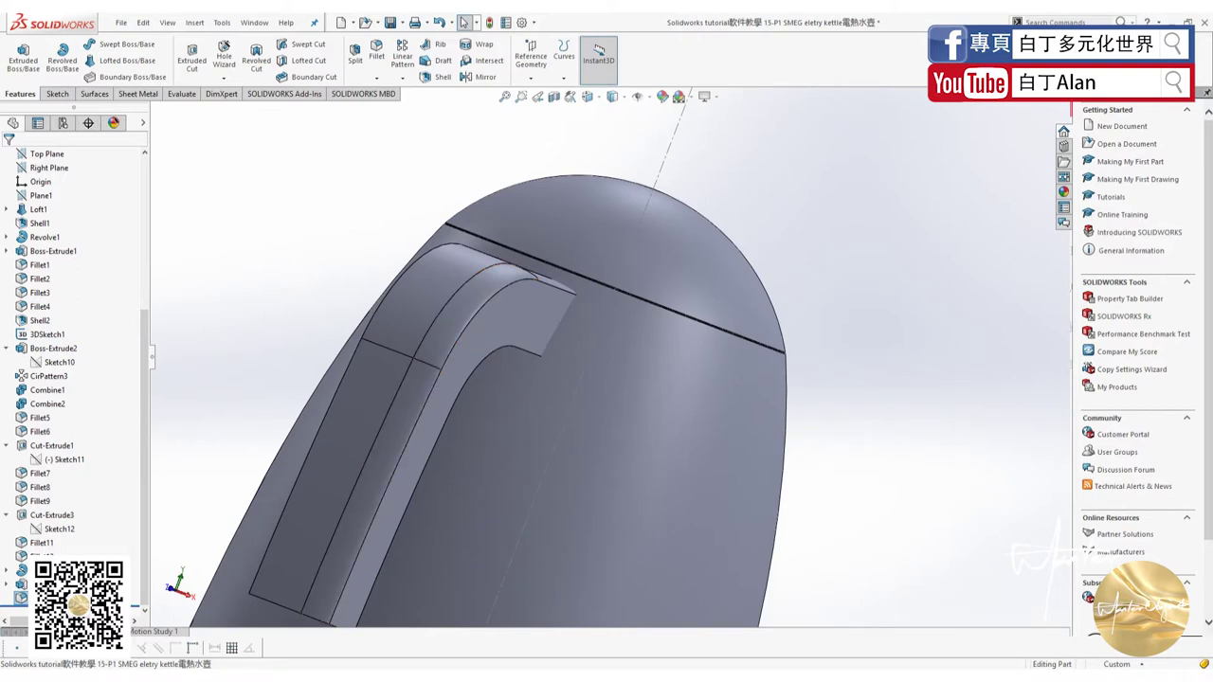
right_click(57, 431)
key("Escape")
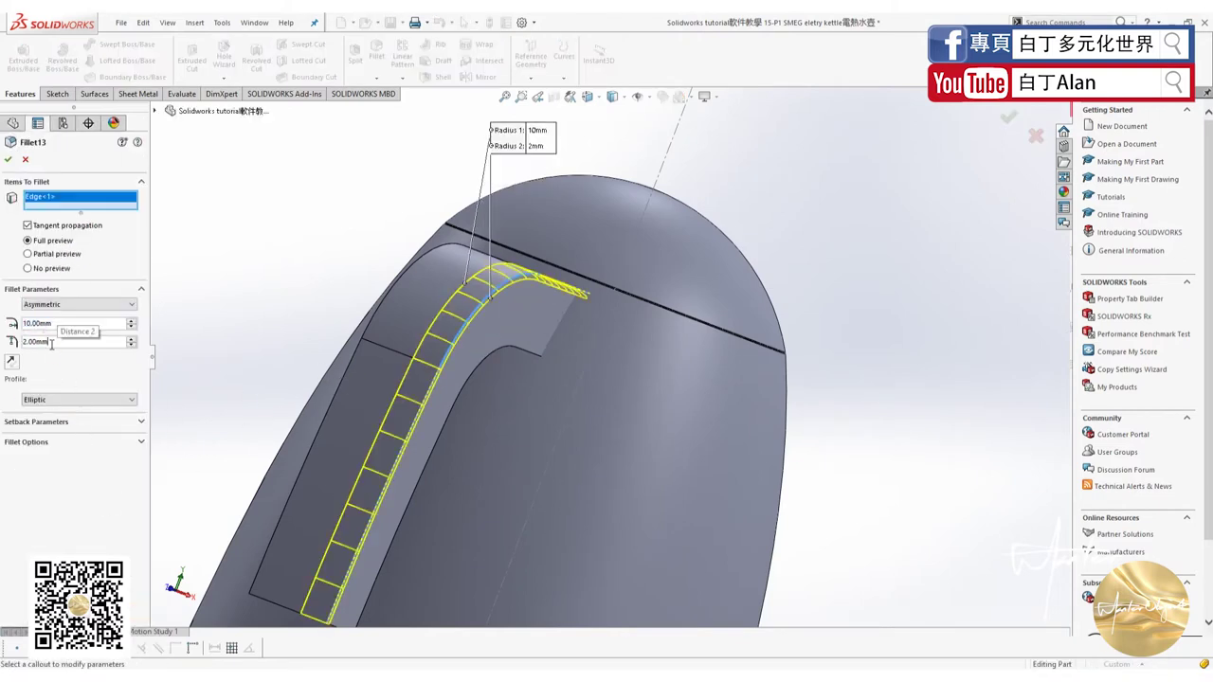
type("5")
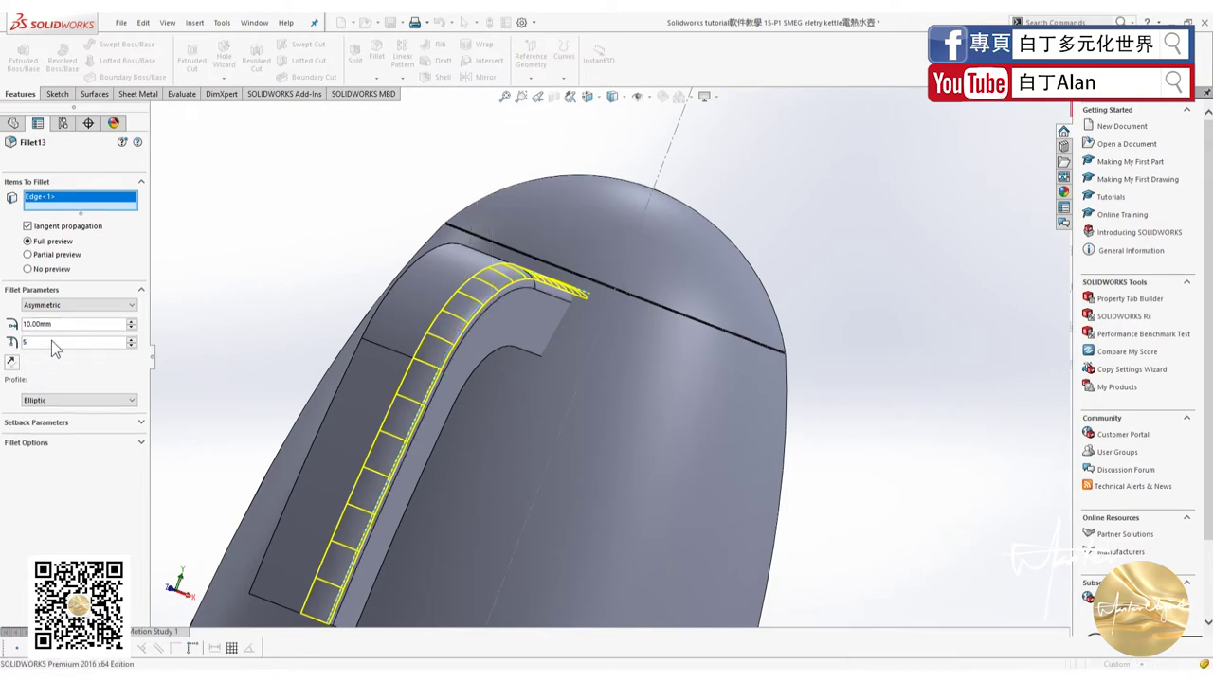
key("Return")
middle_click_drag(307, 375, 257, 162)
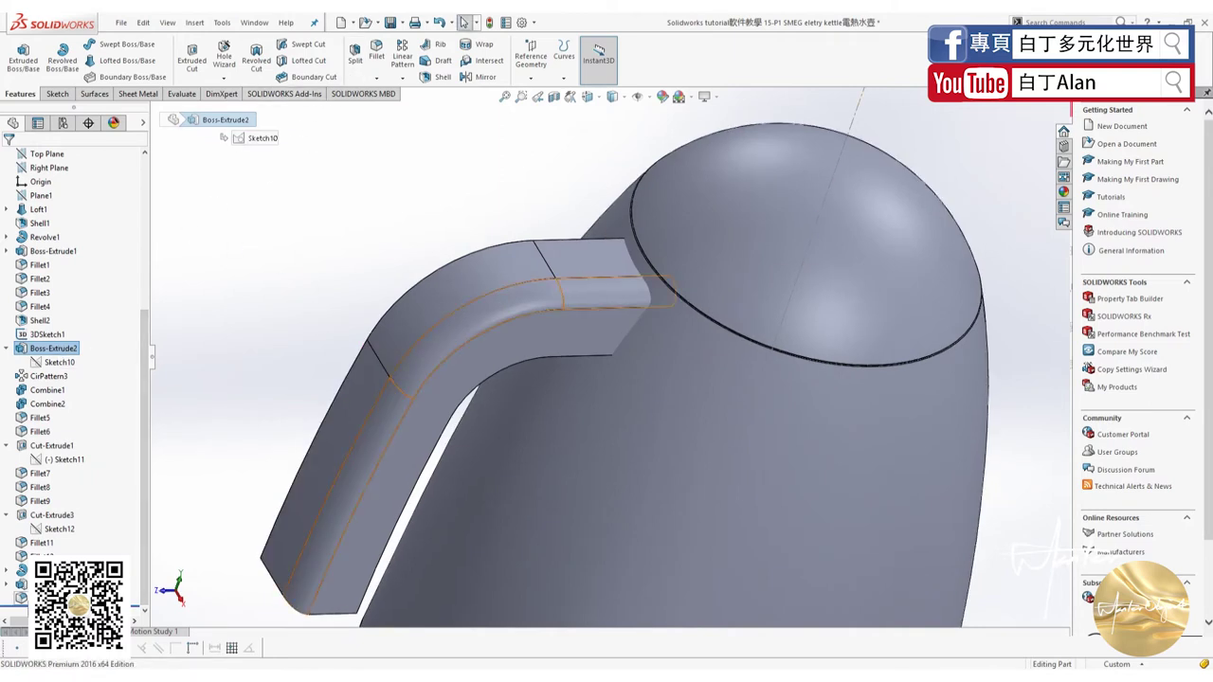
Reopen Fillet13, try adding another handle edge, then clear selections and cancel.
right_click(42, 421)
left_click(38, 412)
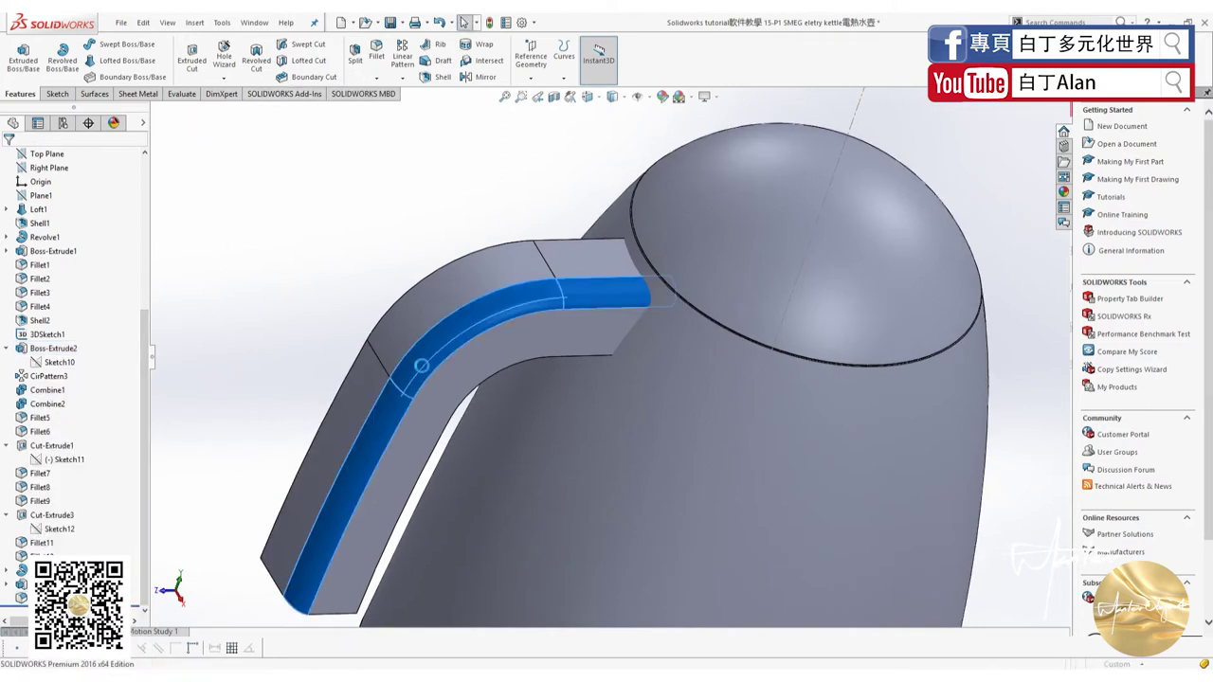
left_click(386, 317)
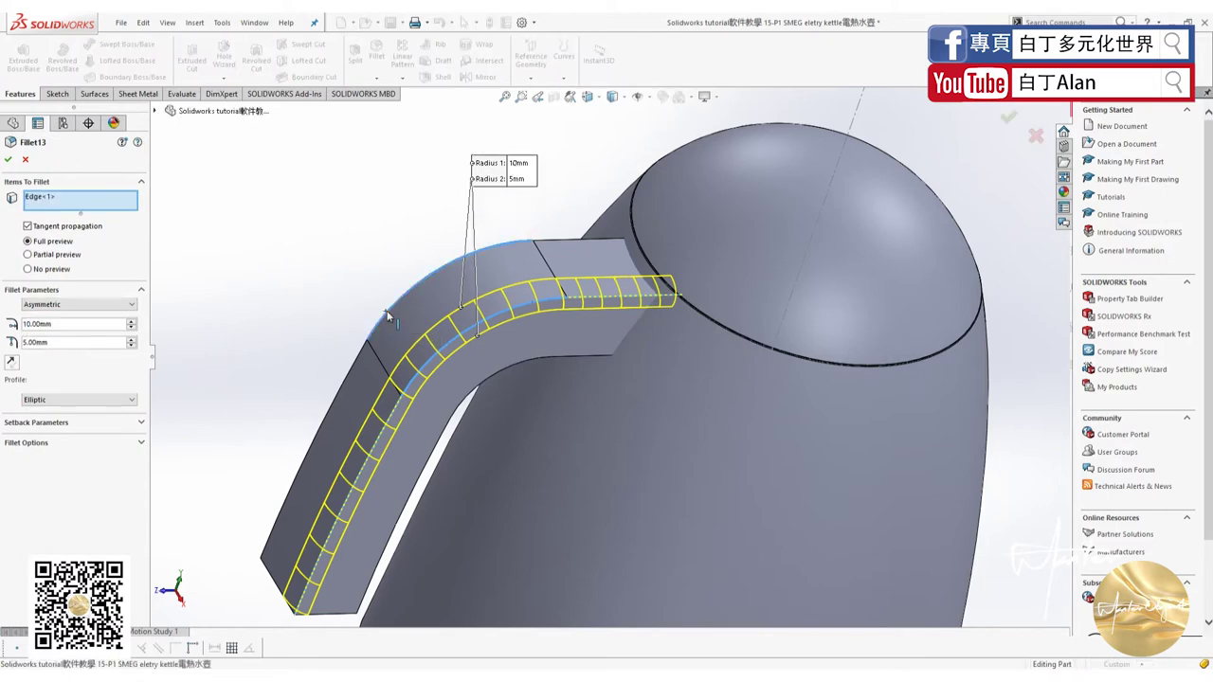
mouse_move(389, 444)
middle_mouse_down()
mouse_move(465, 465)
mouse_move(396, 360)
middle_mouse_up()
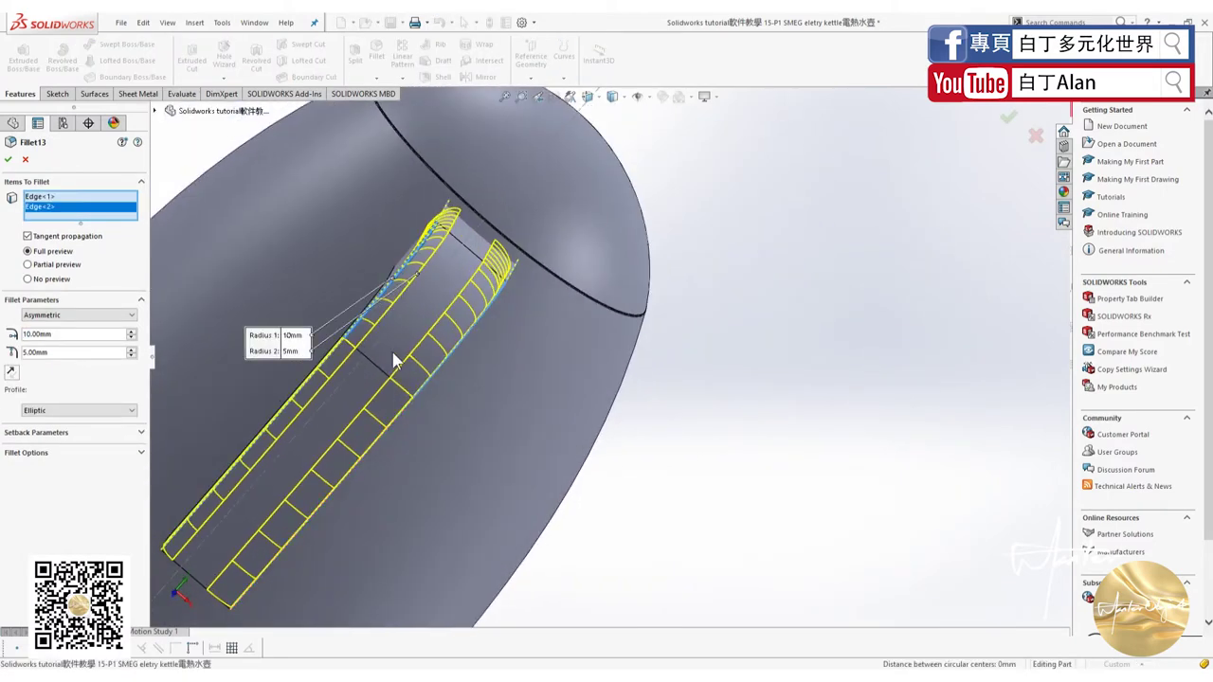
right_click(63, 218)
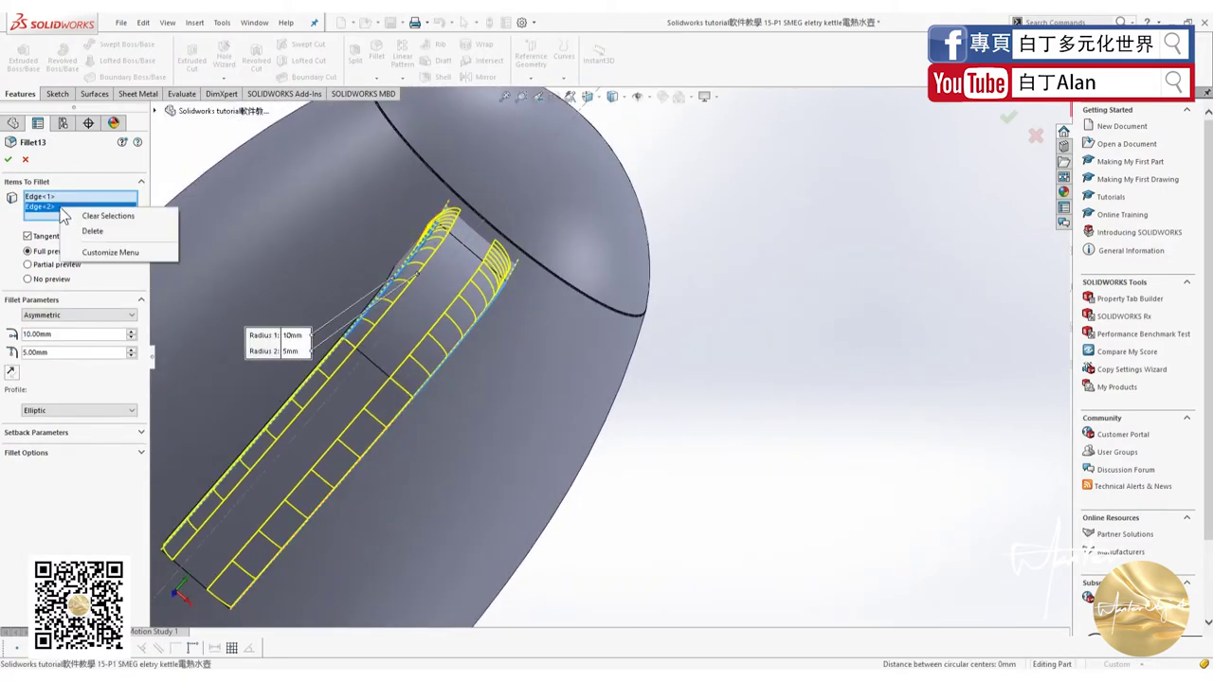
left_click(76, 218)
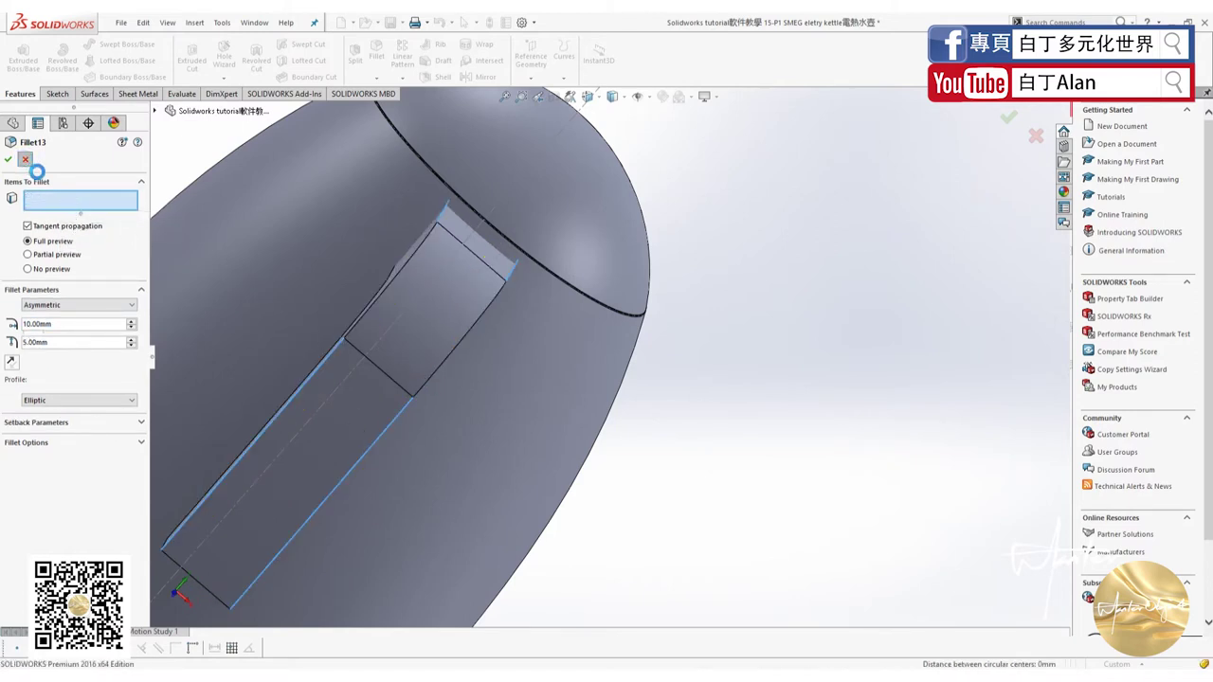
left_click(26, 160)
mouse_move(308, 387)
middle_mouse_down()
mouse_move(275, 346)
mouse_move(446, 116)
middle_mouse_up()
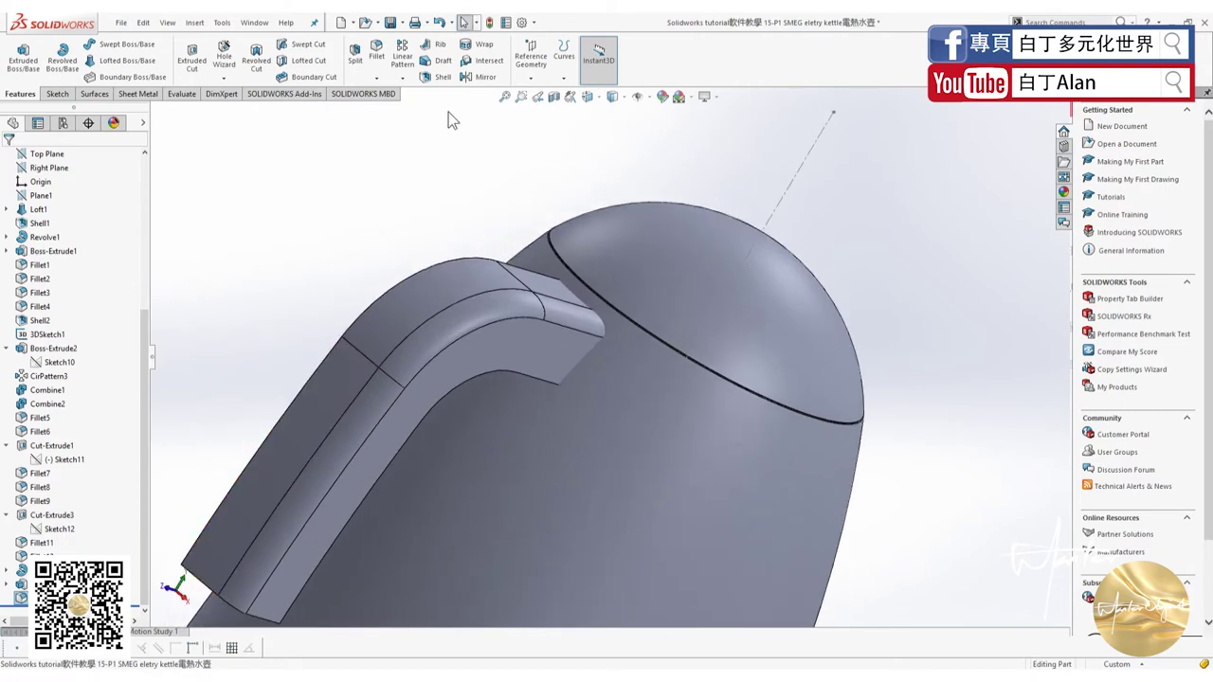
Round the inner edge of the handle with an asymmetric 10 mm / 5 mm fillet.
middle_click_drag(426, 290, 338, 282)
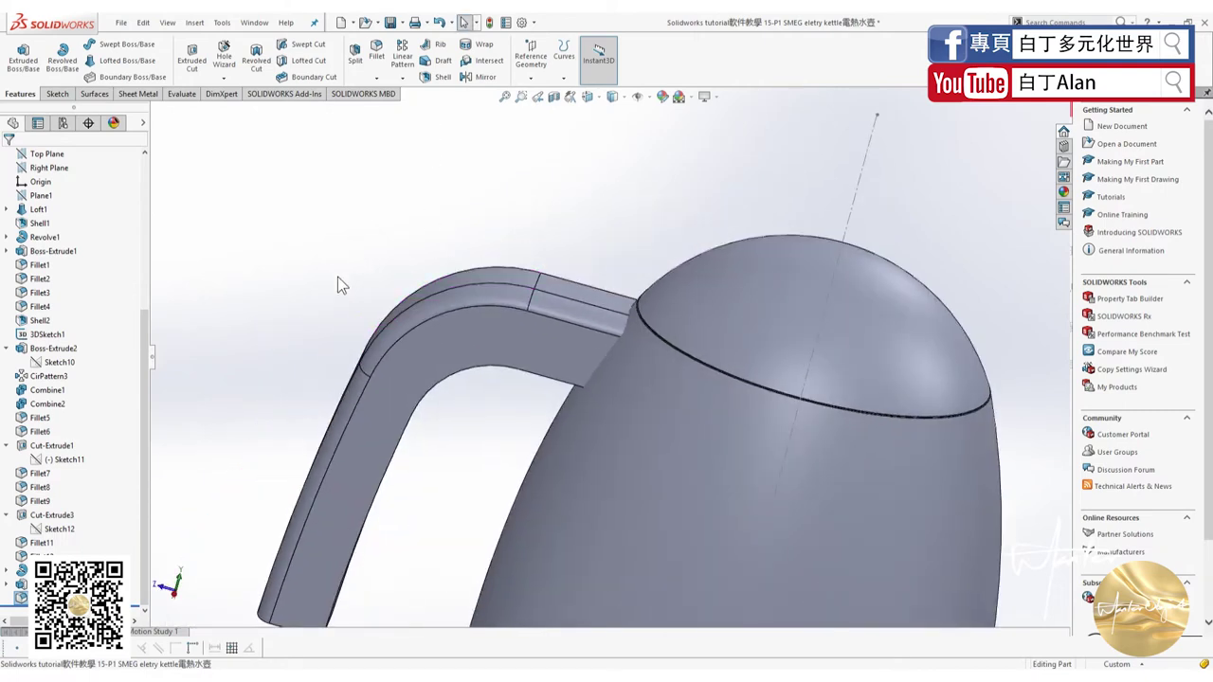
left_click(376, 57)
left_click(488, 368)
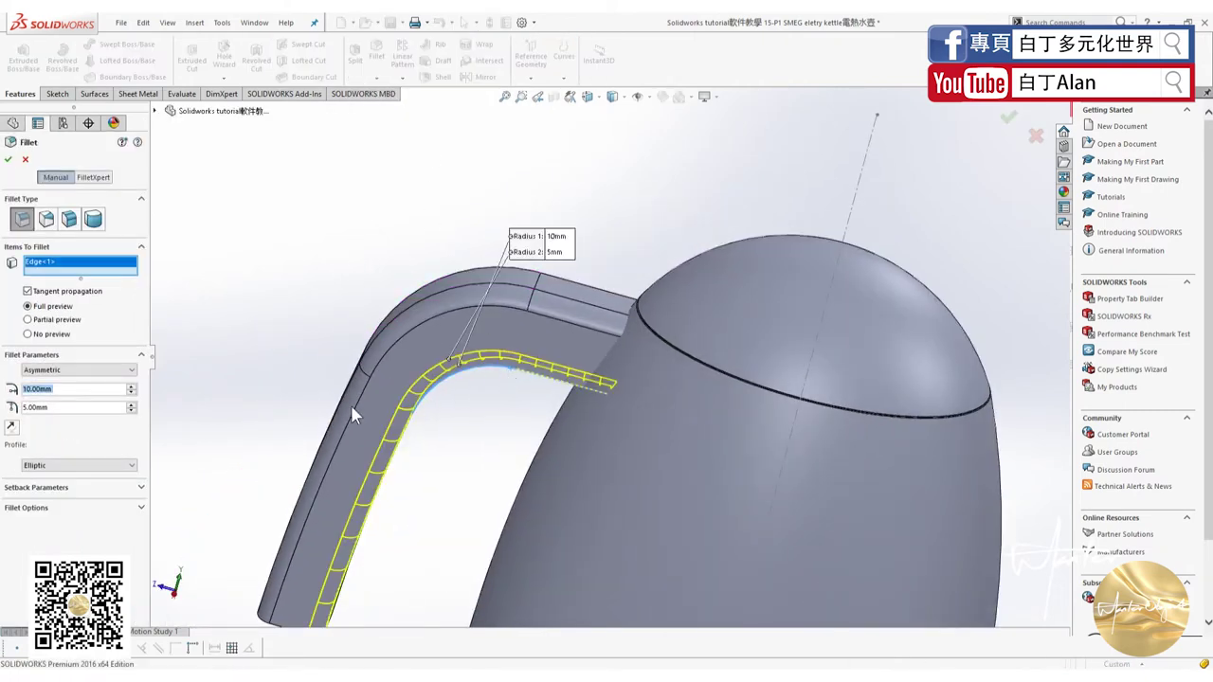
left_click(9, 158)
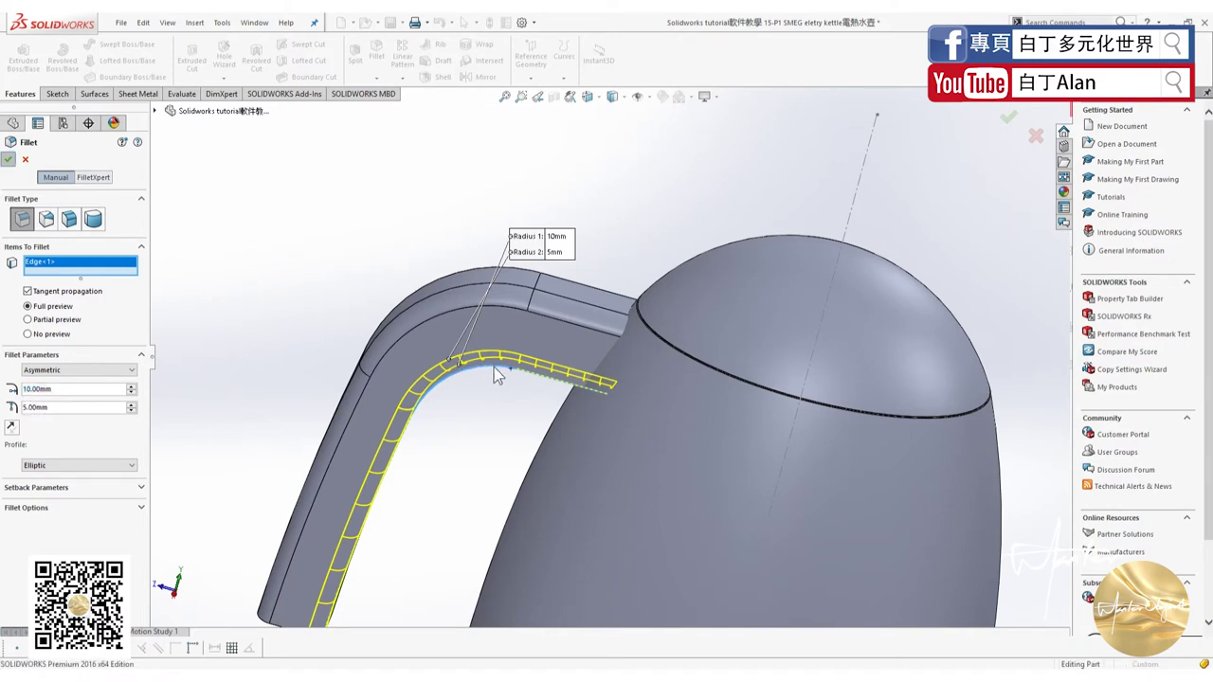
Fillet the curved handle edge near the body asymmetrically, flipping which side gets 10 mm.
middle_click_drag(495, 367, 706, 331)
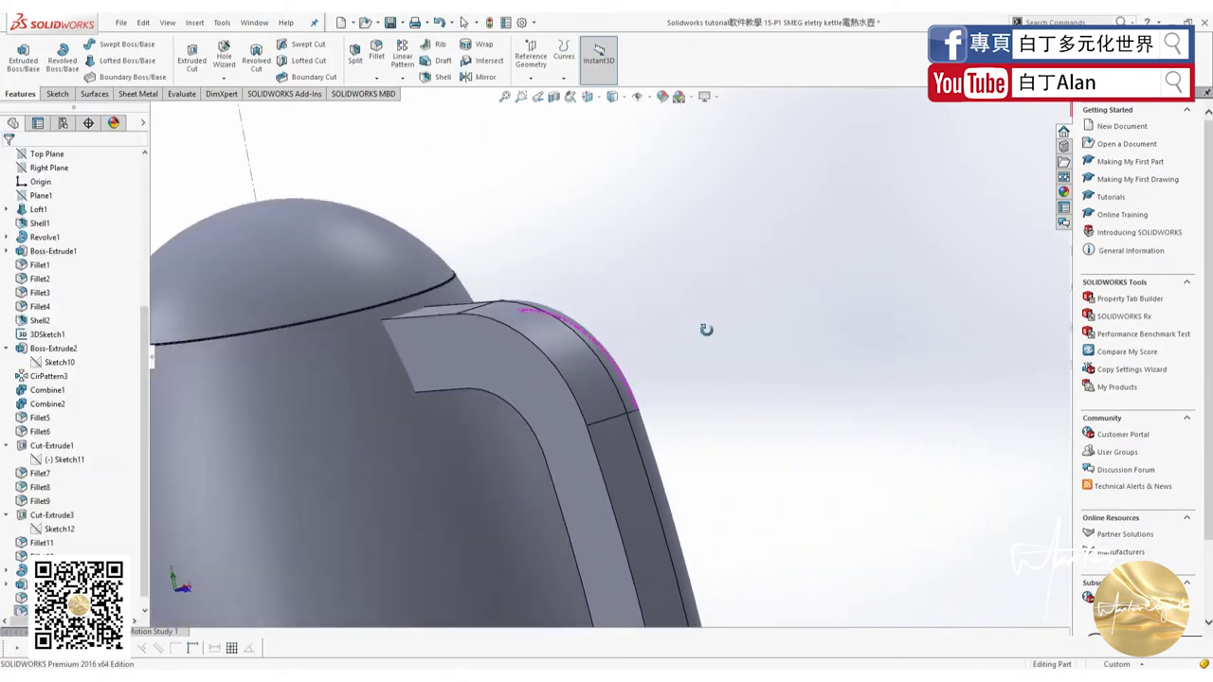
left_click(376, 55)
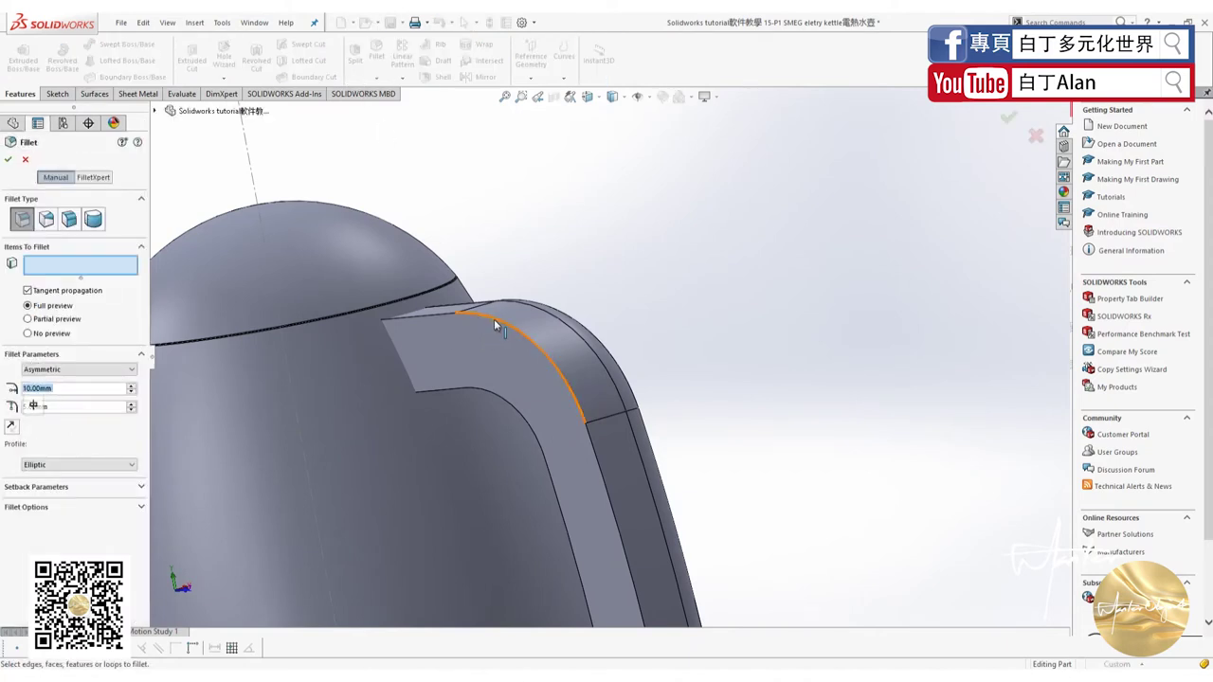
left_click(531, 343)
left_click(476, 392)
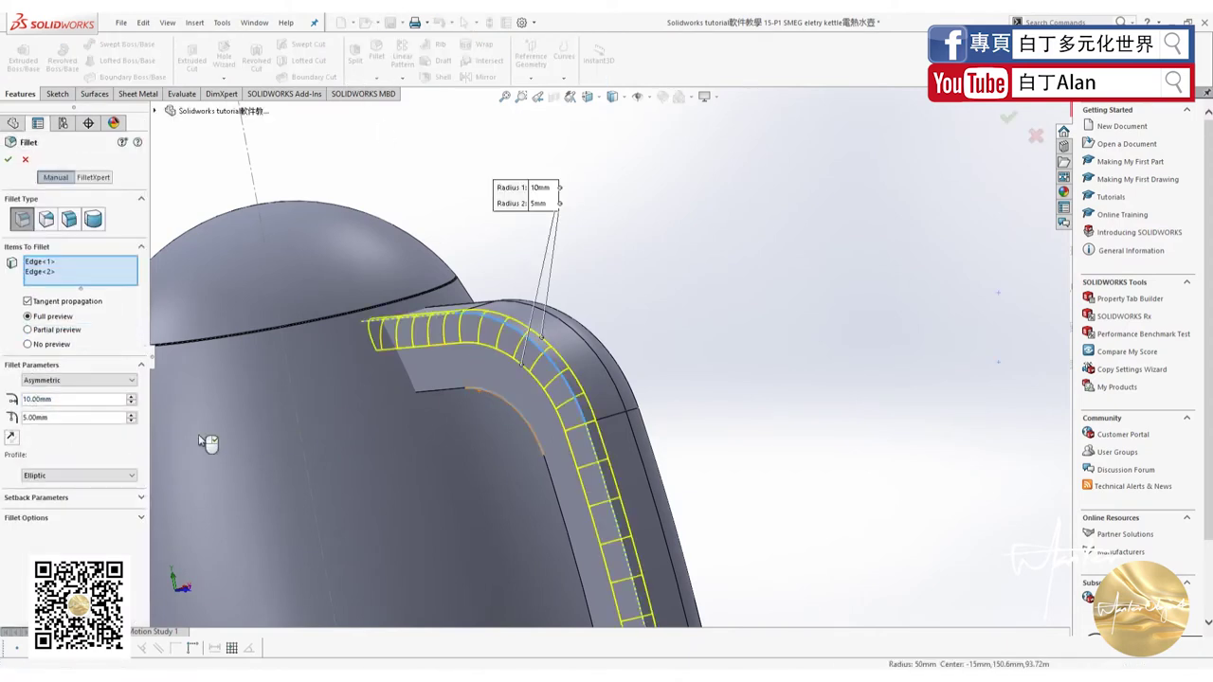
left_click(12, 438)
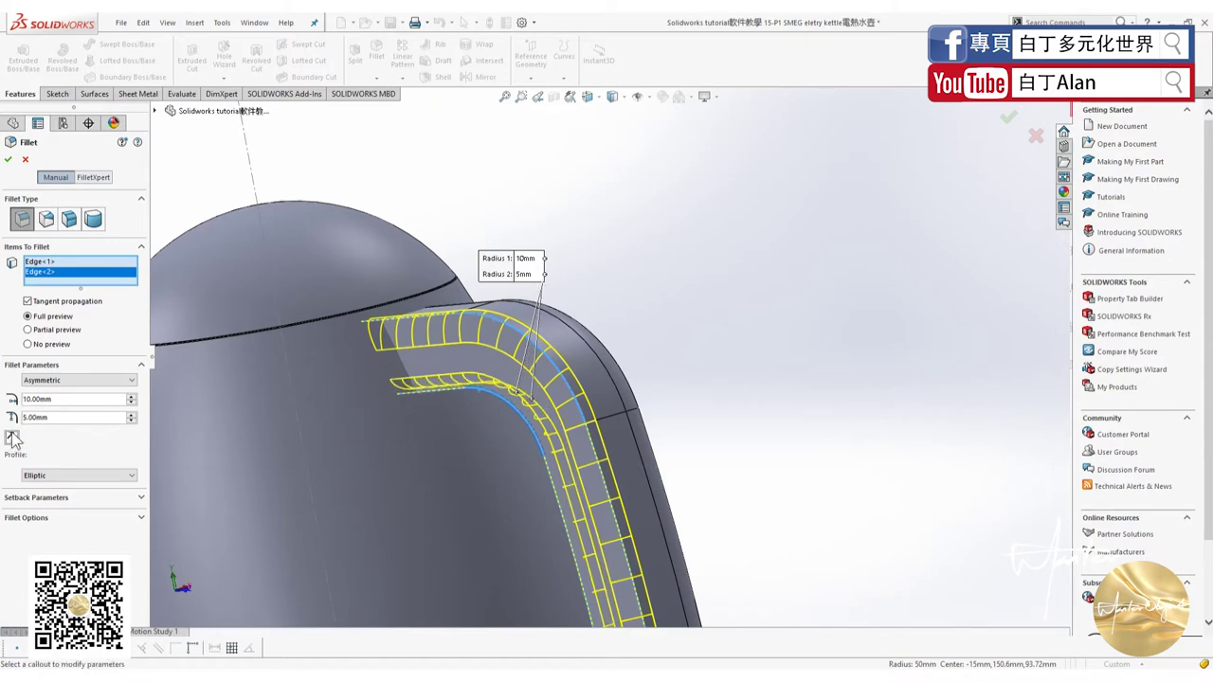
left_click(510, 330)
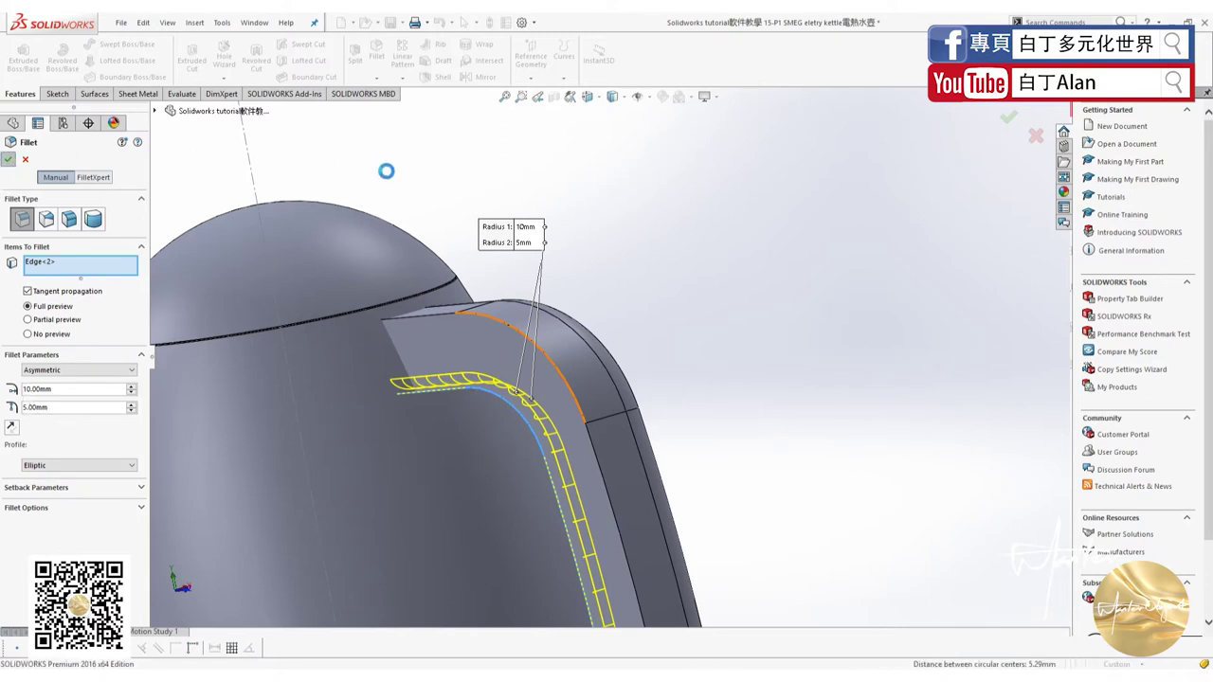
Add a flipped asymmetric 10 mm / 5 mm fillet to the upper curved handle edge.
left_click(376, 57)
left_click(502, 327)
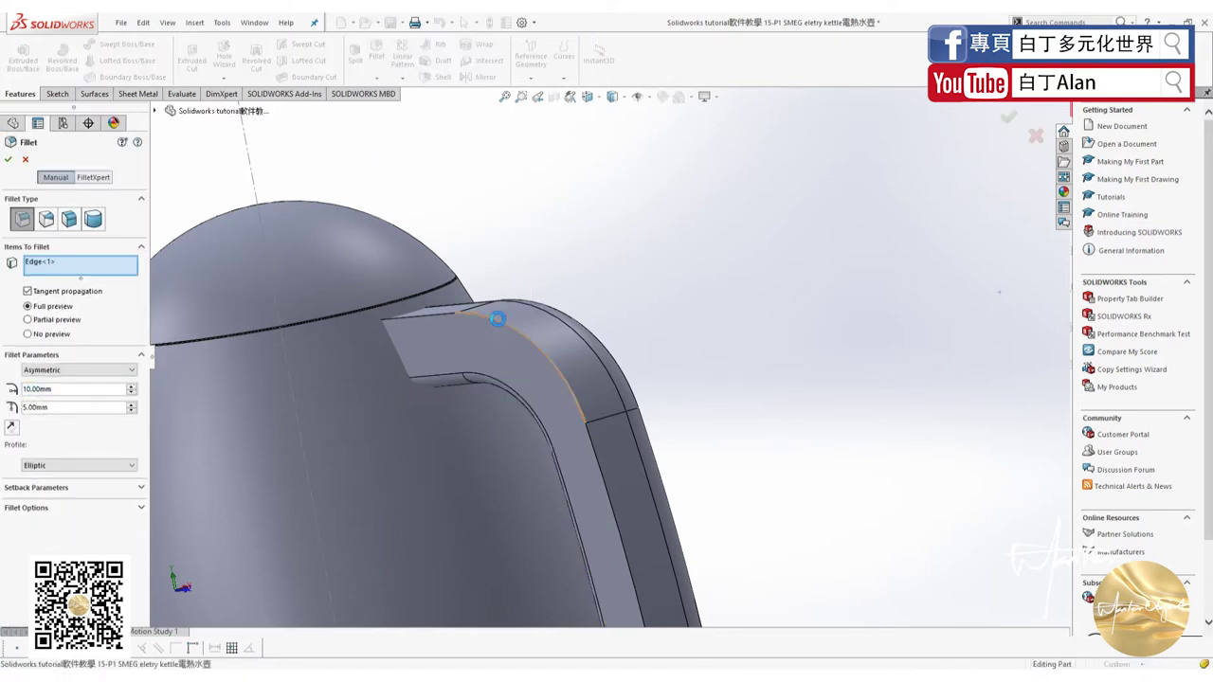
left_click(12, 429)
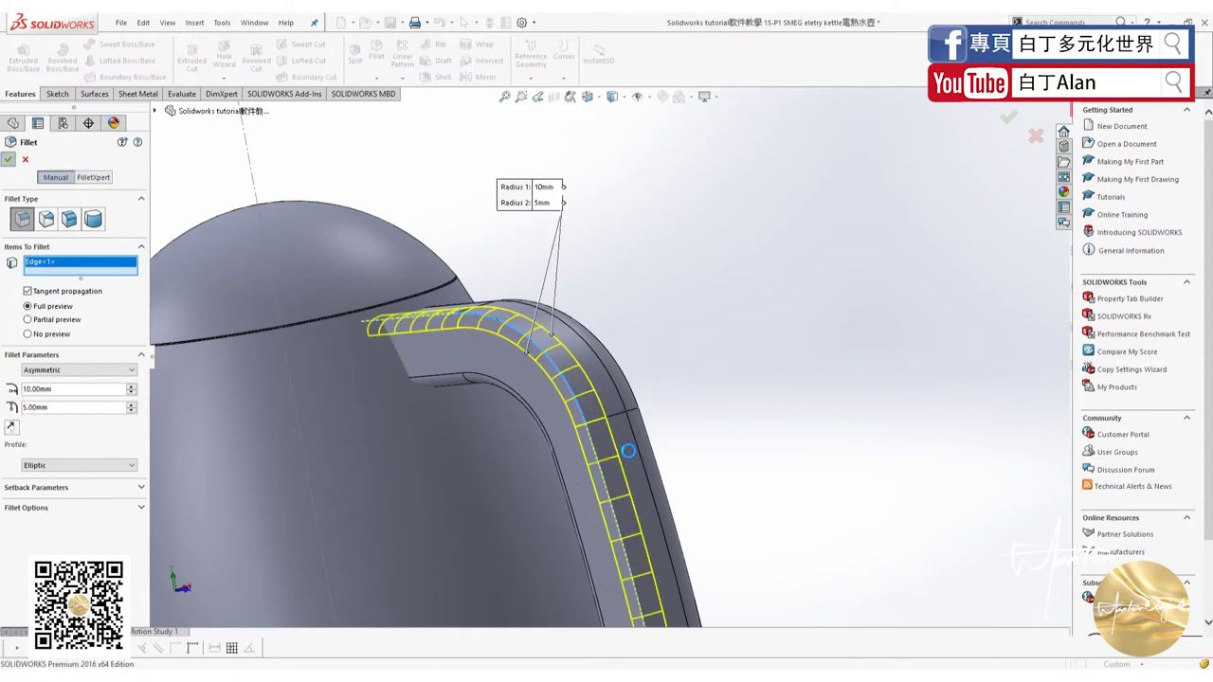
right_click(530, 437)
key("ctrl+7")
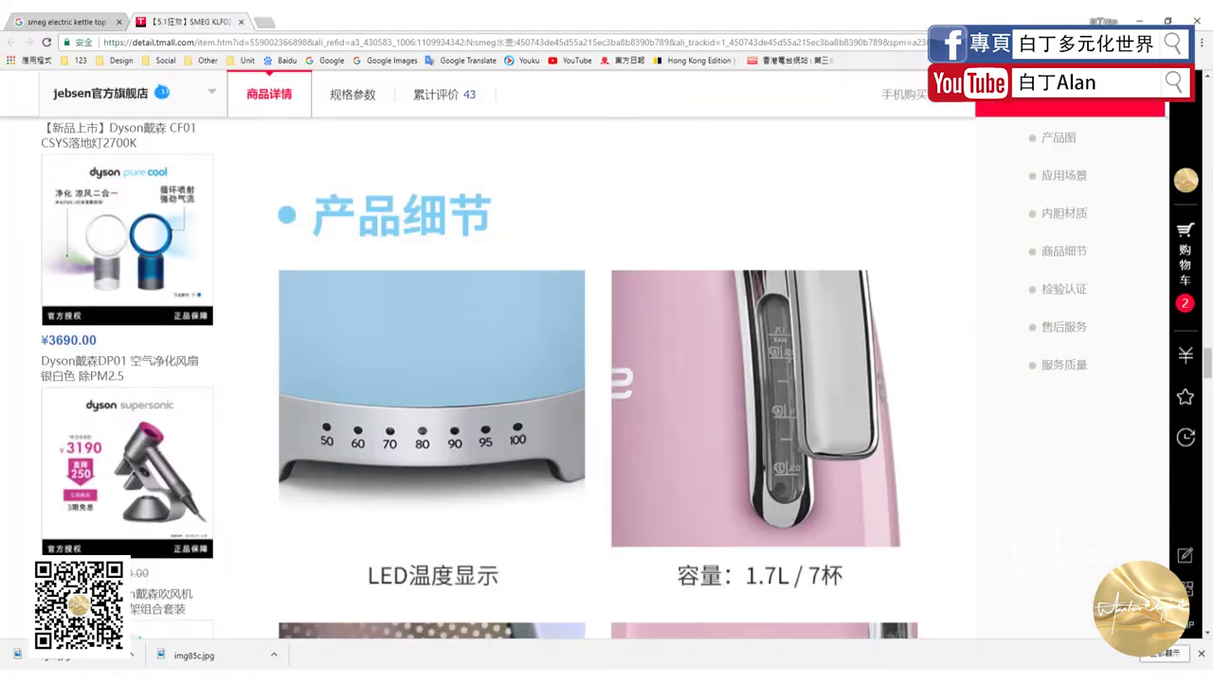
Scroll up the Tmall SMEG product details to the pink kettle photos.
scroll(383, 519, "up", 2)
scroll(444, 501, "up", 4)
scroll(465, 508, "up", 5)
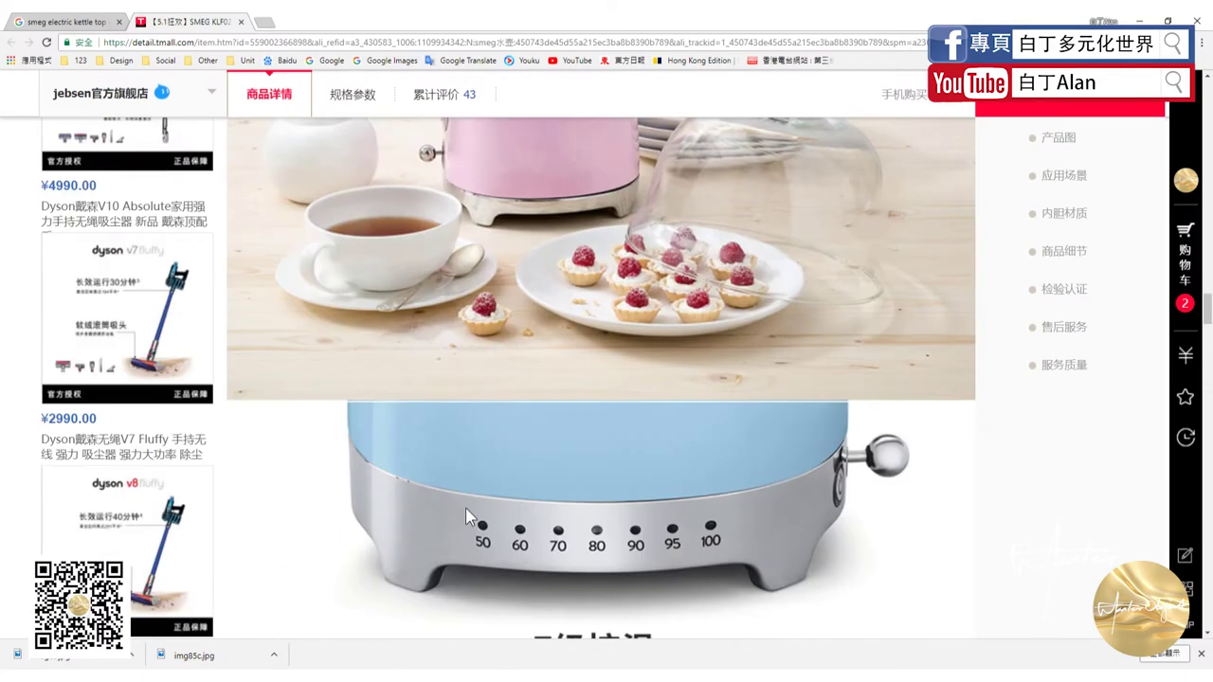
scroll(467, 512, "up", 5)
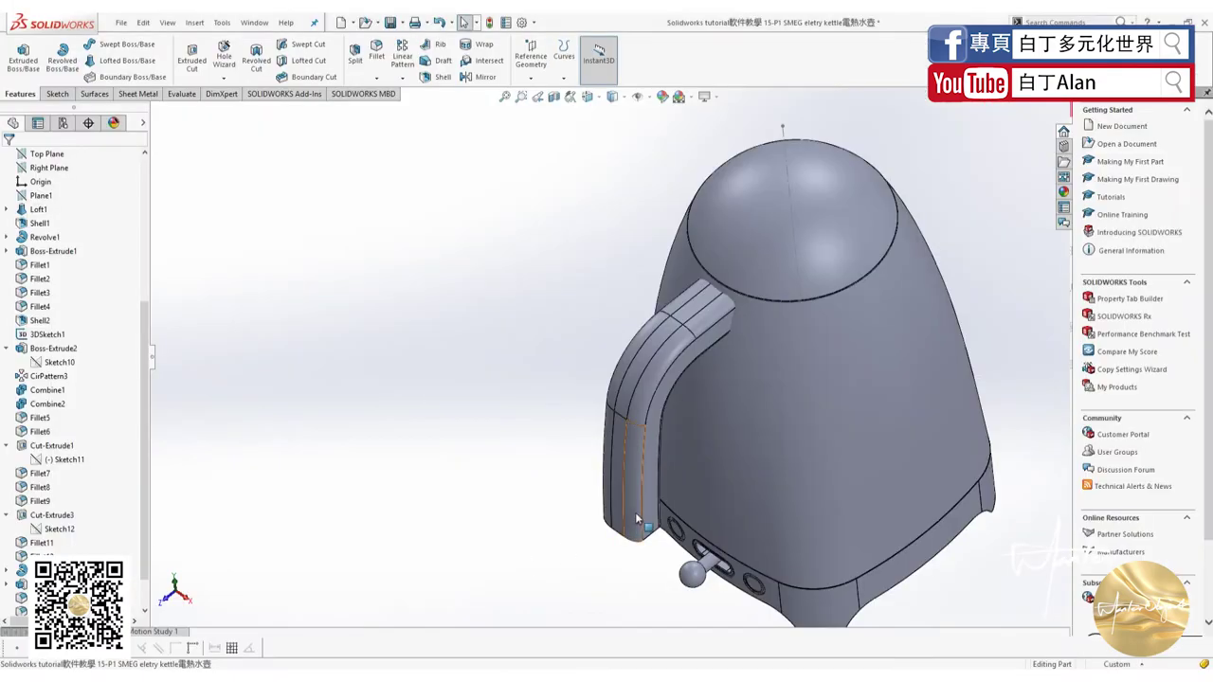
Start a fillet on the handle's bottom-end edge with asymmetric distances of 8 mm and 3 mm.
scroll(631, 399, "down", 2)
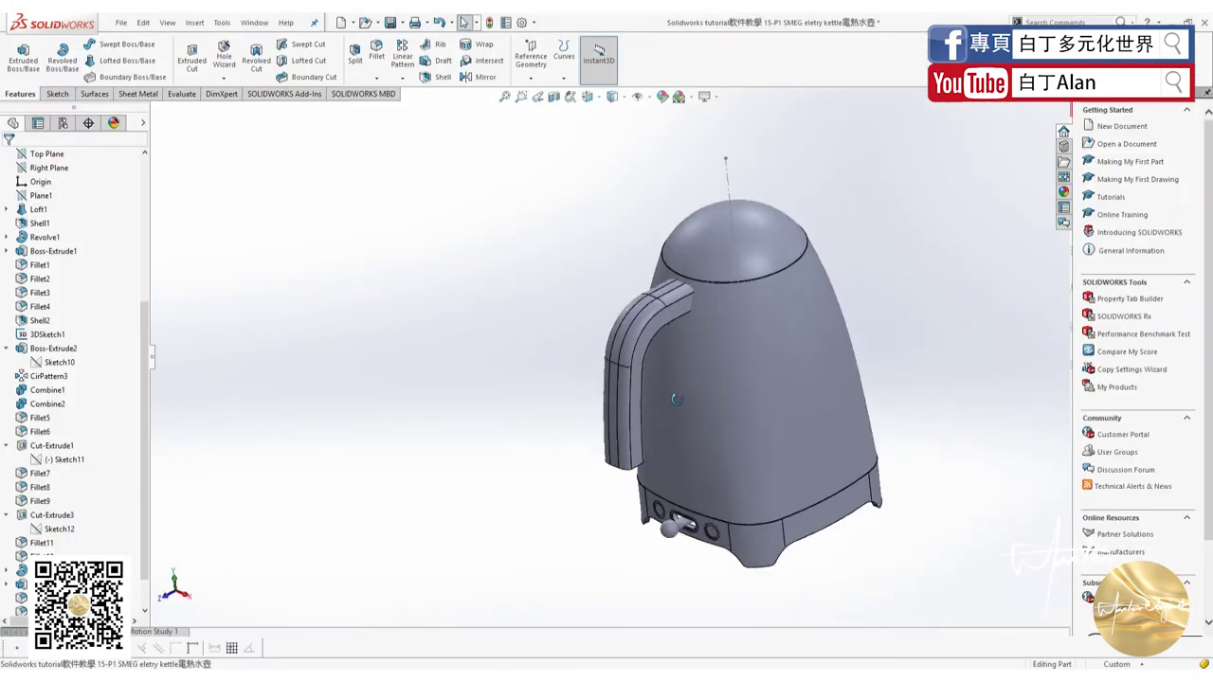
scroll(631, 399, "down", 3)
scroll(627, 372, "down", 3)
middle_click_drag(627, 372, 634, 316)
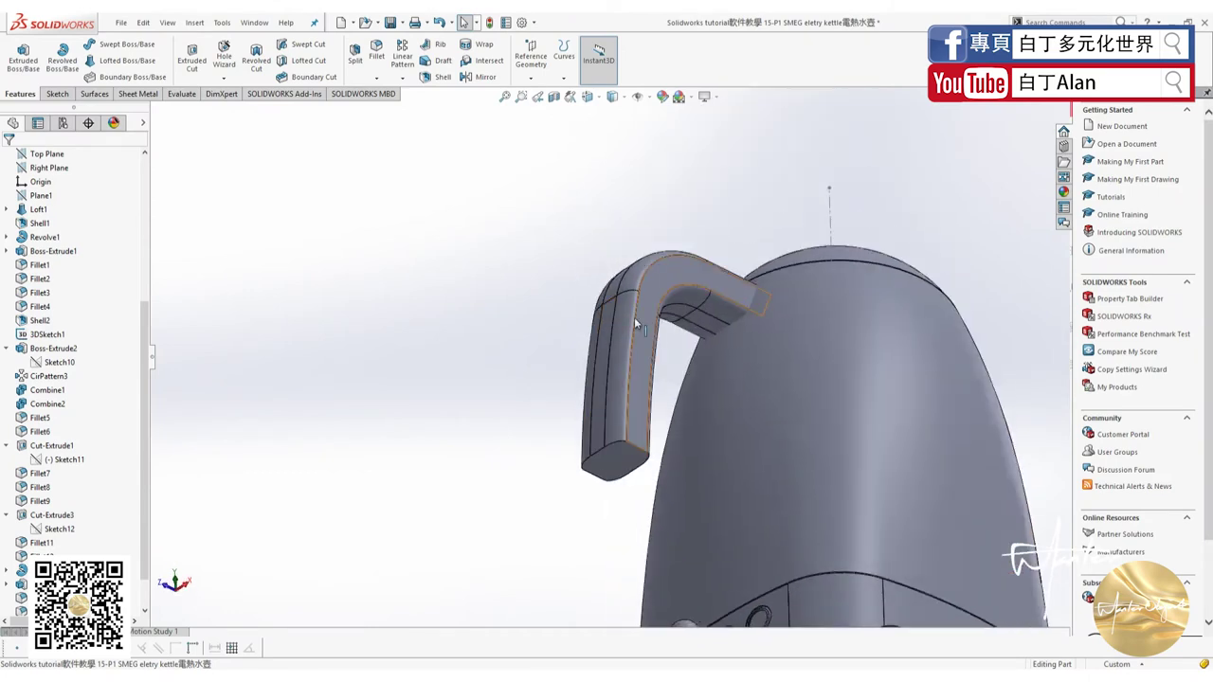
left_click(377, 54)
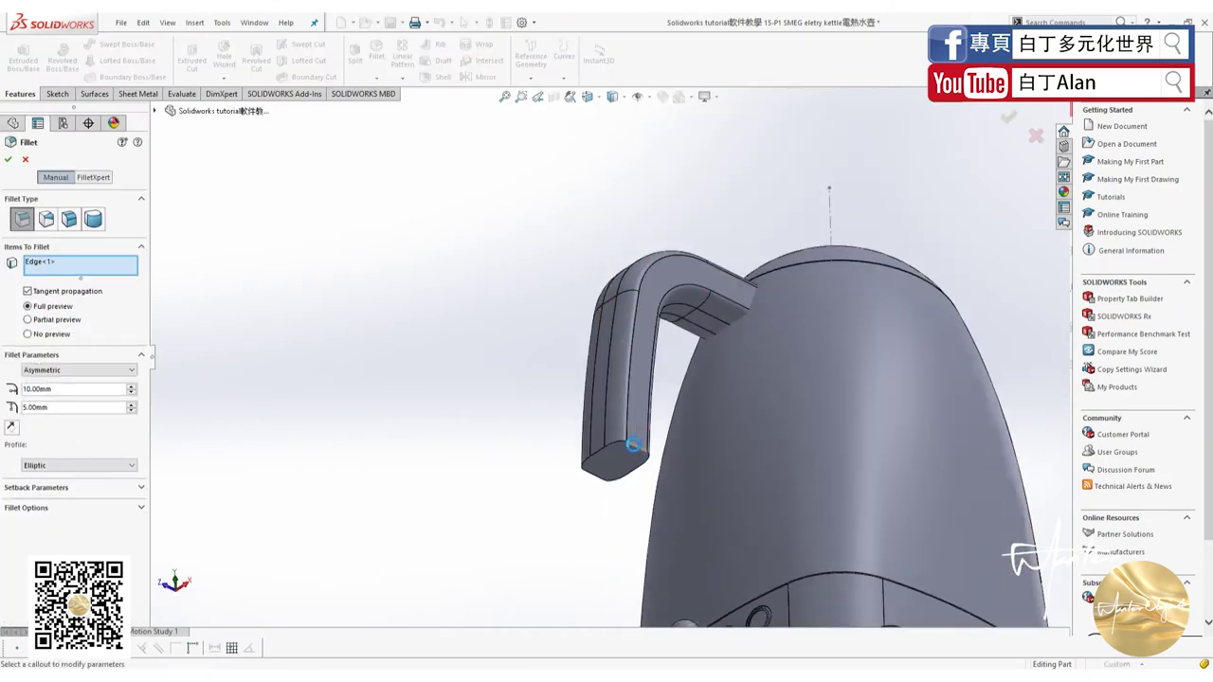
left_click(633, 451)
scroll(645, 453, "down", 3)
scroll(655, 456, "down", 2)
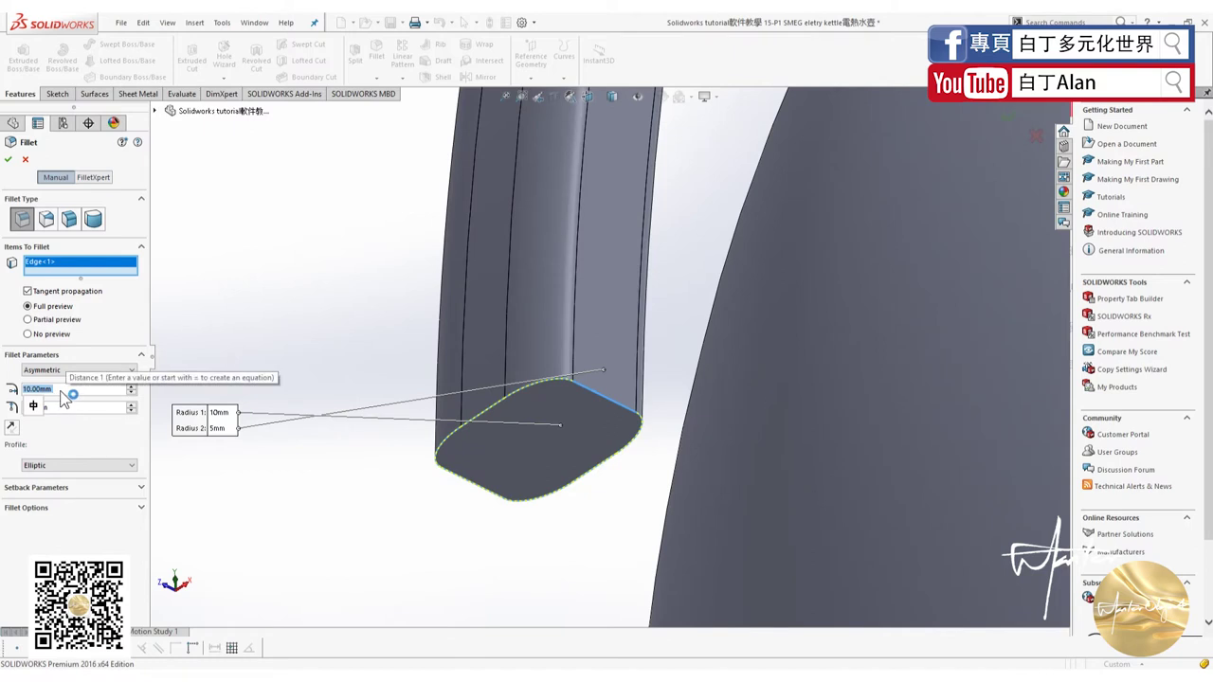
type("8")
key("Tab")
type("3")
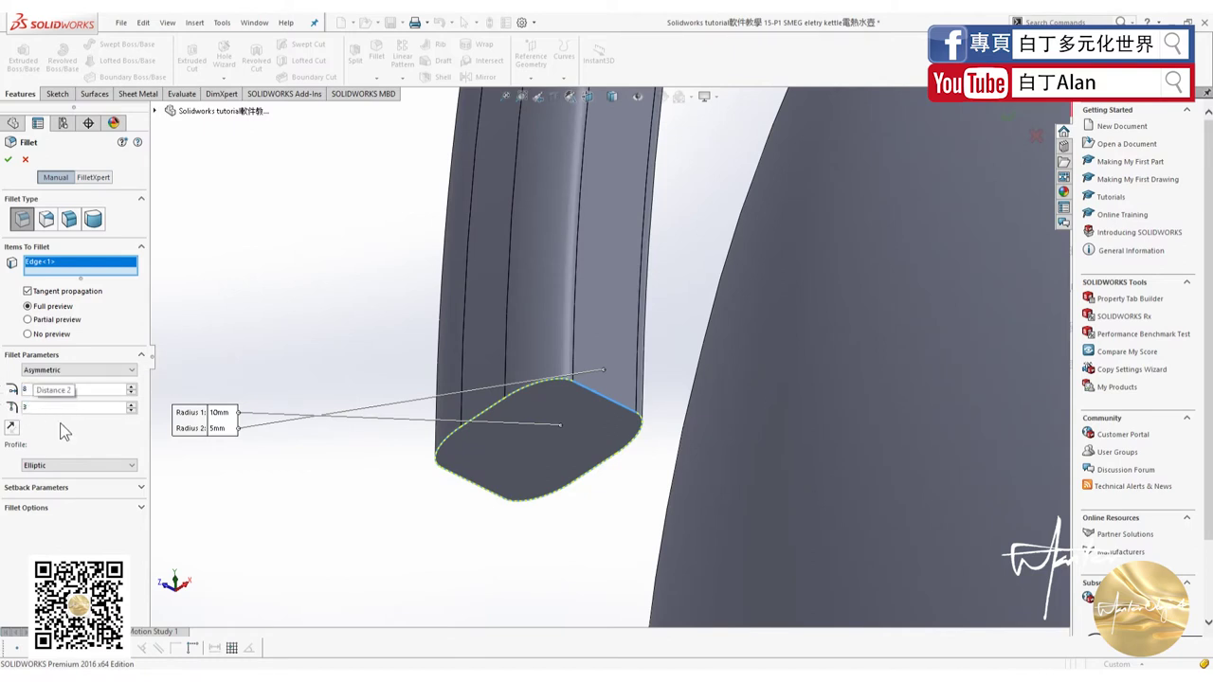
key("Return")
Switch the handle-end fillet back to Symmetric with a 5 mm radius.
key("BackSpace")
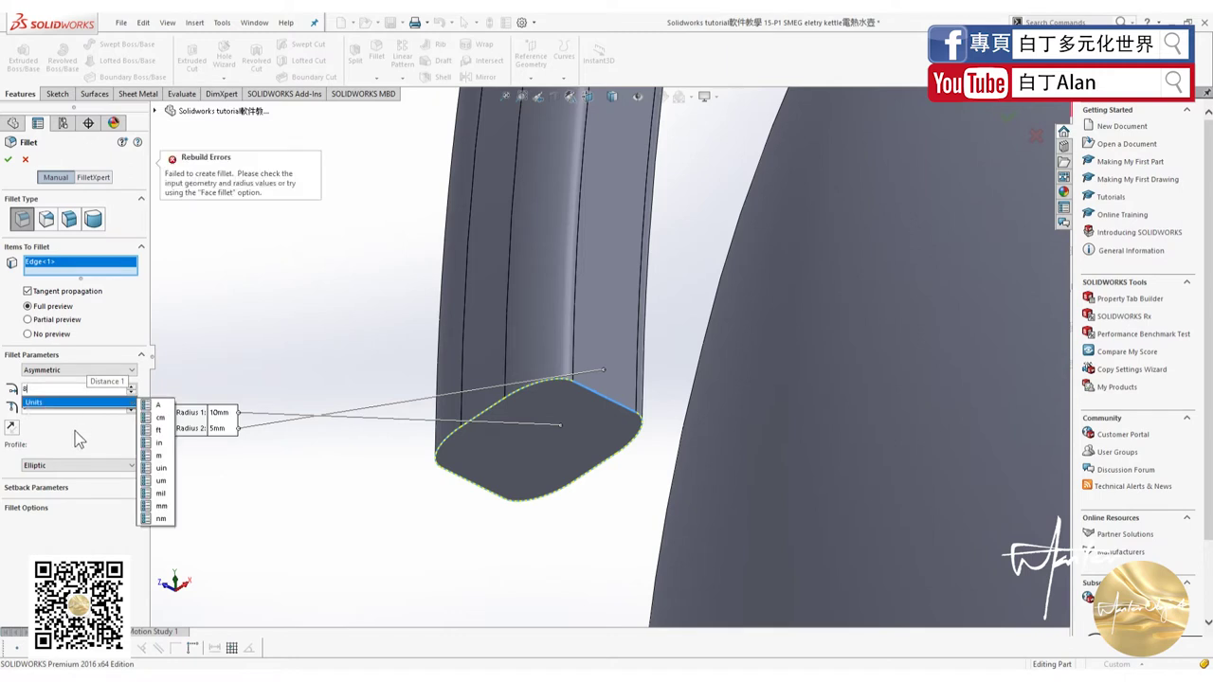
left_click(13, 433)
type("3")
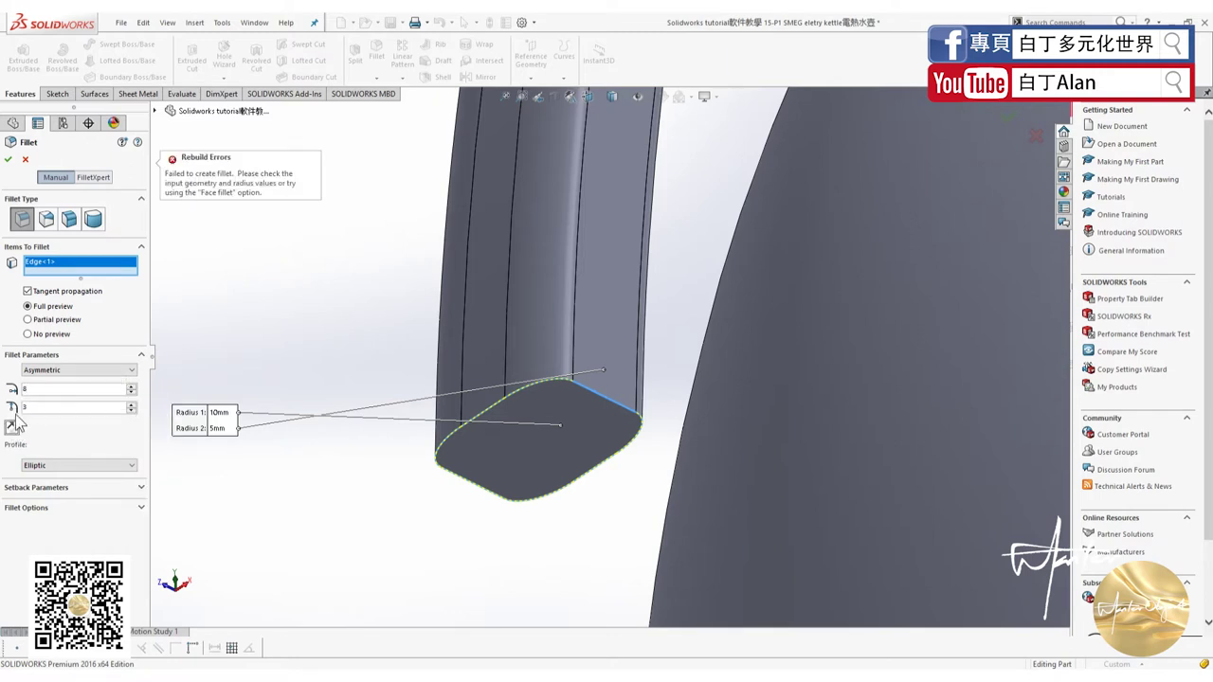
double_click(29, 388)
type("5")
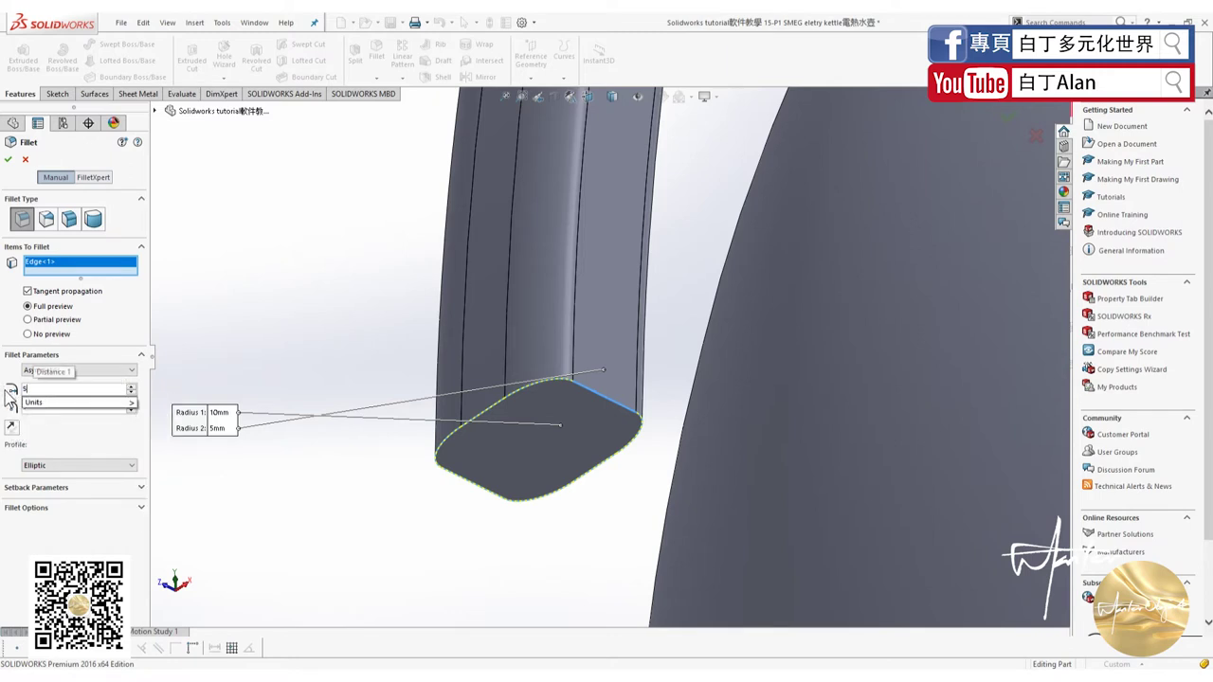
left_click(46, 407)
type("3")
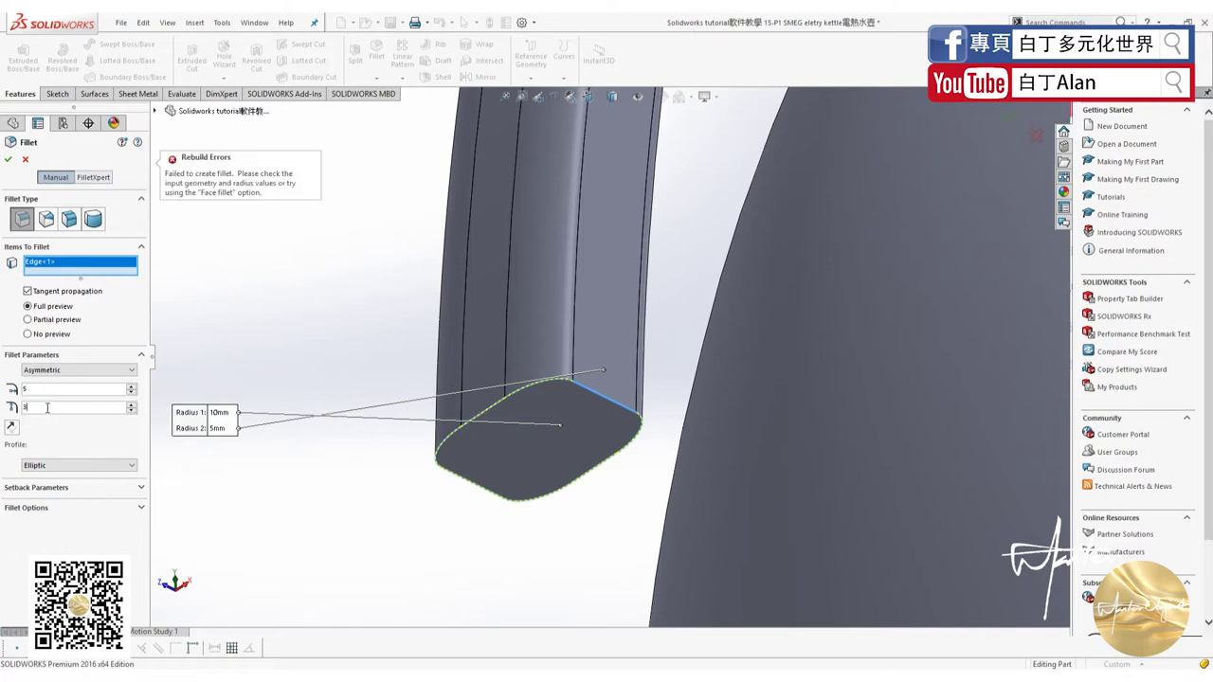
left_click(62, 371)
left_click(58, 380)
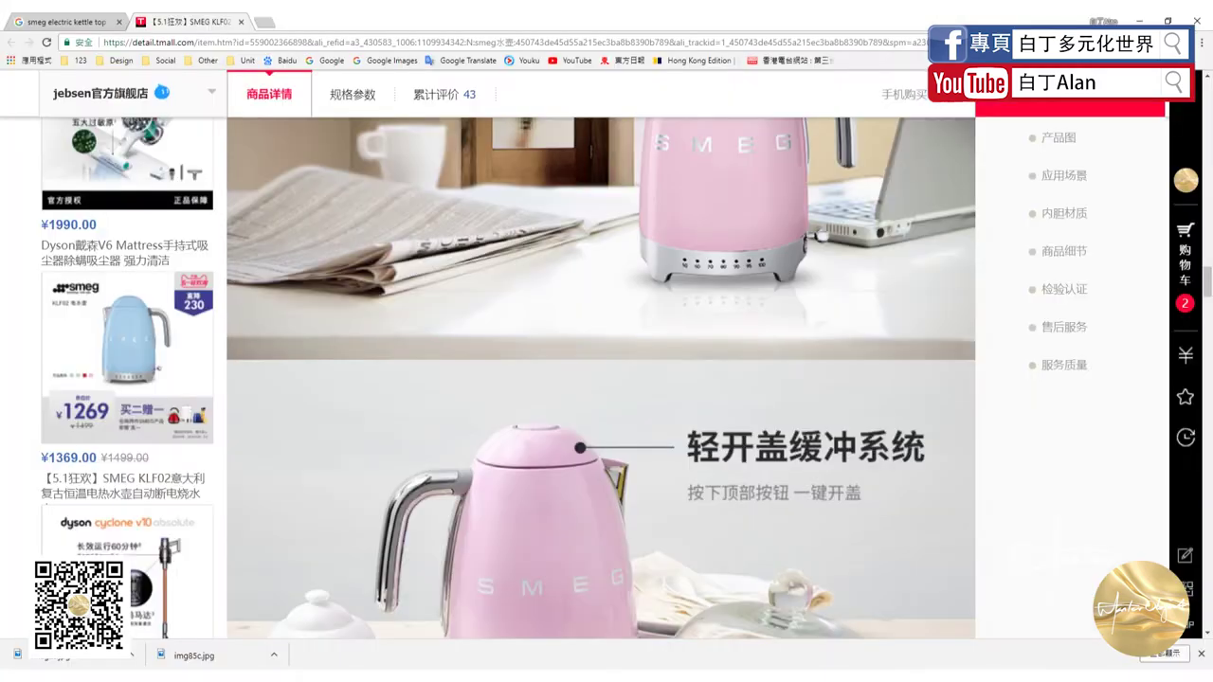
scroll(454, 517, "down", 3)
scroll(453, 516, "down", 2)
scroll(454, 516, "down", 3)
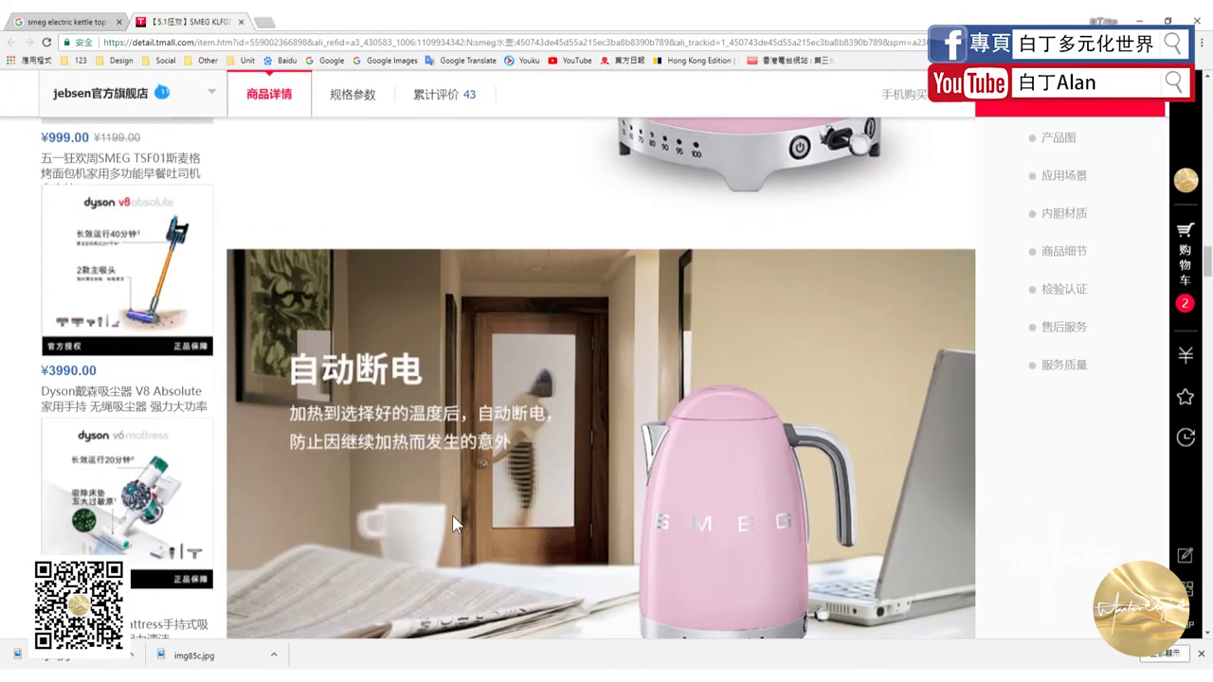
scroll(530, 507, "down", 2)
scroll(532, 500, "up", 2)
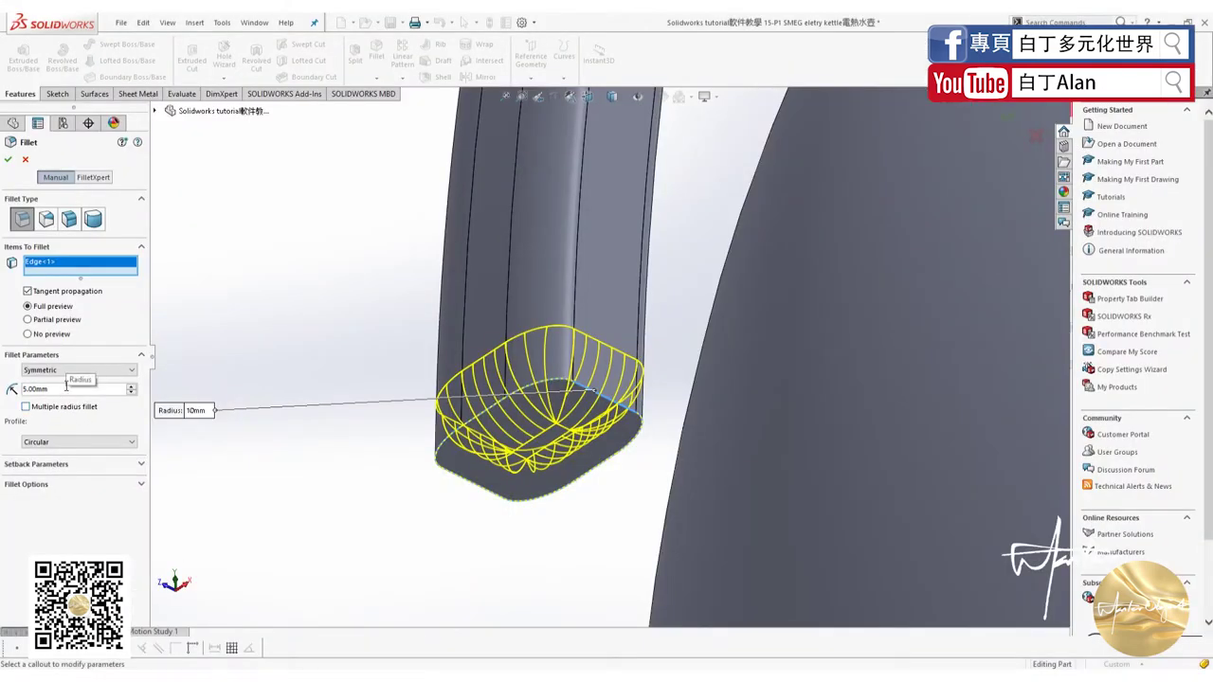
Apply the handle bottom-end fillet with a 3 mm radius.
double_click(66, 384)
type("3")
key("Return")
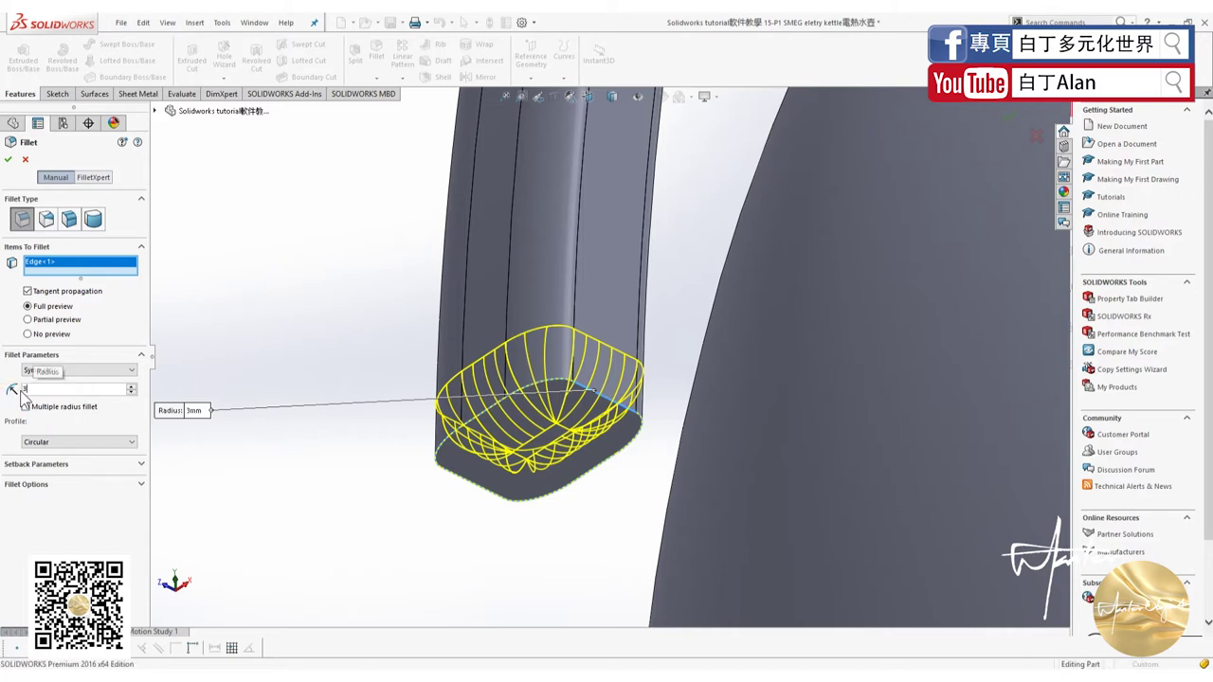
middle_click_drag(531, 426, 587, 379)
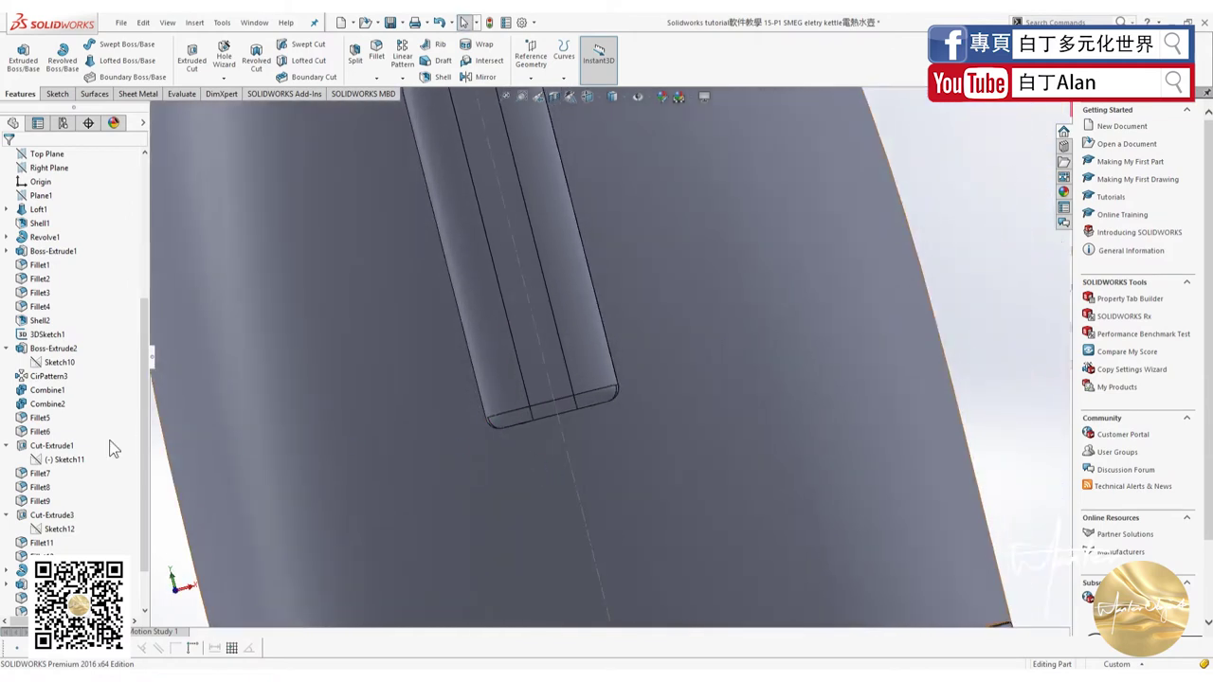
scroll(112, 448, "down", 2)
Edit Fillet17 to increase its radius to 4 mm.
right_click(43, 598)
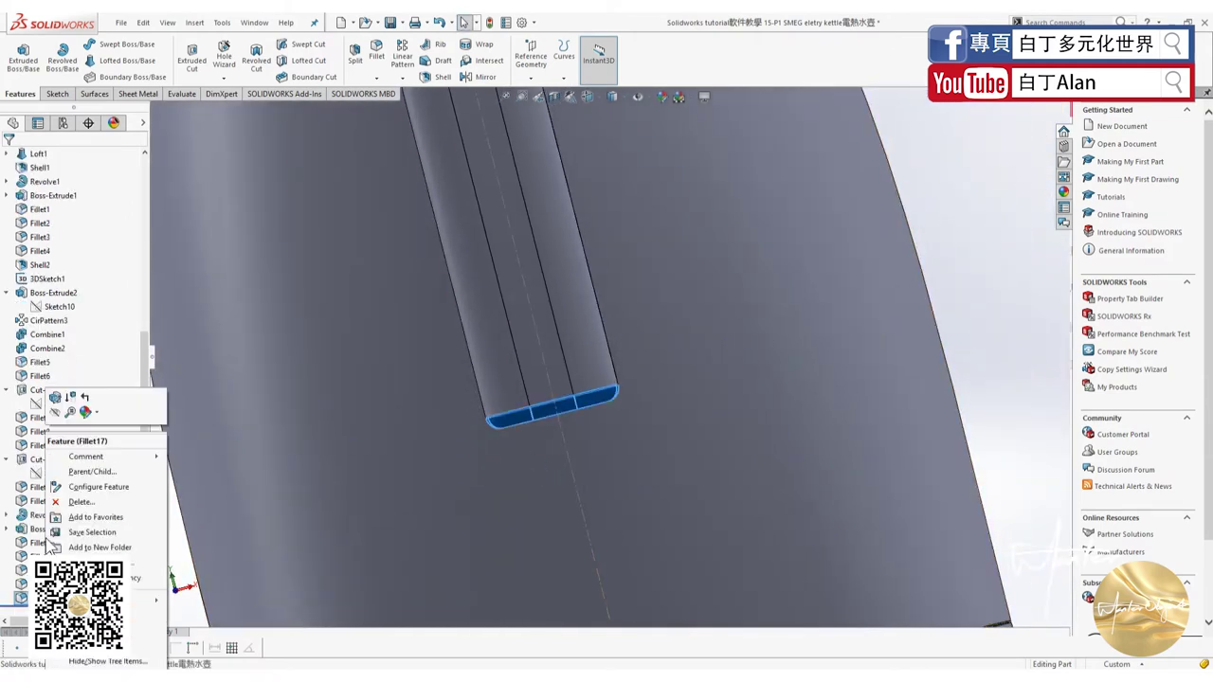
left_click(55, 414)
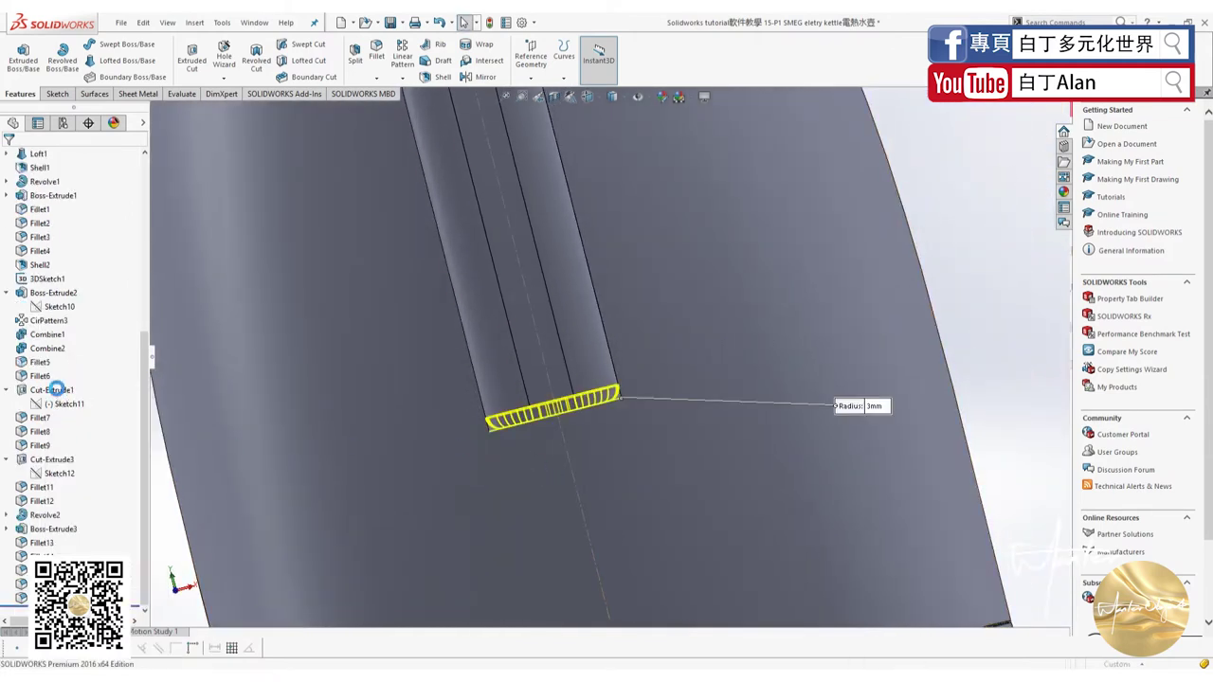
type("4")
key("Return")
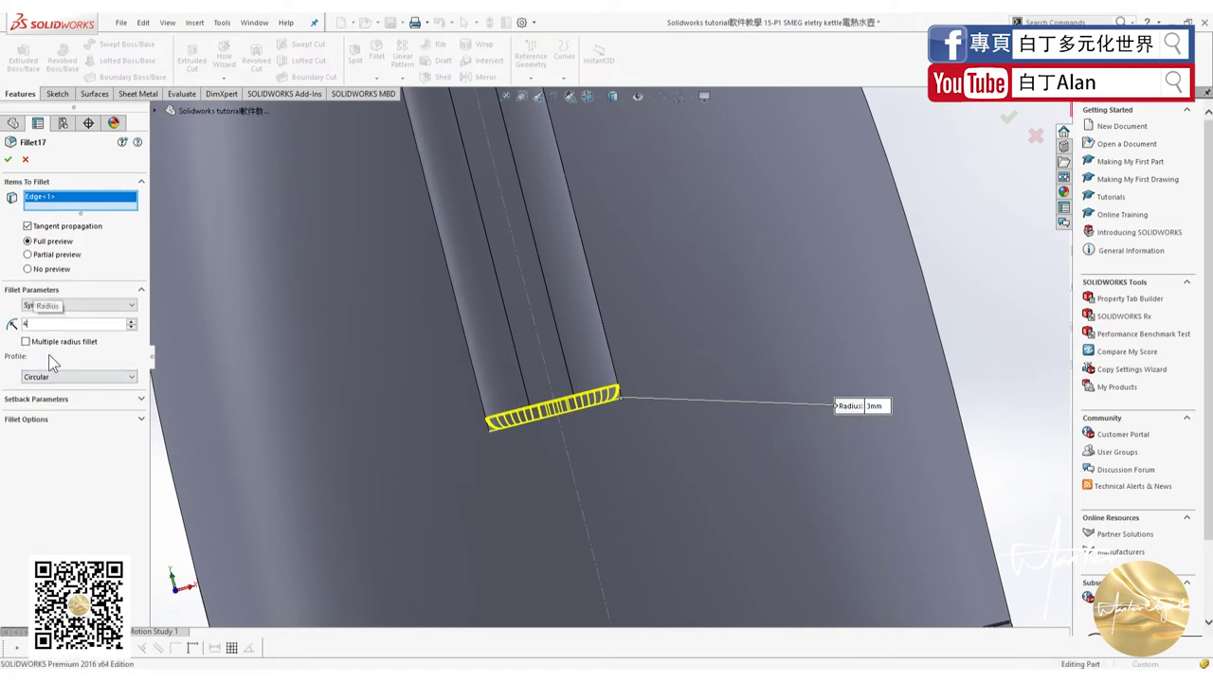
mouse_move(398, 360)
middle_mouse_down()
mouse_move(467, 358)
mouse_move(528, 405)
middle_mouse_up()
scroll(529, 405, "up", 5)
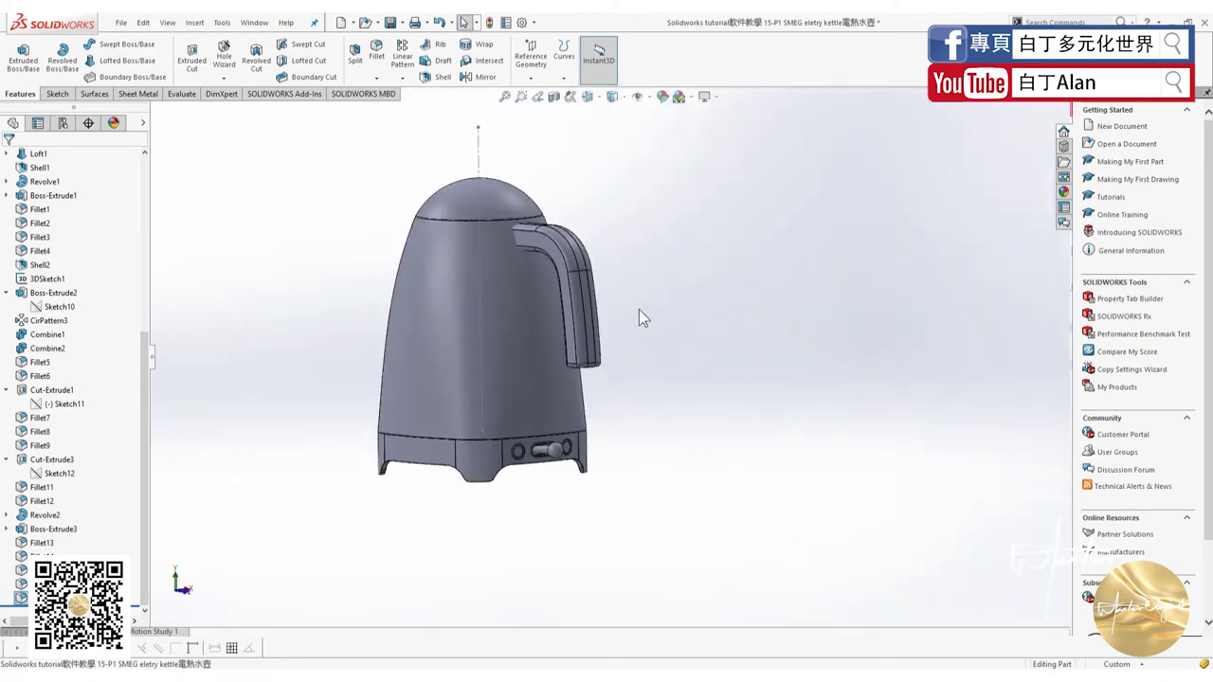
Edit Fillet17, trying a 5 mm radius and then settling on 6 mm.
middle_click_drag(639, 319, 670, 349)
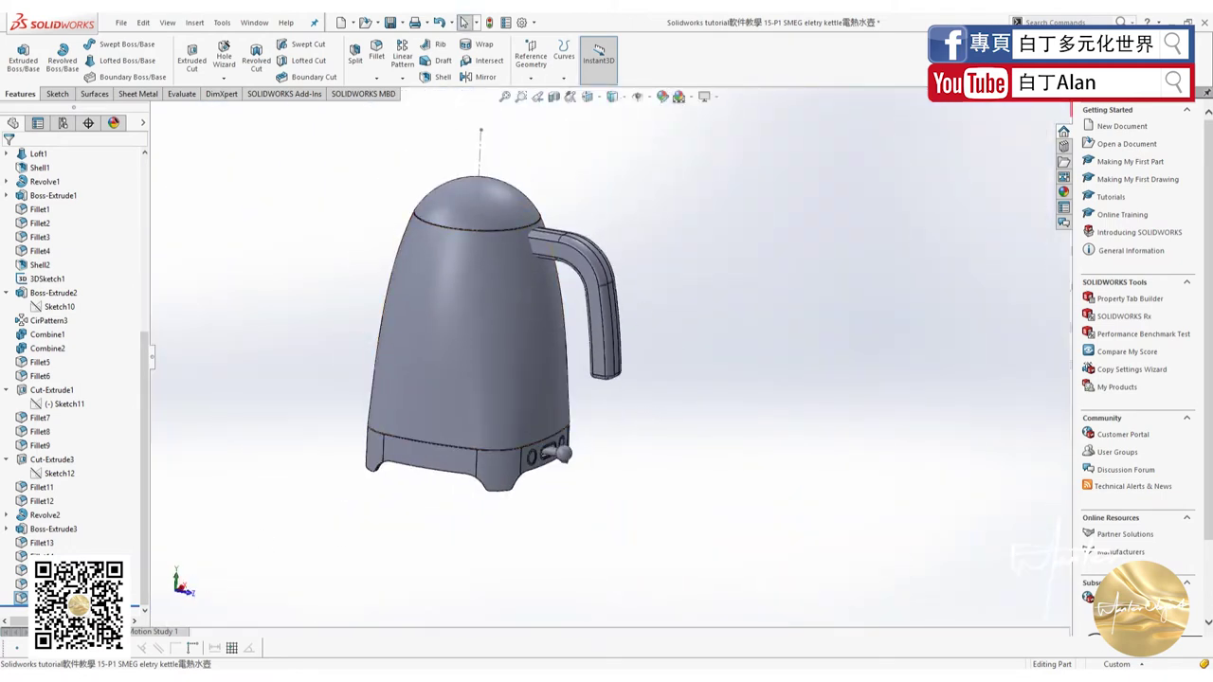
right_click(52, 389)
left_click(62, 396)
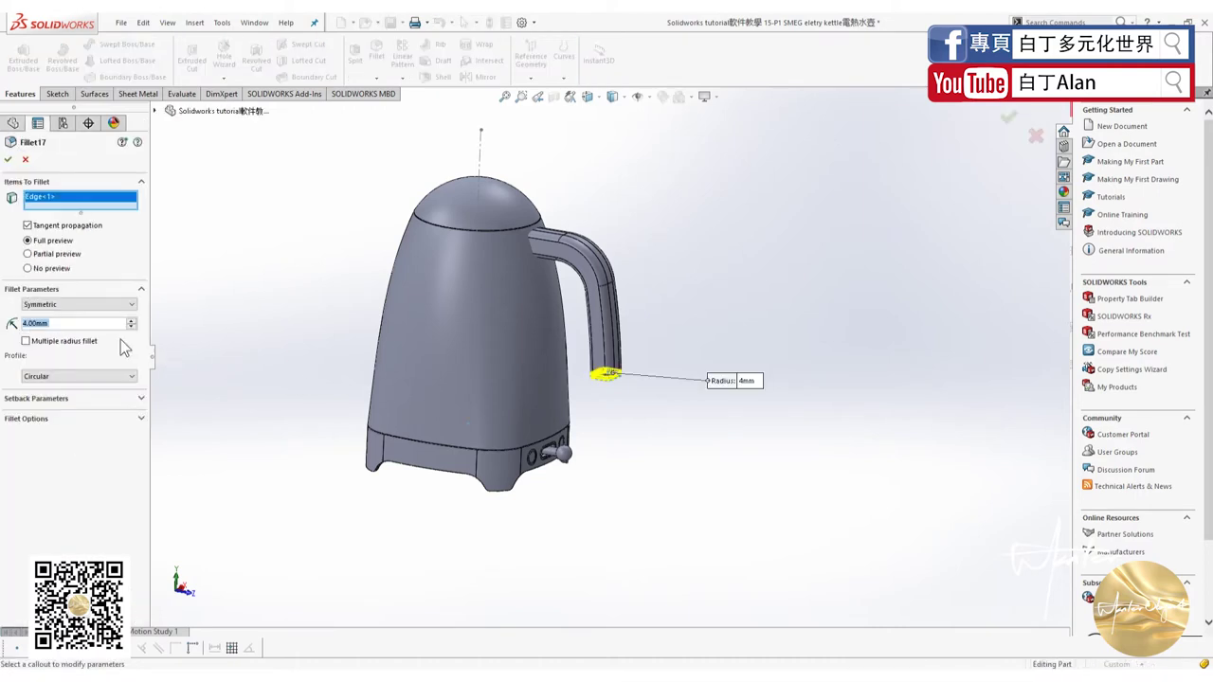
type("5")
left_click(55, 328)
scroll(696, 422, "down", 2)
scroll(701, 424, "down", 2)
scroll(702, 425, "down", 2)
scroll(691, 417, "down", 1)
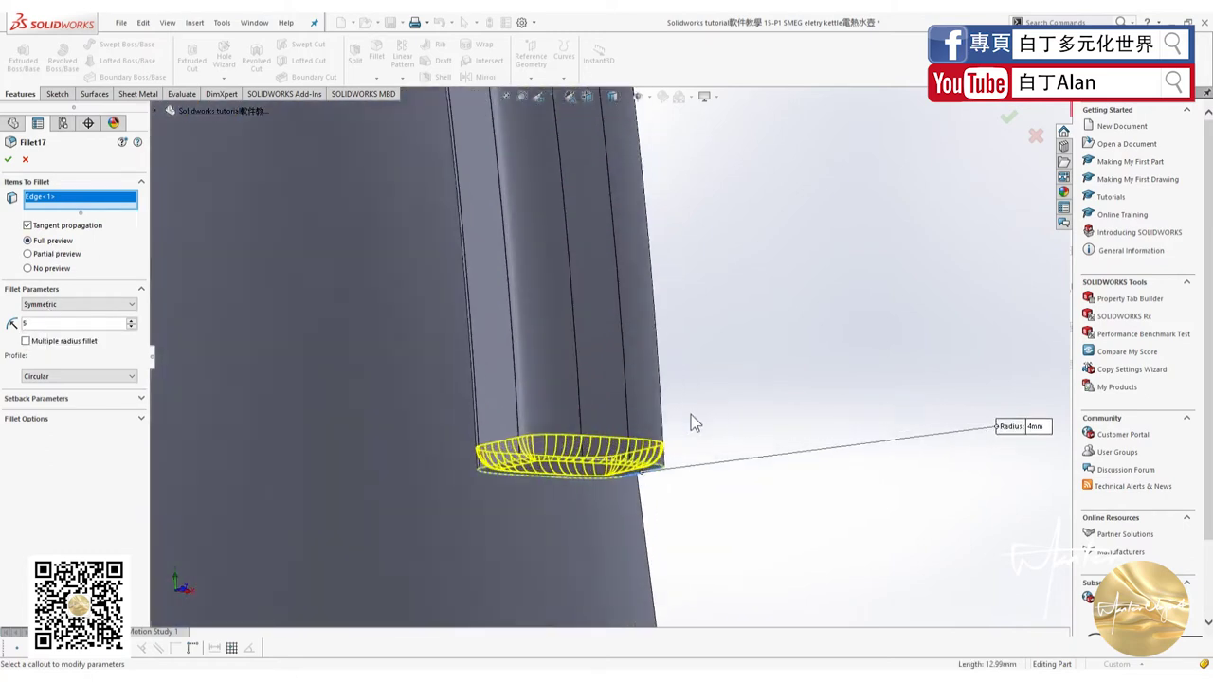
scroll(691, 423, "down", 1)
left_click(1049, 430)
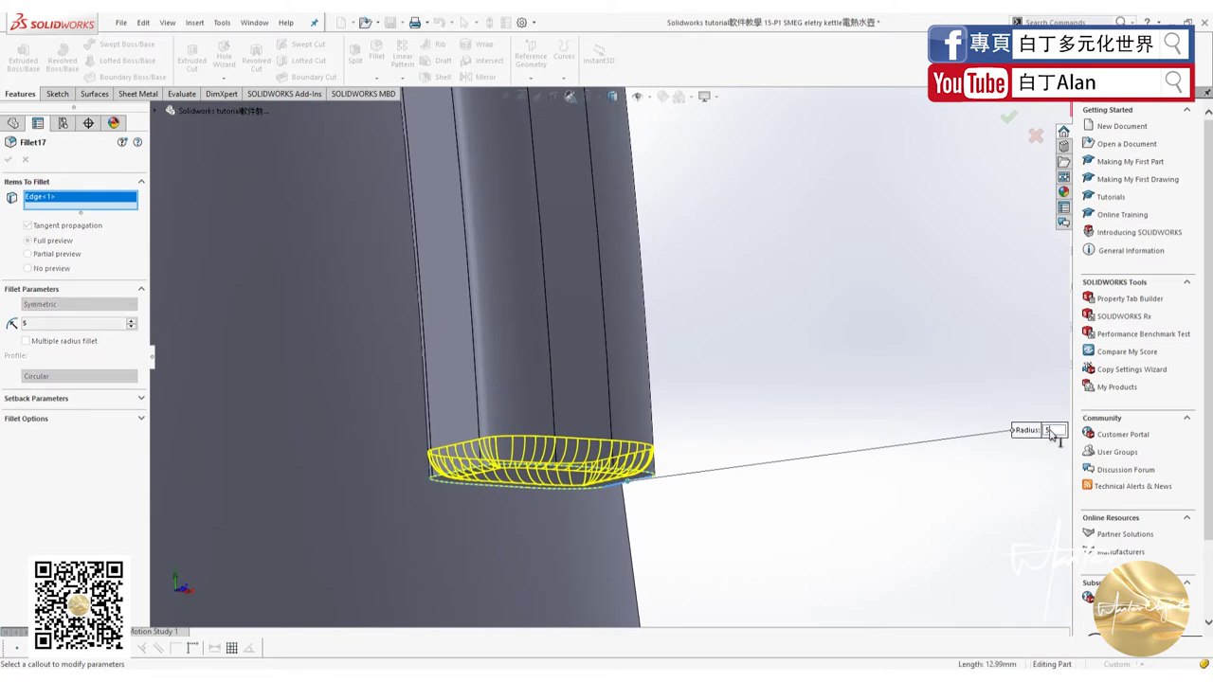
key("Return")
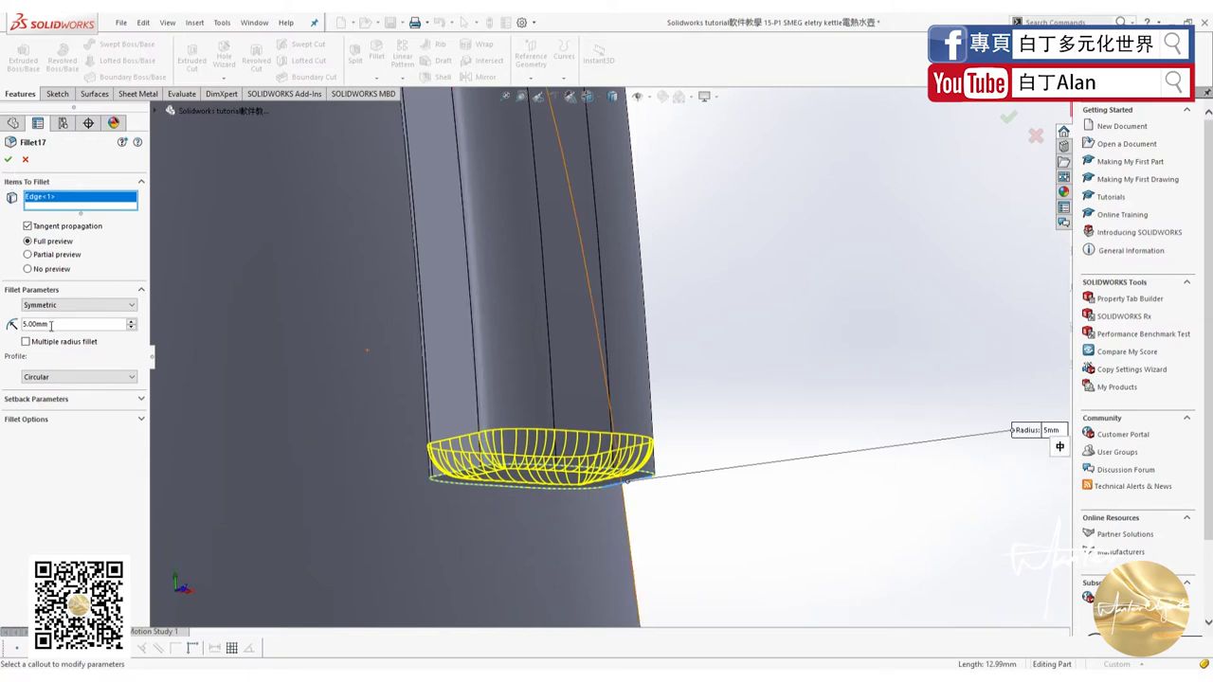
left_click_drag(52, 324, 9, 338)
type("6")
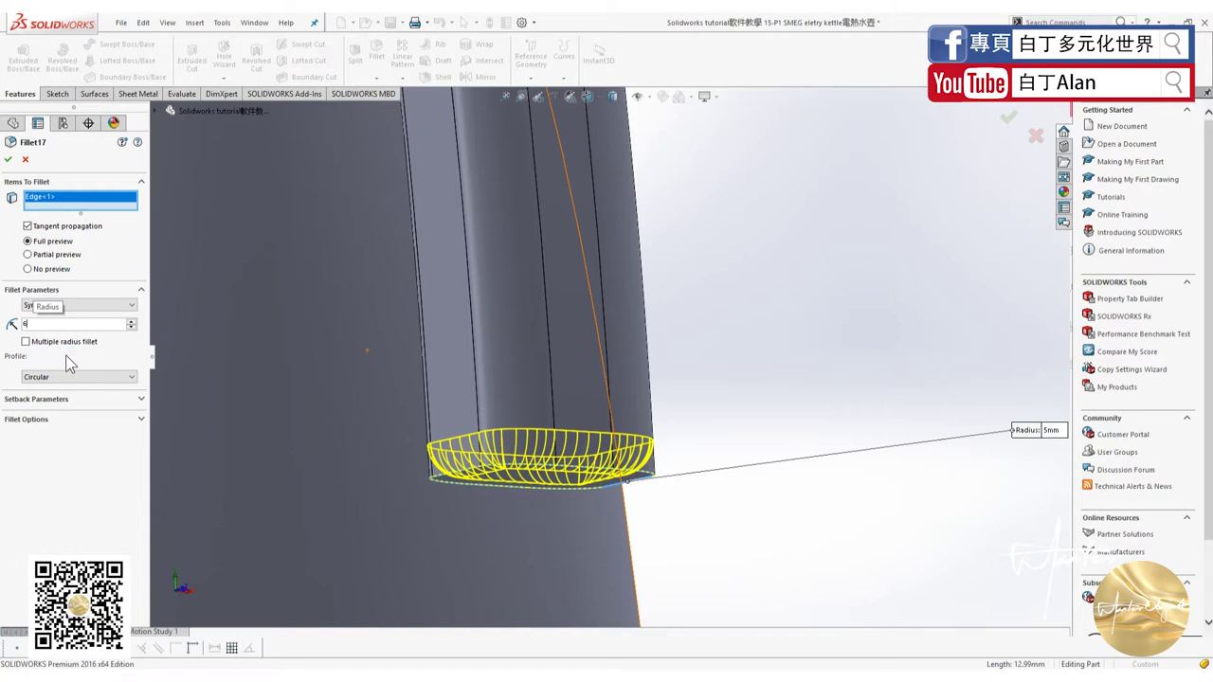
key("Return")
Inspect the rounded handle end from several angles and compare it with the reference kettle photo.
middle_click_drag(515, 402, 569, 370)
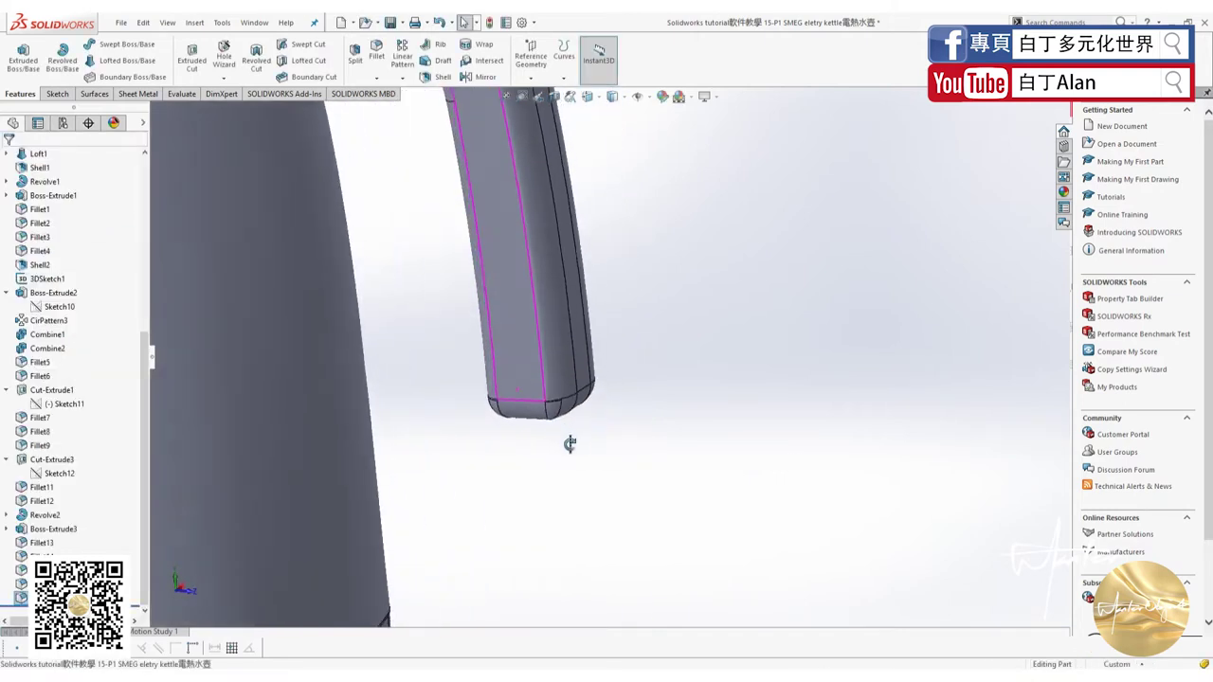
left_click(554, 414)
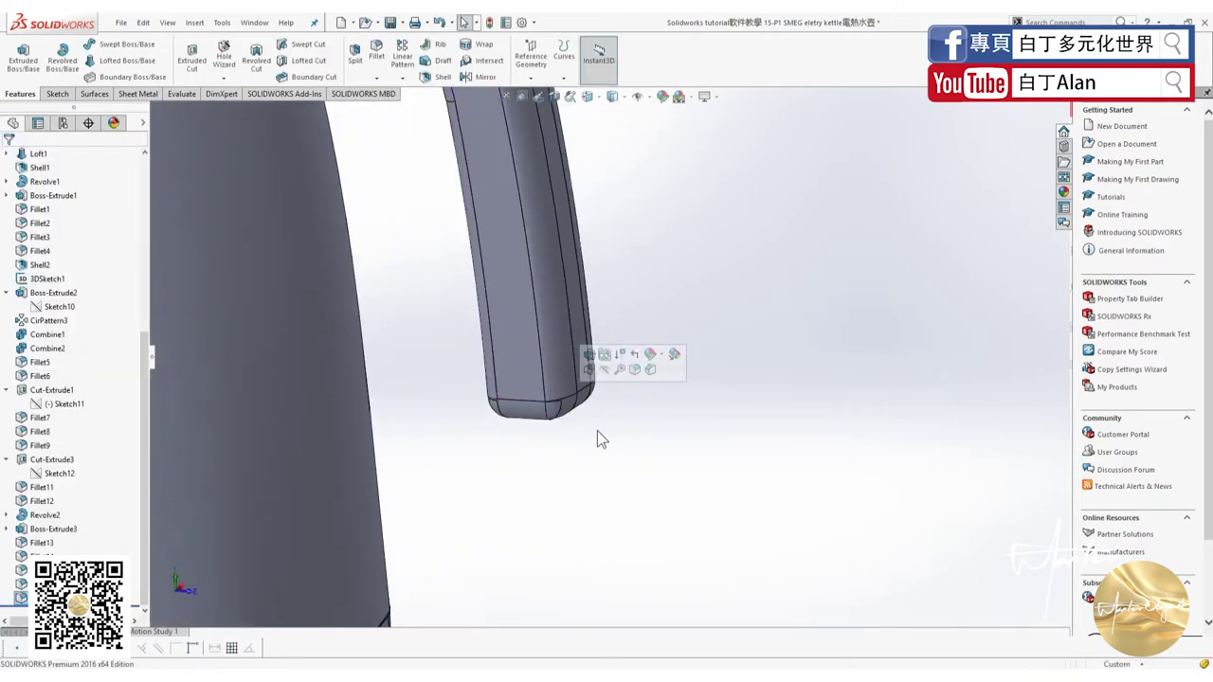
mouse_move(598, 436)
middle_mouse_down()
mouse_move(593, 381)
mouse_move(384, 244)
middle_mouse_up()
scroll(594, 381, "down", 5)
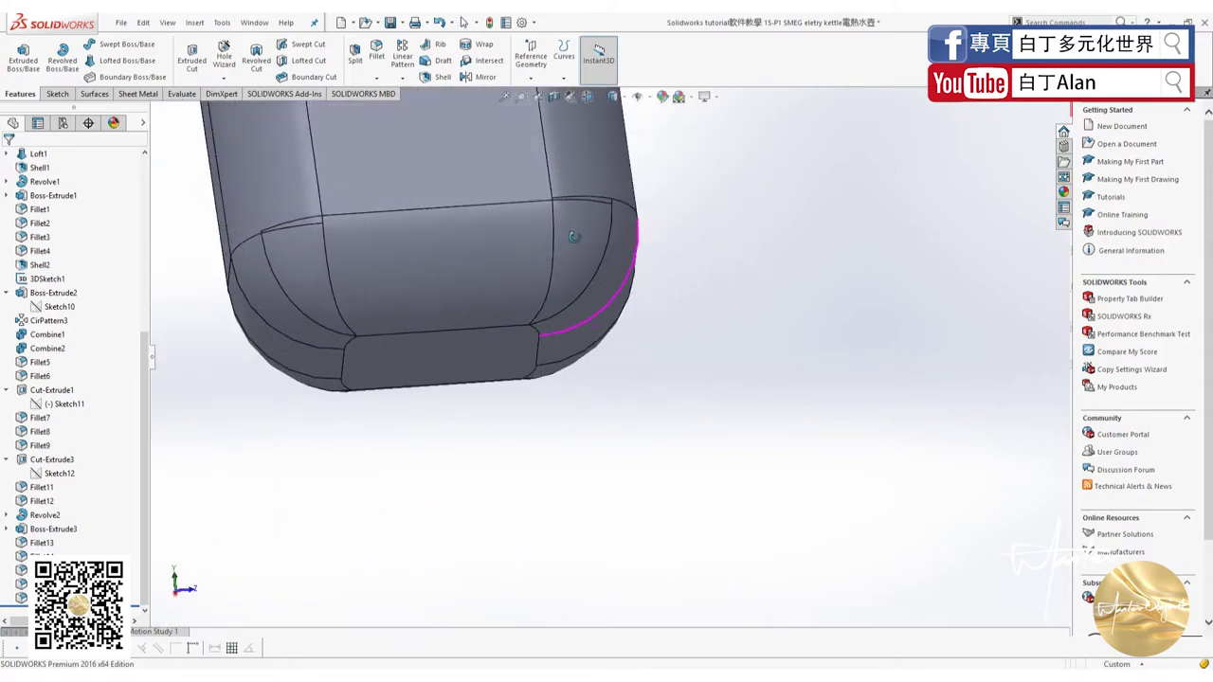
left_click(309, 247)
scroll(520, 469, "up", 3)
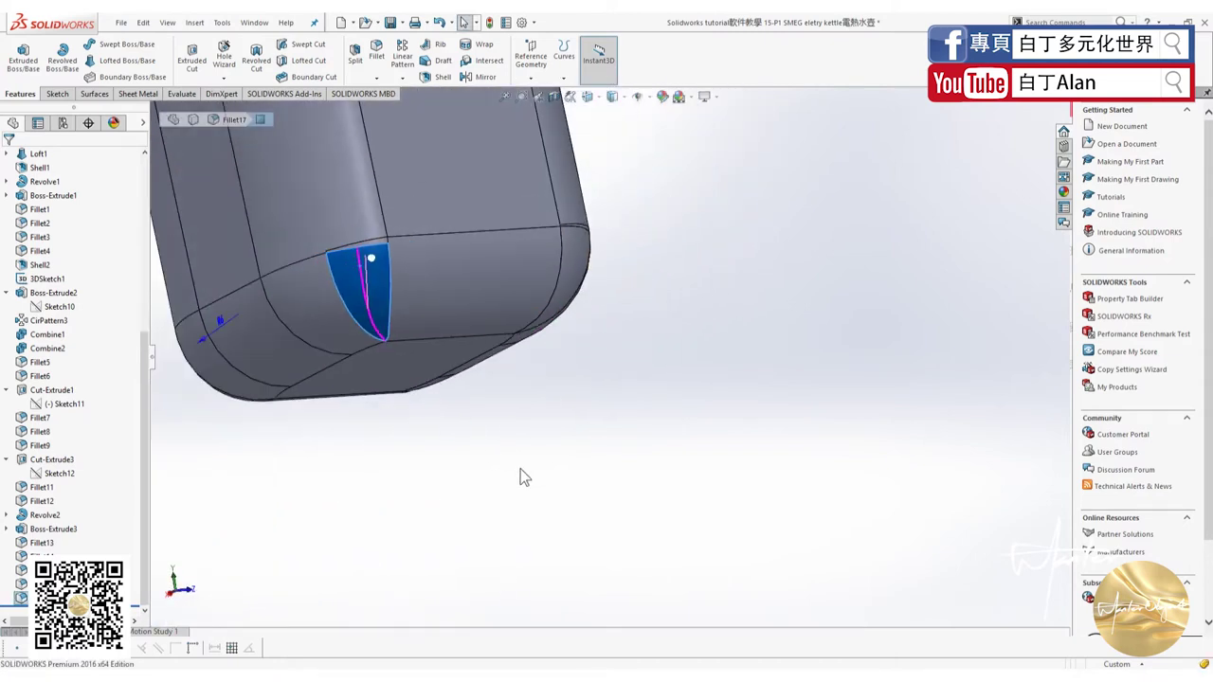
mouse_move(520, 469)
middle_mouse_down()
mouse_move(628, 418)
mouse_move(636, 328)
mouse_move(597, 319)
middle_mouse_up()
scroll(644, 425, "up", 5)
scroll(636, 328, "down", 3)
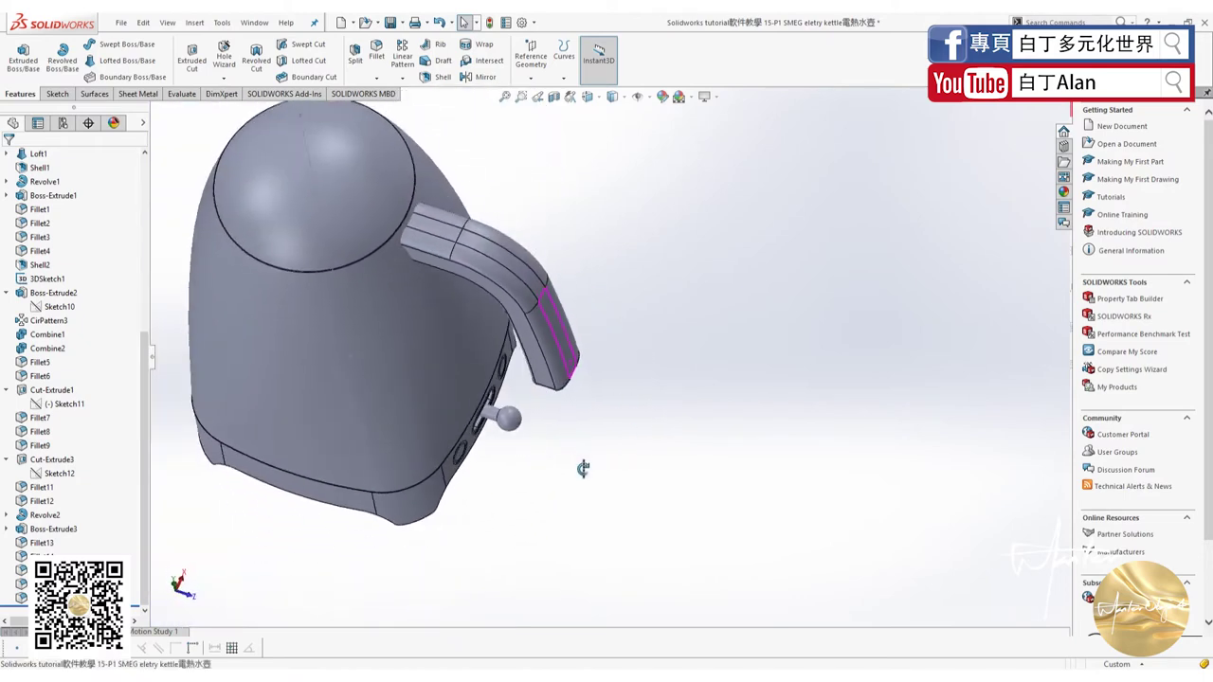
key("alt+Tab")
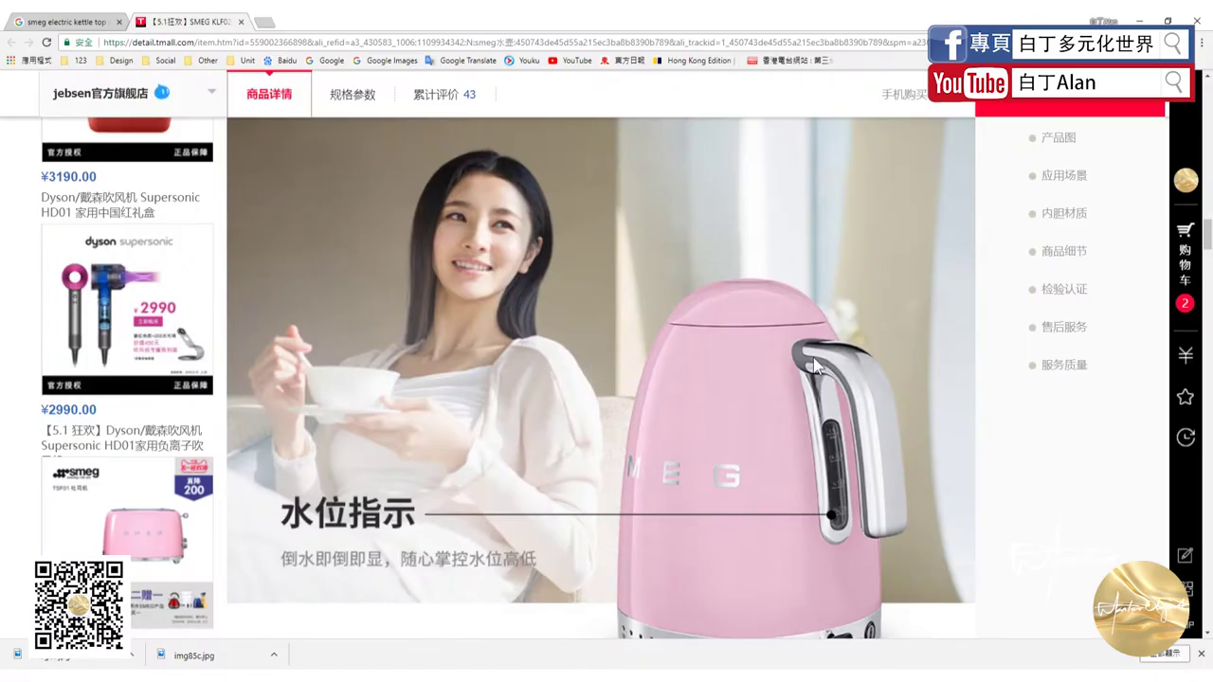
key("alt+Tab")
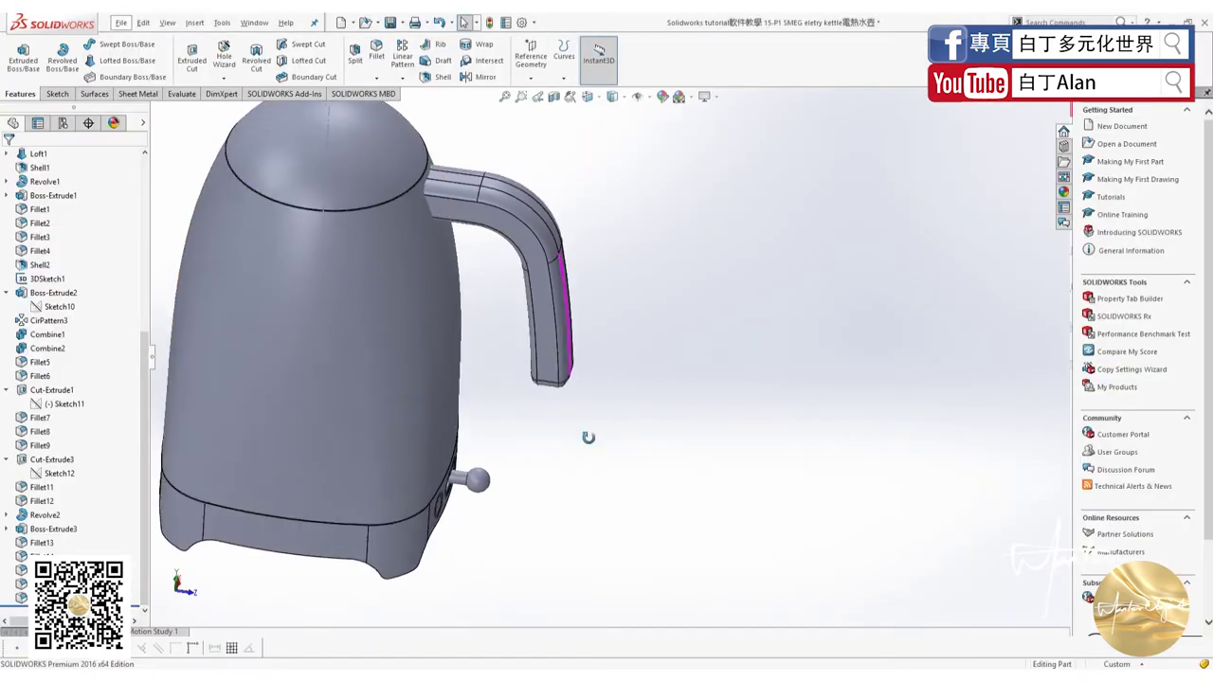
Hide the Fillet3 body in the Solid Bodies folder so only the grey kettle shows.
left_click(393, 320)
middle_click_drag(393, 327, 459, 327)
scroll(460, 326, "up", 2)
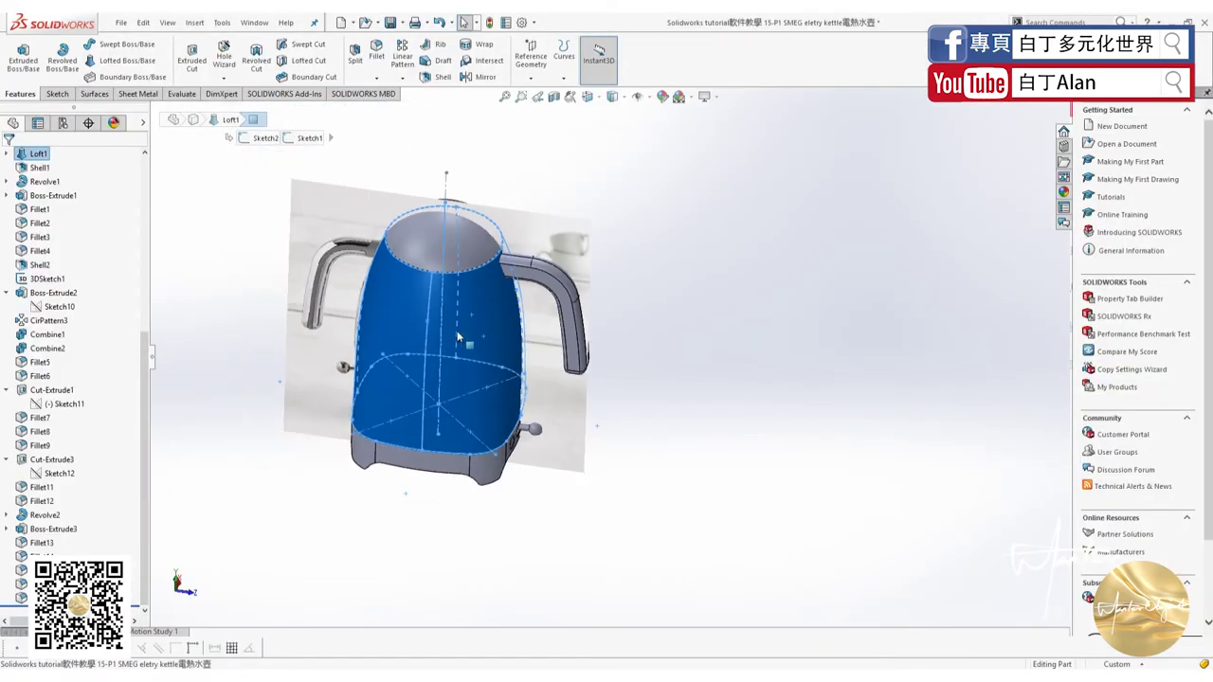
scroll(460, 327, "down", 3)
scroll(460, 329, "down", 2)
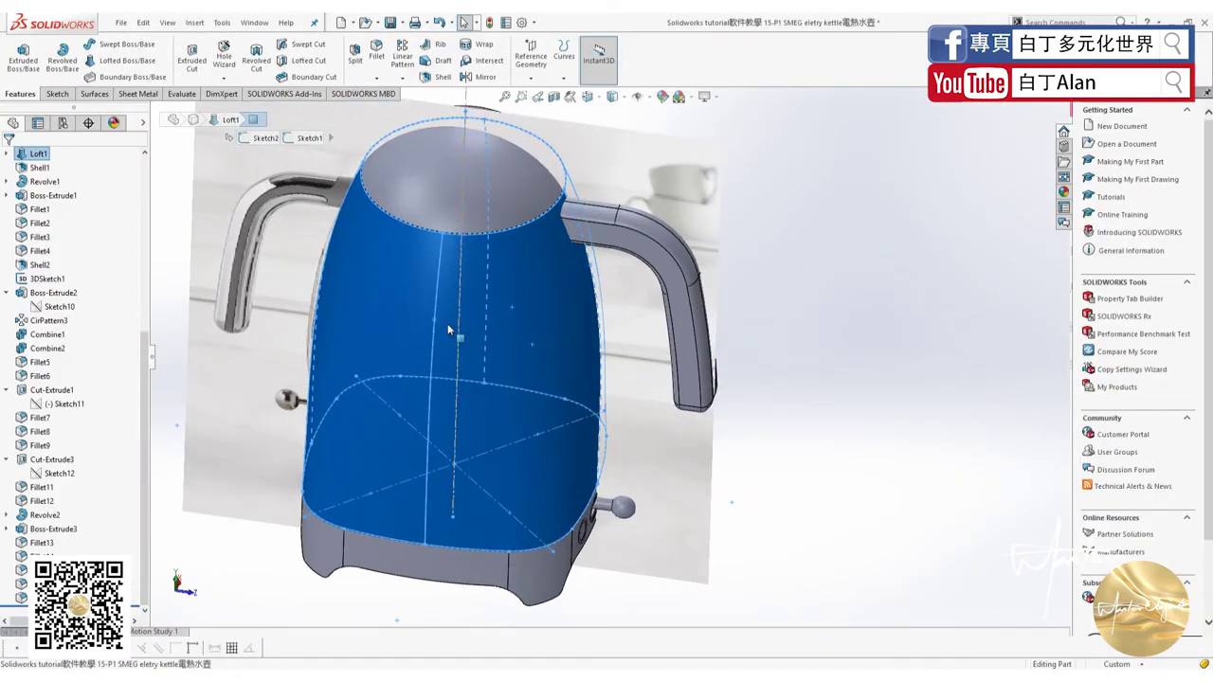
scroll(71, 241, "up", 5)
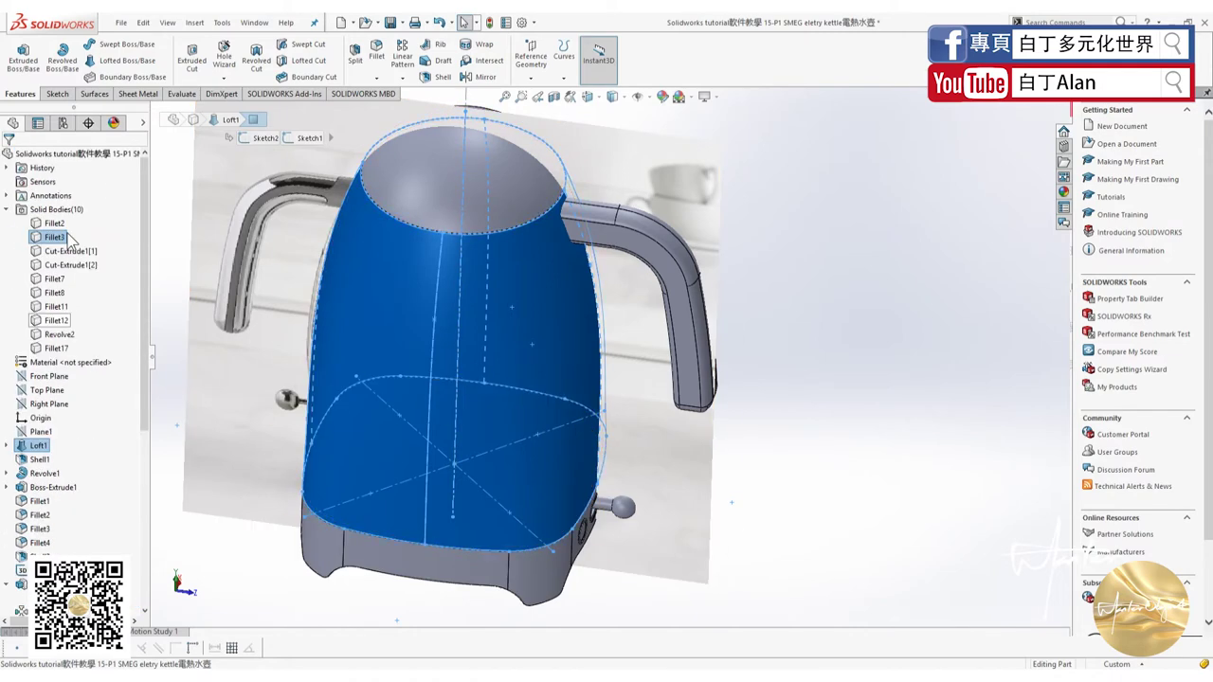
right_click(52, 252)
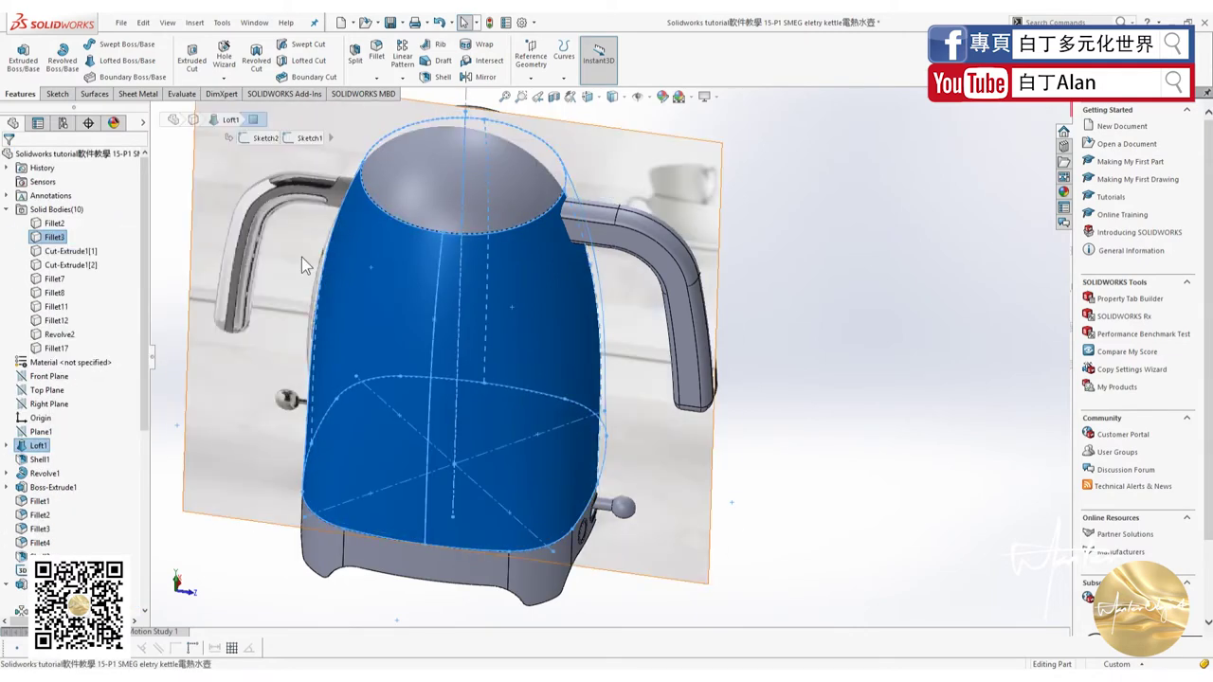
right_click(52, 238)
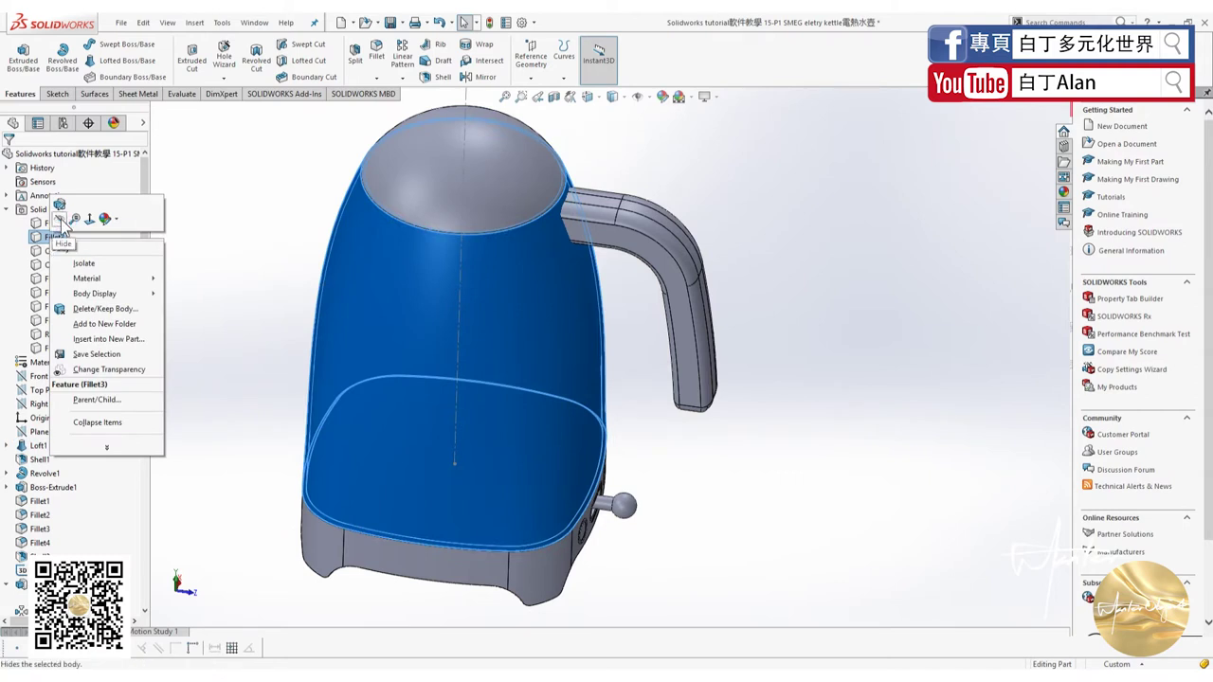
left_click(61, 220)
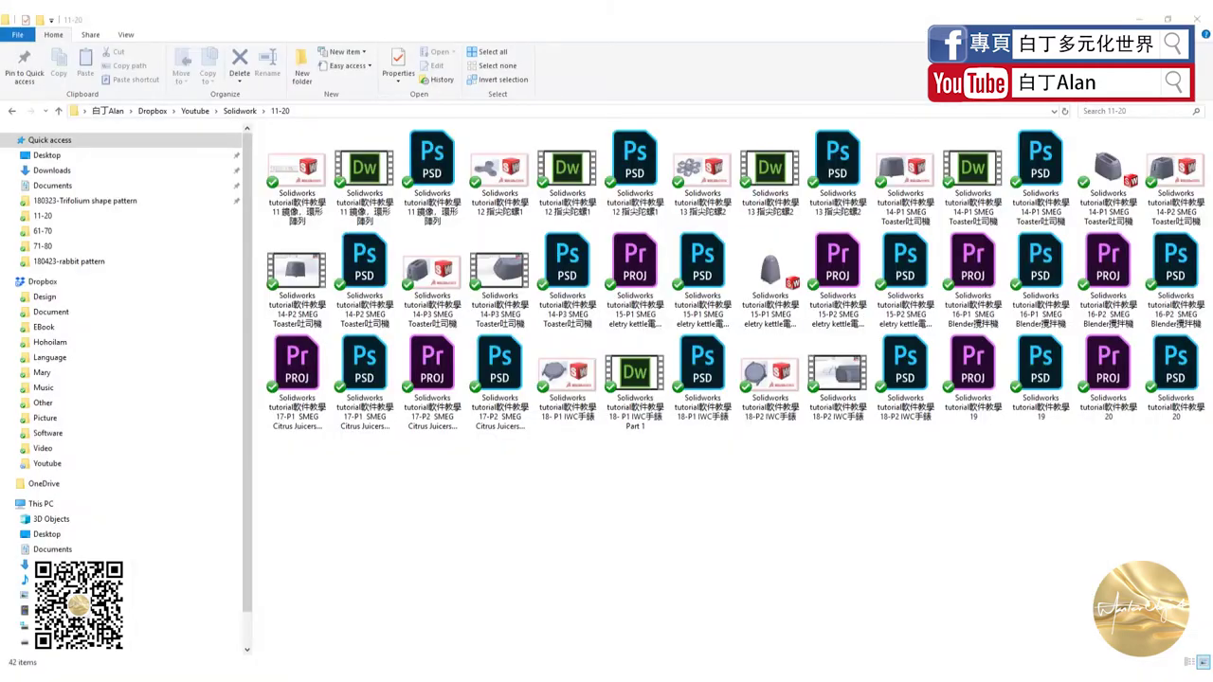
Paste the SMEG kettle part onto the desktop and rename the copy 123.
left_click(769, 280)
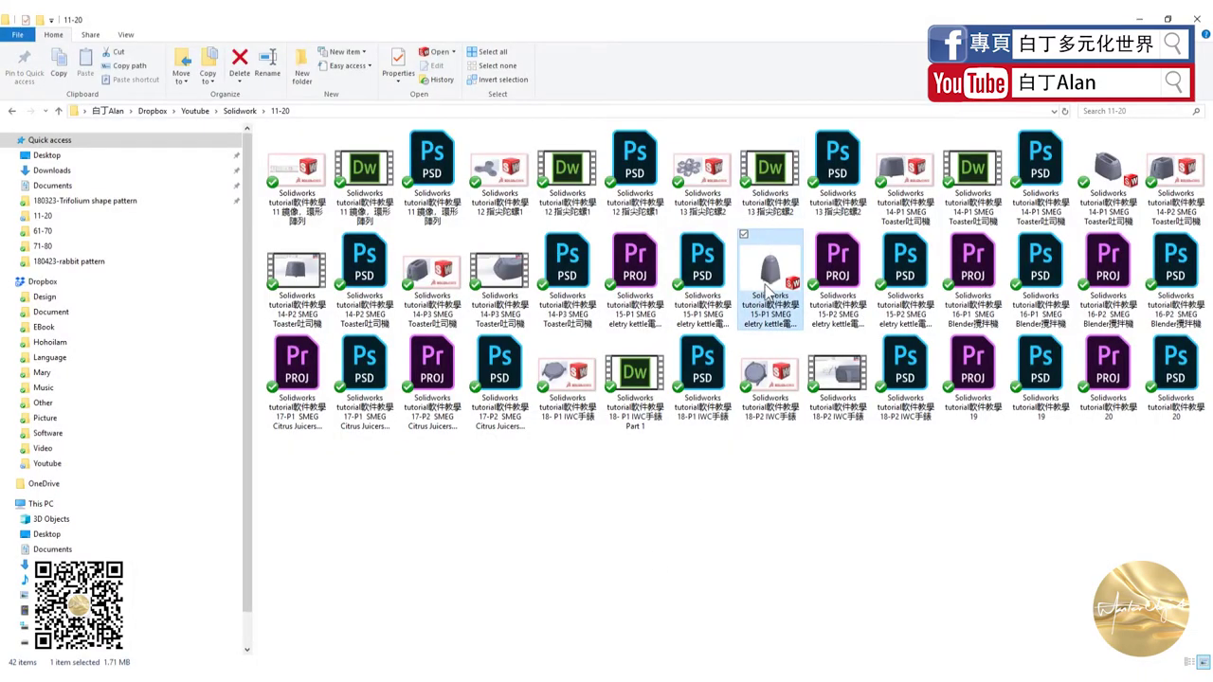
key("super+d")
key("ctrl+v")
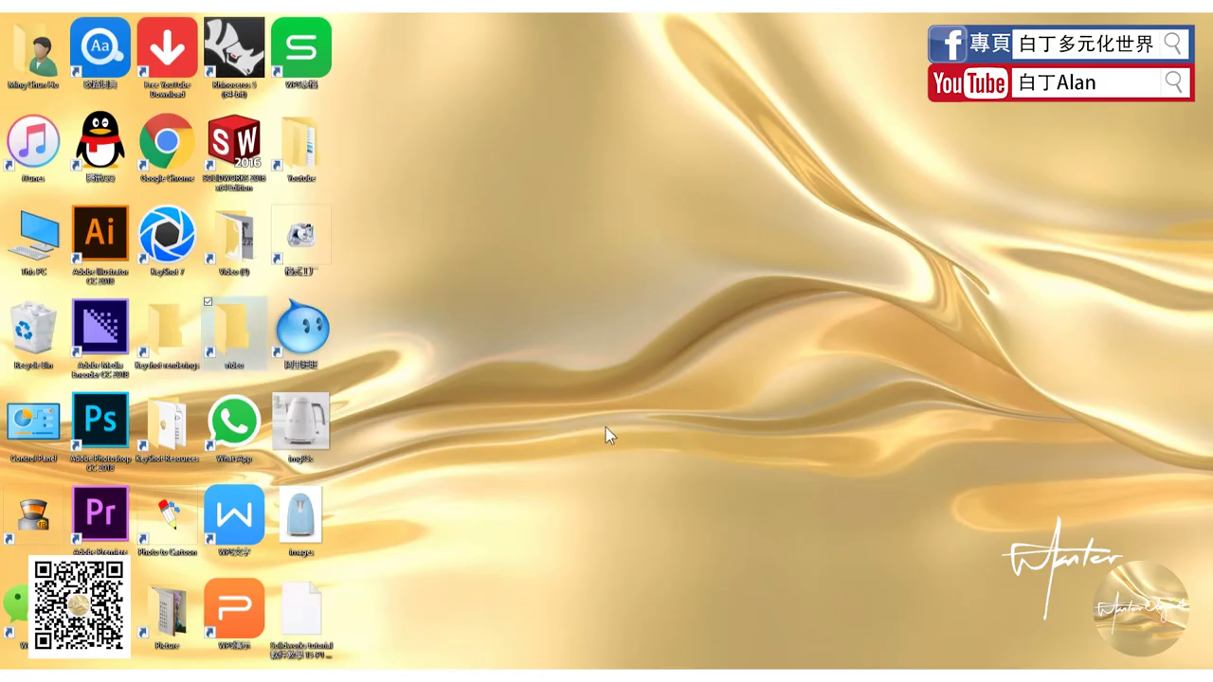
left_click(314, 652)
left_click(300, 664)
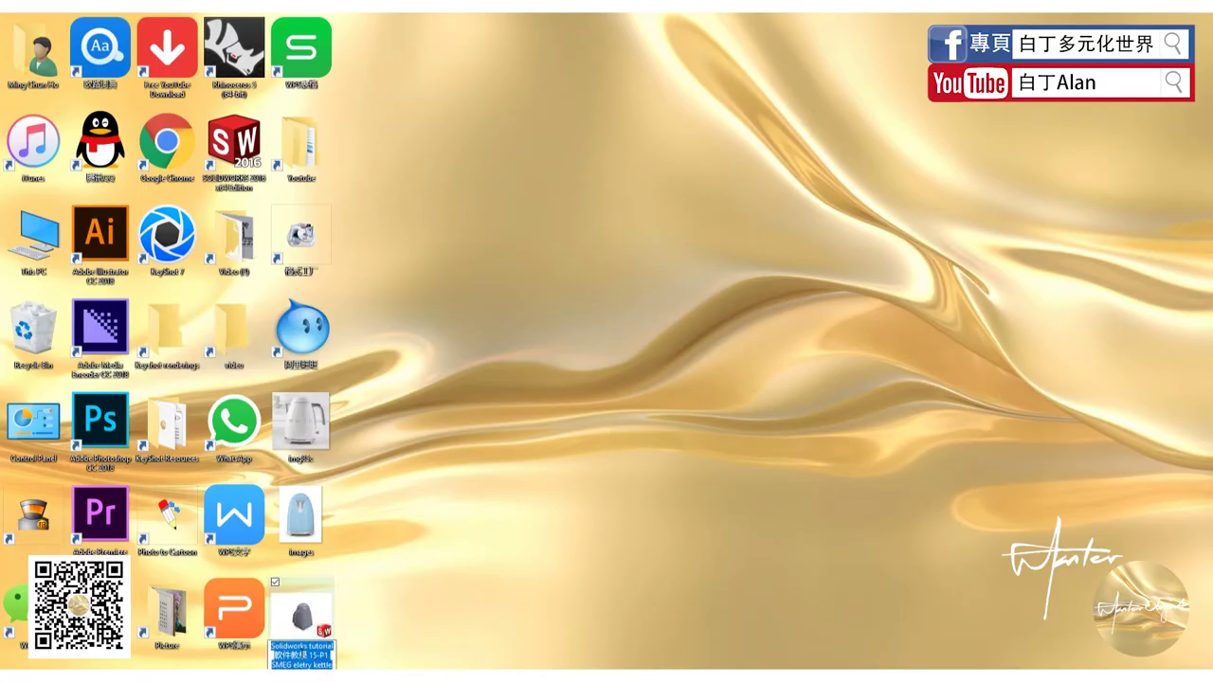
type("123")
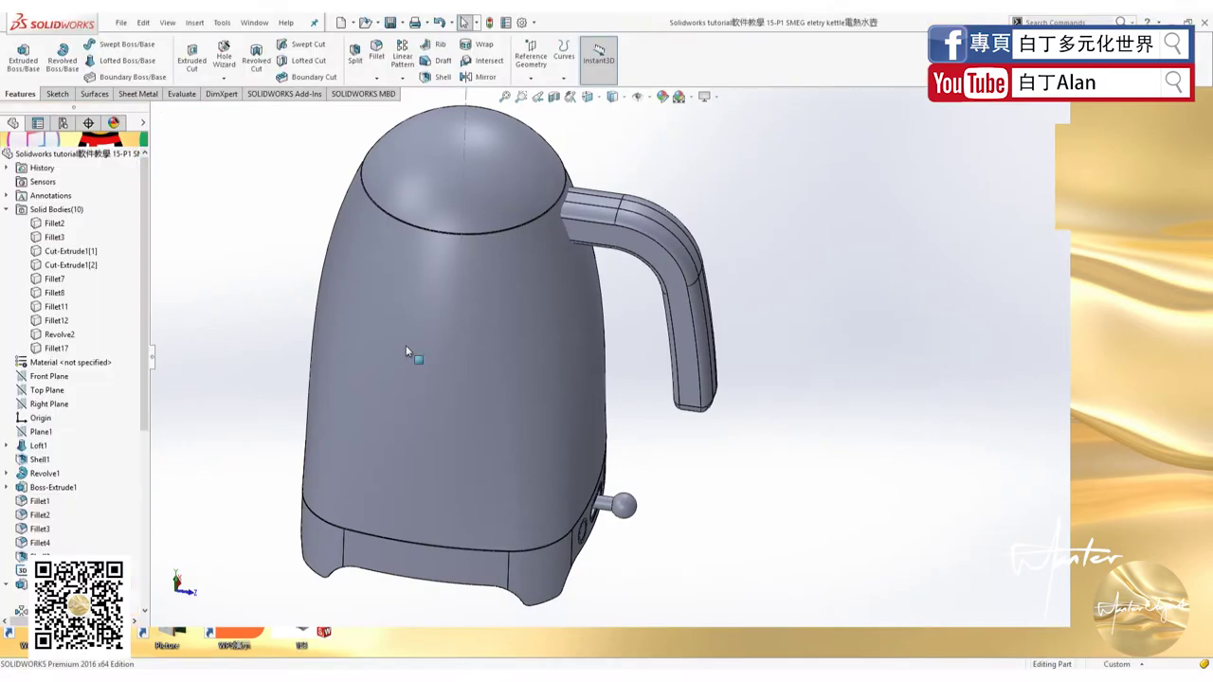
Hide the main kettle body in the original model, then open the 123 file.
left_click(405, 345)
right_click(55, 238)
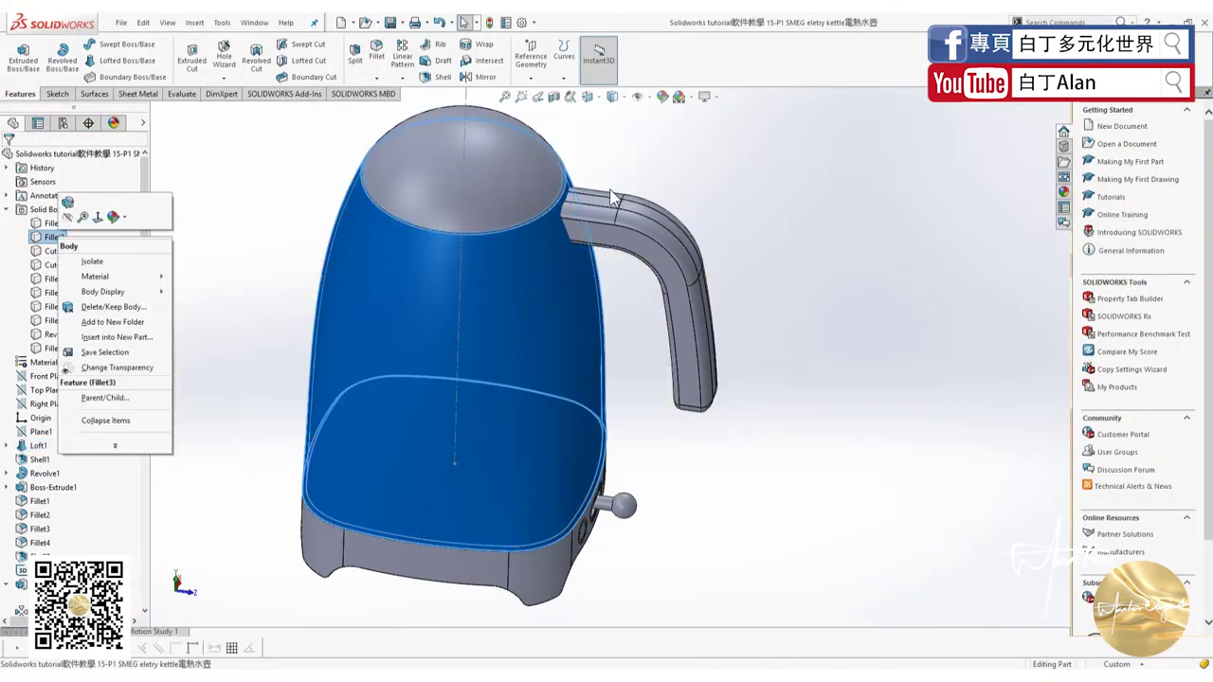
left_click(68, 202)
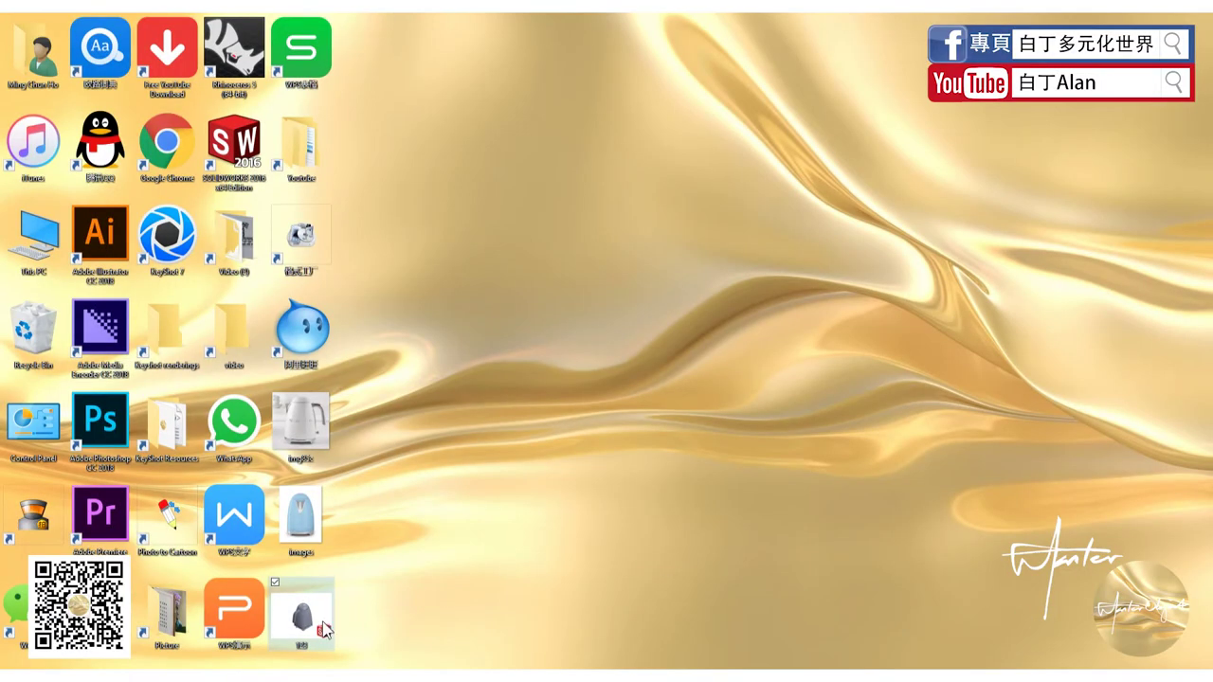
double_click(319, 623)
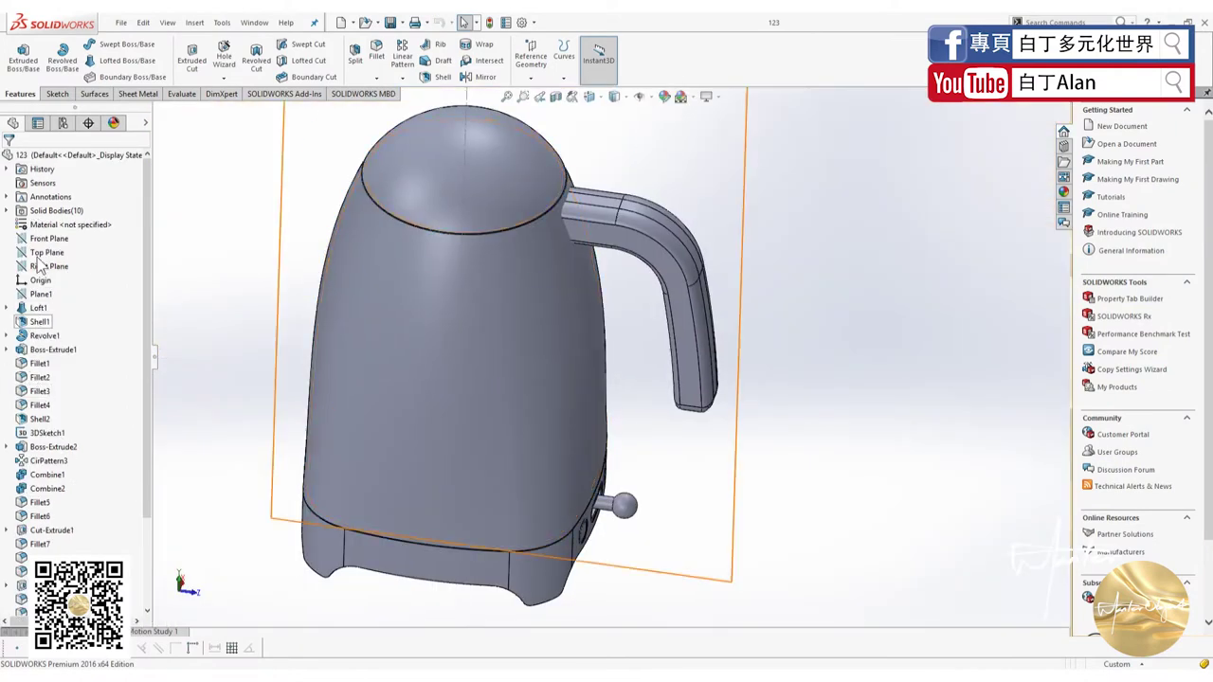
Delete every feature from Shell1 to the end of part 123, keeping Loft1, and save.
left_click(36, 323)
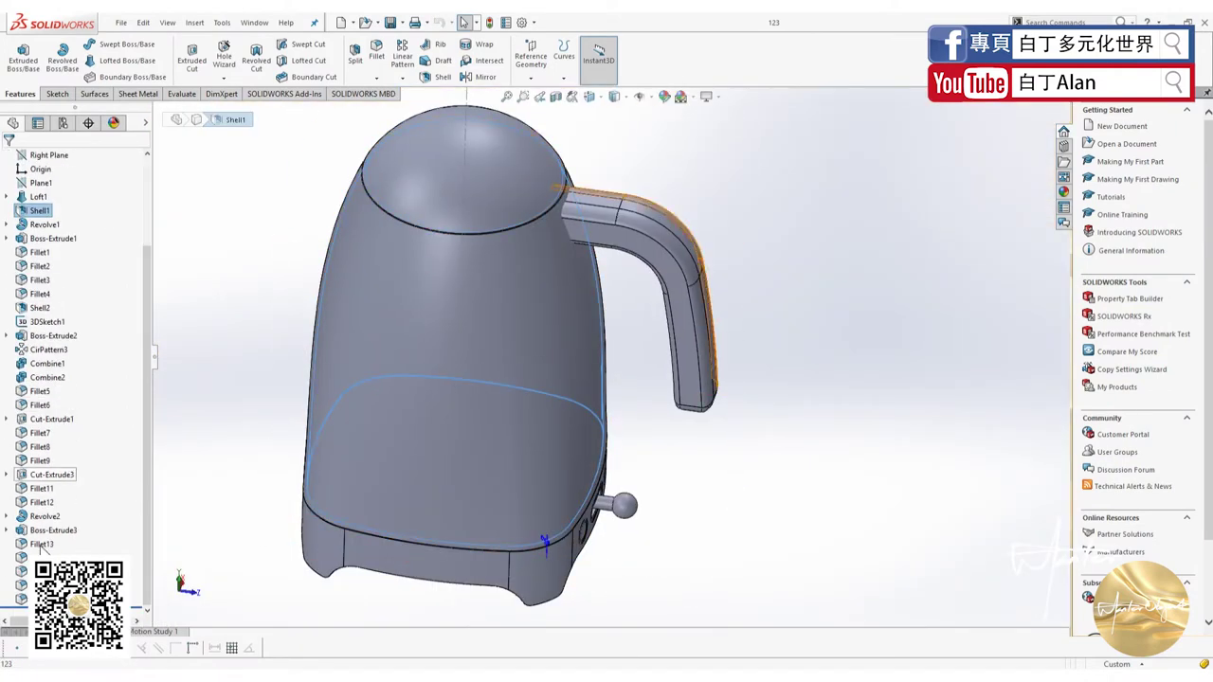
left_click(43, 597, "shift")
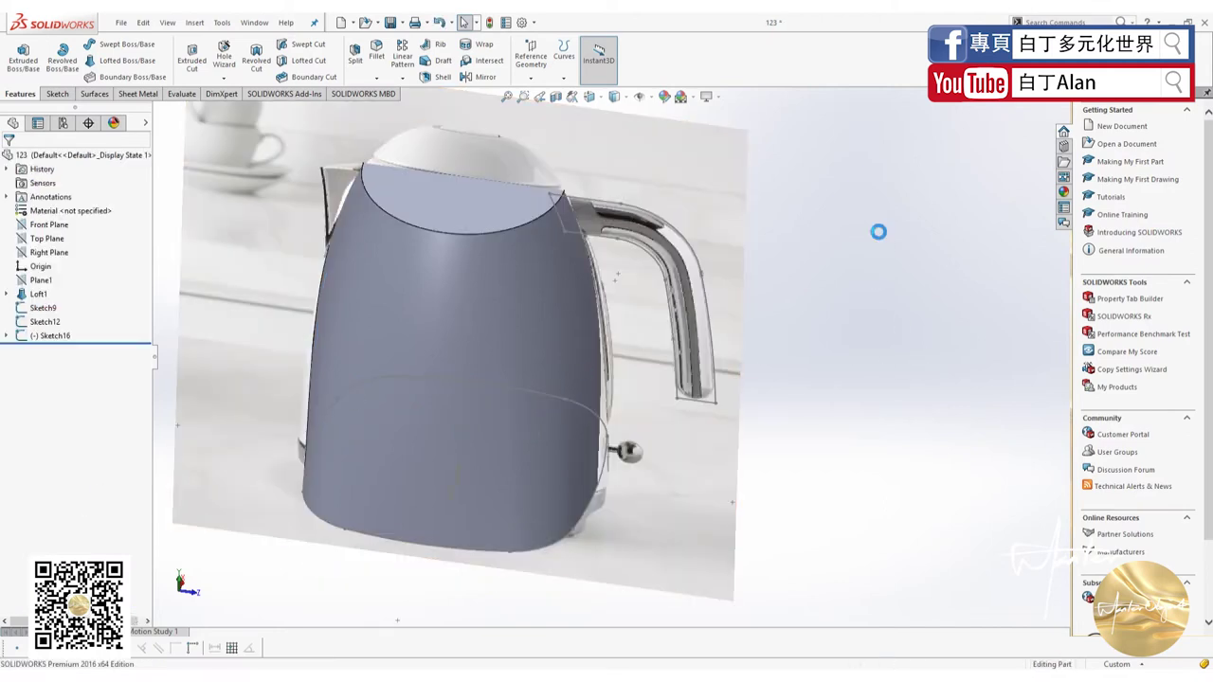
key("ctrl+s")
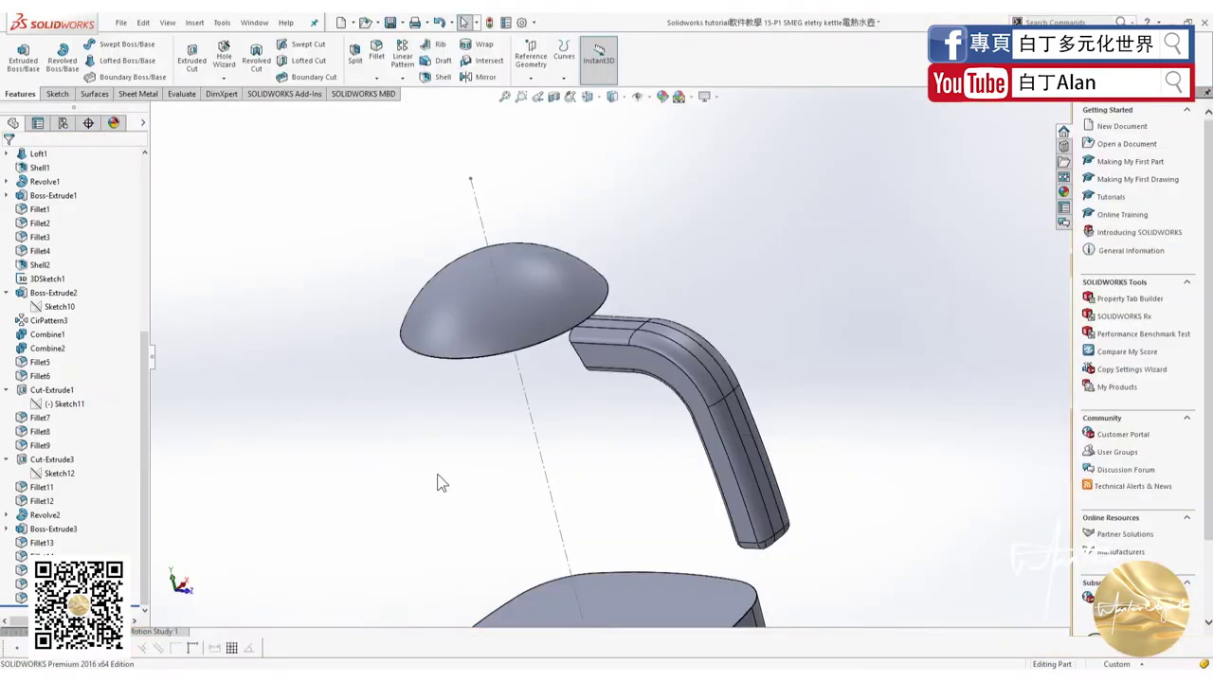
Insert part 123 into the kettle model as a derived part, placed at its original position.
left_click_drag(323, 640, 436, 484)
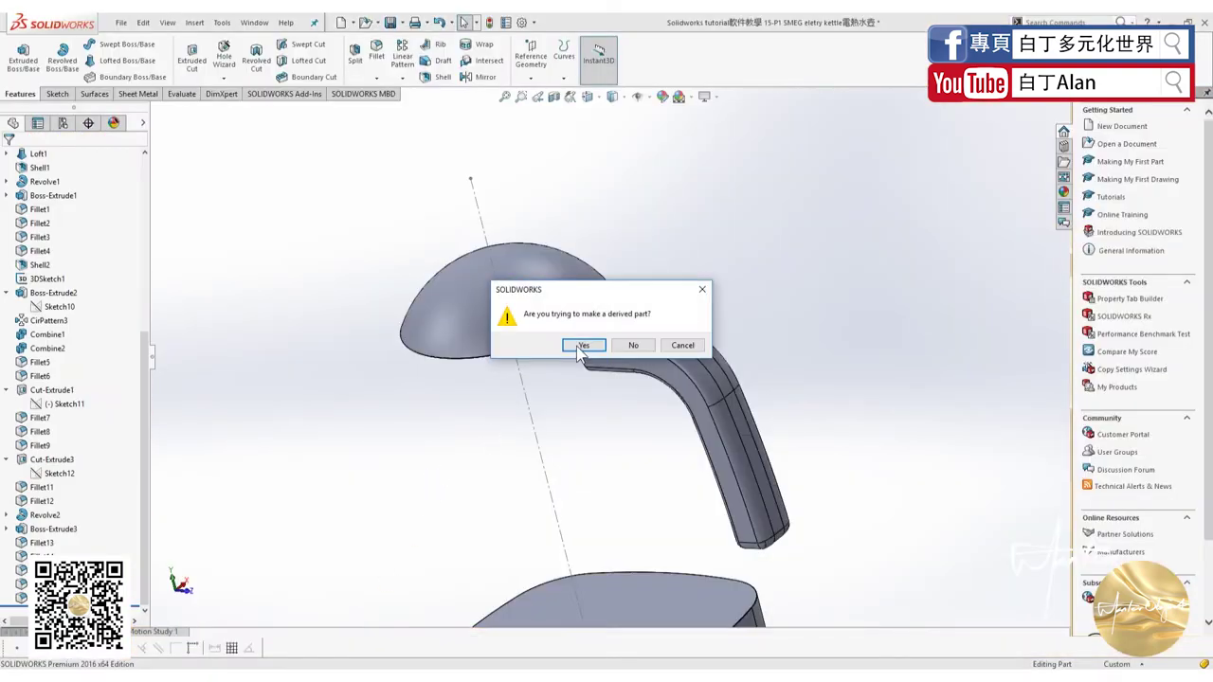
left_click(581, 346)
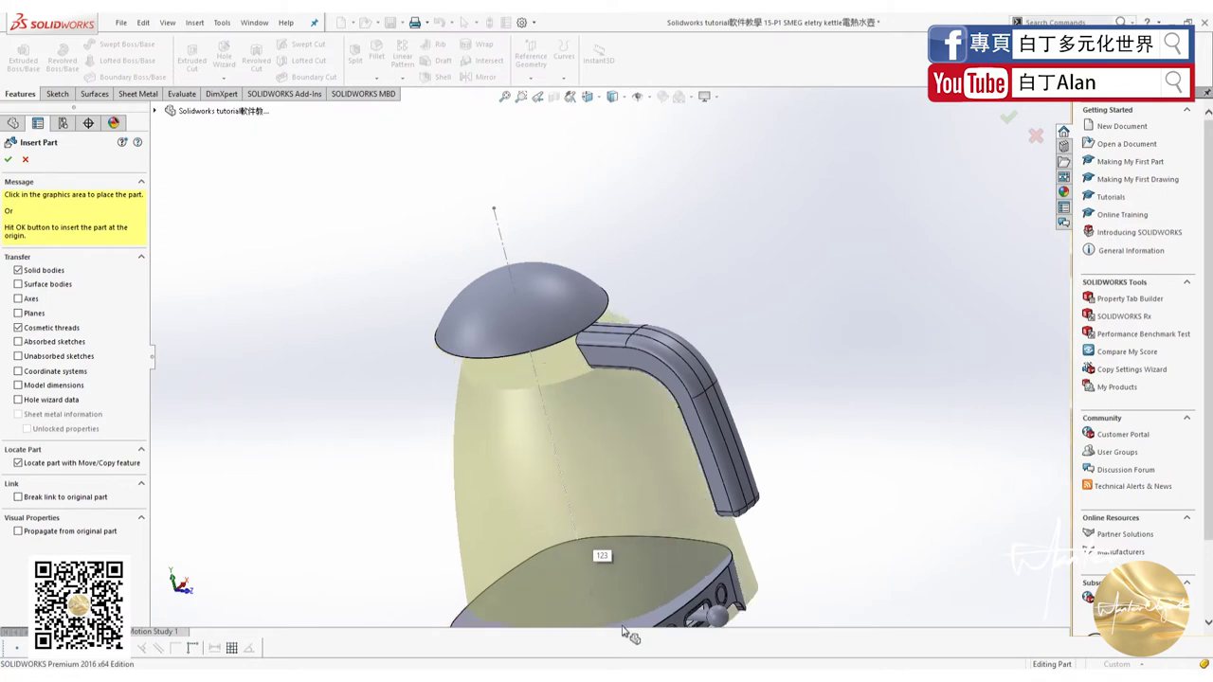
scroll(542, 297, "up", 5)
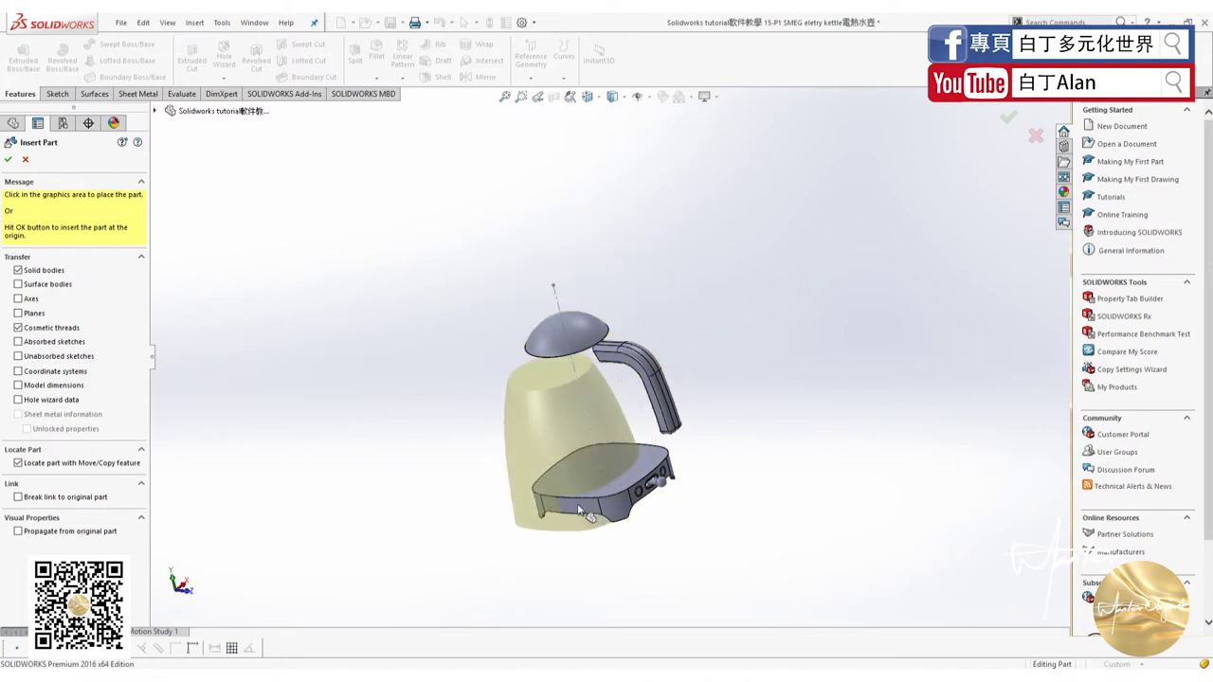
mouse_move(627, 489)
middle_mouse_down()
mouse_move(586, 453)
mouse_move(611, 468)
mouse_move(642, 443)
middle_mouse_up()
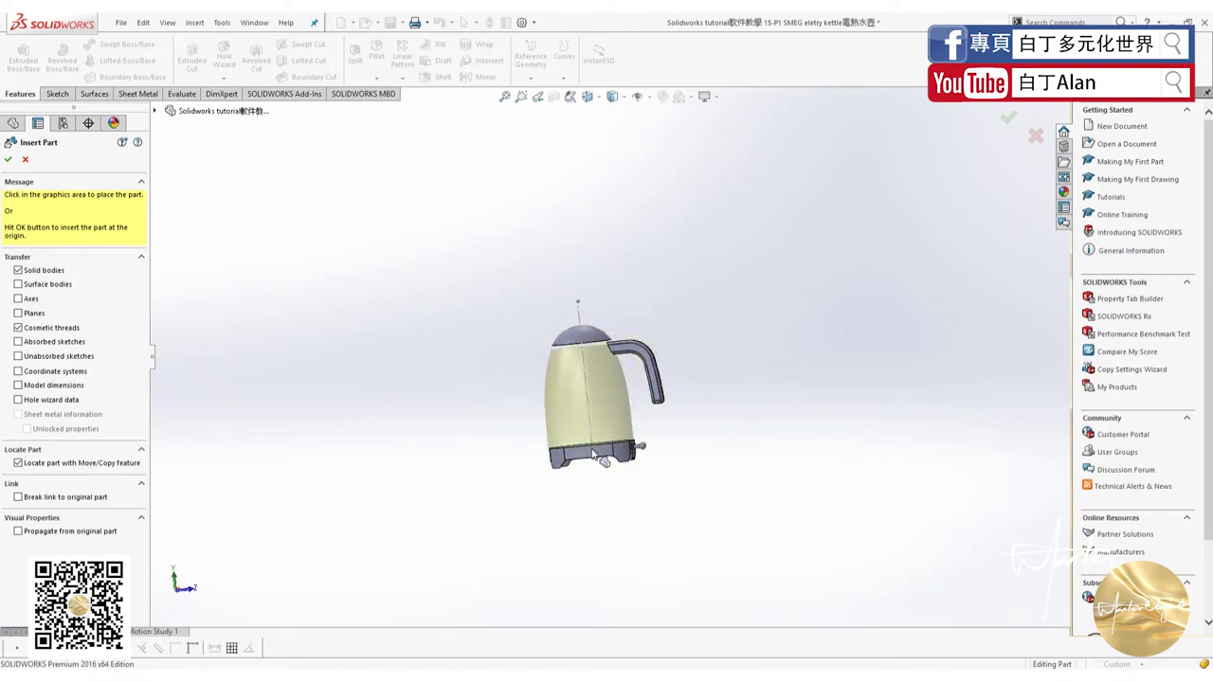
left_click(592, 444)
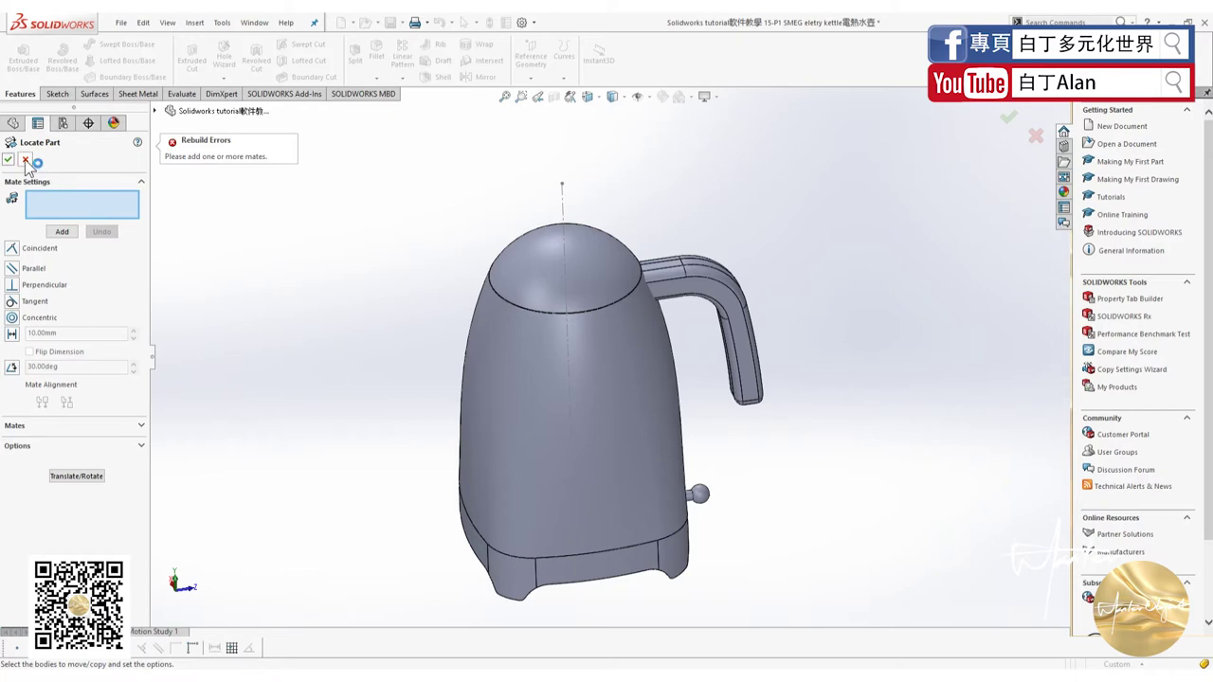
left_click(27, 163)
middle_click_drag(392, 338, 327, 379)
scroll(610, 305, "down", 5)
Select the handle's Fillet17 body in the Solid Bodies list.
scroll(581, 334, "down", 2)
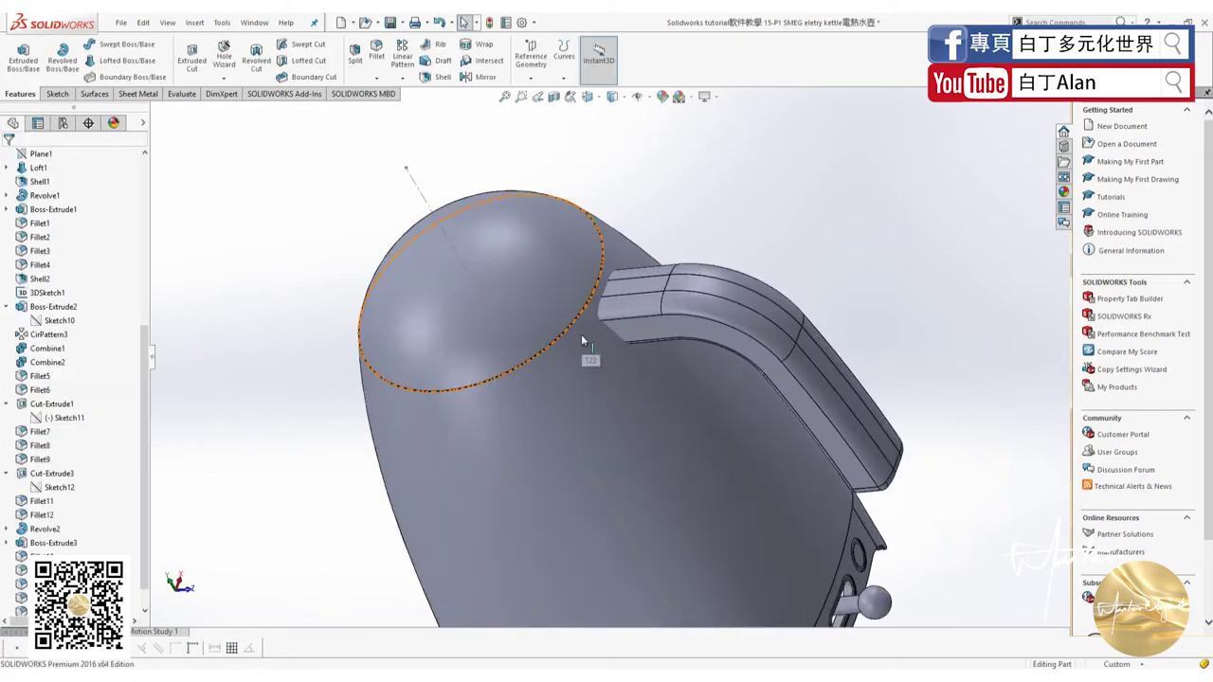
scroll(62, 263, "up", 6)
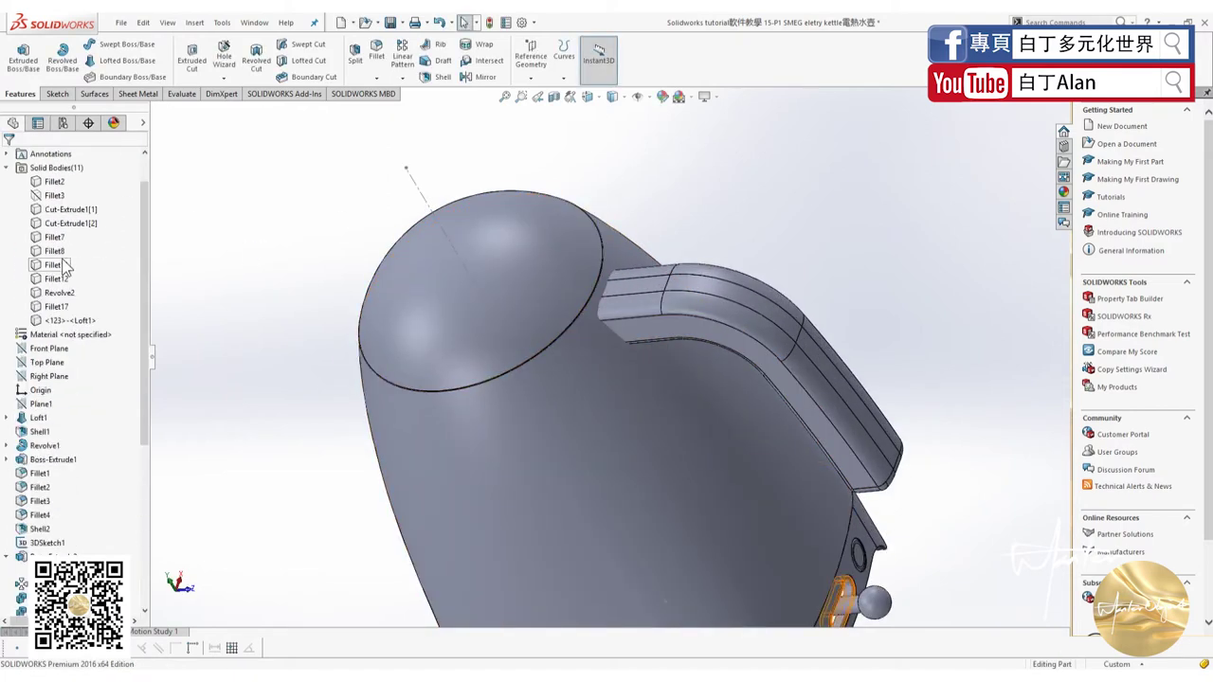
left_click(71, 222)
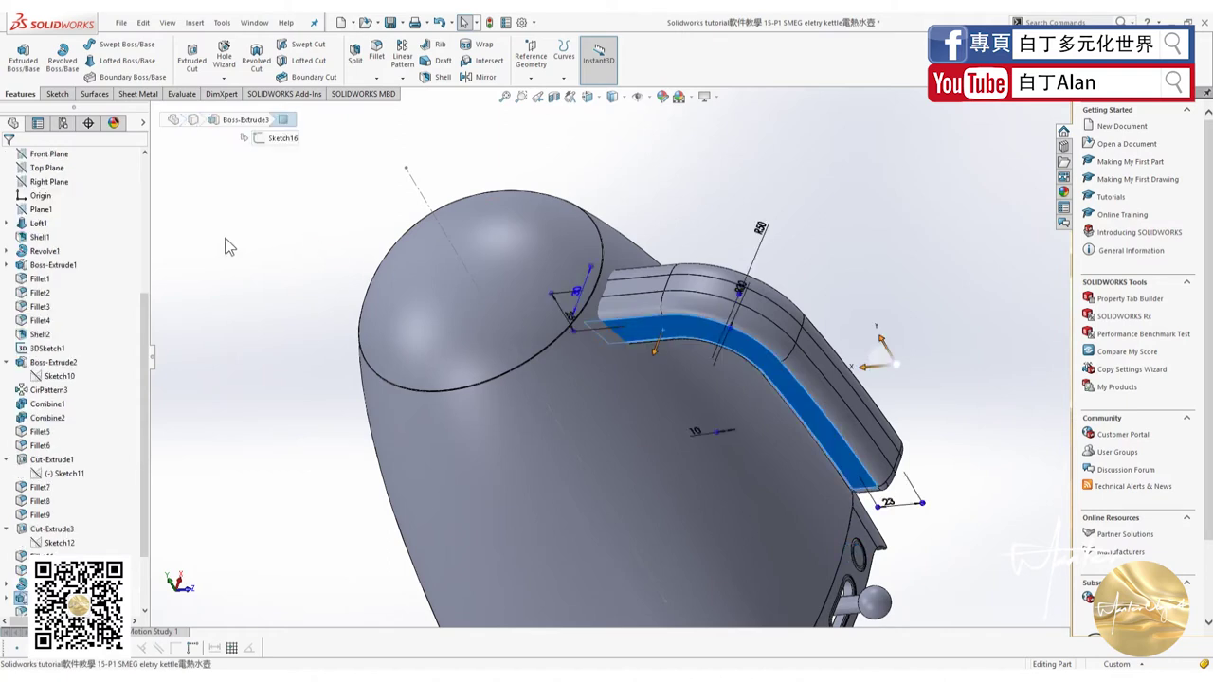
key("z")
scroll(130, 366, "up", 6)
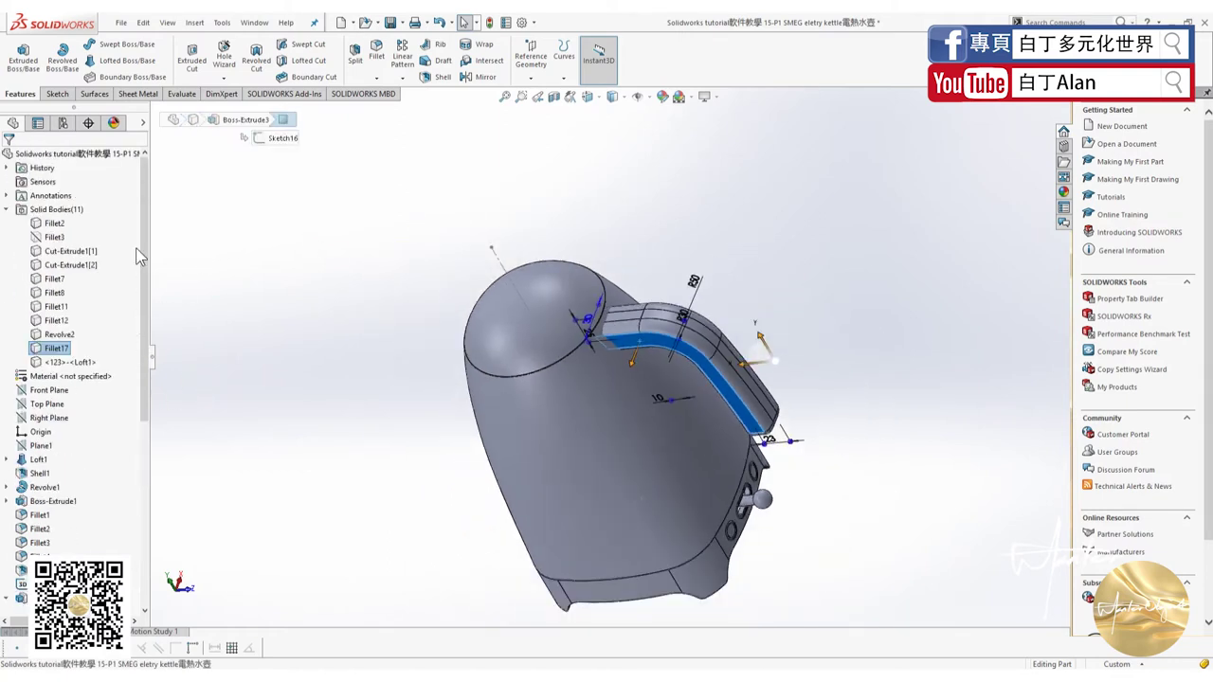
left_click(57, 349)
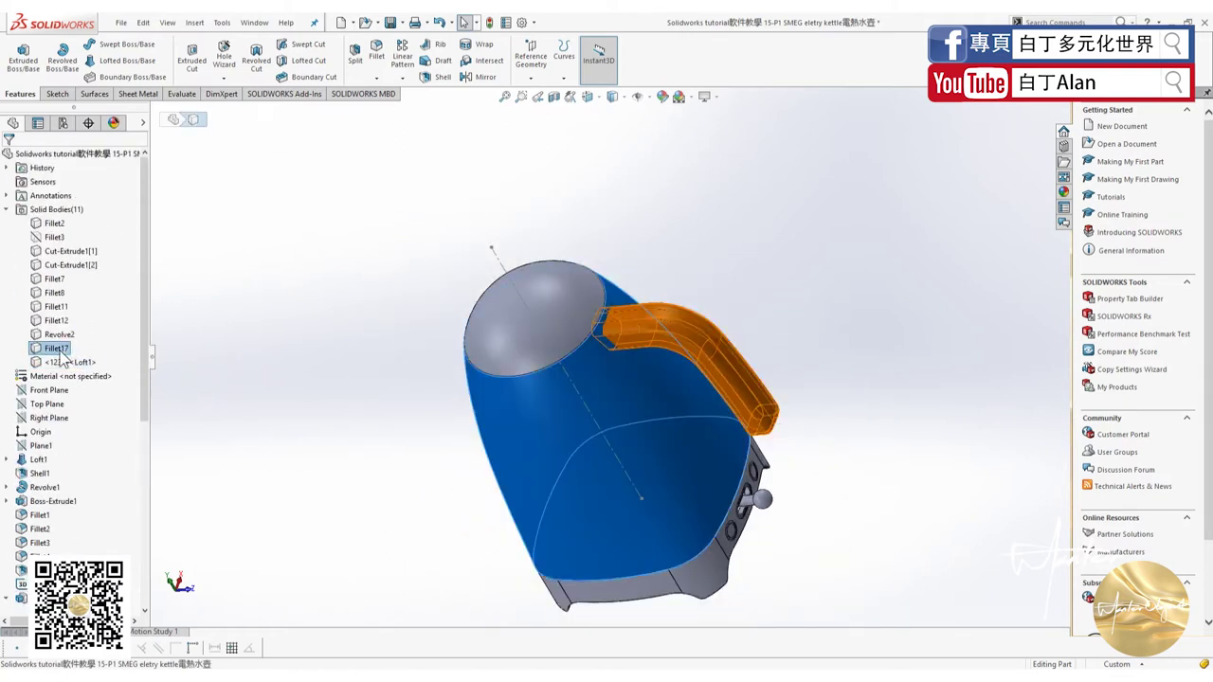
left_click(61, 360)
Combine with Subtract, main body Fillet17, removing the <123>-<Loft1> body.
left_click(193, 23)
mouse_move(217, 72)
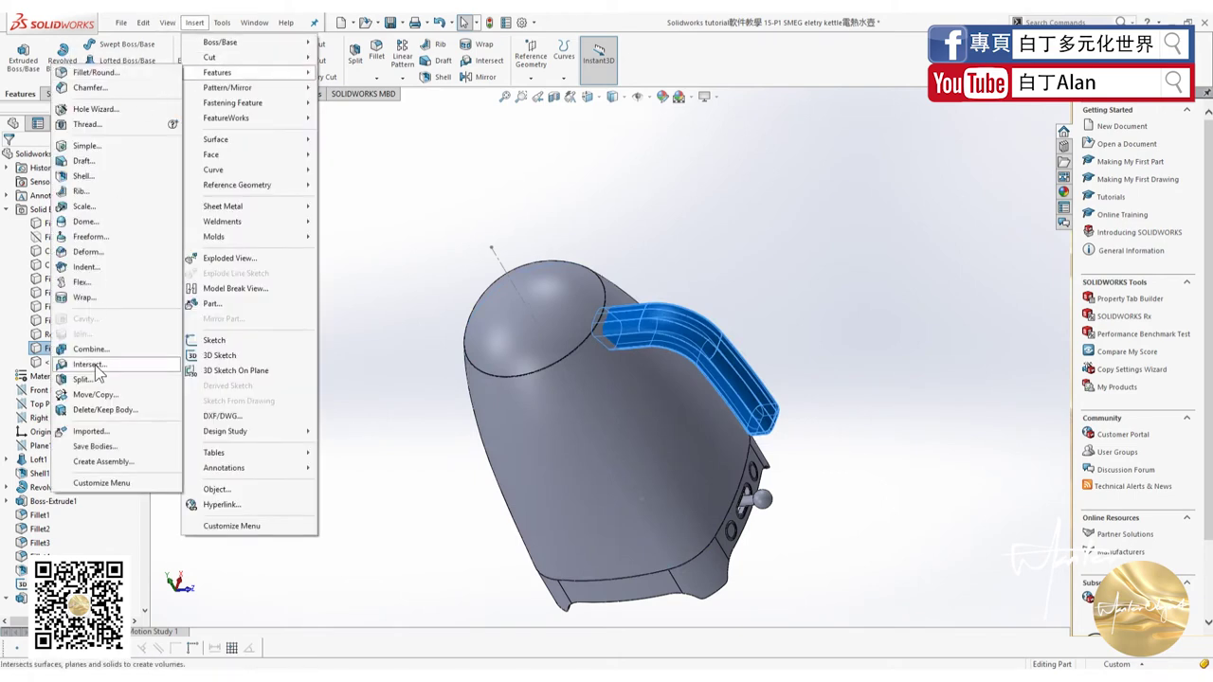
left_click(92, 348)
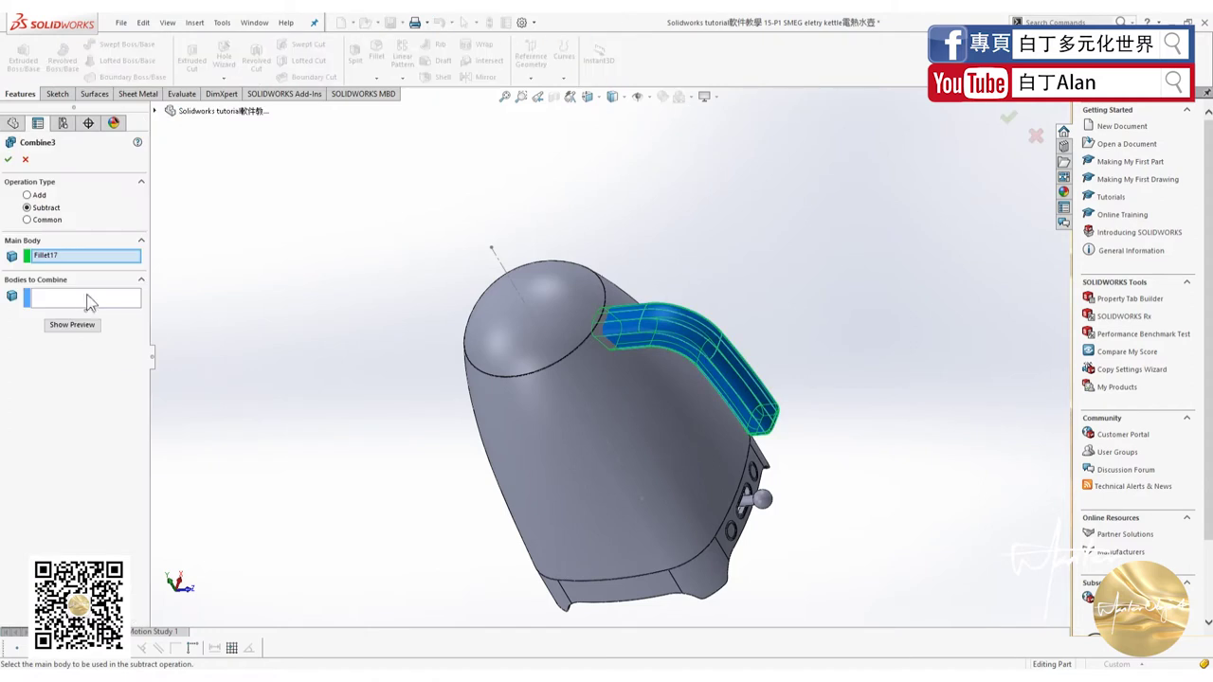
left_click(157, 111)
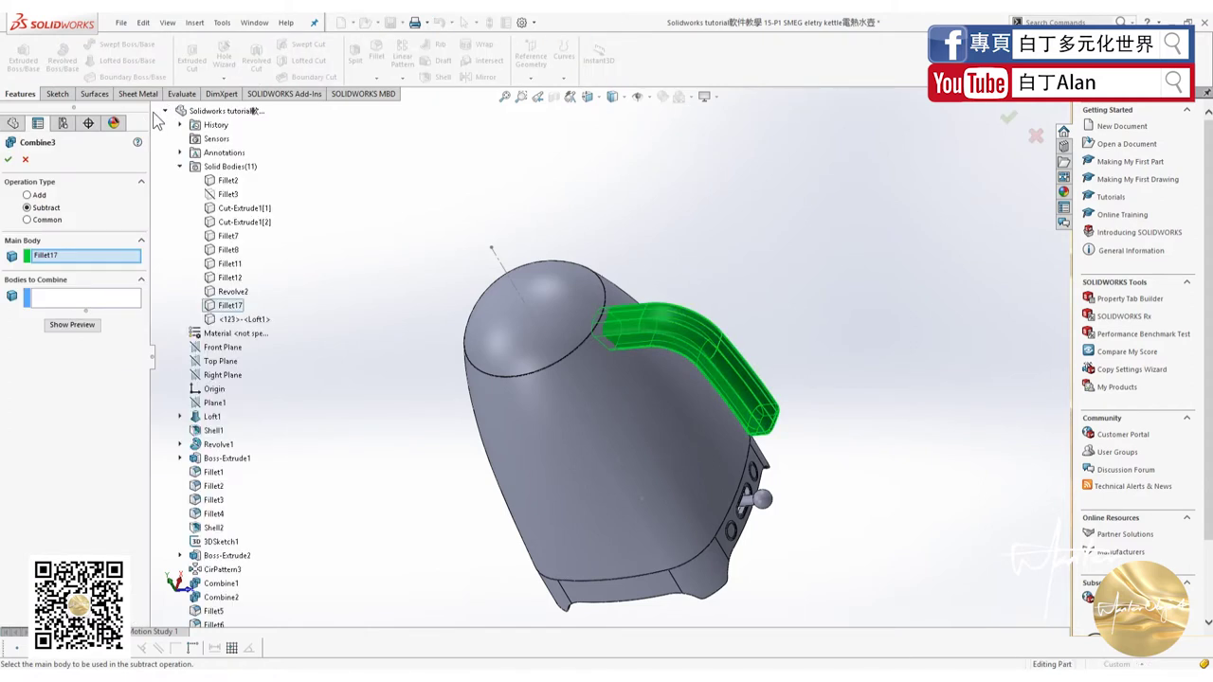
left_click(232, 319)
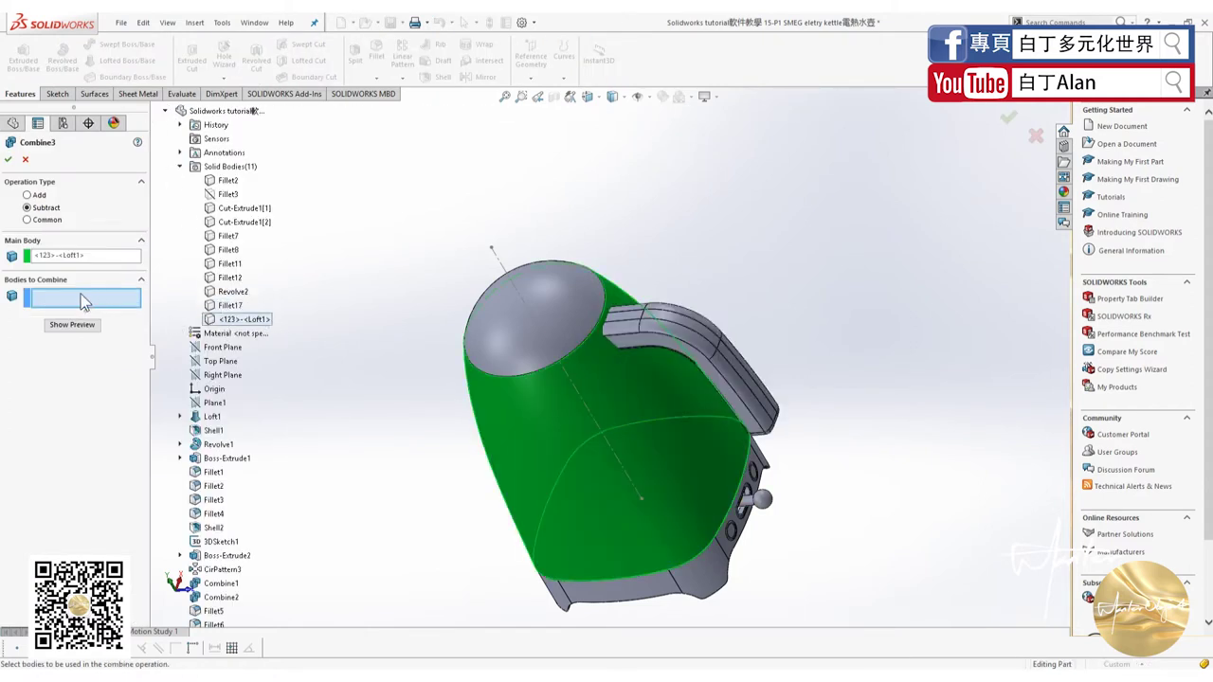
left_click(229, 322)
left_click(228, 321)
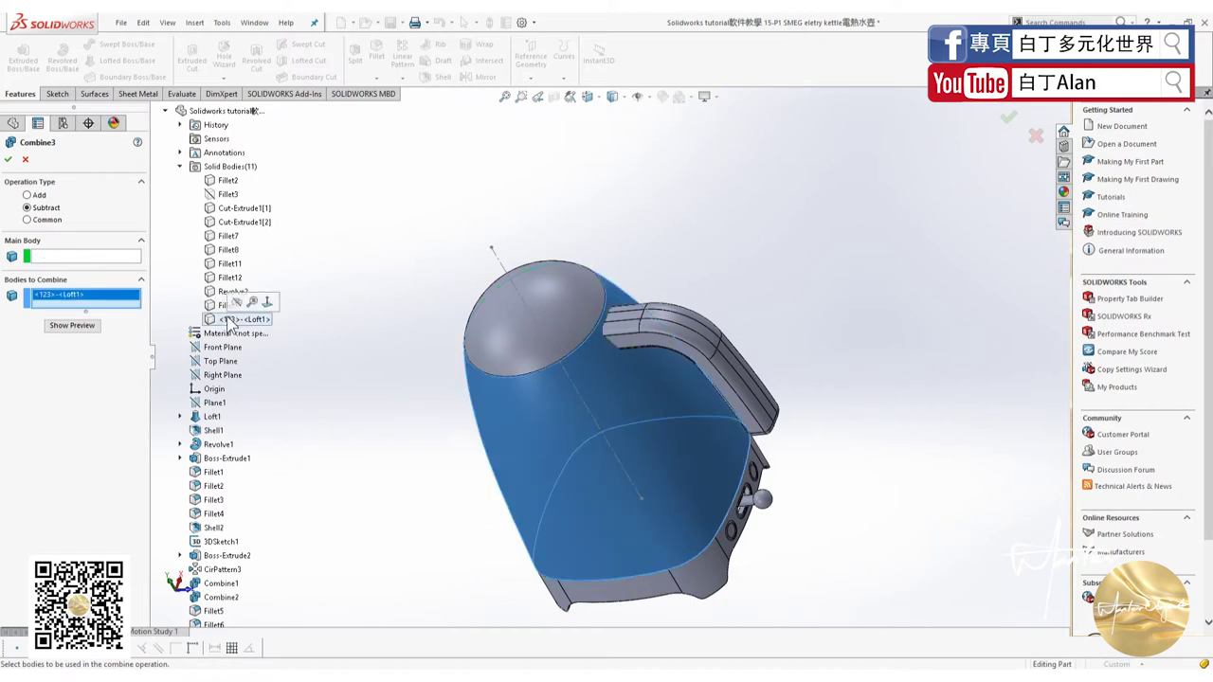
left_click(127, 257)
left_click(692, 327)
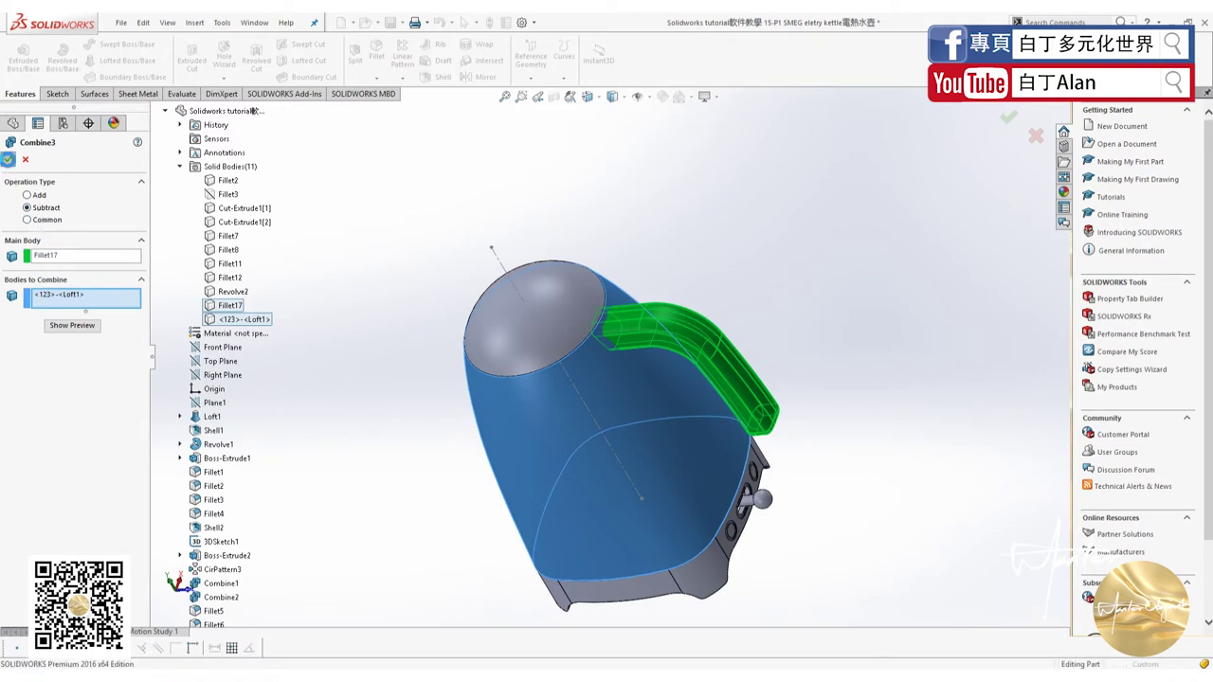
left_click(10, 163)
middle_click_drag(466, 318, 516, 315)
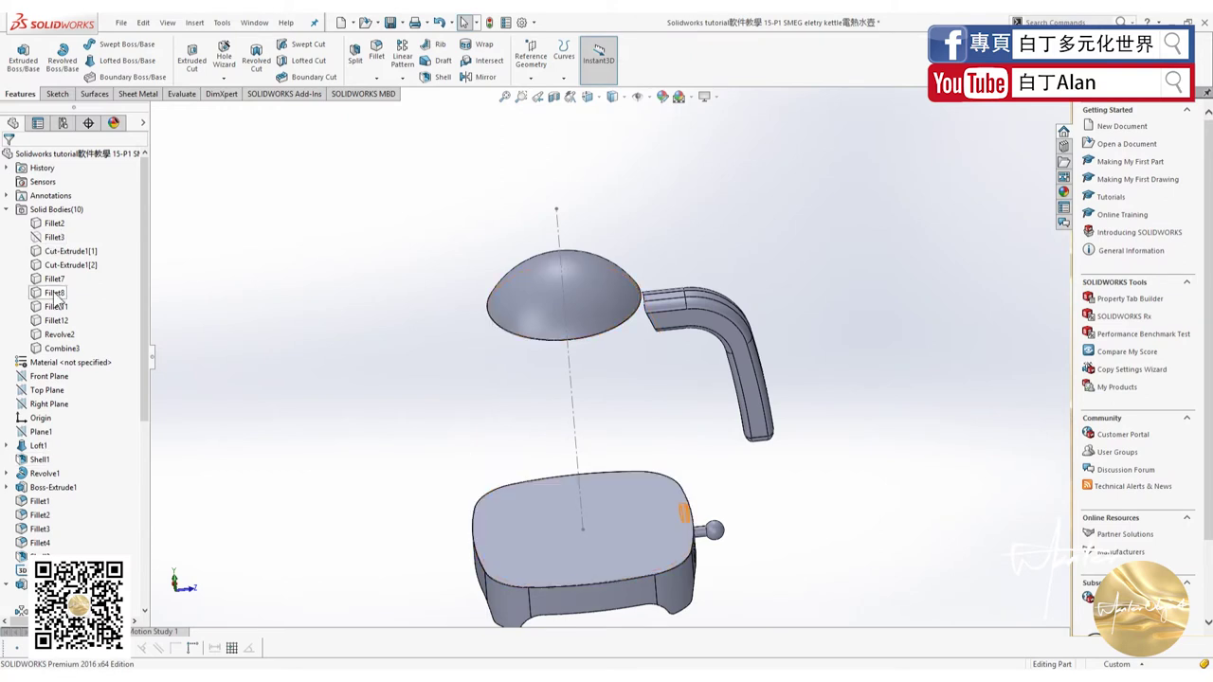
Show the hidden main kettle body Fillet3 again and clear the selection.
right_click(54, 237)
left_click(55, 229)
left_click(328, 337)
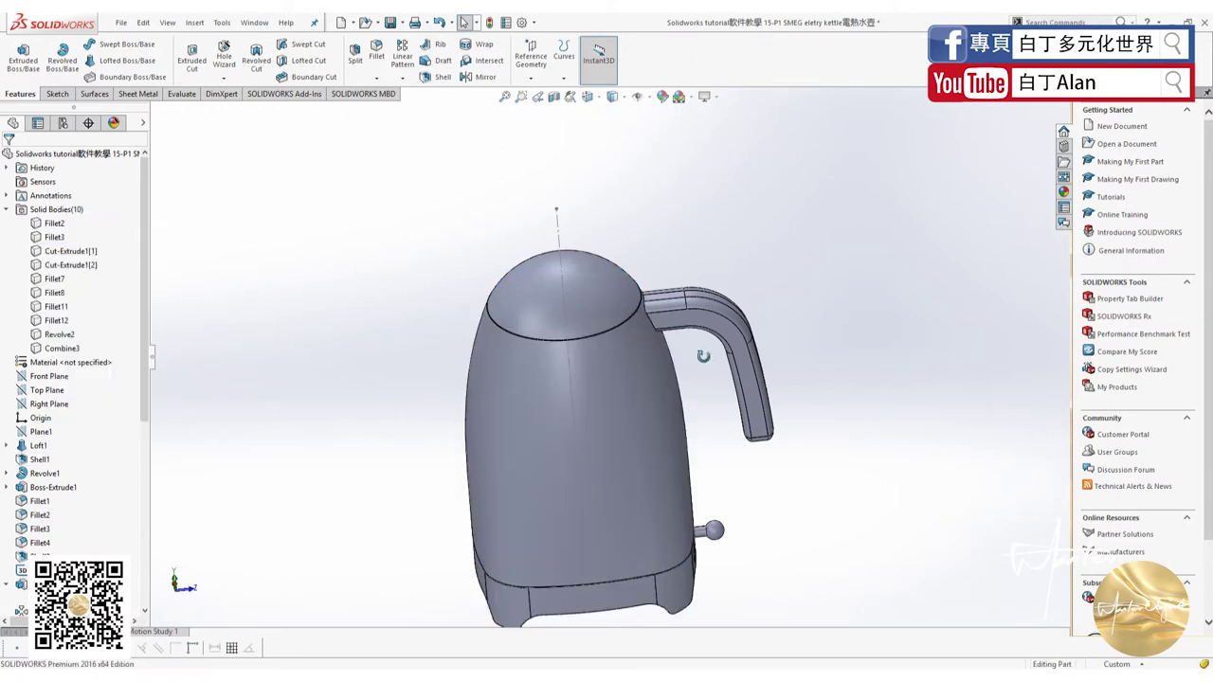
Start a 6.00mm Symmetric fillet on the handle's trimmed root edge against the body.
scroll(660, 322, "down", 5)
scroll(660, 322, "down", 3)
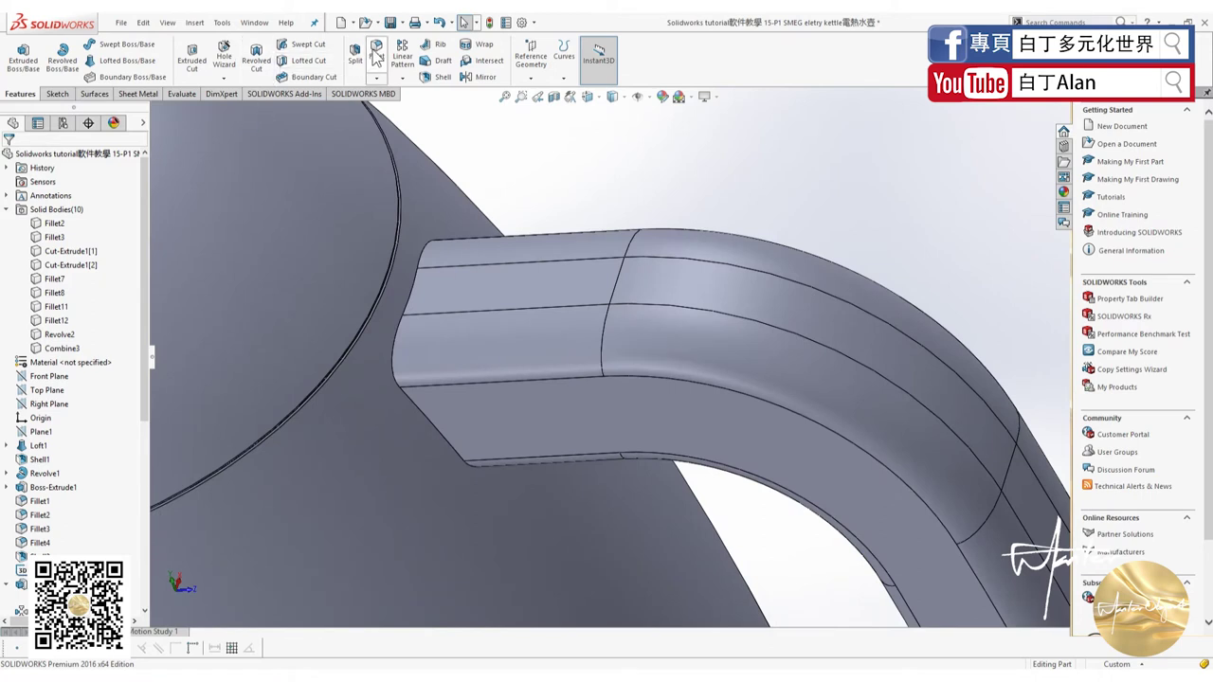
left_click(407, 396)
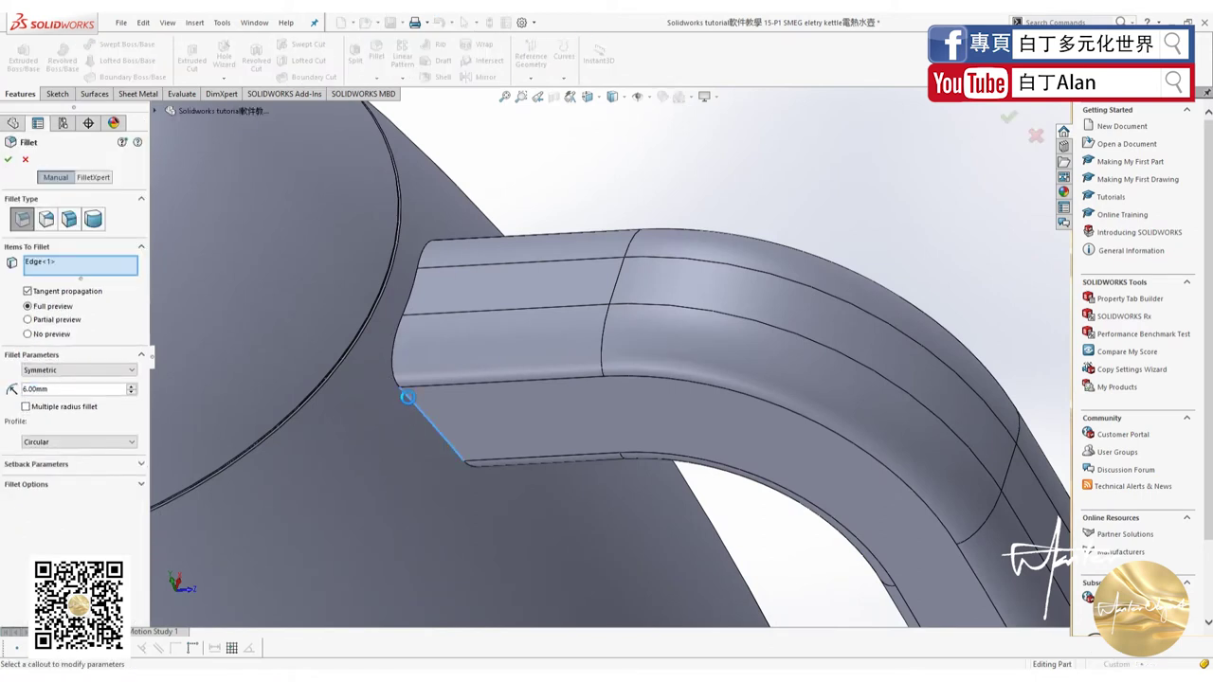
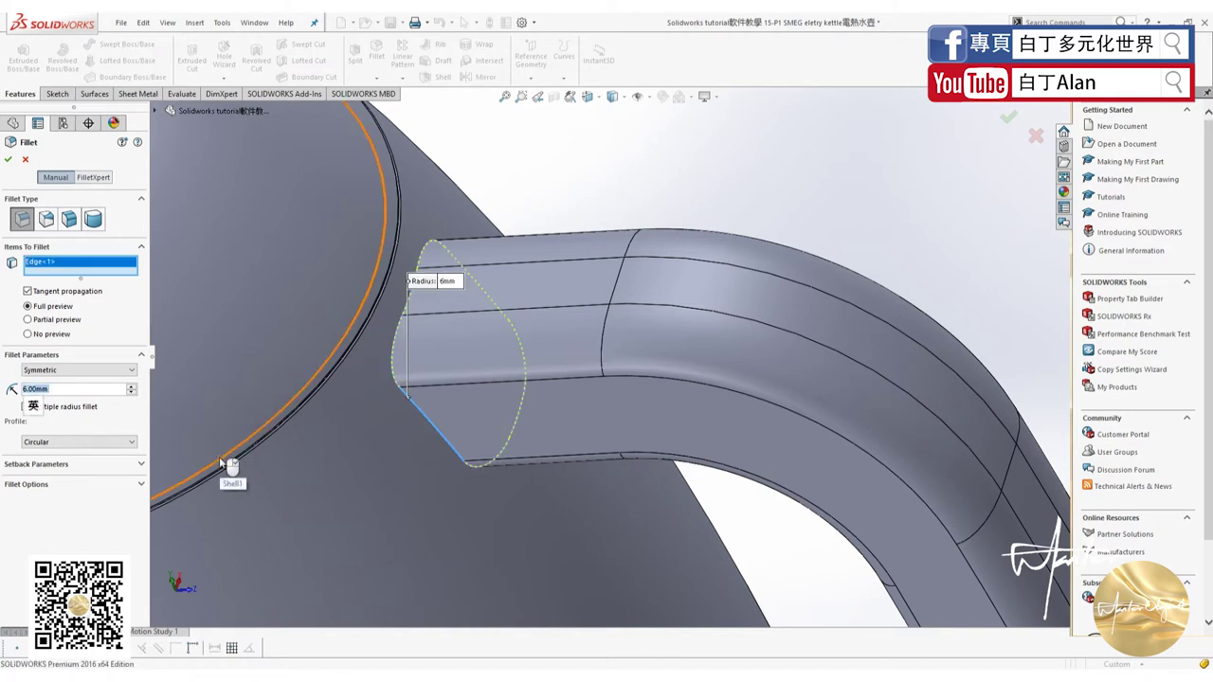
Change the handle end-edge fillet radius from 6 mm to 0.2 mm and apply it.
type("0.2")
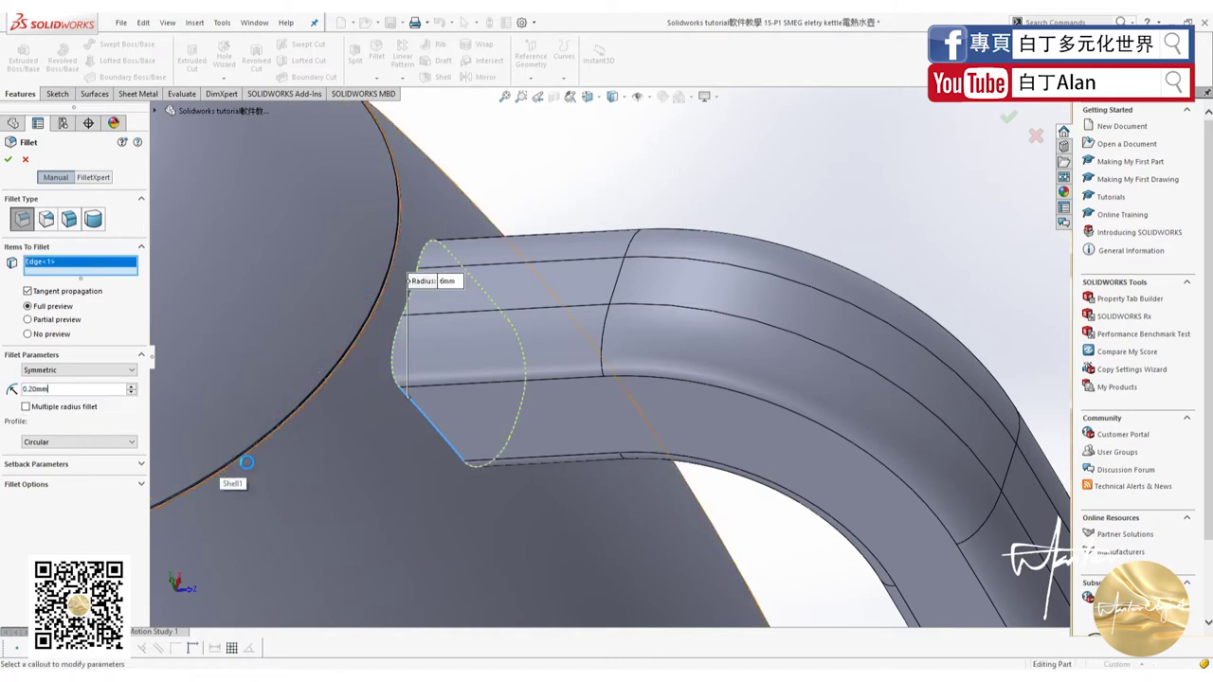
key("Return")
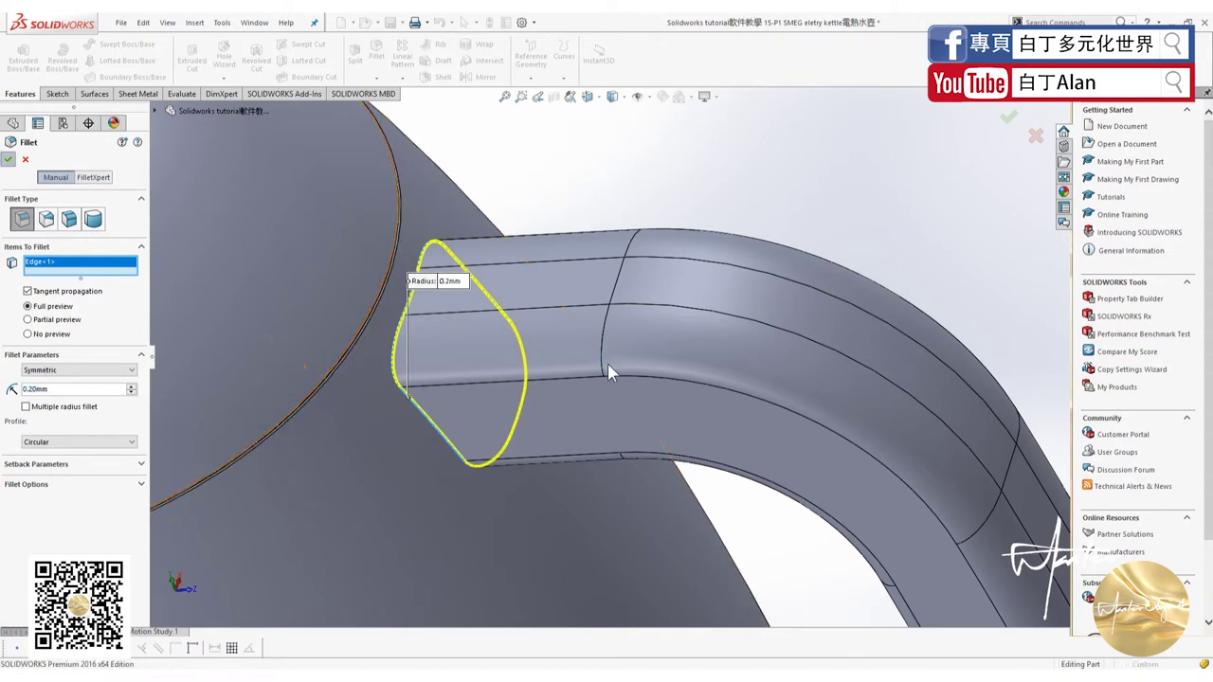
key("Return")
scroll(697, 379, "up", 3)
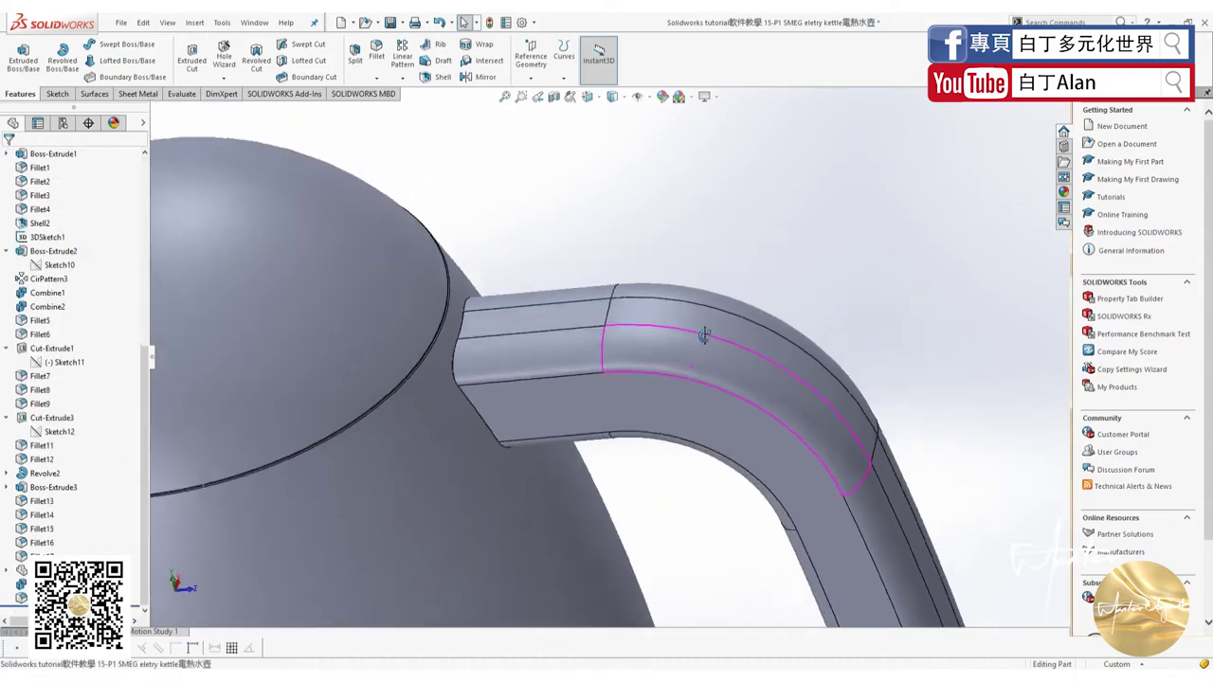
scroll(706, 360, "up", 3)
scroll(712, 344, "up", 3)
scroll(706, 373, "up", 1)
scroll(691, 356, "up", 2)
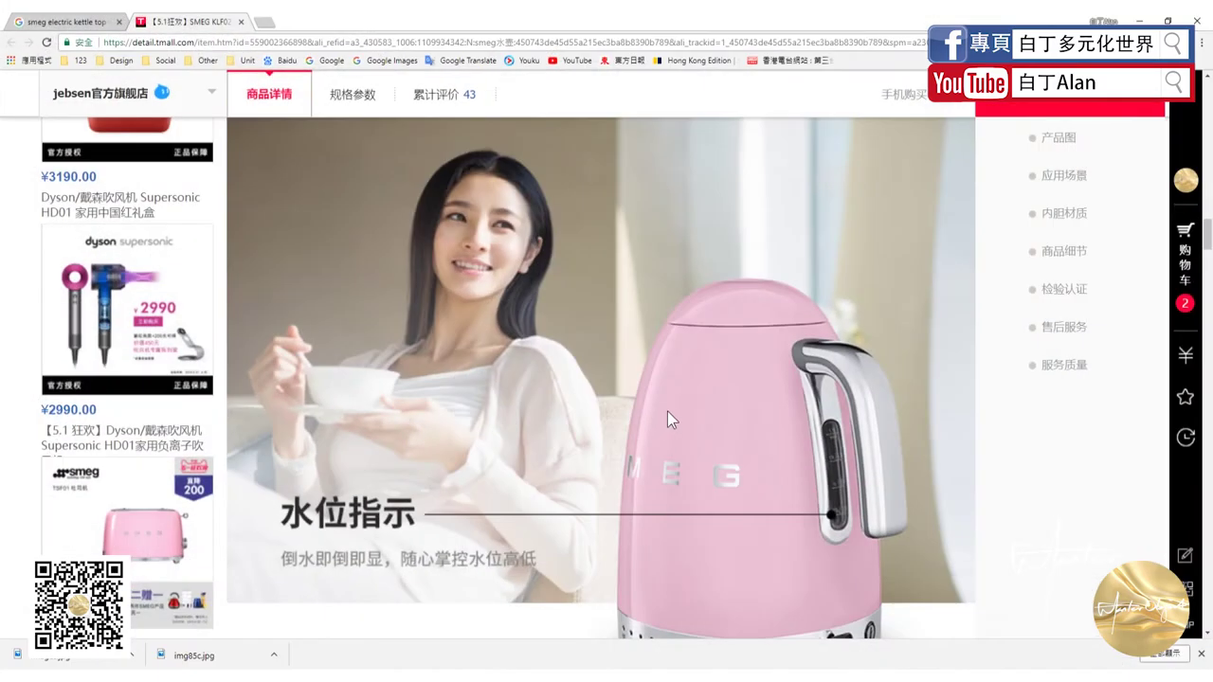
Check the kettle's 产品信息 dimensions on the Tmall page, then return to SOLIDWORKS.
scroll(743, 373, "up", 5)
scroll(730, 378, "up", 2)
scroll(730, 378, "up", 3)
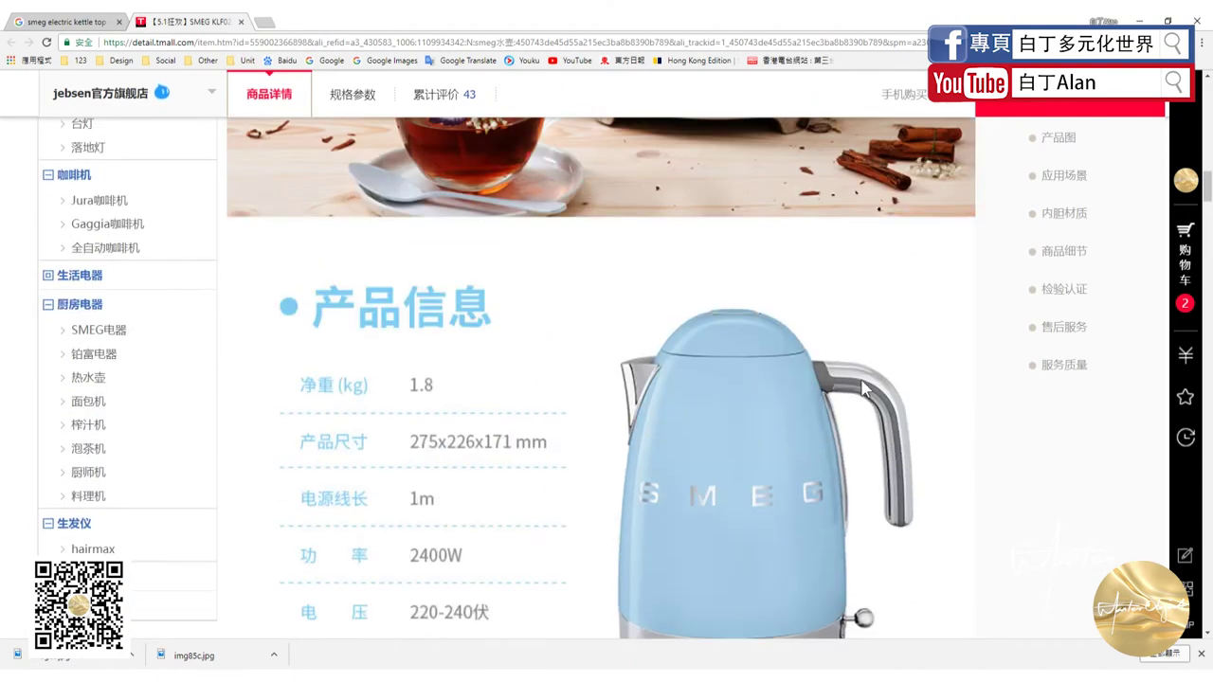
key("alt+Tab")
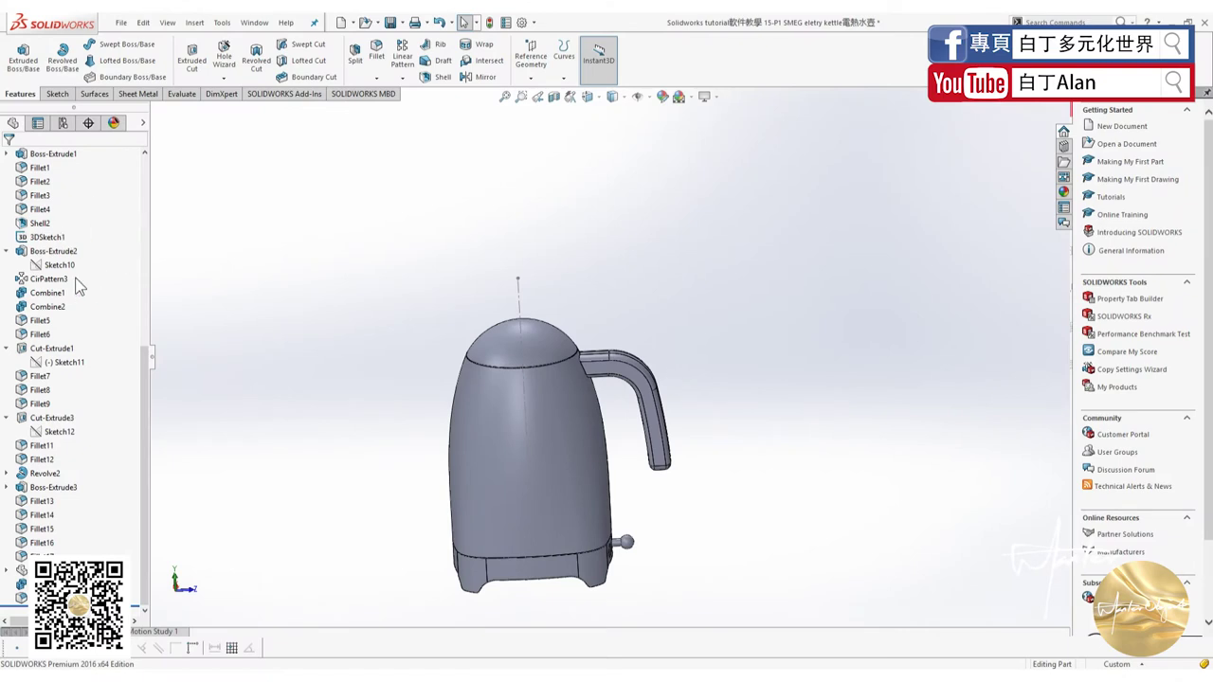
Start a new sketch on the Right Plane, viewed normal from the kettle's left side.
scroll(54, 279, "up", 4)
scroll(54, 279, "up", 4)
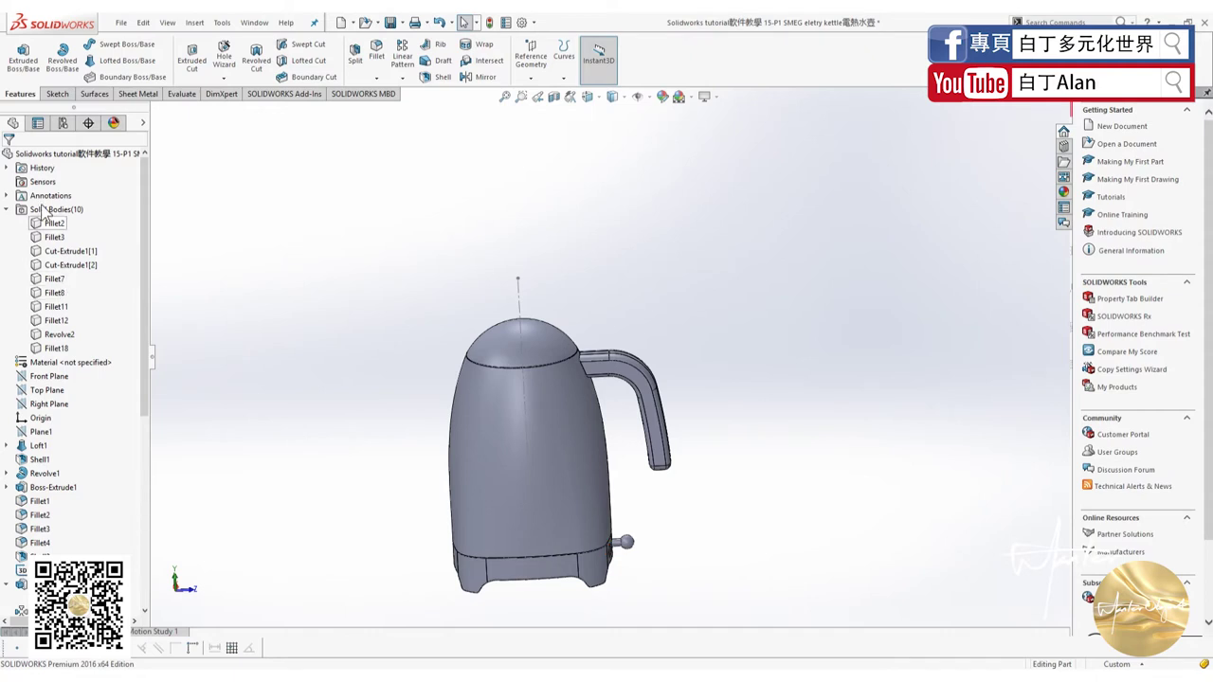
left_click(48, 403)
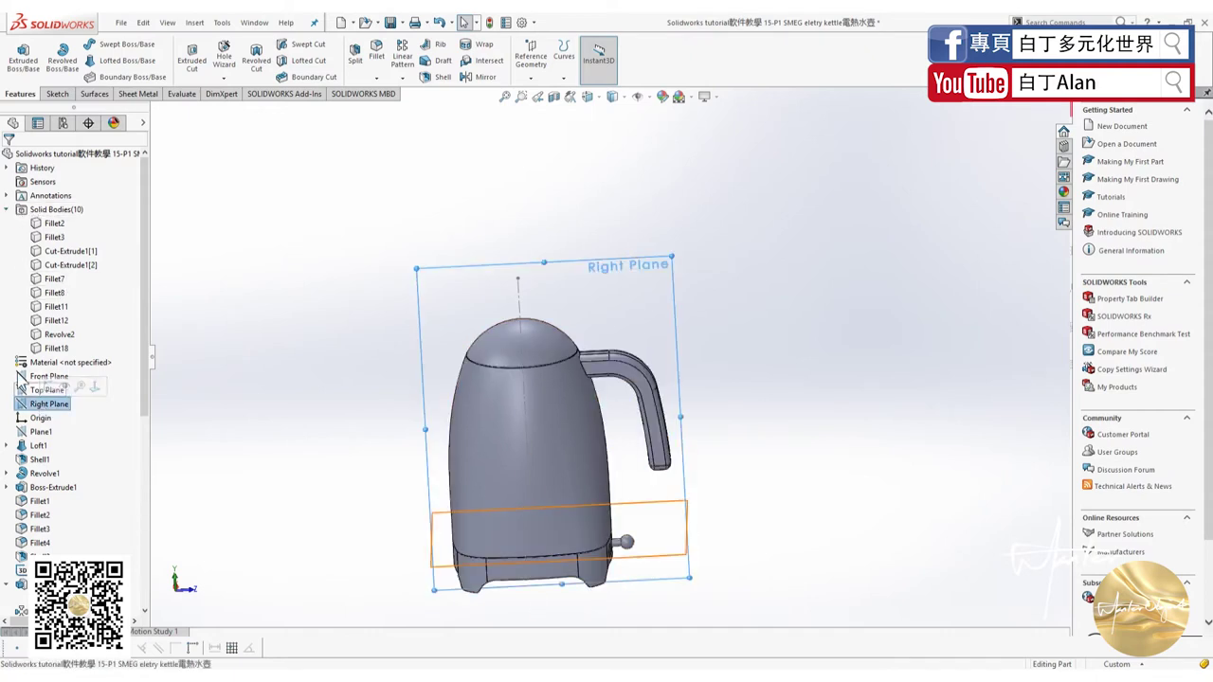
key("ctrl+8")
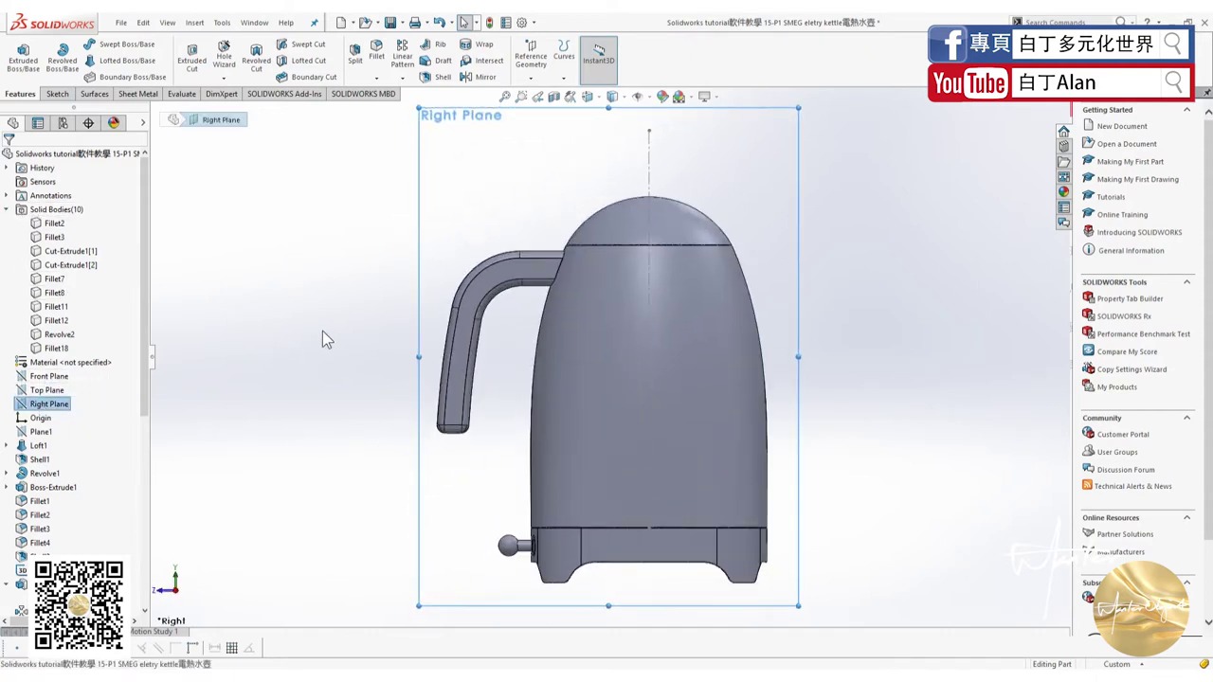
key("ctrl+8")
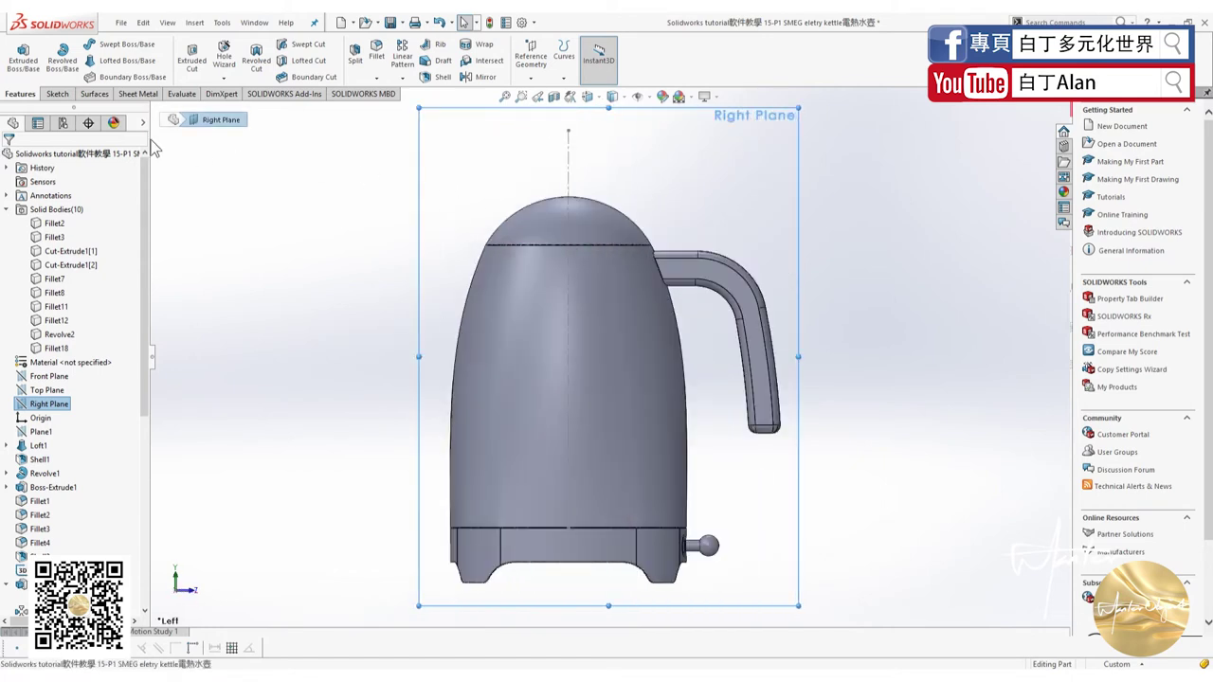
left_click(55, 94)
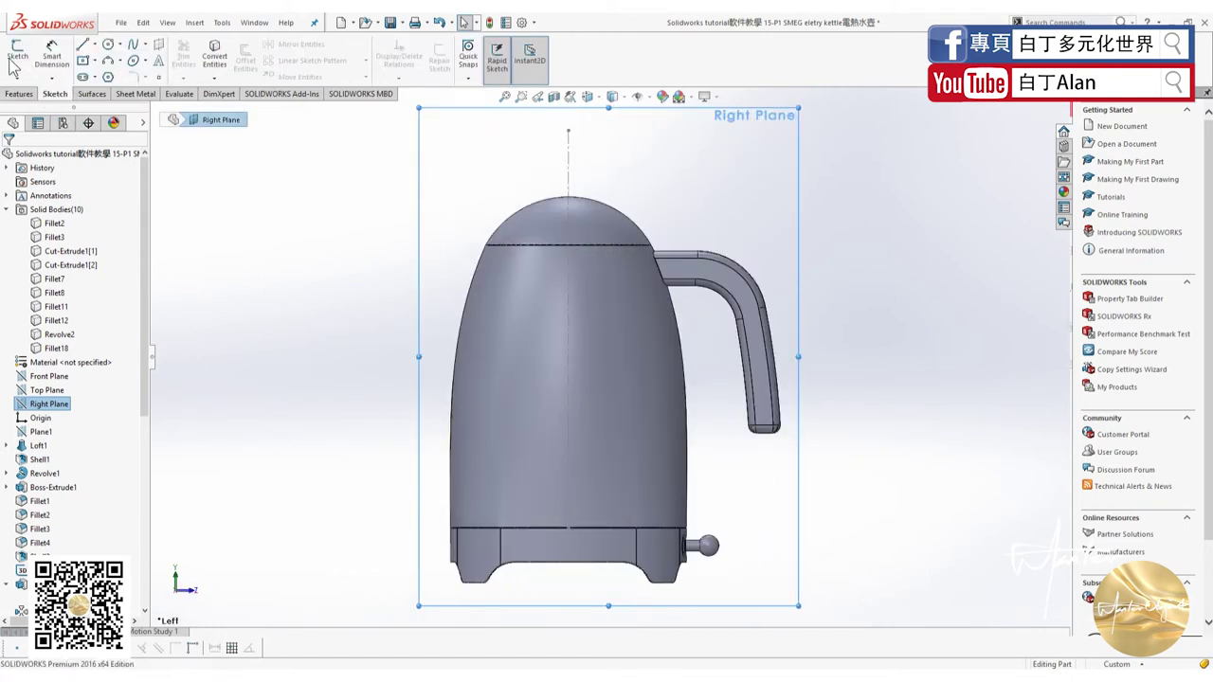
left_click(17, 57)
Bring up the Sketch Picture image chooser from Tools > Sketch Tools.
left_click(194, 22)
mouse_move(227, 118)
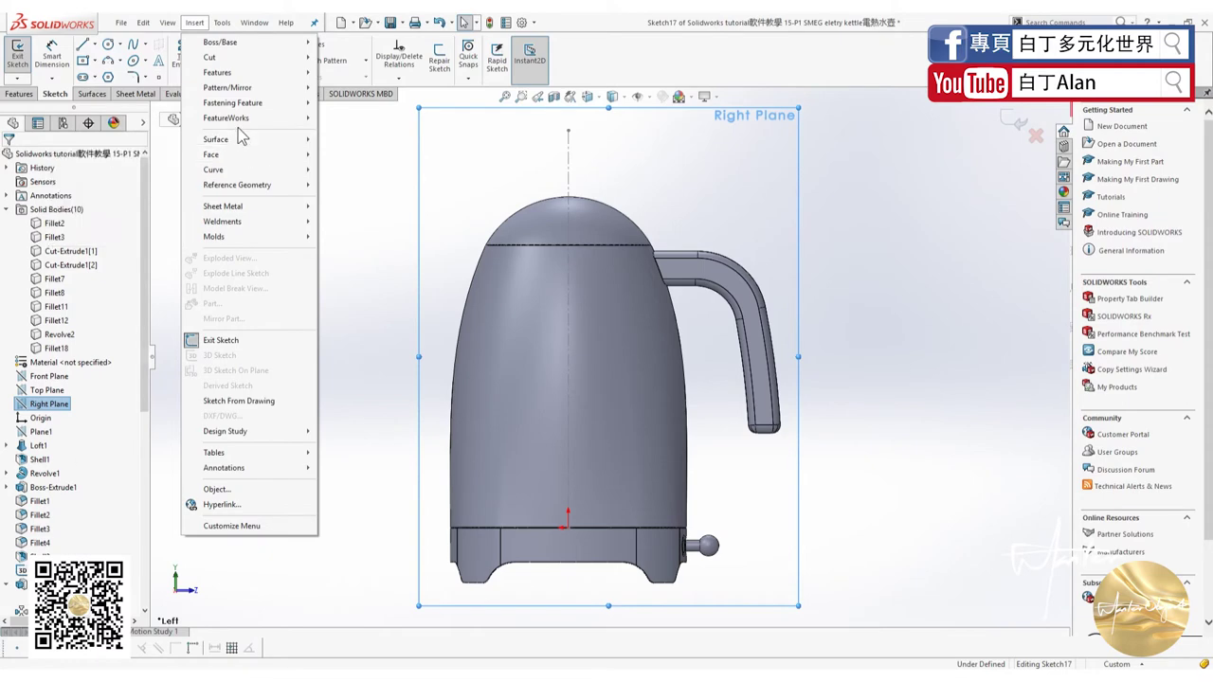
left_click(194, 21)
left_click(222, 22)
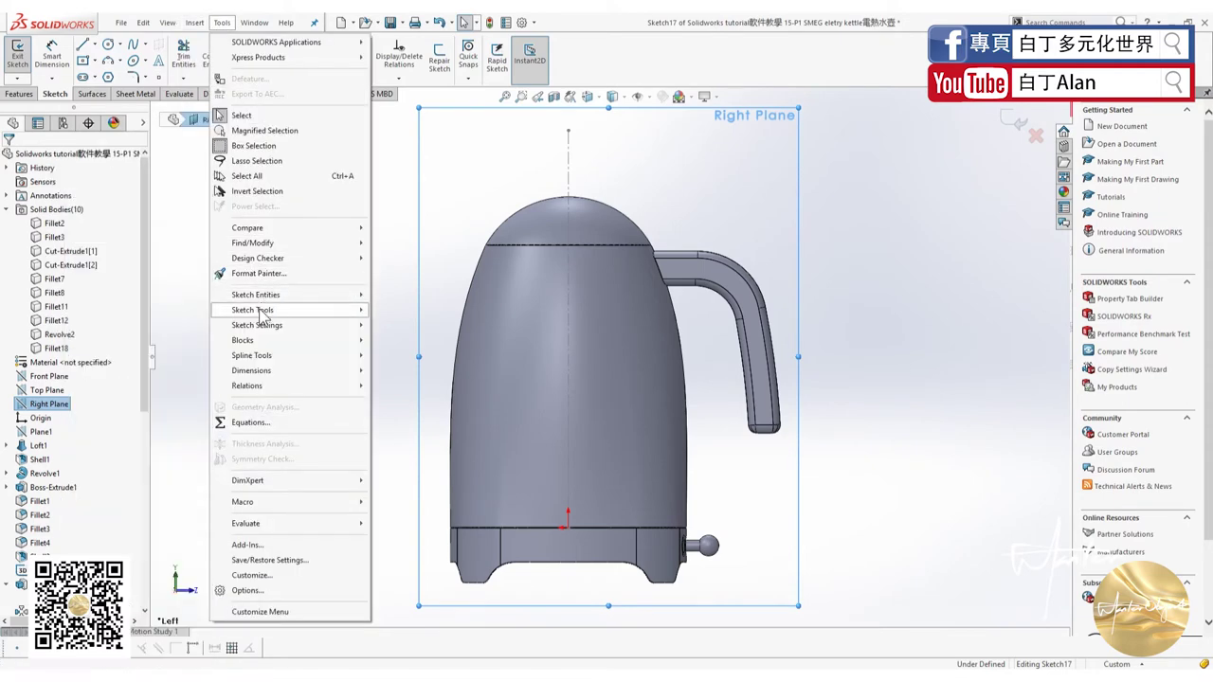
mouse_move(253, 310)
left_click(105, 650)
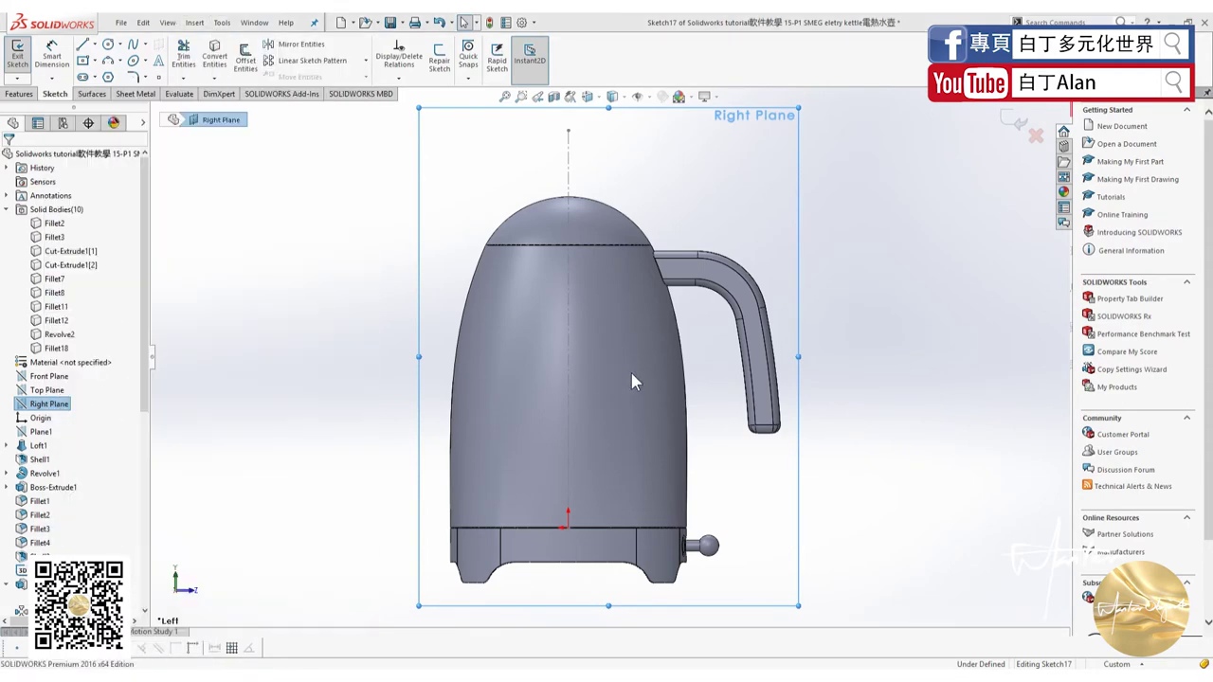
Insert the img85c kettle photo flipped horizontally, scaled to about 330.83 mm beside the model.
double_click(194, 90)
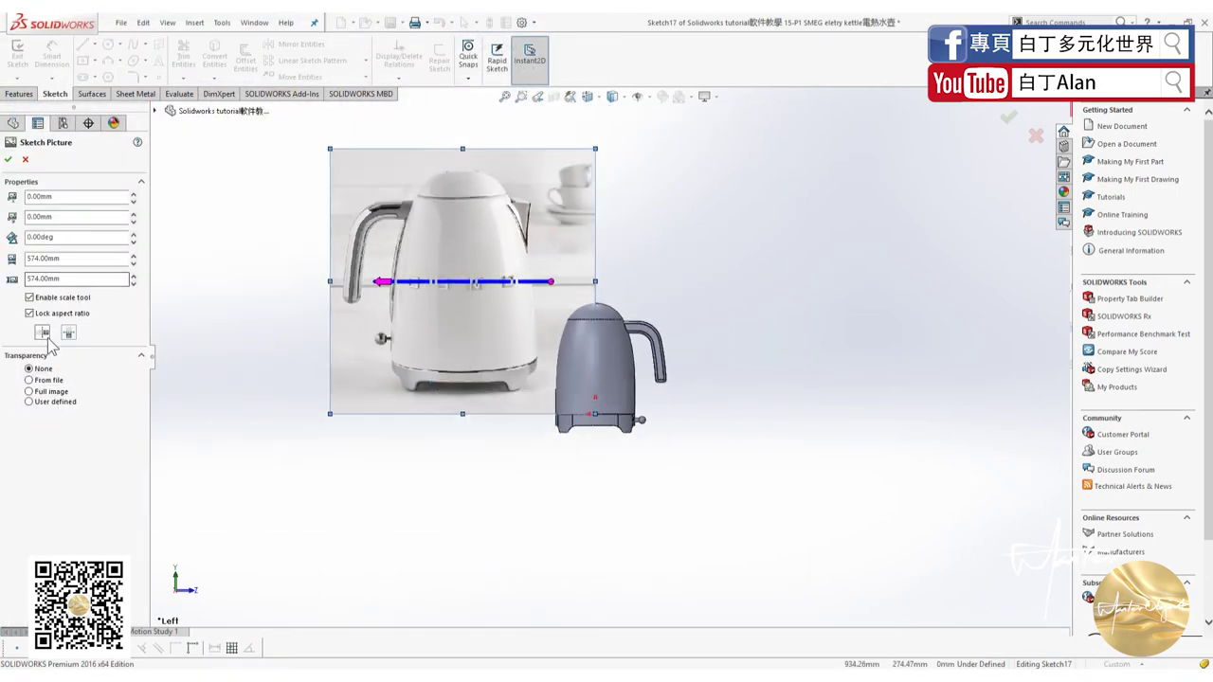
left_click(42, 333)
mouse_move(588, 165)
left_mouse_down()
mouse_move(878, 195)
mouse_move(771, 291)
left_mouse_up()
scroll(695, 366, "down", 3)
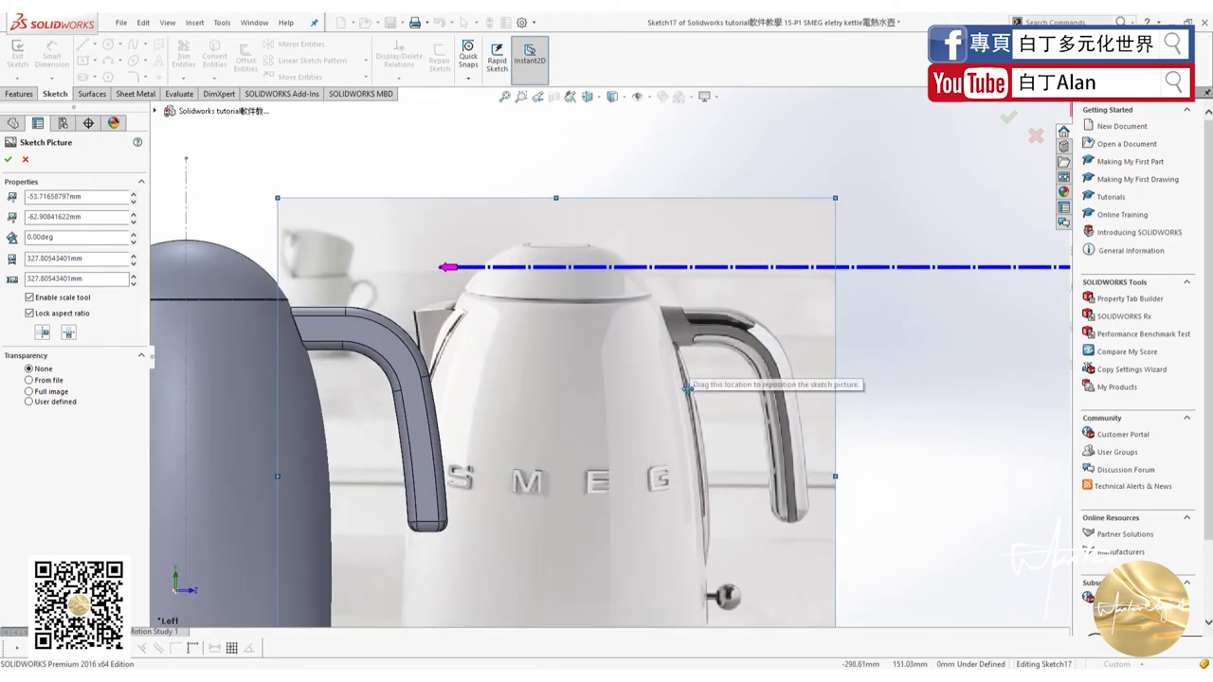
left_click_drag(682, 386, 316, 396)
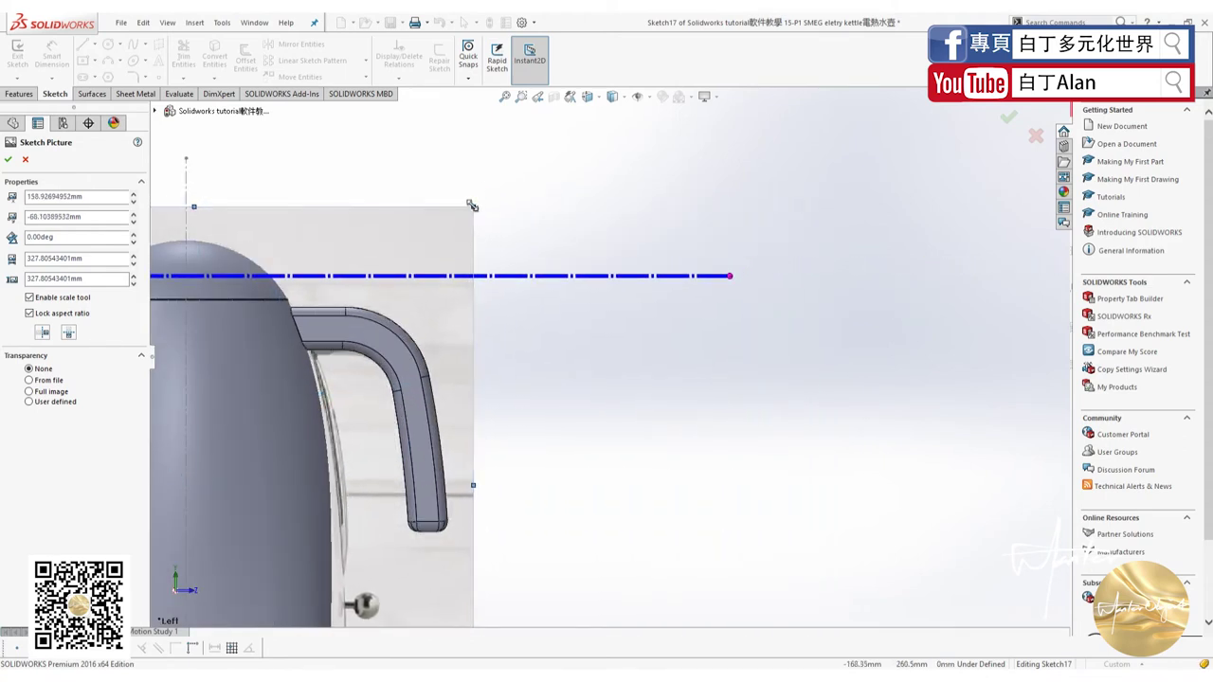
left_click_drag(472, 206, 730, 192)
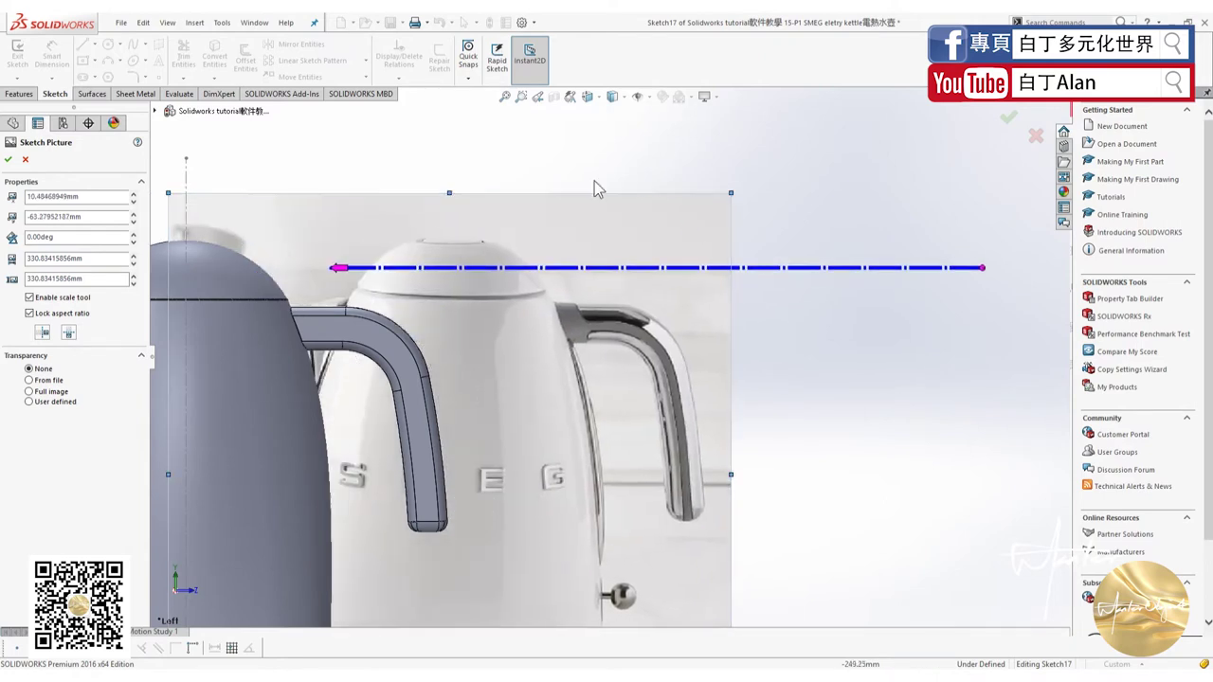
left_click(8, 159)
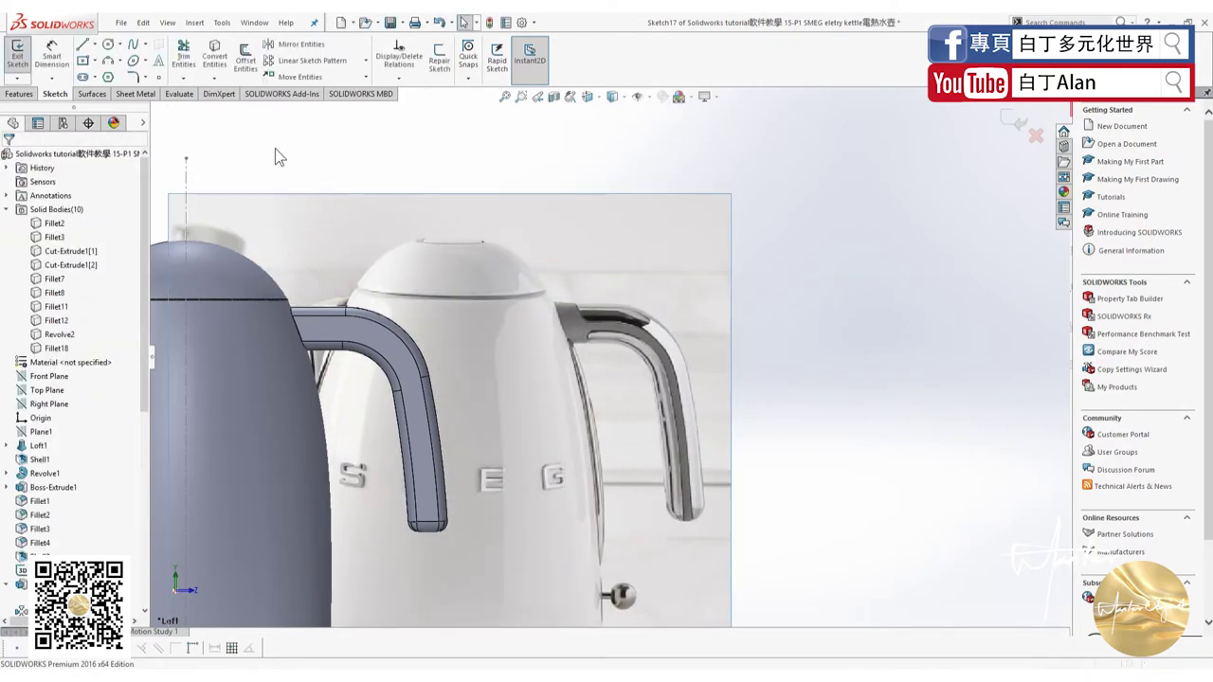
Trace the top of the photo kettle's handle with a vertical and a horizontal line.
key("l")
scroll(539, 380, "down", 2)
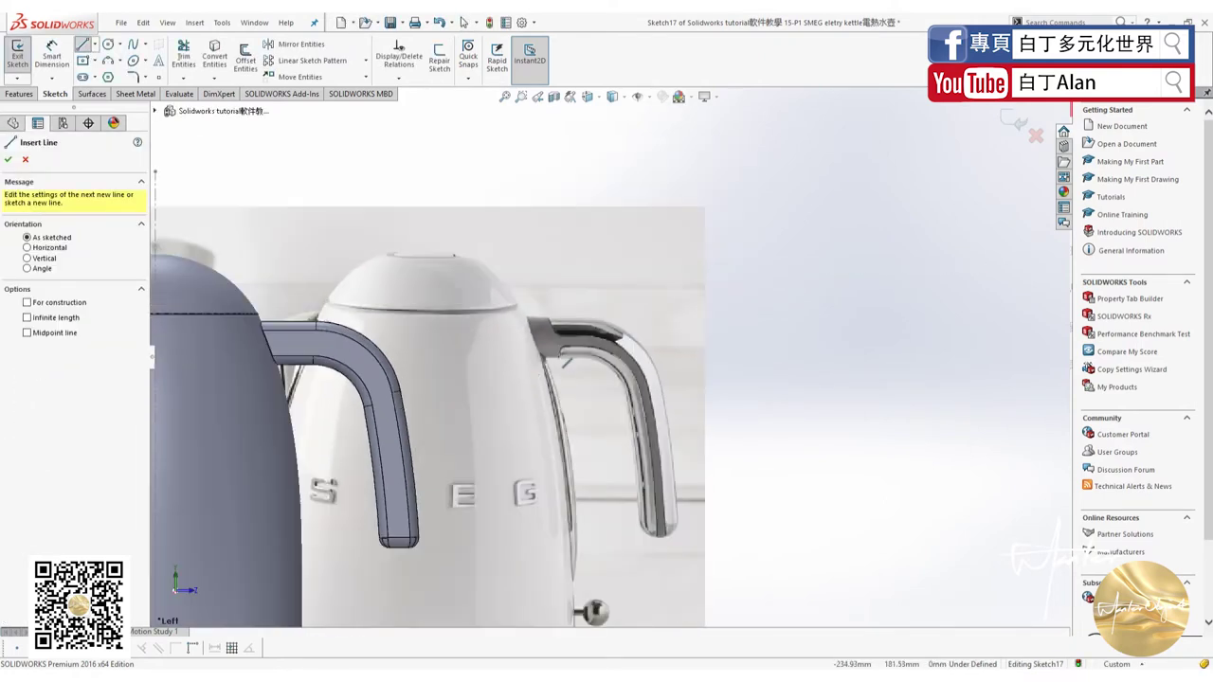
scroll(540, 380, "down", 2)
scroll(594, 370, "down", 2)
left_click(612, 359)
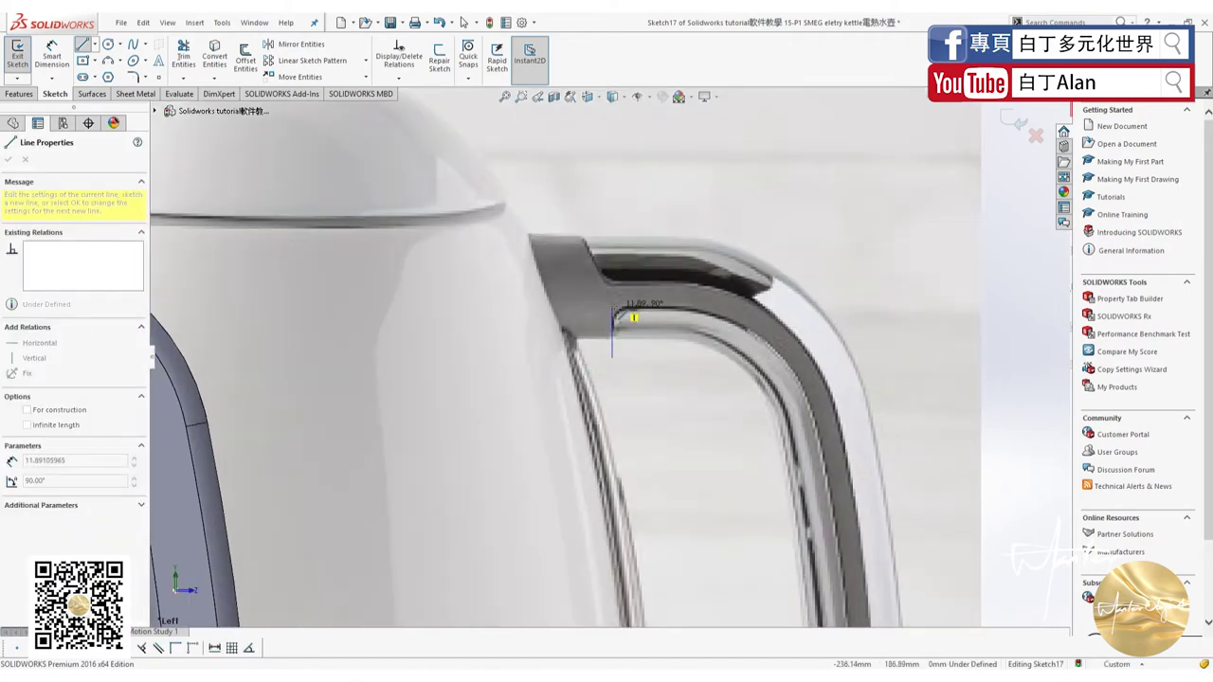
left_click(613, 306)
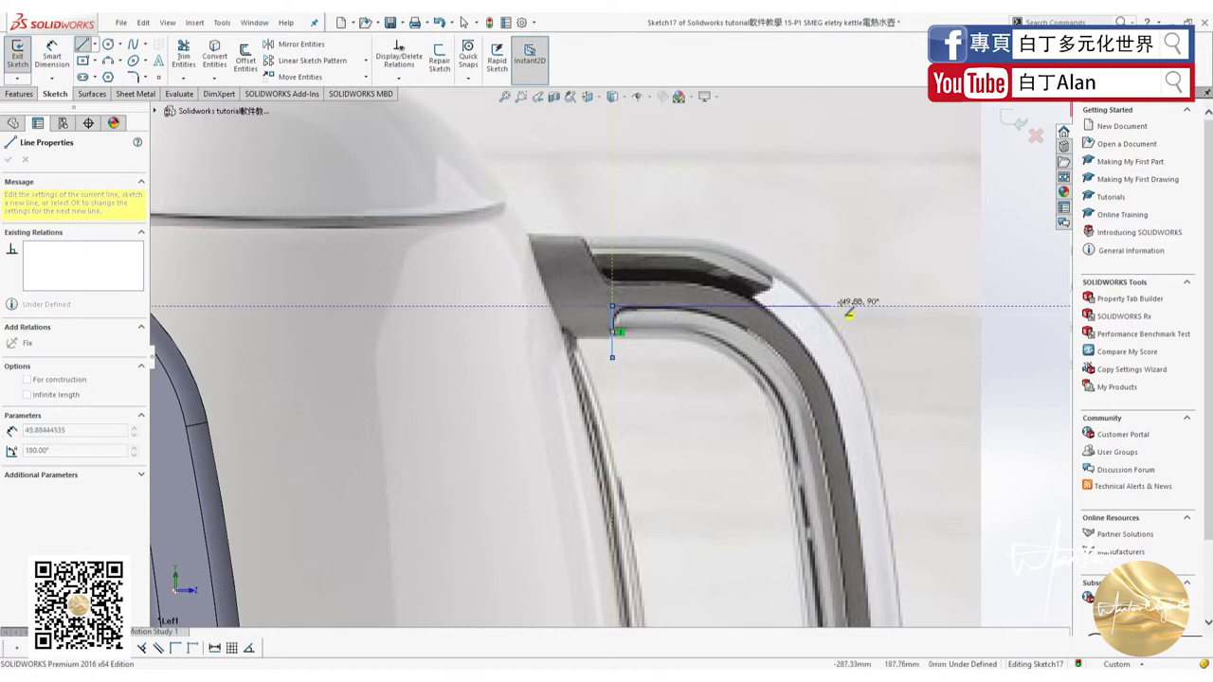
double_click(867, 301)
key("Escape")
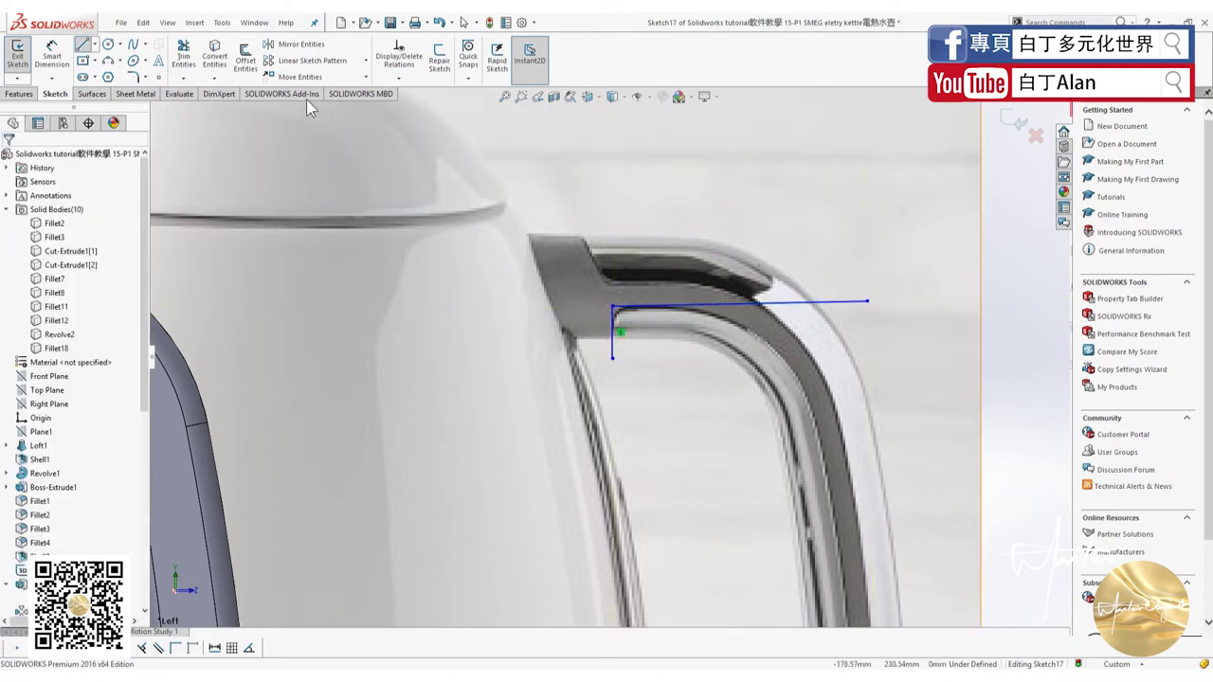
Drag the traced line left onto the model's handle top.
scroll(592, 267, "up", 3)
scroll(597, 269, "down", 2)
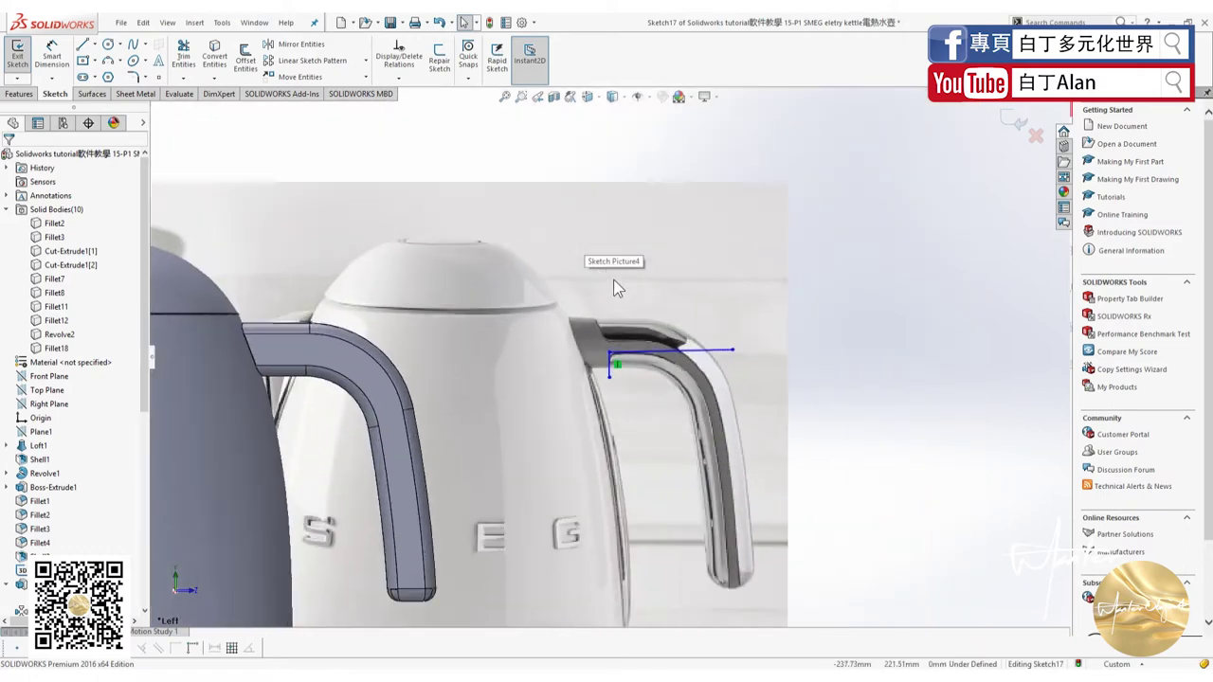
scroll(587, 280, "down", 2)
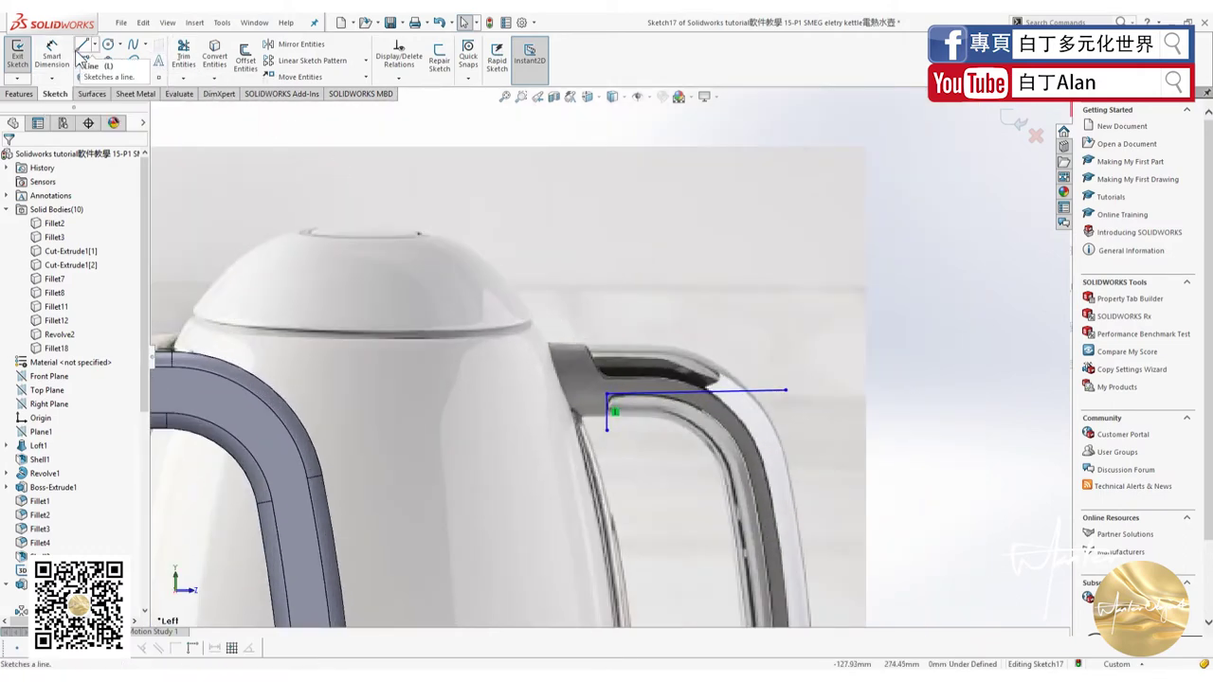
scroll(754, 292, "up", 3)
scroll(625, 388, "down", 1)
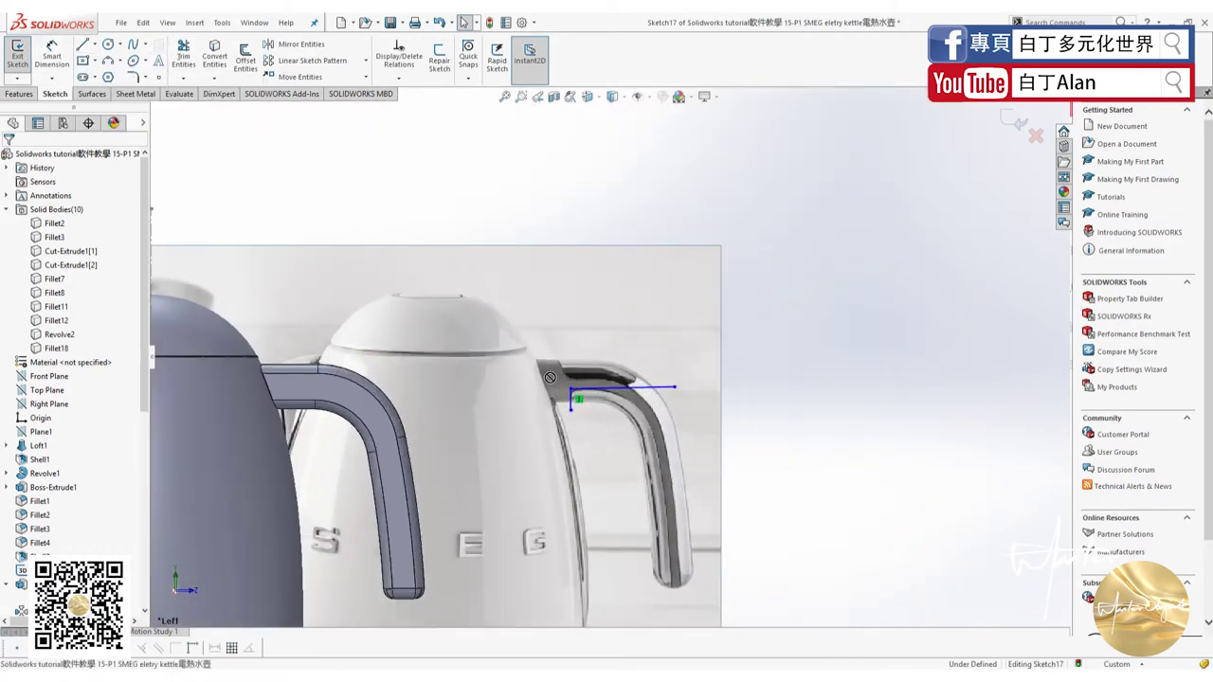
left_click(580, 388)
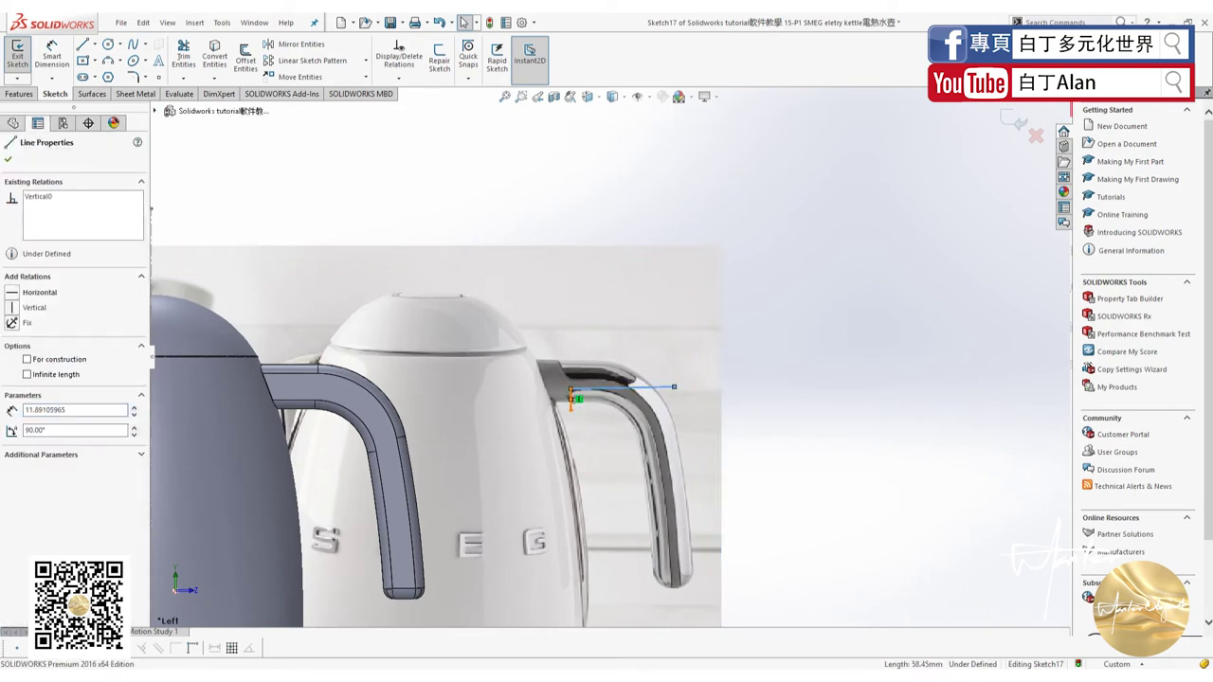
left_click(570, 390, "ctrl")
left_click_drag(592, 390, 476, 392)
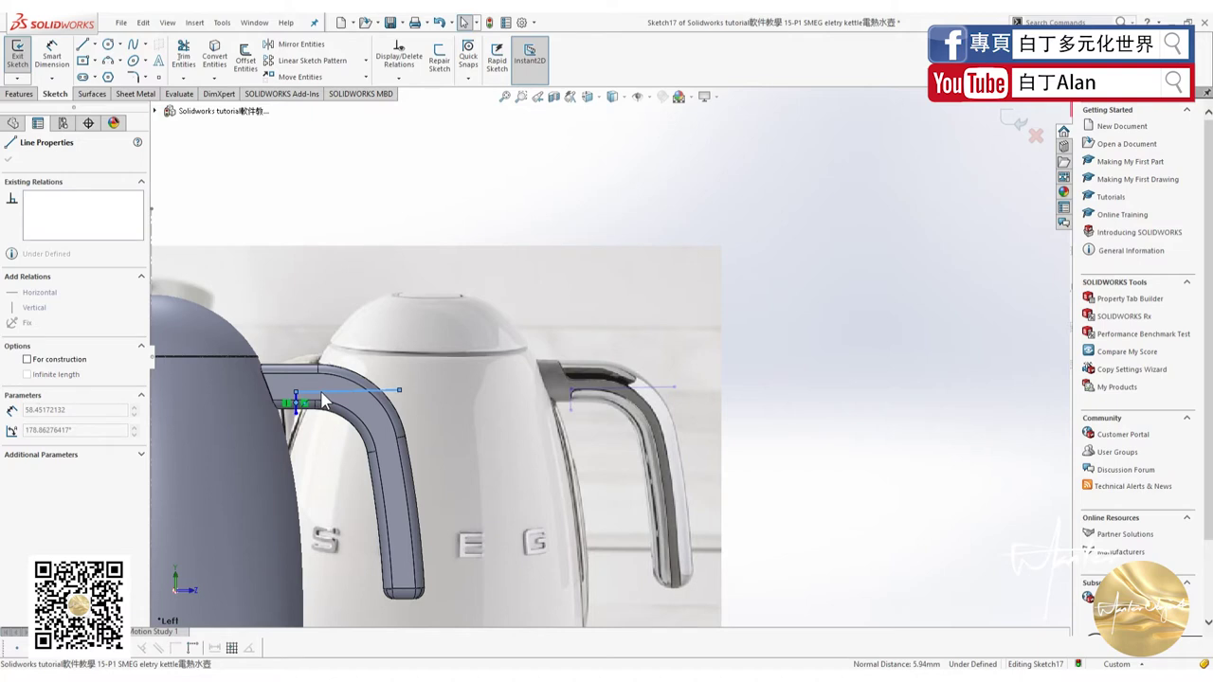
Draw a slanted line rising above the handle top plus a second horizontal line.
left_click(294, 404, "ctrl")
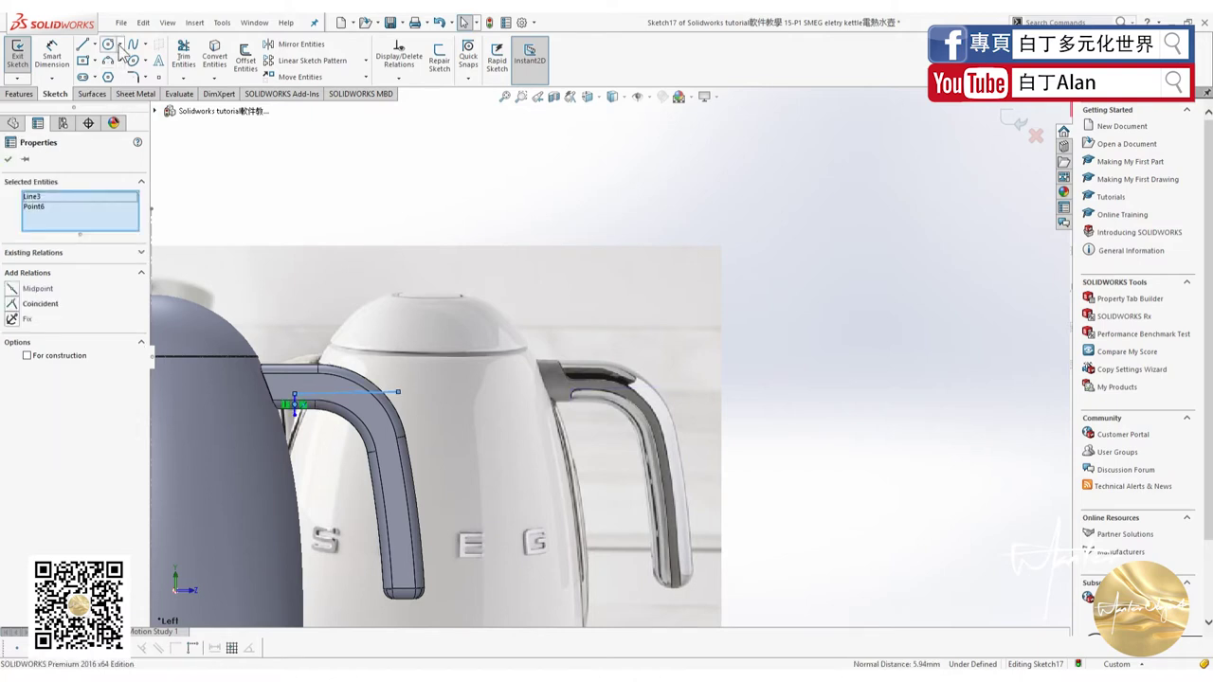
left_click(84, 44)
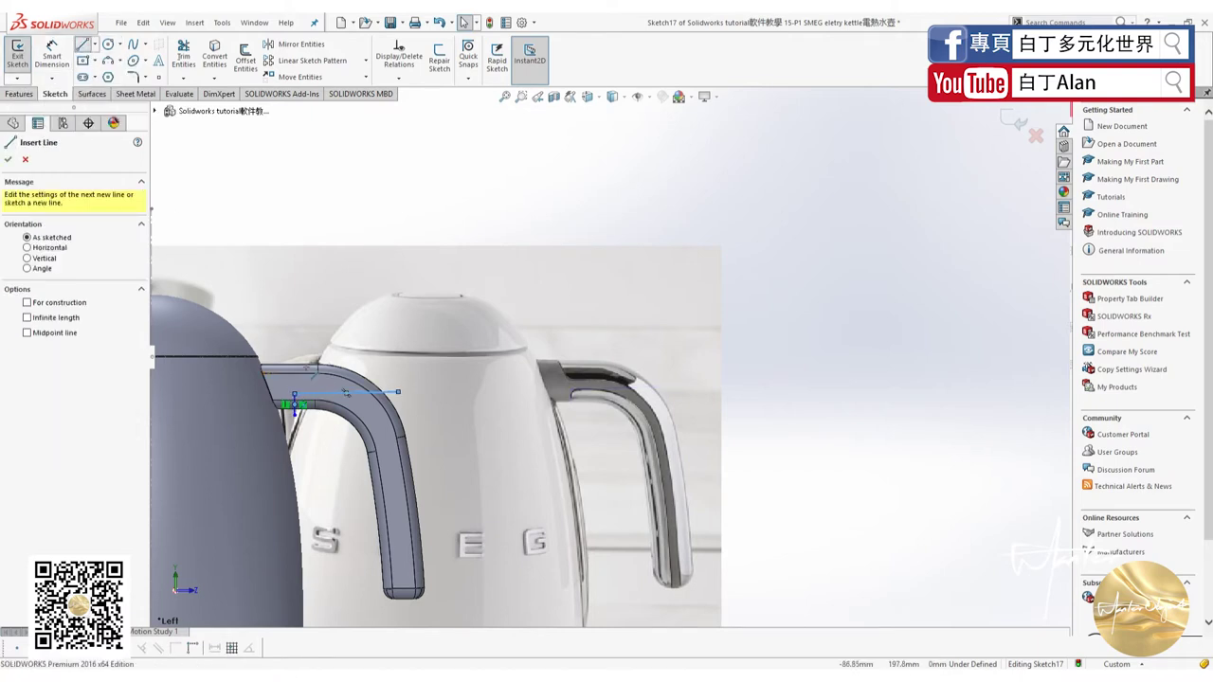
scroll(309, 367, "down", 3)
left_click(326, 340)
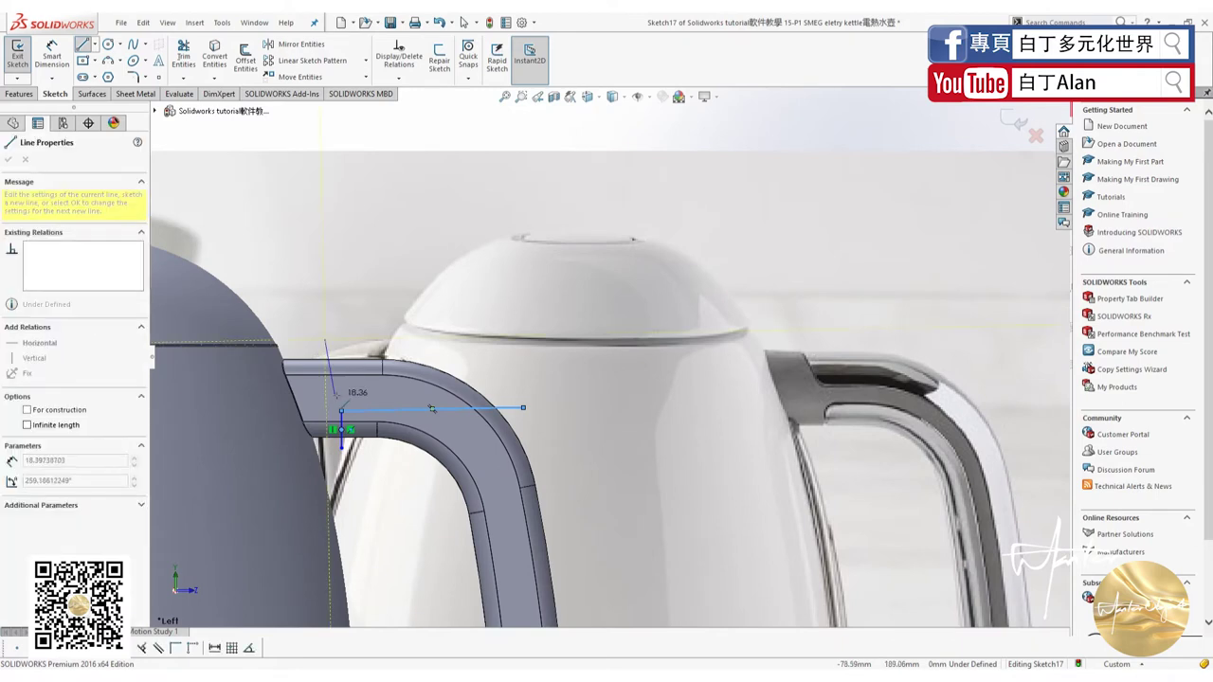
left_click(341, 385)
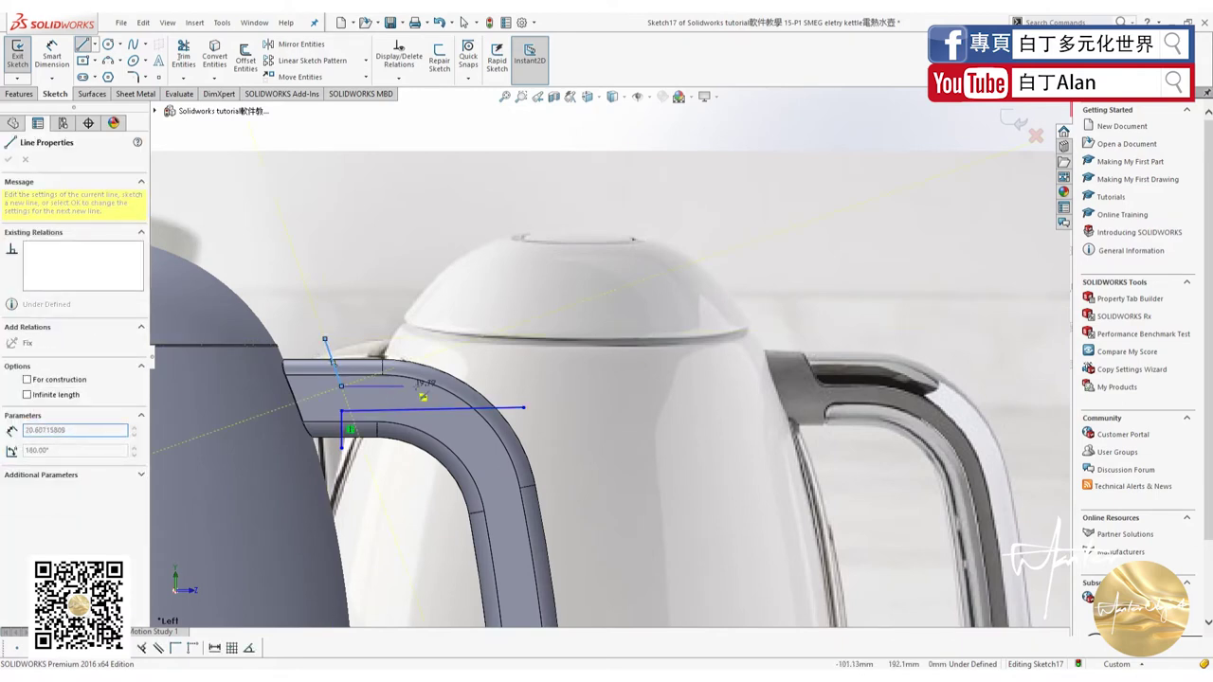
left_click(518, 383)
key("Escape")
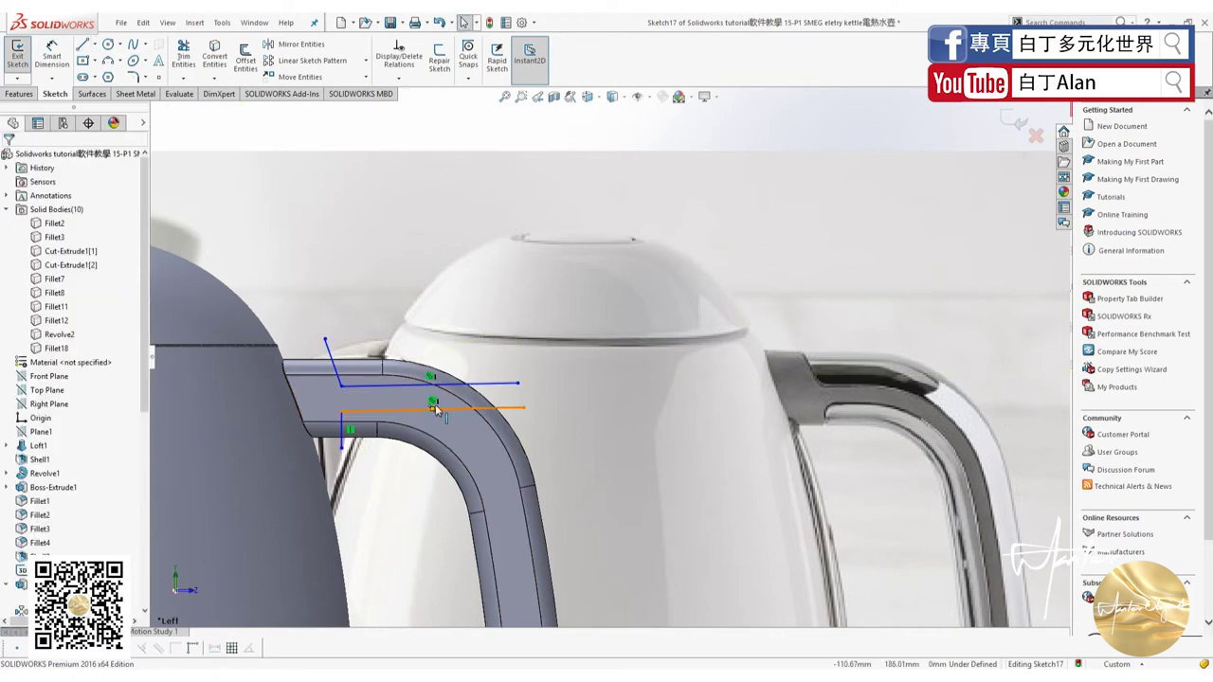
Make the new line horizontal and vertically align the two lines' left endpoints.
left_click(451, 414)
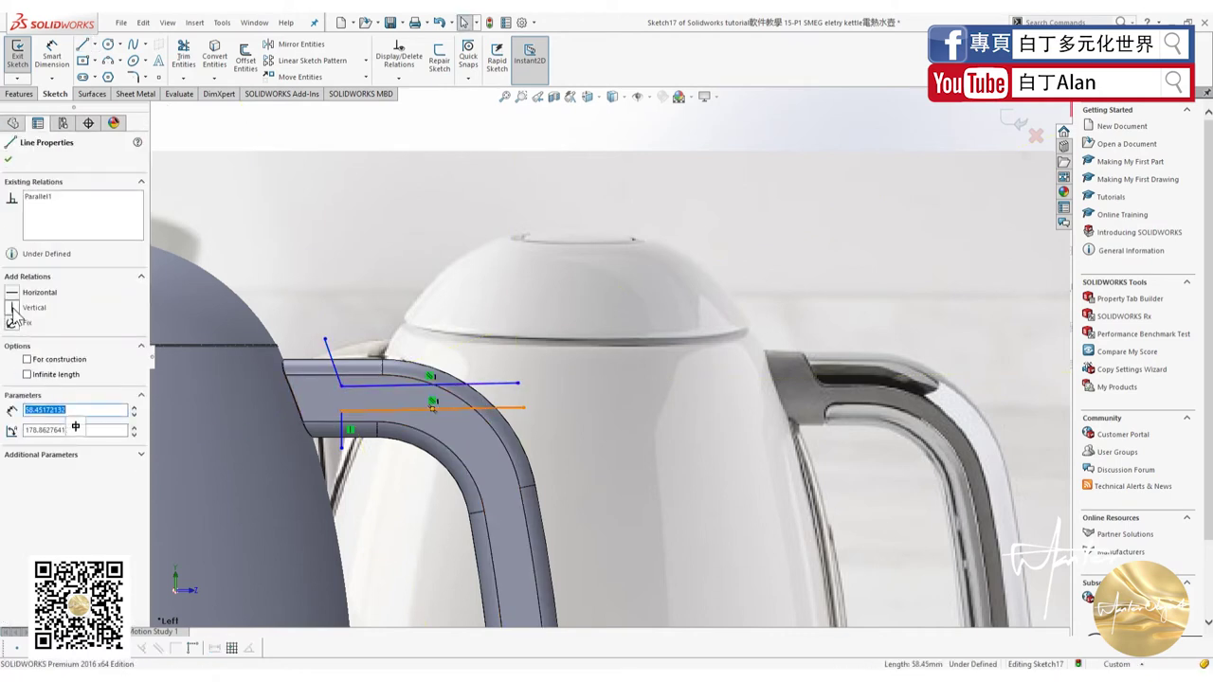
left_click(12, 292)
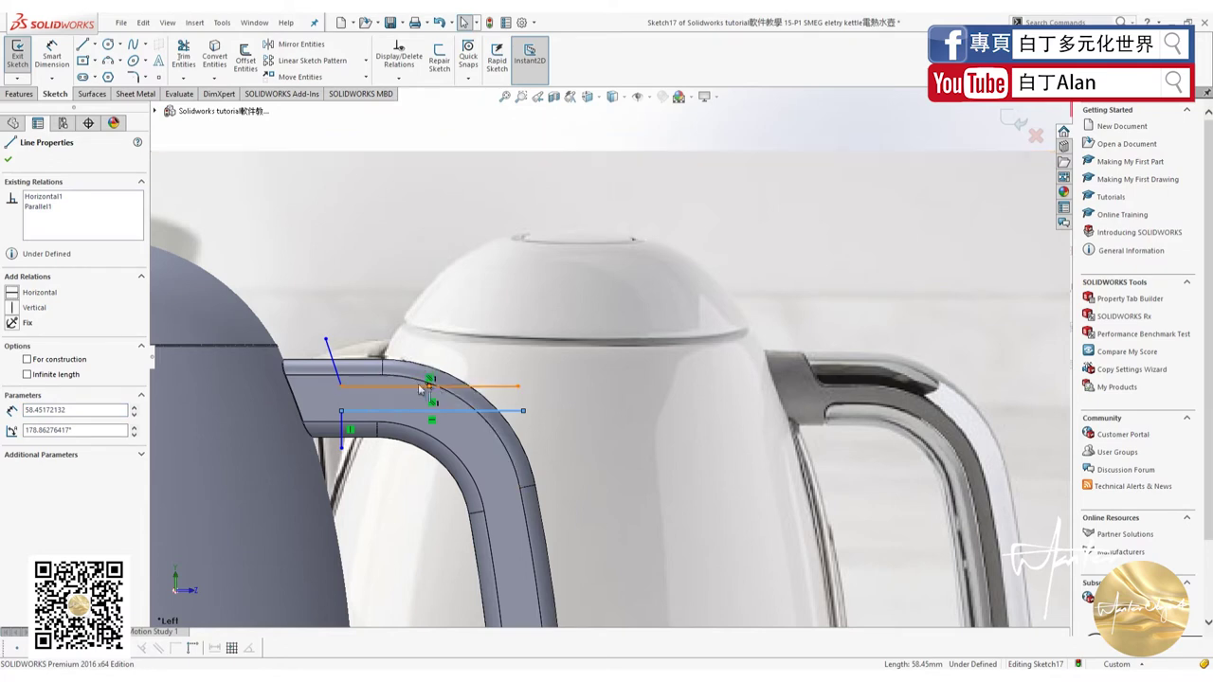
key("Escape")
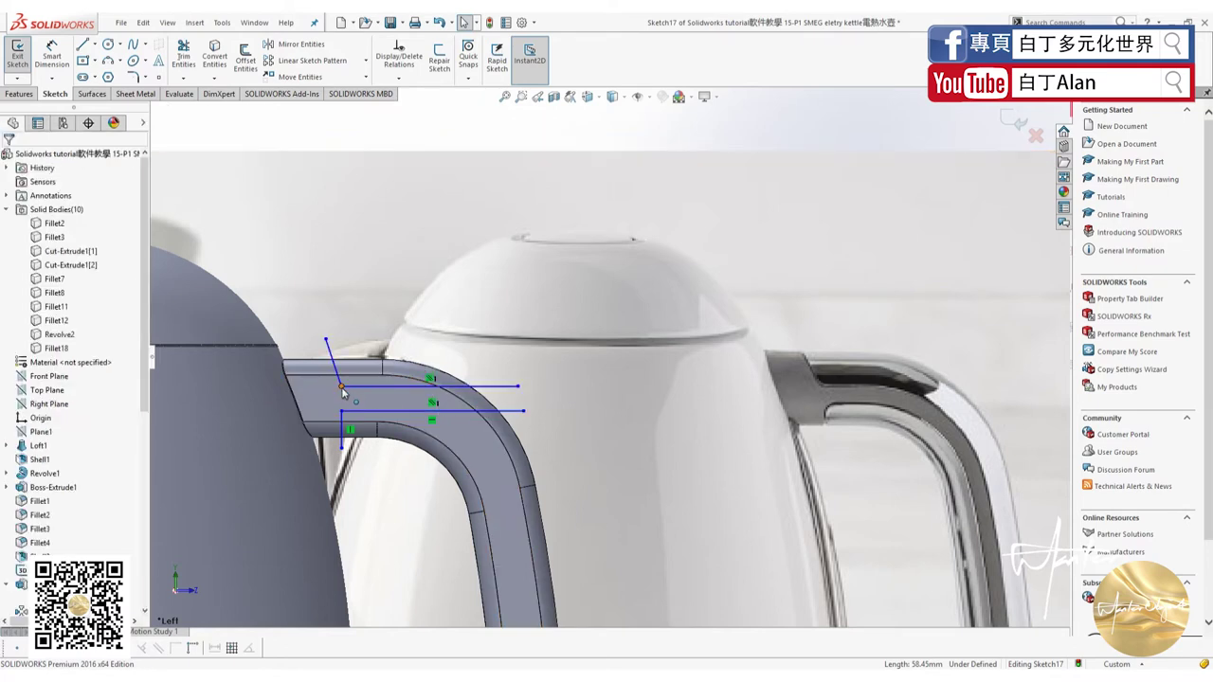
left_click(341, 386)
left_click(341, 411, "ctrl")
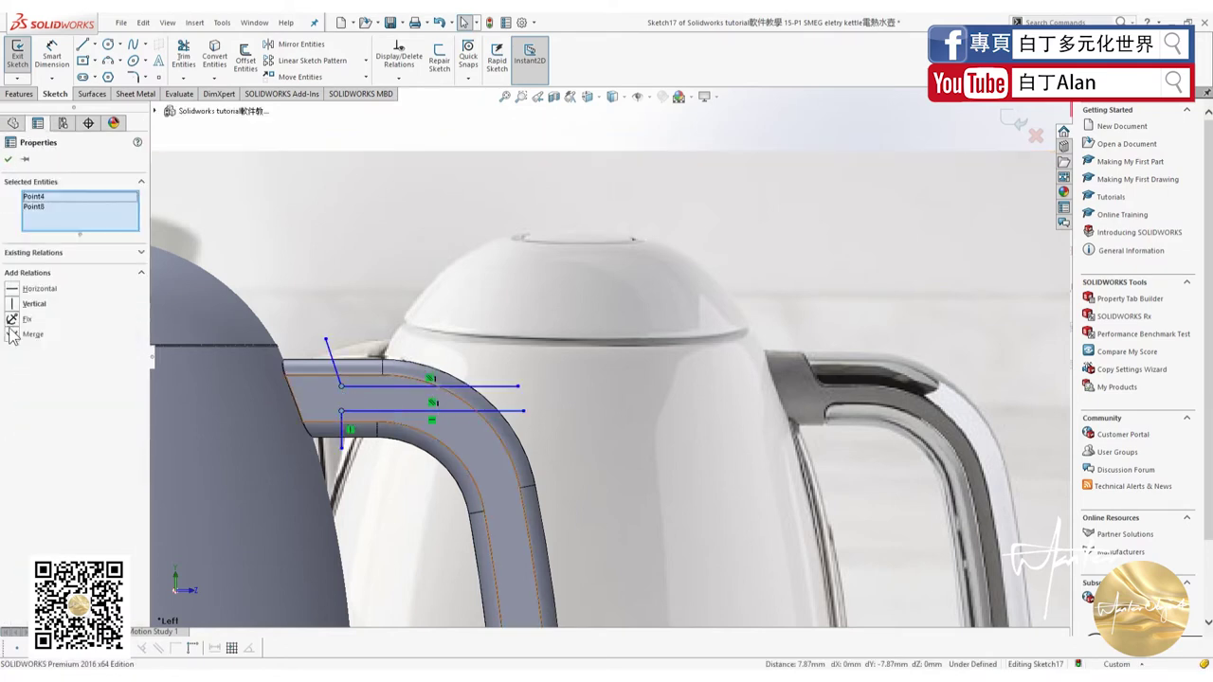
left_click(13, 303)
key("Escape")
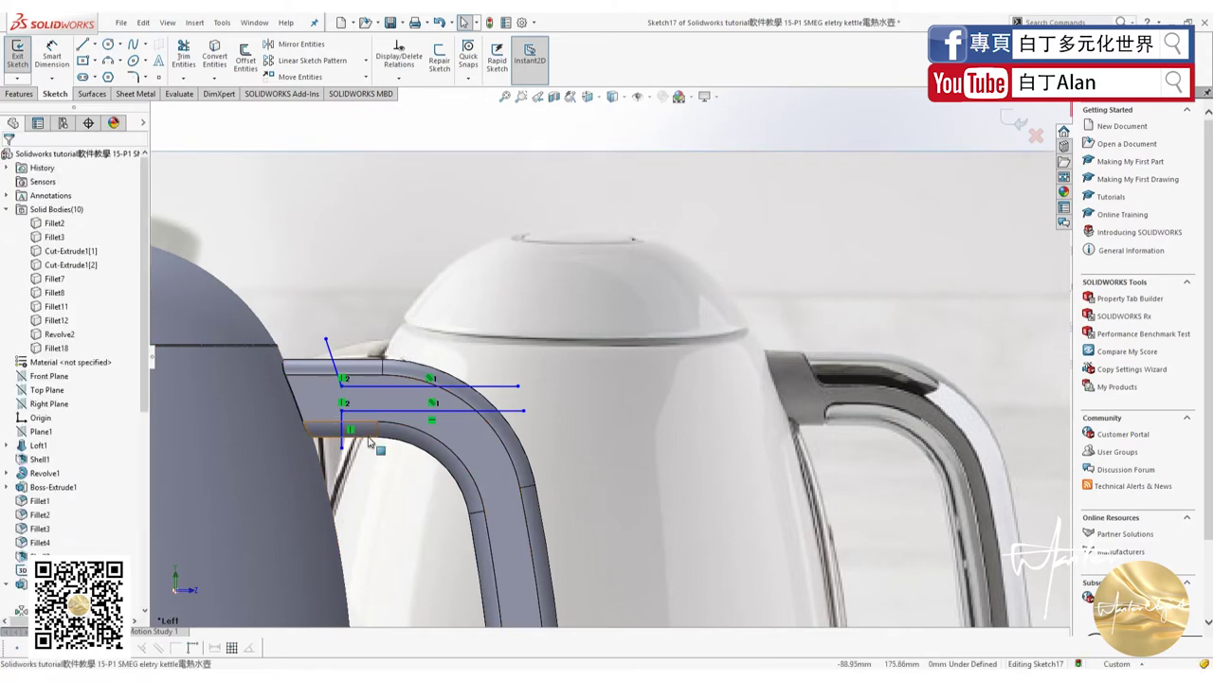
Make the slanted line tangent to the kettle body edge.
left_click(332, 358)
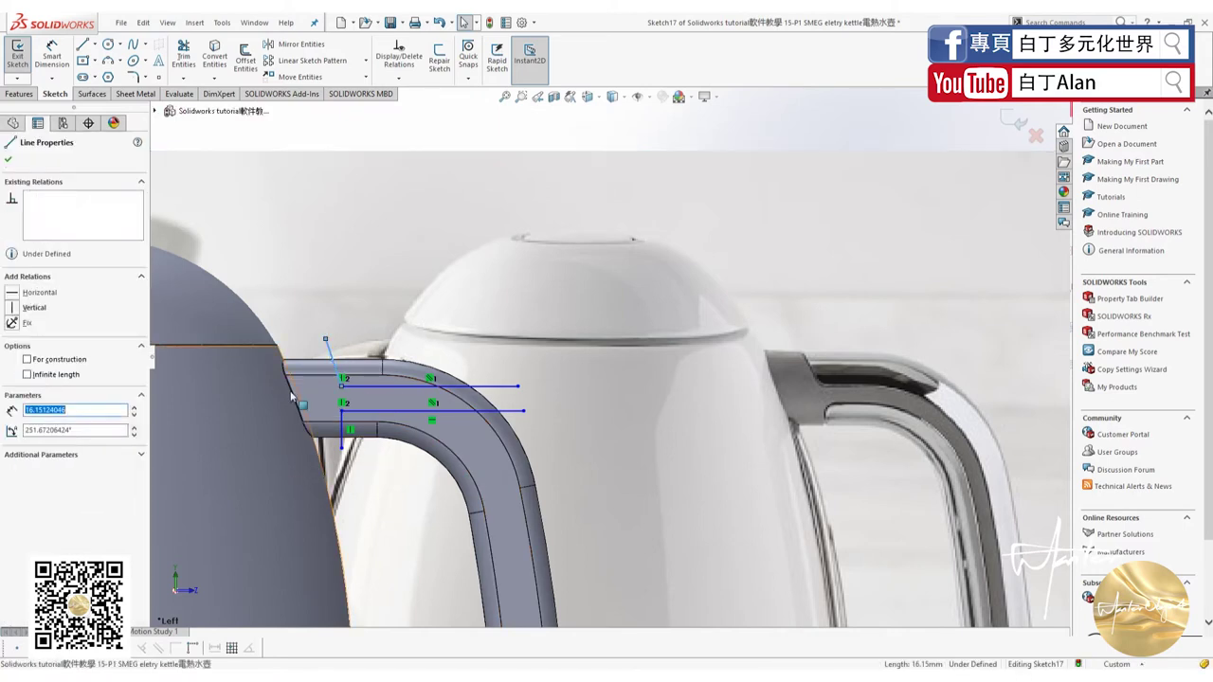
left_click(295, 397, "ctrl")
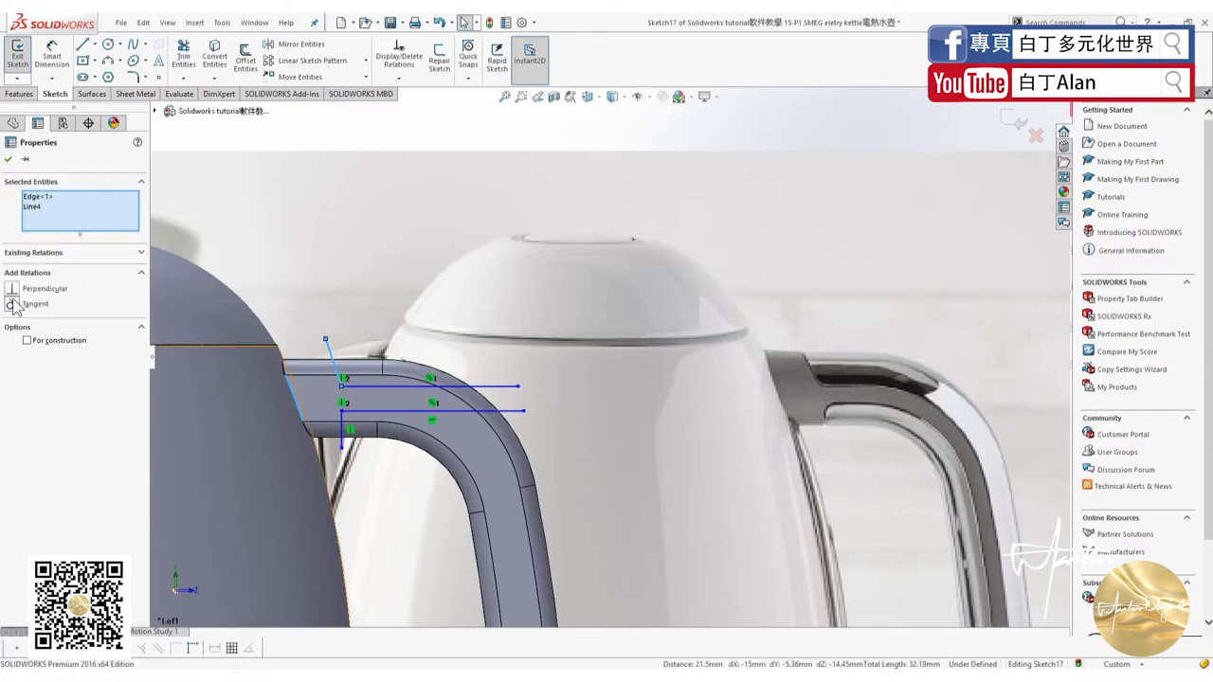
left_click(11, 304)
left_click(360, 271)
scroll(324, 405, "down", 6)
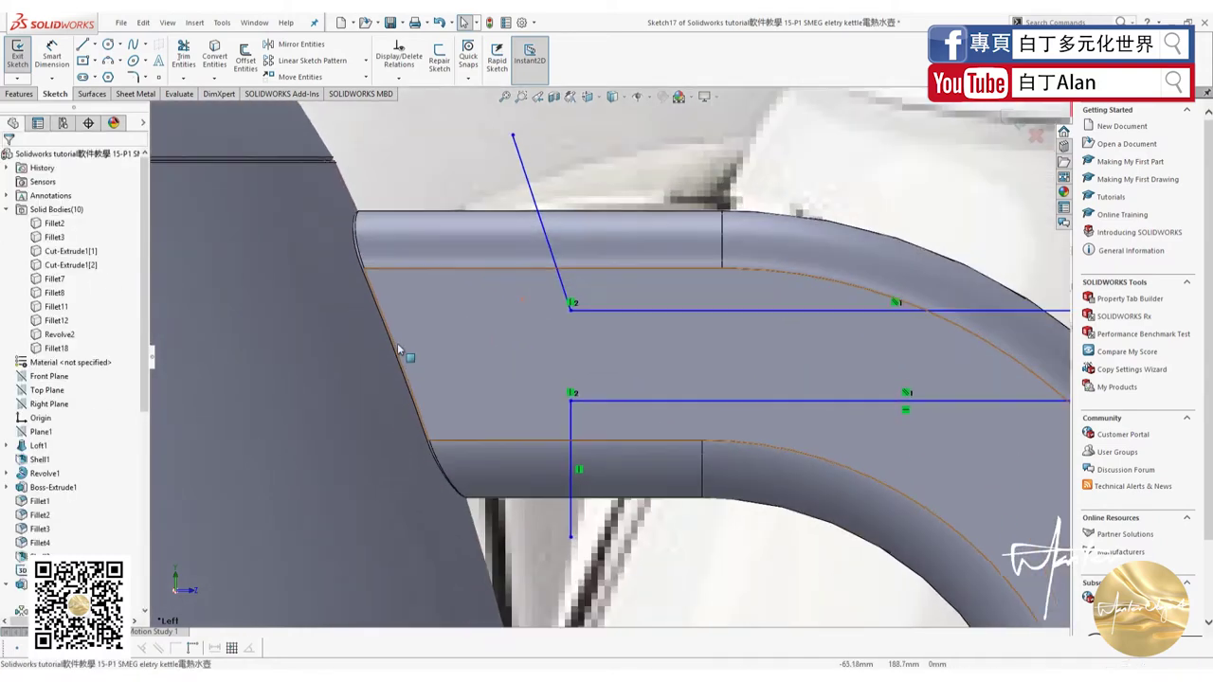
left_click(534, 205)
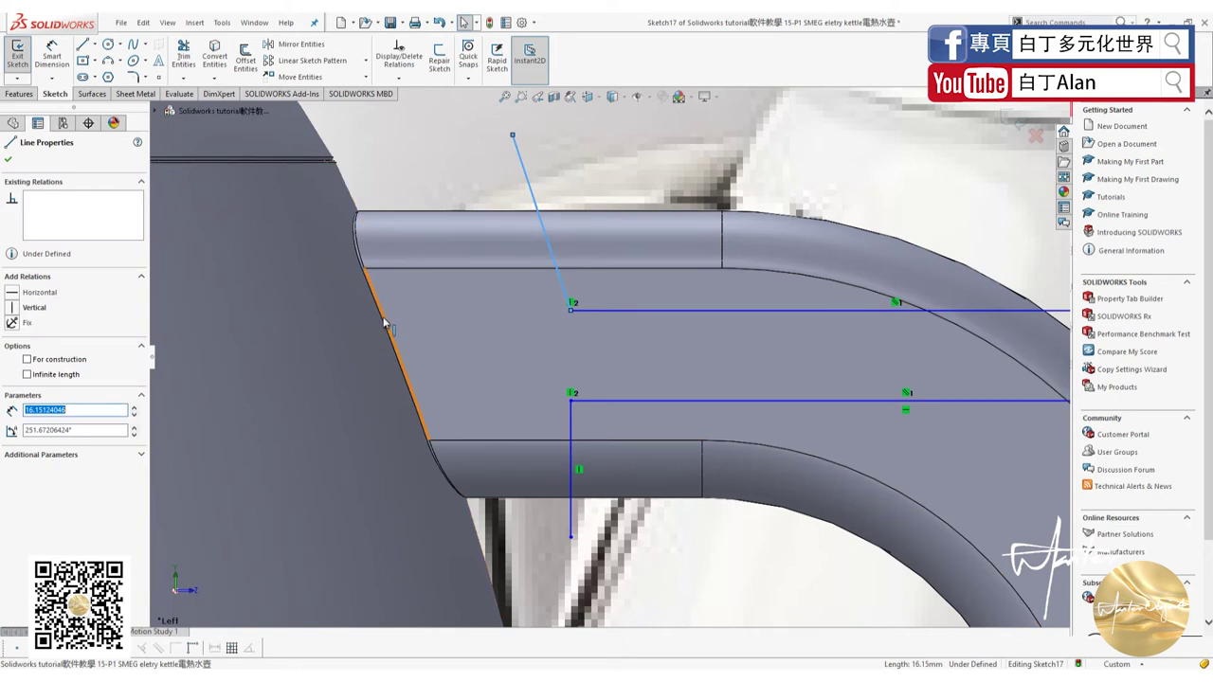
left_click(384, 323, "ctrl")
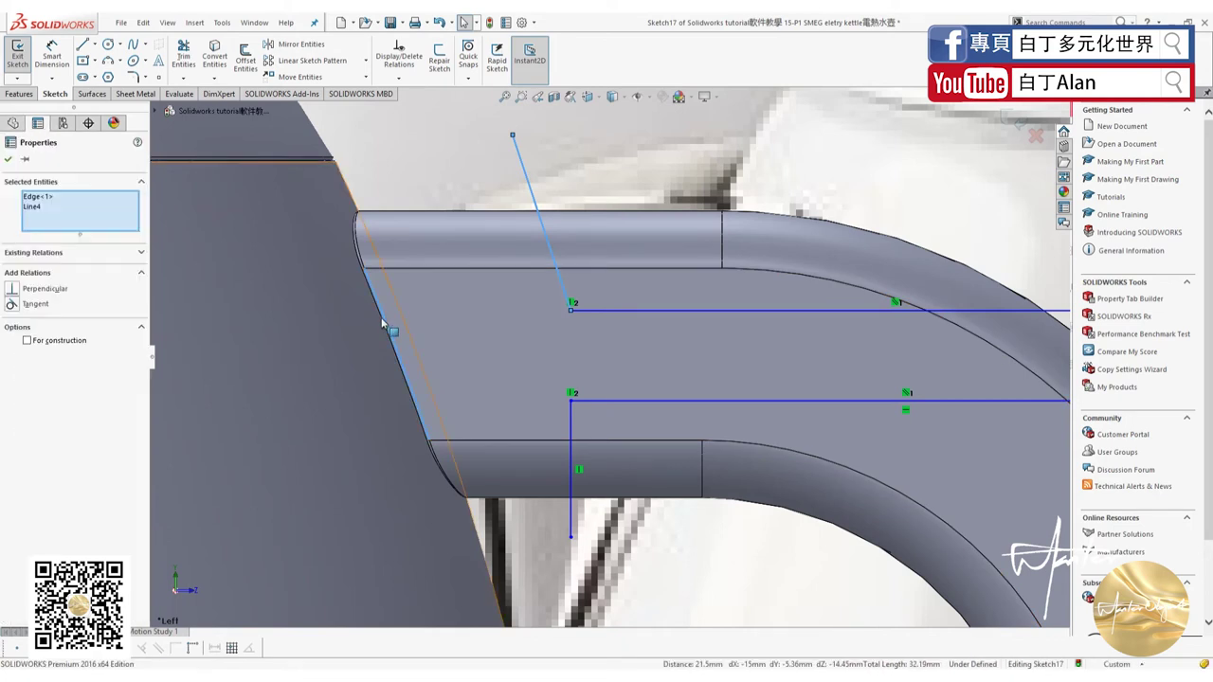
left_click(383, 322, "ctrl")
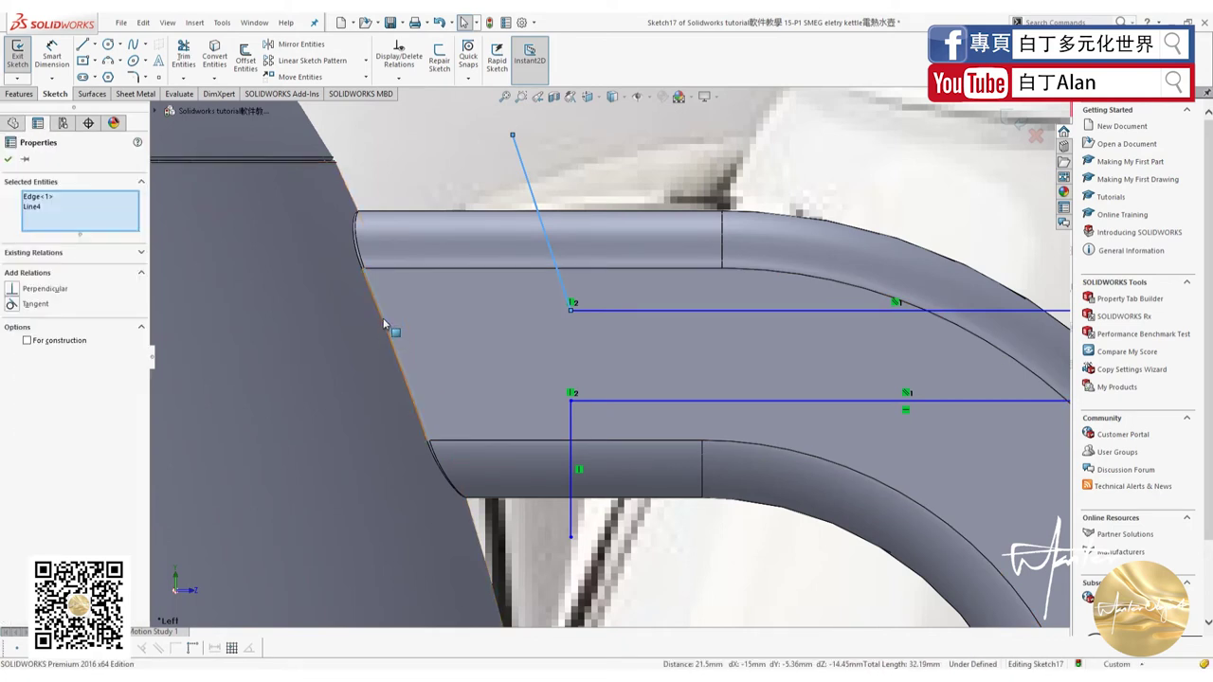
key("Escape")
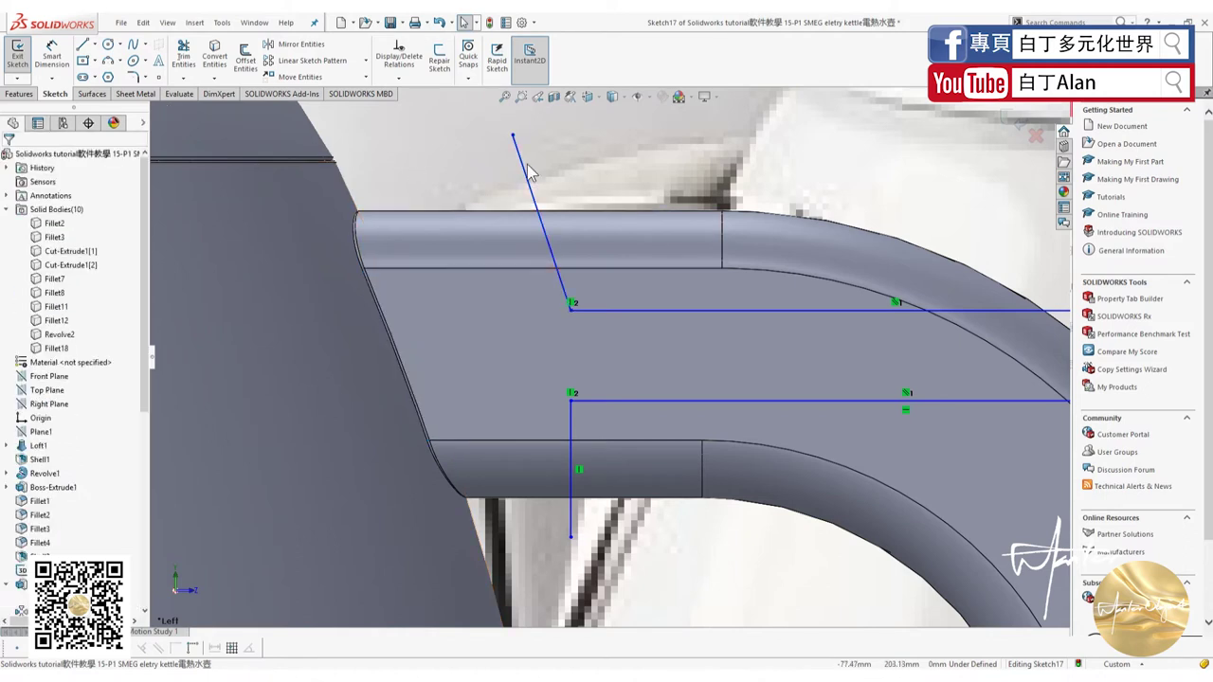
left_click(51, 55)
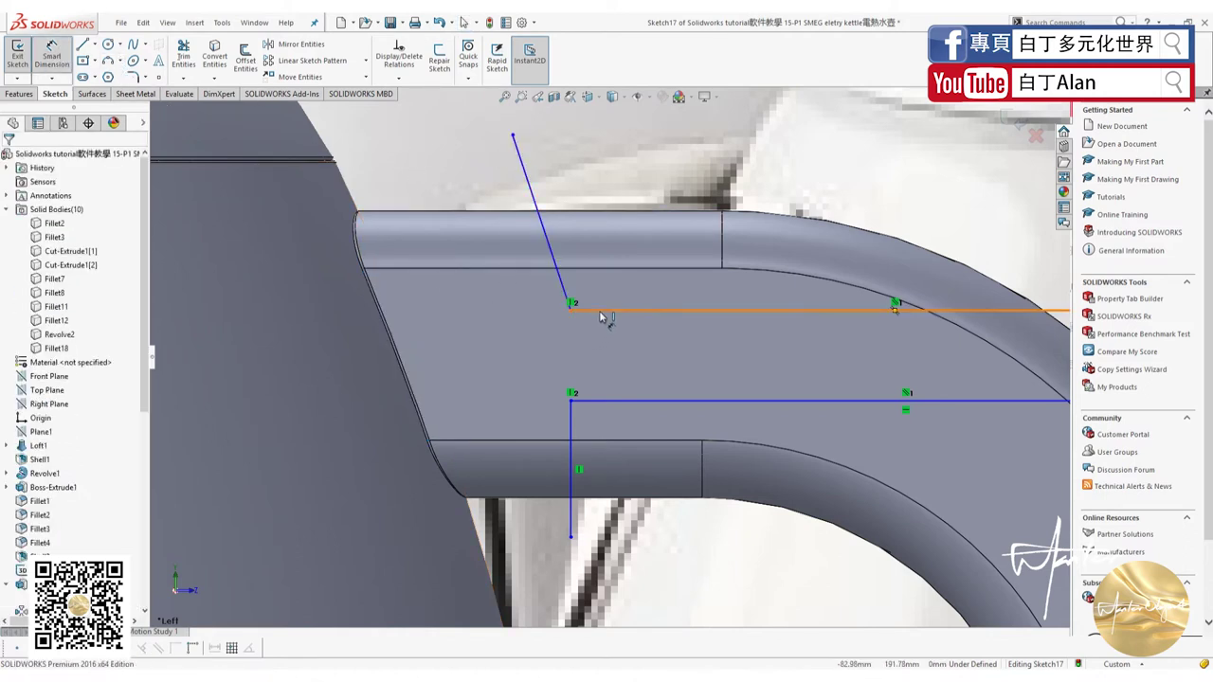
Dimension the angle between the slanted and horizontal lines at 120°.
left_click(564, 289)
left_click(661, 309)
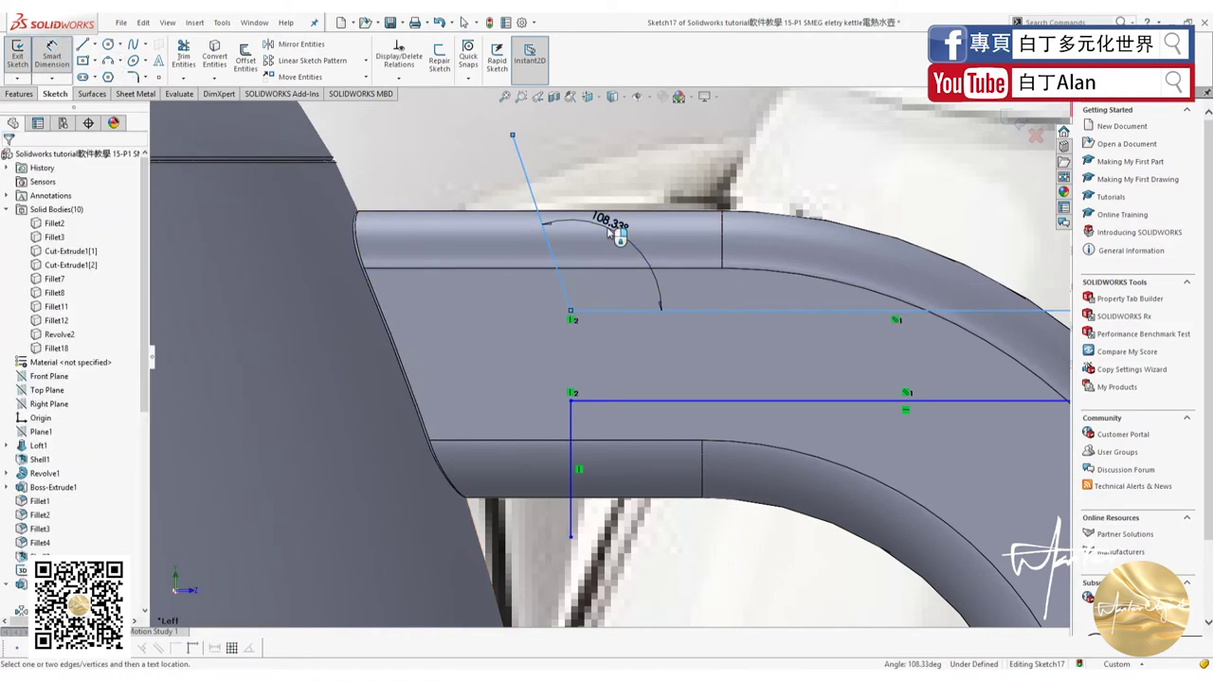
left_click(617, 234)
type("120")
key("Return")
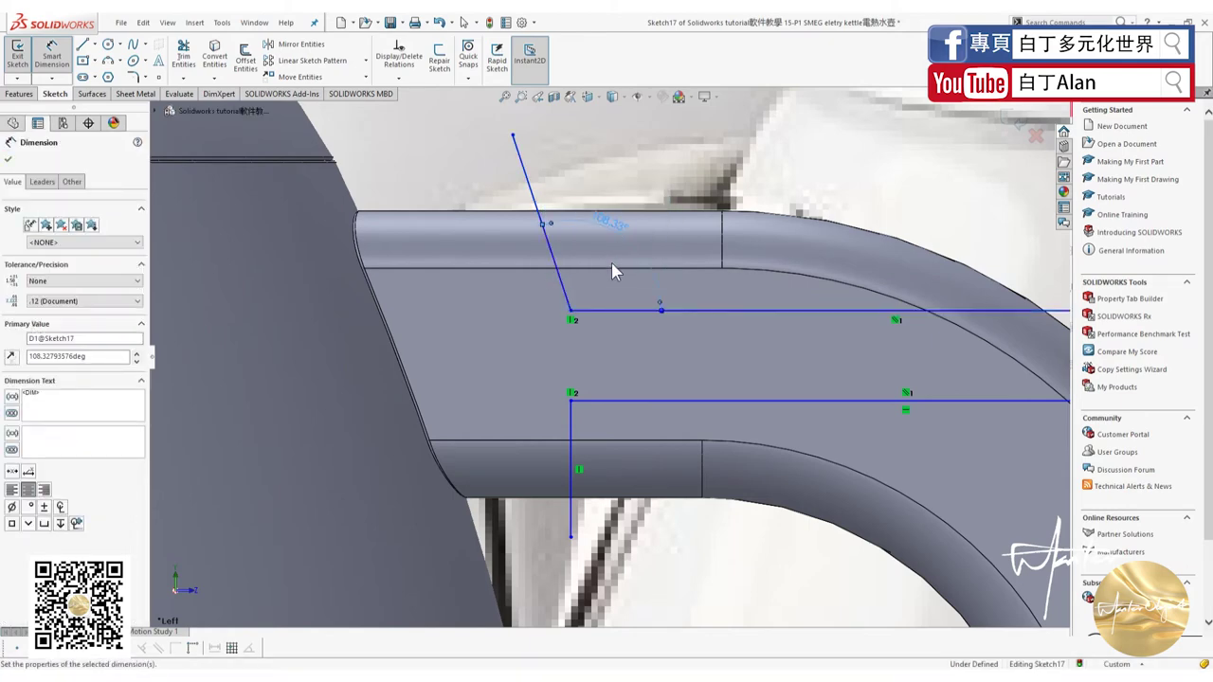
scroll(534, 381, "up", 3)
scroll(534, 381, "up", 3)
key("Escape")
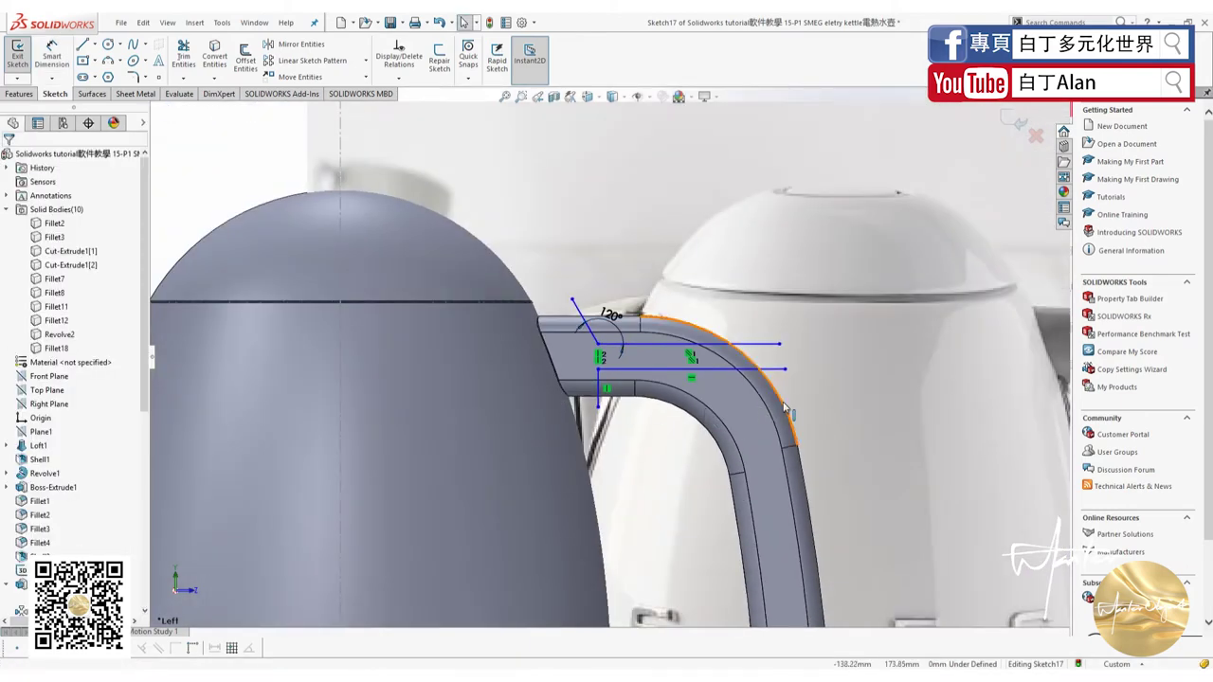
key("Escape")
scroll(779, 405, "up", 2)
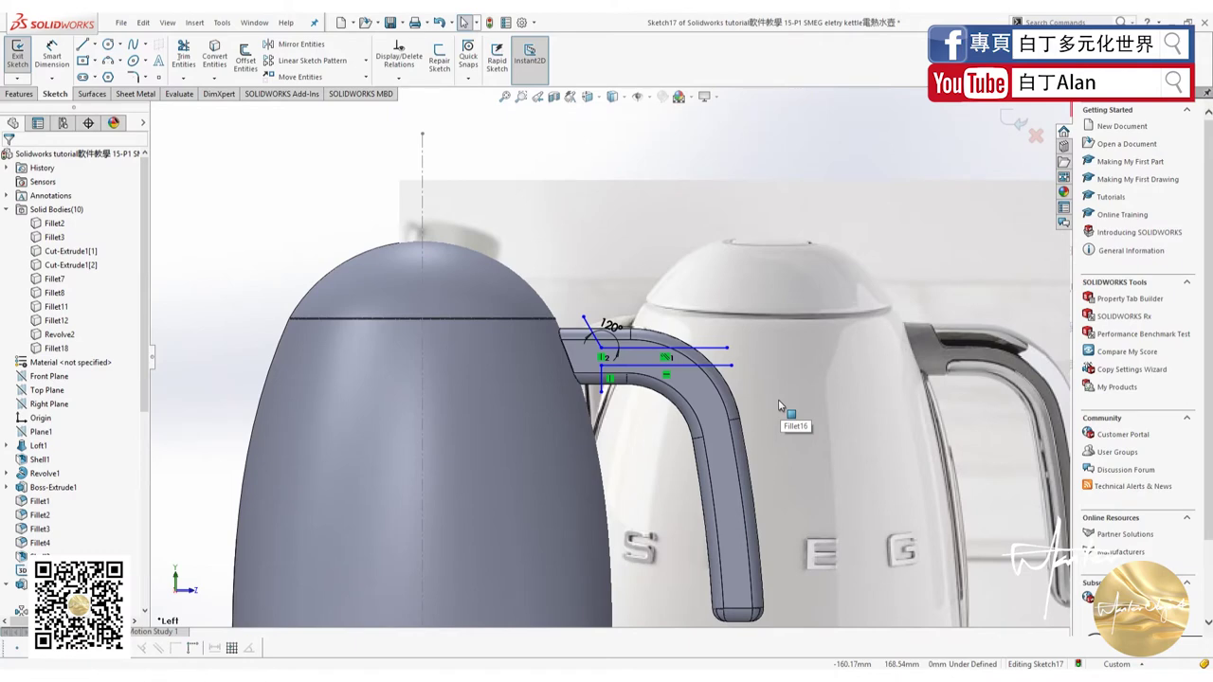
scroll(779, 405, "down", 2)
scroll(758, 398, "down", 2)
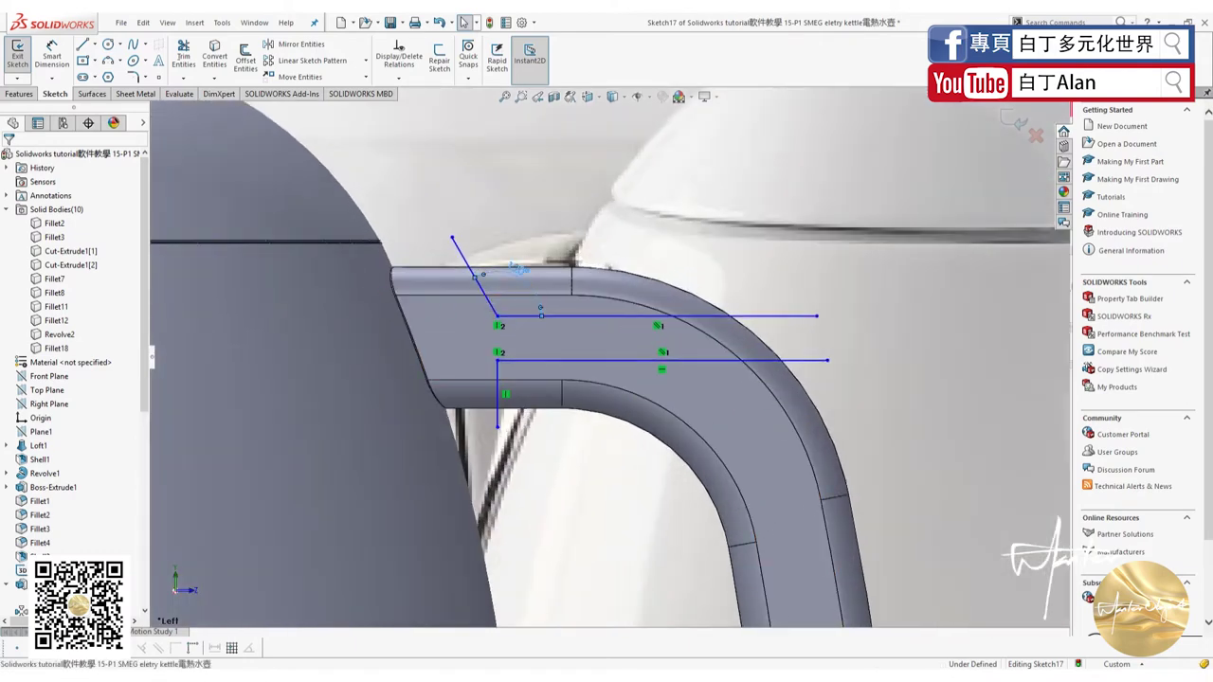
Change the angle dimension from 120° to 110°.
left_click(517, 268)
type("11")
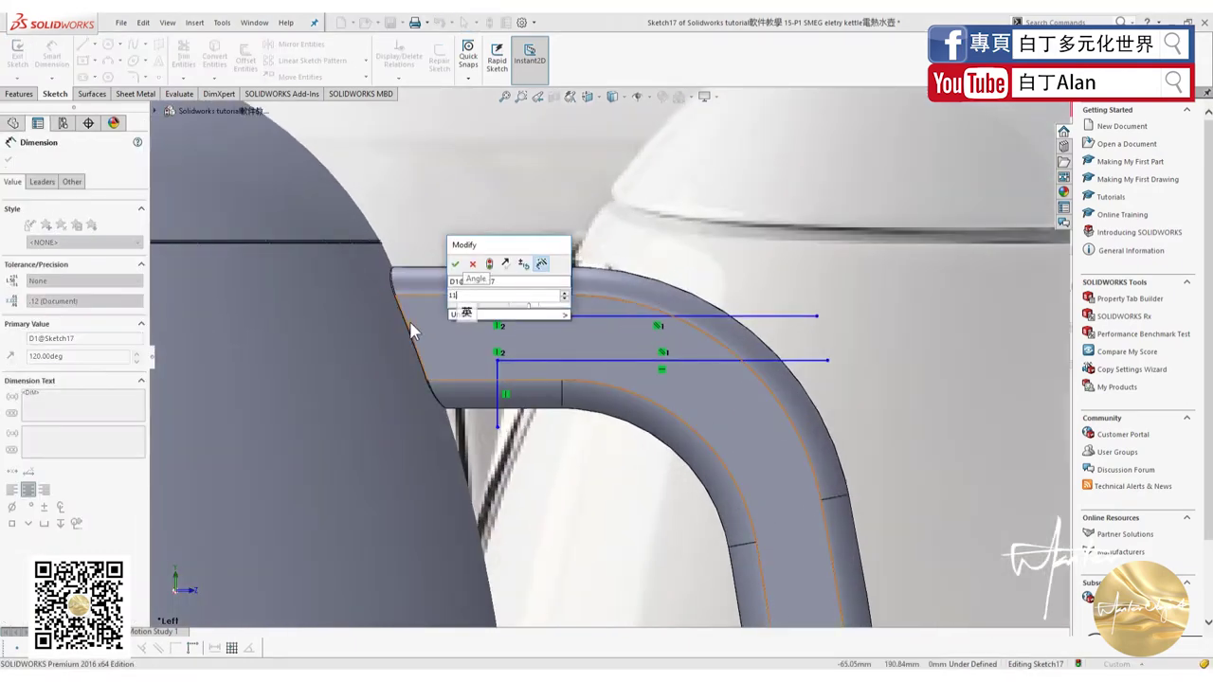
type("0")
key("Return")
scroll(508, 367, "up", 1)
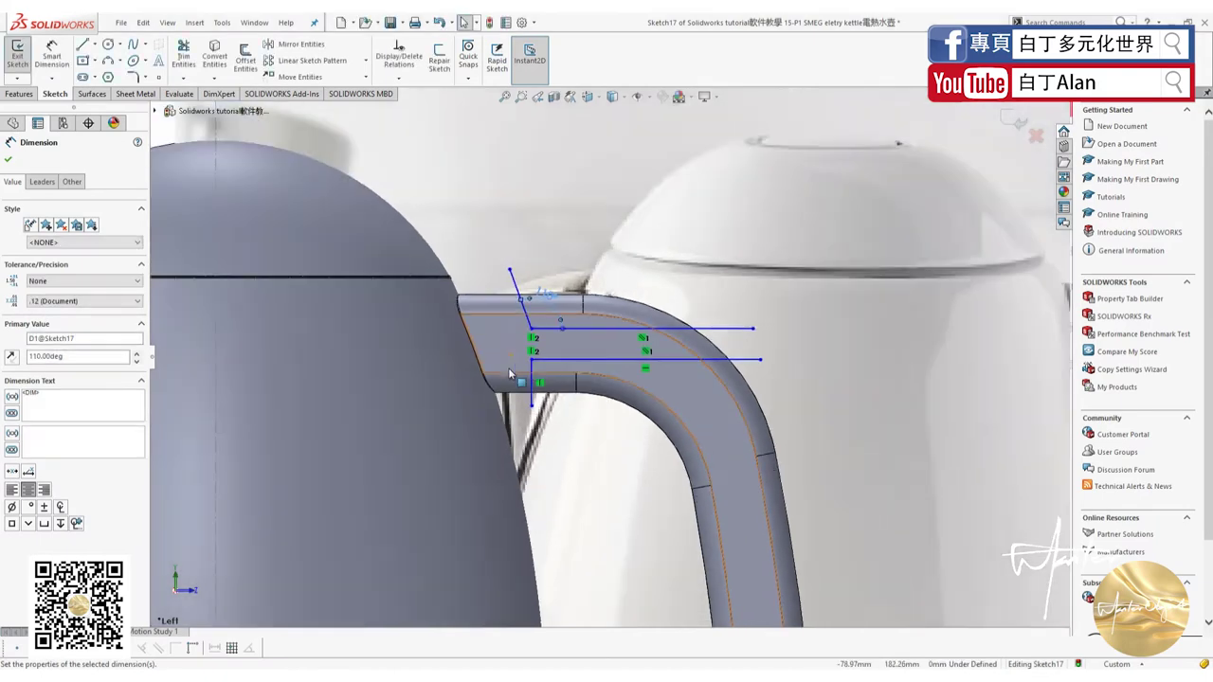
scroll(511, 374, "up", 3)
scroll(796, 407, "down", 2)
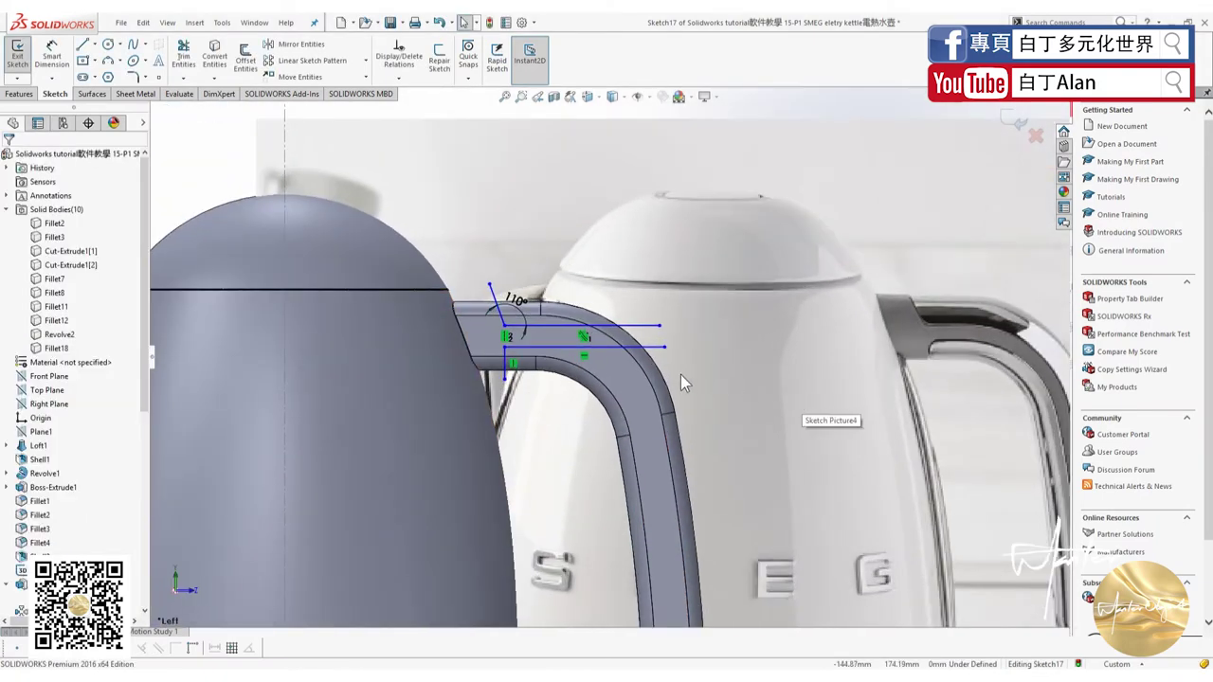
Offset the handle's curved and straight edges into the sketch by 3 mm.
left_click(245, 57)
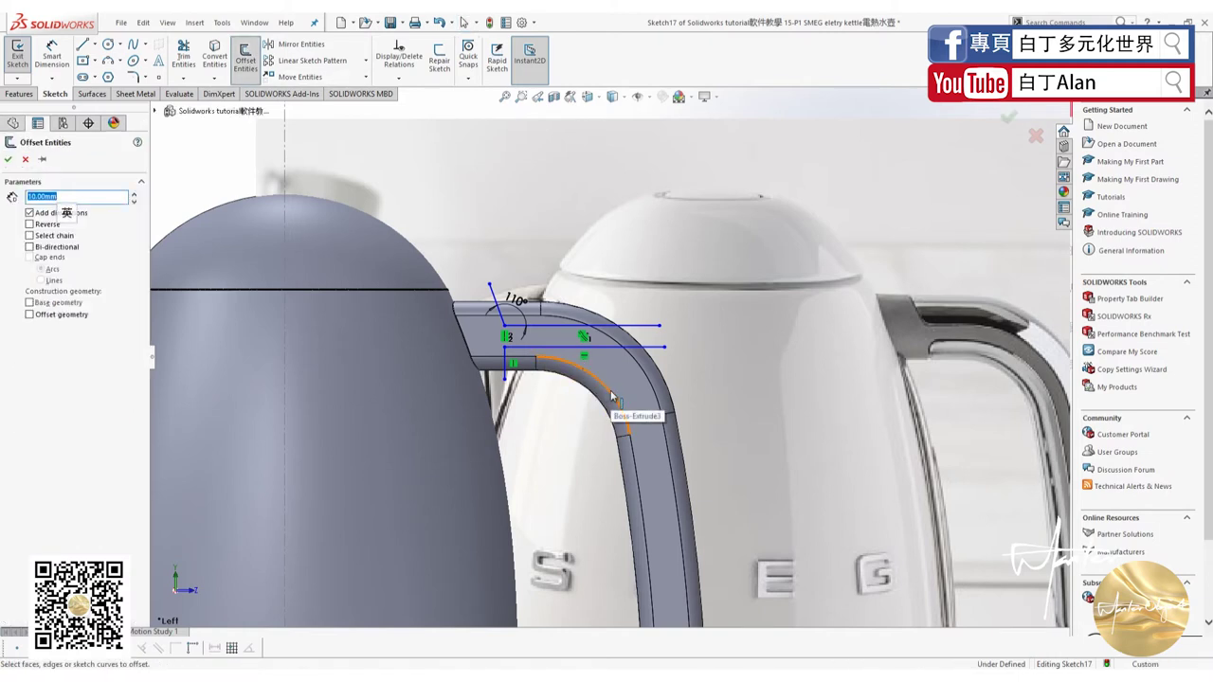
left_click(611, 396)
left_click(635, 471)
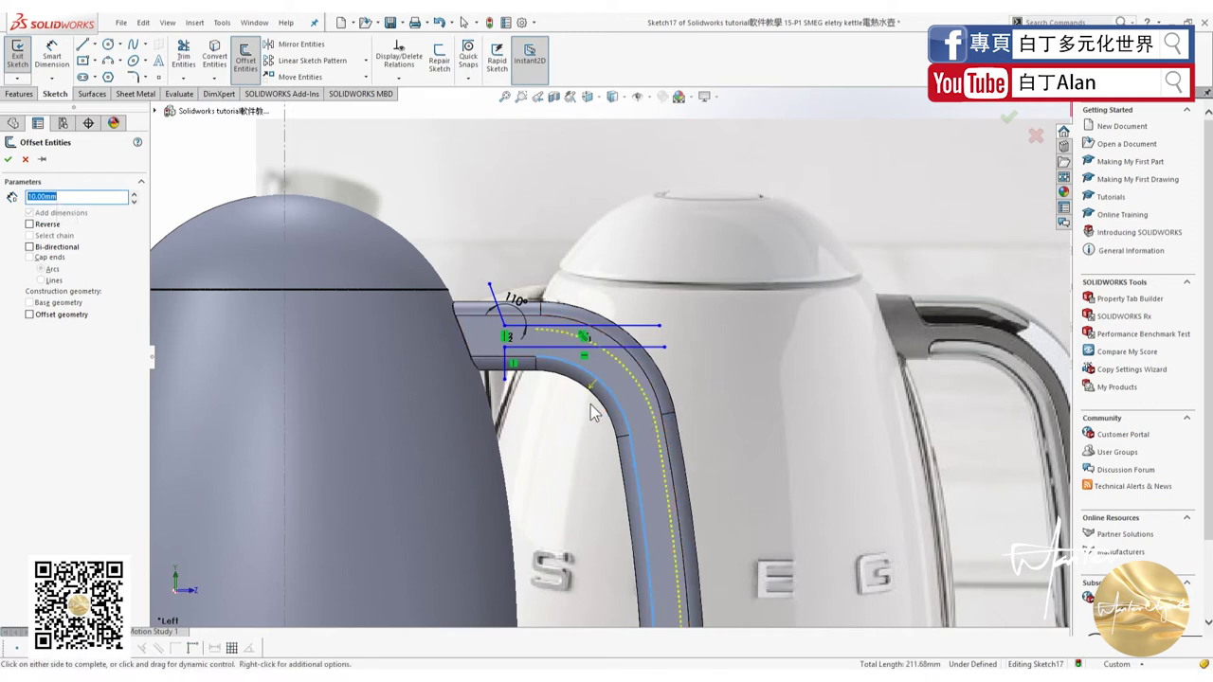
scroll(590, 405, "up", 3)
type("2")
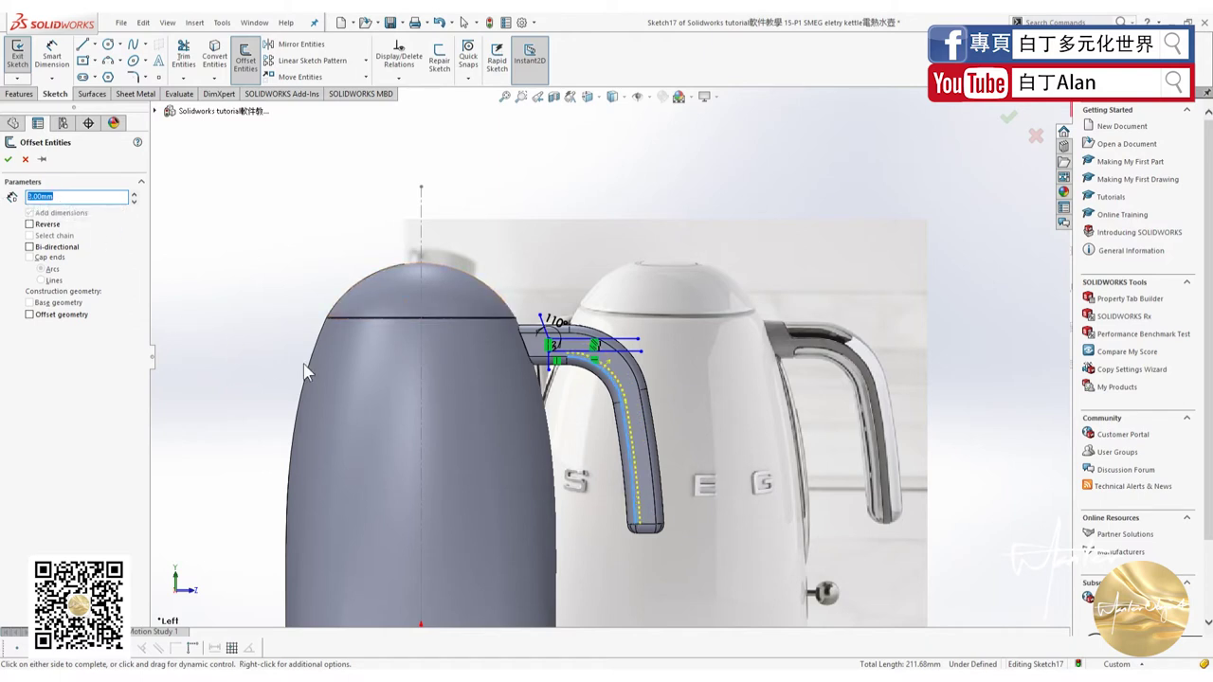
scroll(687, 515, "down", 3)
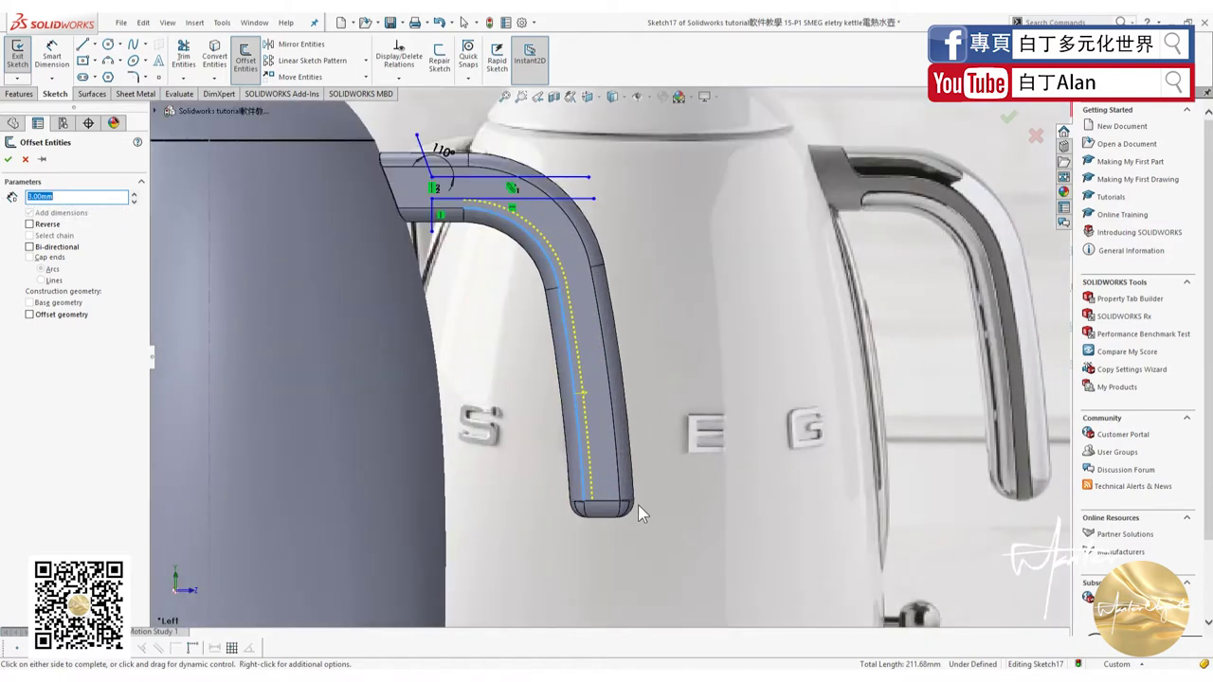
left_click(9, 160)
Try relating the offset arc's end to the lower horizontal line, undoing a stray drag.
scroll(633, 415, "up", 2)
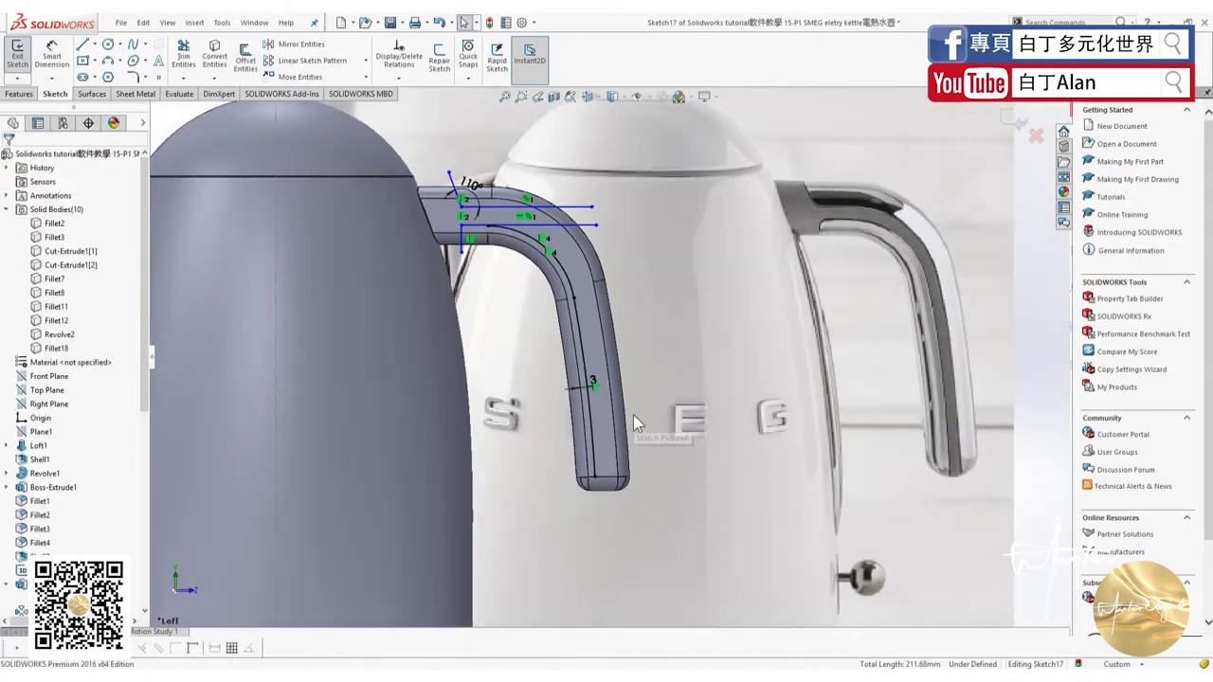
scroll(519, 216, "down", 3)
scroll(519, 216, "down", 2)
scroll(481, 287, "down", 2)
left_click(480, 287)
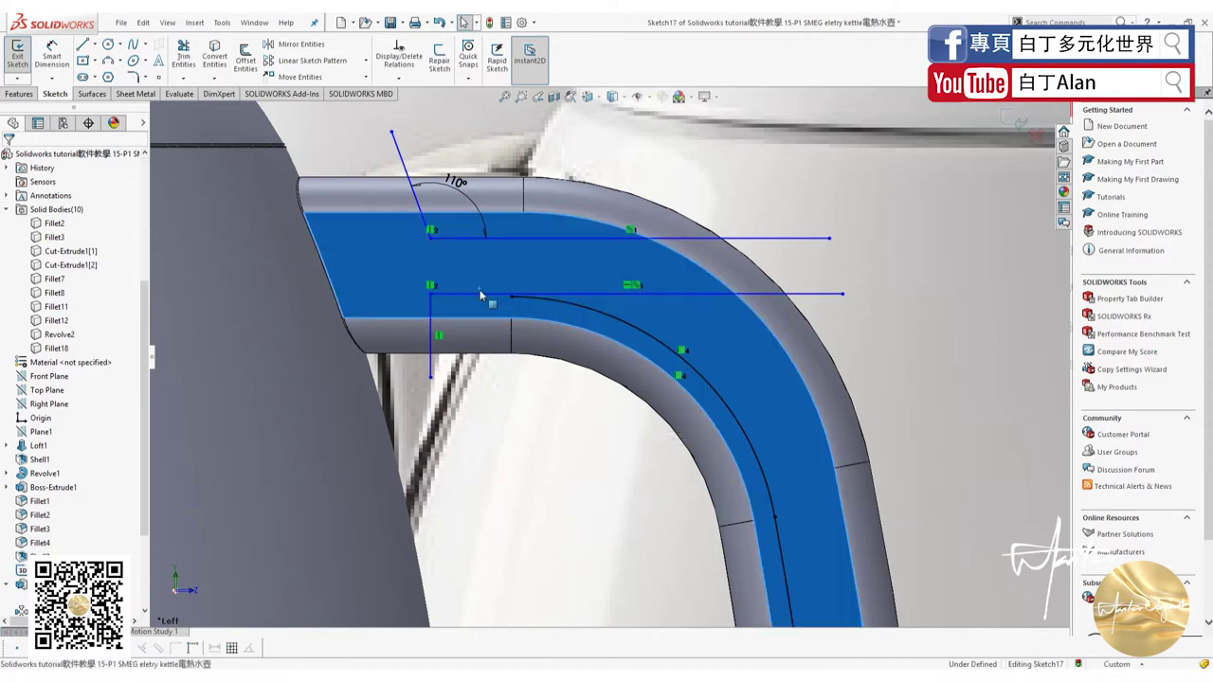
left_click(511, 296)
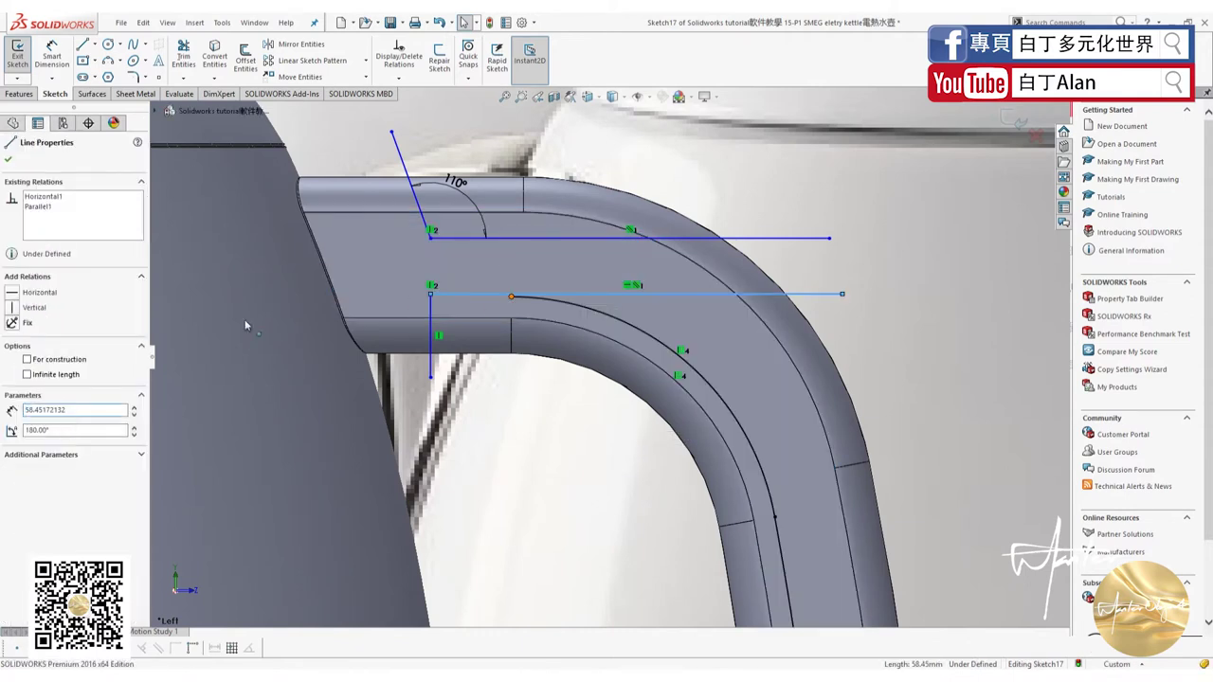
left_click(663, 294, "ctrl")
left_click(31, 288)
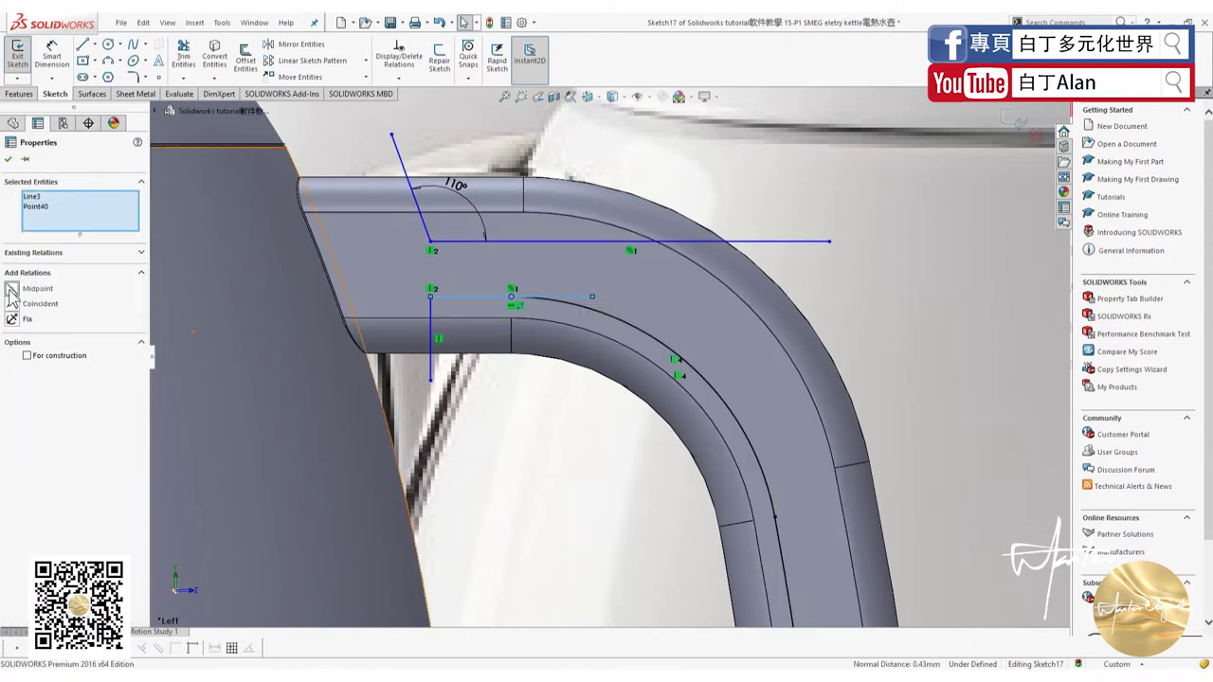
left_click(572, 447)
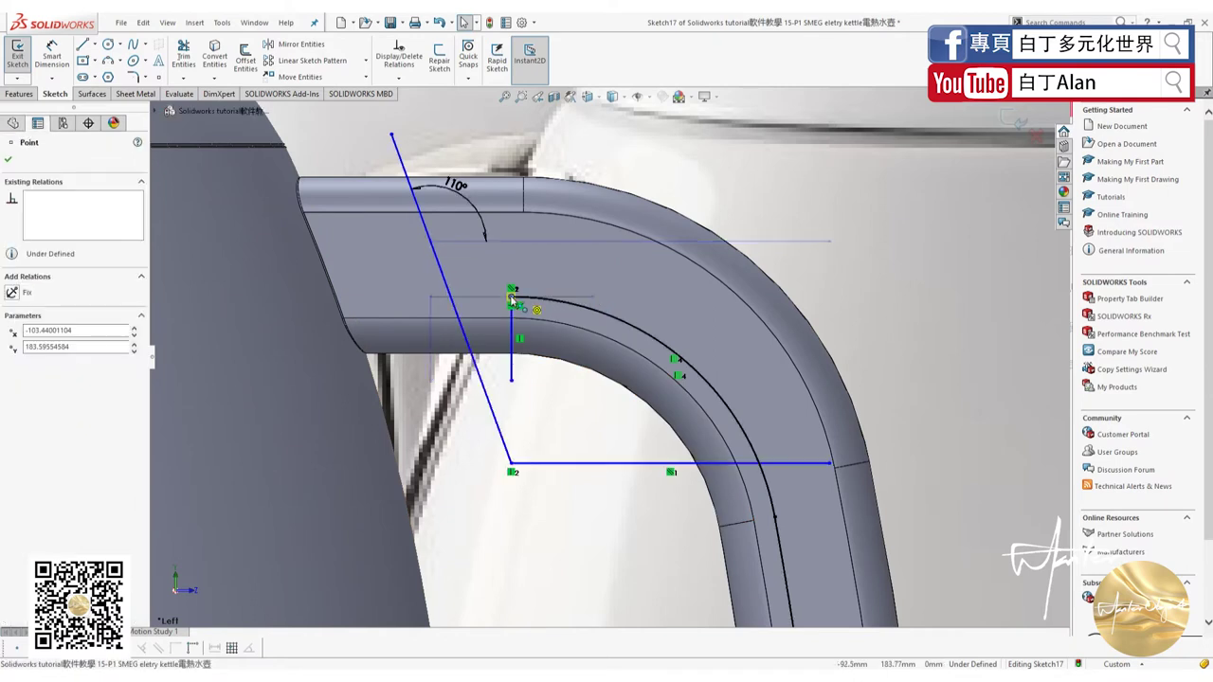
left_click_drag(592, 297, 510, 297)
key("ctrl+z")
key("ctrl+z")
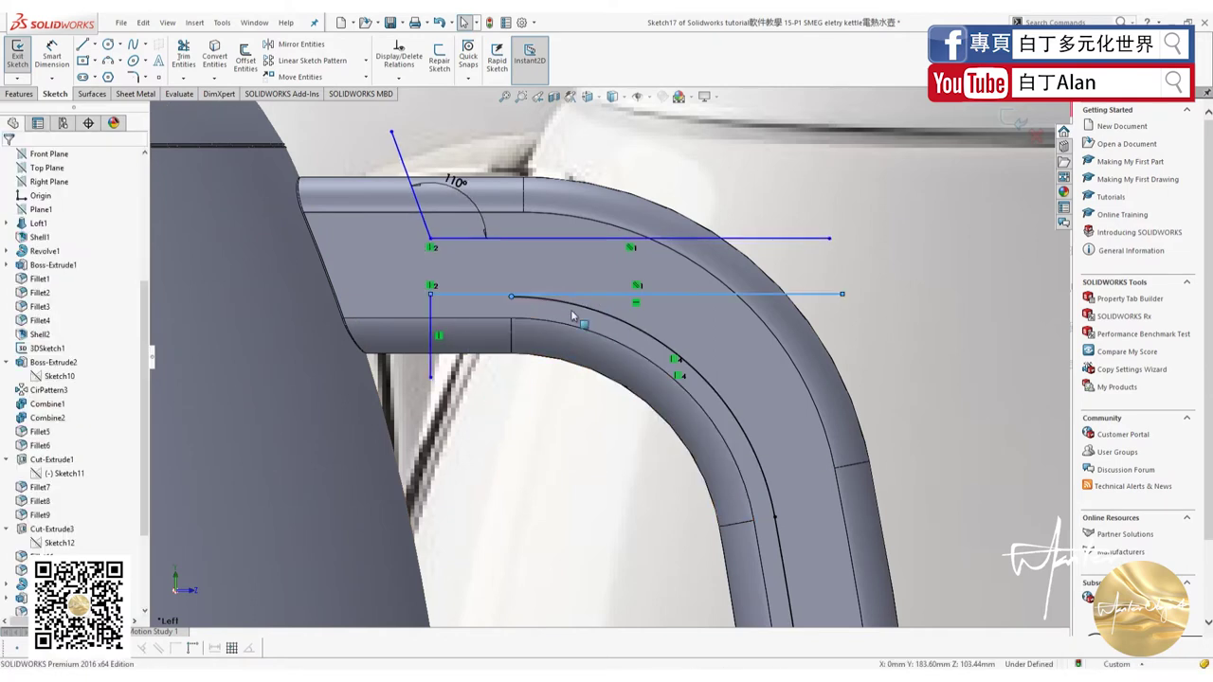
key("Escape")
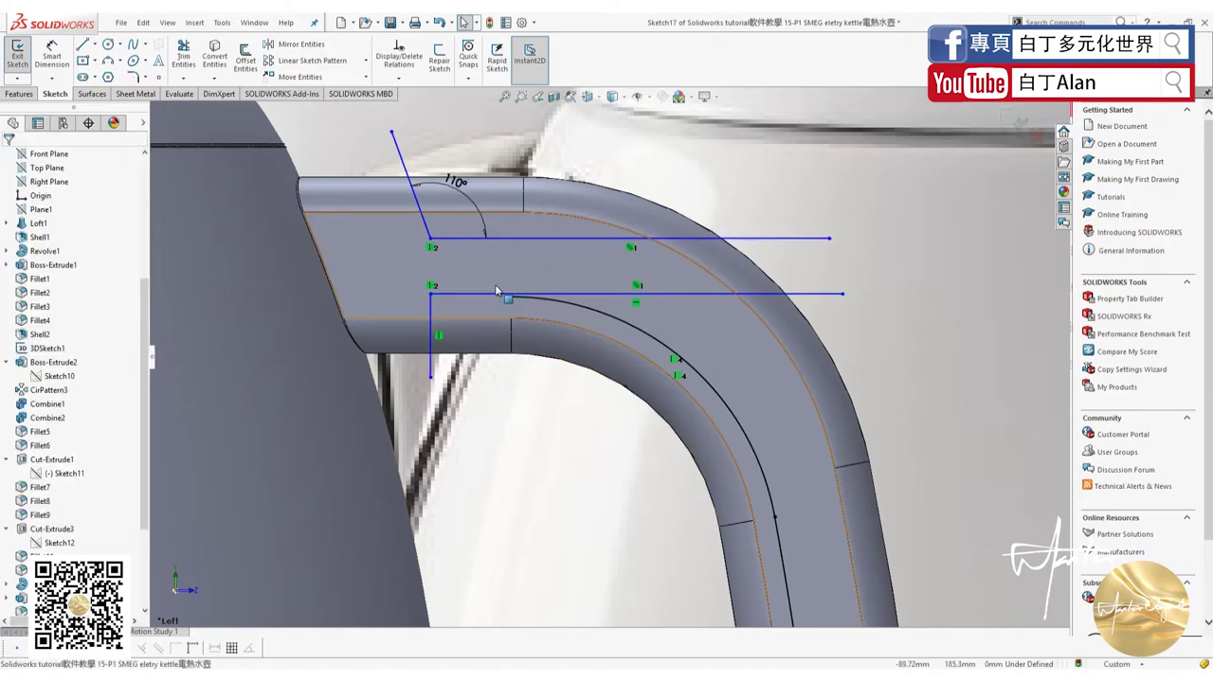
Make the offset arc's end coincident with the lower horizontal line.
left_click(483, 296)
left_click(512, 297, "ctrl")
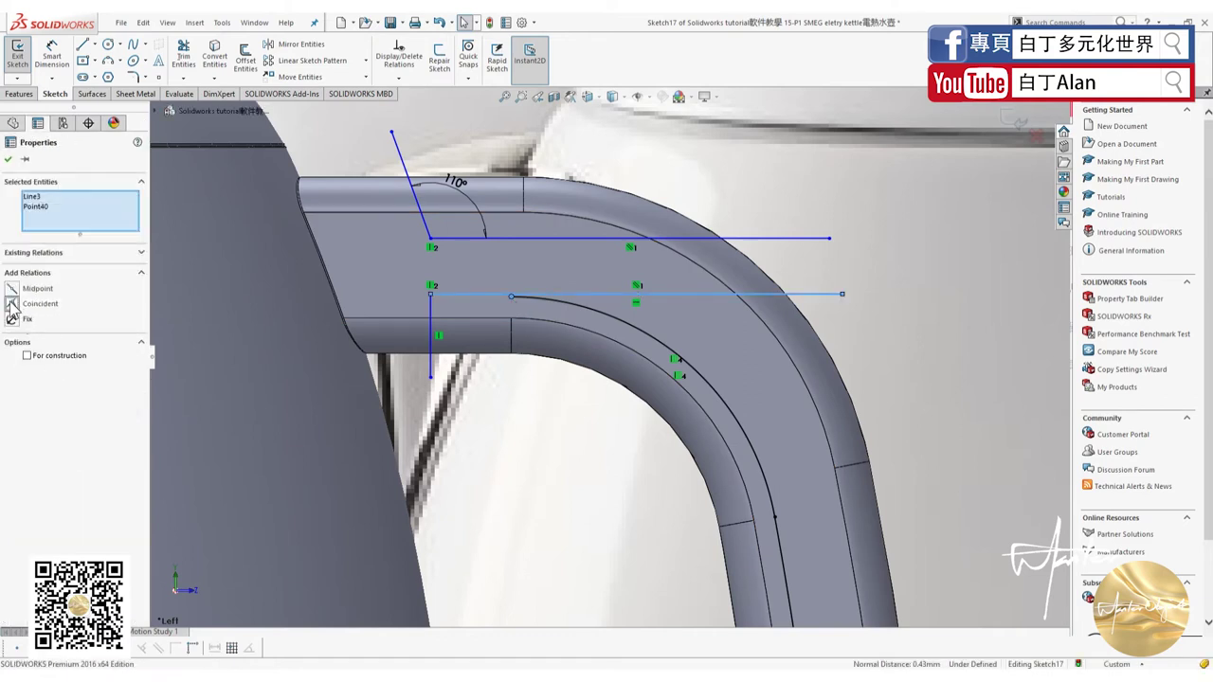
left_click(12, 305)
left_click(470, 524)
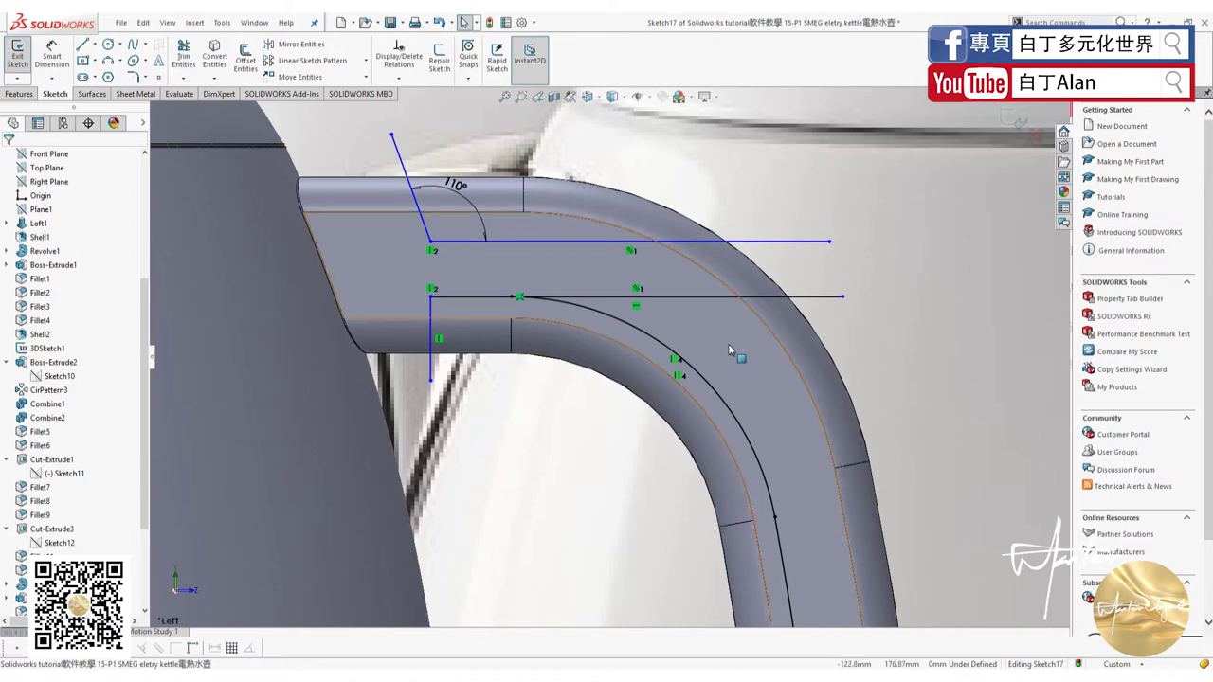
left_click(183, 53)
Trim the lower line's overhang past the curve, then offset the handle edge by 4 mm.
left_click(650, 297)
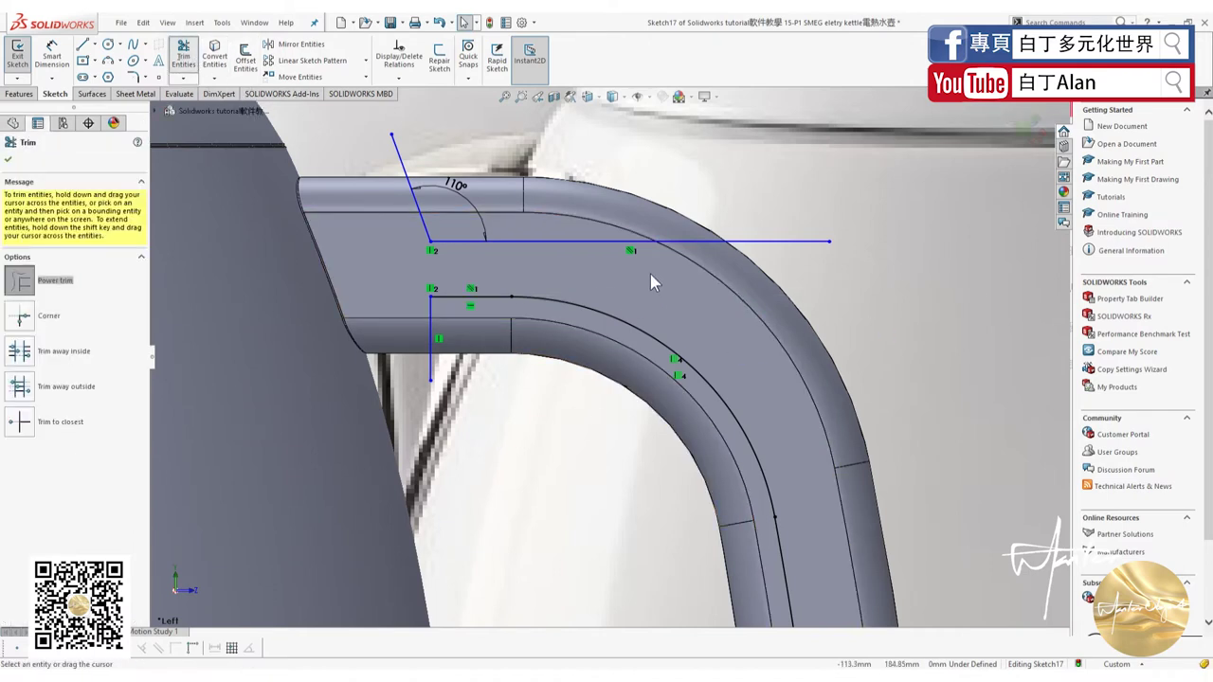
left_click(183, 53)
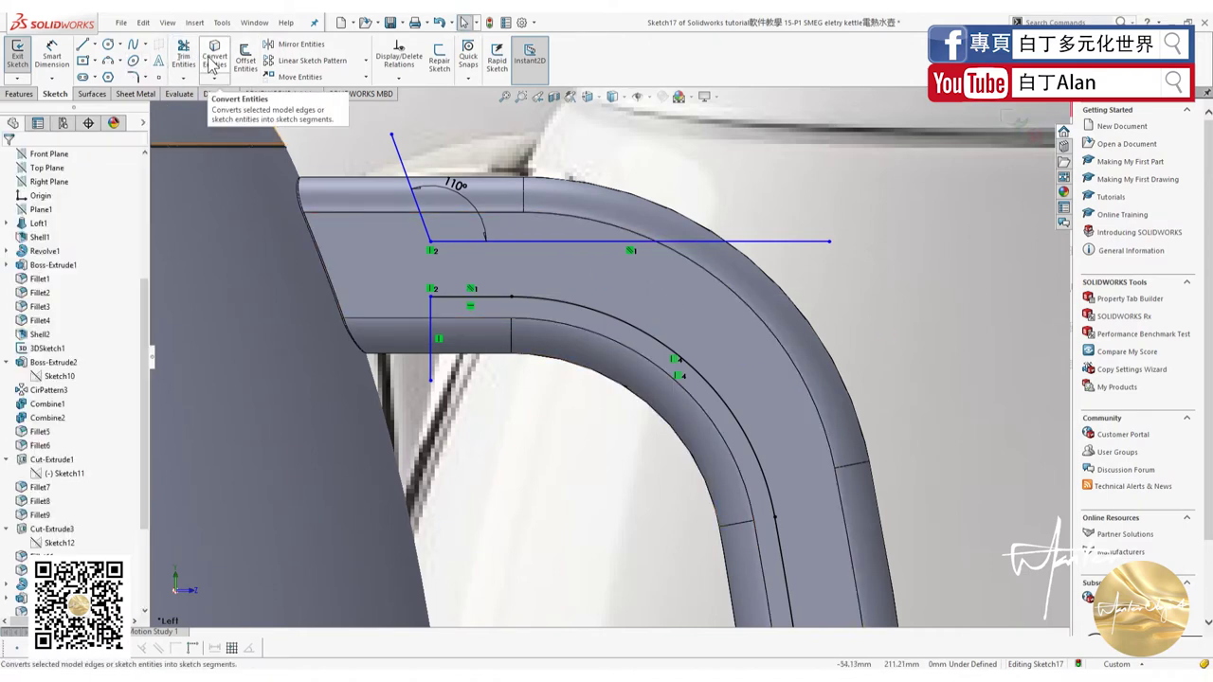
left_click(245, 57)
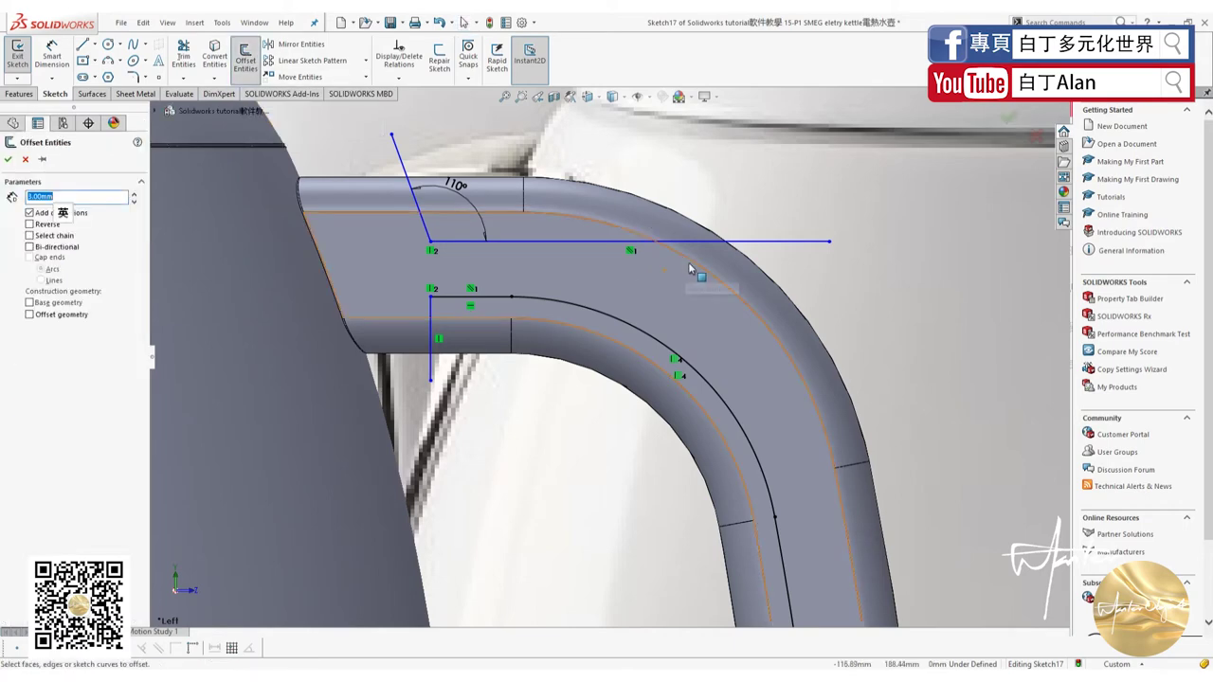
left_click(694, 268)
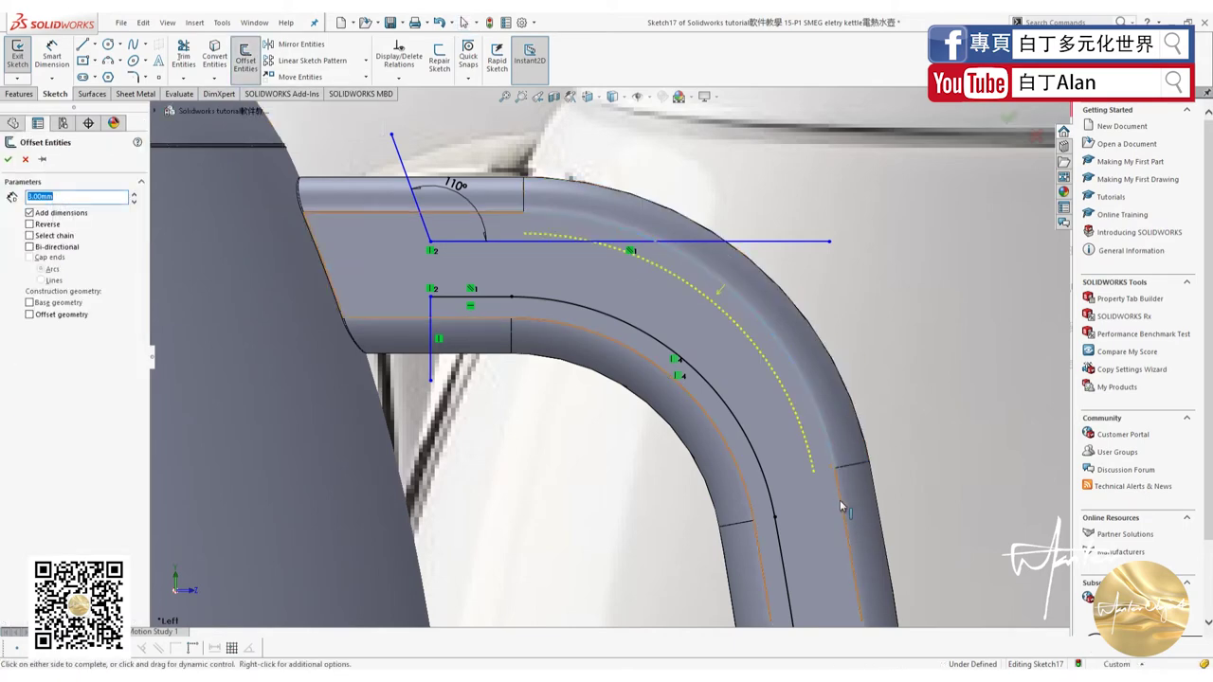
scroll(673, 445, "up", 5)
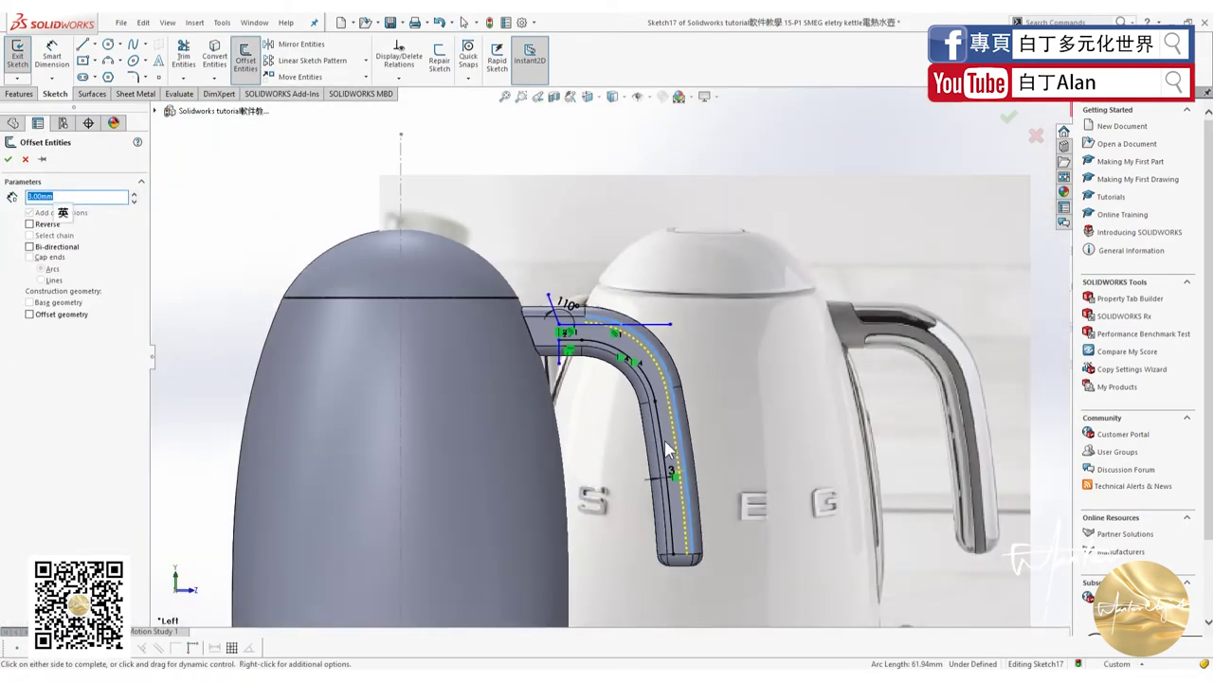
scroll(732, 553, "down", 3)
scroll(637, 542, "down", 1)
scroll(629, 528, "up", 1)
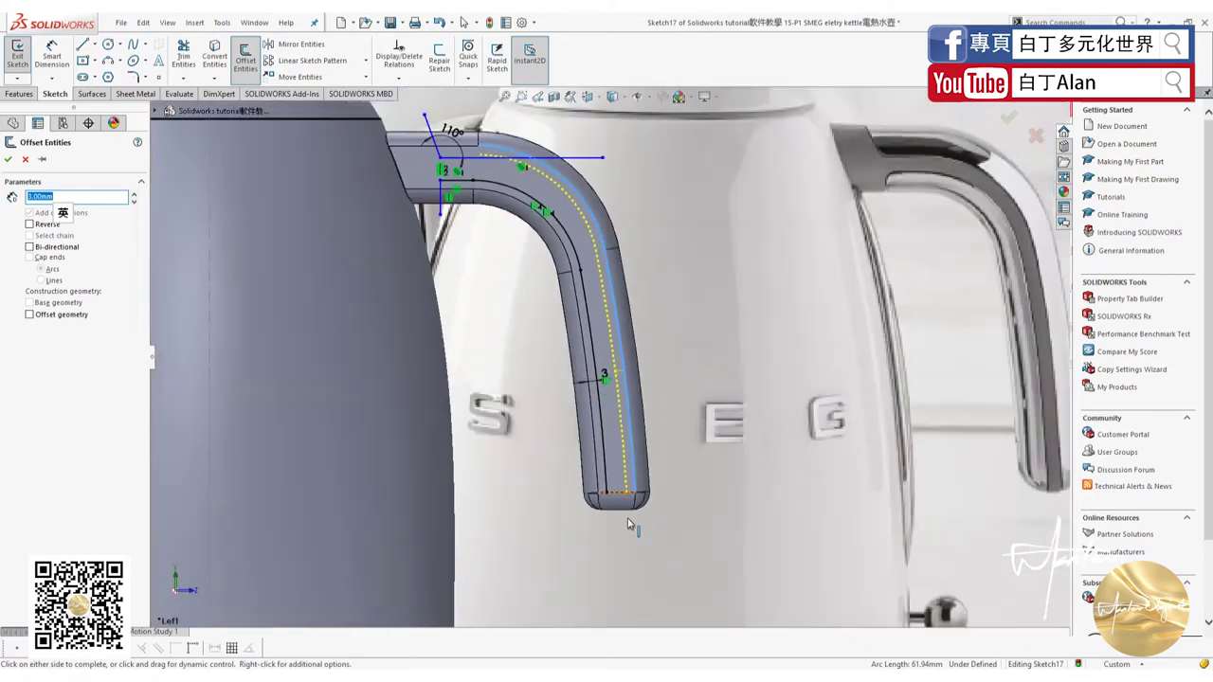
scroll(631, 513, "up", 1)
type("4")
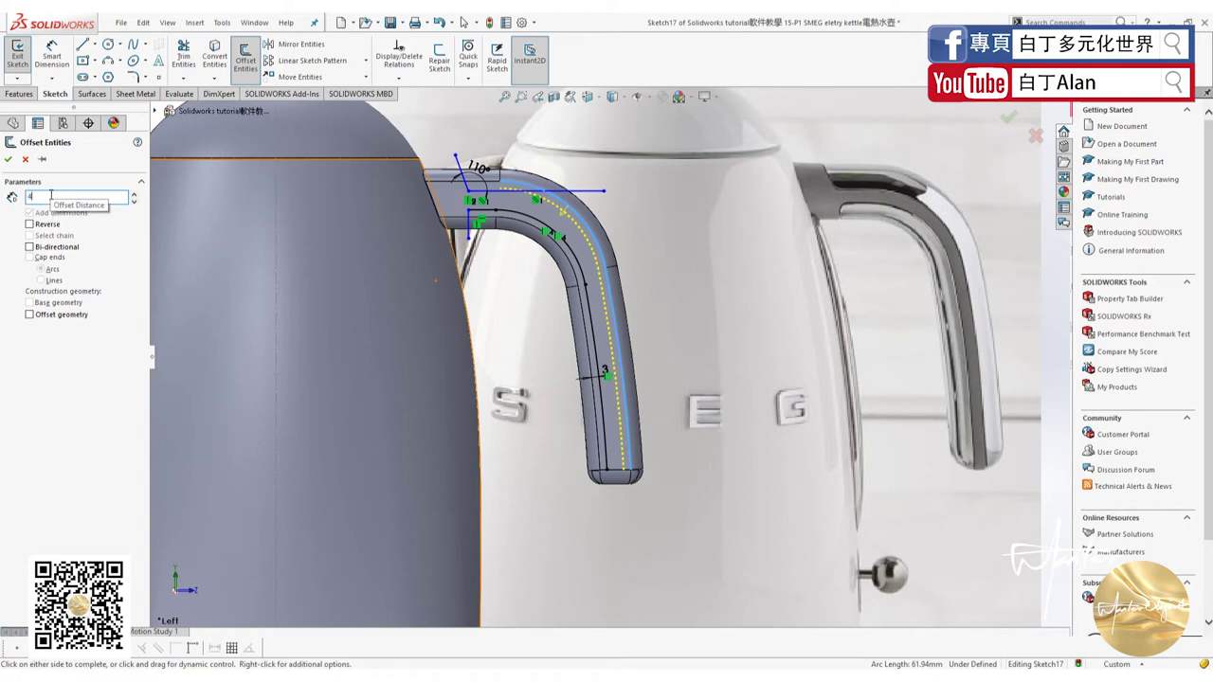
key("Return")
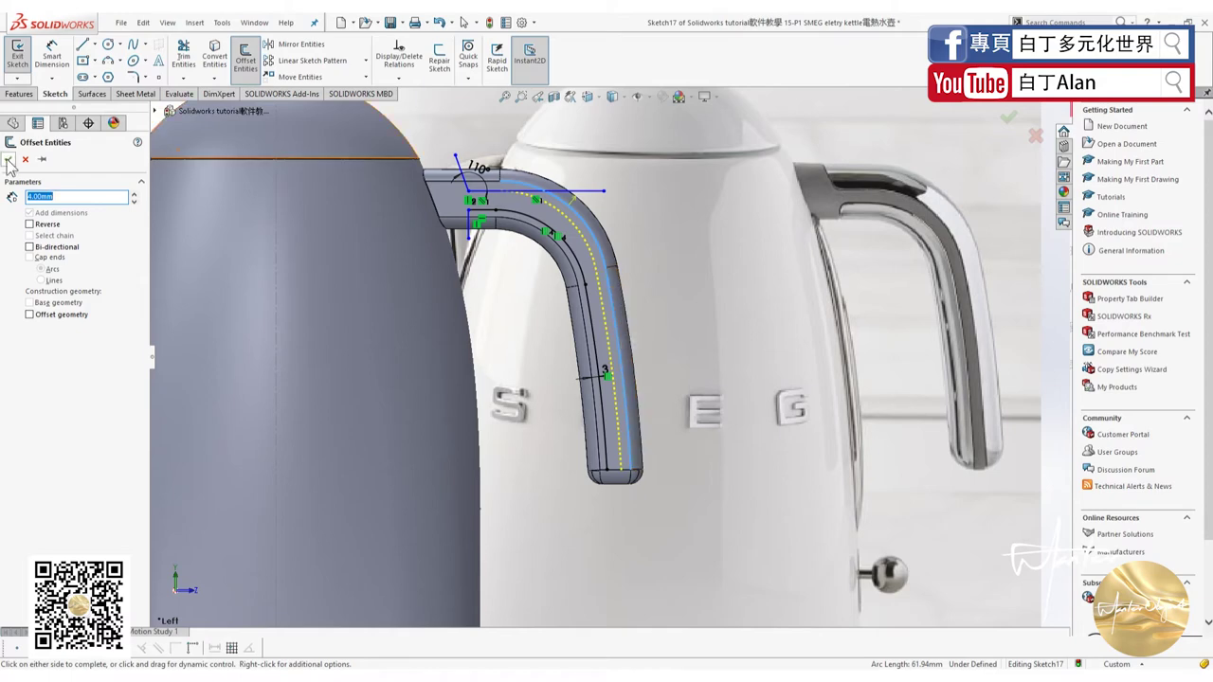
left_click(541, 327)
scroll(642, 392, "down", 2)
Sketch two short vertical lines running down from the handle's bottom edge in Sketch17.
scroll(642, 393, "down", 2)
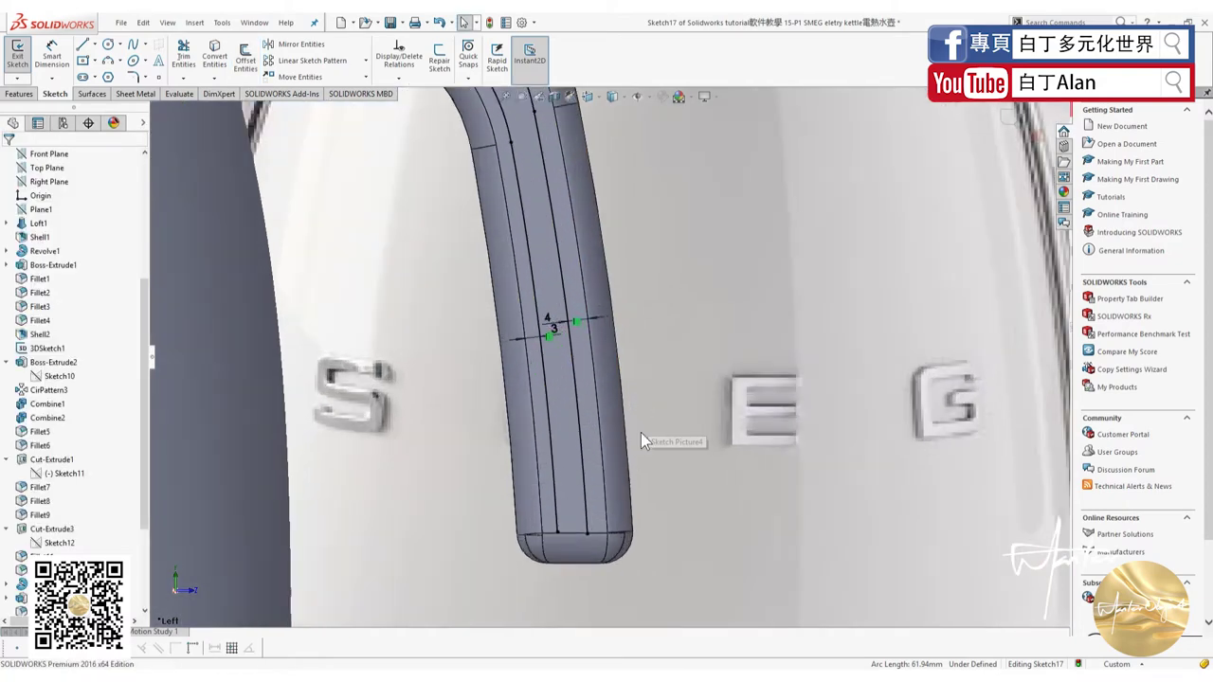
left_click(84, 46)
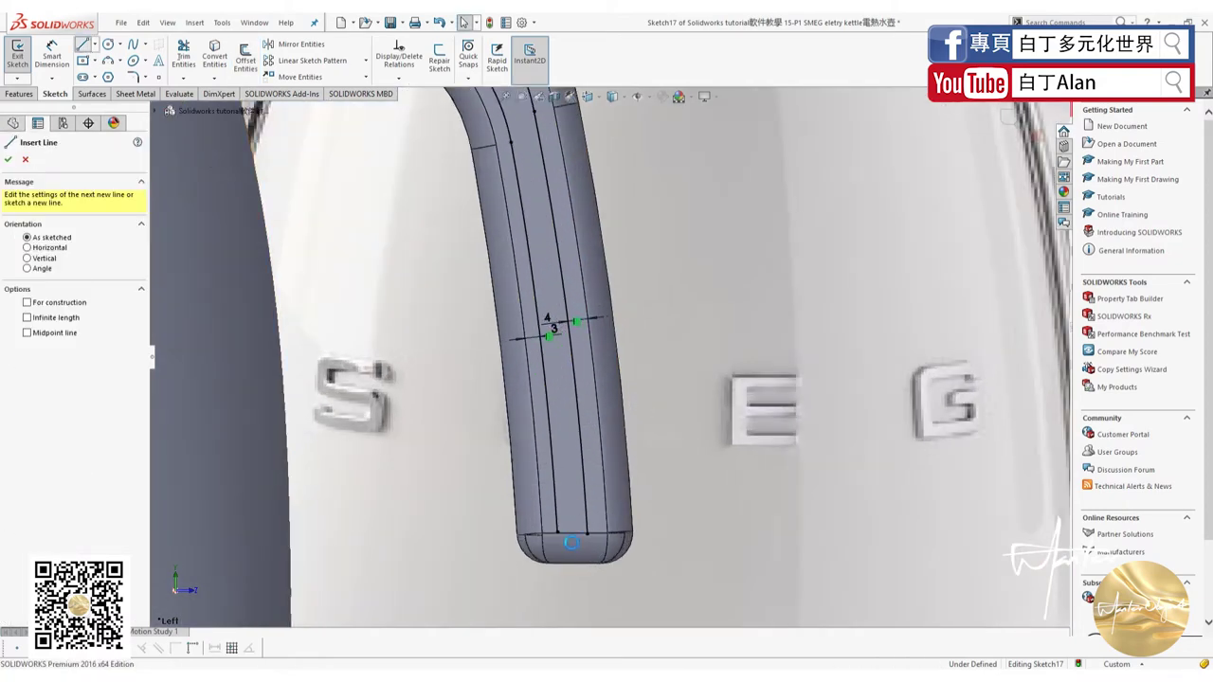
left_click_drag(559, 537, 559, 579)
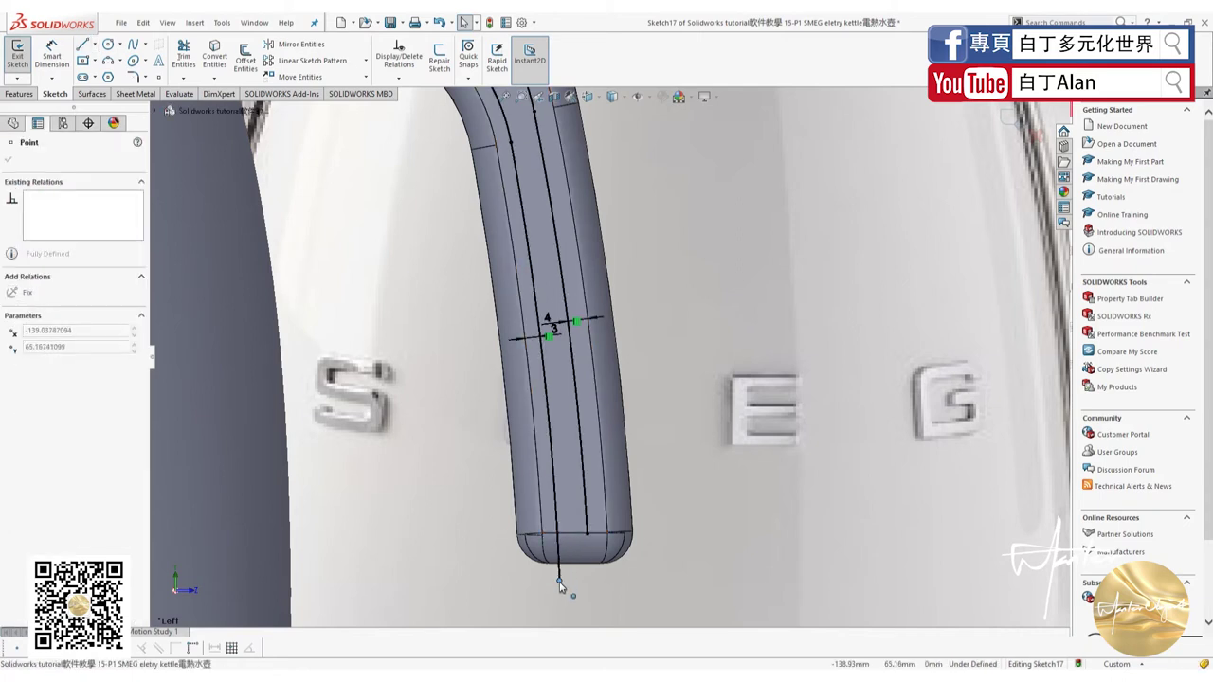
left_click_drag(587, 537, 588, 579)
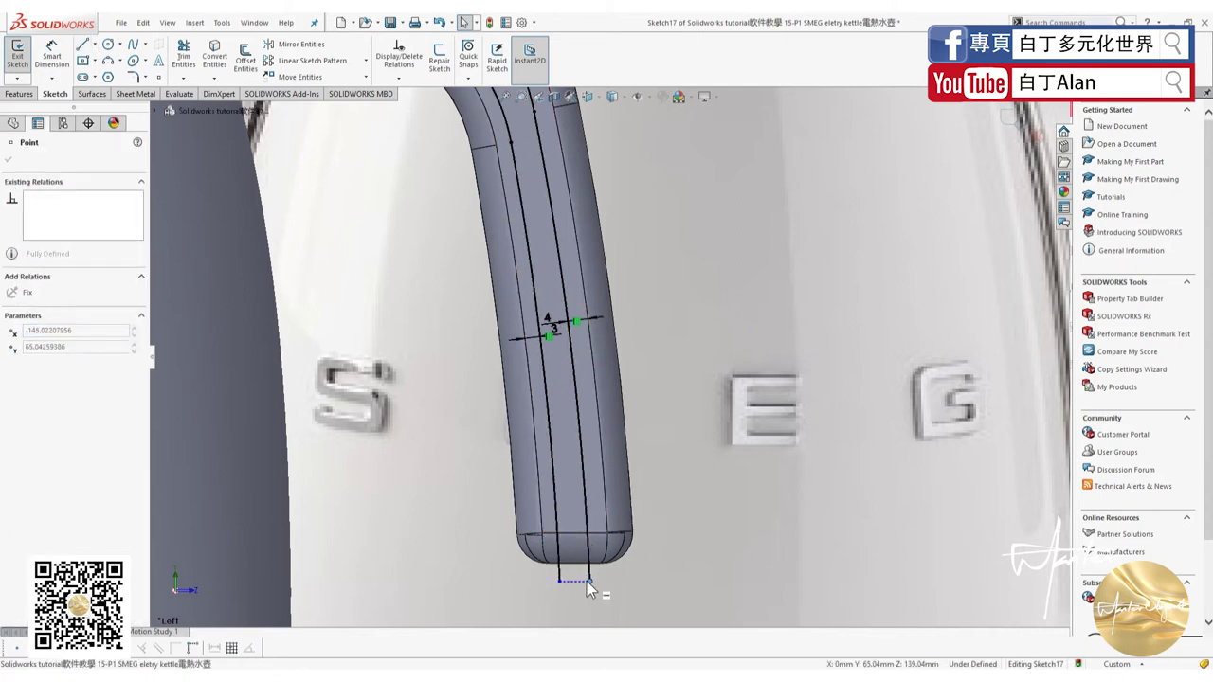
left_click(76, 44)
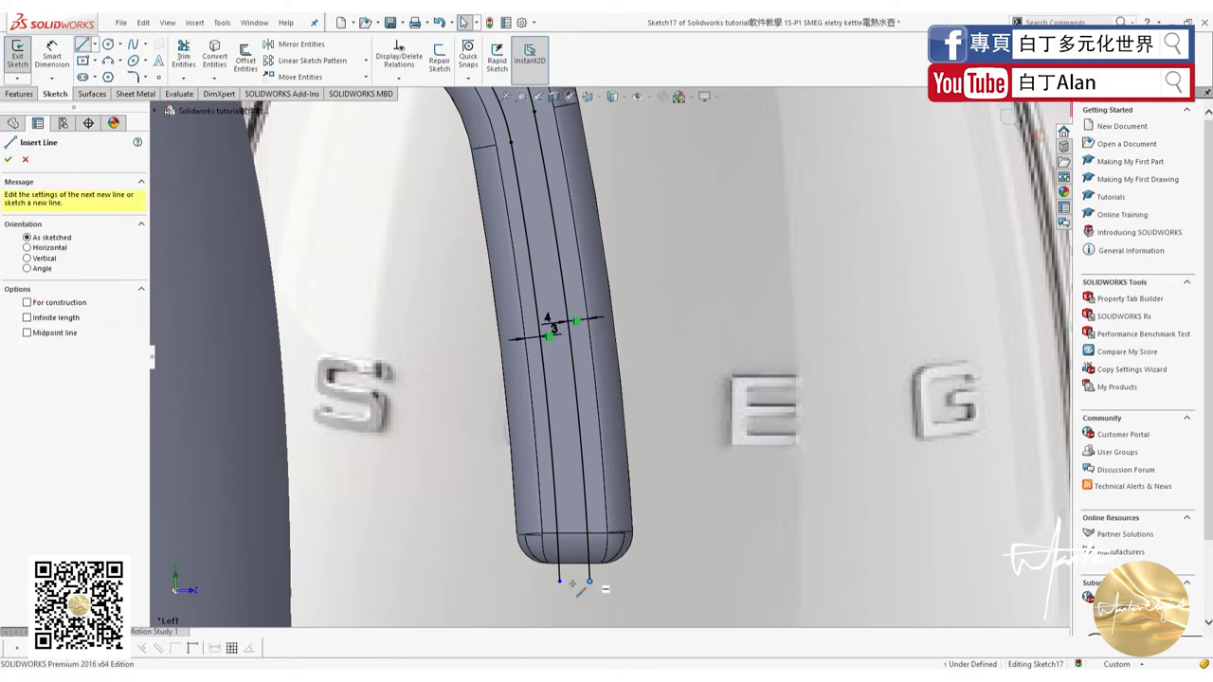
scroll(565, 586, "up", 5)
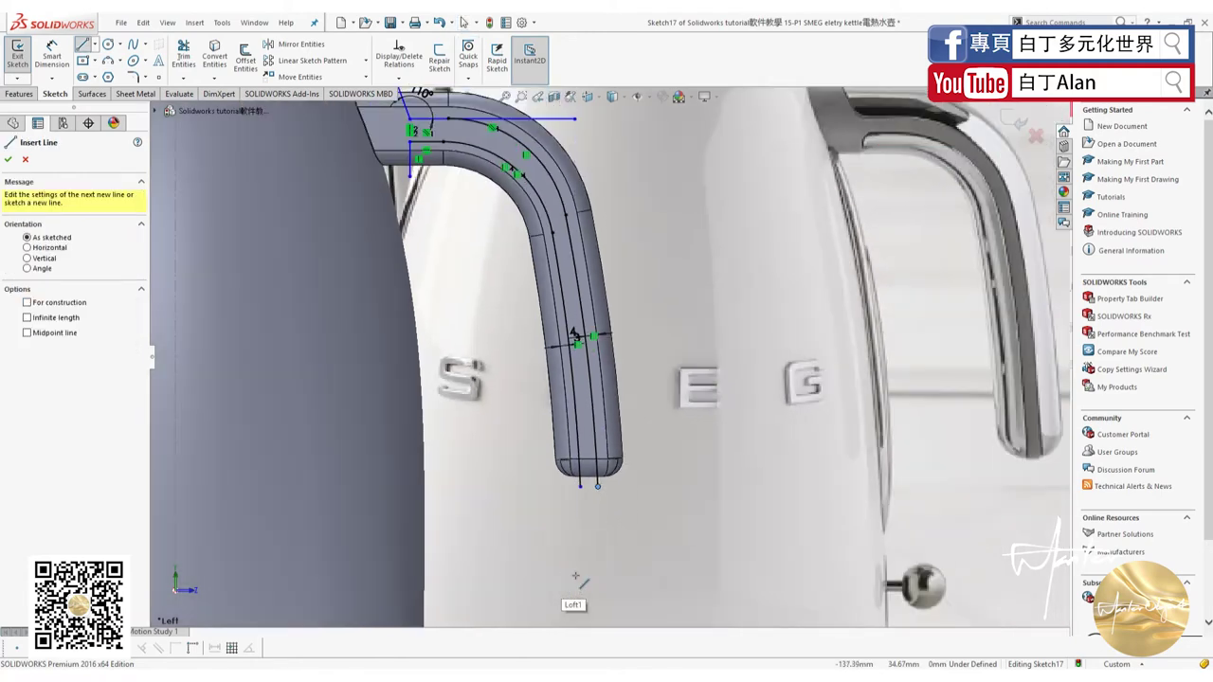
key("Escape")
scroll(488, 161, "down", 4)
scroll(488, 161, "down", 4)
scroll(502, 284, "down", 1)
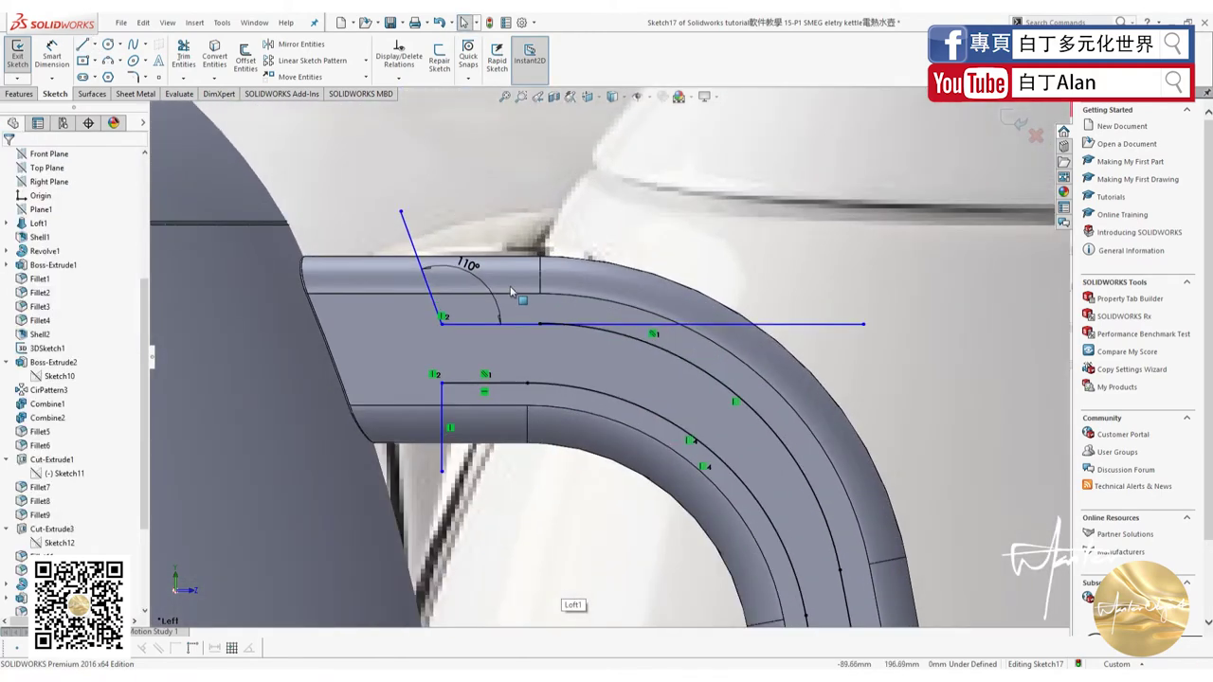
scroll(508, 291, "up", 2)
scroll(559, 339, "down", 3)
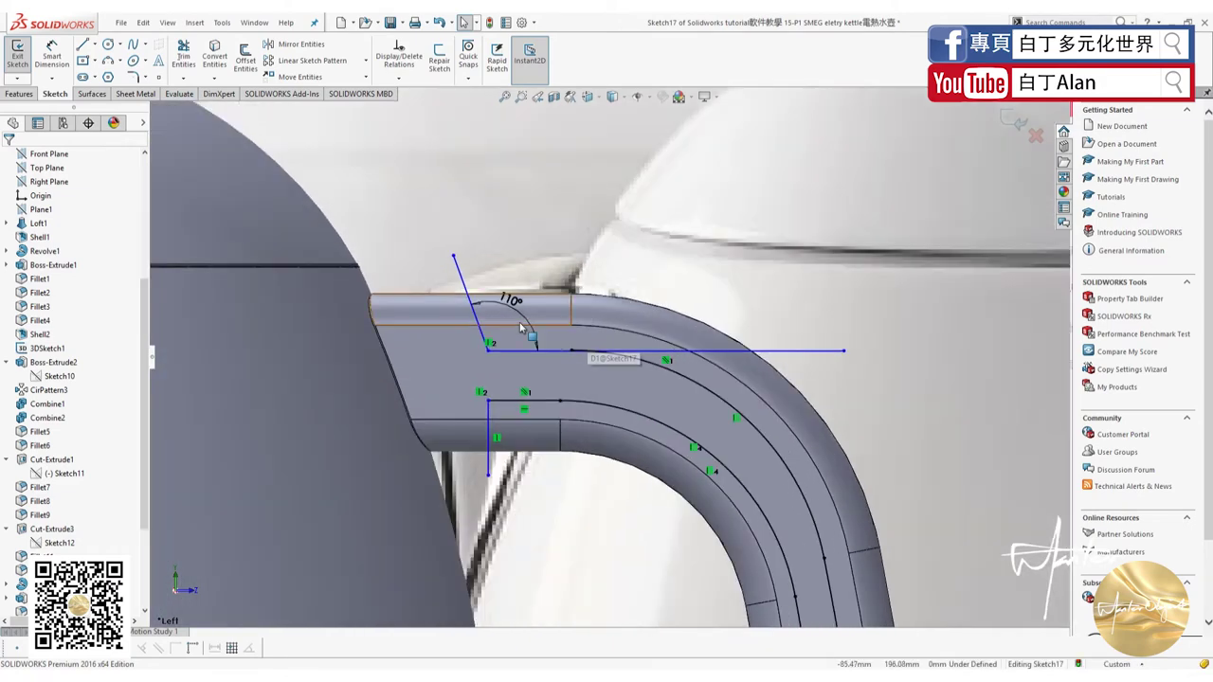
scroll(520, 328, "up", 2)
scroll(526, 331, "up", 2)
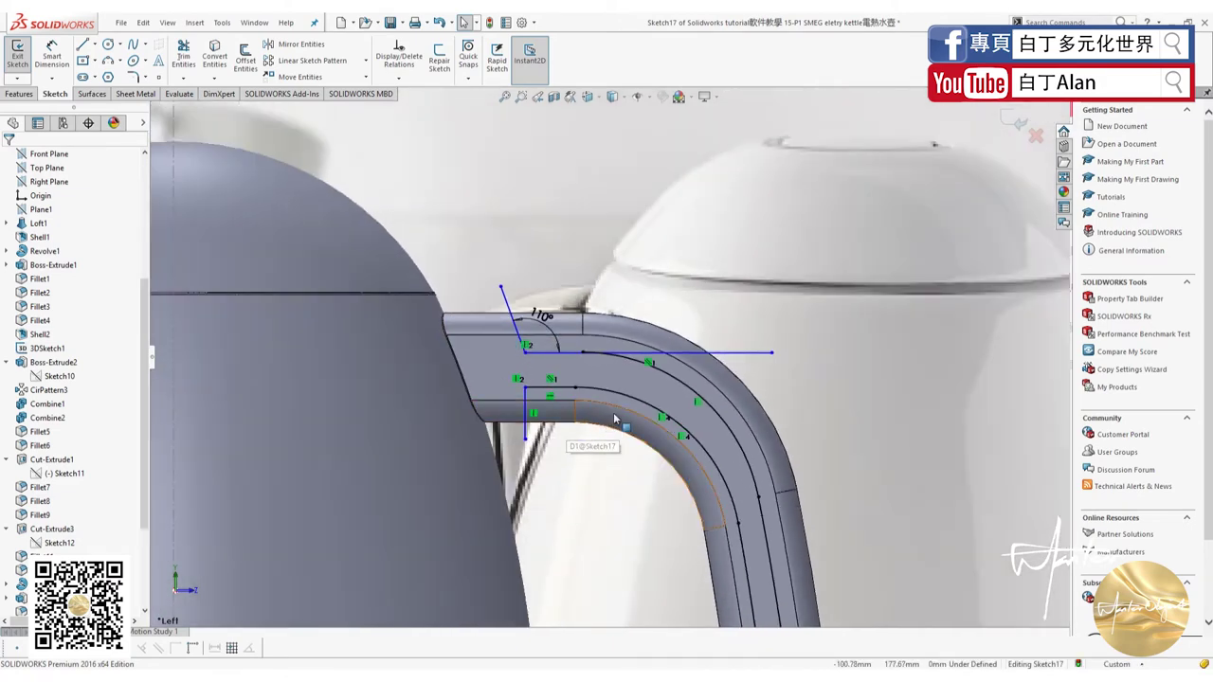
scroll(650, 417, "up", 1)
scroll(697, 377, "down", 2)
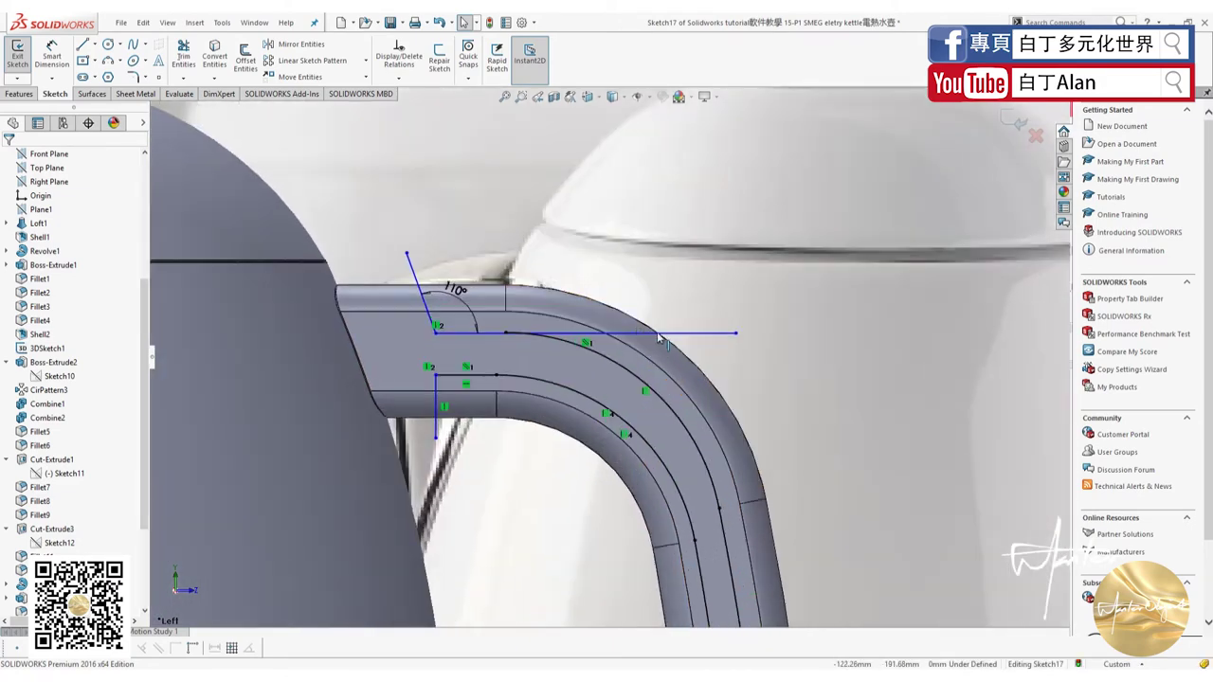
left_click(670, 338)
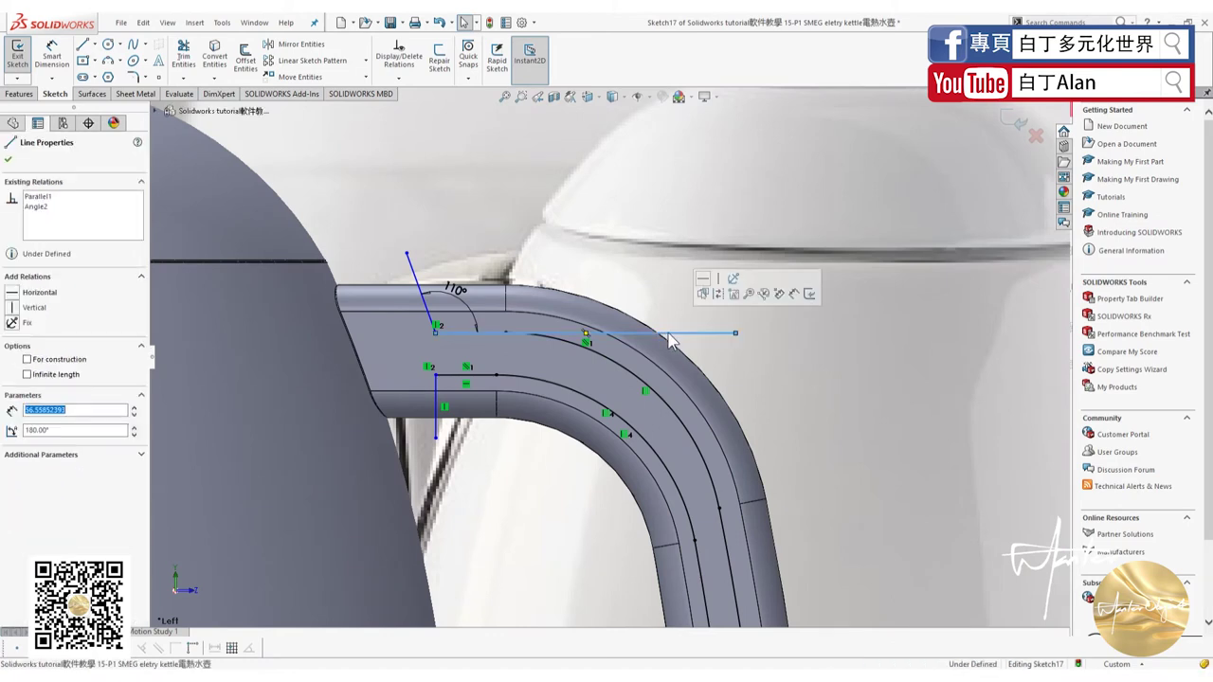
left_click_drag(736, 335, 505, 337)
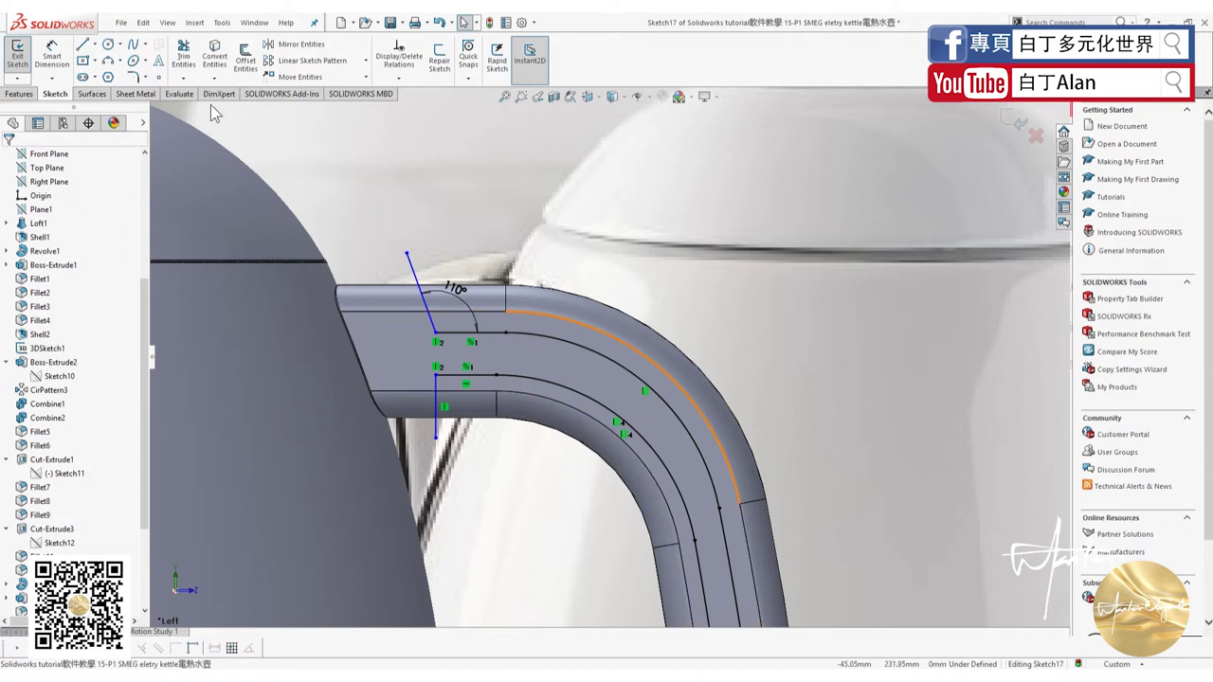
key("d")
left_click(469, 333)
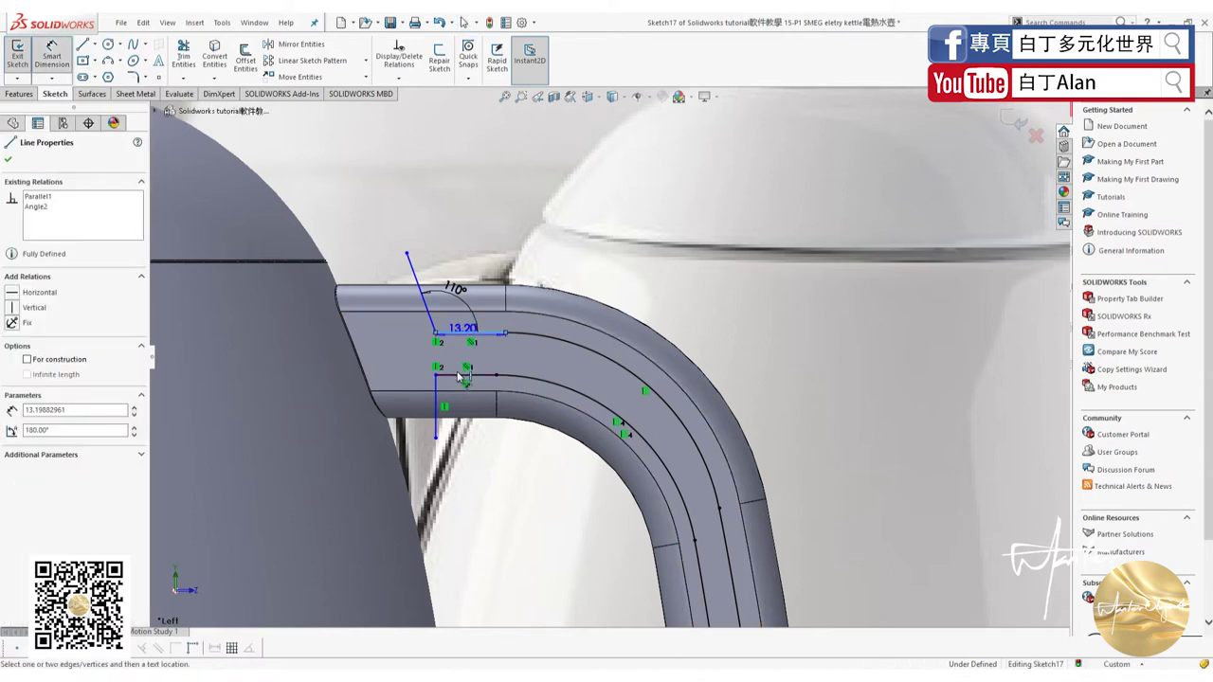
left_click(469, 376)
left_click(401, 361)
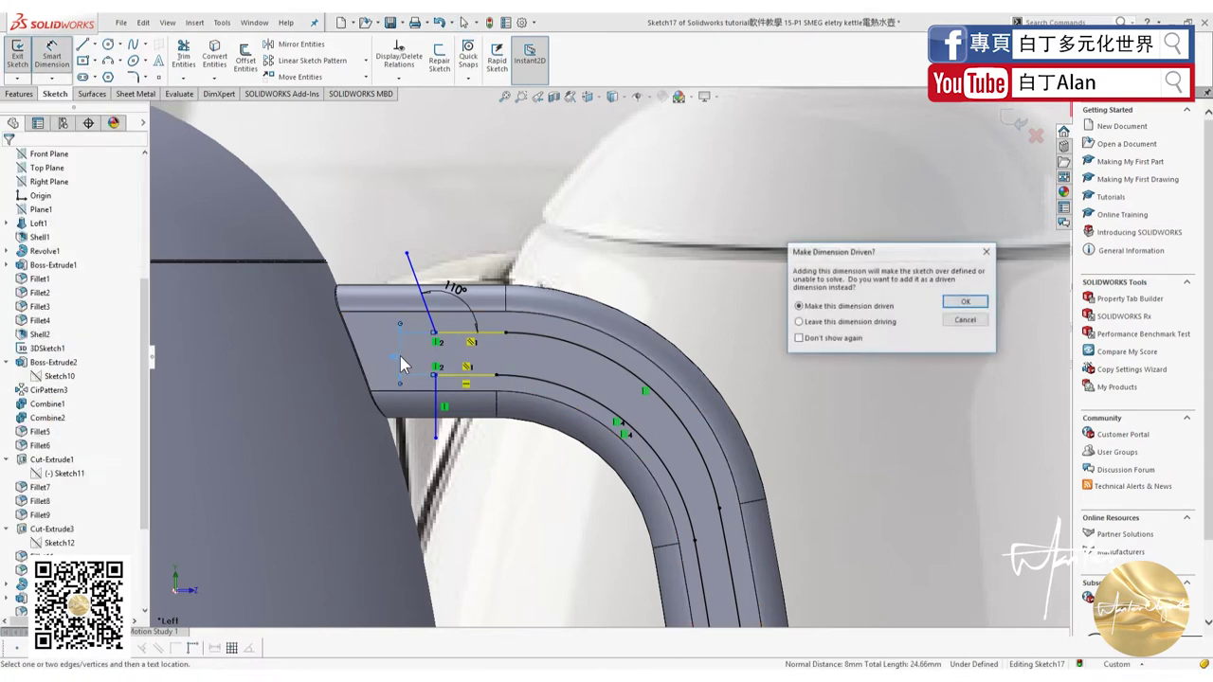
left_click(961, 322)
scroll(520, 314, "down", 1)
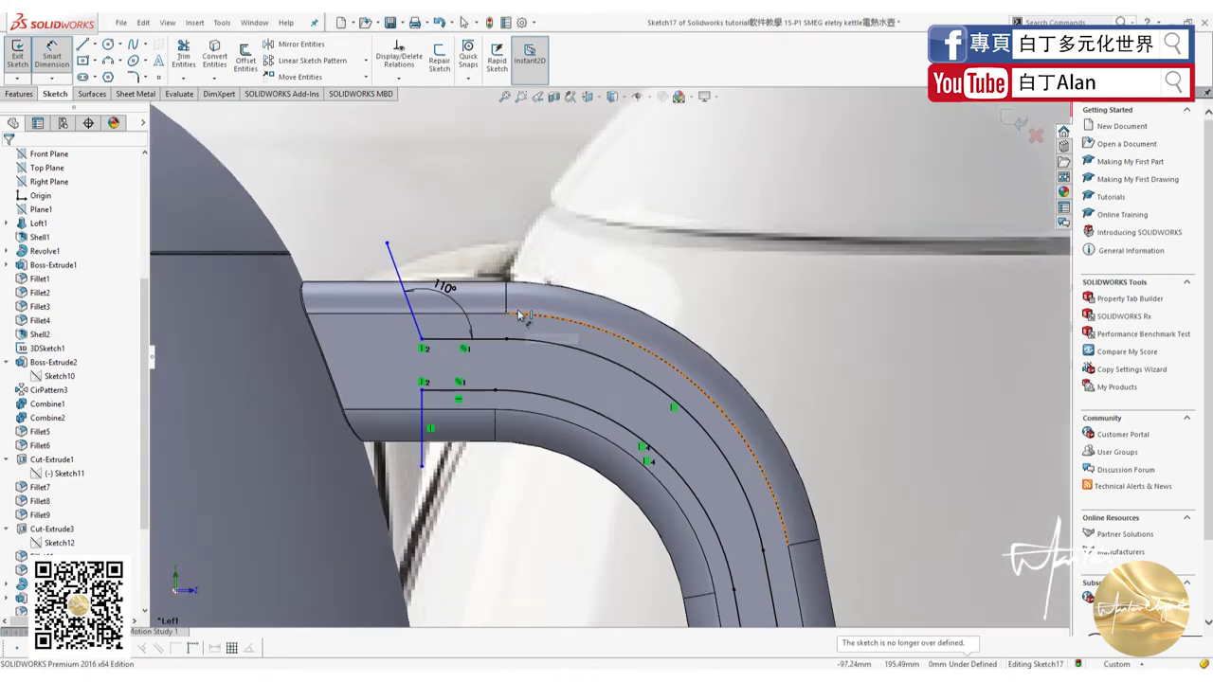
scroll(569, 370, "up", 2)
scroll(569, 370, "up", 2)
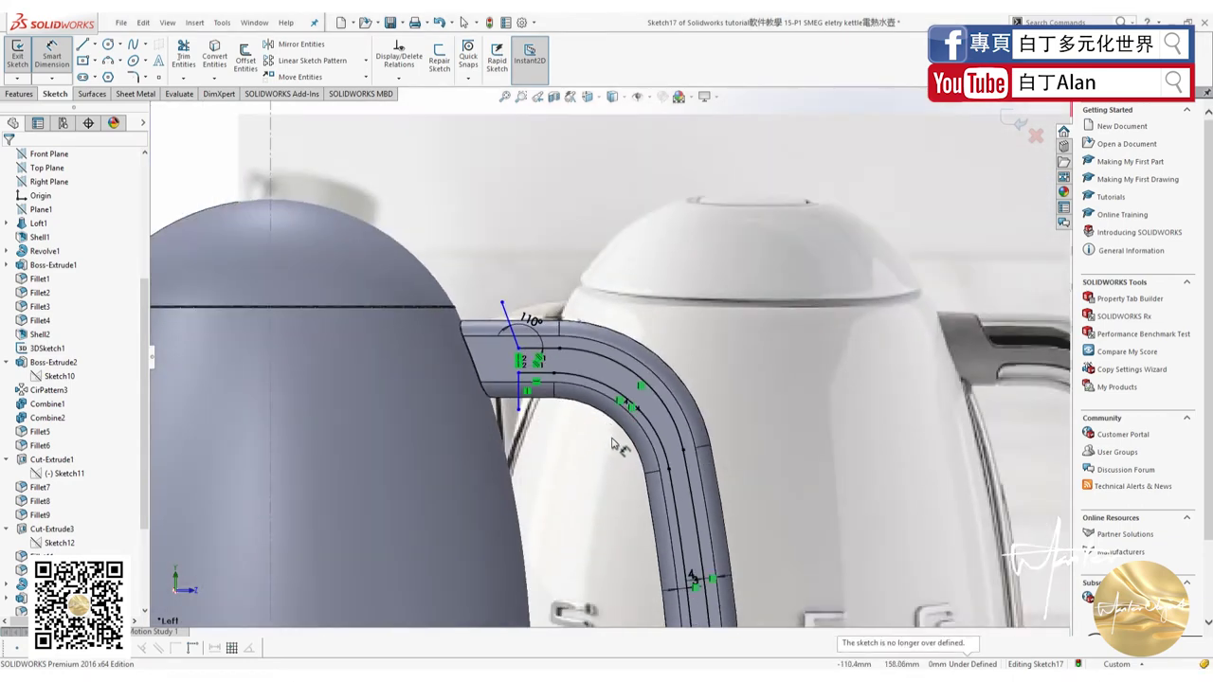
scroll(568, 370, "up", 2)
scroll(569, 370, "up", 2)
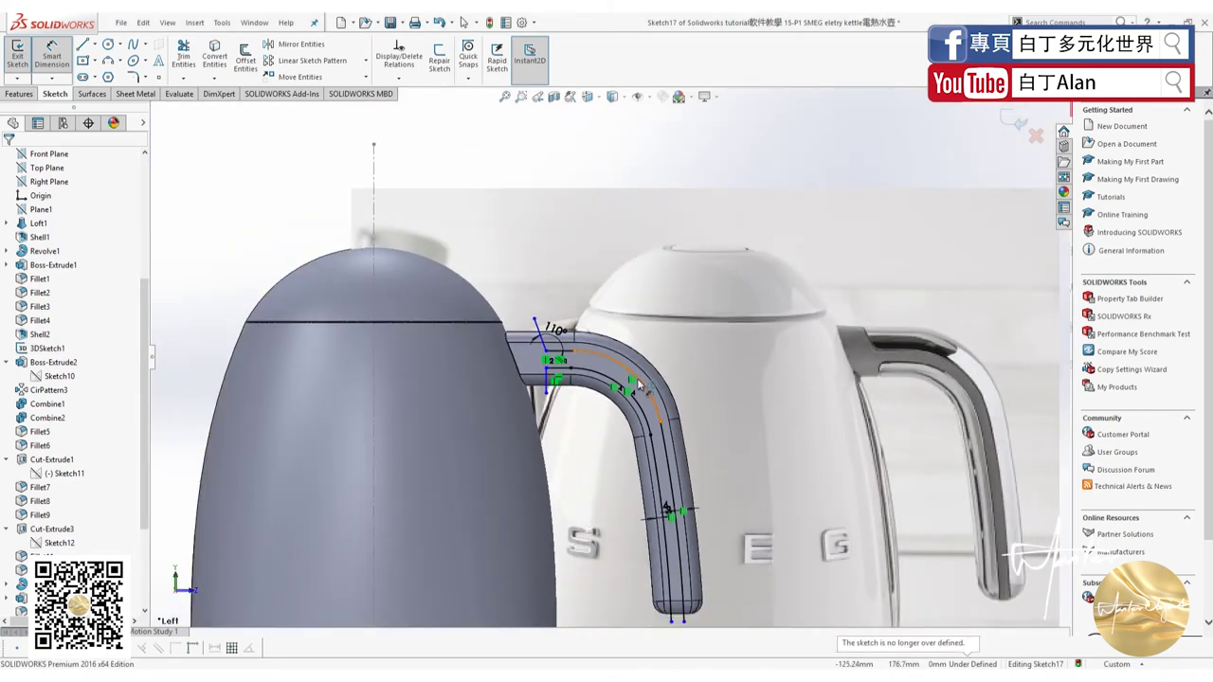
Offset the upper handle line chain by 0.10 mm, reversed, along the handle's length.
scroll(635, 407, "down", 3)
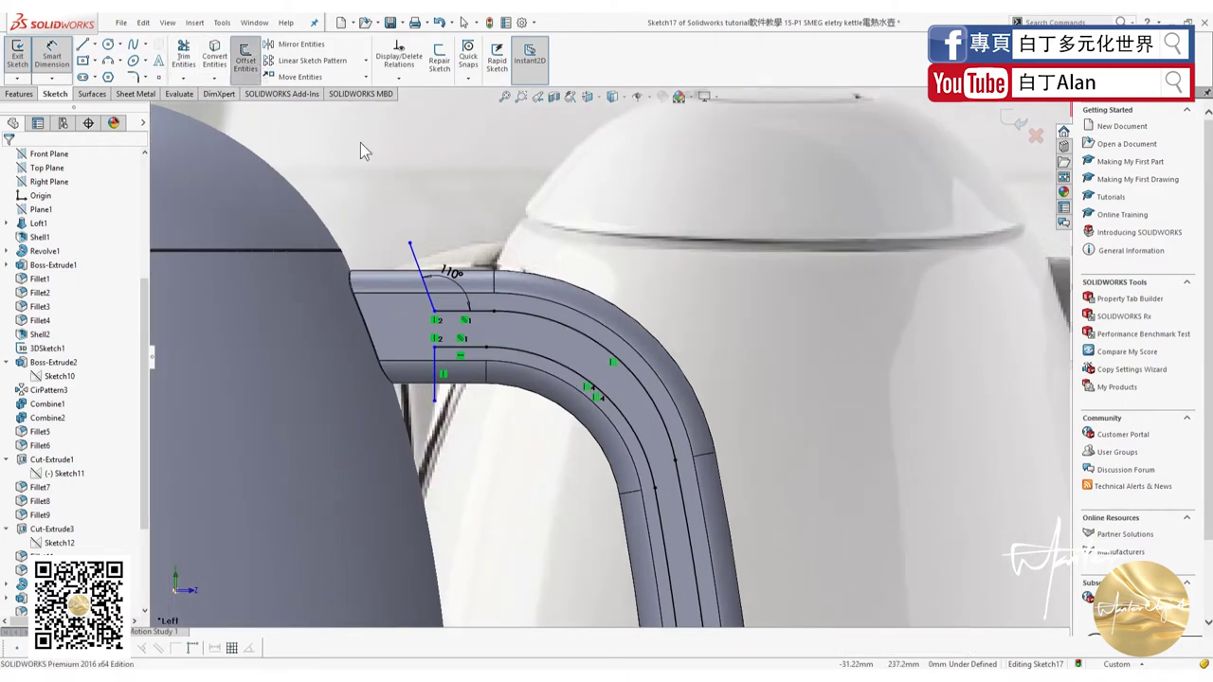
left_click(245, 57)
left_click(416, 259)
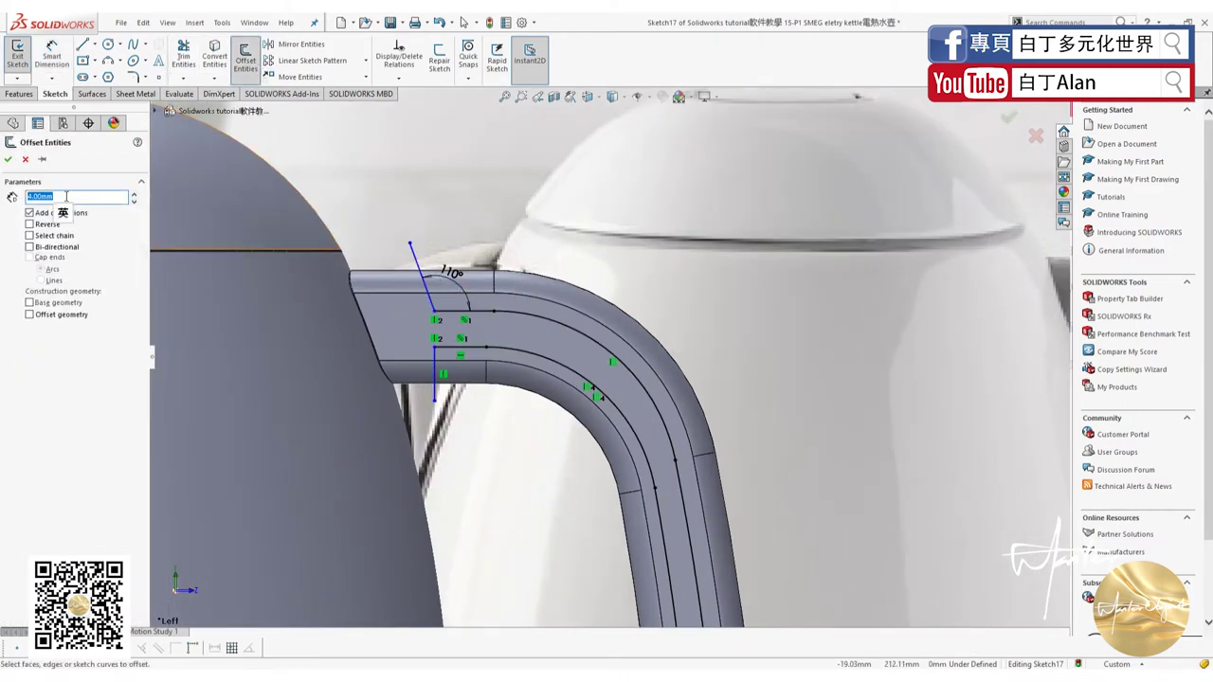
type("0.2")
key("Return")
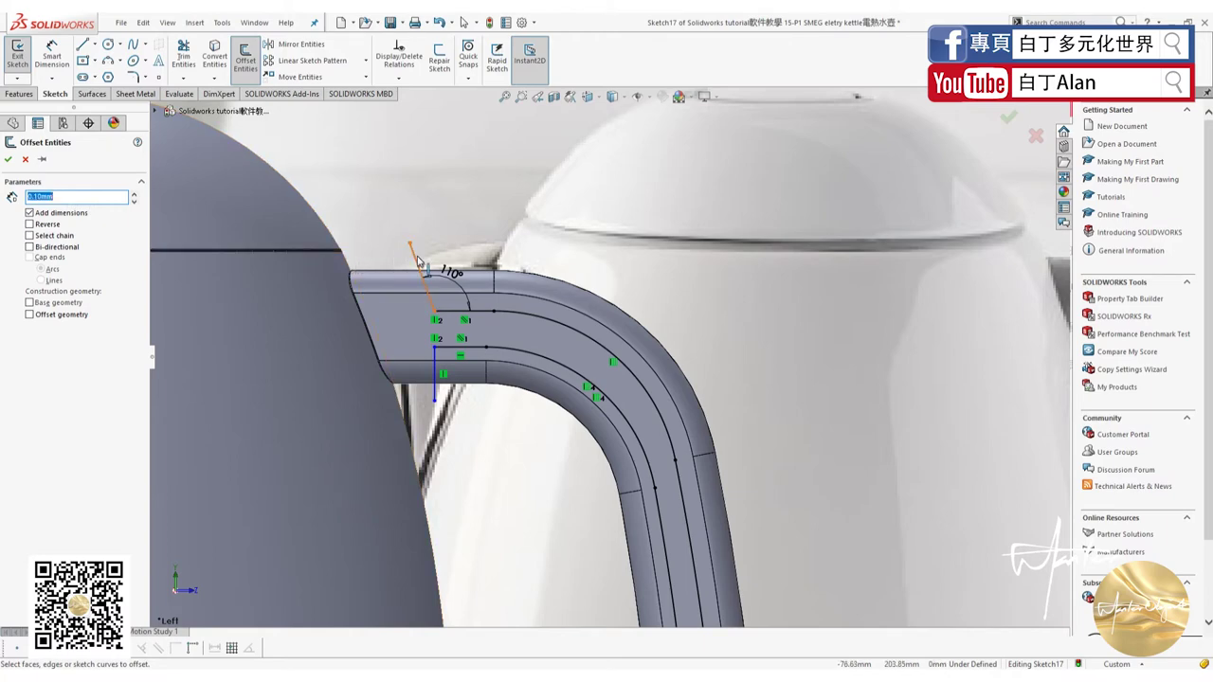
scroll(412, 279, "down", 5)
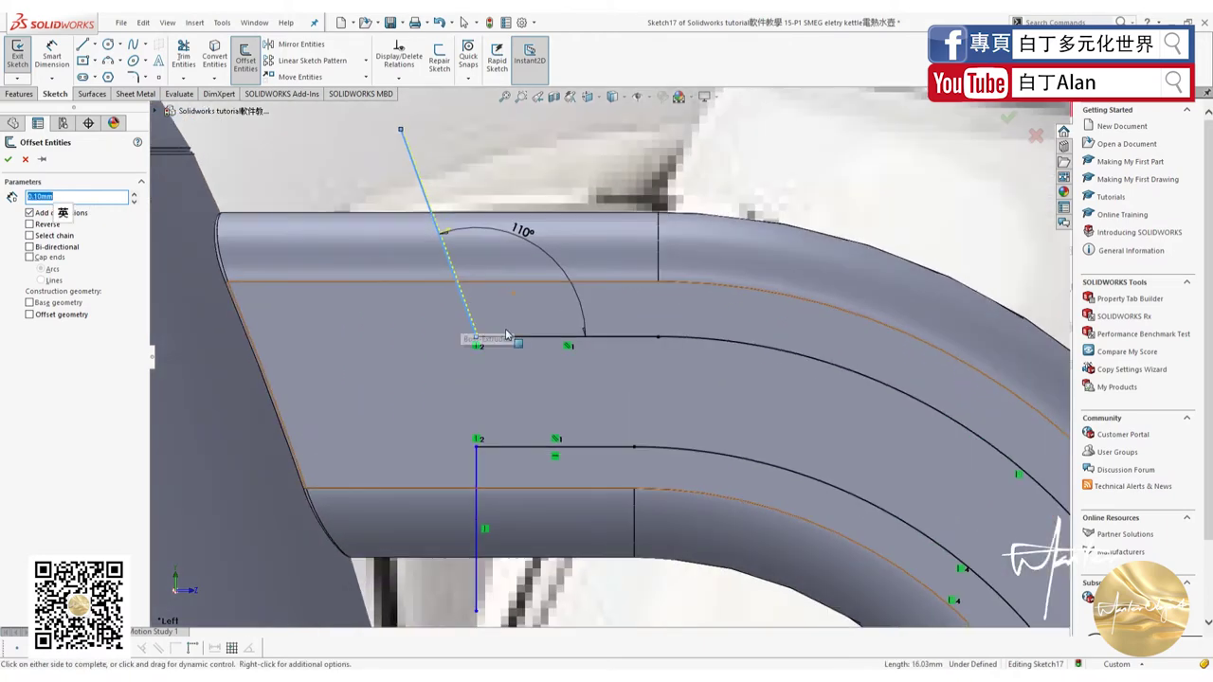
left_click(550, 336)
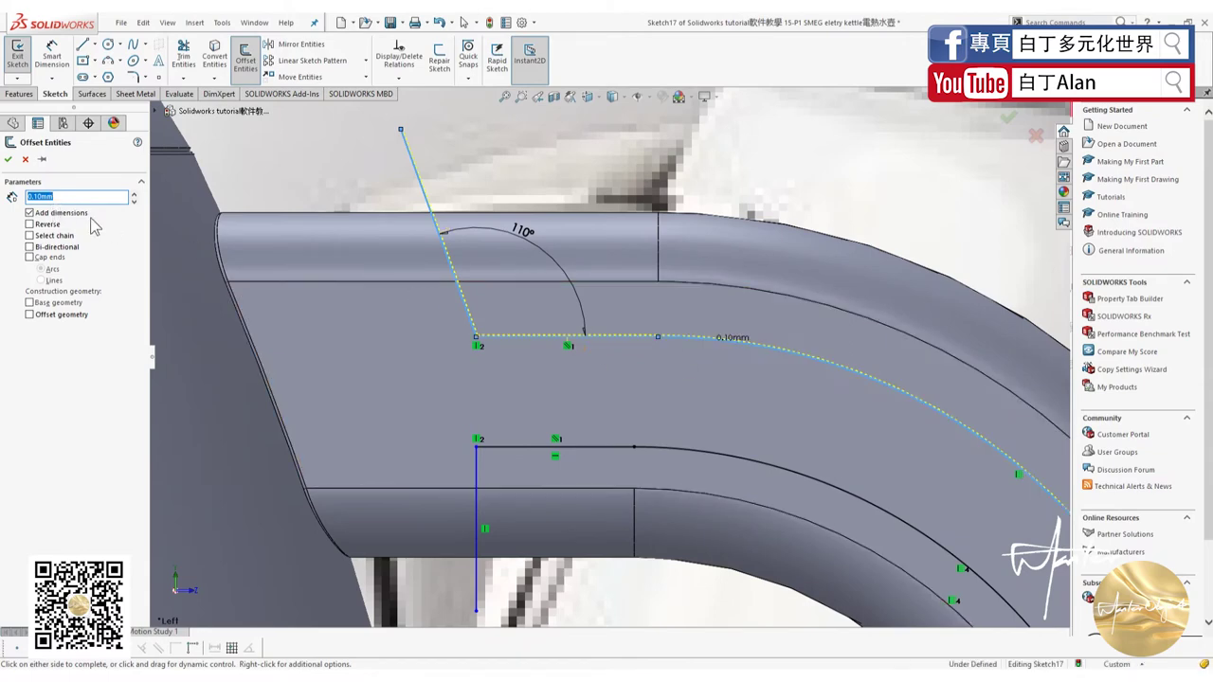
scroll(607, 357, "up", 5)
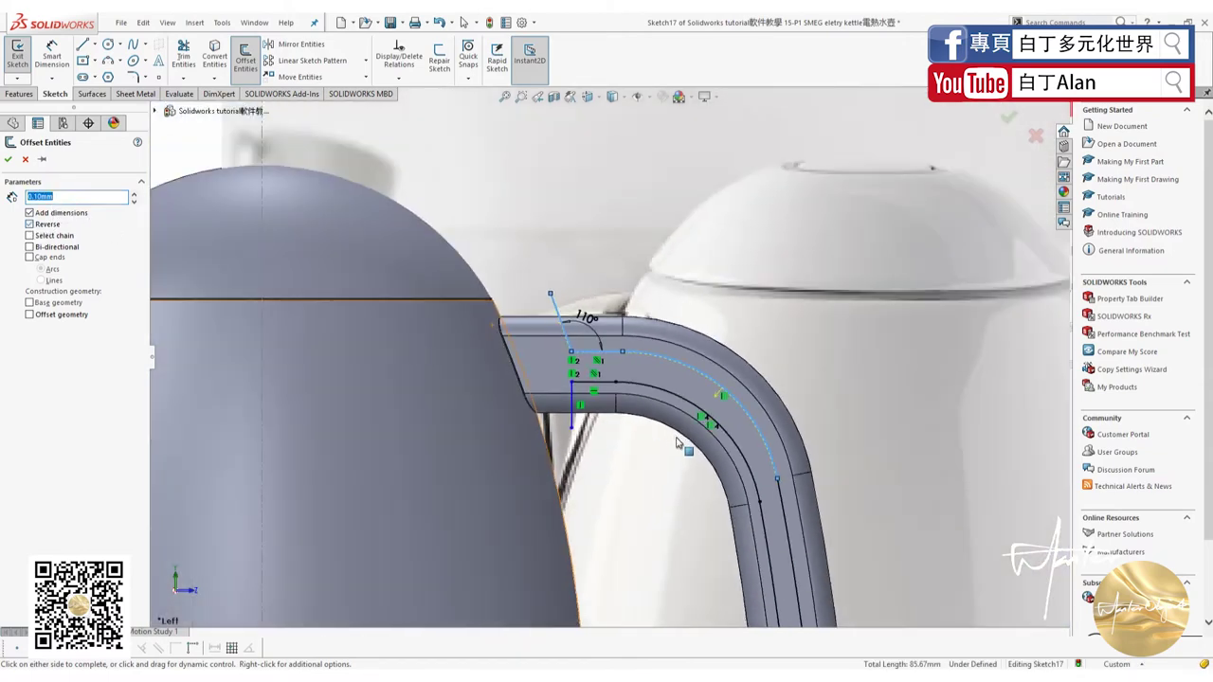
scroll(756, 490, "up", 3)
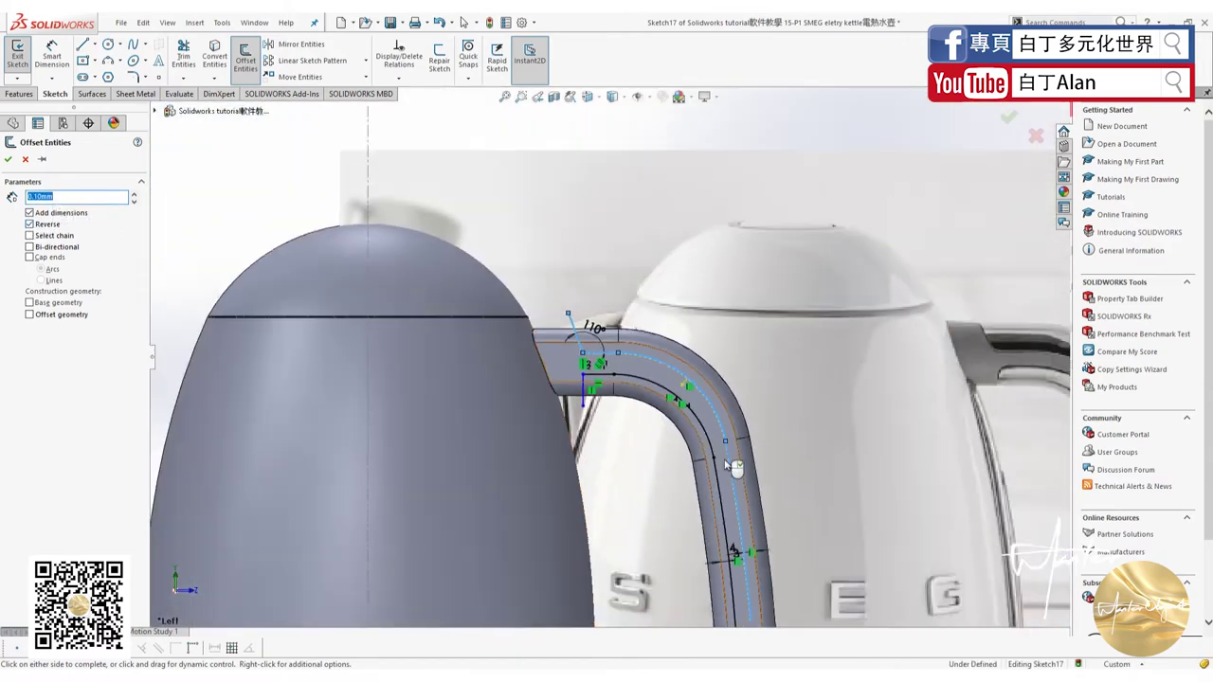
scroll(625, 488, "down", 10)
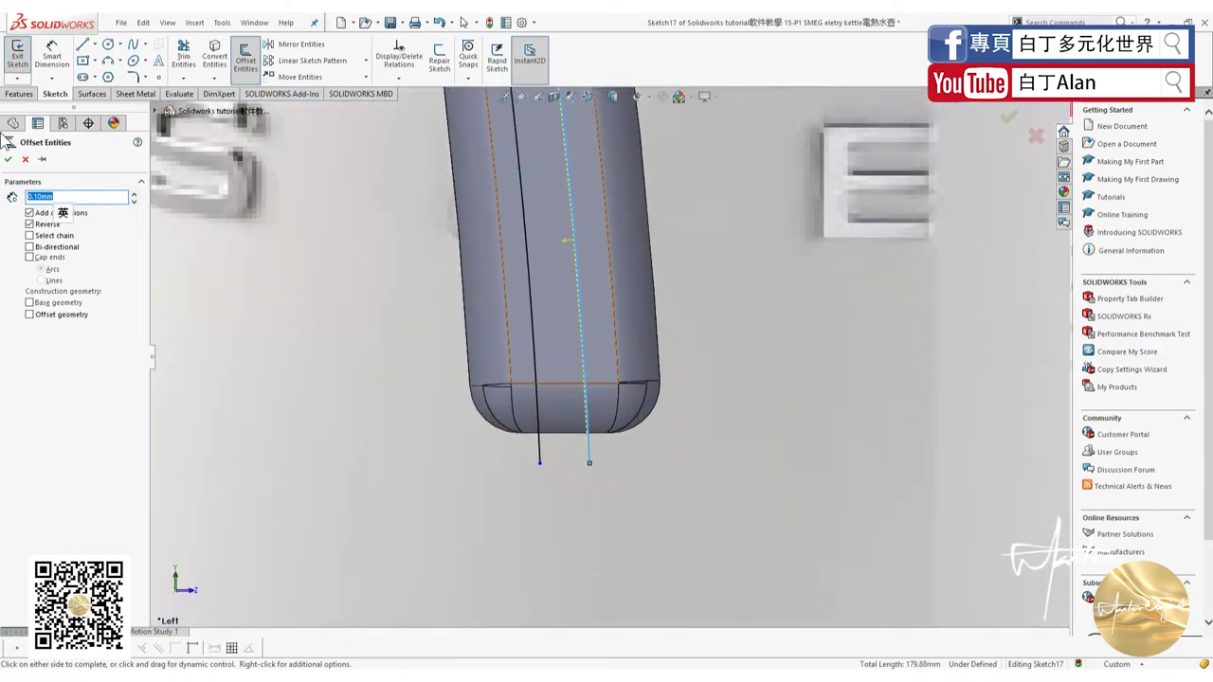
Accept the offset and add a short line at the offset curve's lower end.
left_click(8, 160)
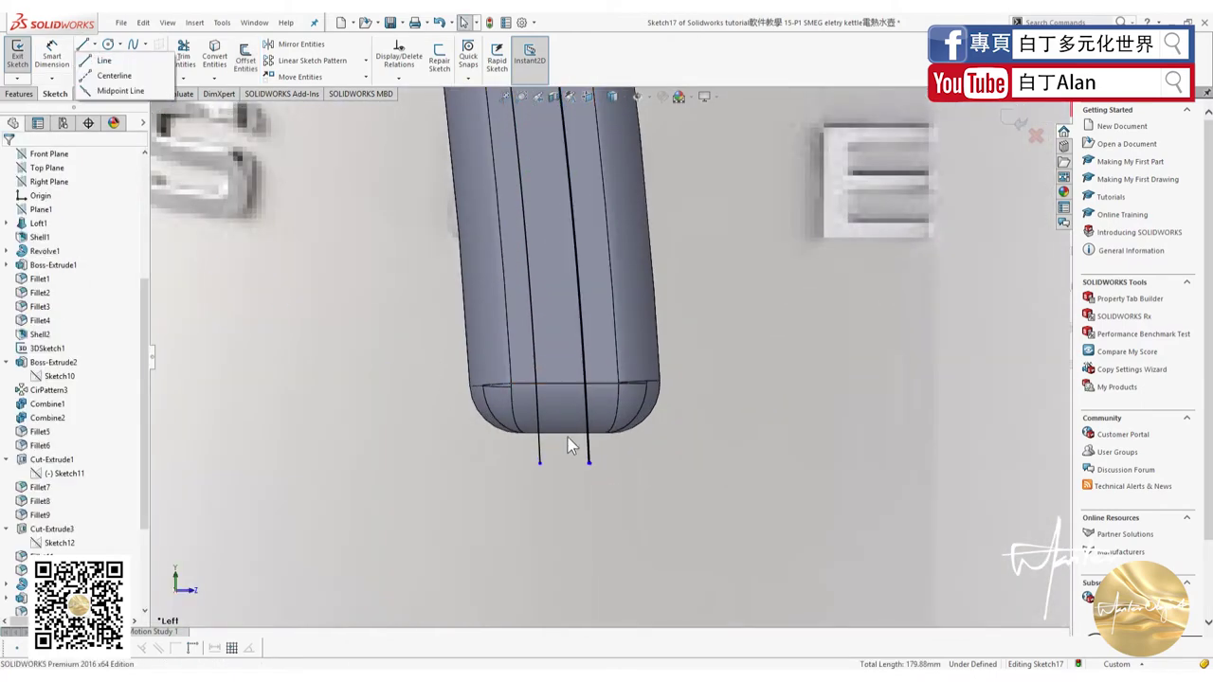
left_click(92, 44)
left_click(113, 46)
scroll(606, 429, "down", 4)
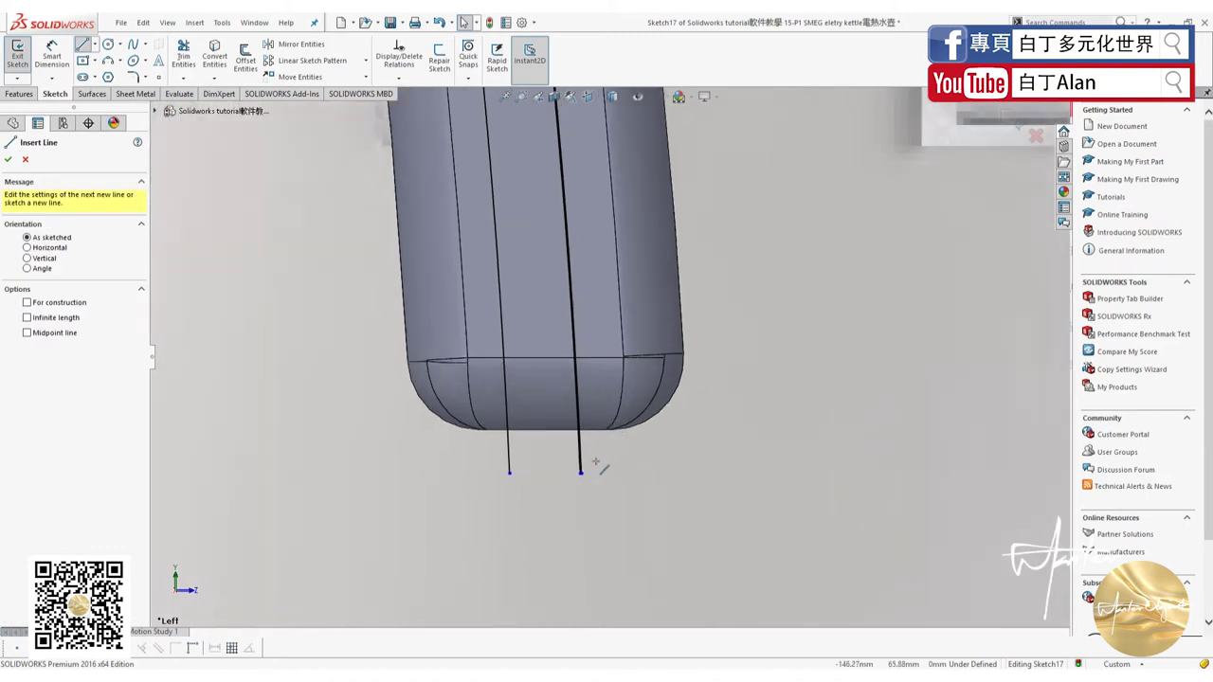
scroll(583, 450, "down", 4)
scroll(568, 445, "down", 4)
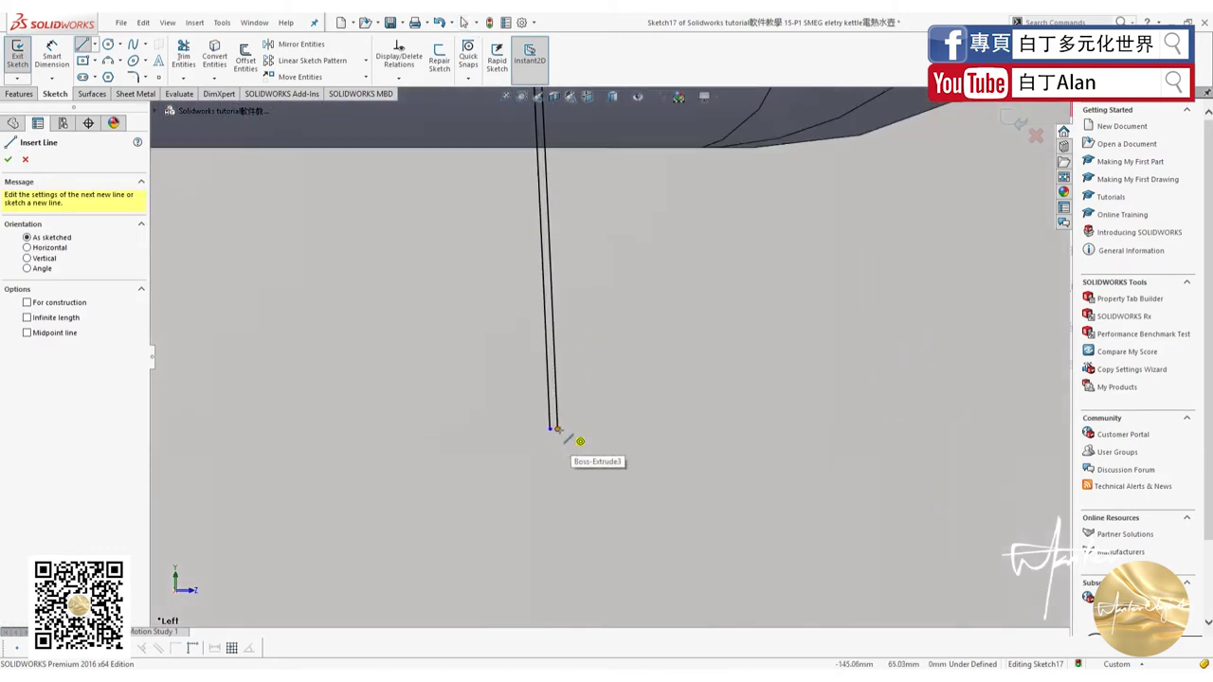
double_click(566, 435)
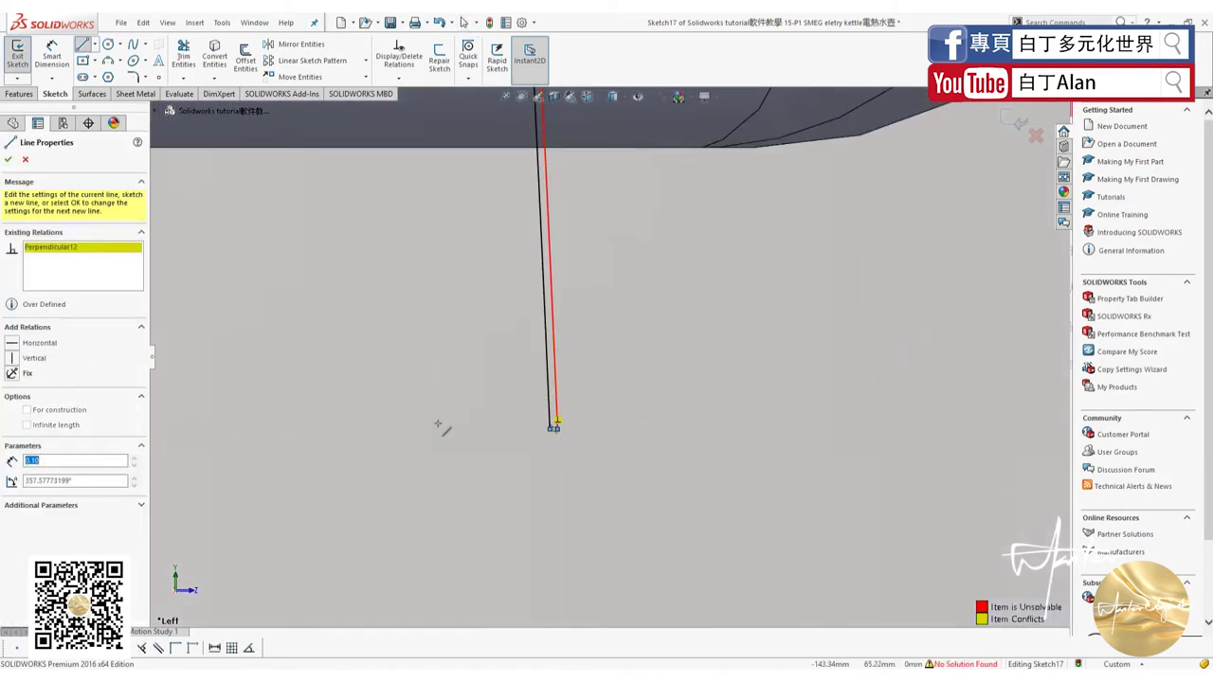
key("Escape")
scroll(653, 560, "up", 2)
scroll(639, 506, "up", 2)
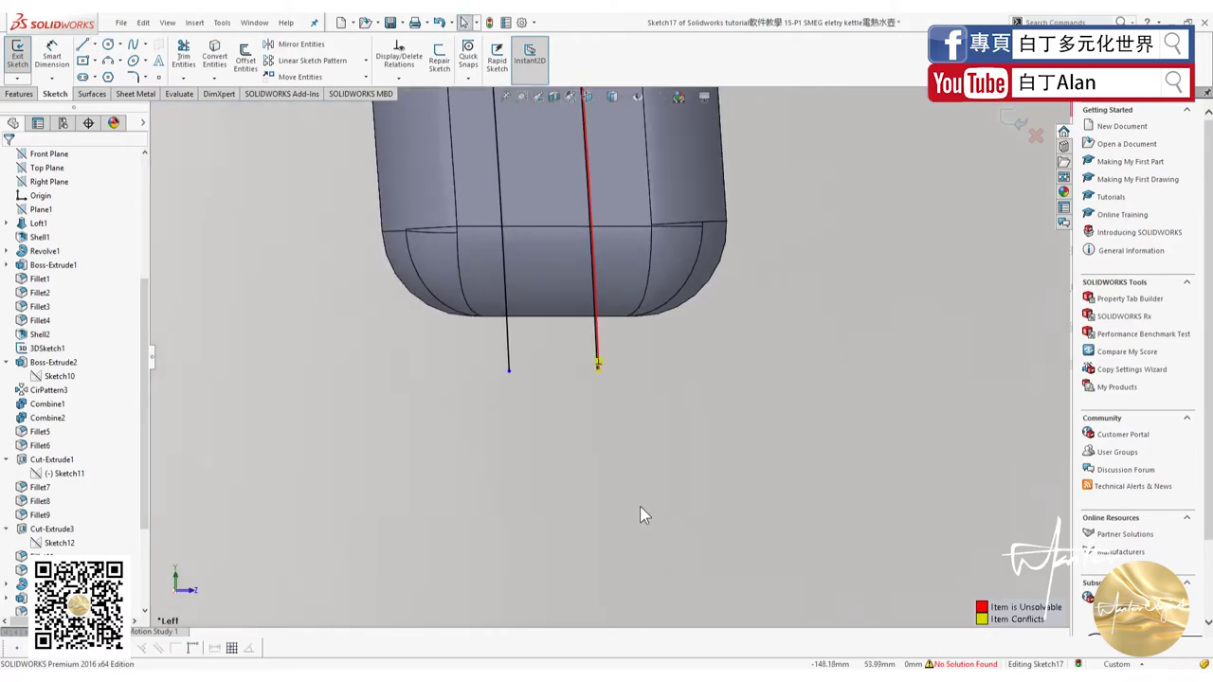
scroll(648, 491, "up", 2)
scroll(650, 438, "up", 2)
scroll(650, 437, "up", 1)
scroll(557, 305, "down", 3)
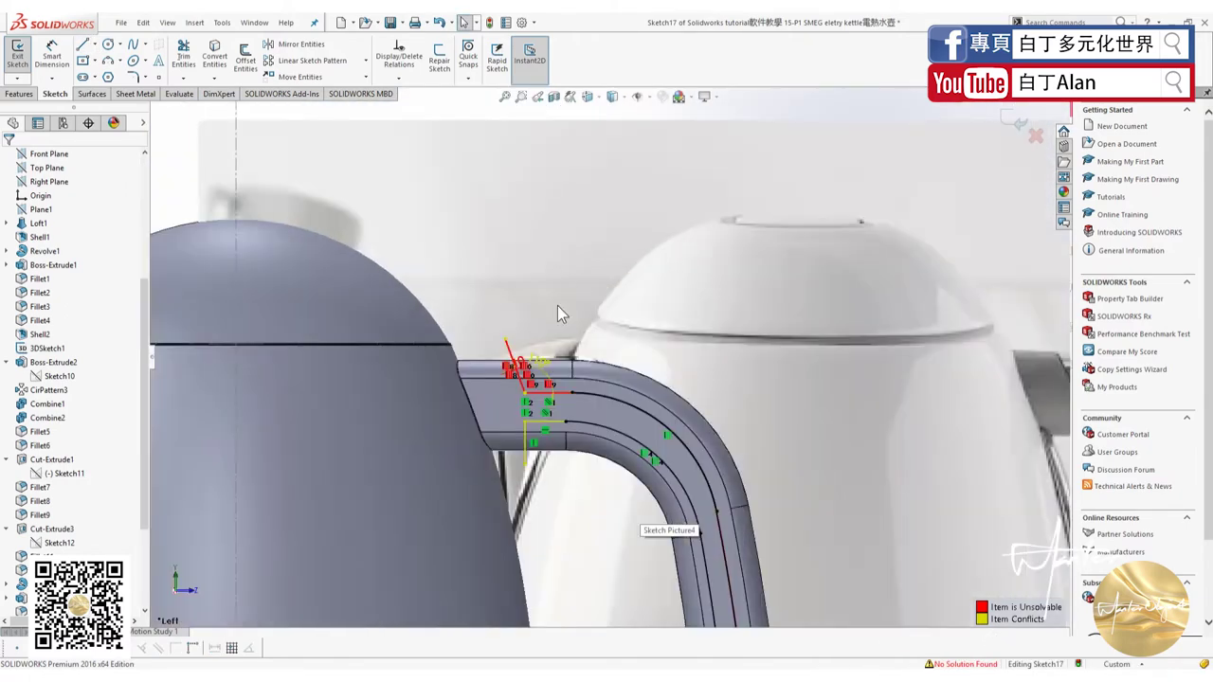
scroll(477, 392, "down", 2)
scroll(476, 392, "down", 3)
Fix the over-defined slanted line at the handle top so Sketch17 solves as under defined.
left_click(96, 44)
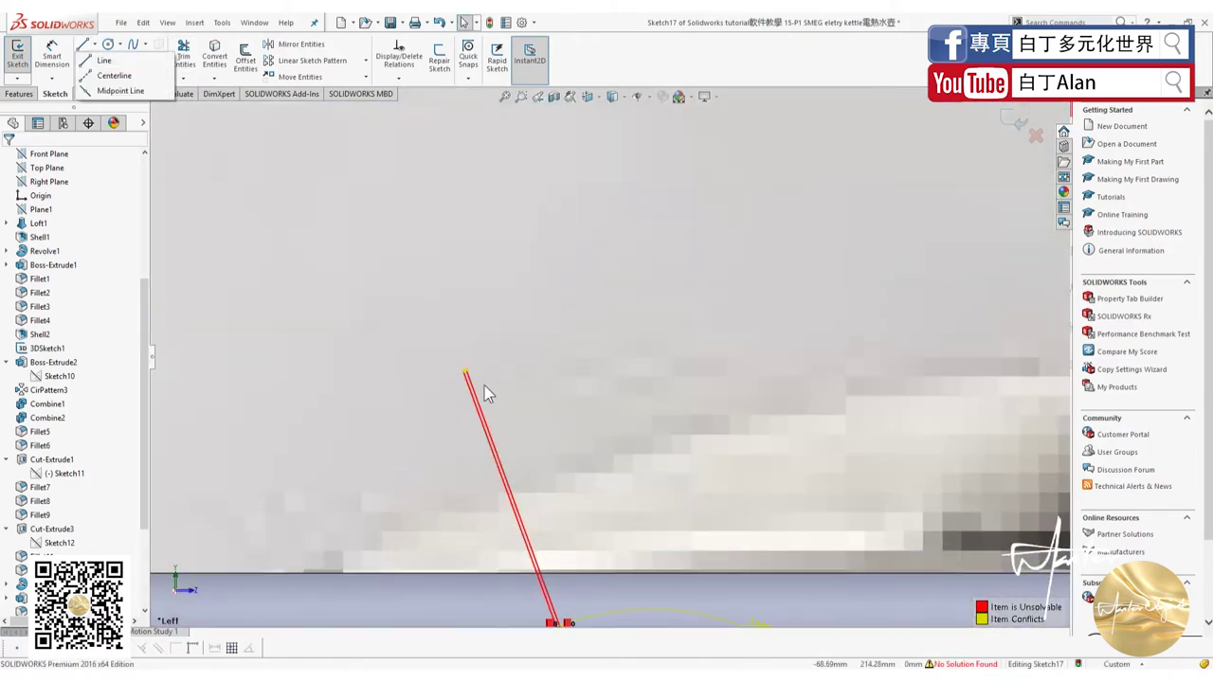
key("l")
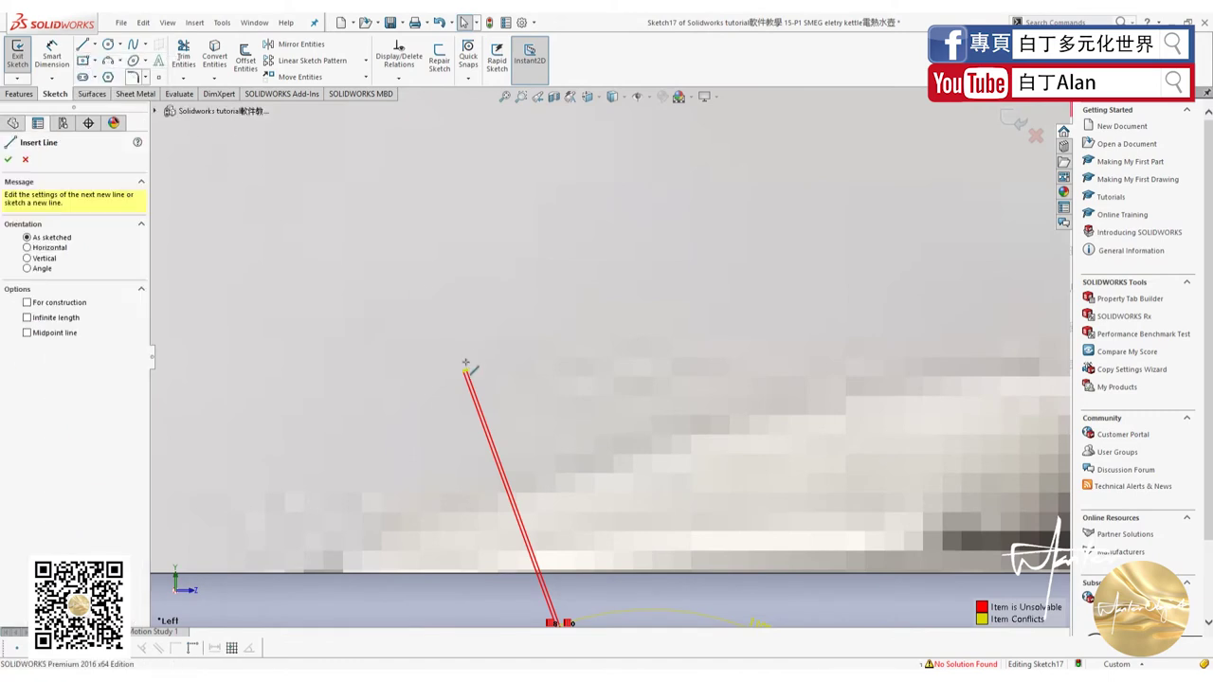
left_click(466, 370)
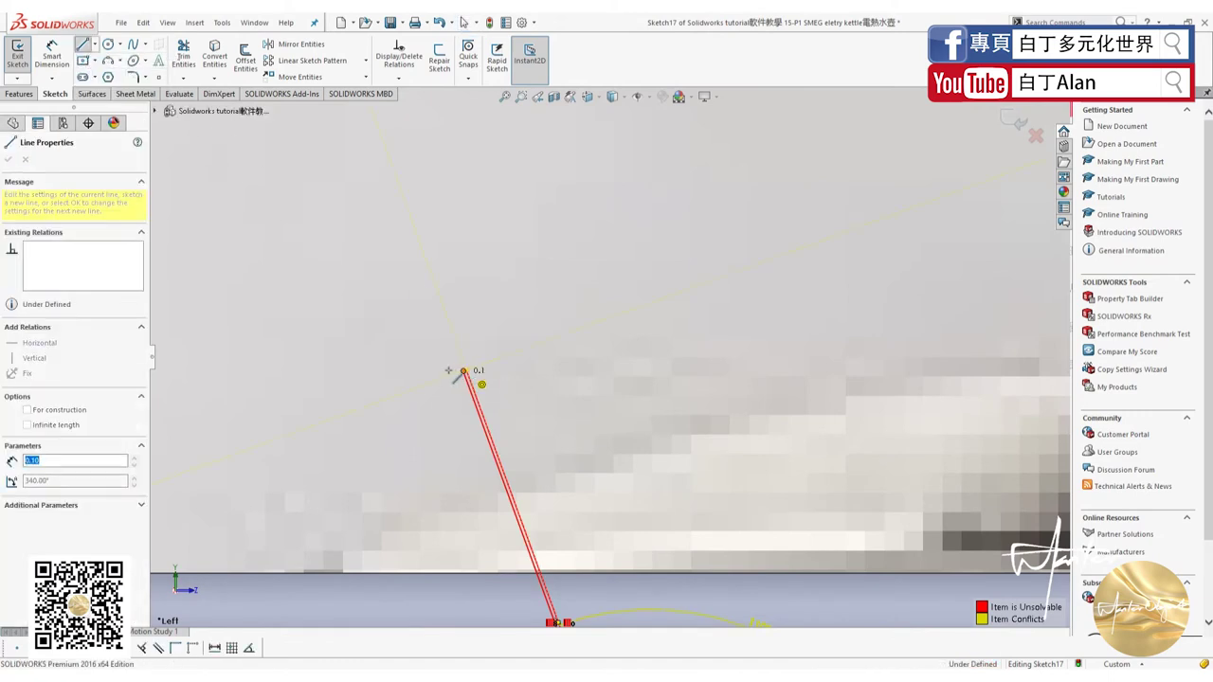
key("Escape")
scroll(461, 404, "up", 5)
scroll(591, 391, "up", 2)
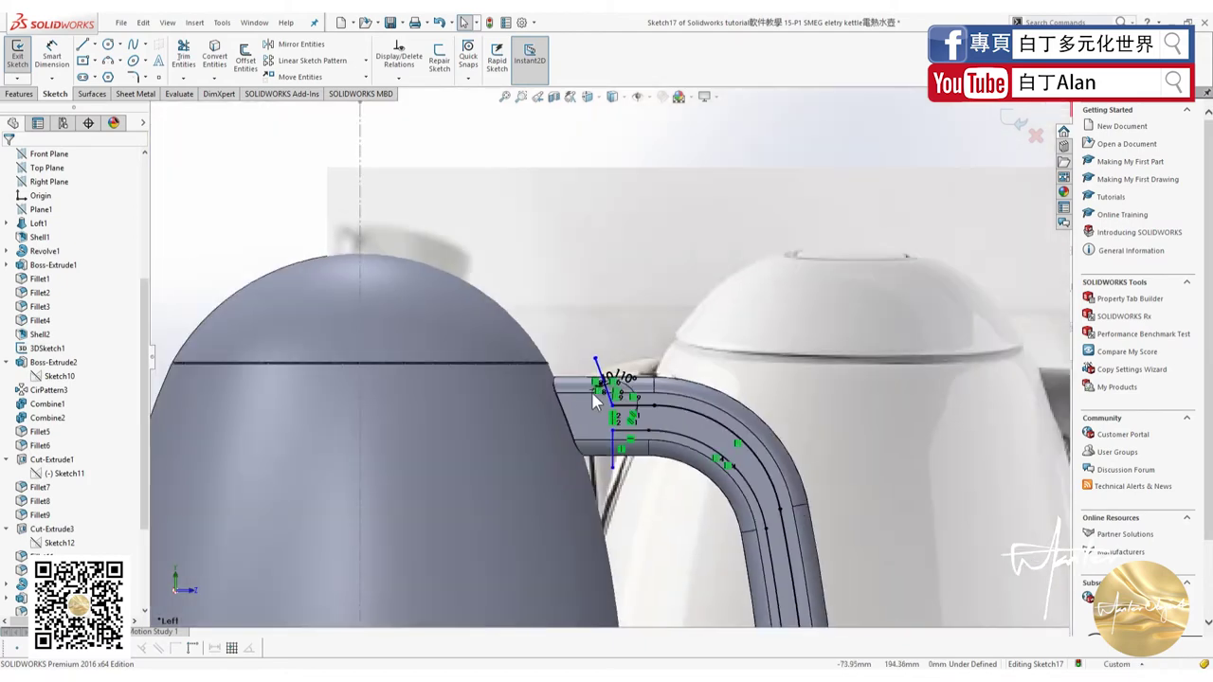
scroll(607, 351, "down", 1)
scroll(607, 350, "down", 2)
scroll(596, 352, "down", 3)
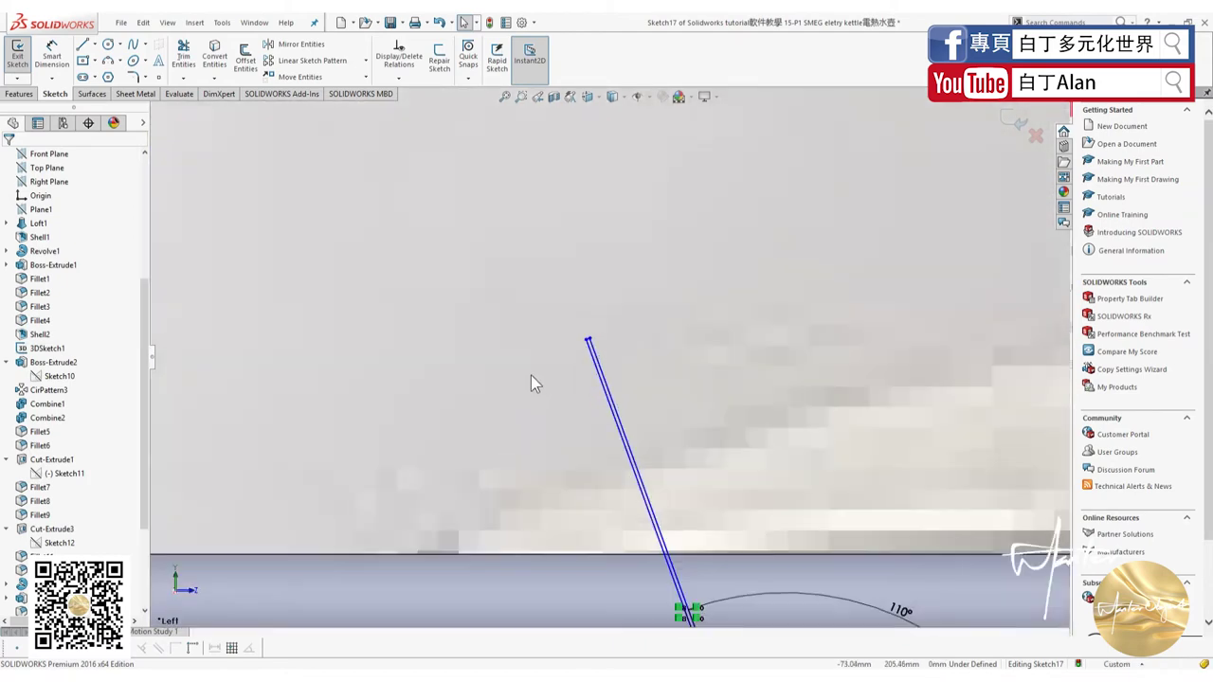
scroll(517, 372, "up", 3)
scroll(508, 373, "up", 3)
scroll(324, 176, "down", 2)
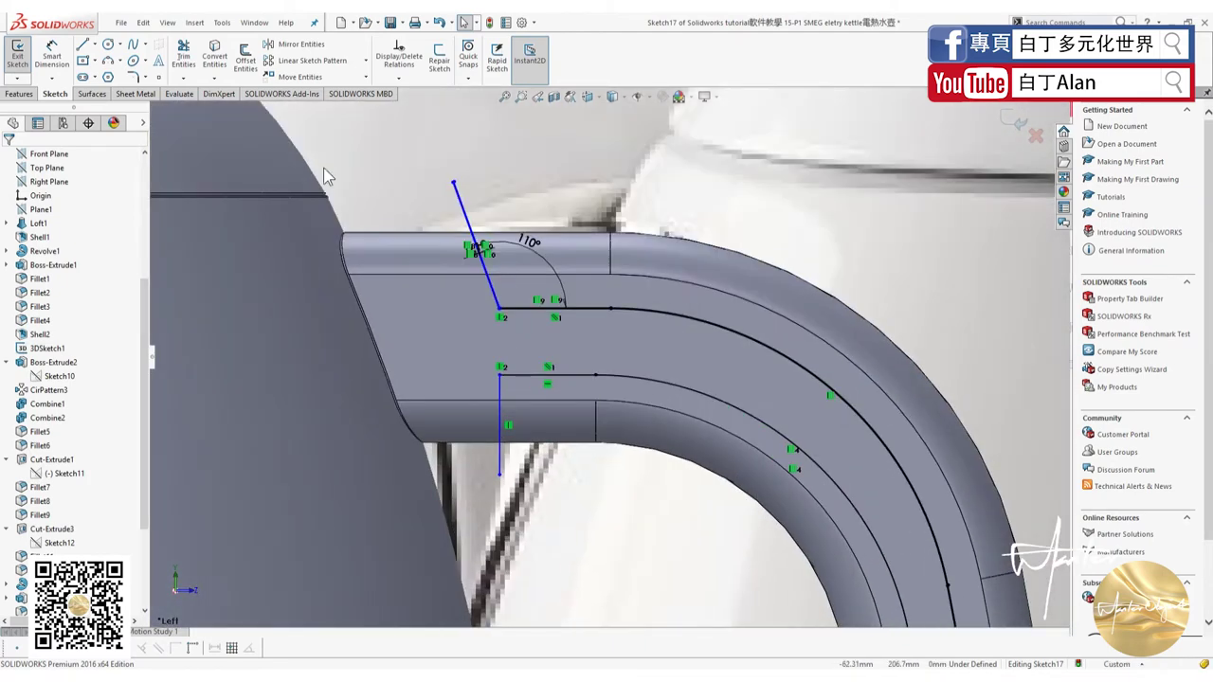
Offset the lower horizontal handle line by 0.10 mm and accept it.
left_click(245, 57)
left_click(545, 375)
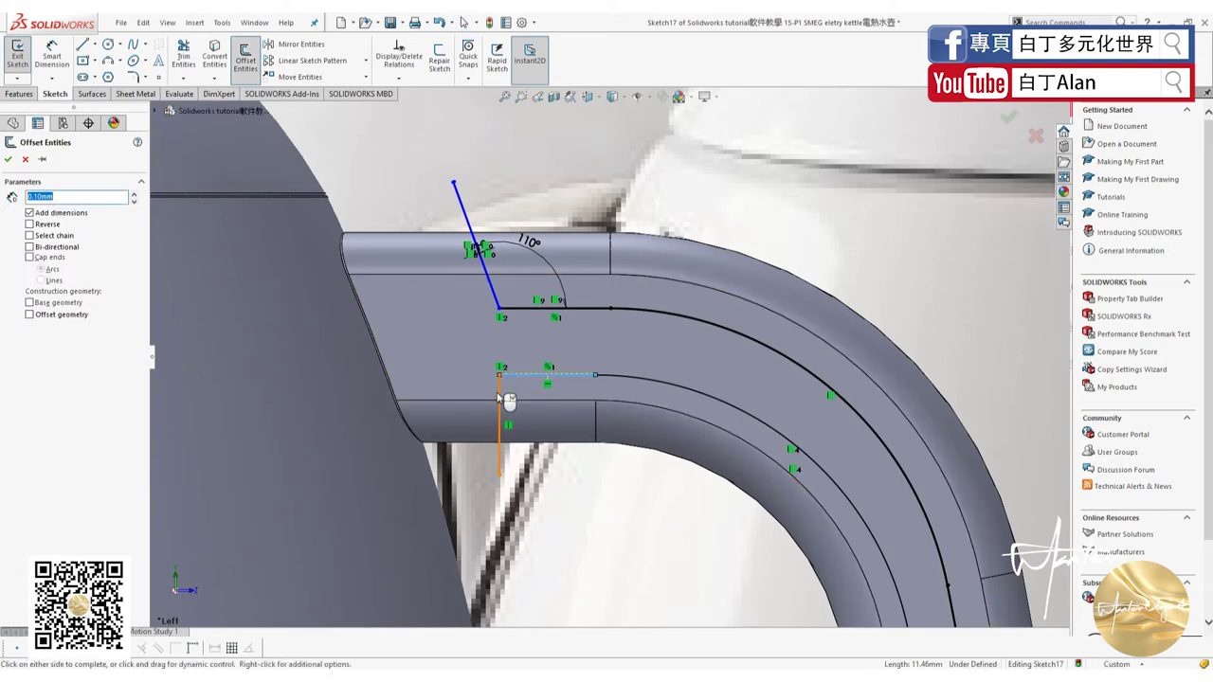
scroll(625, 381, "up", 5)
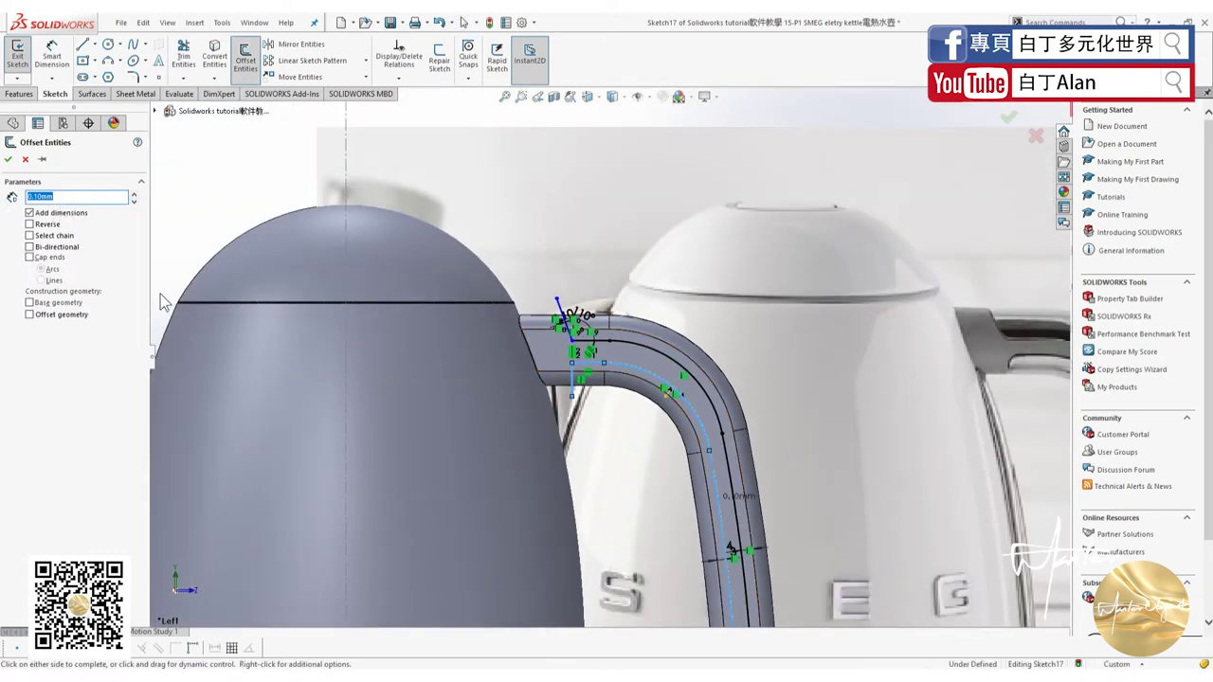
scroll(199, 296, "up", 3)
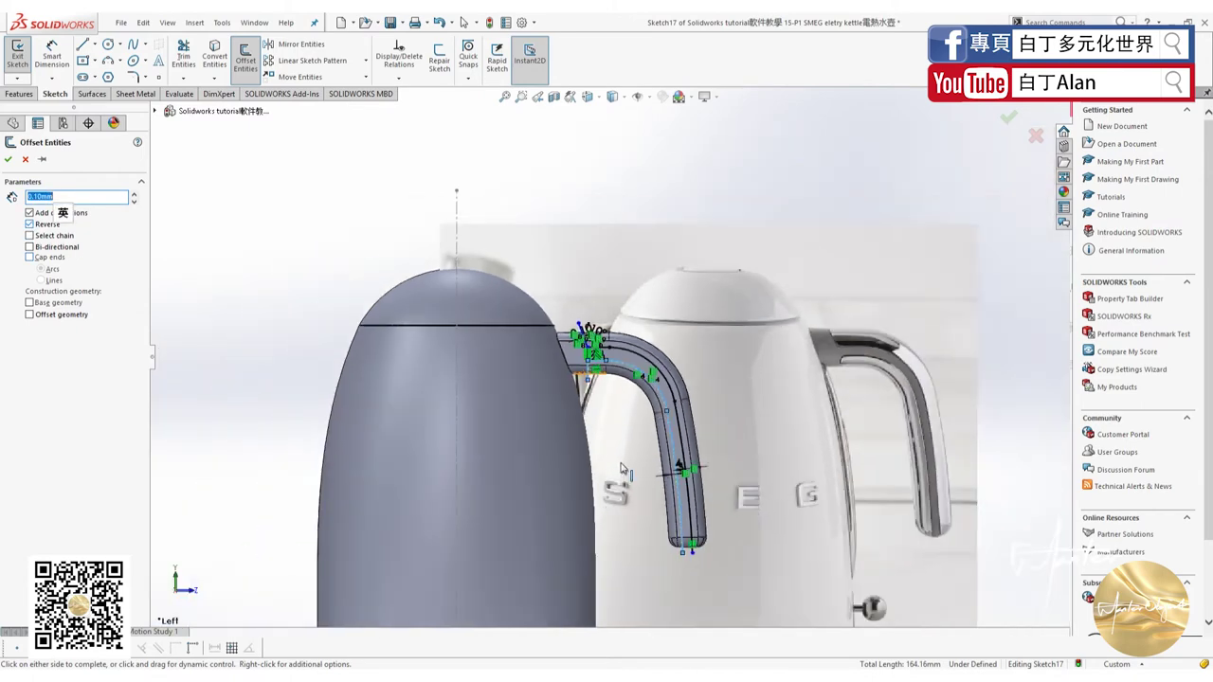
scroll(663, 508, "down", 3)
scroll(587, 245, "down", 5)
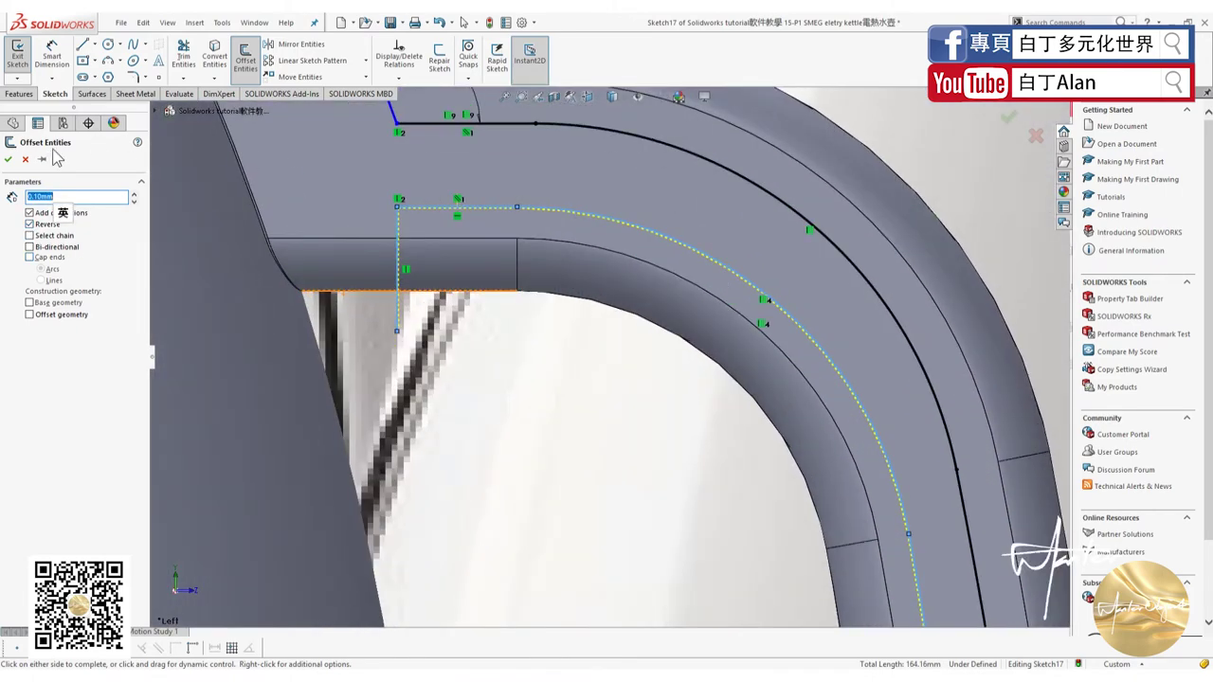
left_click(8, 159)
scroll(341, 178, "down", 2)
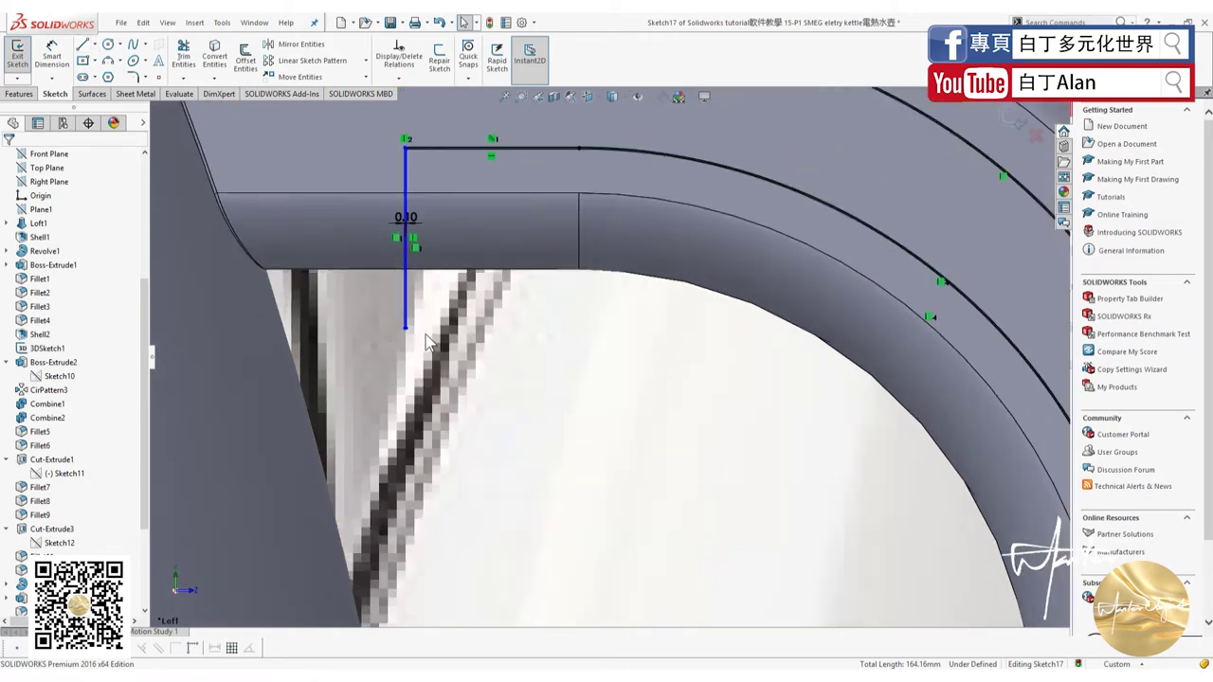
scroll(341, 179, "down", 3)
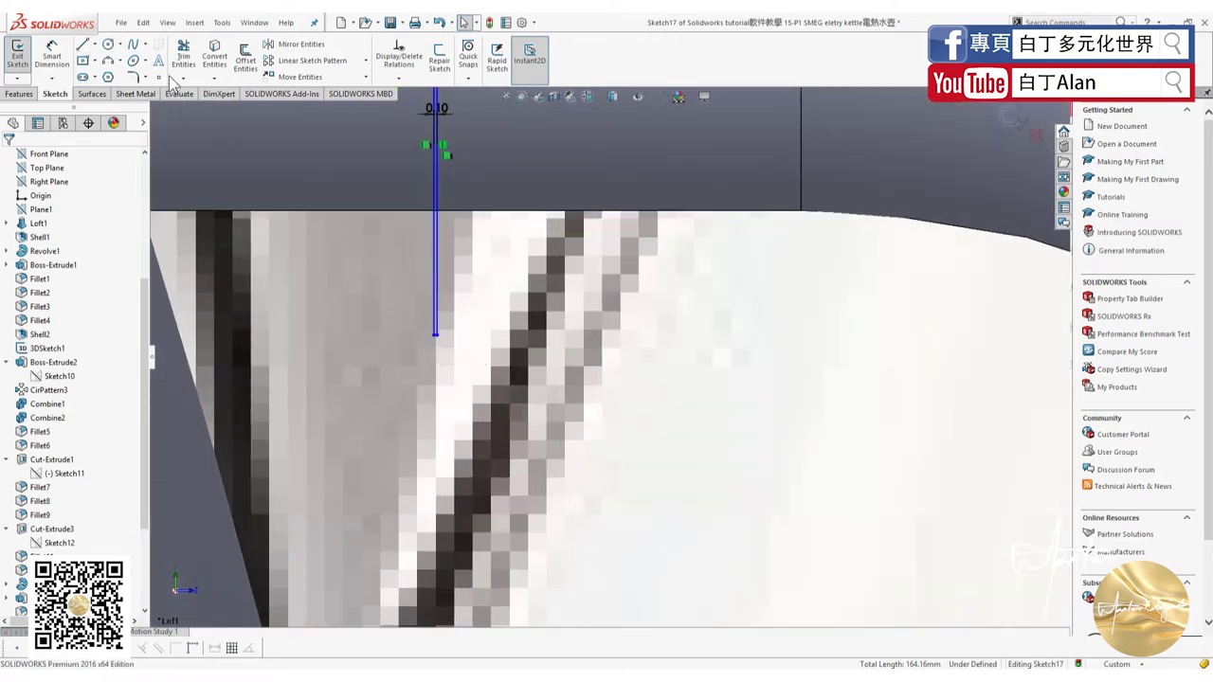
Draw a short closing line from the vertical line's lower end.
left_click(83, 44)
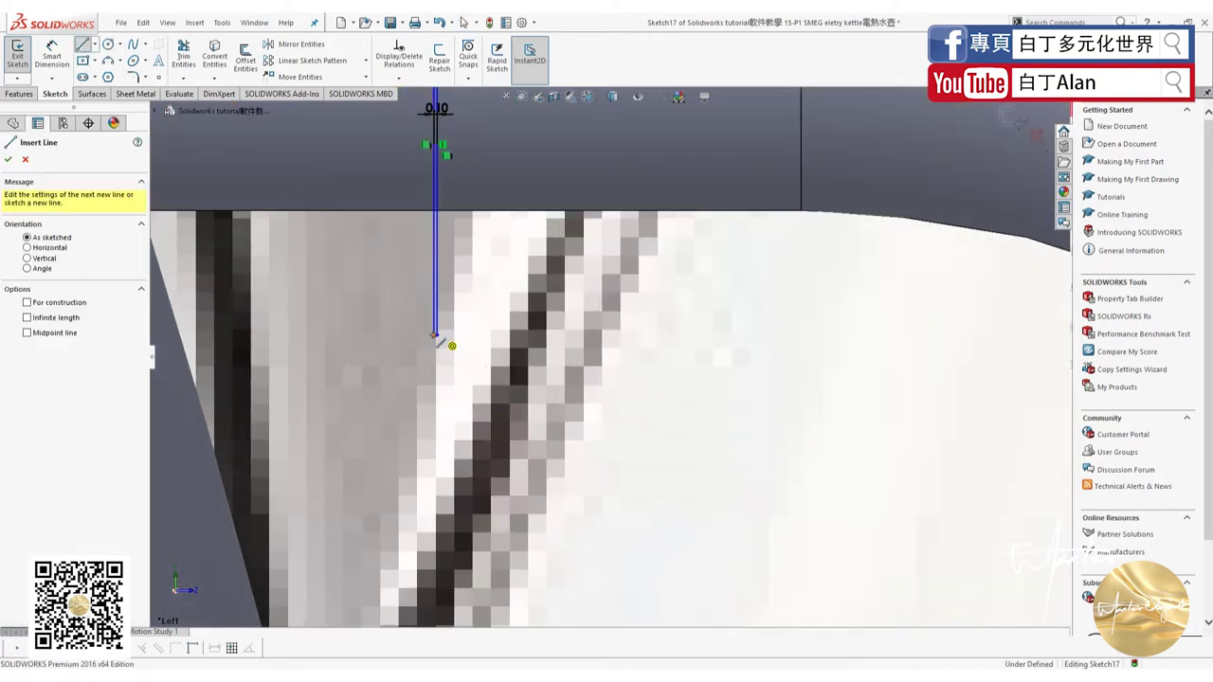
left_click(435, 335)
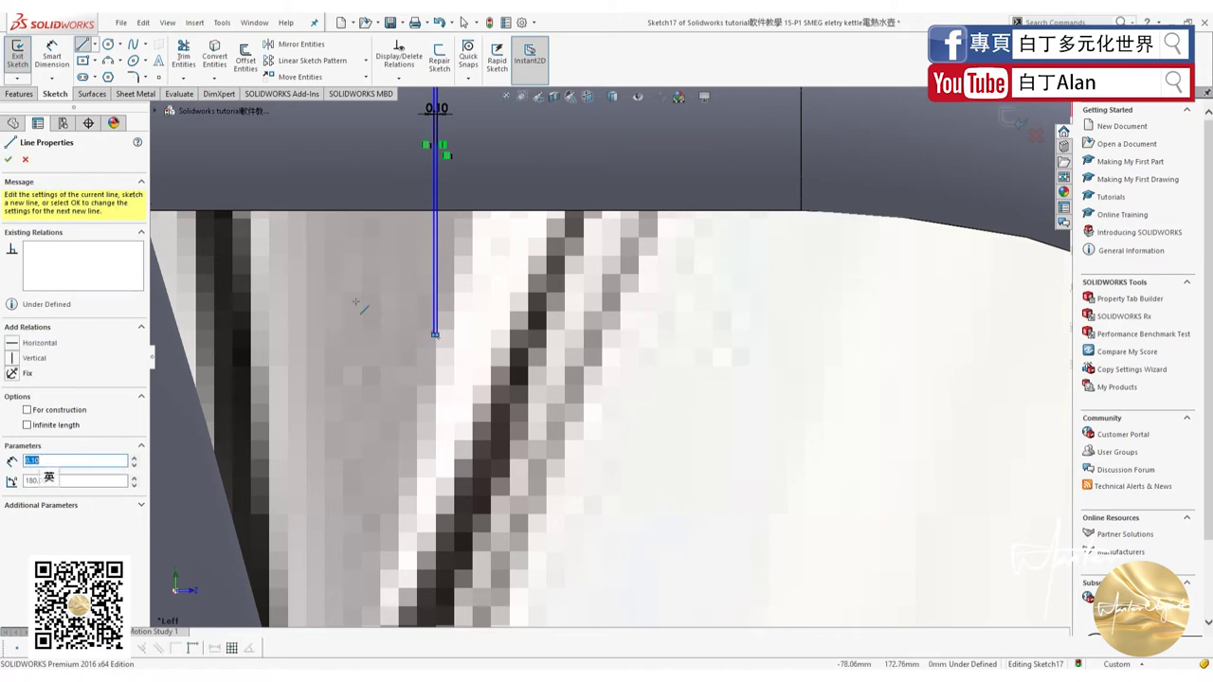
key("Escape")
scroll(478, 424, "up", 3)
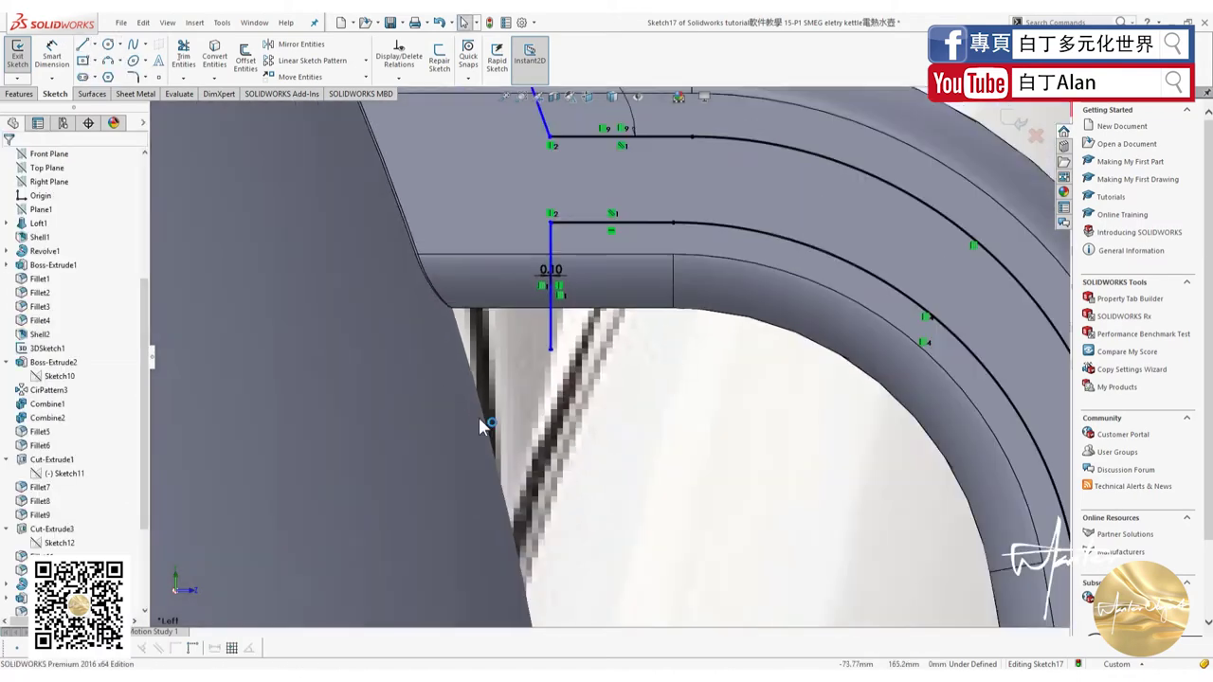
scroll(479, 424, "up", 2)
scroll(479, 361, "up", 3)
scroll(478, 361, "up", 2)
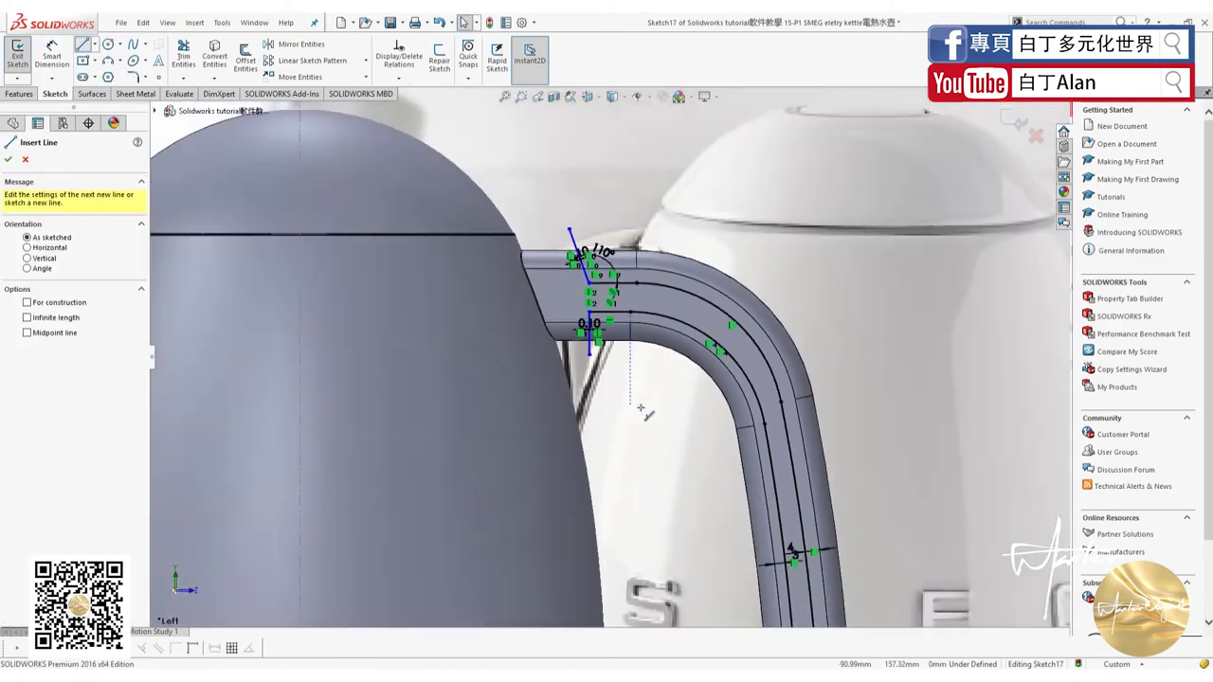
scroll(478, 361, "up", 2)
scroll(704, 509, "down", 5)
scroll(704, 509, "down", 2)
scroll(547, 455, "down", 2)
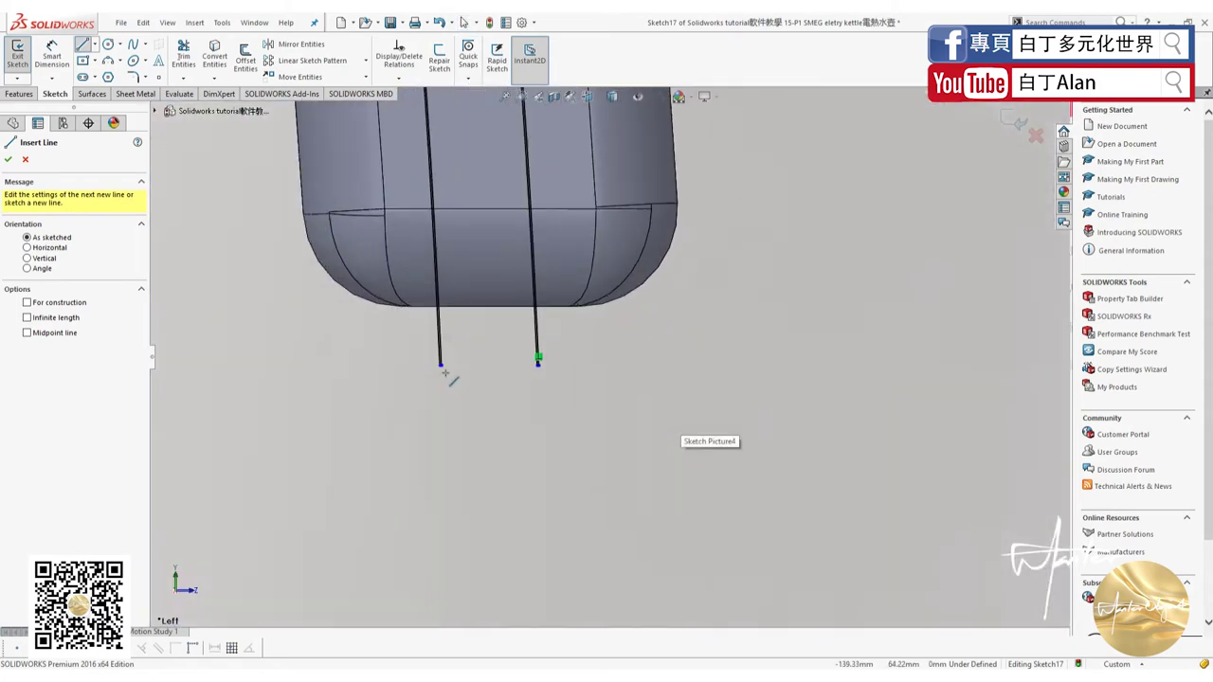
scroll(479, 375, "down", 2)
scroll(503, 379, "down", 2)
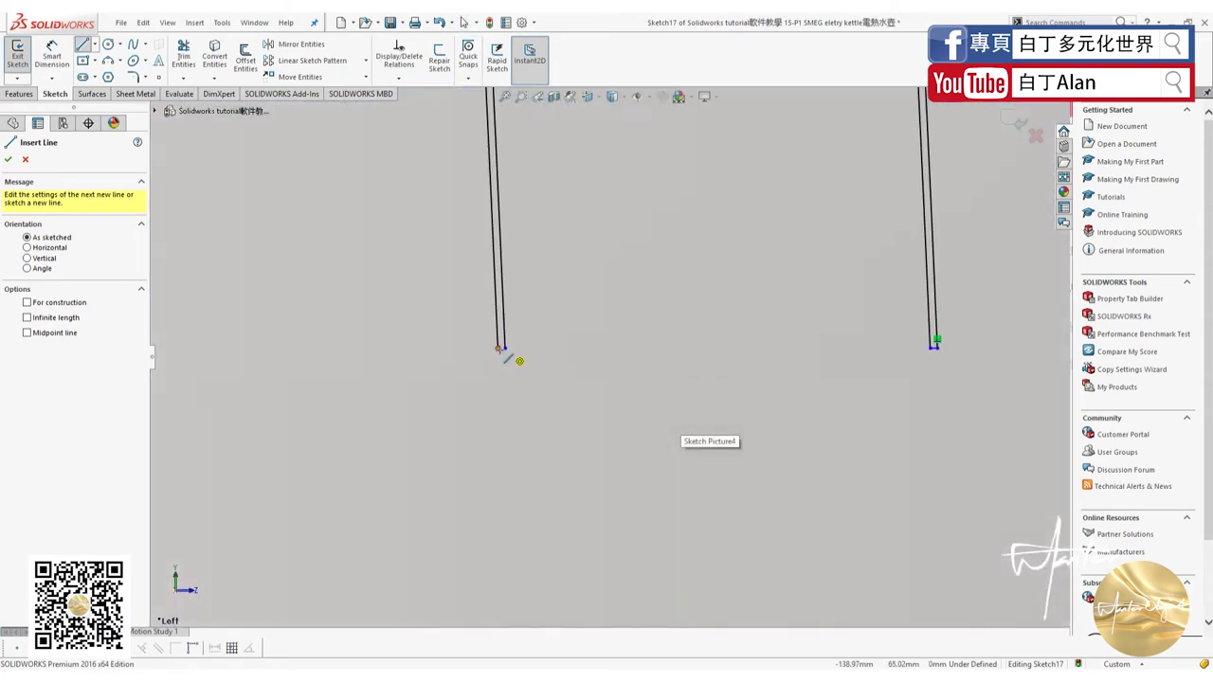
Add a short line closing the 0.10 mm gap at the handle's bottom end.
left_click(499, 348)
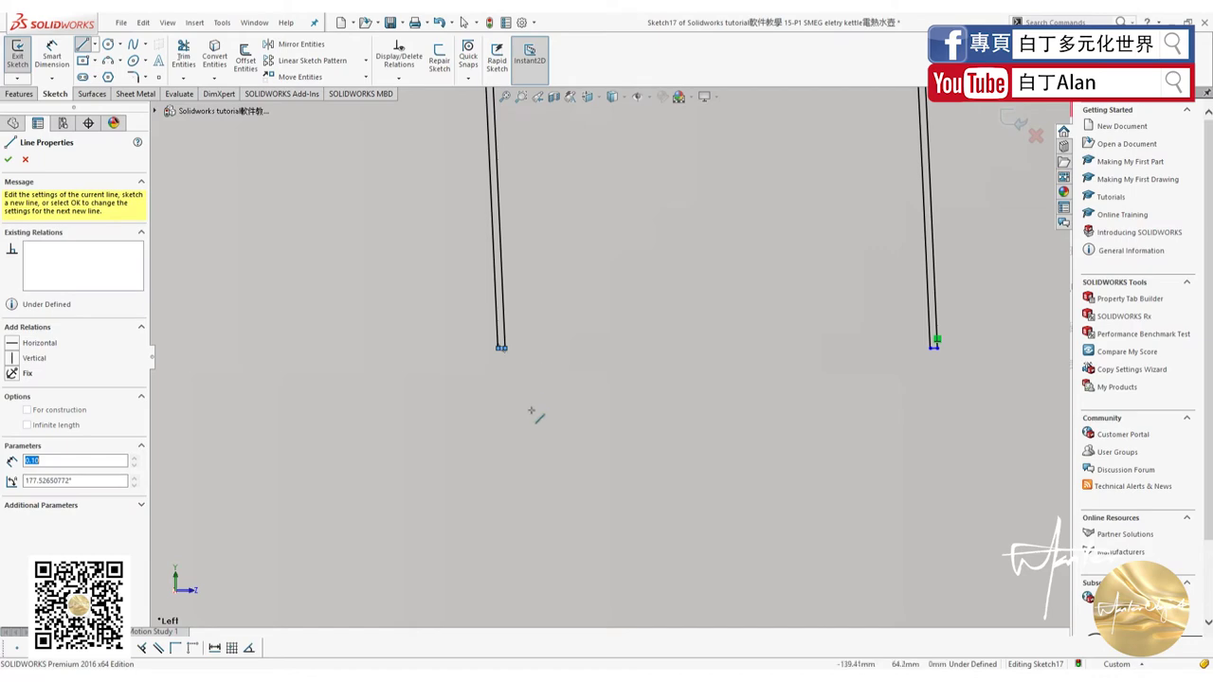
scroll(608, 360, "up", 2)
scroll(728, 548, "up", 2)
scroll(686, 540, "up", 3)
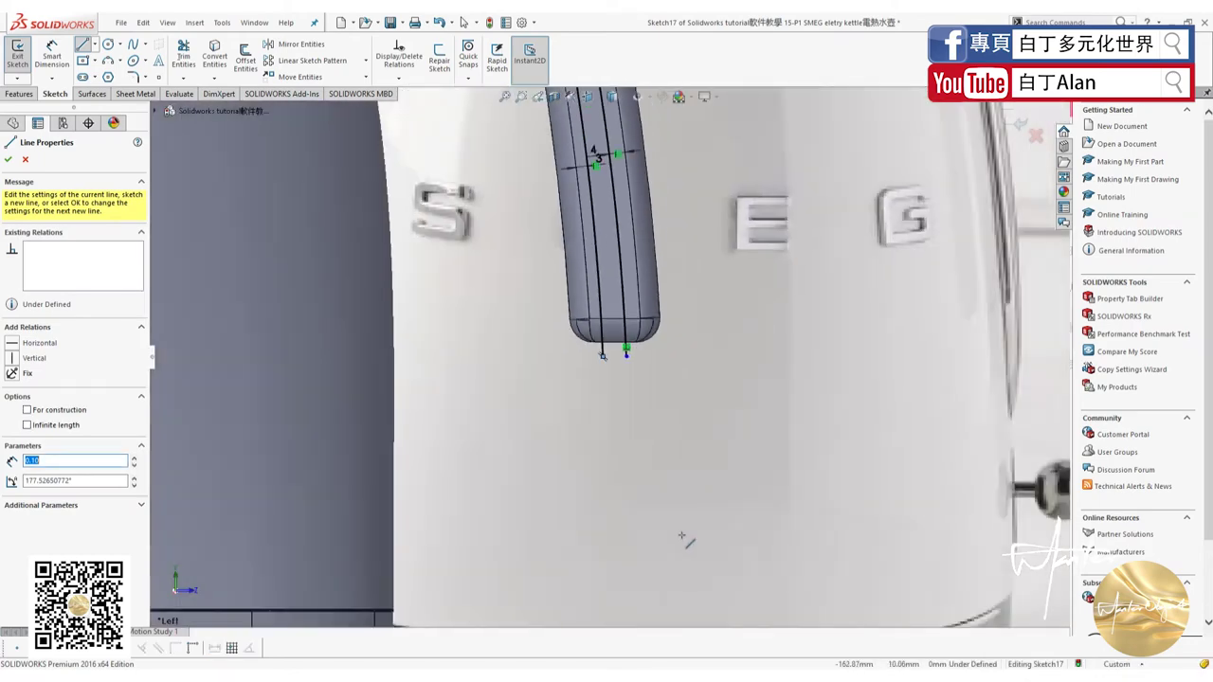
scroll(688, 534, "up", 3)
scroll(622, 234, "down", 2)
scroll(623, 234, "down", 2)
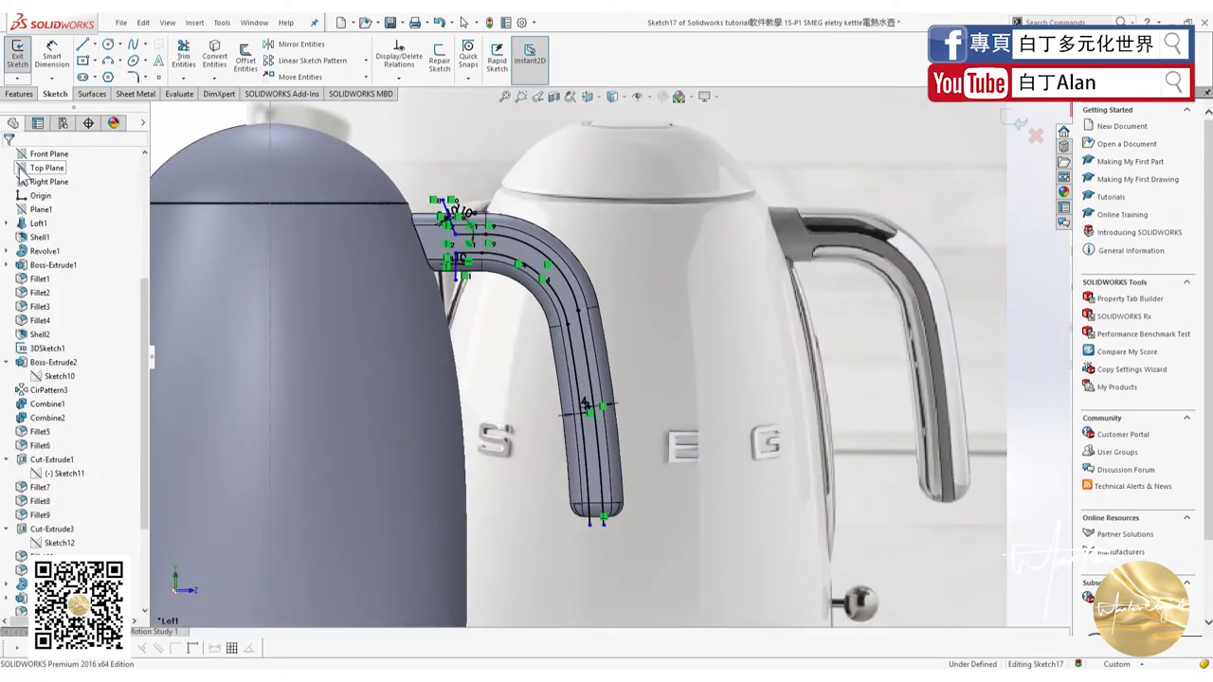
key("Escape")
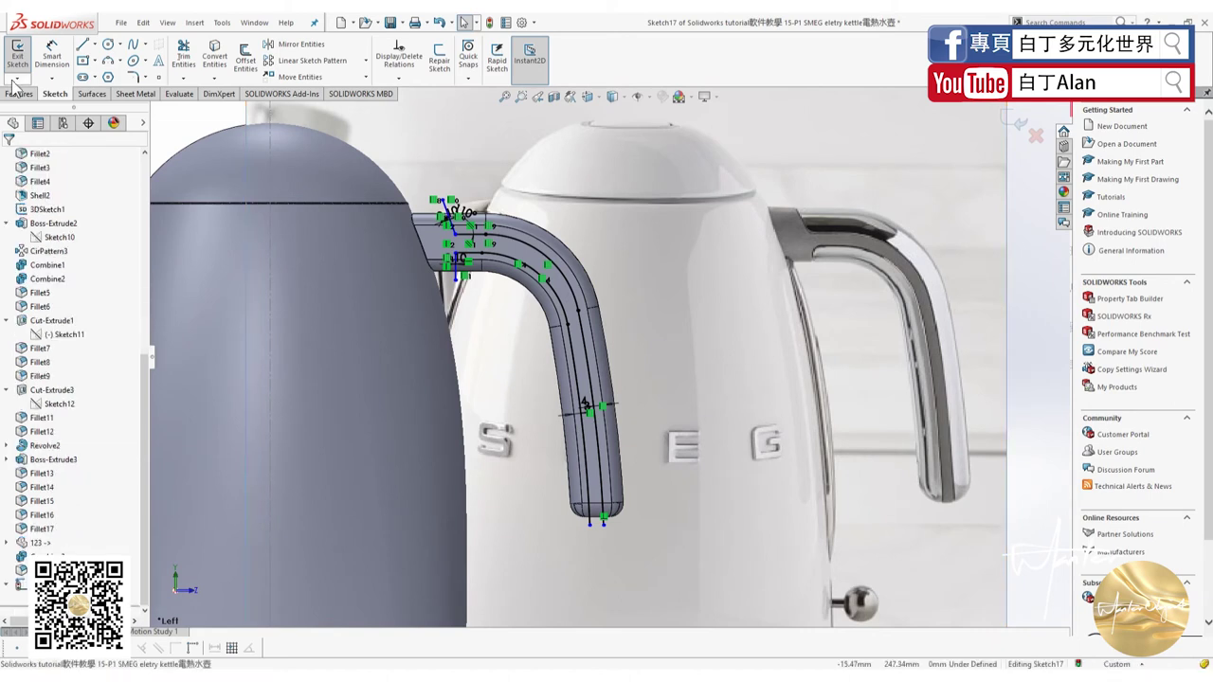
Extrude-cut Sketch17 Through All in both directions, keeping bodies Cut-Extrude4[1], [2] and [3].
left_click(19, 94)
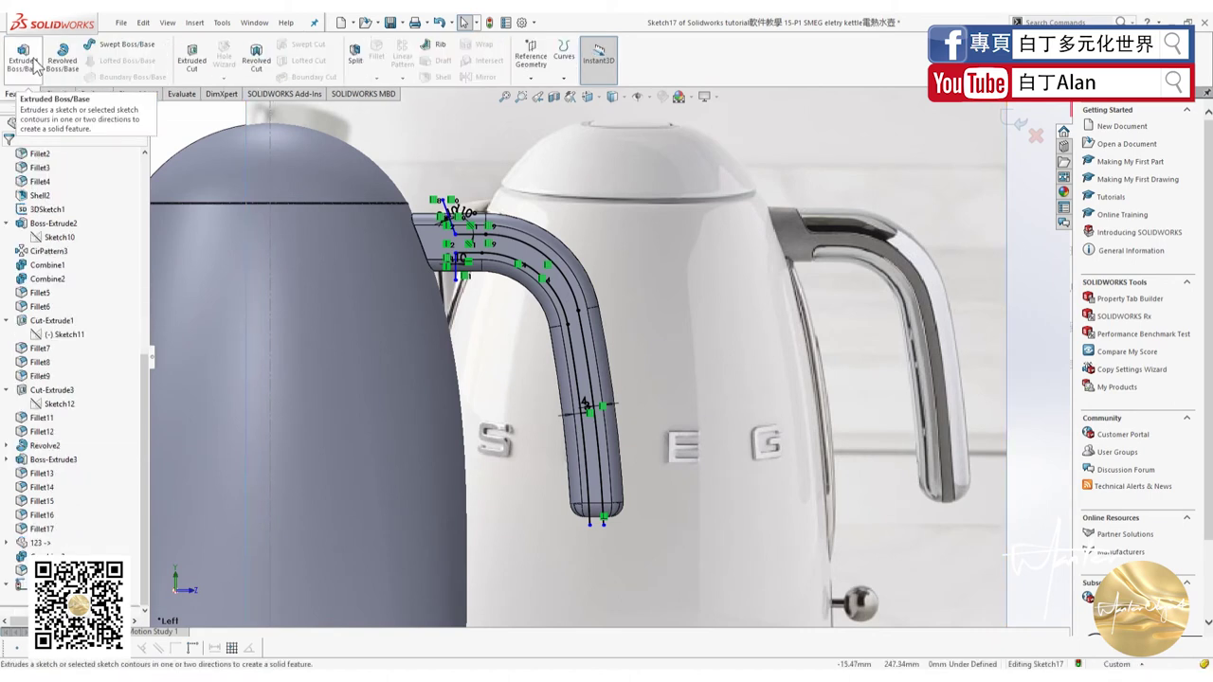
left_click(190, 66)
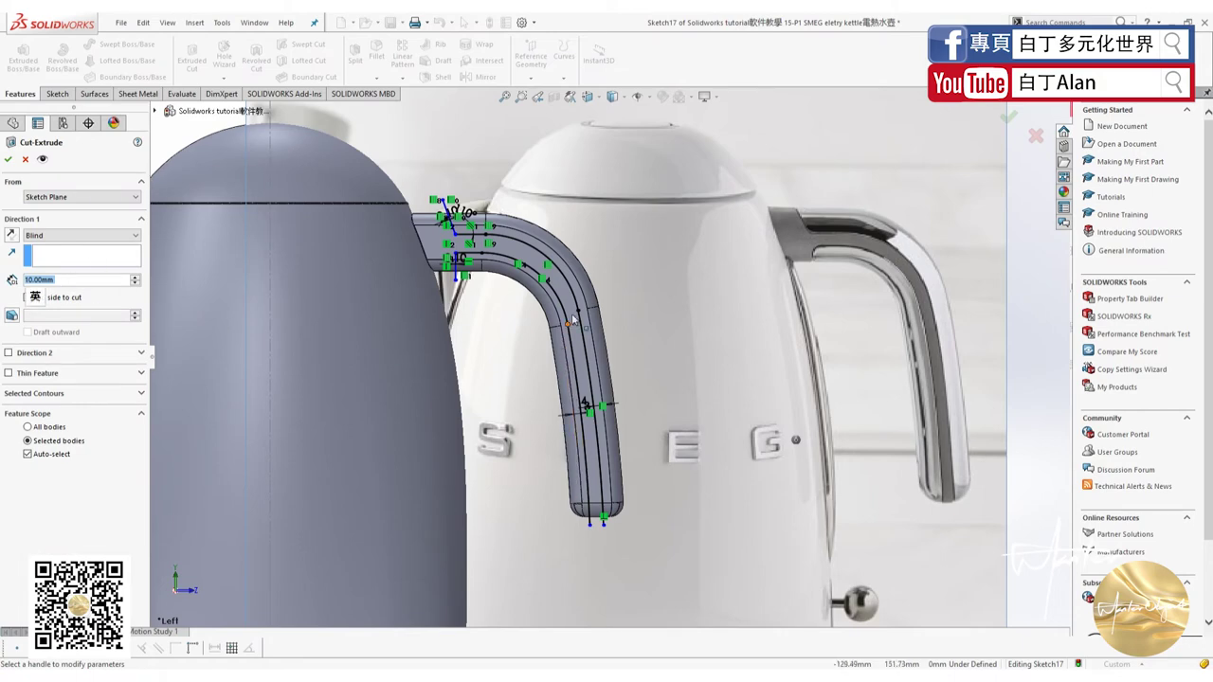
middle_click_drag(572, 320, 518, 306)
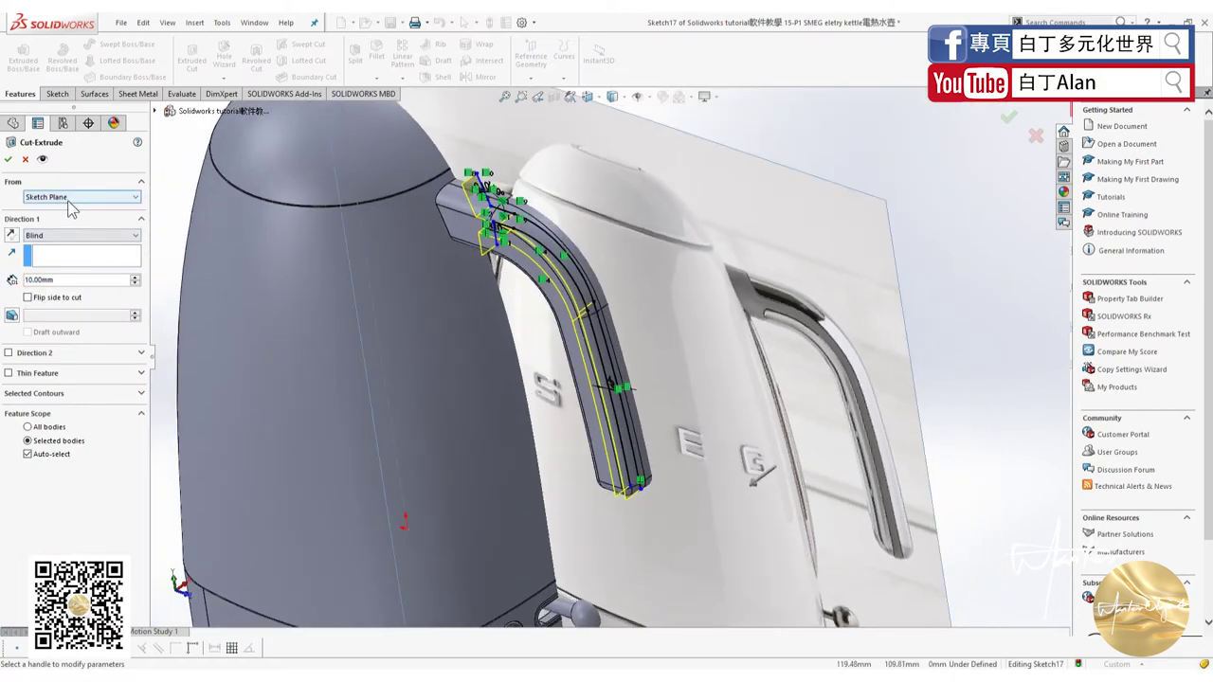
left_click(81, 235)
left_click(66, 266)
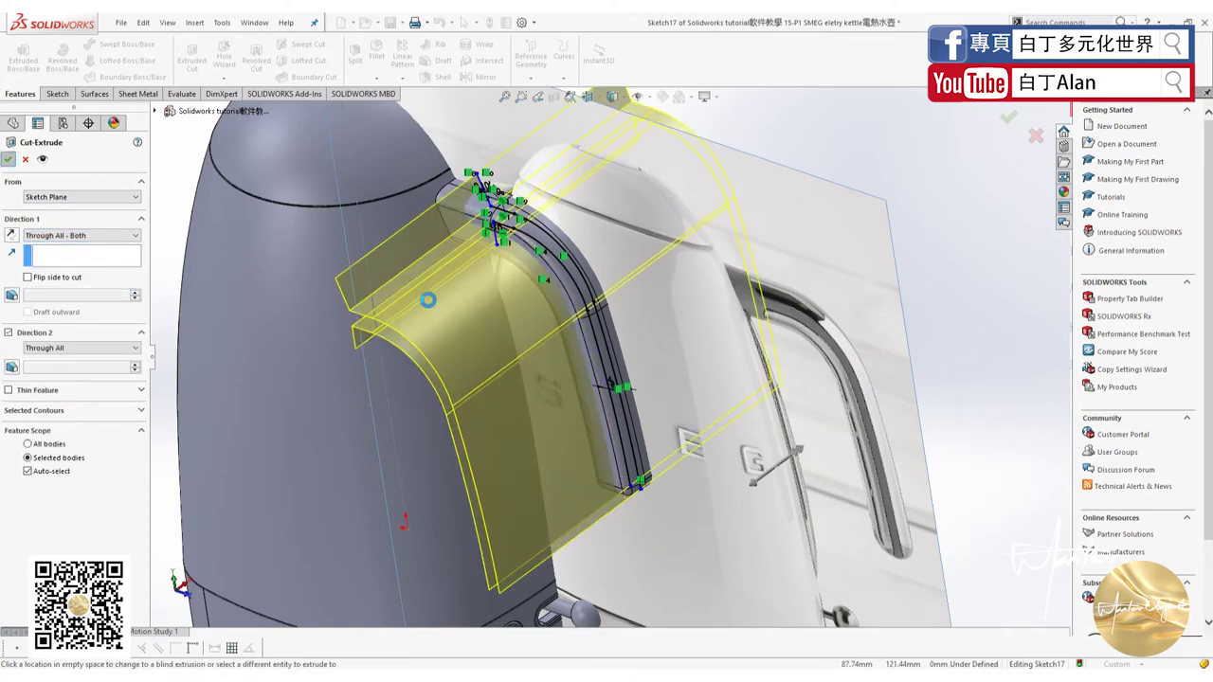
left_click(25, 45)
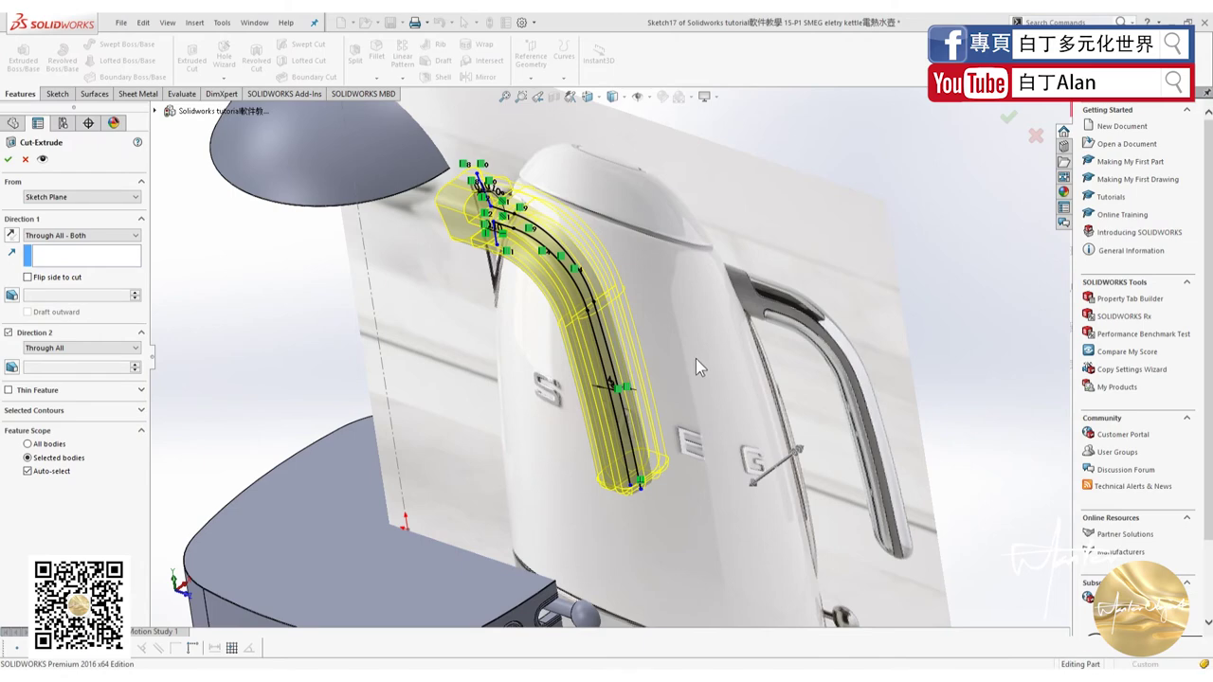
scroll(598, 214, "down", 3)
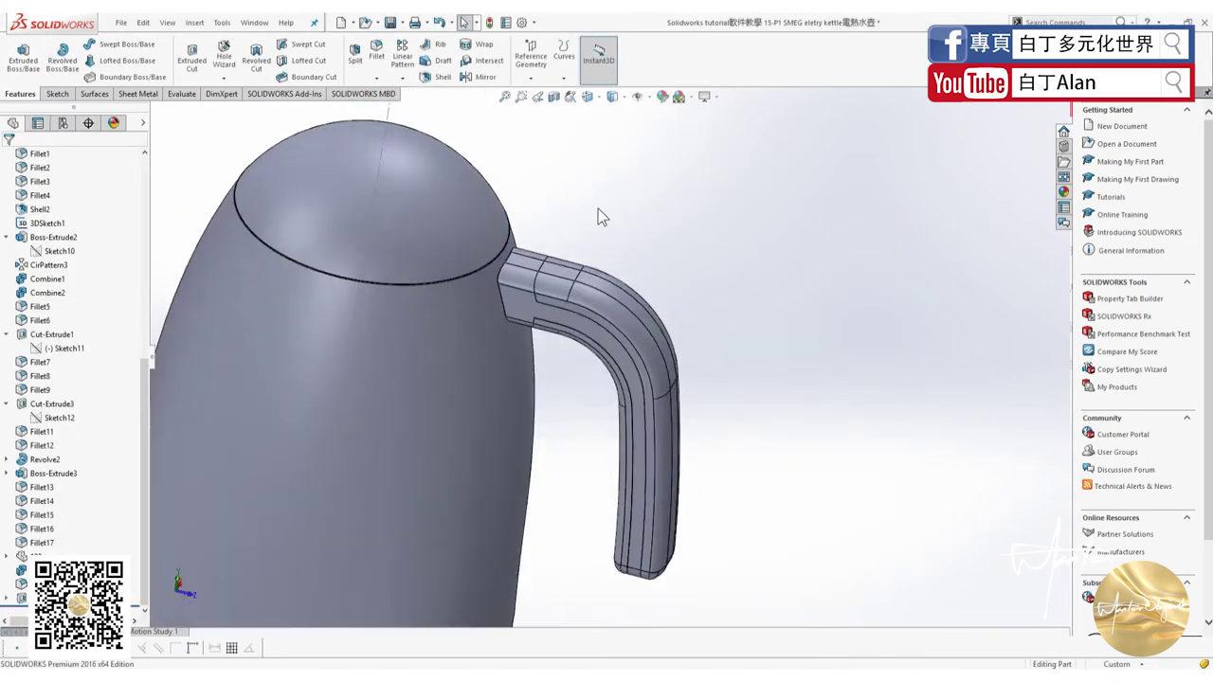
scroll(551, 369, "down", 3)
scroll(541, 369, "down", 2)
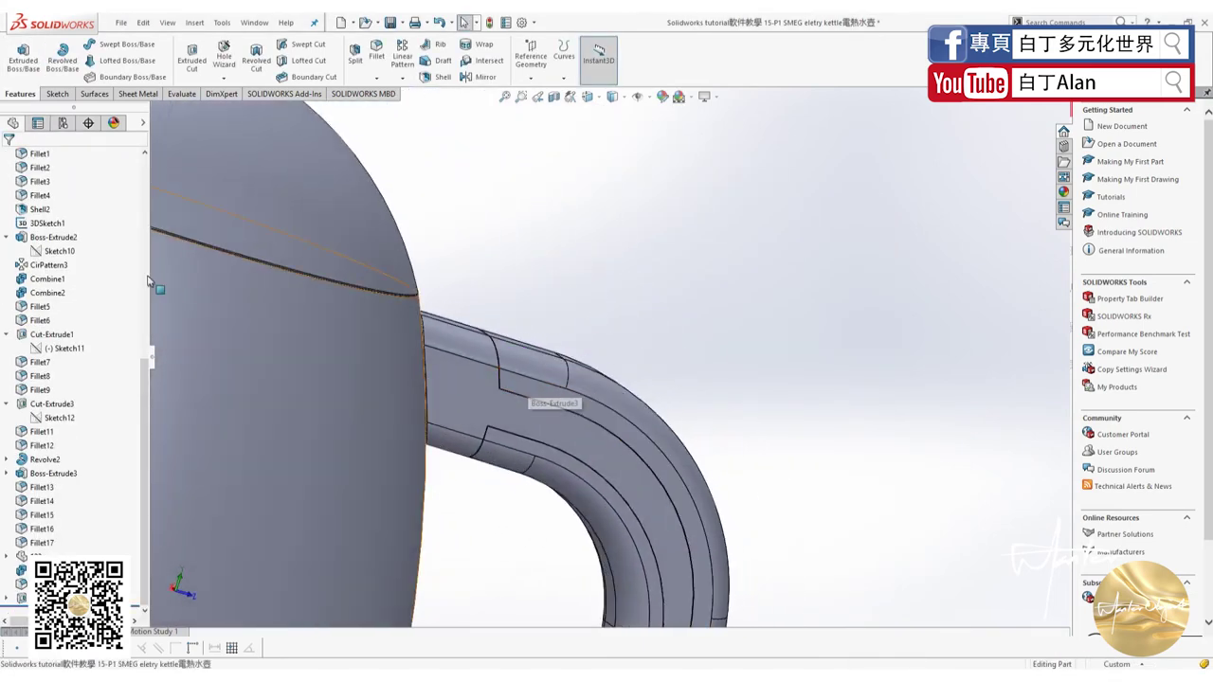
scroll(55, 204, "up", 5)
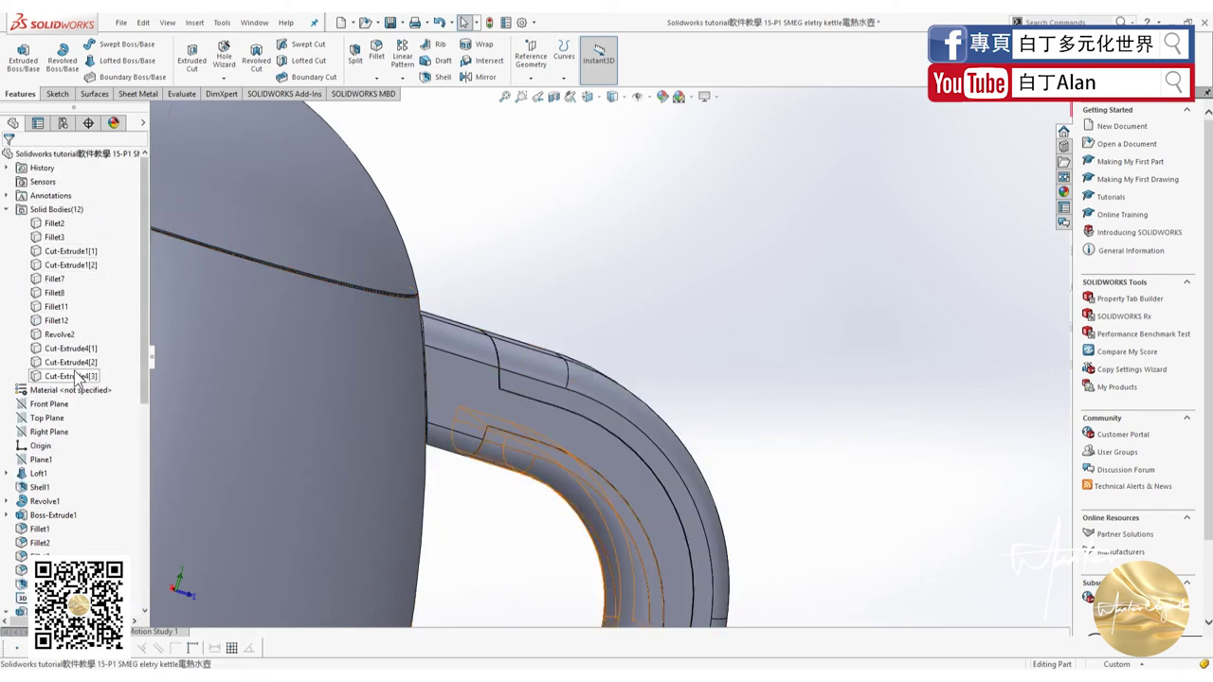
scroll(607, 321, "up", 2)
scroll(597, 333, "down", 2)
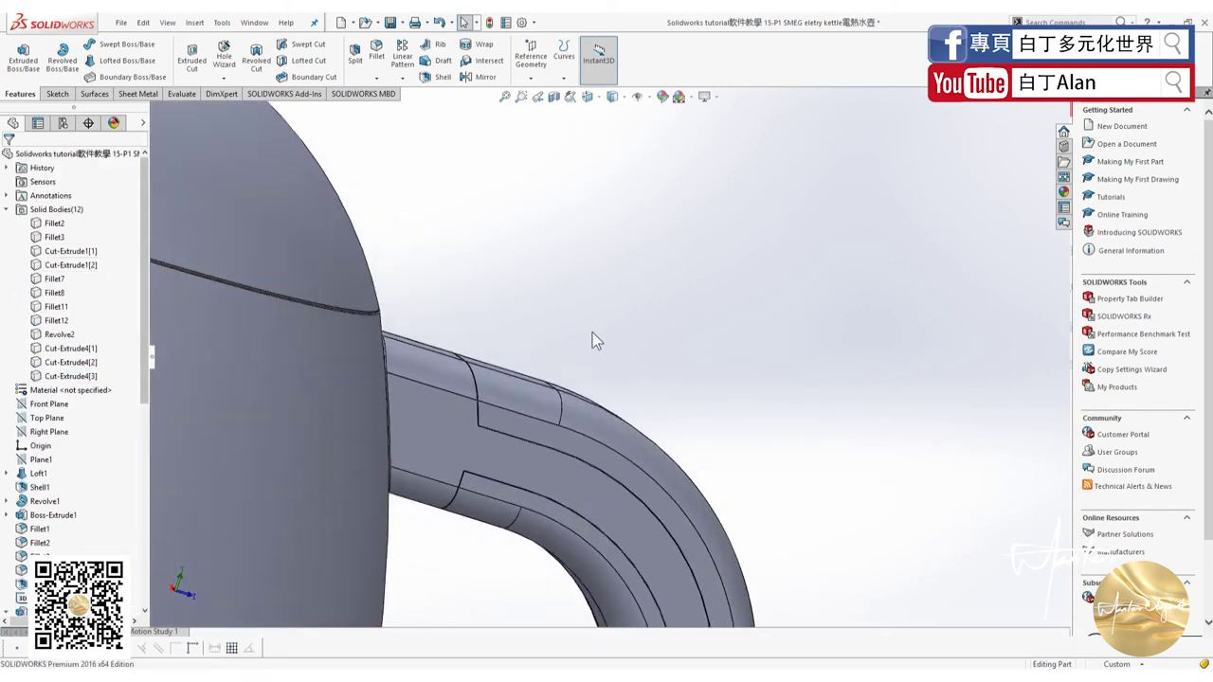
scroll(569, 334, "up", 3)
scroll(560, 346, "down", 1)
Reopen the handle sketch in left view and try a sketch fillet on the horizontal and vertical lines.
scroll(5, 479, "down", 9)
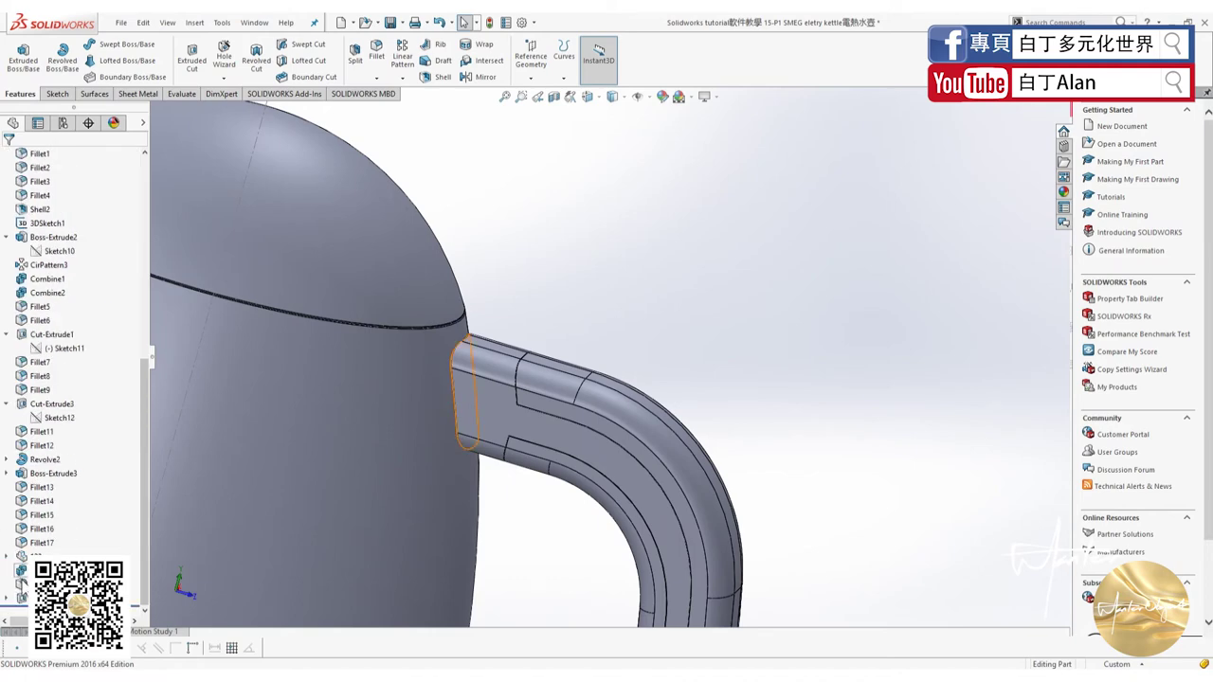
right_click(47, 446)
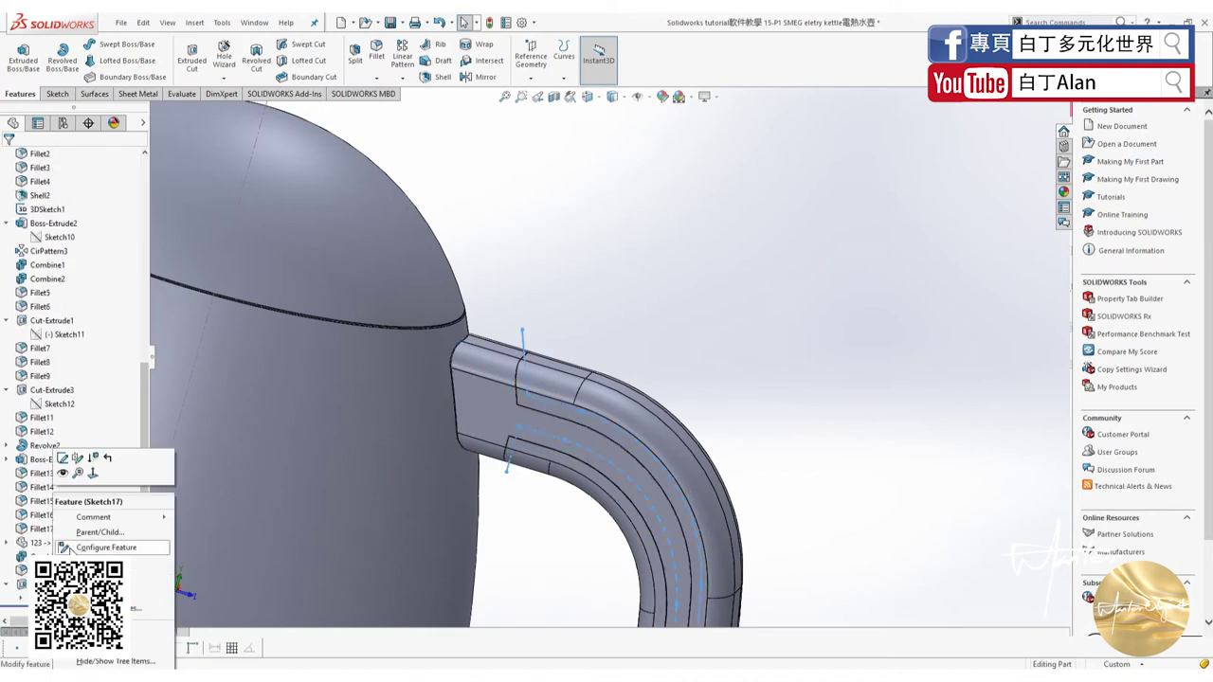
left_click(59, 453)
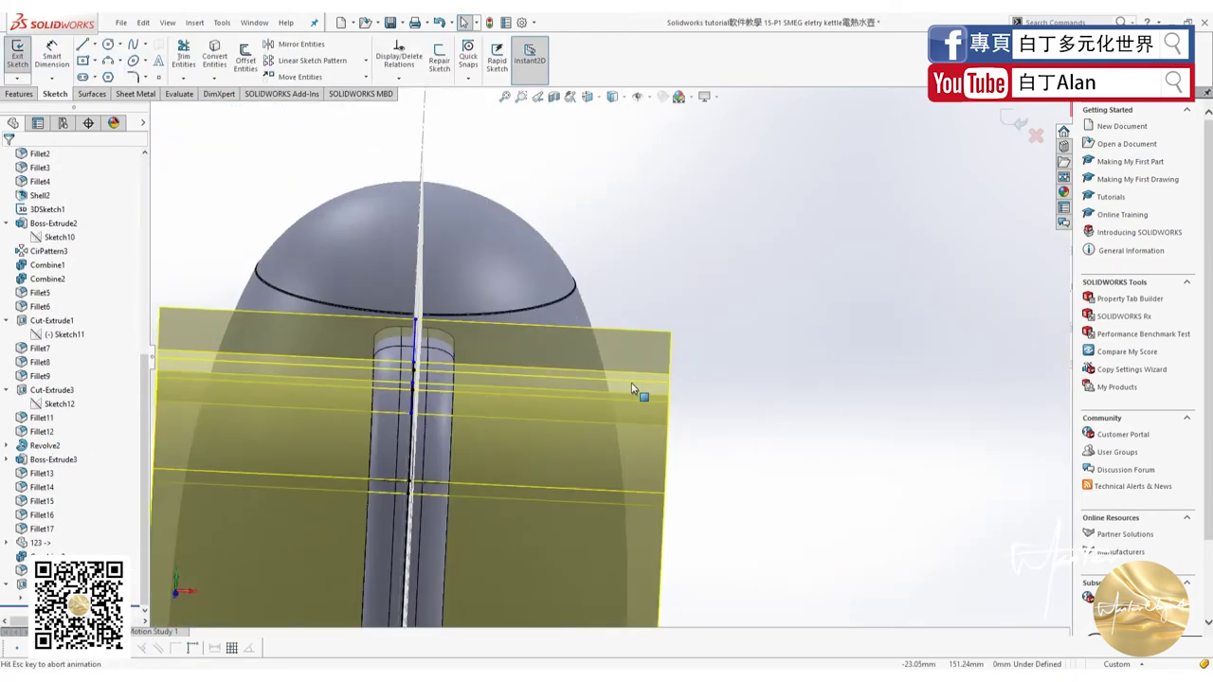
key("ctrl+3")
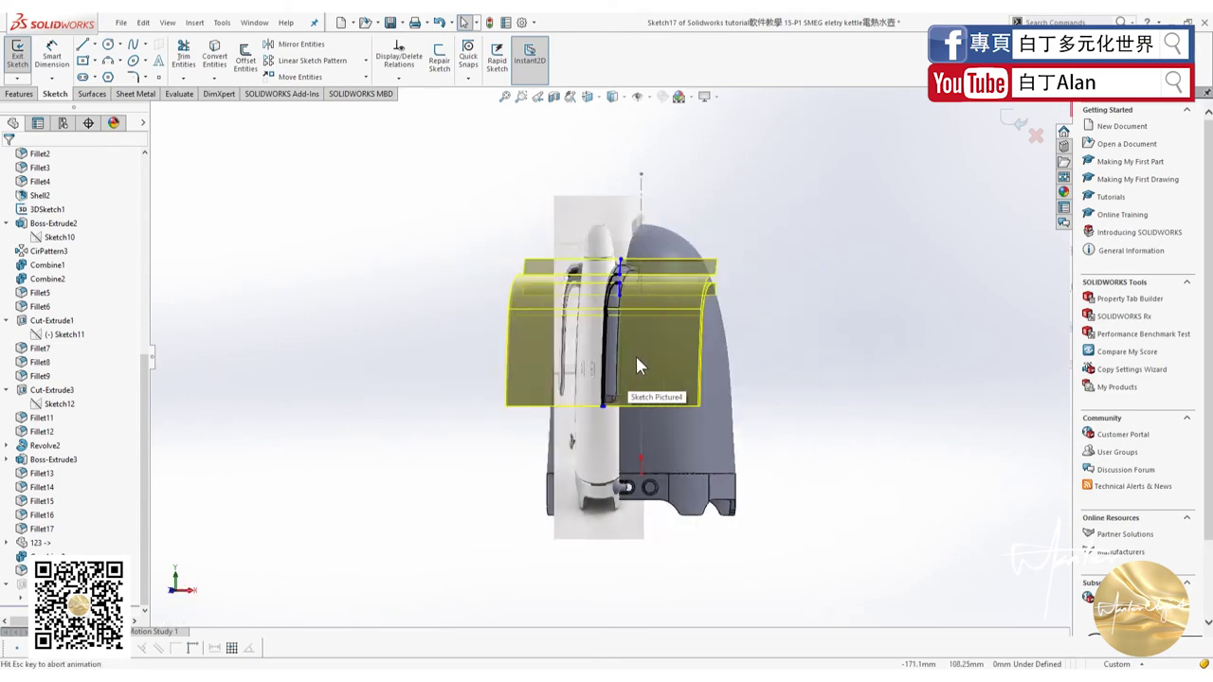
scroll(560, 277, "down", 5)
scroll(616, 276, "down", 2)
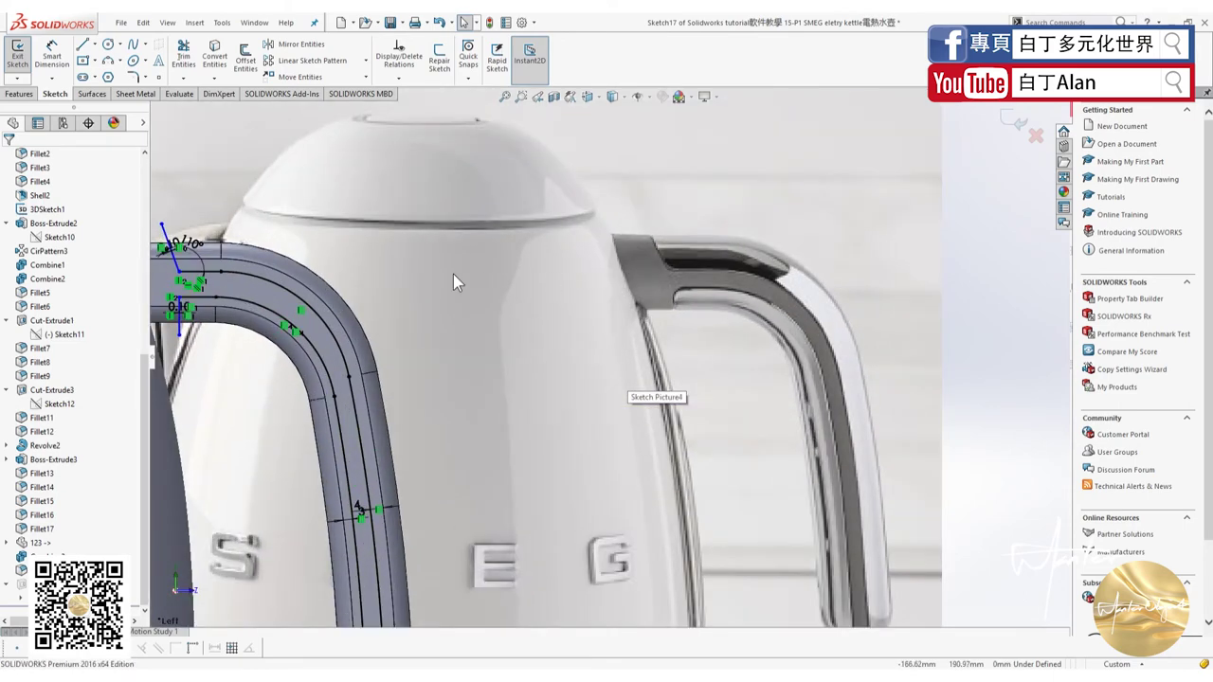
scroll(272, 307, "down", 3)
scroll(379, 331, "down", 3)
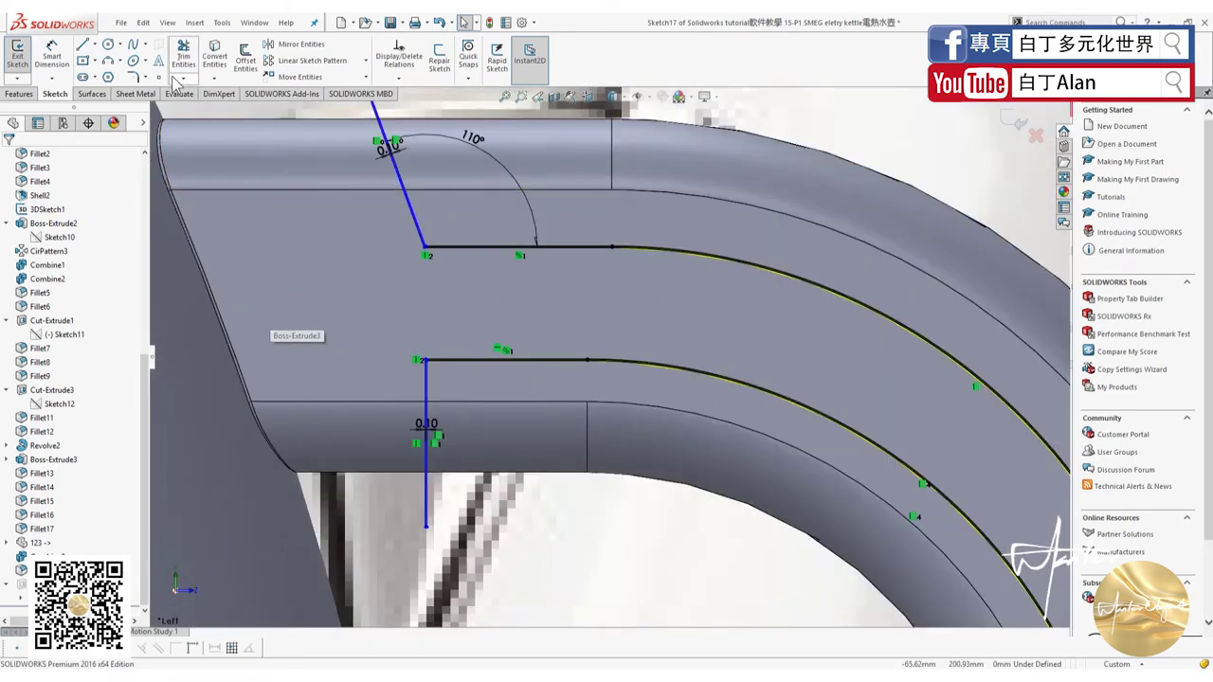
left_click(435, 366)
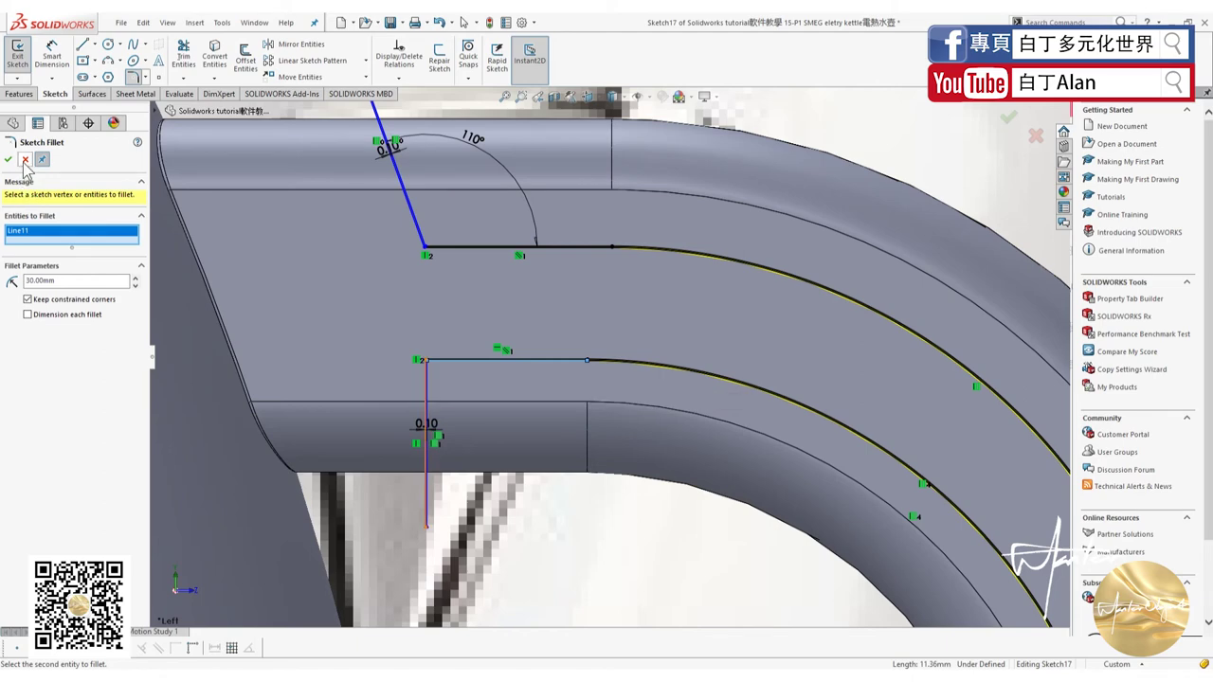
left_click(431, 380)
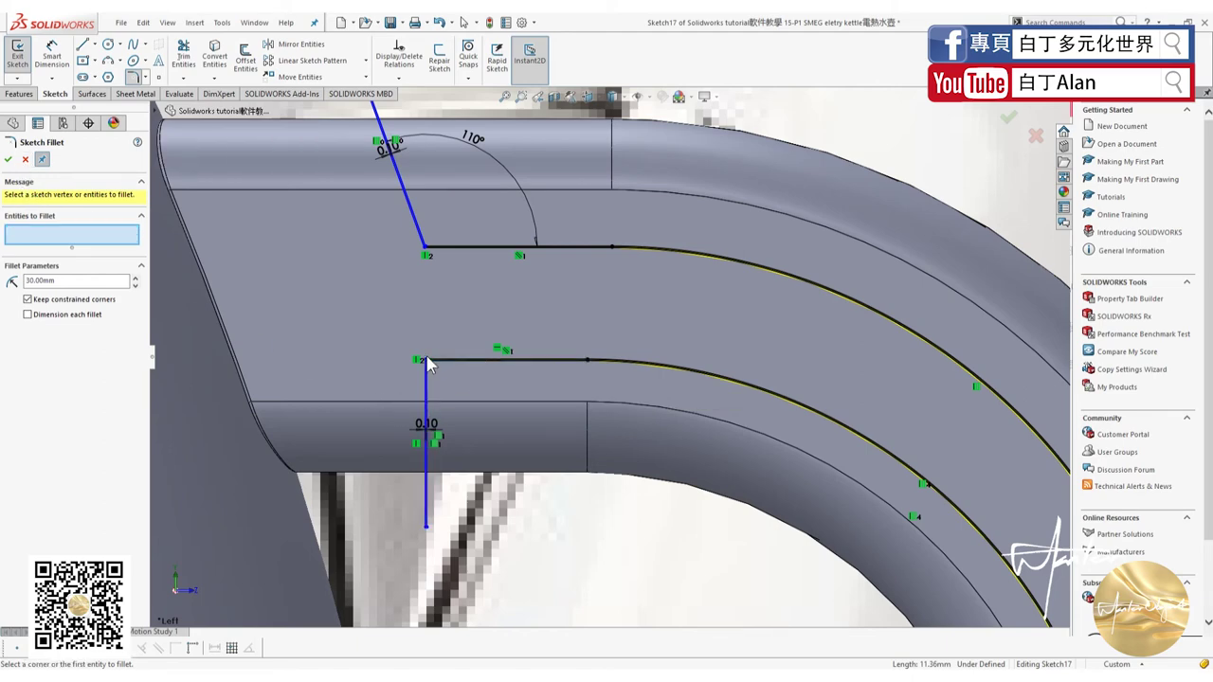
key("Escape")
Exit the sketch, discarding its changes.
scroll(459, 370, "up", 4)
scroll(511, 379, "up", 2)
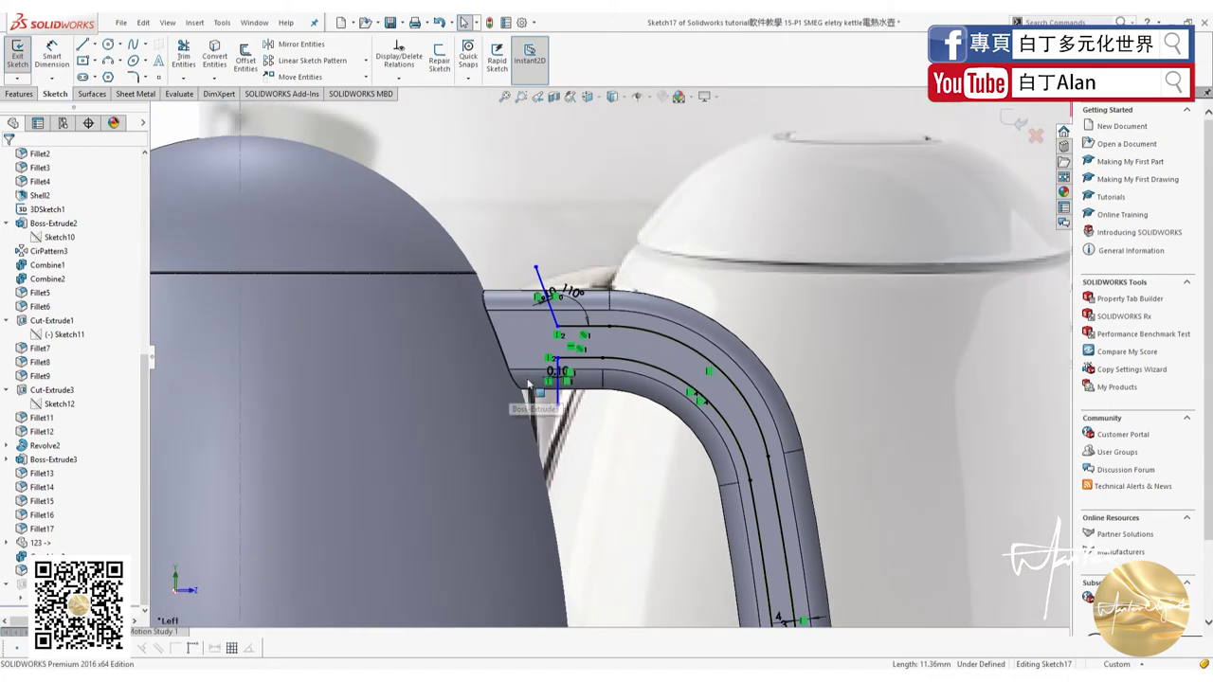
left_click(1035, 136)
left_click(612, 354)
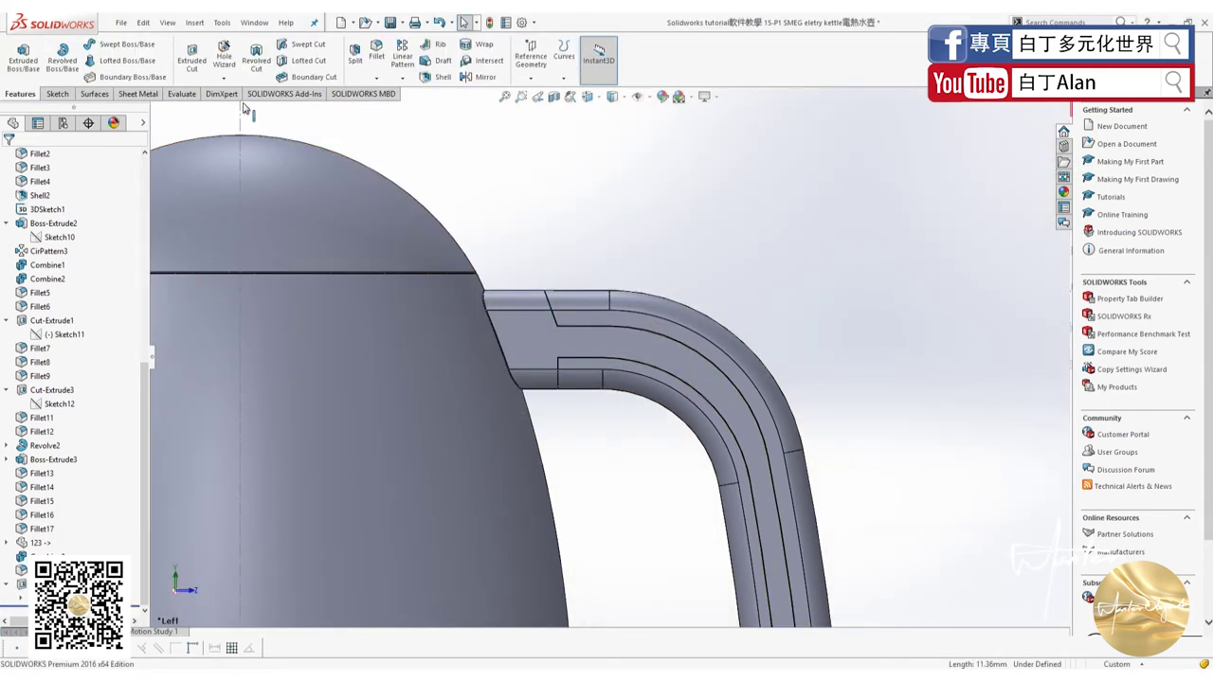
Fillet the handle joint's corner edge at 5 mm, then compare it with the kettle product photo.
left_click(378, 50)
scroll(582, 309, "down", 3)
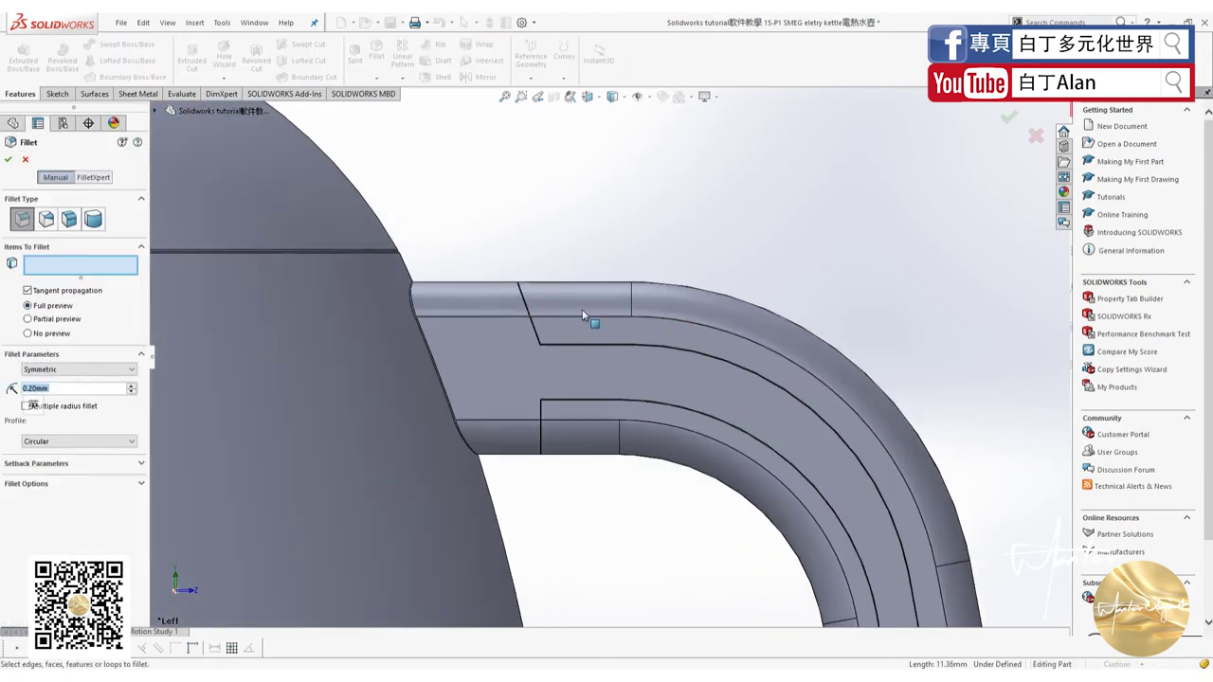
scroll(517, 343, "down", 3)
scroll(517, 343, "down", 3)
scroll(576, 454, "down", 3)
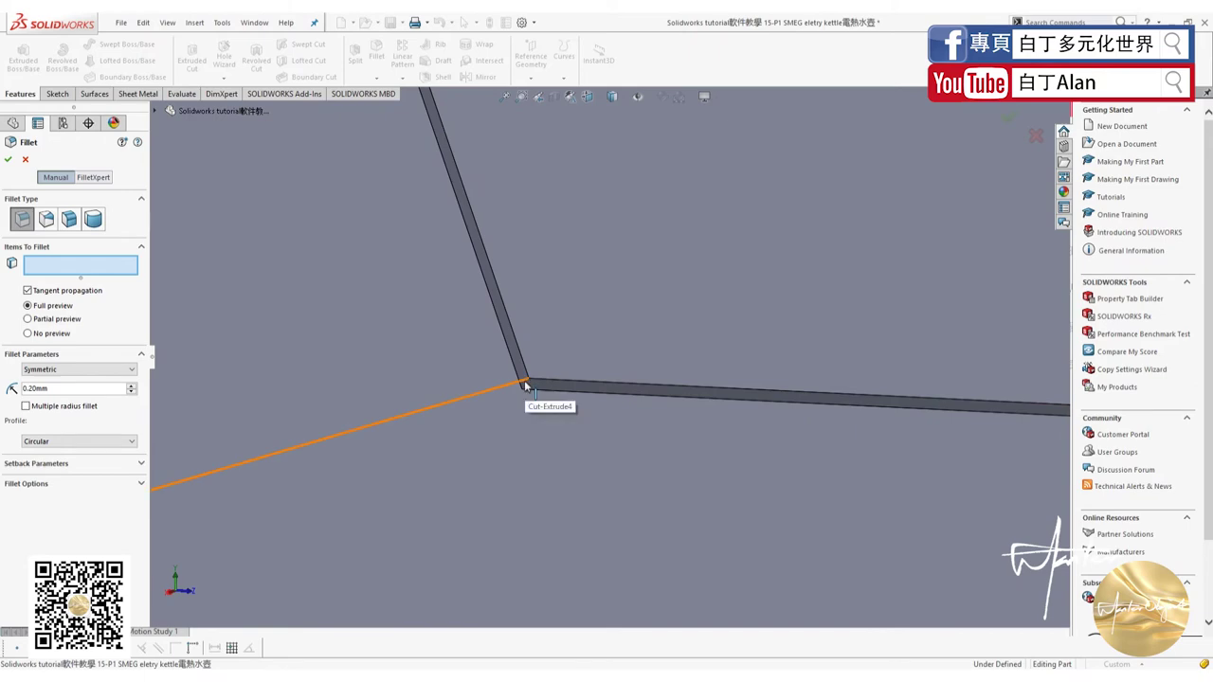
left_click(524, 380)
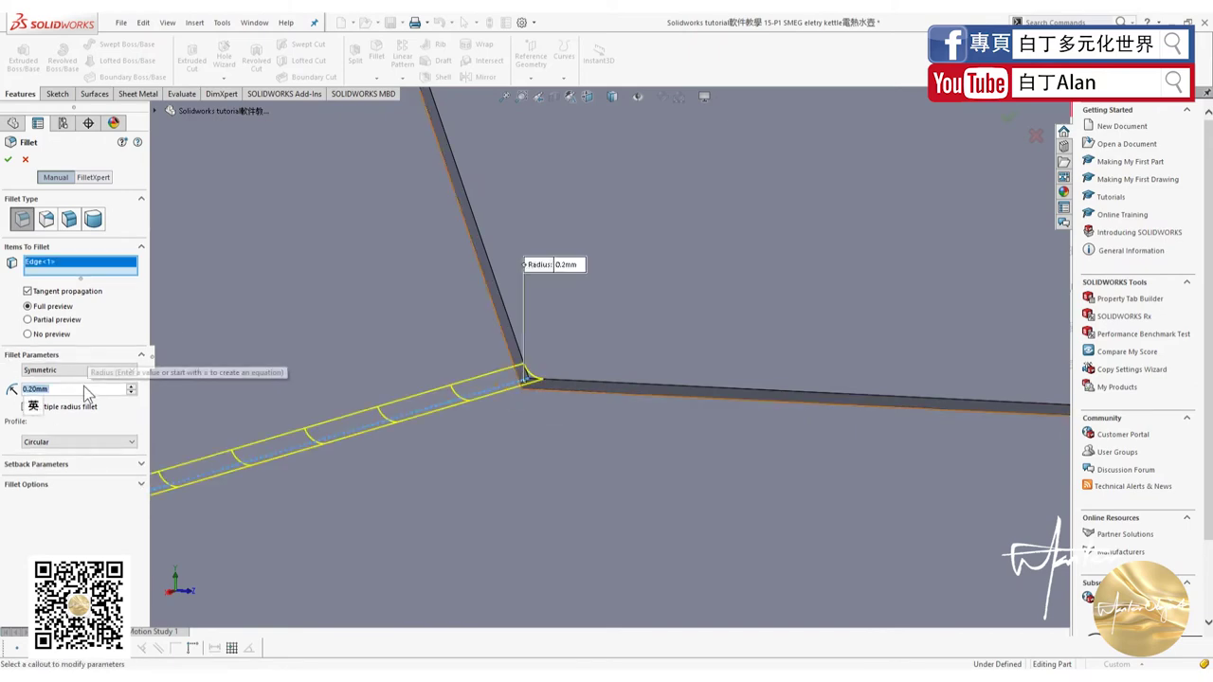
type("10")
key("Return")
scroll(449, 393, "up", 3)
scroll(488, 399, "up", 3)
scroll(489, 399, "up", 3)
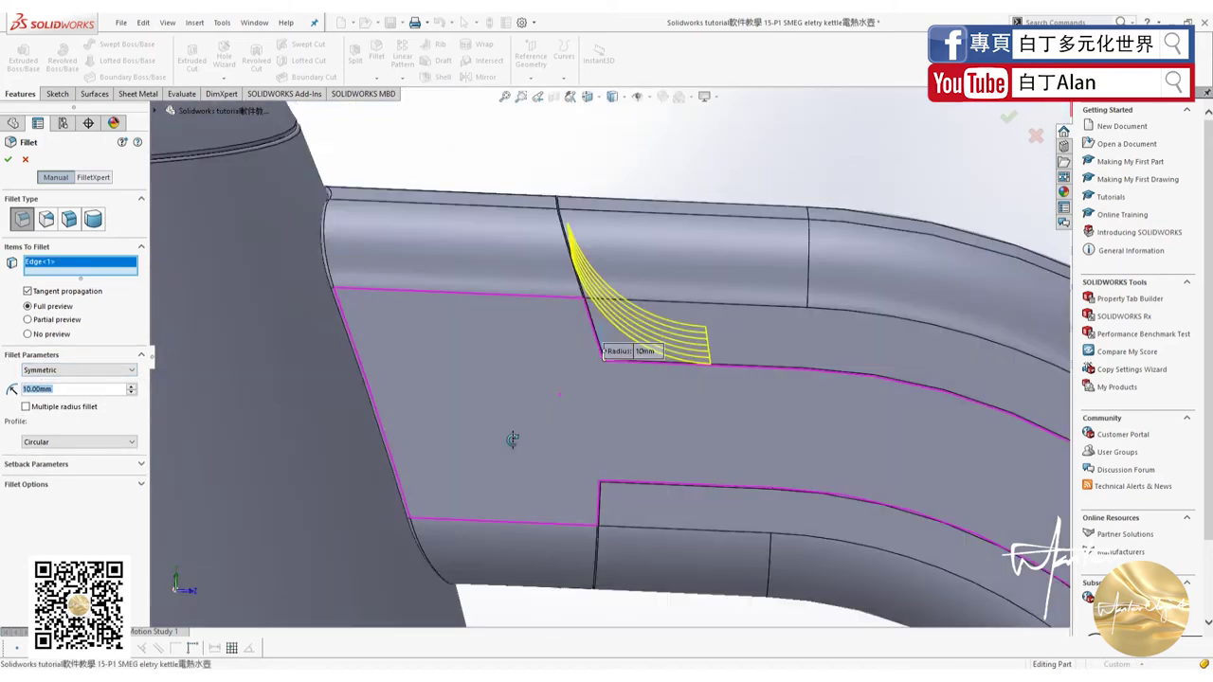
scroll(543, 424, "up", 2)
scroll(561, 430, "up", 3)
scroll(561, 430, "up", 2)
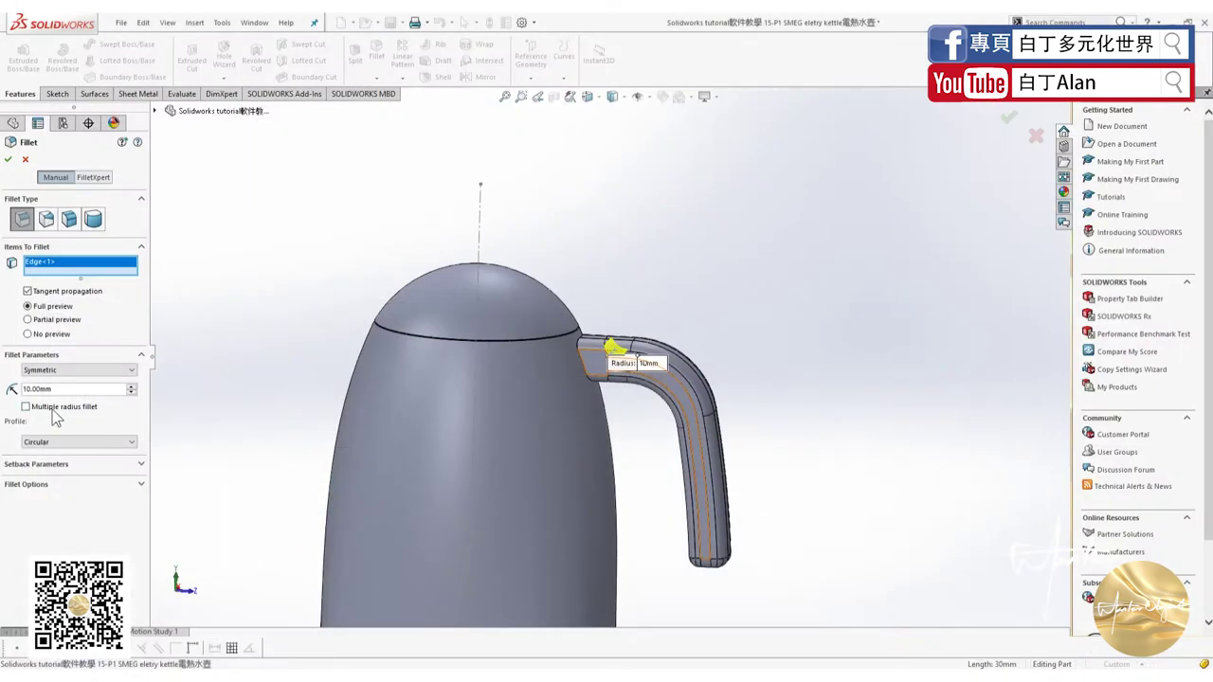
type("5")
key("Return")
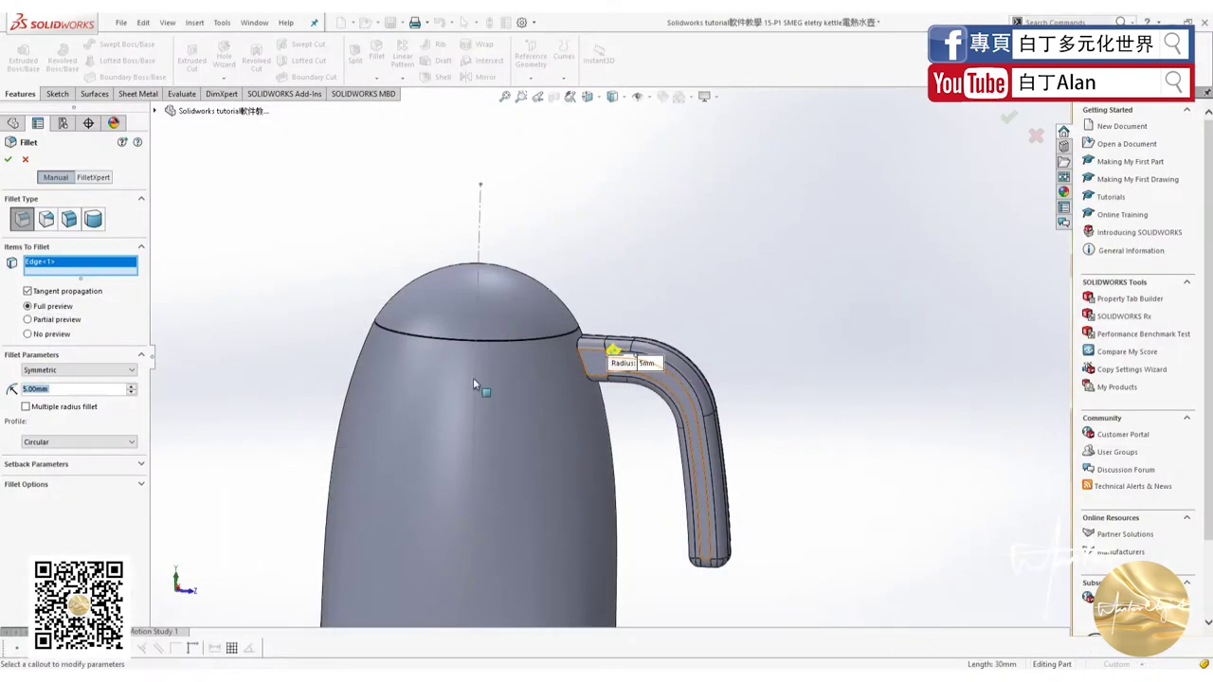
scroll(641, 318, "down", 2)
scroll(640, 320, "down", 2)
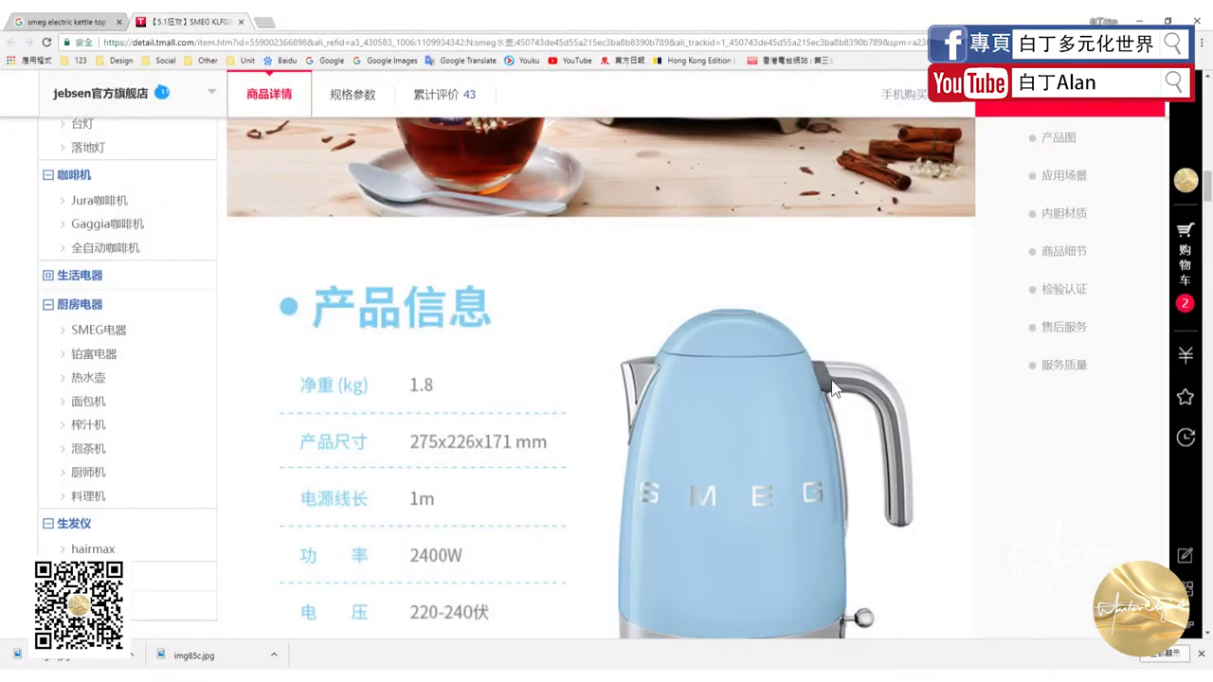
key("alt+Tab")
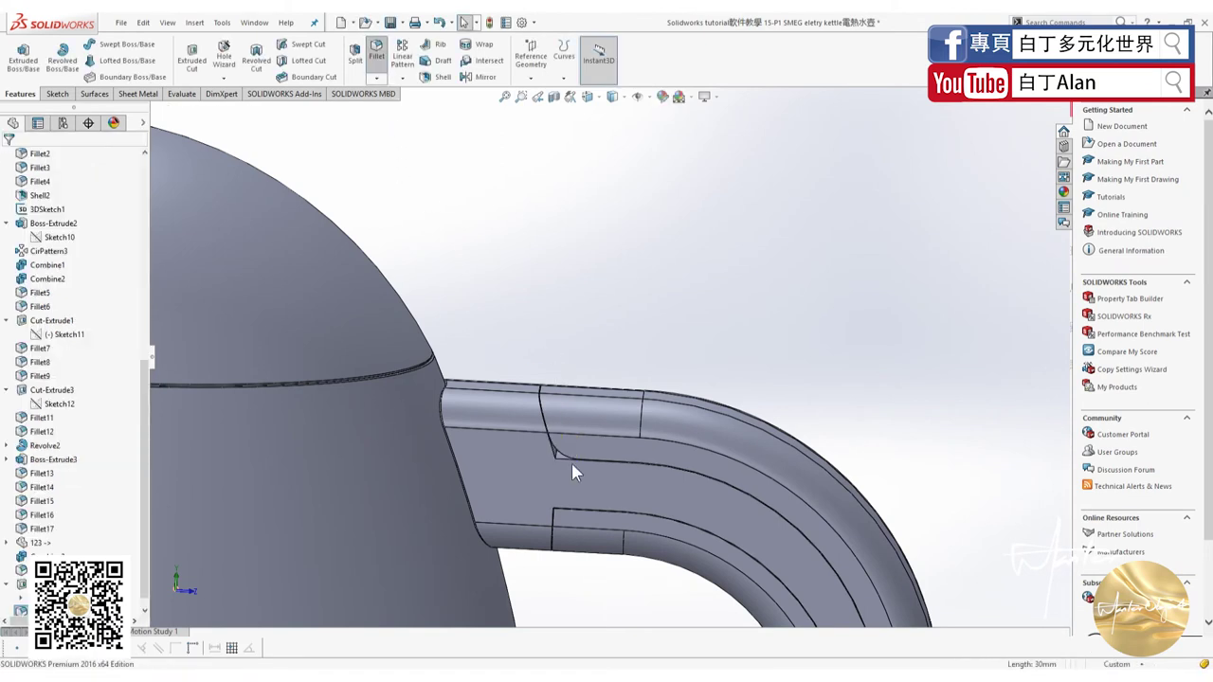
Fillet the upper inner corner edge of the handle joint at 5.2 mm.
key("Return")
scroll(564, 450, "down", 3)
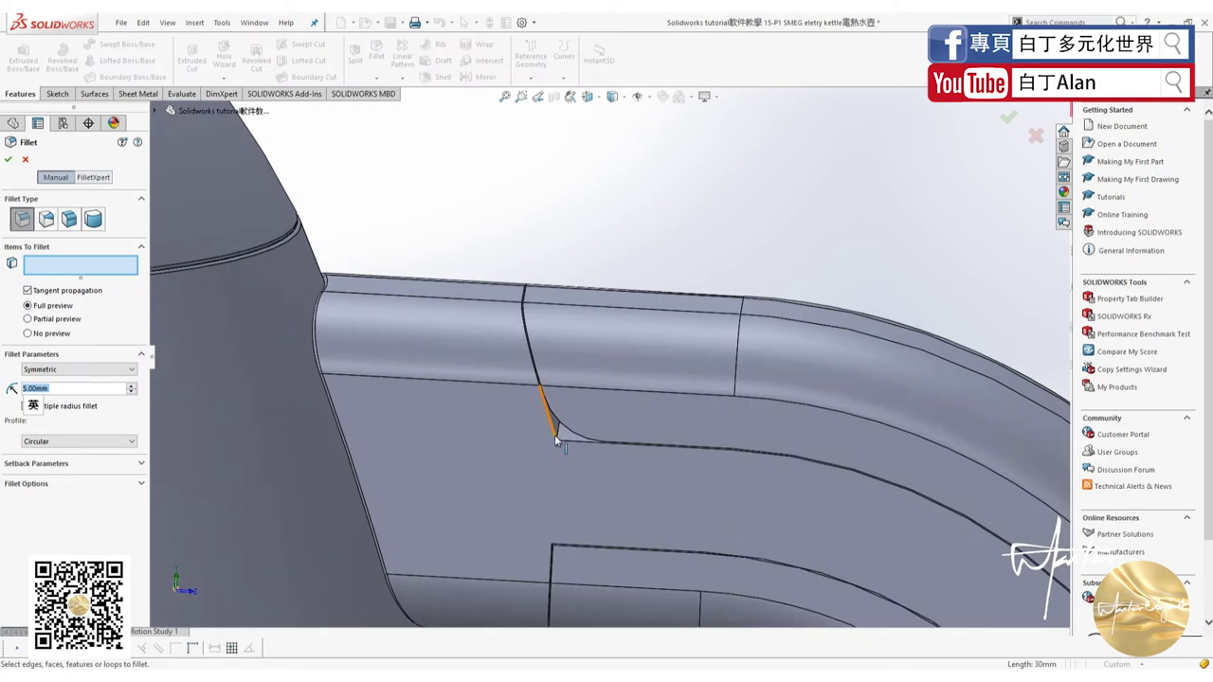
left_click(555, 428)
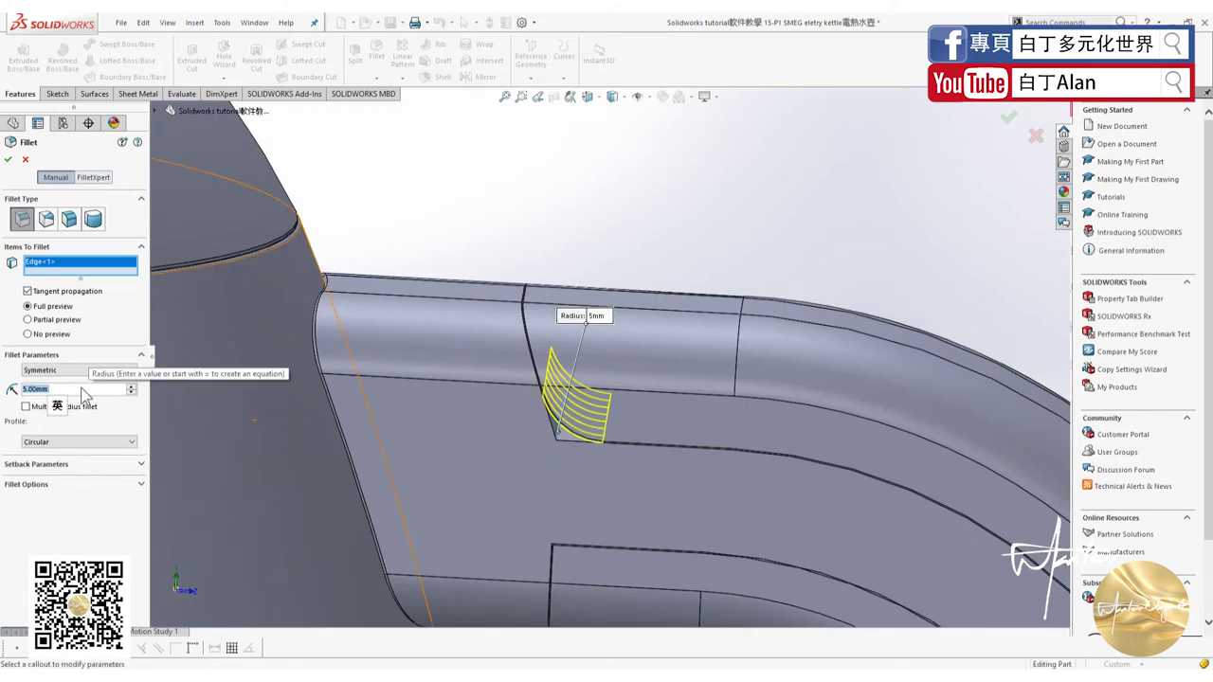
type("5.2")
key("Return")
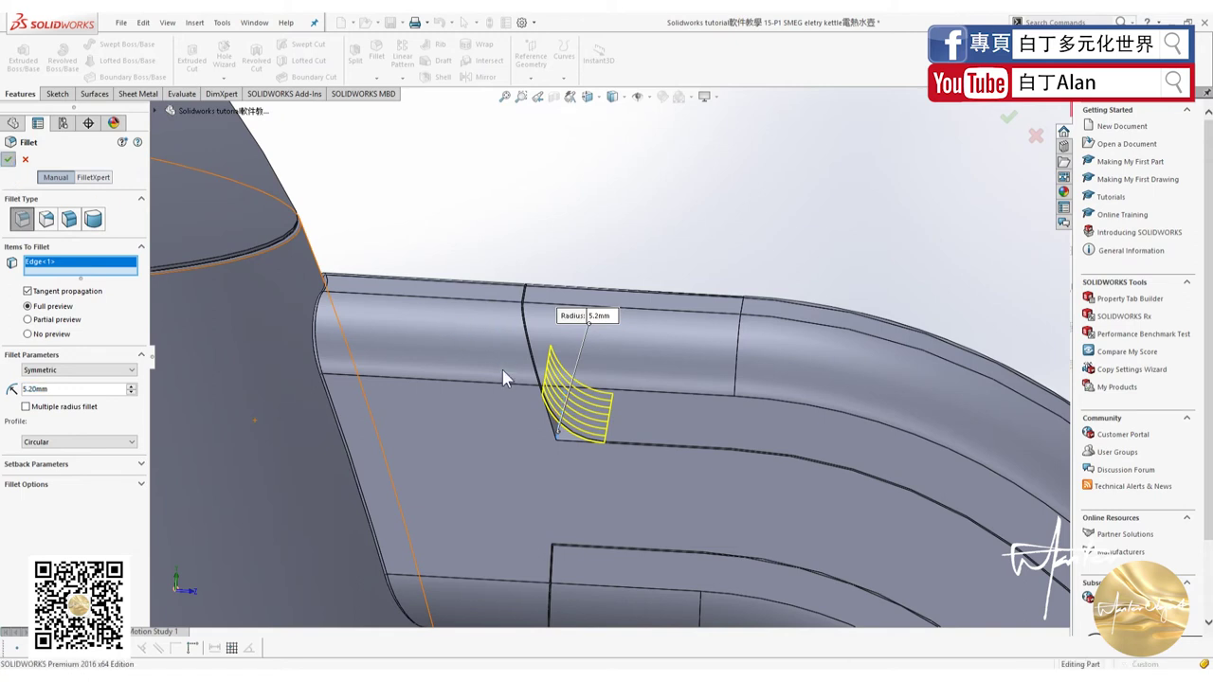
key("Return")
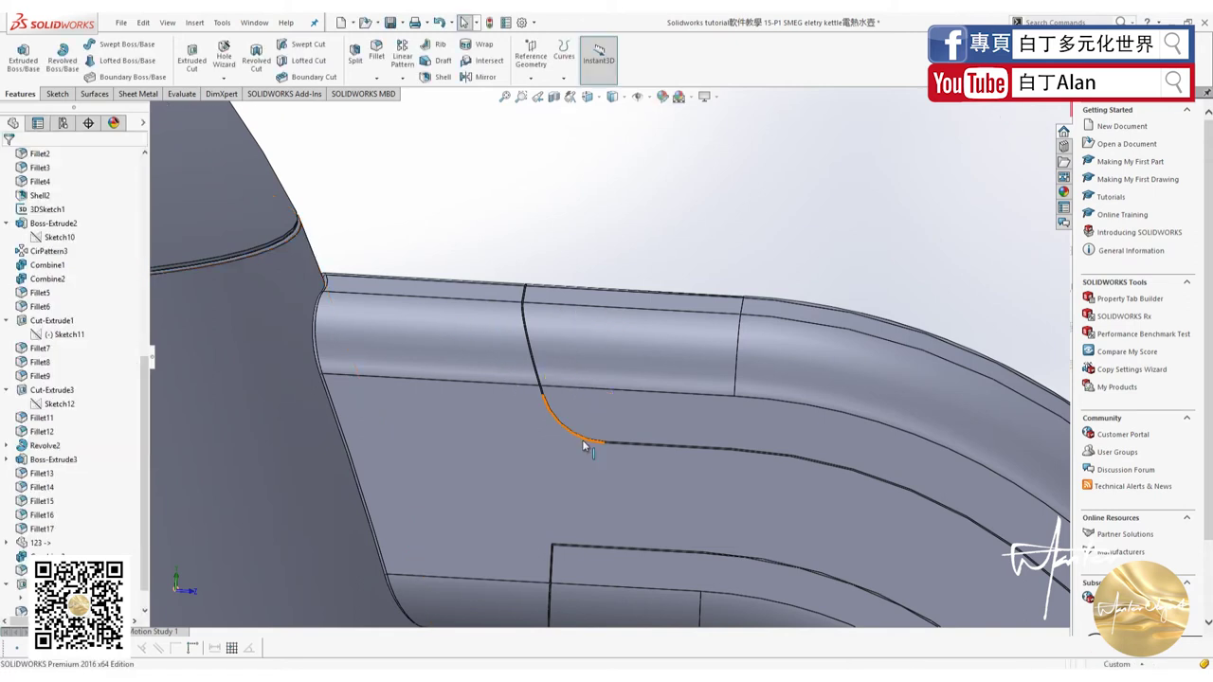
middle_click_drag(596, 426, 602, 298)
middle_click_drag(596, 356, 562, 387)
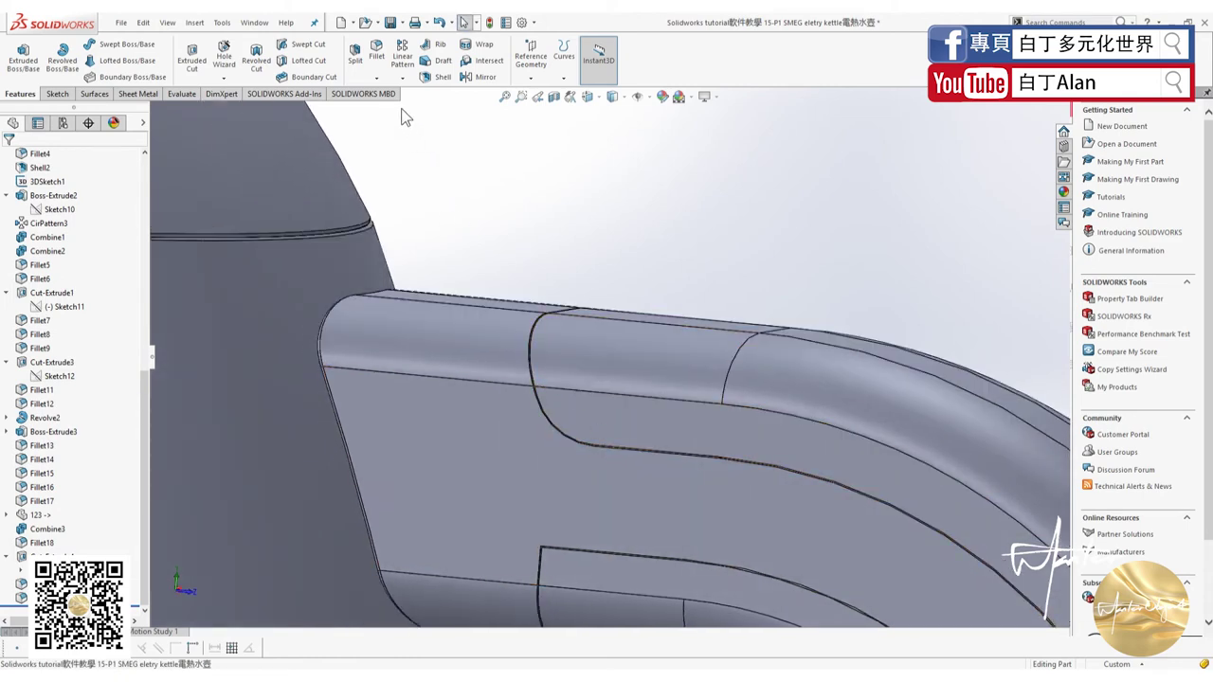
scroll(547, 552, "down", 8)
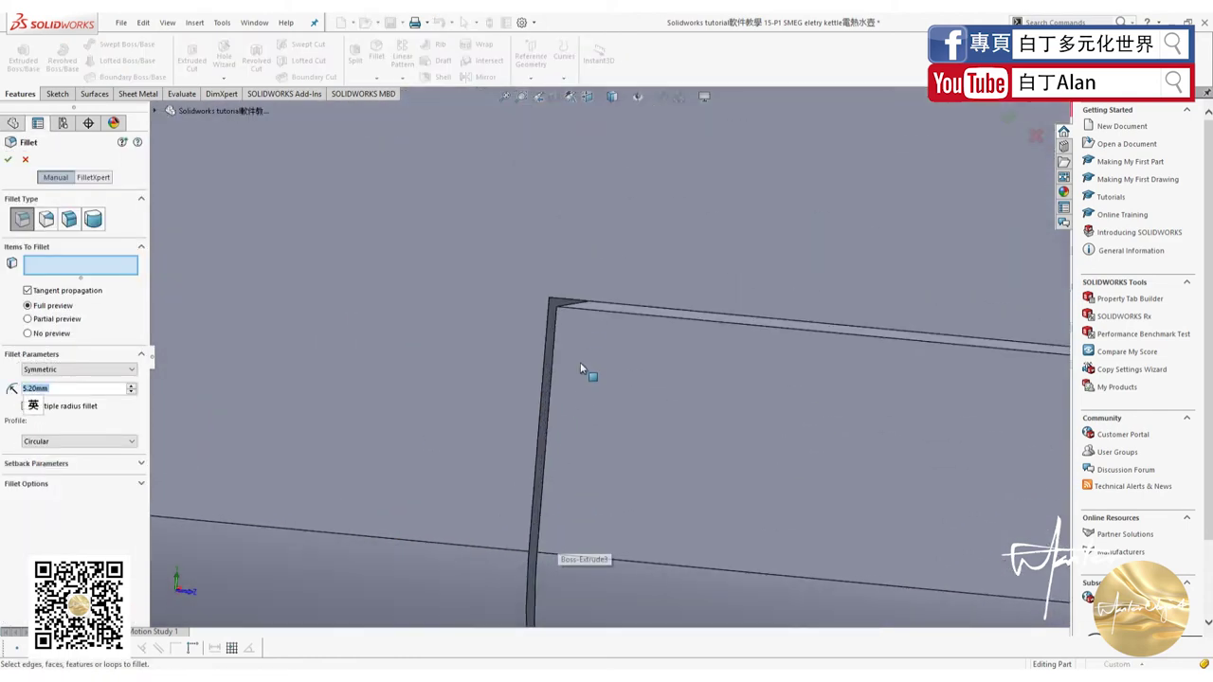
Fillet the lower corner edge of the joint at 5 mm.
left_click(565, 299)
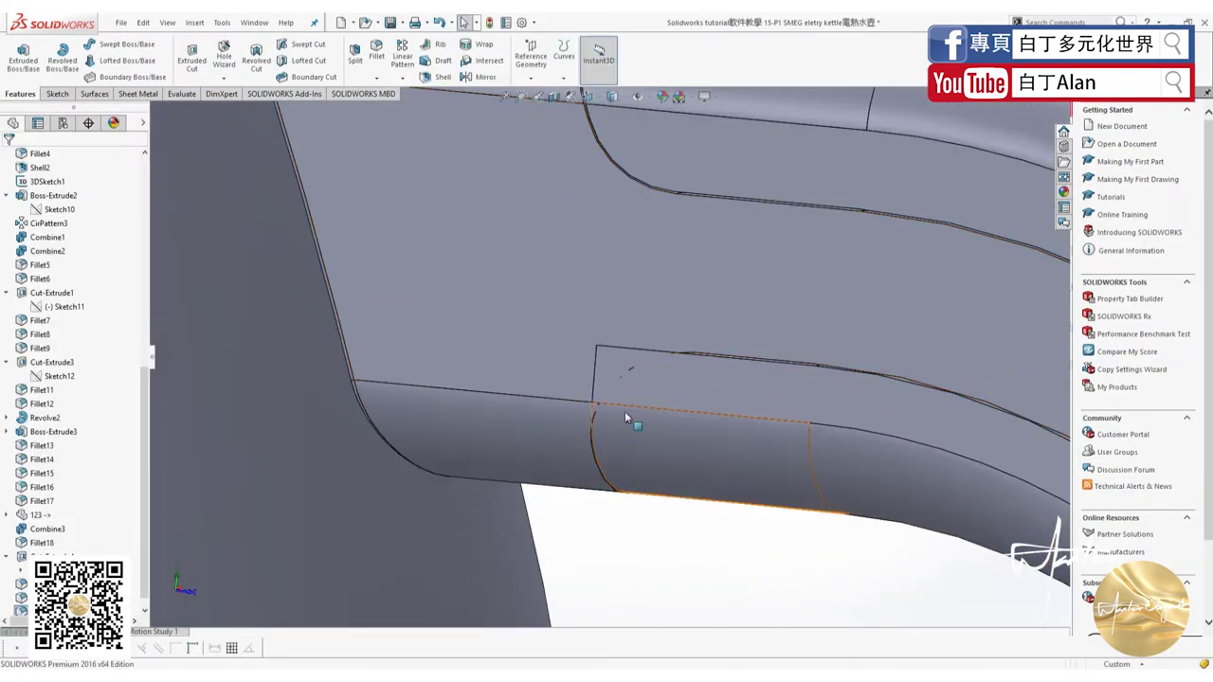
left_click(380, 58)
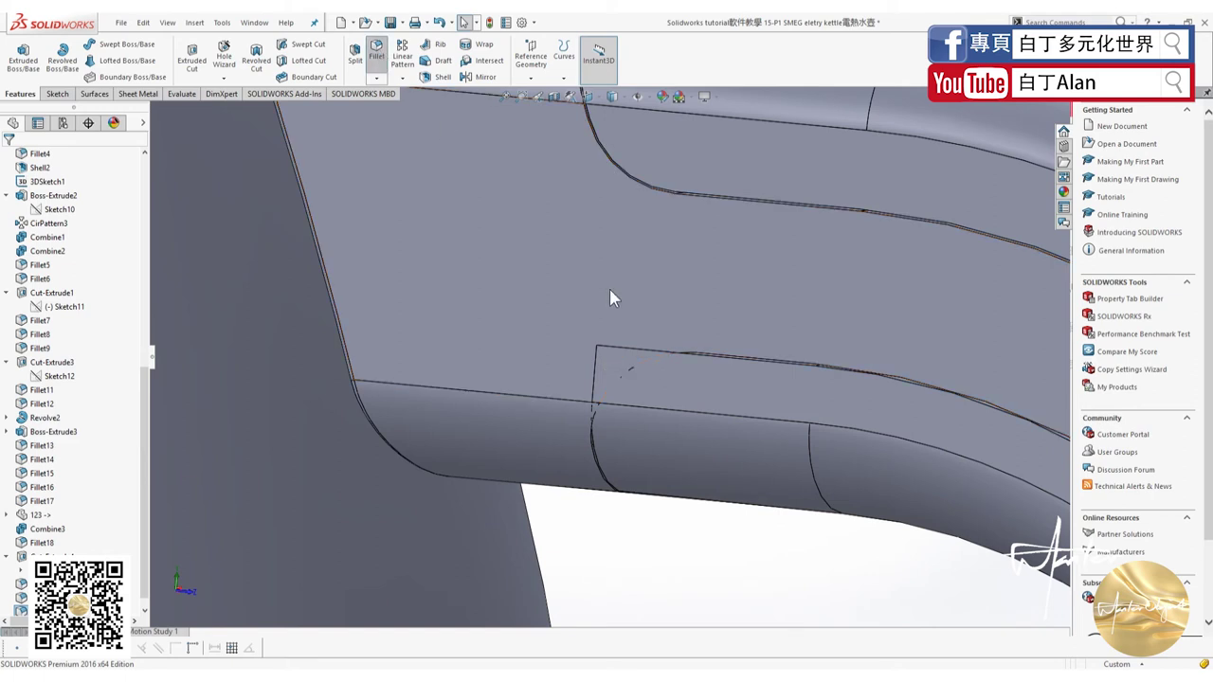
left_click(608, 342)
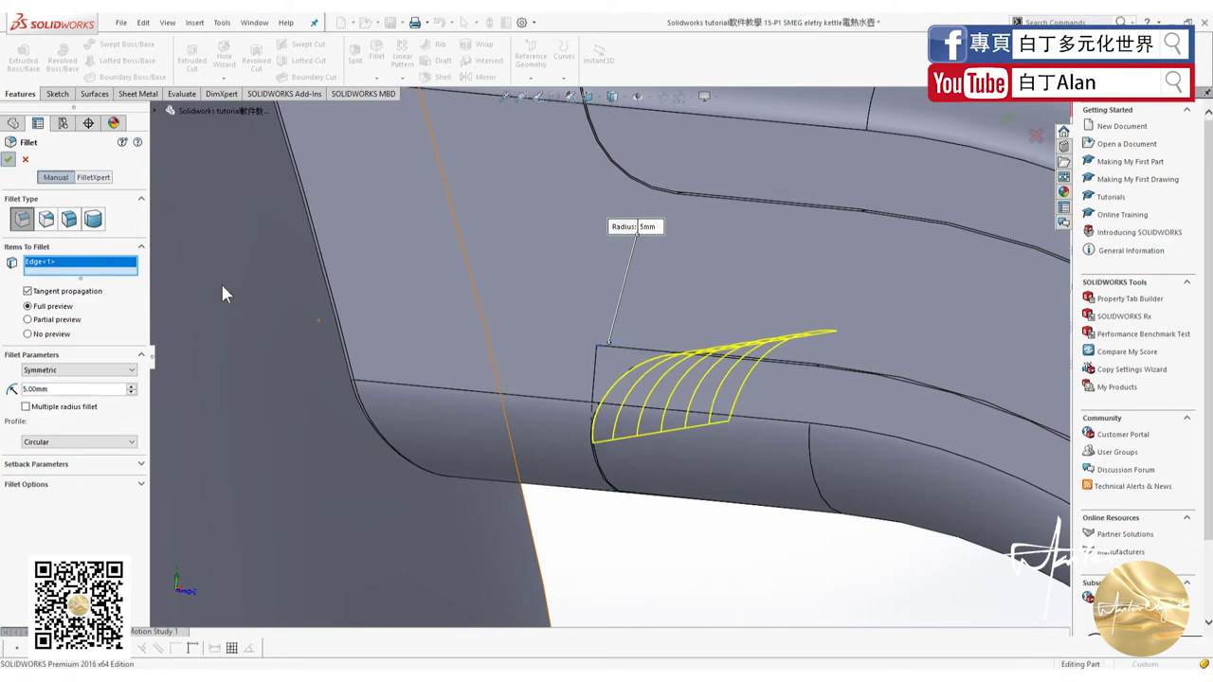
key("Return")
scroll(672, 397, "down", 2)
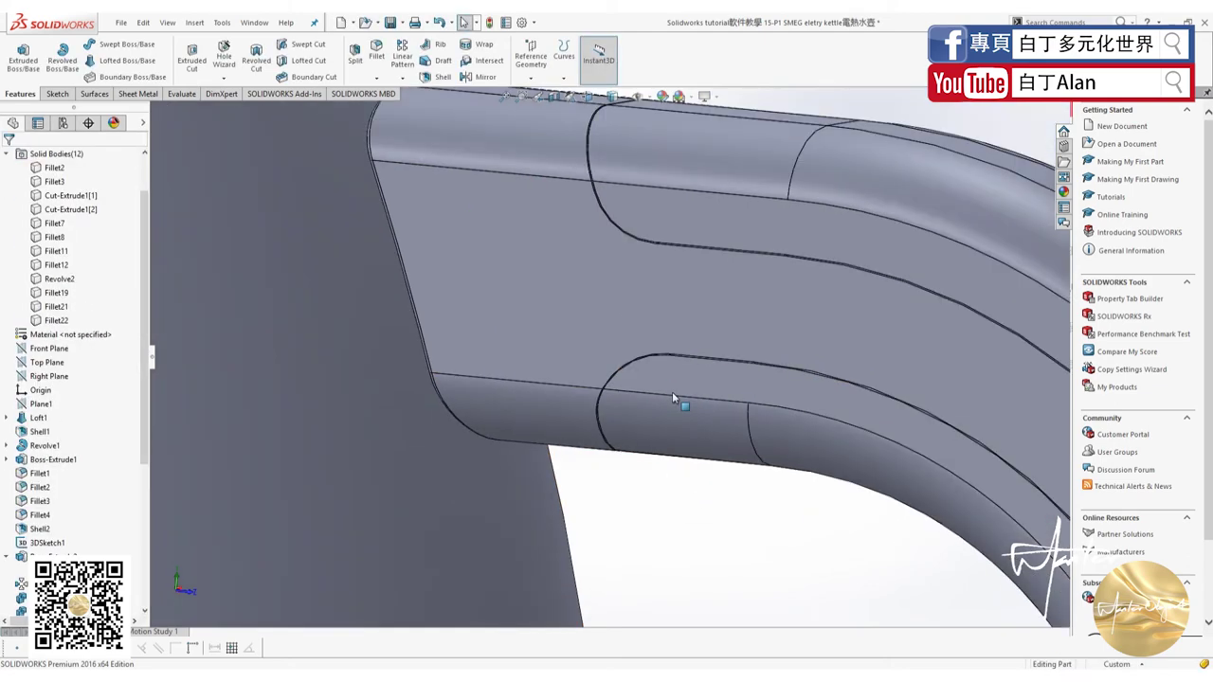
scroll(672, 393, "down", 2)
scroll(637, 360, "down", 3)
scroll(556, 320, "up", 1)
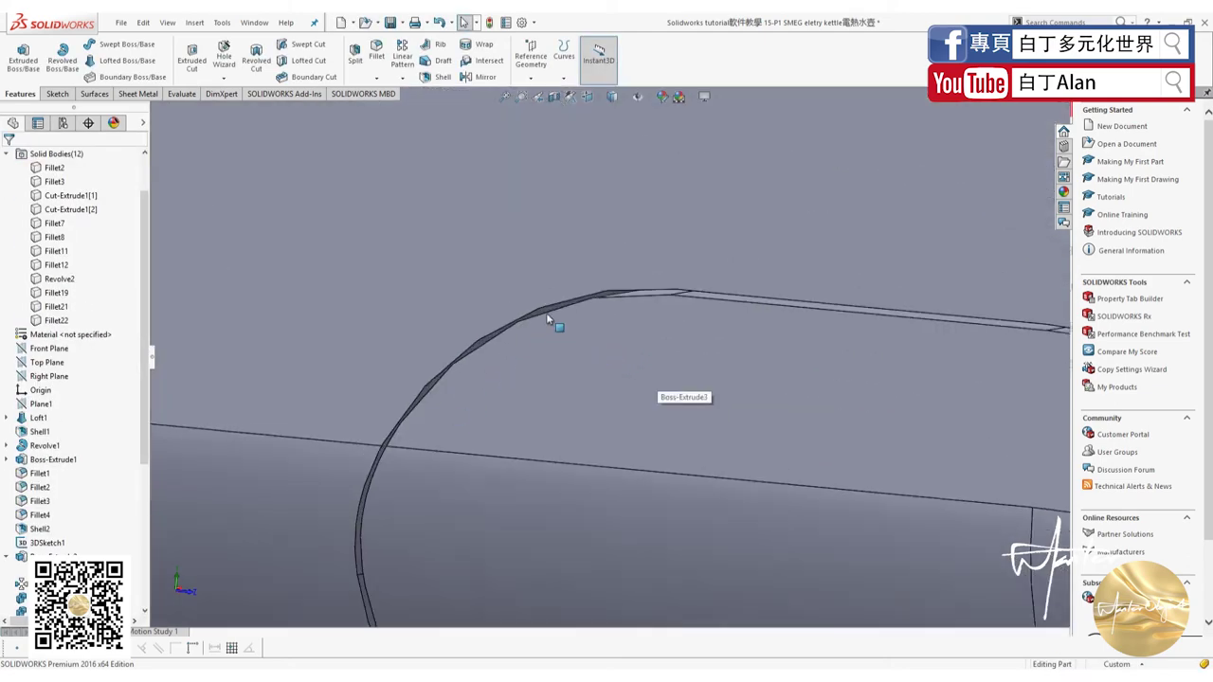
scroll(555, 360, "up", 2)
scroll(574, 400, "up", 2)
scroll(663, 381, "up", 2)
scroll(663, 381, "up", 3)
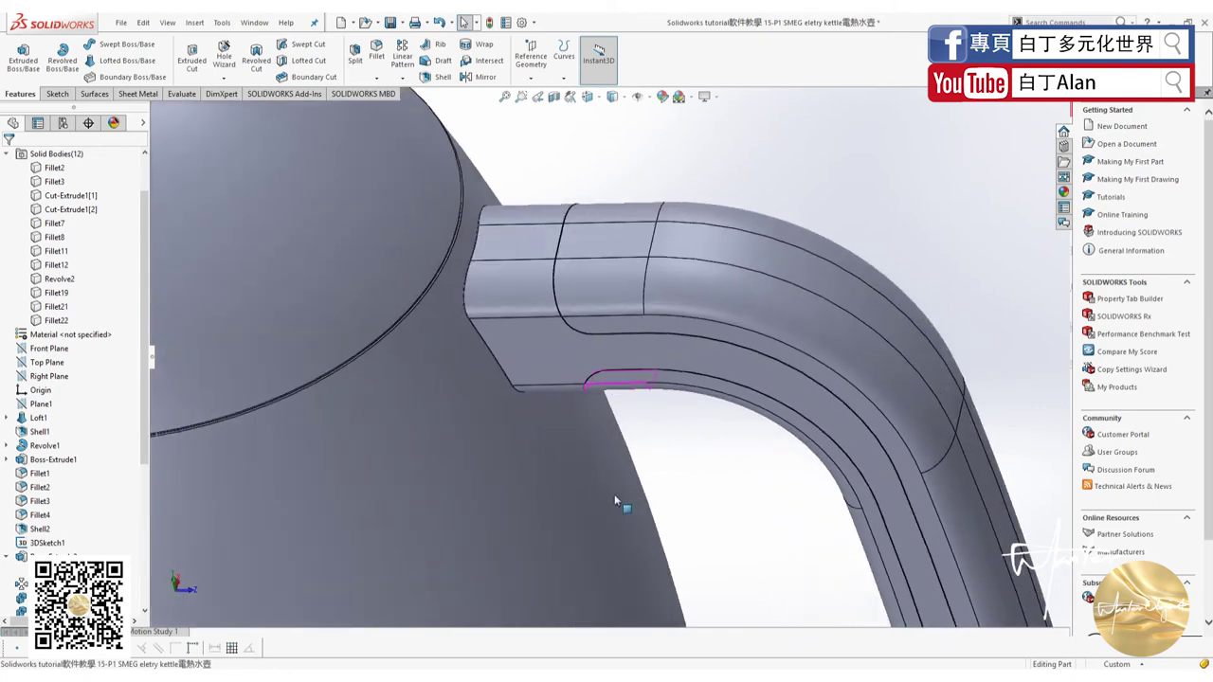
scroll(614, 494, "up", 3)
middle_click_drag(642, 464, 637, 469)
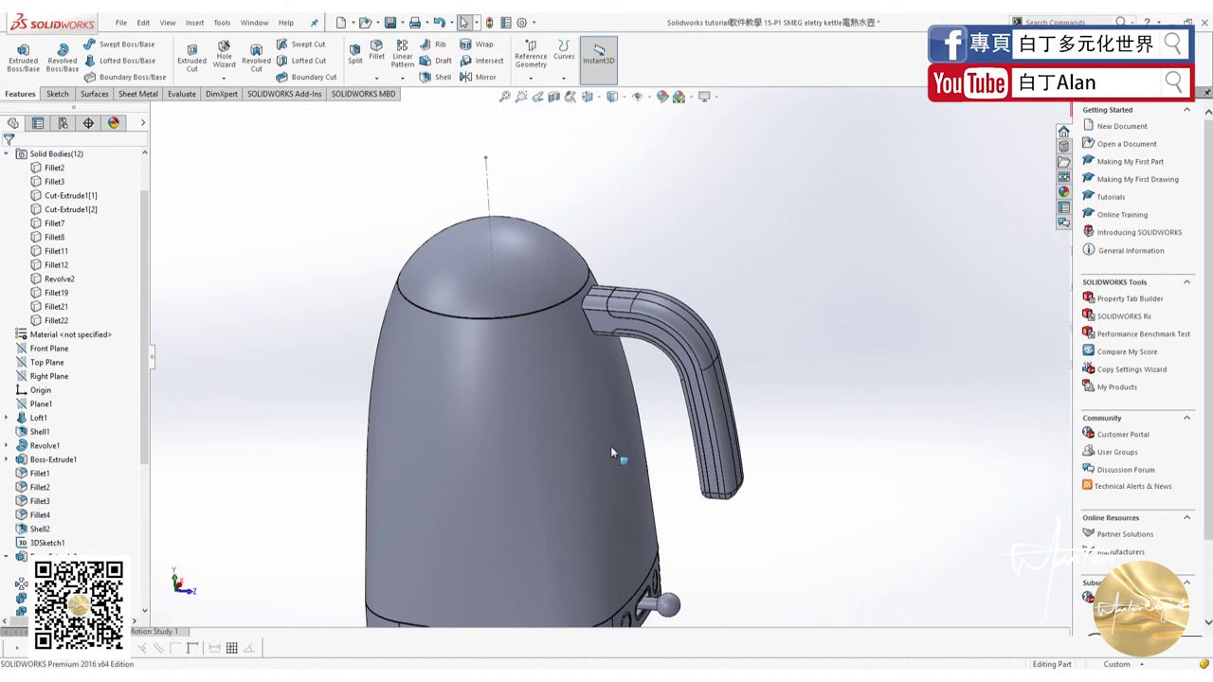
mouse_move(618, 412)
middle_mouse_down()
mouse_move(623, 316)
mouse_move(571, 439)
middle_mouse_up()
scroll(572, 439, "up", 3)
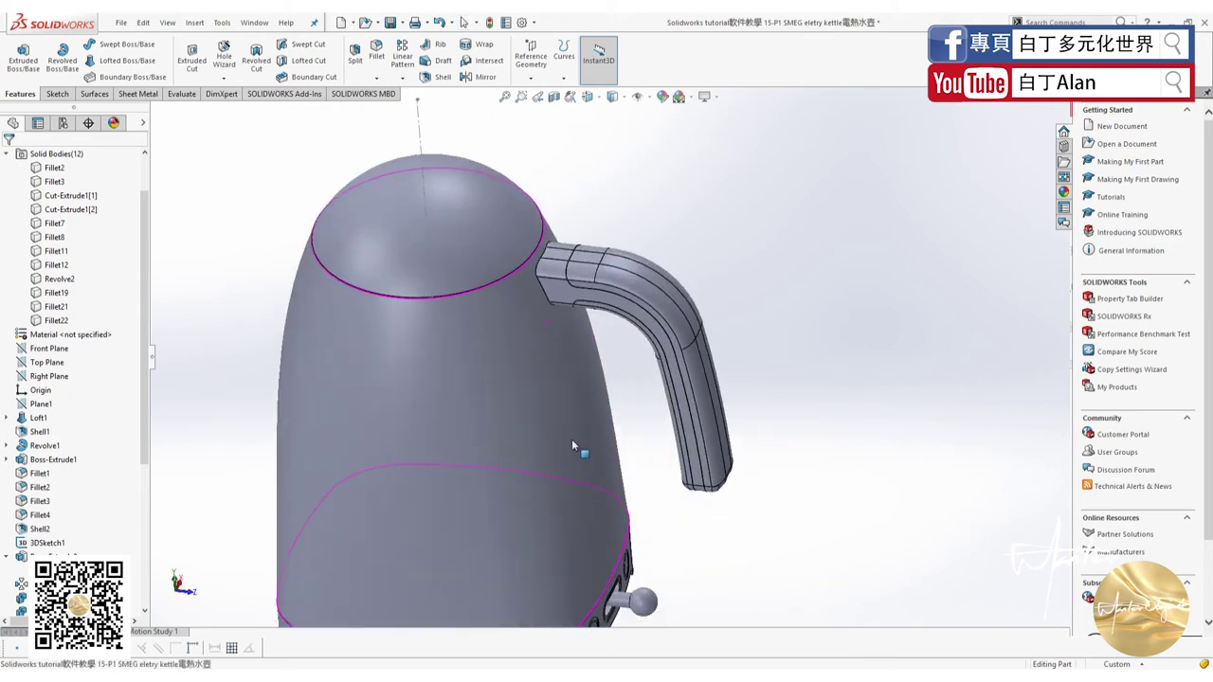
middle_click_drag(372, 344, 357, 355)
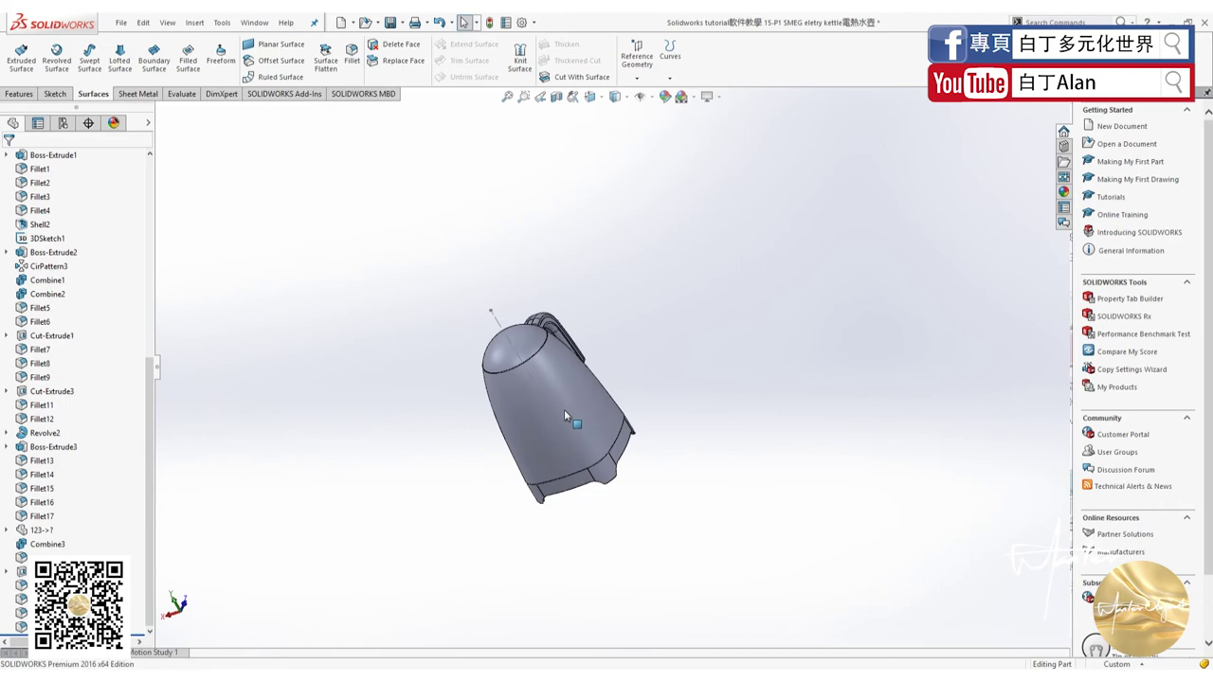
mouse_move(564, 410)
middle_mouse_down()
mouse_move(512, 394)
mouse_move(650, 401)
mouse_move(662, 429)
middle_mouse_up()
scroll(514, 392, "down", 3)
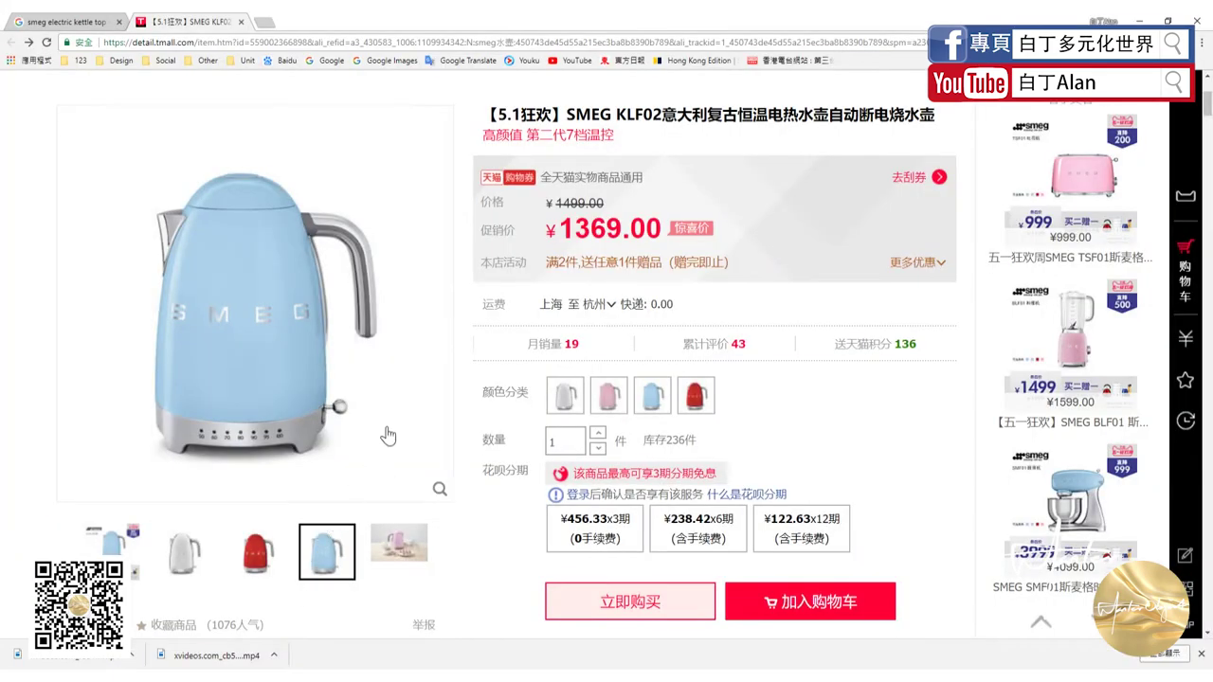
mouse_move(254, 552)
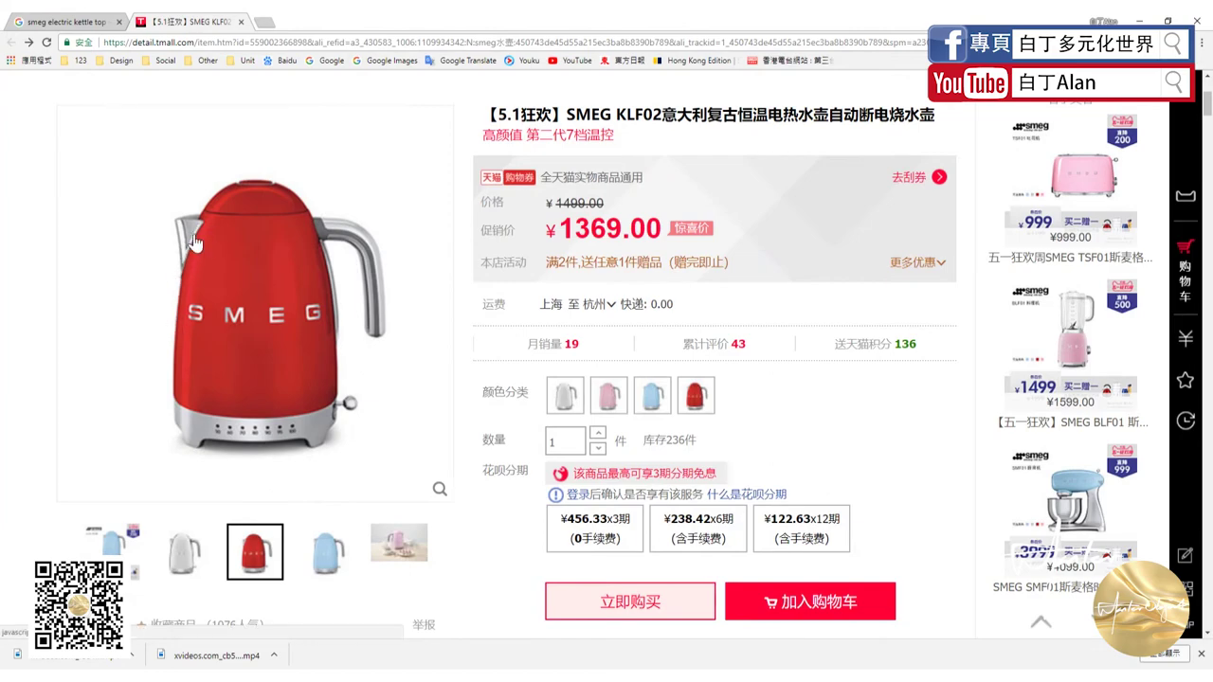
Scroll the Tmall listing down to the large light-blue SMEG KLF02 kettle detail photo.
scroll(208, 302, "down", 3)
scroll(260, 369, "down", 6)
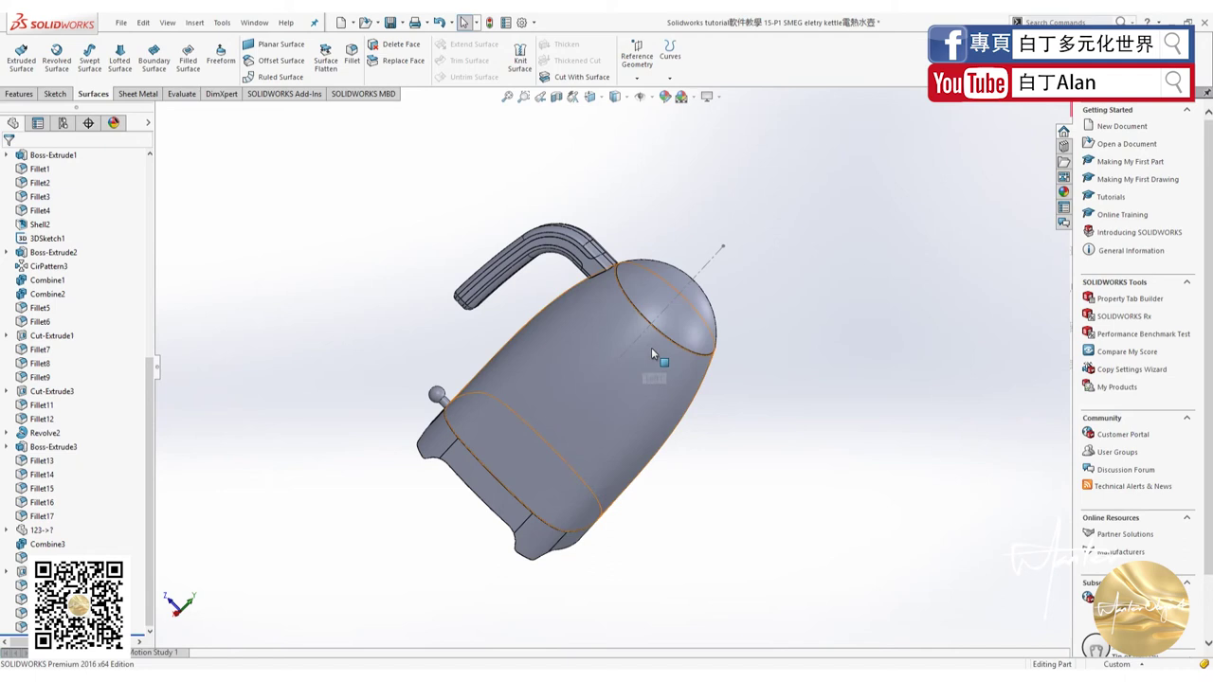
Hide the Loft1 surface body with Ctrl+1, leaving only the solid kettle body and handle visible.
middle_click_drag(651, 347, 664, 396)
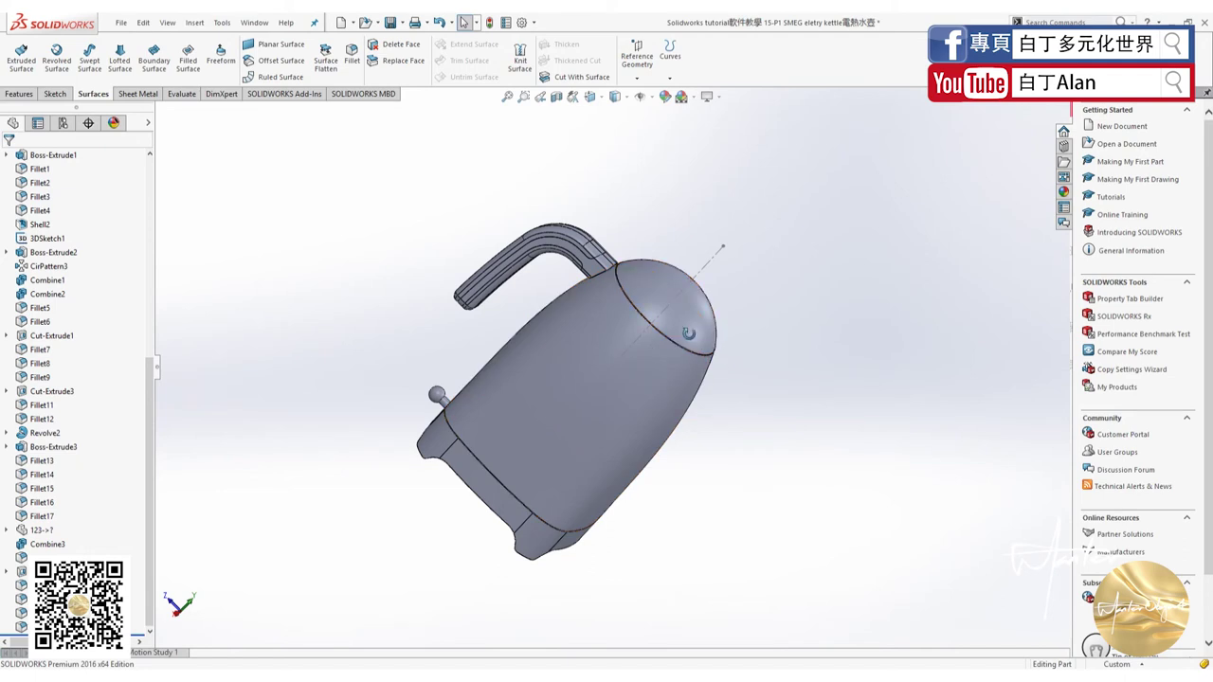
left_click(664, 396)
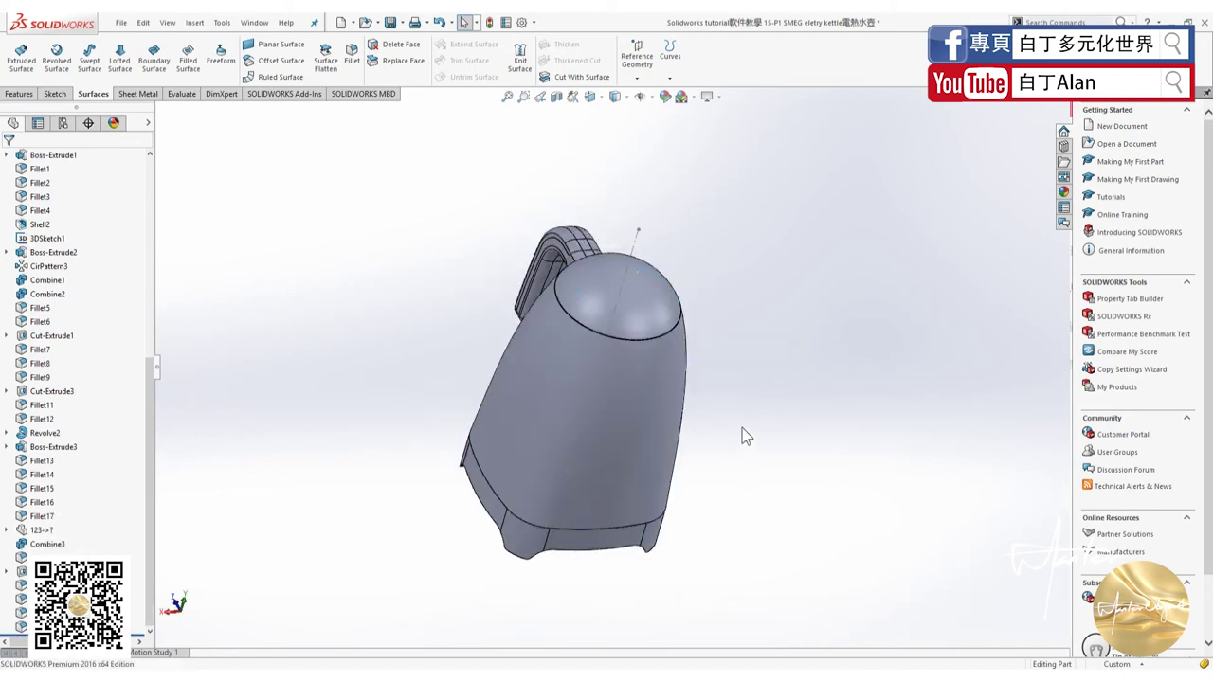
key("ctrl+1")
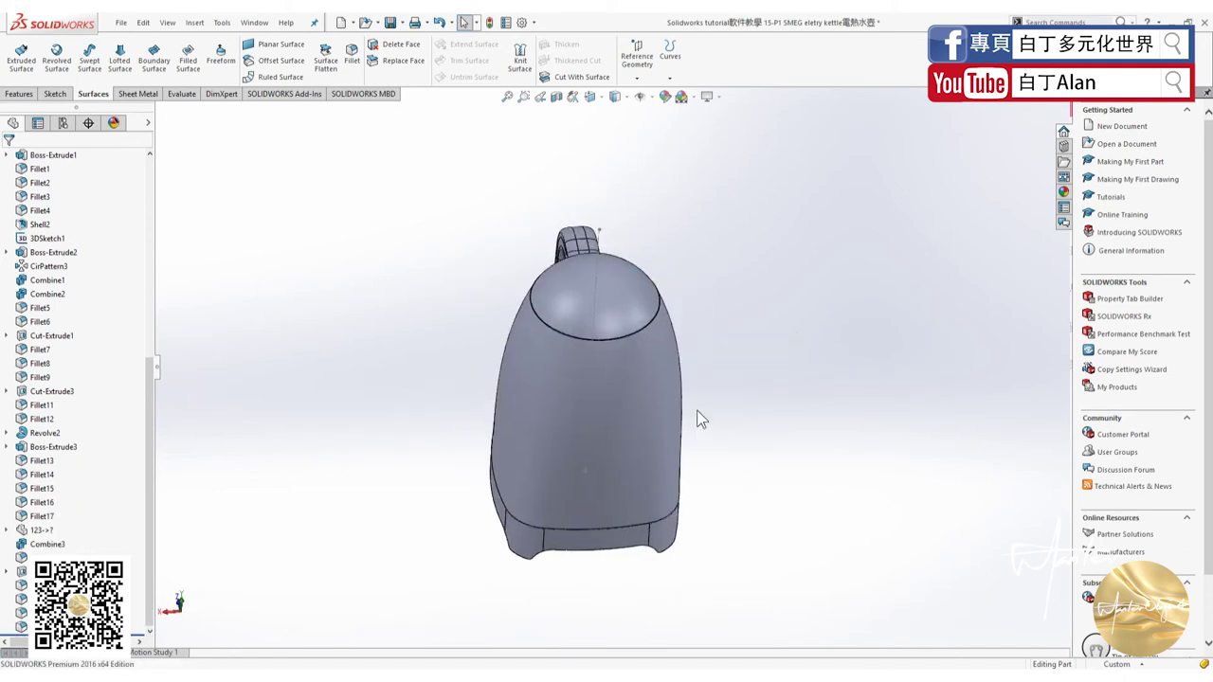
scroll(650, 424, "down", 2)
scroll(625, 412, "down", 2)
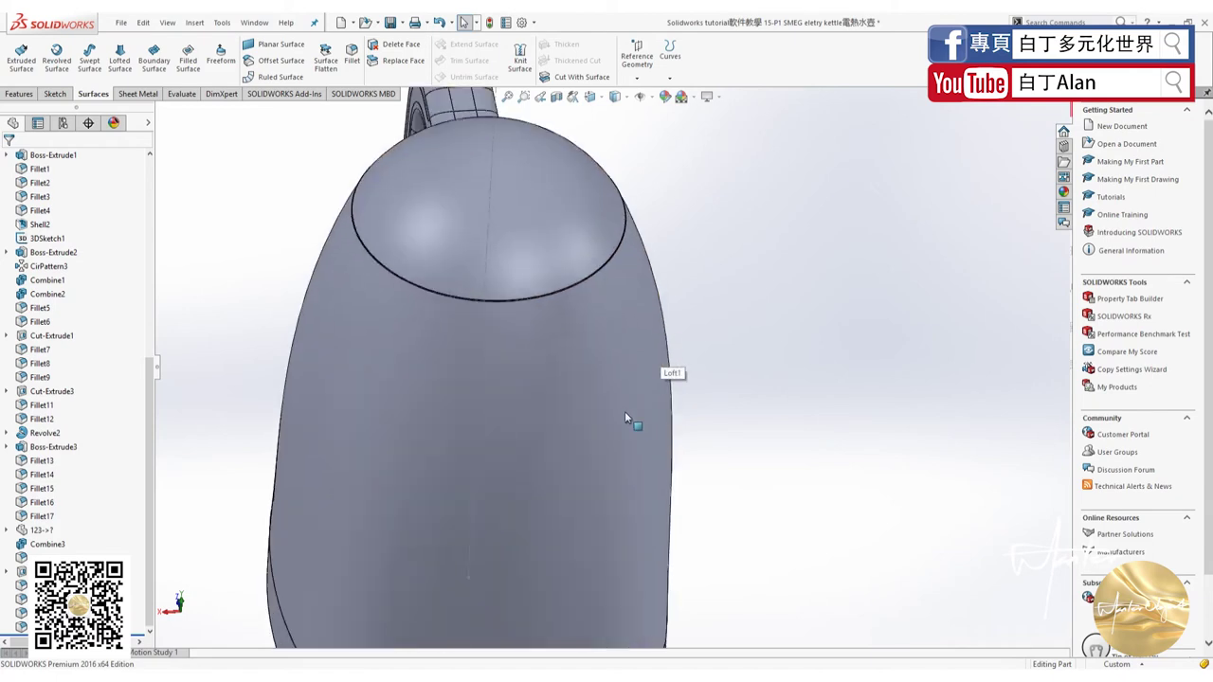
scroll(562, 376, "down", 2)
scroll(636, 379, "up", 3)
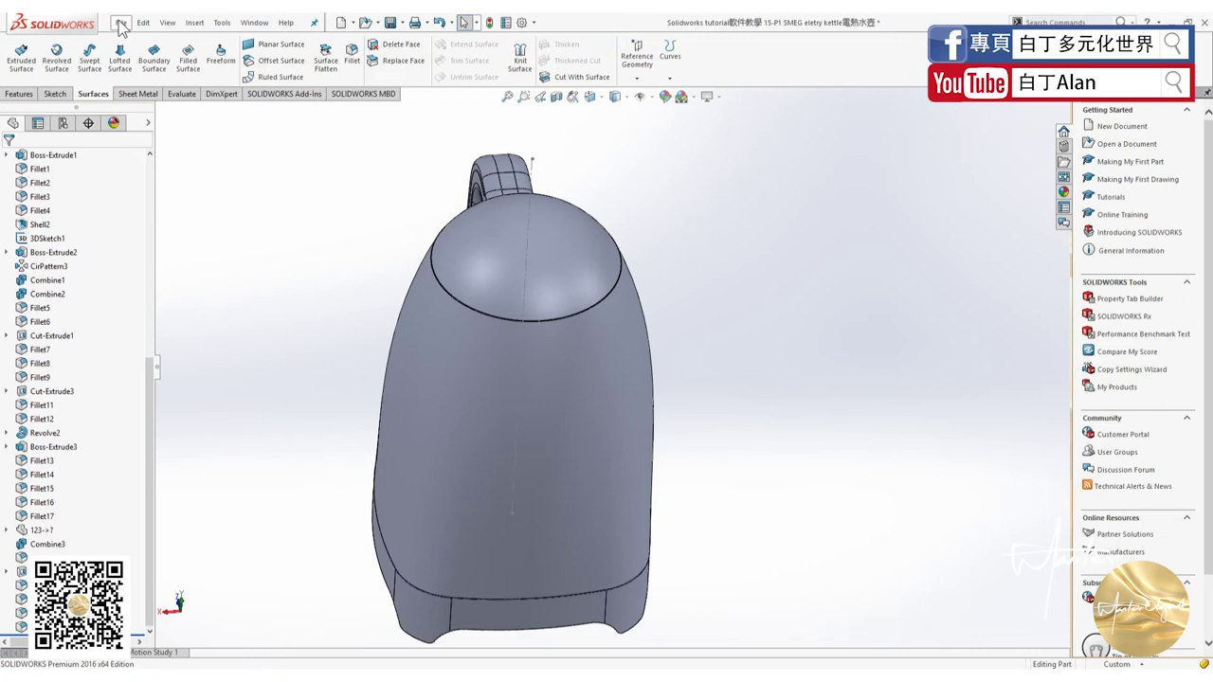
Save the kettle part under the new name '123' on the Desktop.
left_click(120, 25)
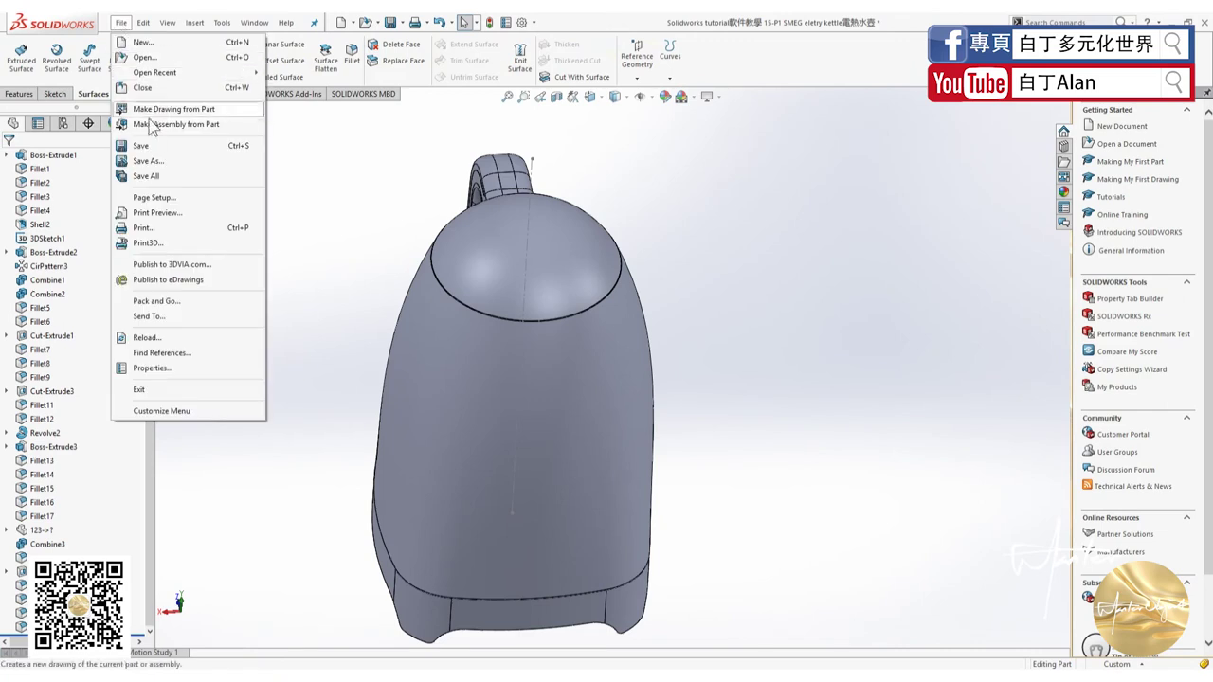
left_click(166, 147)
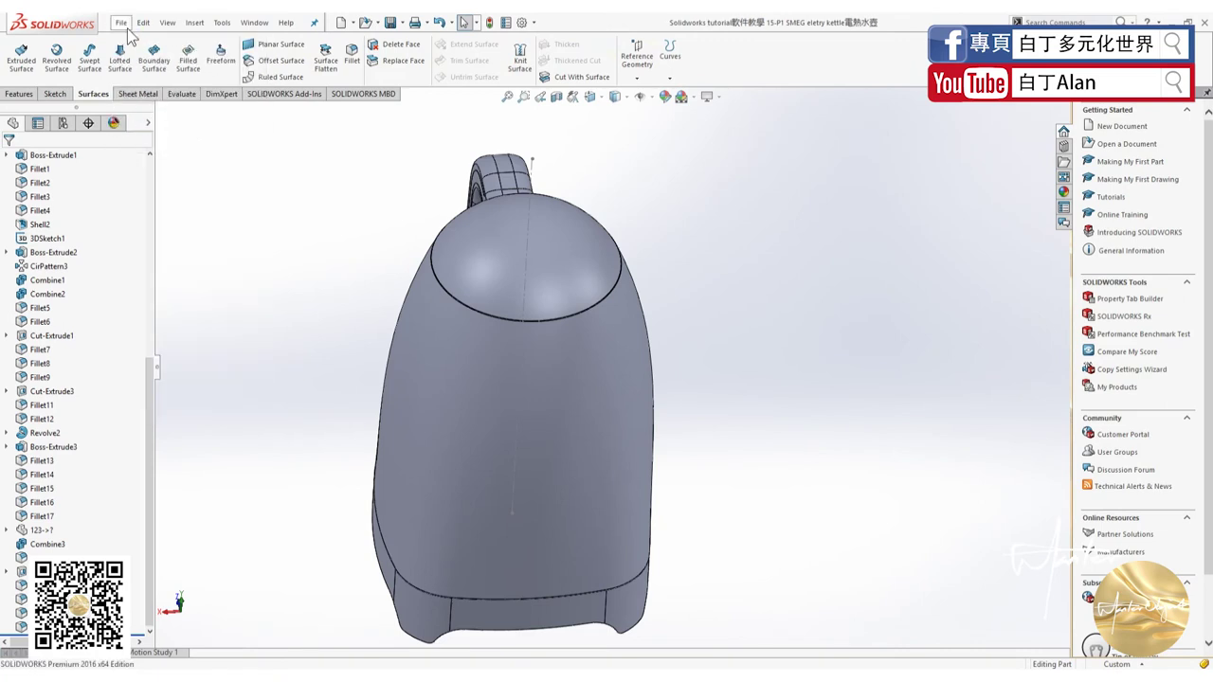
left_click(121, 22)
left_click(157, 150)
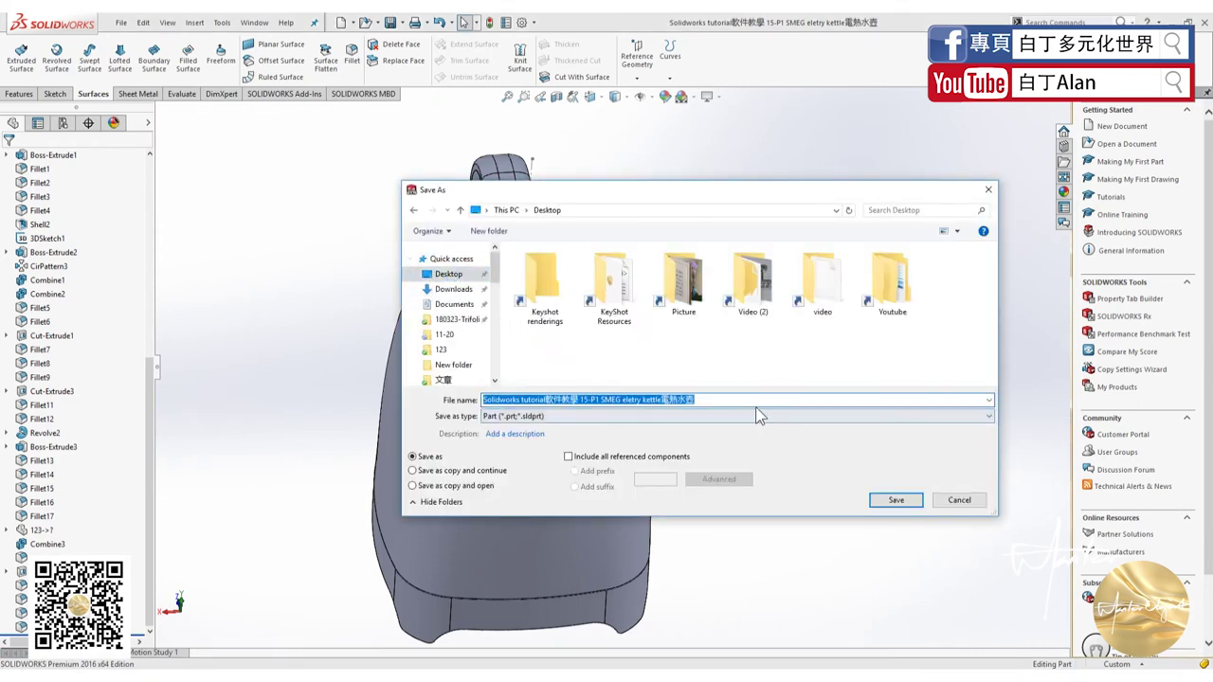
type("123")
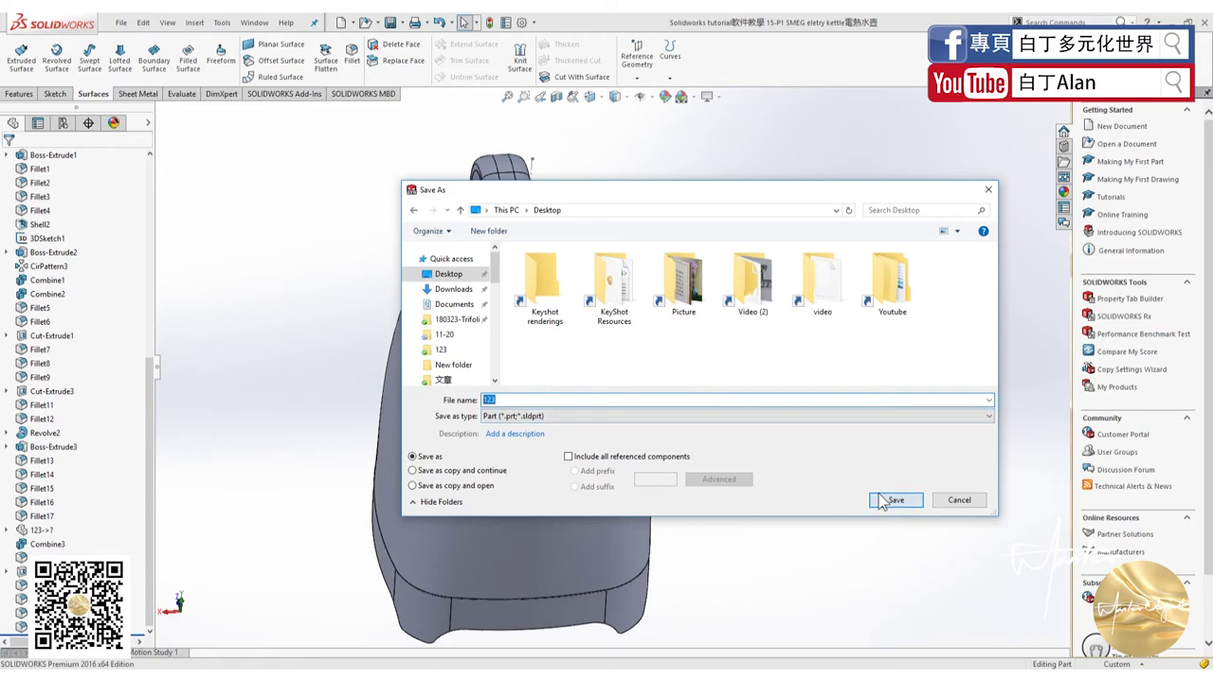
left_click(880, 502)
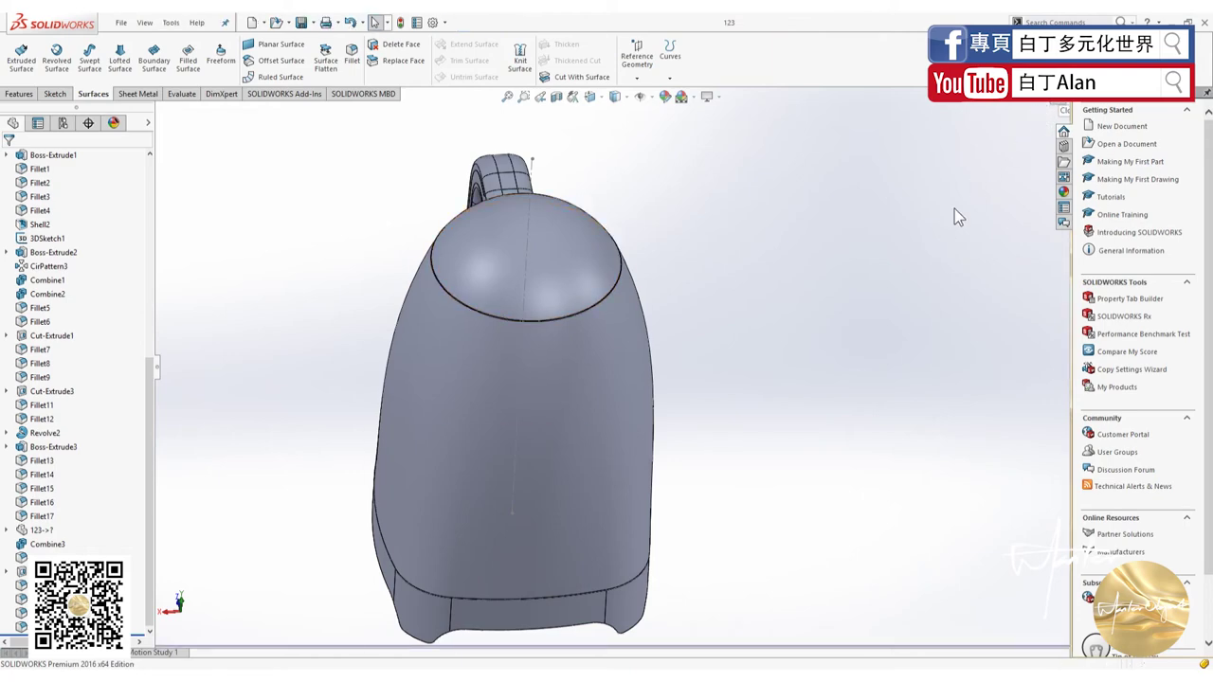
Close the part, exit SOLIDWORKS, and select the Youtube folder on the desktop.
key("ctrl+w")
key("alt+F4")
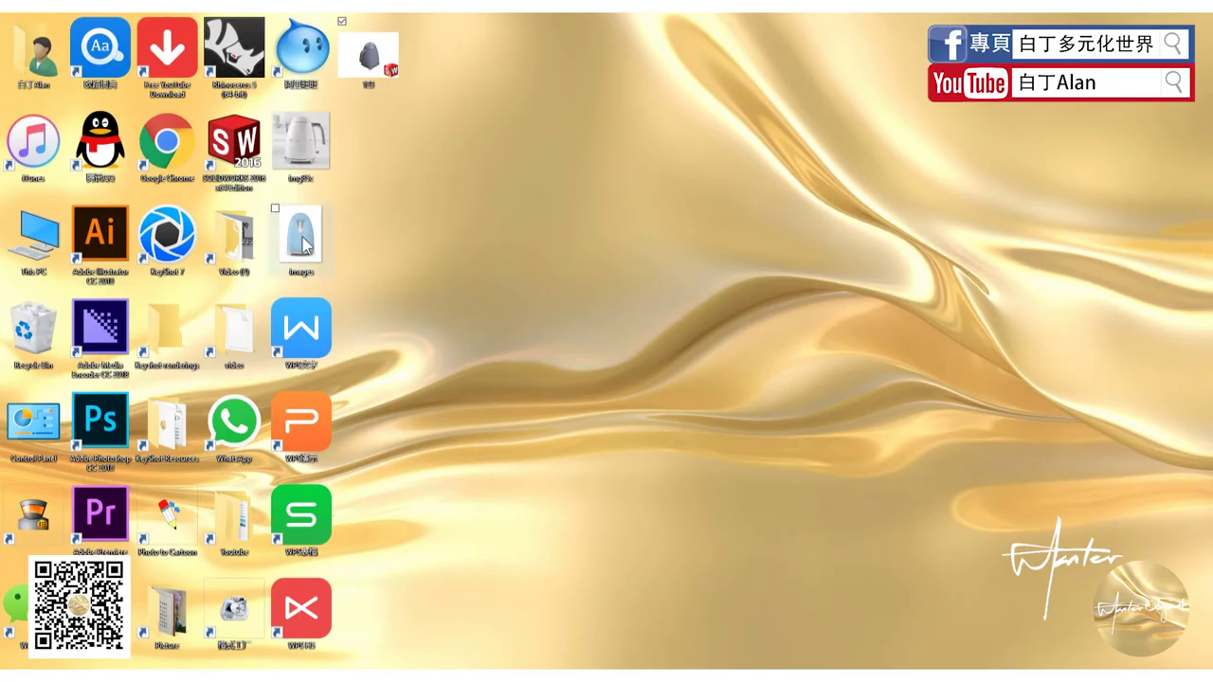
left_click(246, 517)
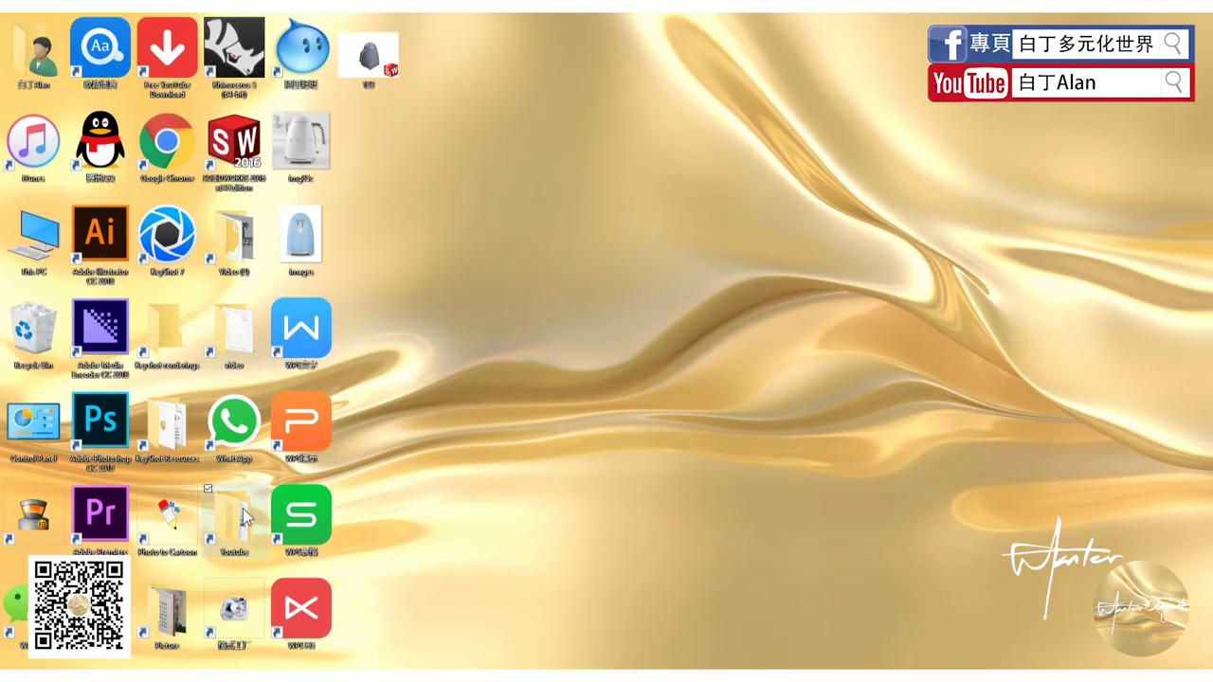
Browse through the Youtube, Solidwork and 11-20 folders to reach the 123 part.
double_click(245, 516)
double_click(316, 233)
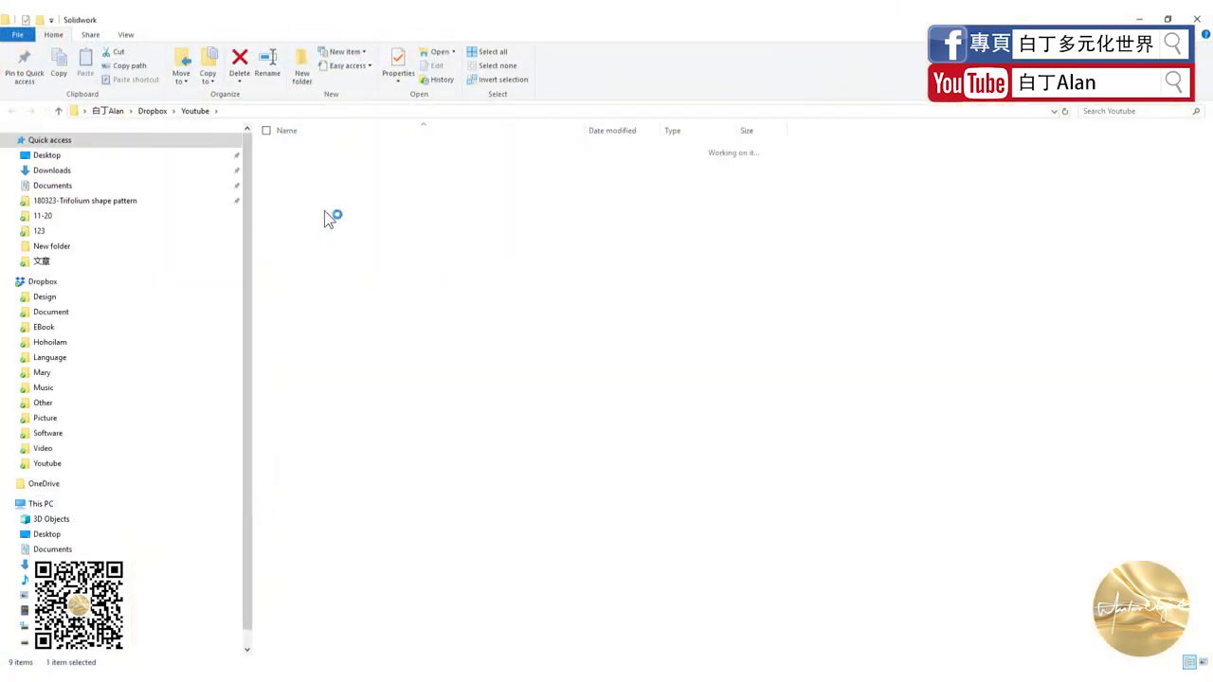
double_click(311, 165)
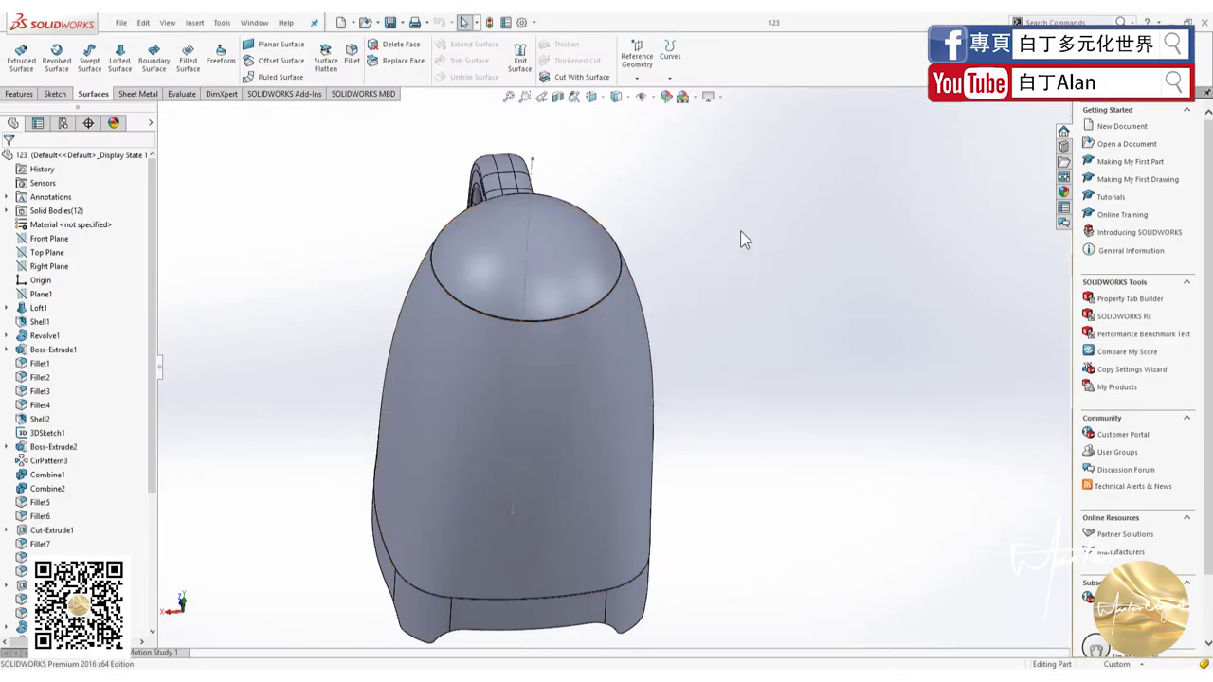
Expand Solid Bodies and delete the Fillet2 lid dome body.
scroll(713, 388, "up", 3)
middle_click_drag(712, 388, 713, 420)
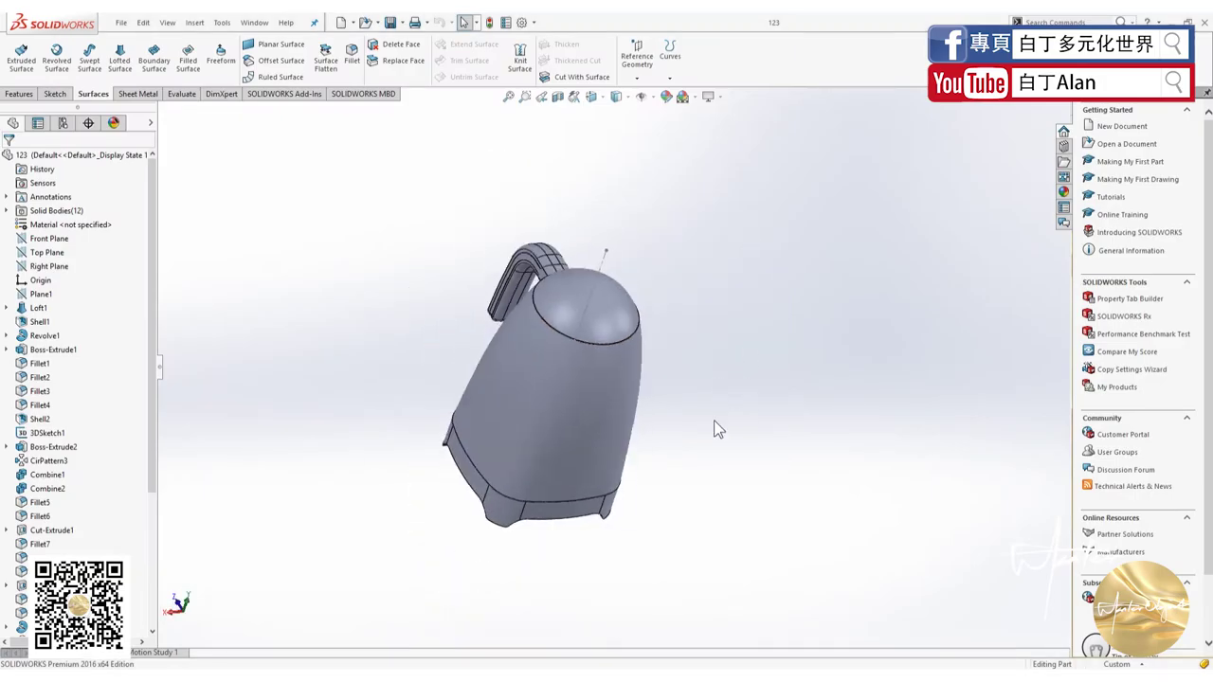
left_click(533, 516)
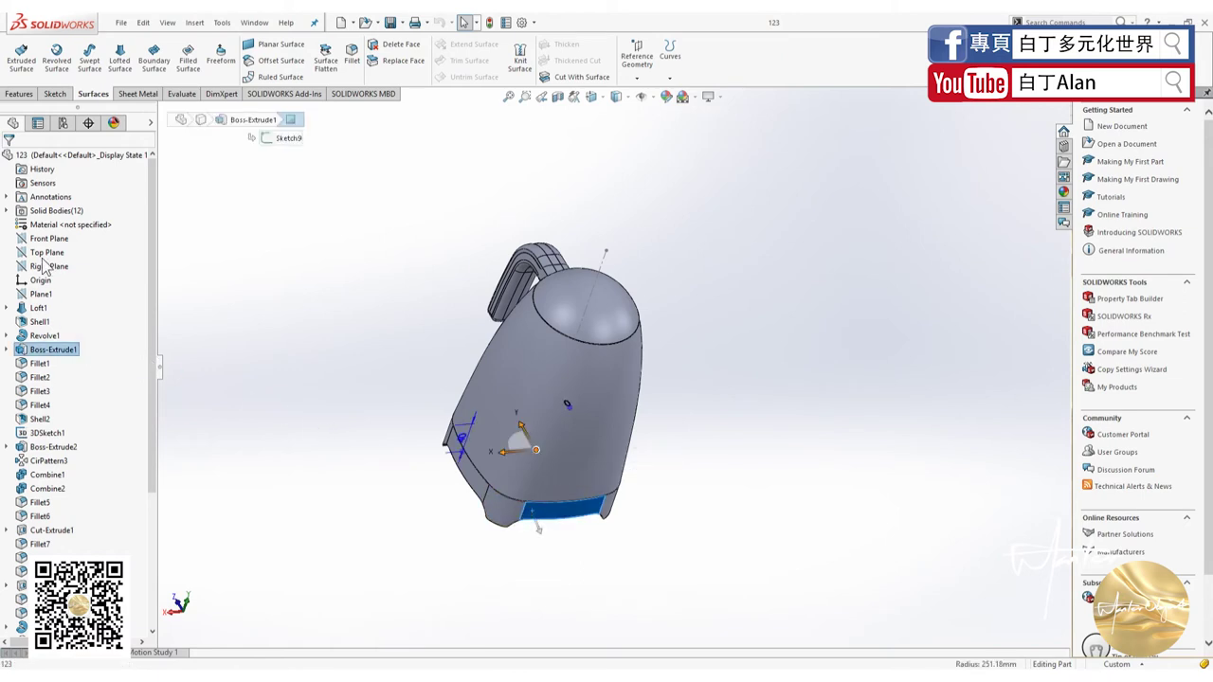
left_click(7, 212)
left_click(53, 225)
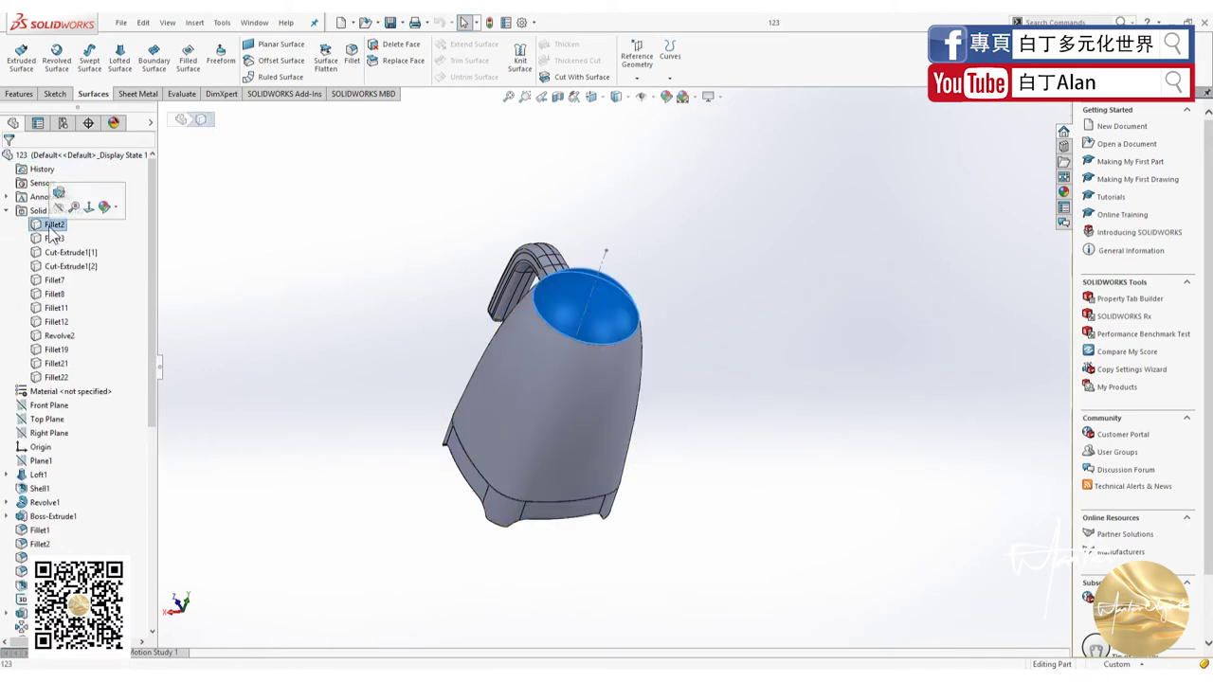
right_click(54, 228)
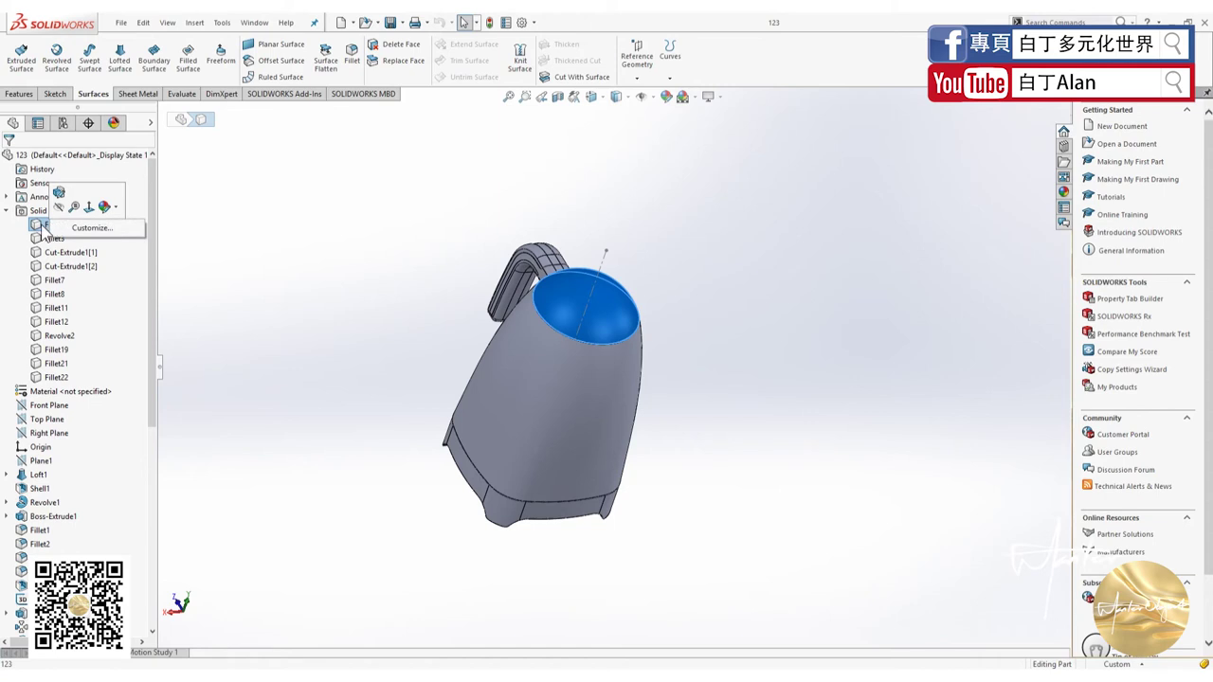
left_click(49, 228)
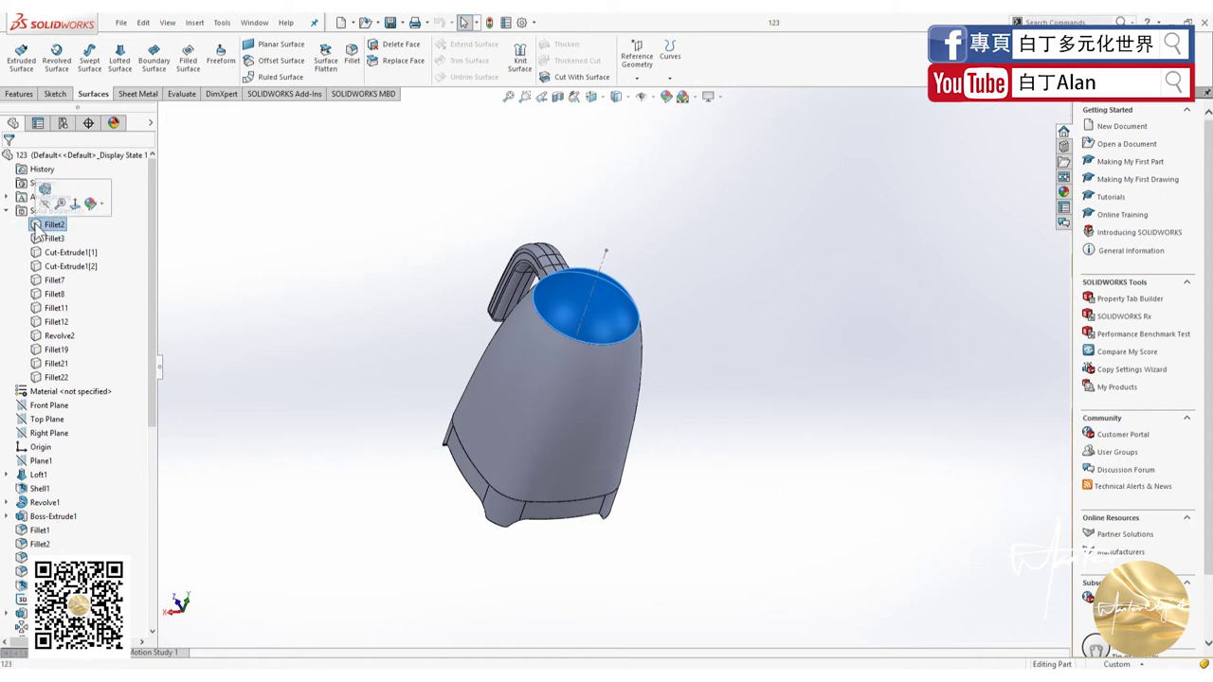
key("Delete")
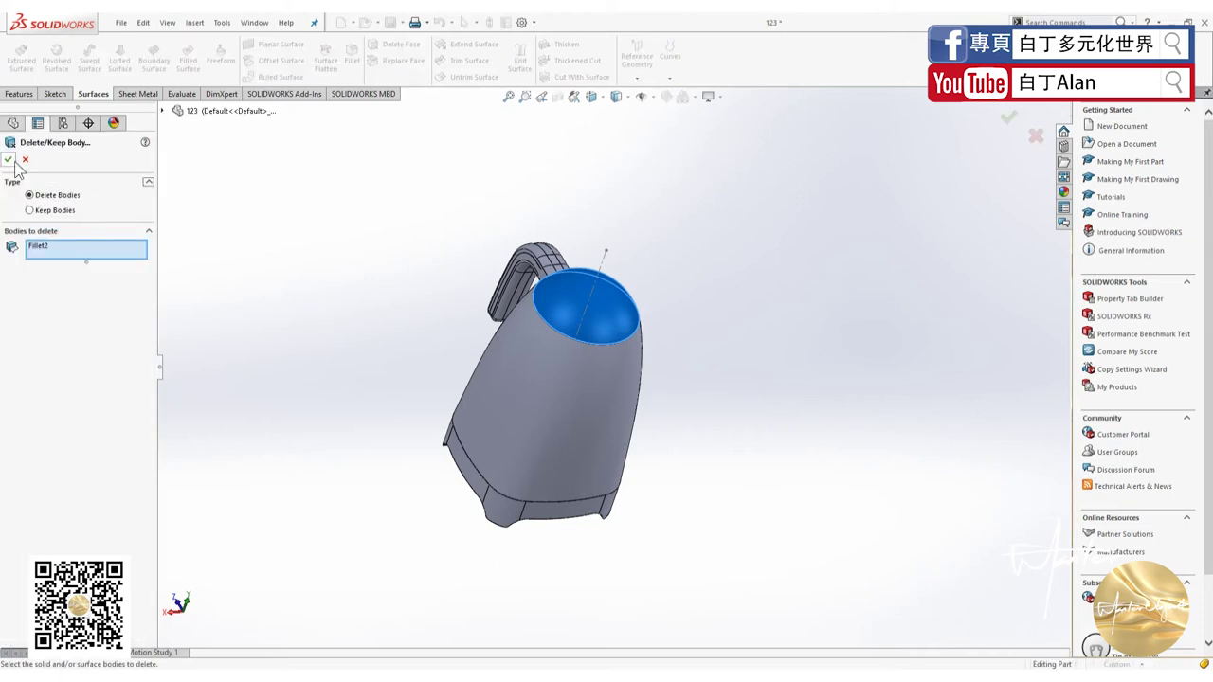
left_click(9, 159)
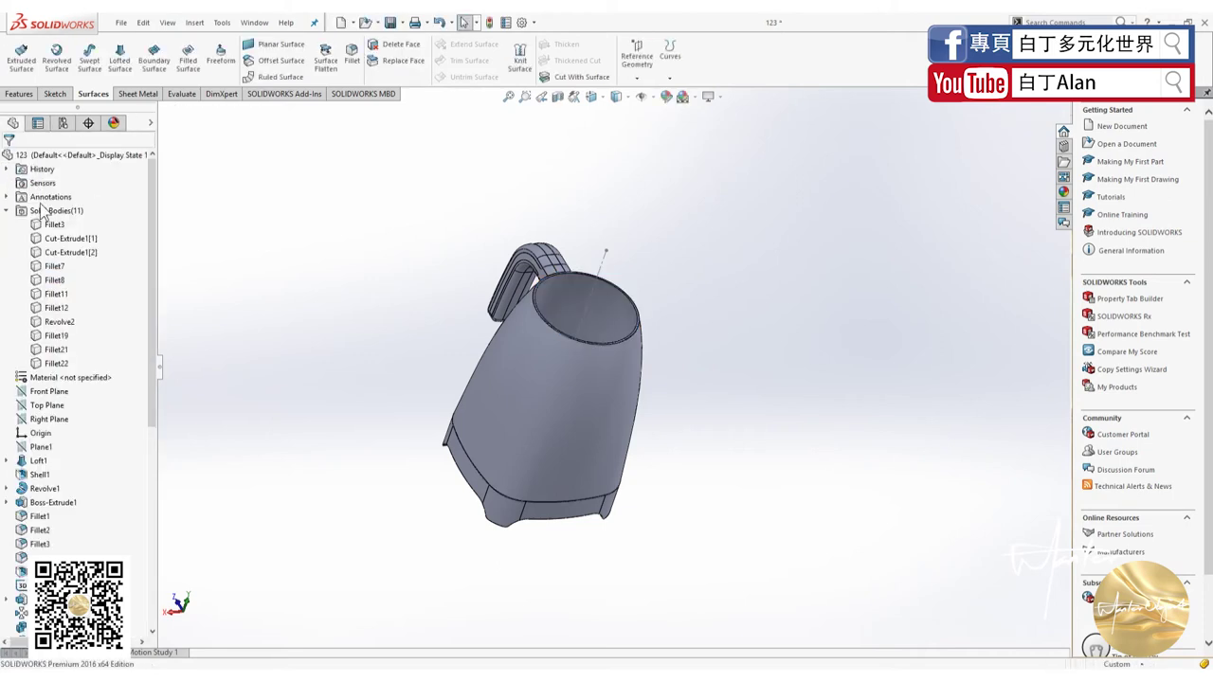
Delete the bodies from Cut-Extrude1[1] through Fillet22, keeping only the Fillet3 shell.
left_click(56, 363)
left_click(567, 420)
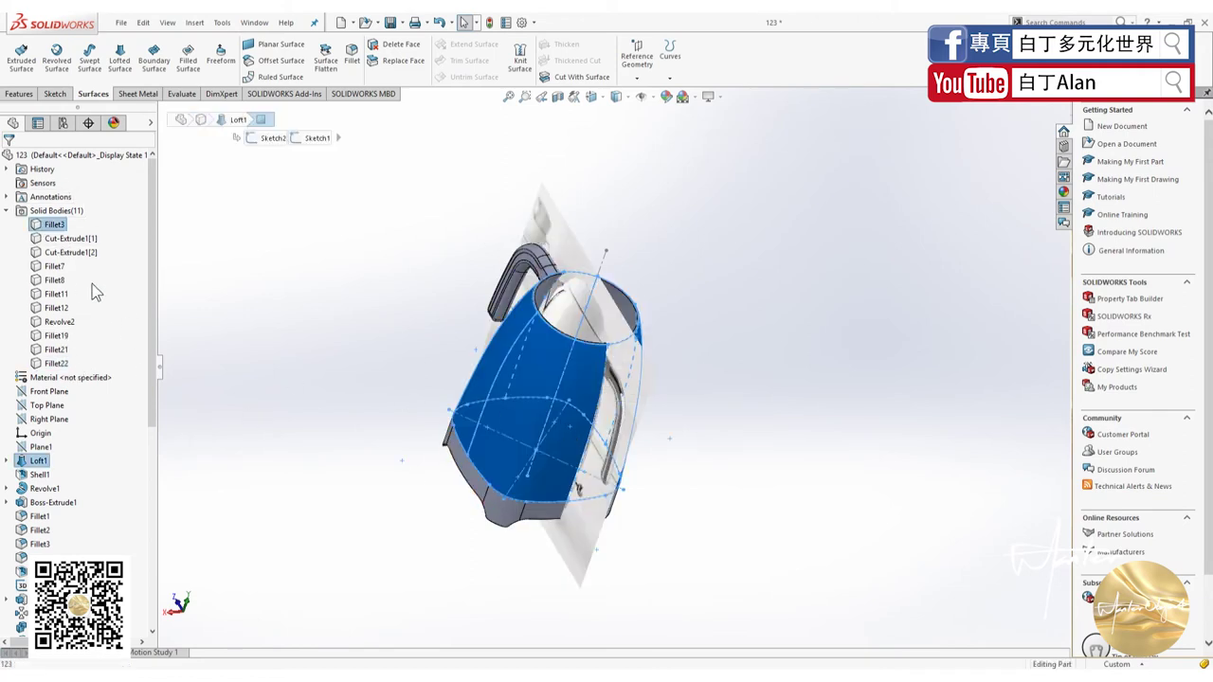
left_click(54, 363, "shift")
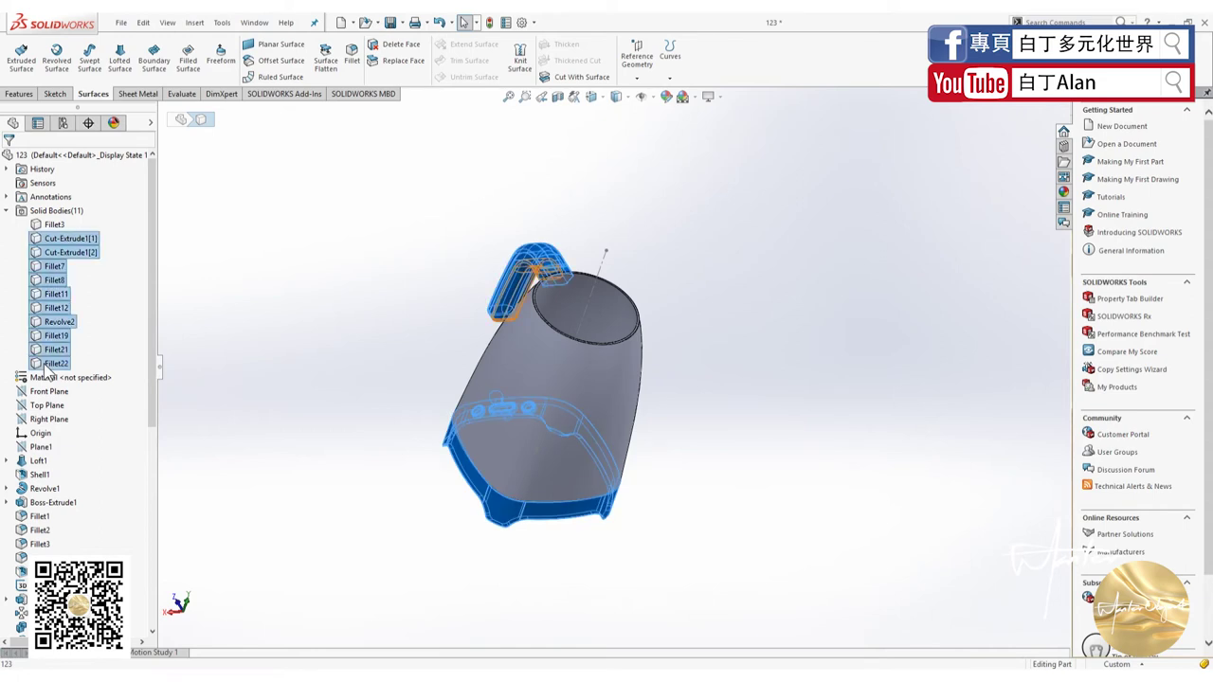
right_click(54, 368)
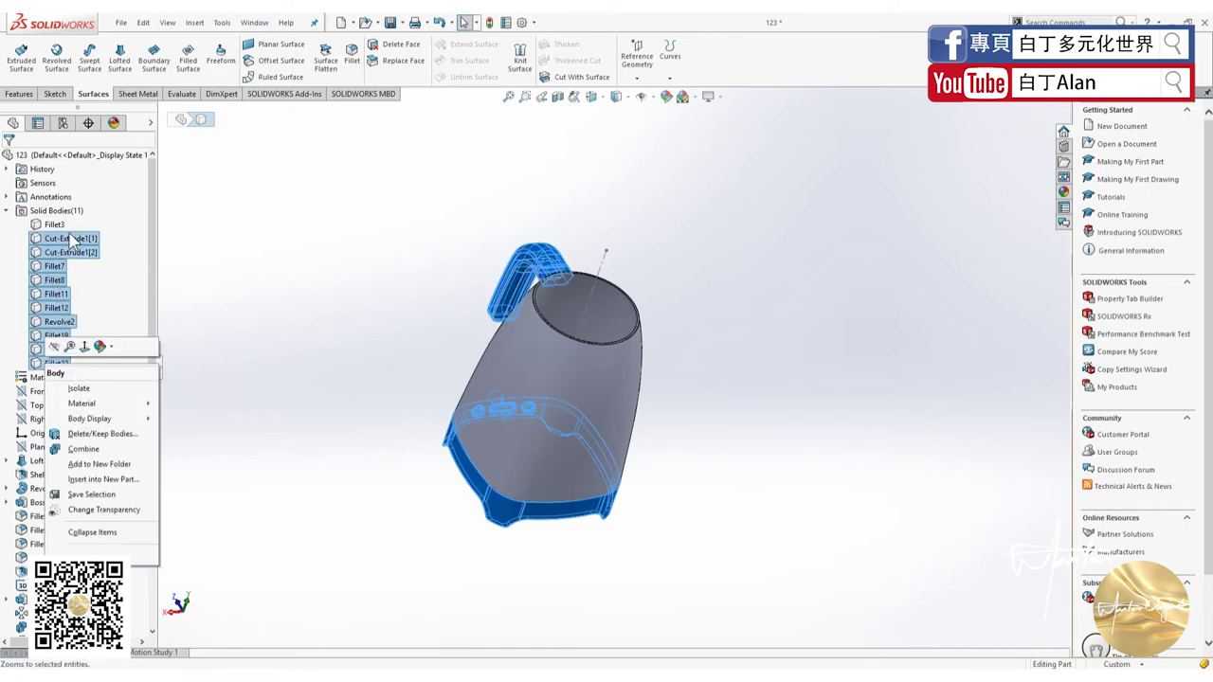
key("Escape")
key("Delete")
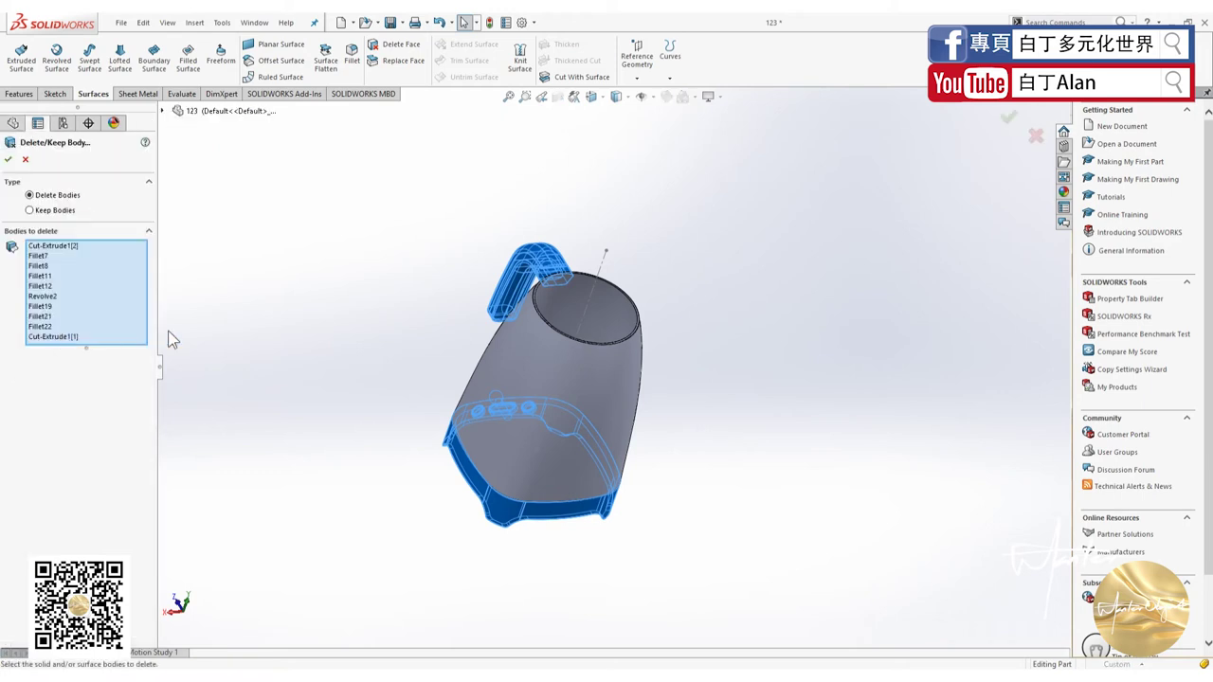
left_click(12, 161)
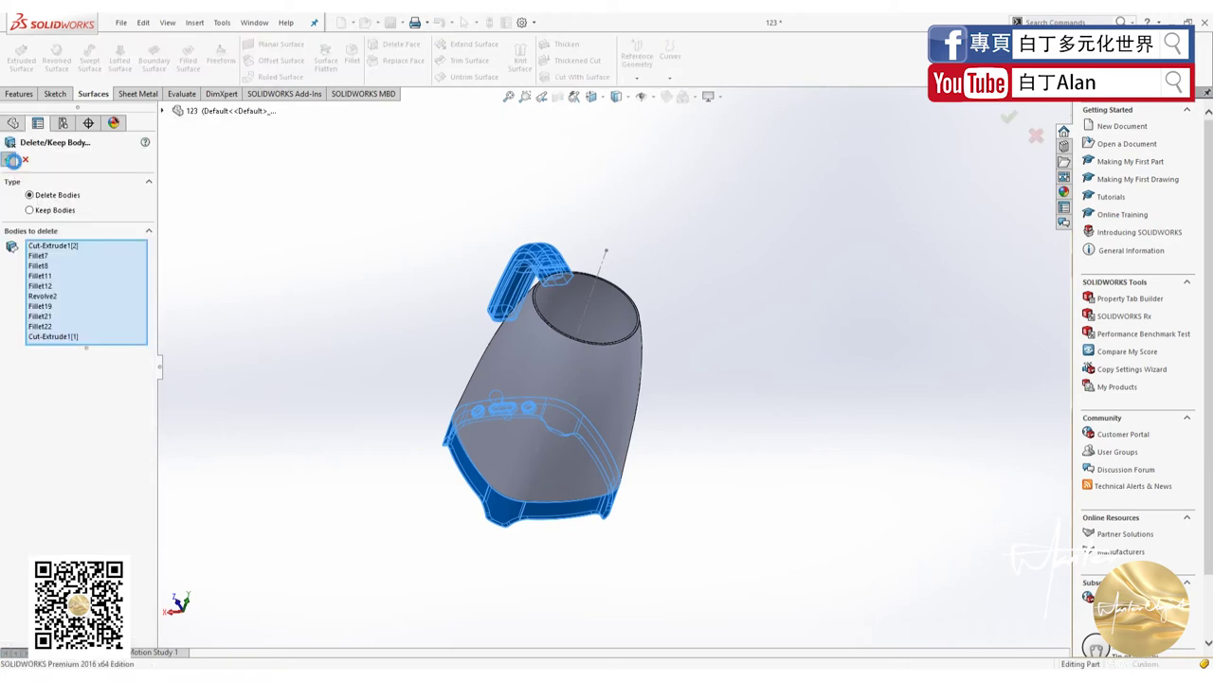
Expand Loft1 and open Sketch2, the top circle profile, for editing.
scroll(140, 463, "down", 5)
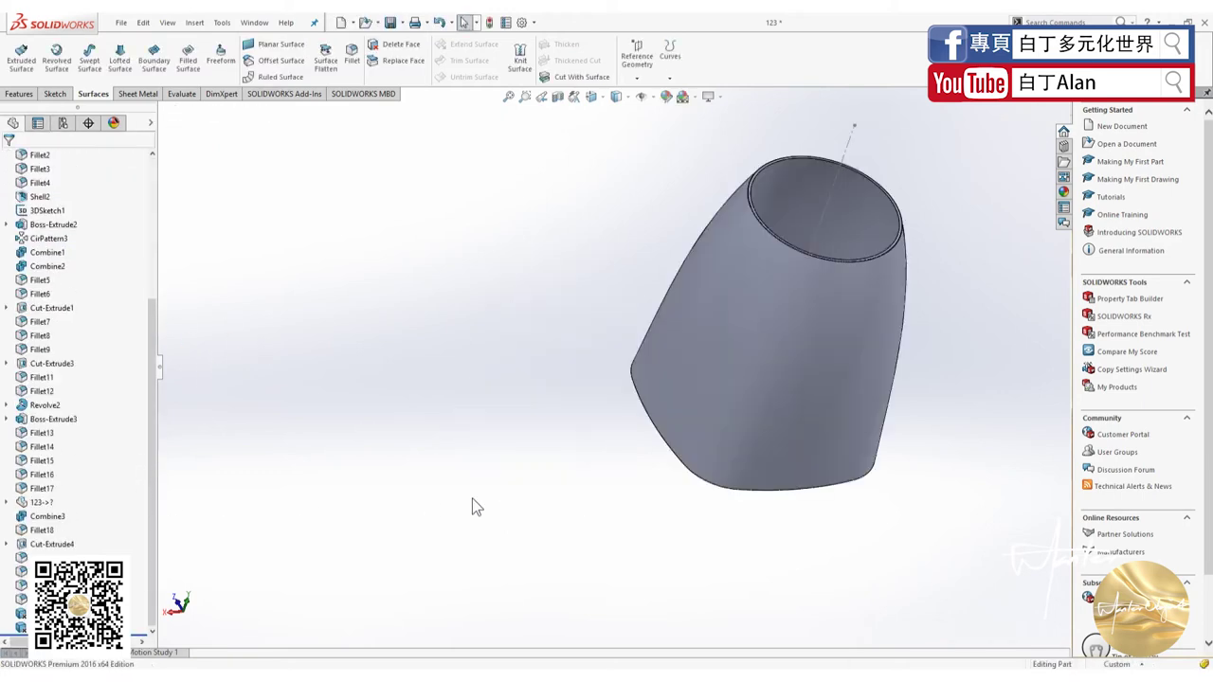
middle_click_drag(472, 499, 426, 466)
scroll(698, 336, "up", 3)
scroll(729, 354, "down", 3)
middle_click_drag(730, 356, 675, 365)
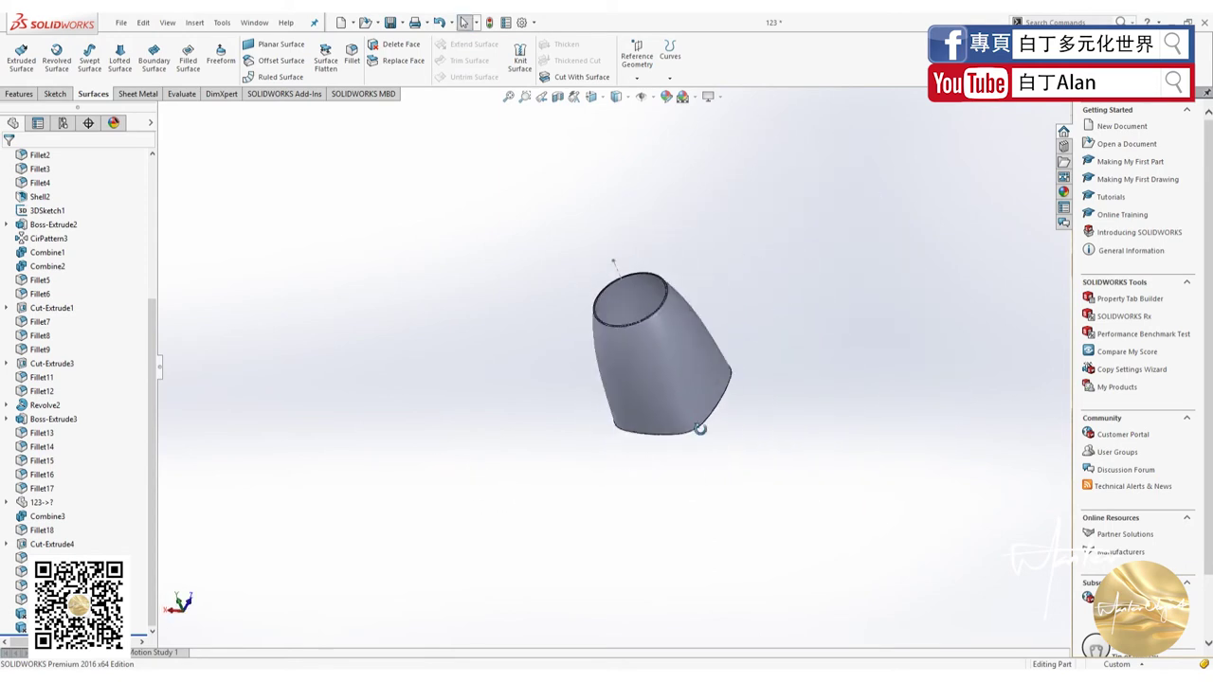
left_click(585, 350)
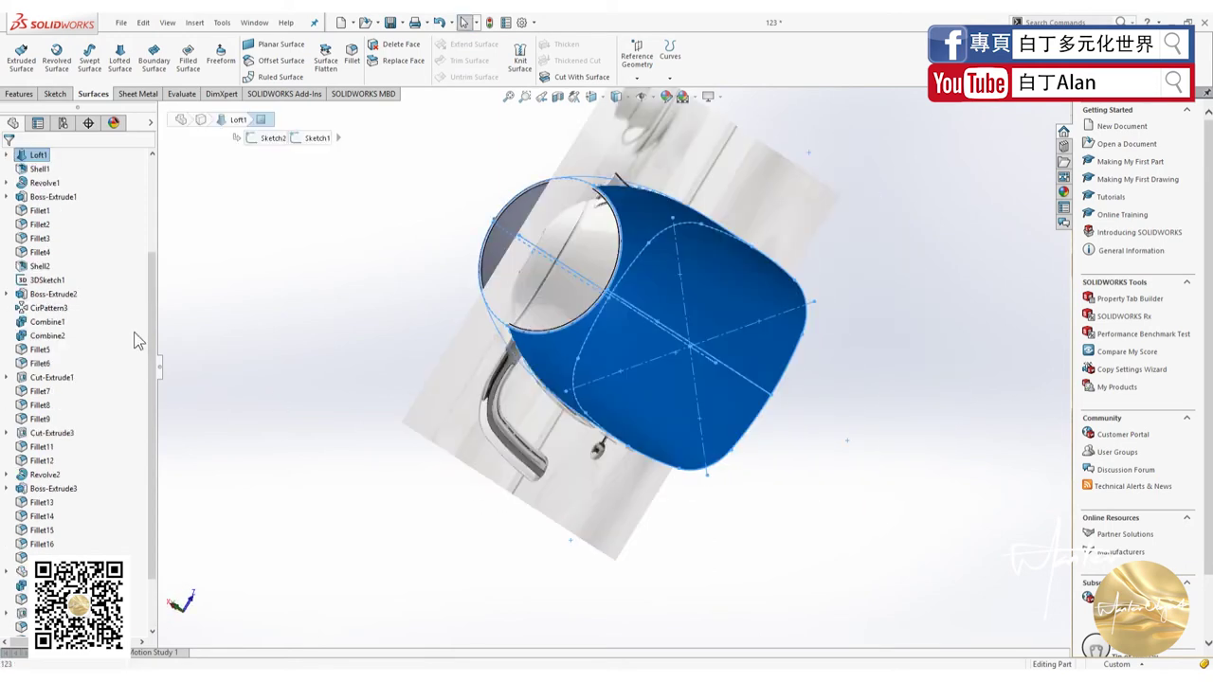
scroll(135, 341, "up", 5)
left_click(6, 294)
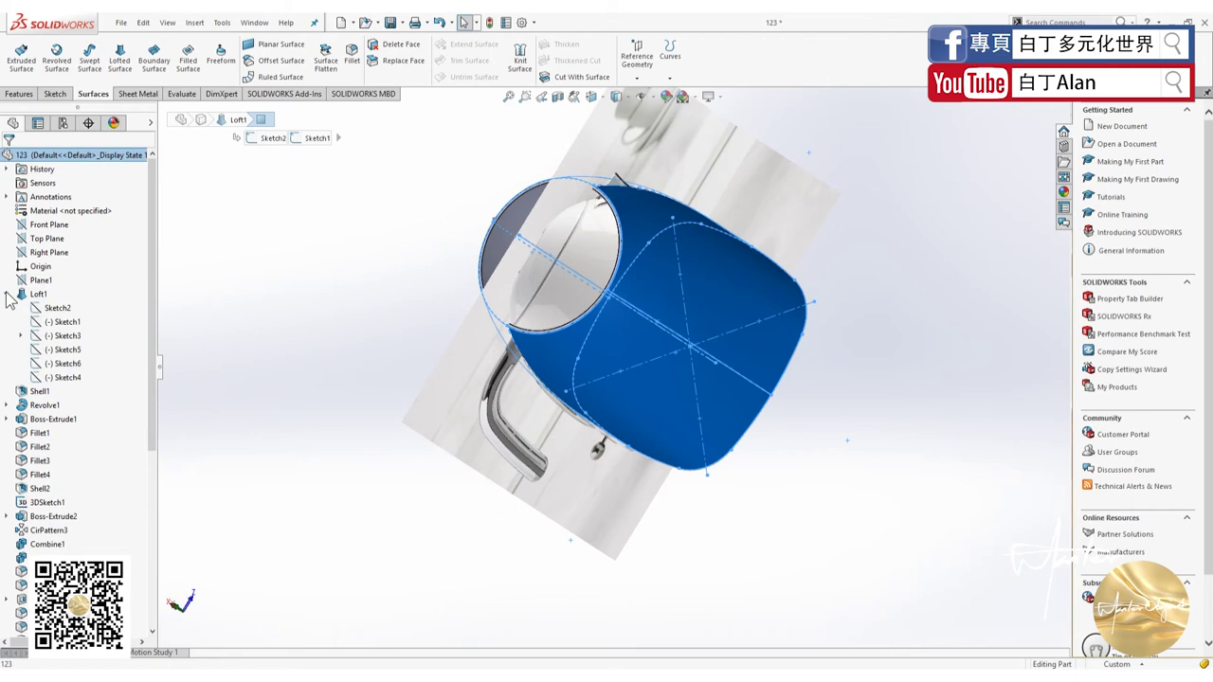
left_click(54, 309)
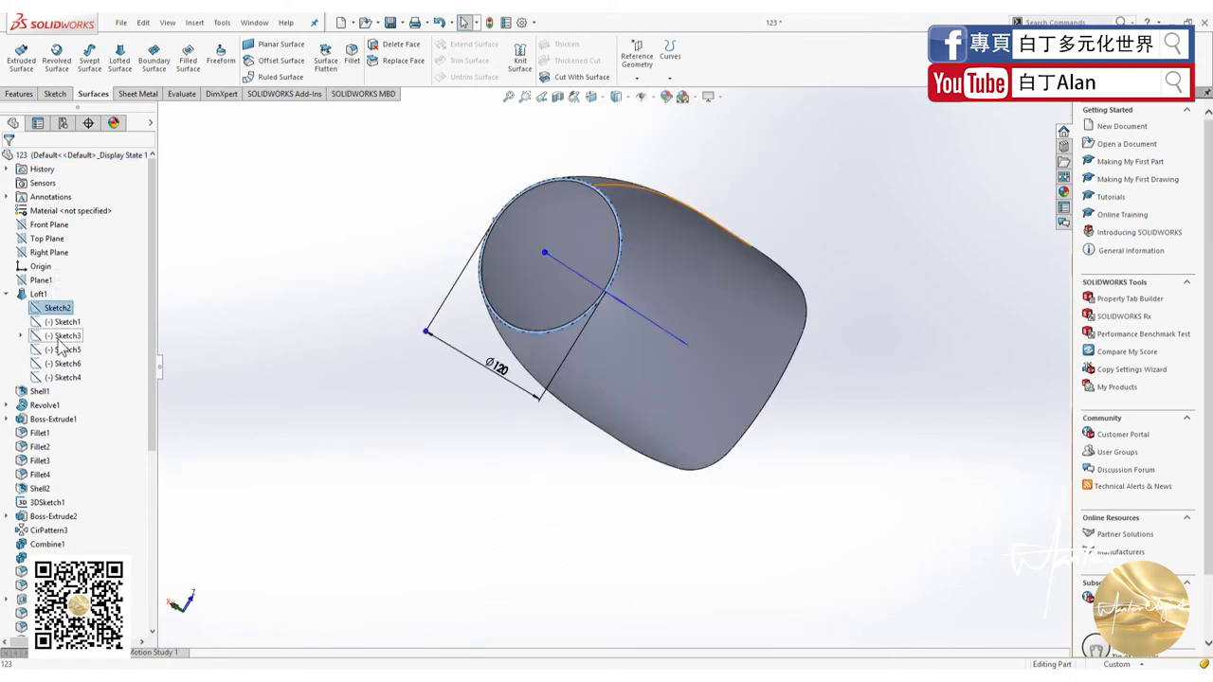
right_click(62, 309)
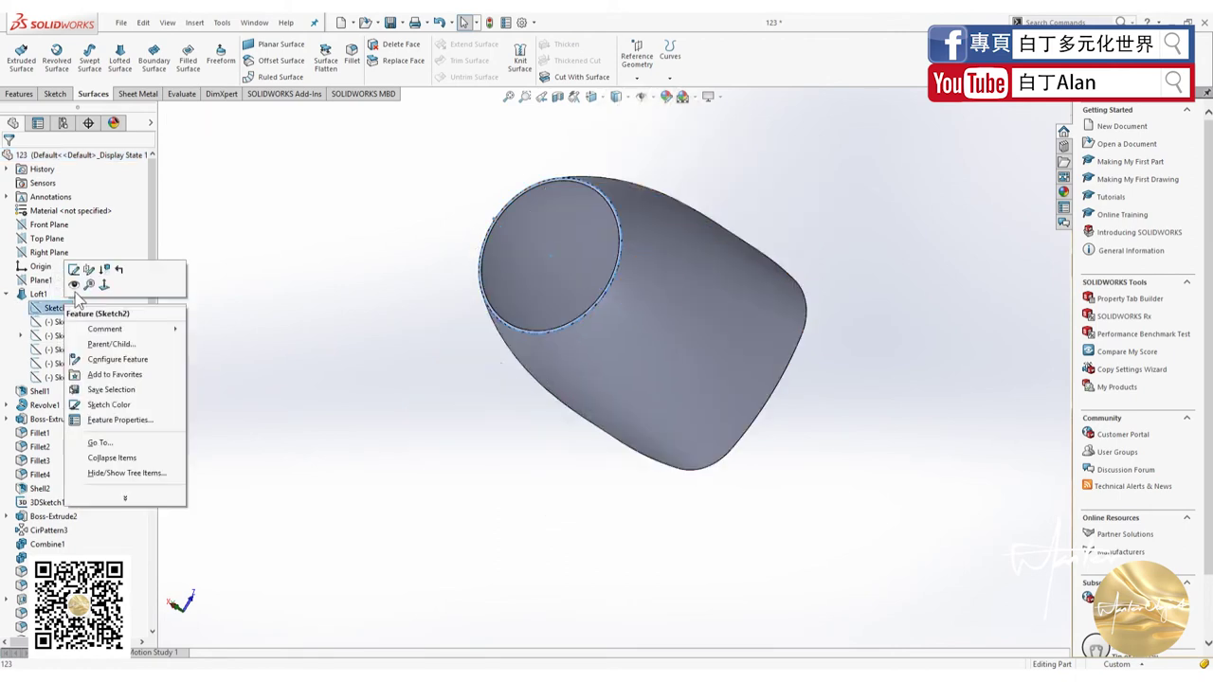
left_click(73, 271)
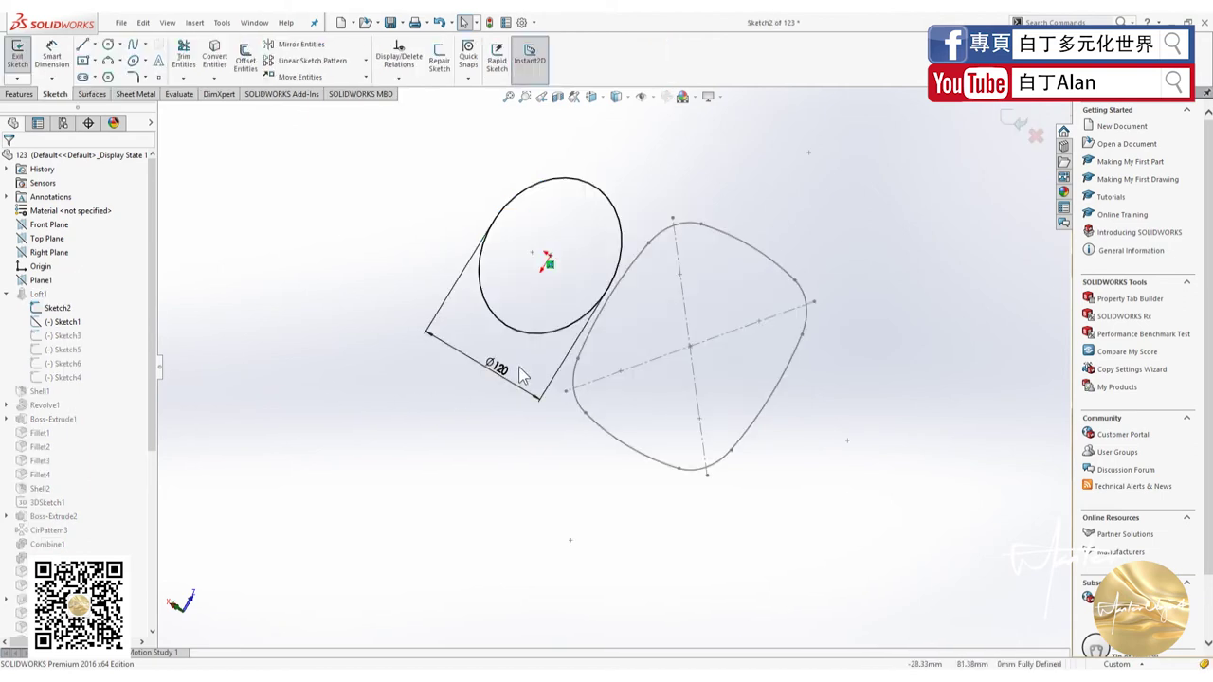
Change the circle's diameter from Ø120 to Ø123, exit the sketch, and dismiss the rebuild error.
double_click(498, 365)
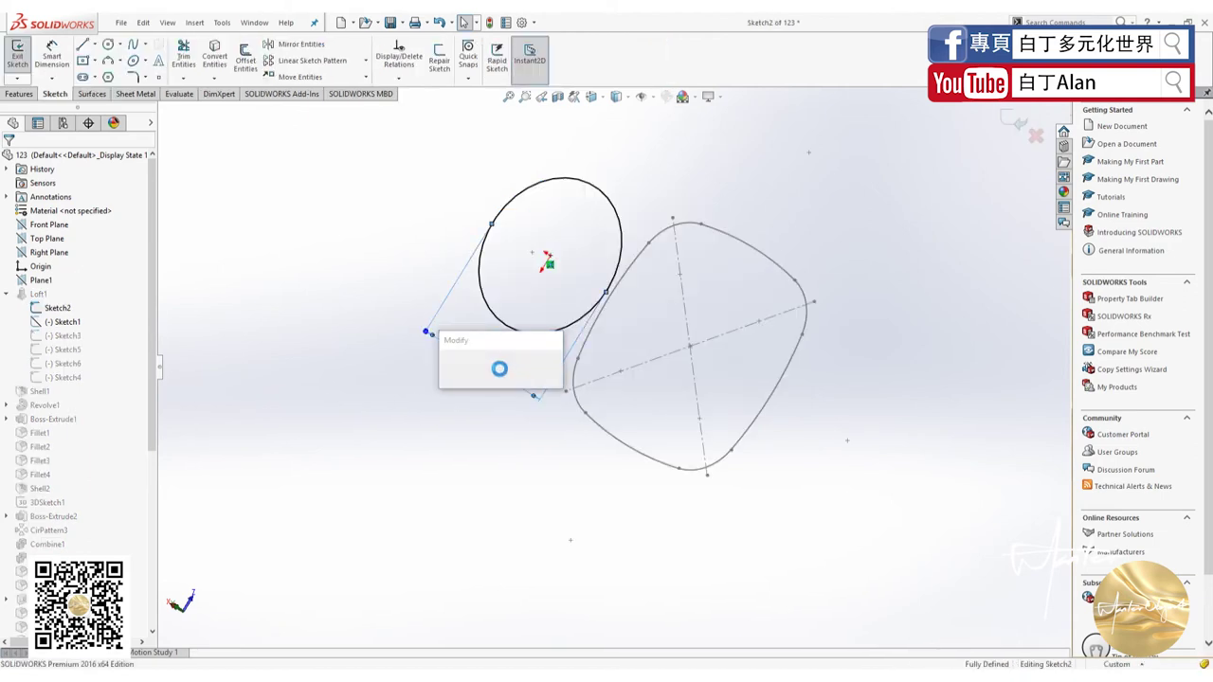
type("2")
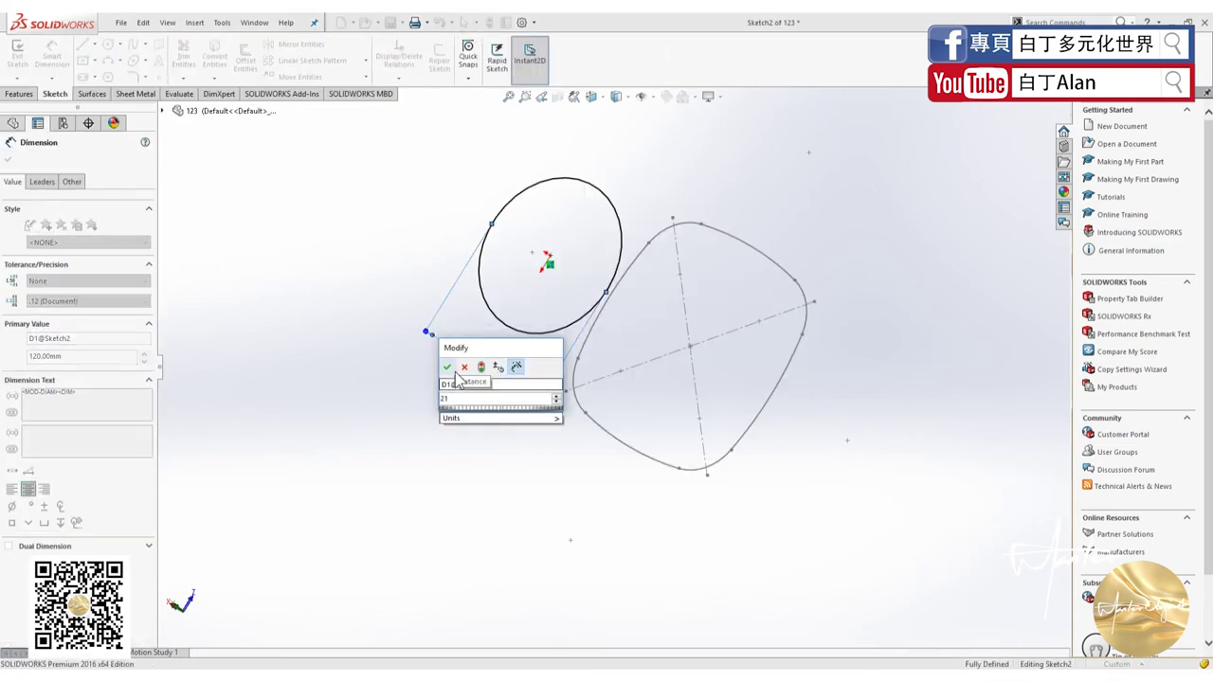
type("13")
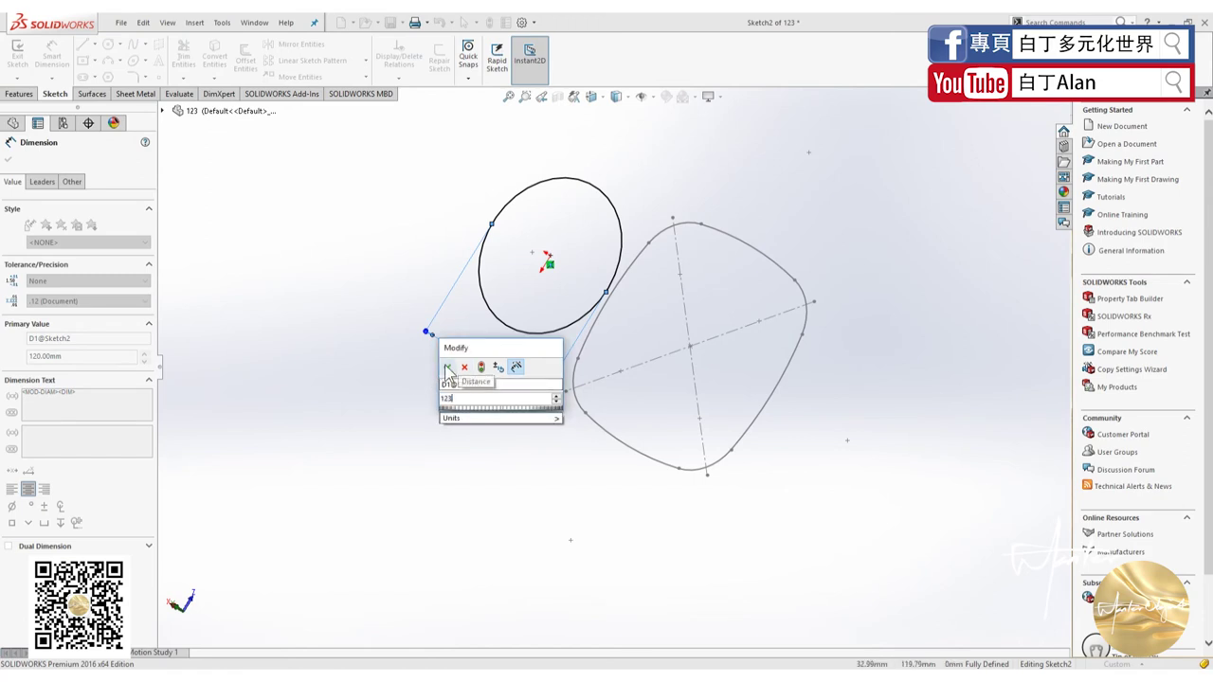
left_click(447, 367)
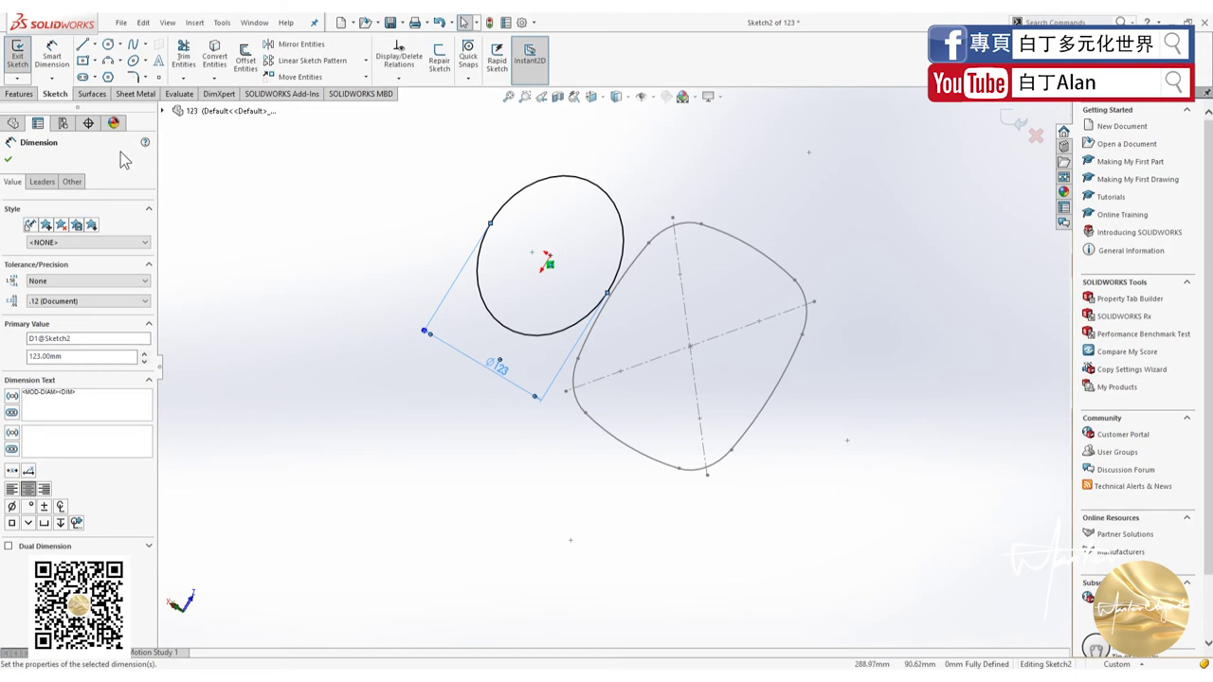
left_click(6, 161)
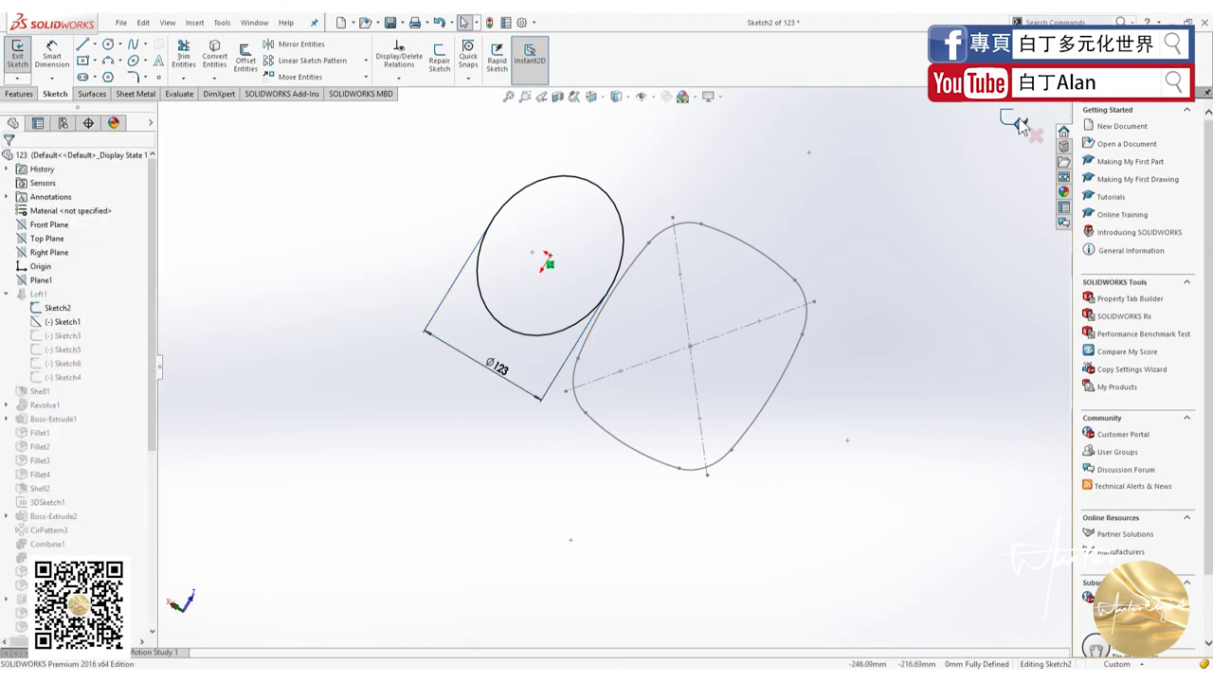
left_click(1019, 126)
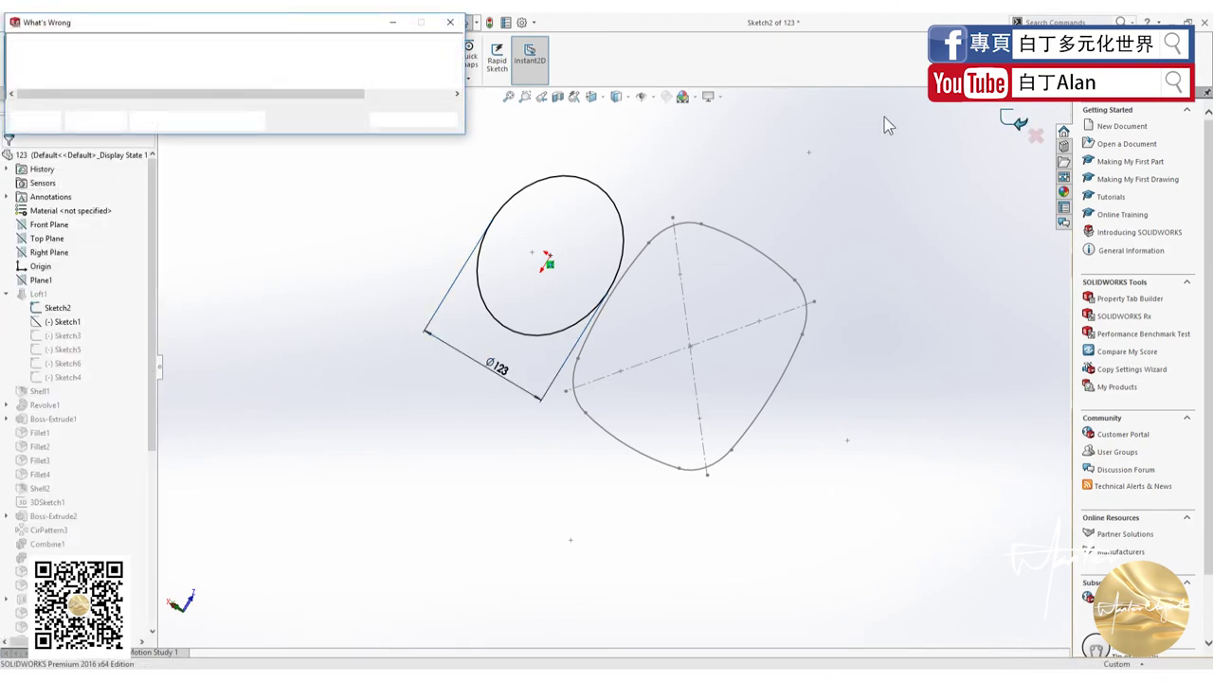
left_click(389, 120)
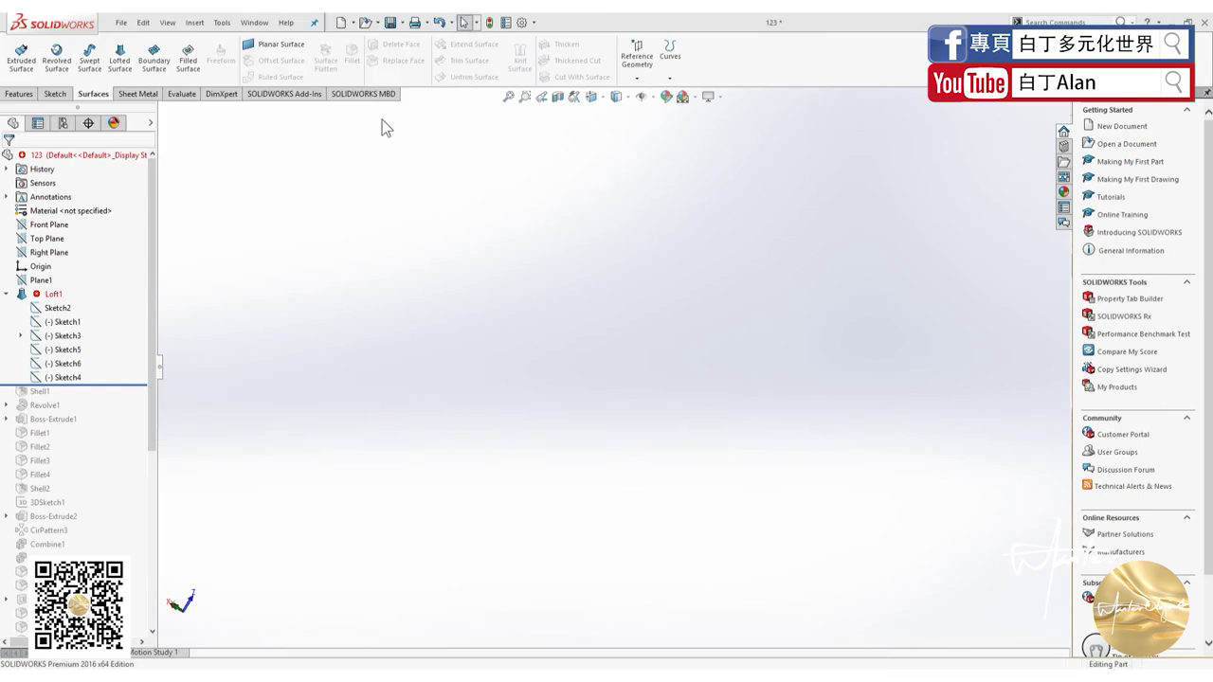
Show Sketch3 and Sketch4, then open Sketch1, the rounded-square profile, for editing.
left_click(63, 336)
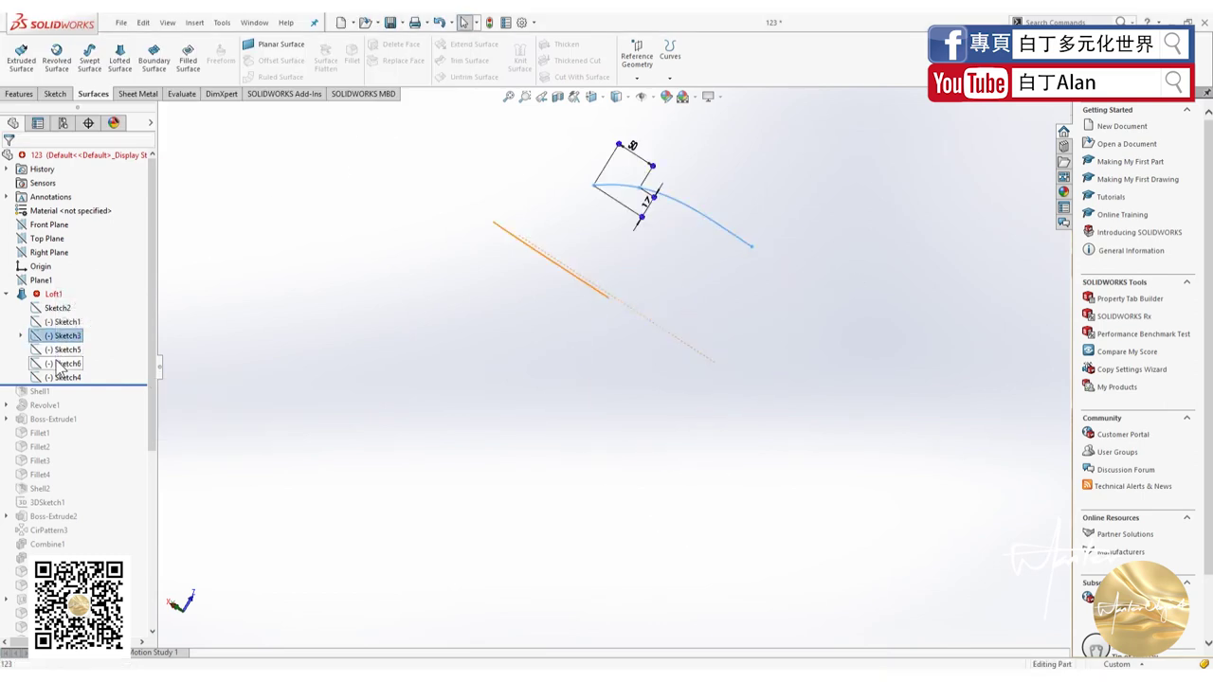
left_click(62, 377)
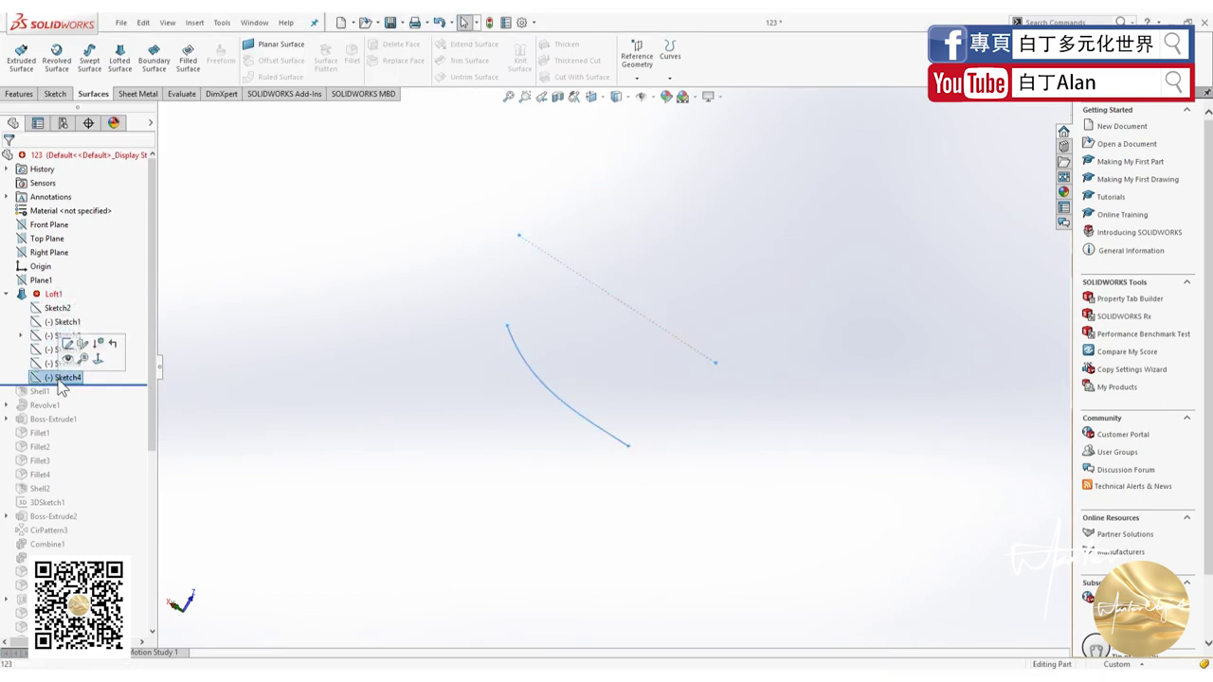
left_click(55, 322)
right_click(55, 322)
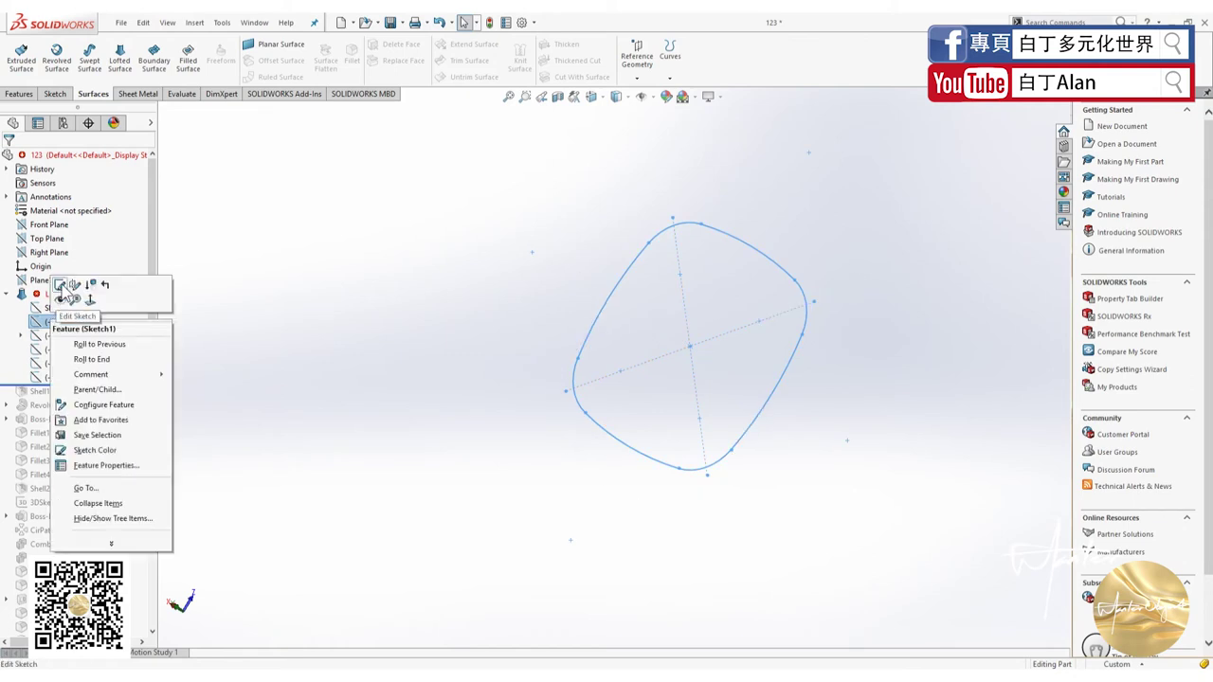
left_click(60, 284)
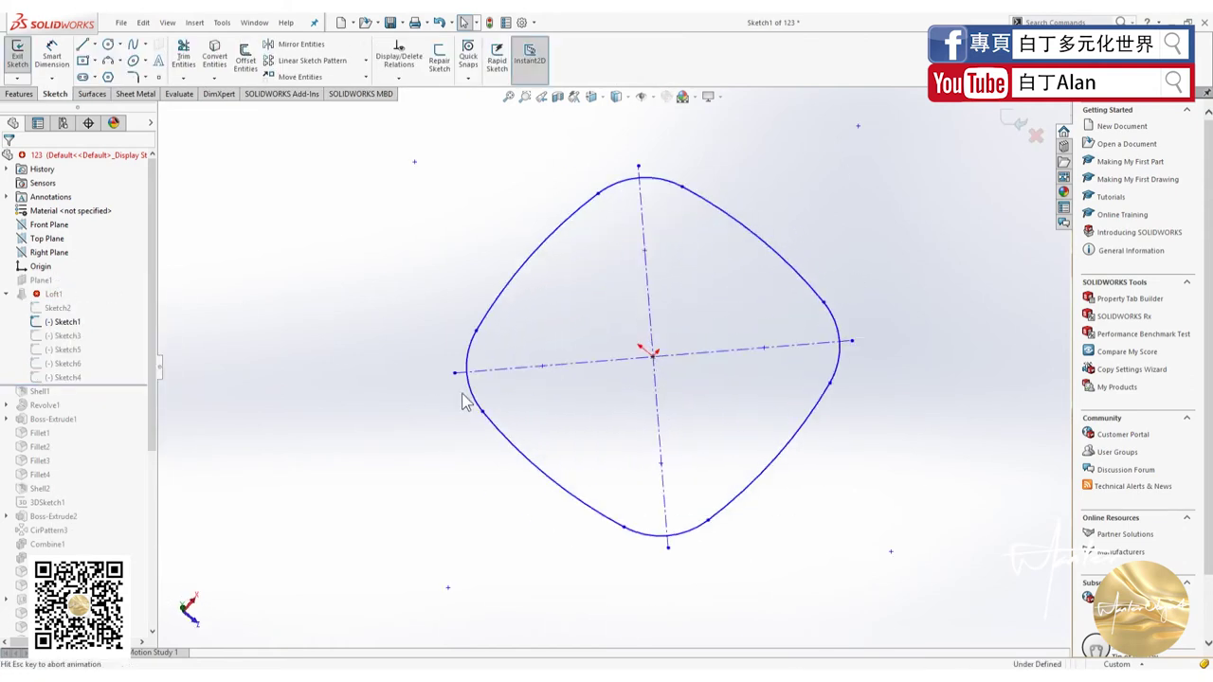
left_click(239, 55)
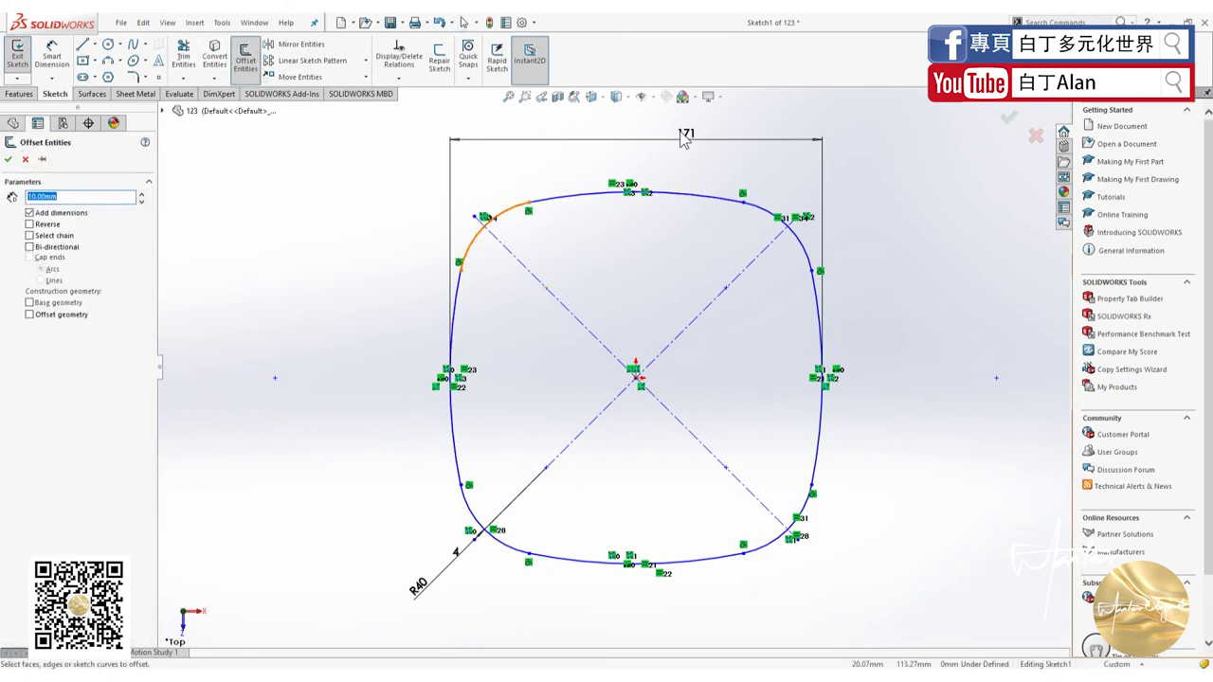
key("Escape")
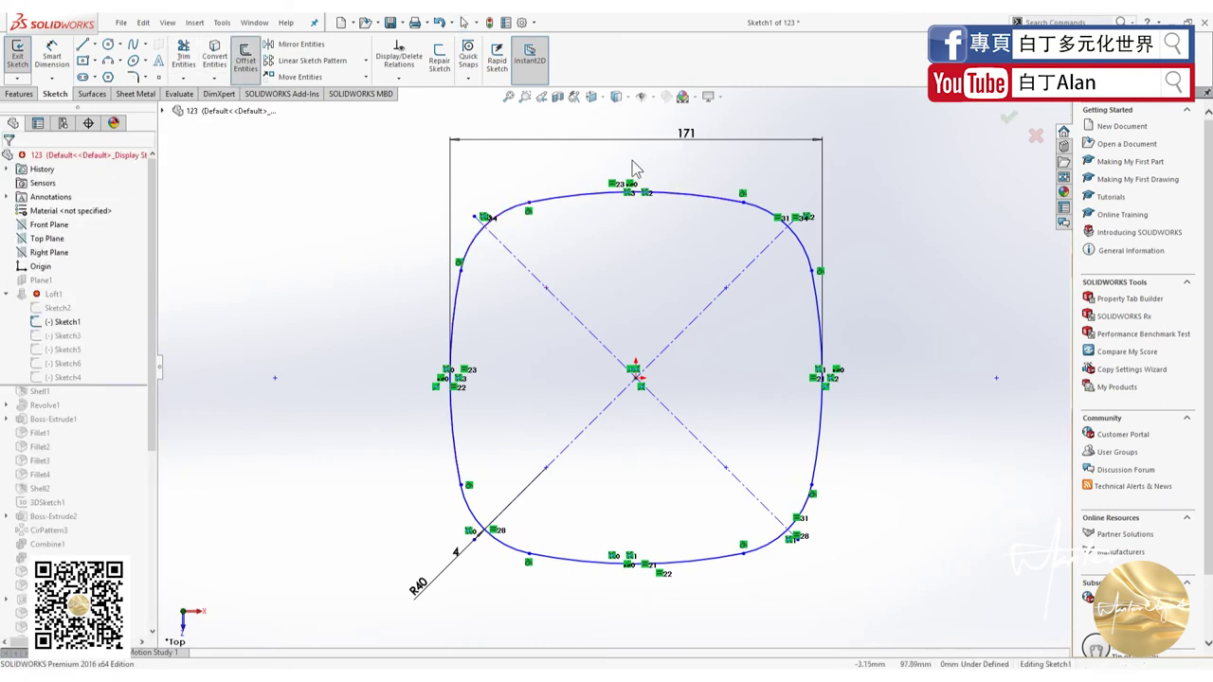
Change the 171 width dimension to 174, exit the sketch, and dismiss the guide-curve error.
left_click(685, 132)
double_click(687, 132)
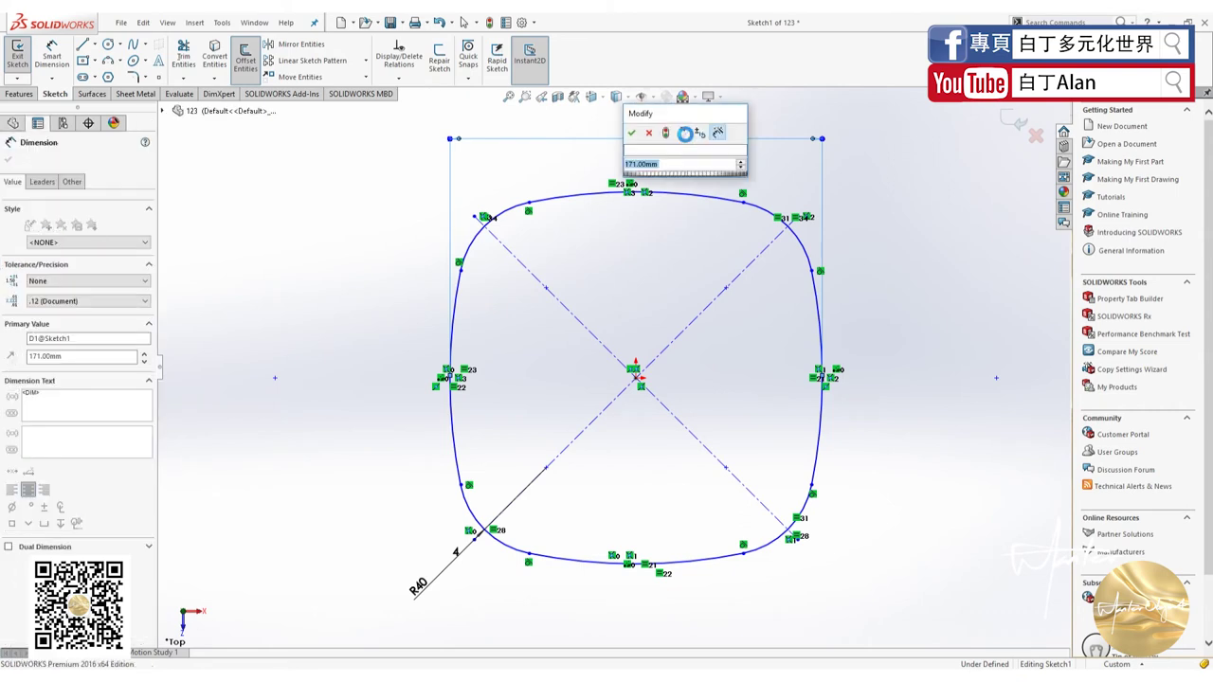
type("174")
left_click(648, 133)
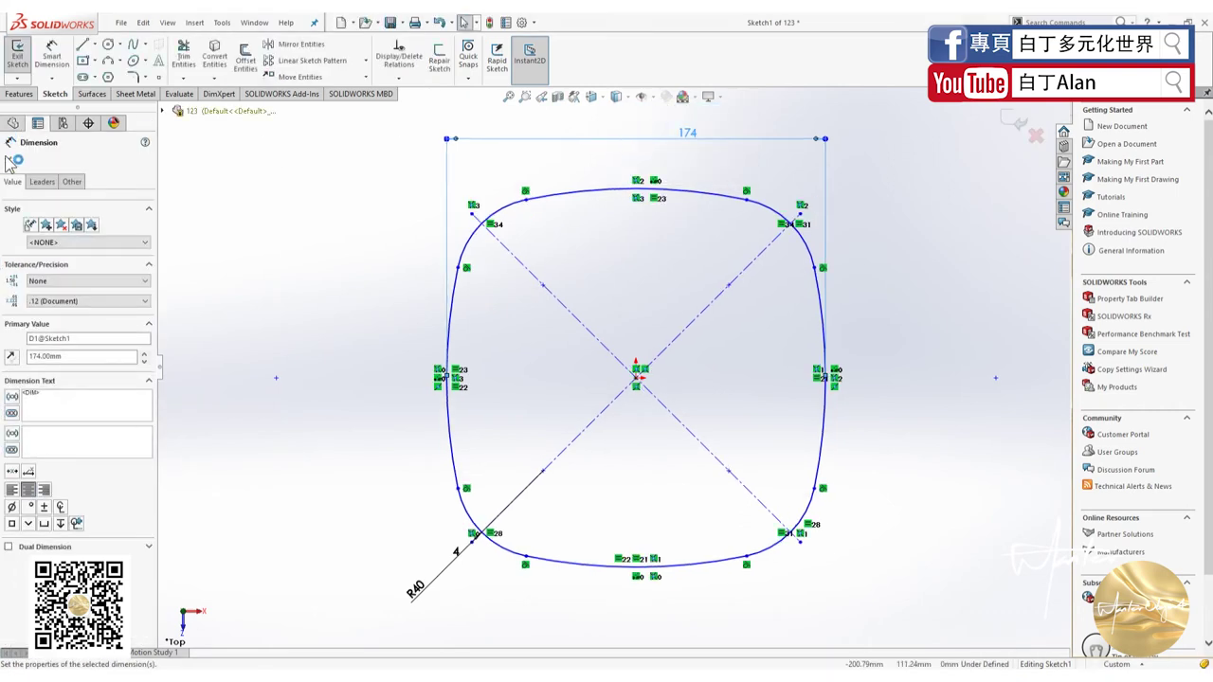
key("Escape")
left_click(1014, 125)
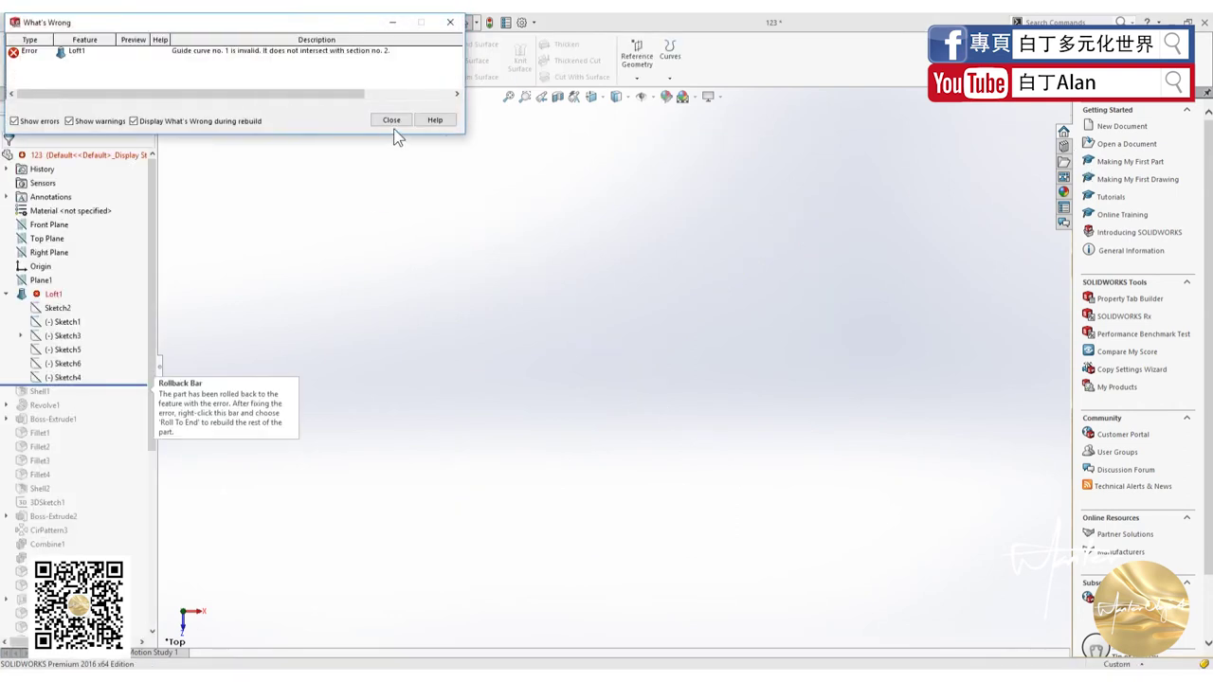
left_click(391, 121)
Edit Sketch3, Loft1's side guide curve over the kettle photo, and zoom to see it whole.
left_click(75, 336)
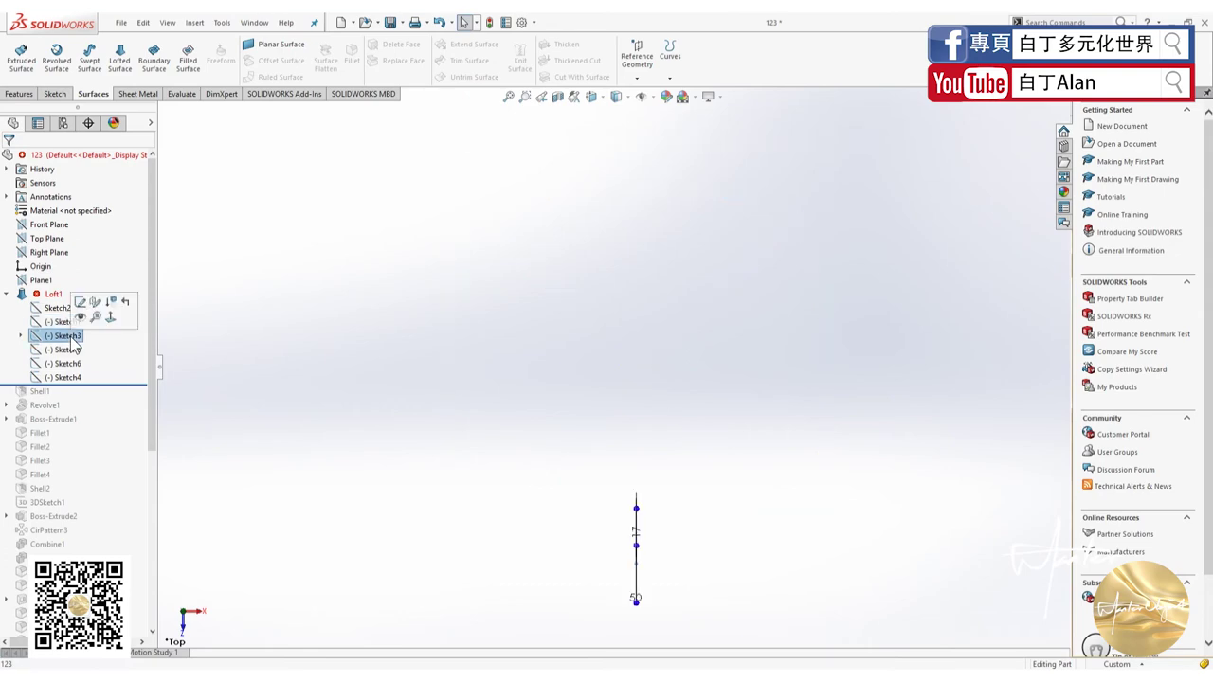
right_click(74, 343)
left_click(80, 303)
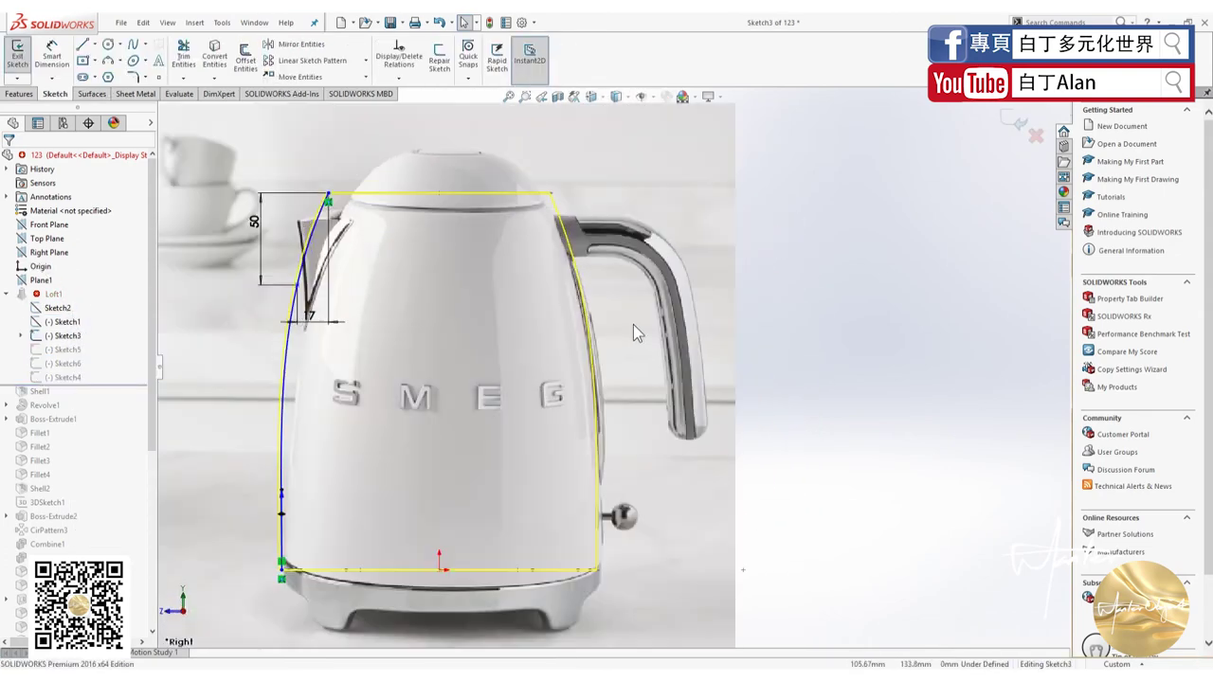
scroll(297, 565, "down", 2)
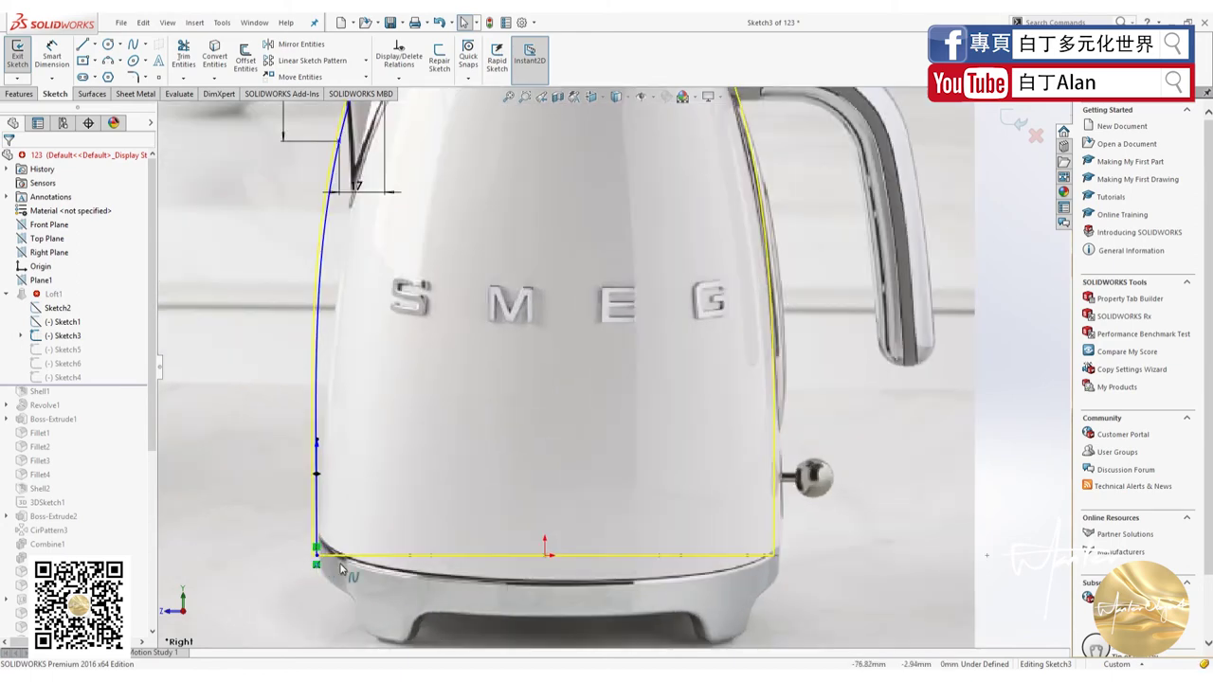
scroll(341, 567, "up", 2)
scroll(554, 220, "up", 1)
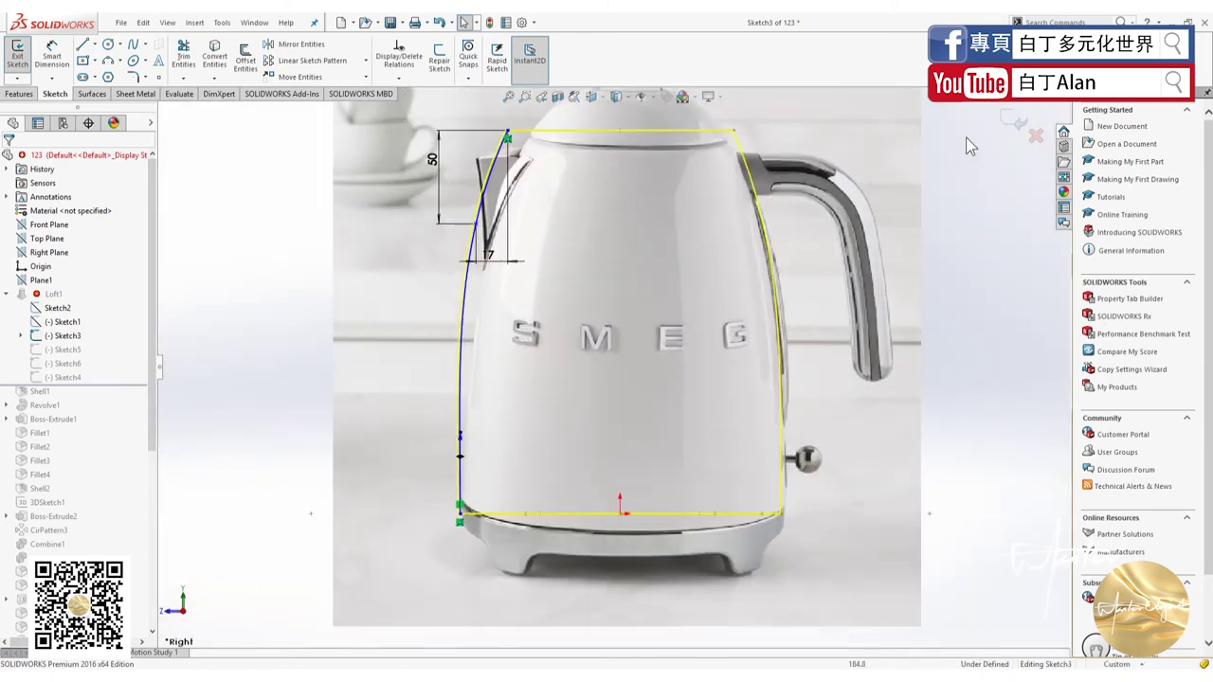
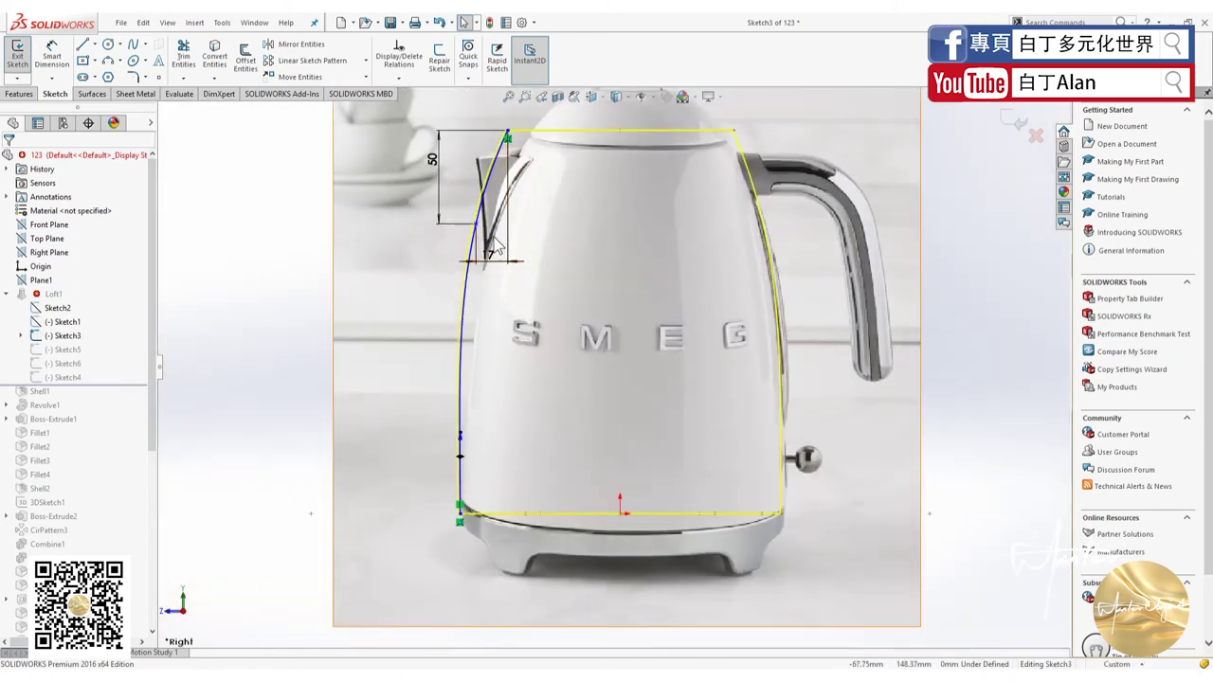
Drag the profile curve's bottom endpoint left, then undo the accidental move.
scroll(512, 420, "down", 1)
scroll(488, 576, "down", 1)
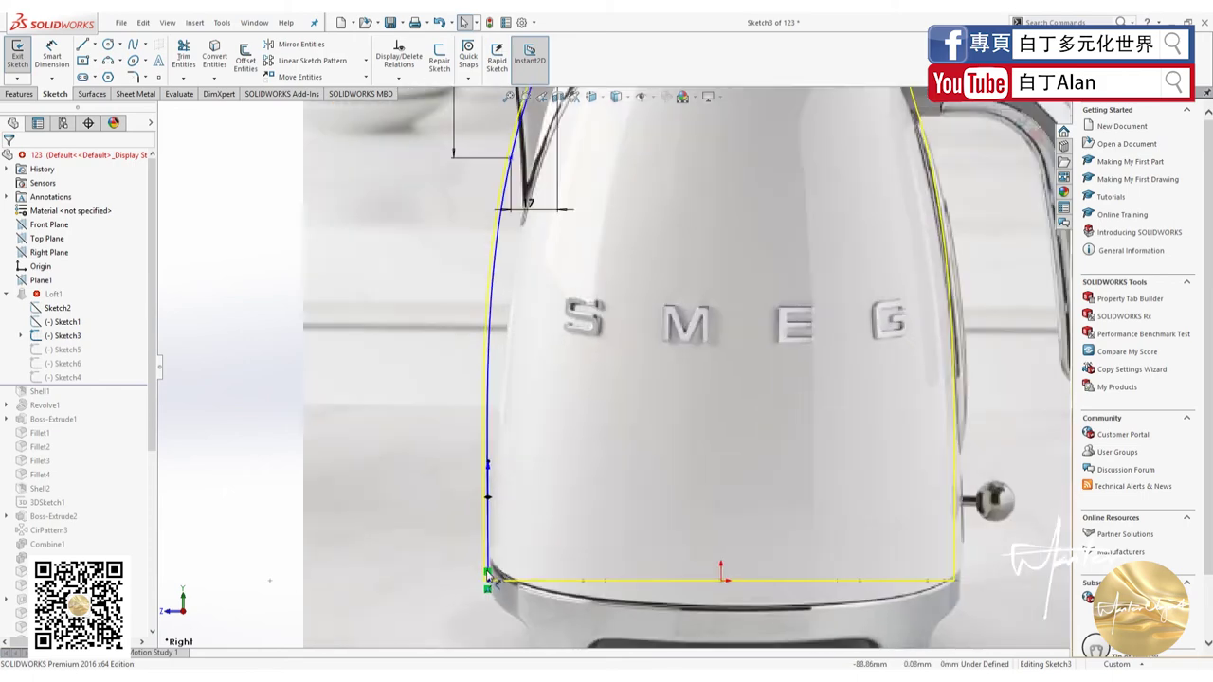
scroll(488, 575, "up", 1)
scroll(503, 549, "down", 2)
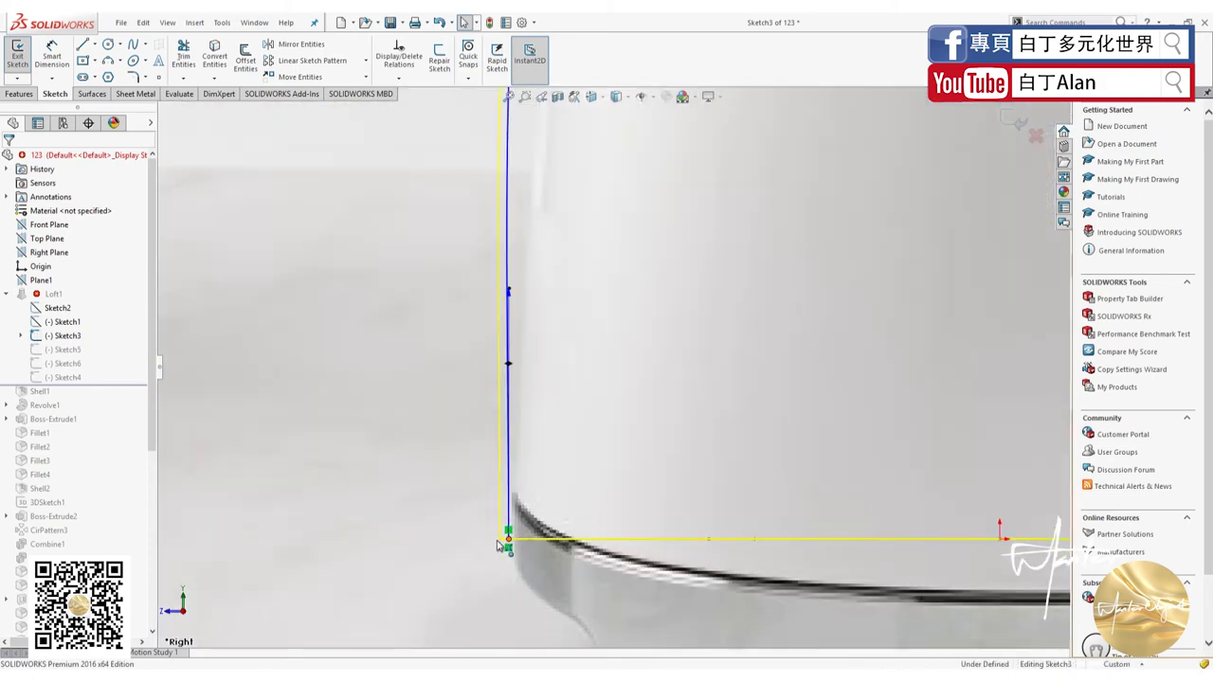
left_click(506, 539)
left_click_drag(506, 539, 424, 537)
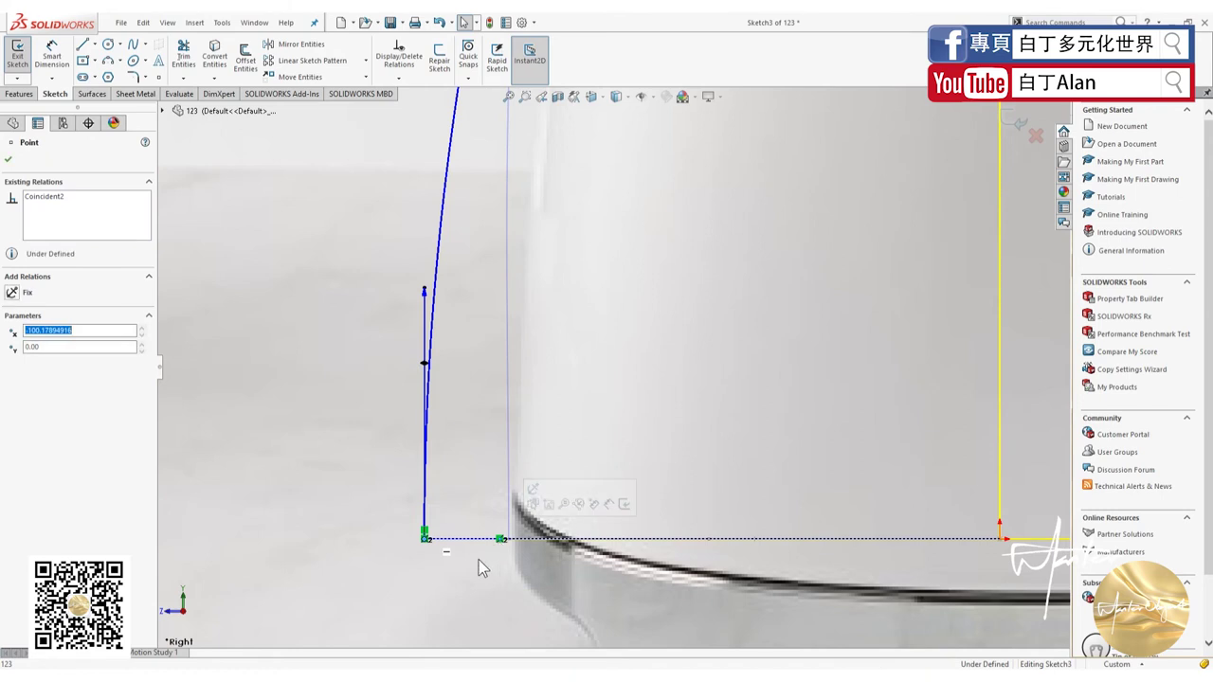
key("ctrl+z")
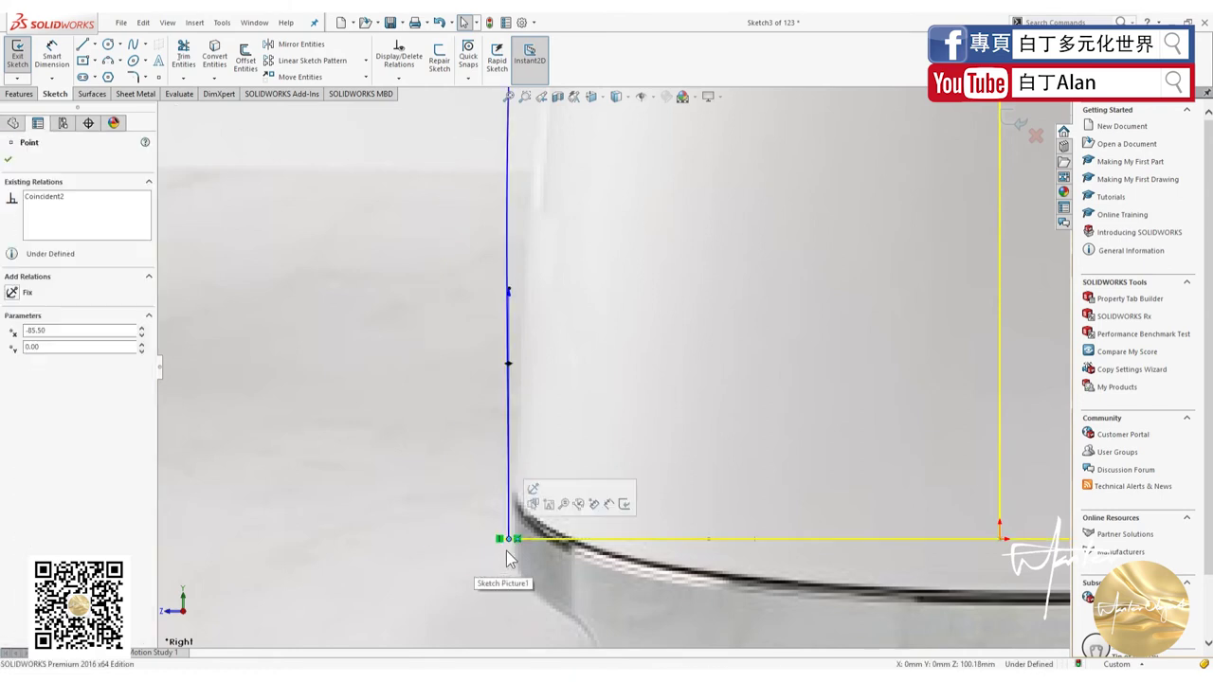
Check the corner point at the kettle base, then clear the selection.
scroll(508, 558, "down", 1)
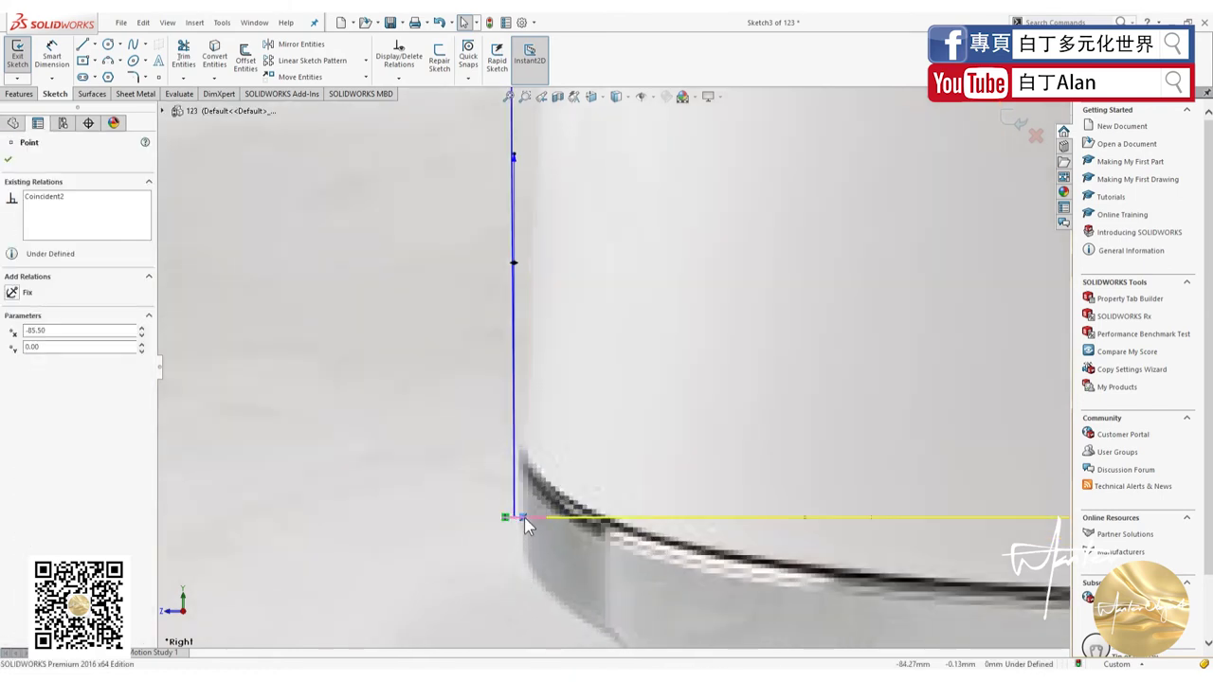
left_click(516, 519)
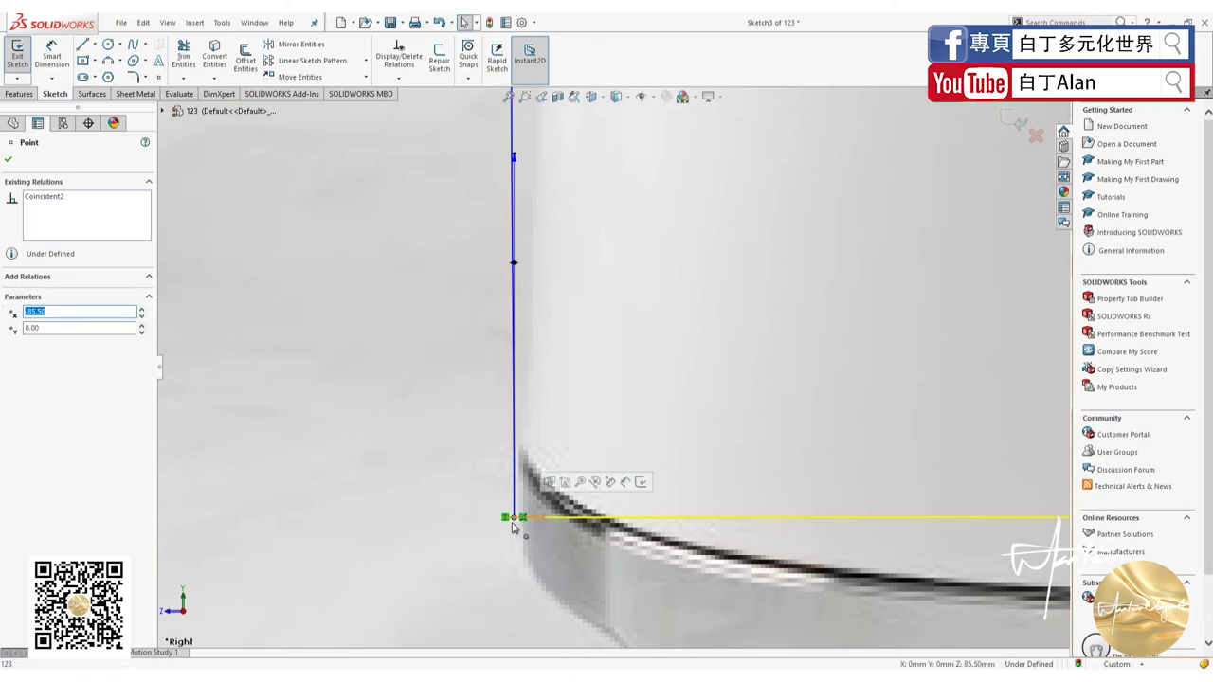
left_click(537, 517, "ctrl")
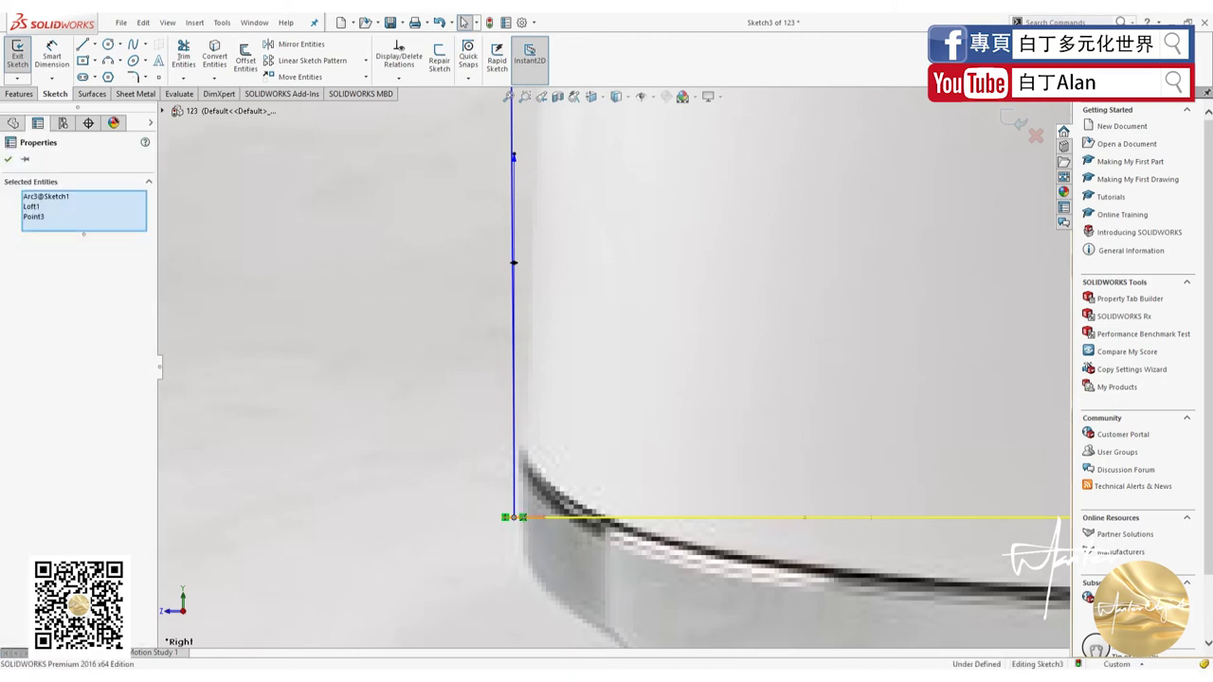
left_click(331, 409)
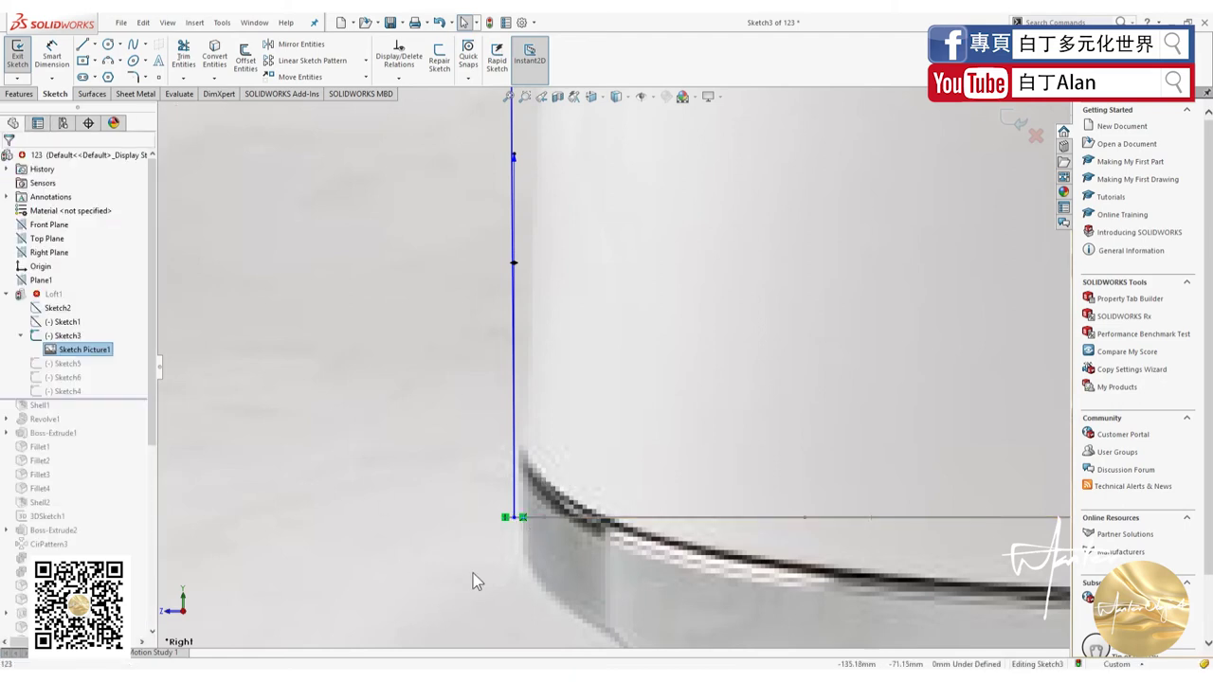
Select the curve's top endpoint to view its position at Y 205.00.
scroll(492, 512, "up", 5)
scroll(624, 215, "down", 5)
scroll(621, 279, "down", 3)
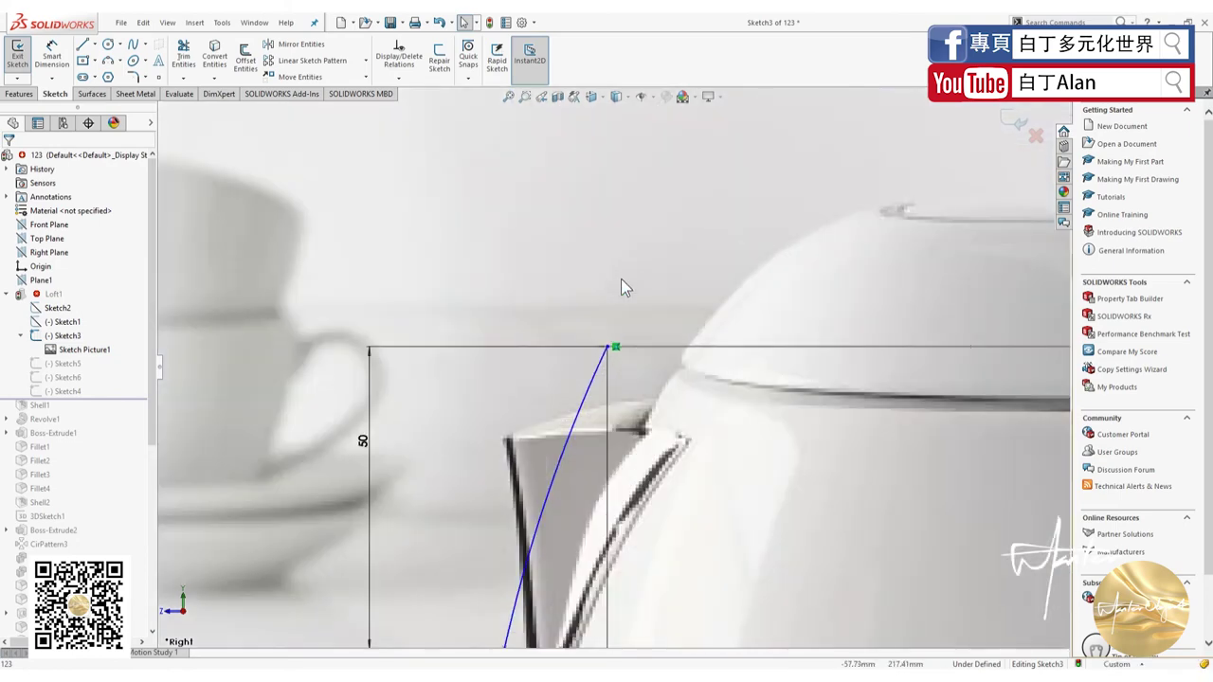
scroll(621, 285, "down", 1)
left_click(601, 368)
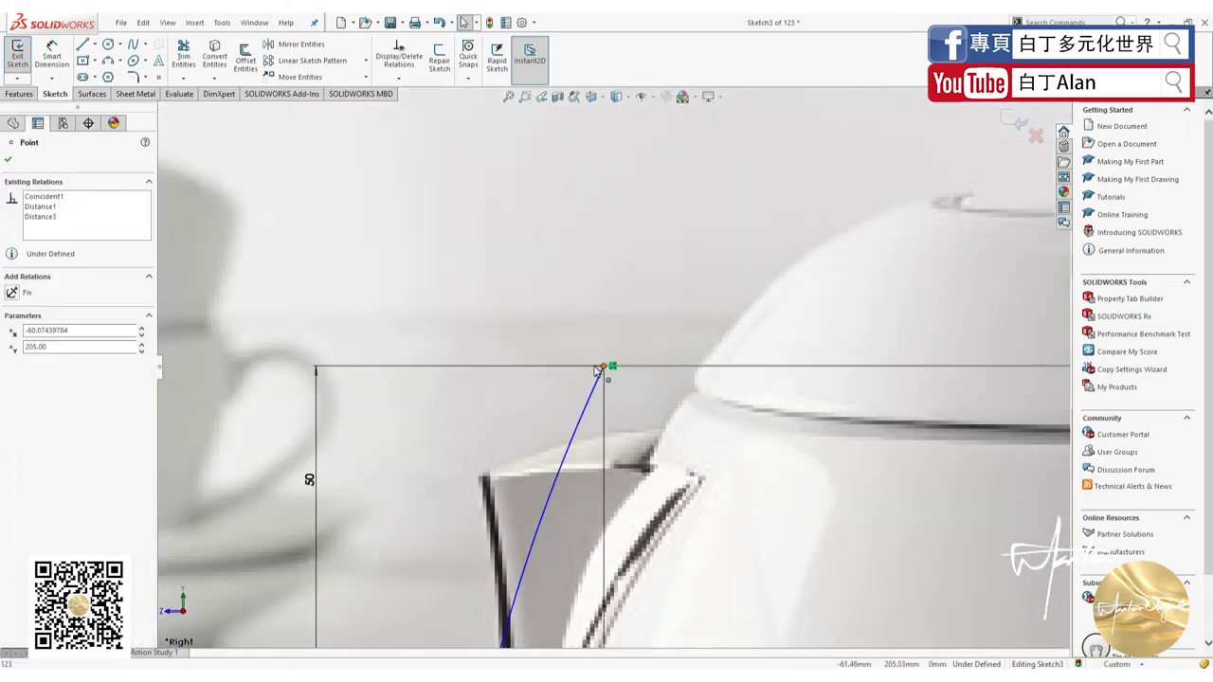
left_click(602, 368)
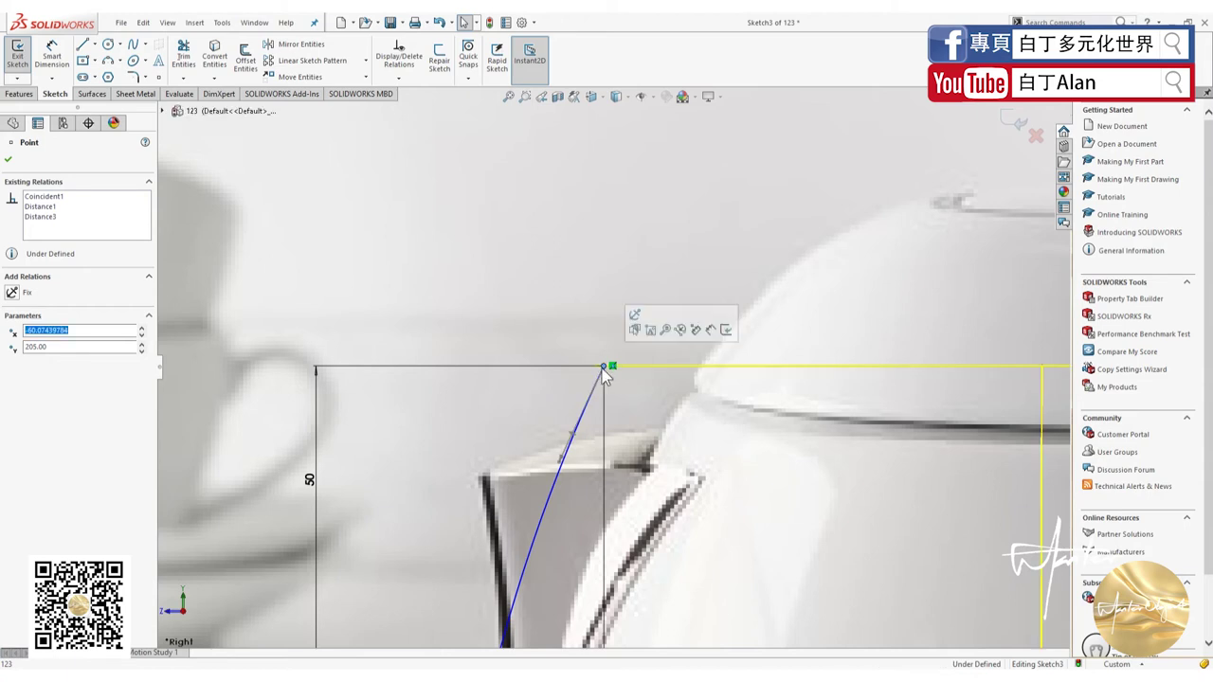
key("Escape")
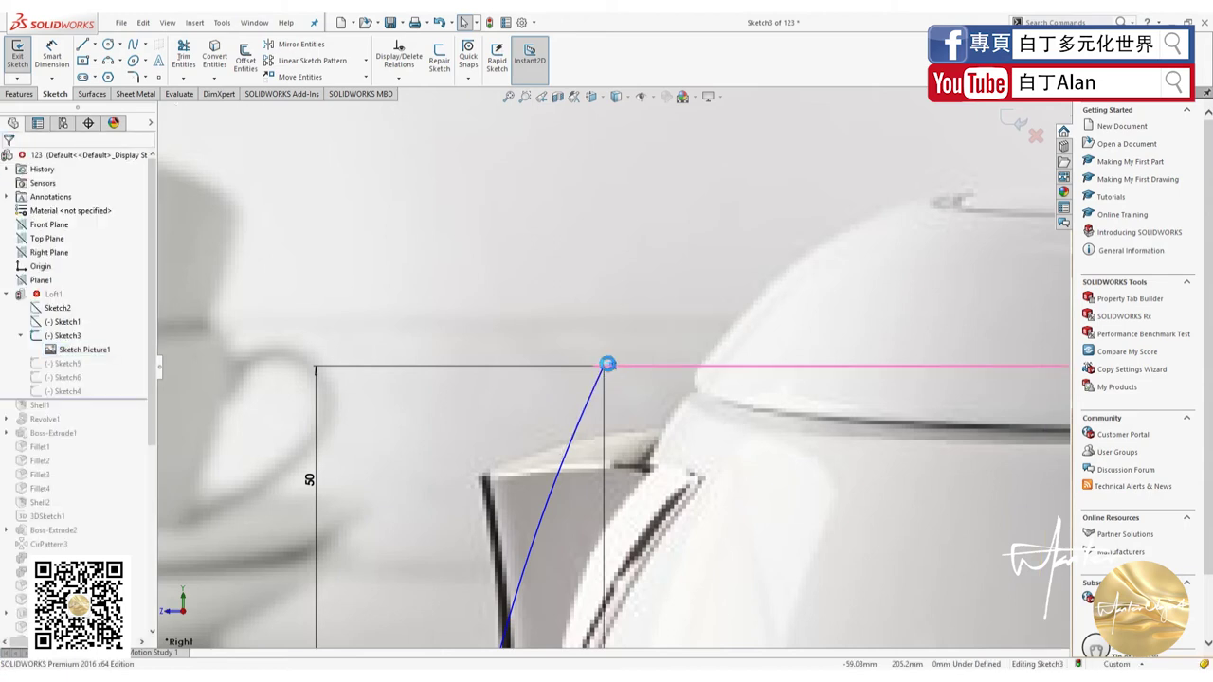
left_click(600, 370)
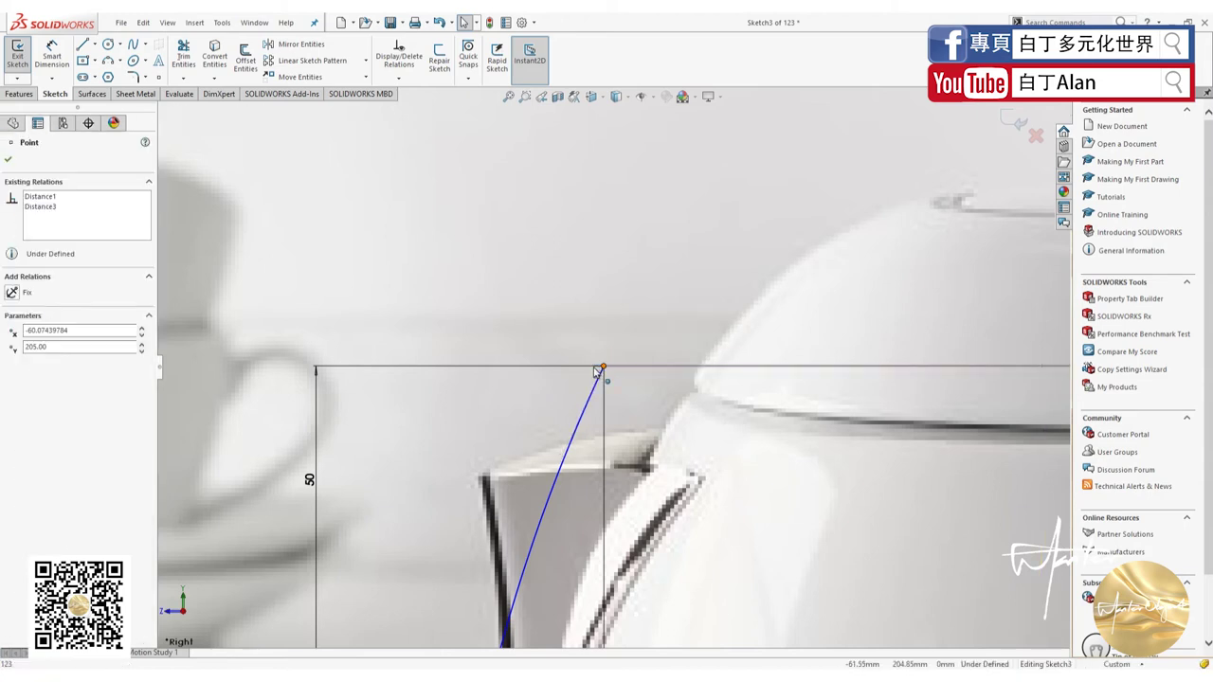
scroll(599, 369, "up", 3)
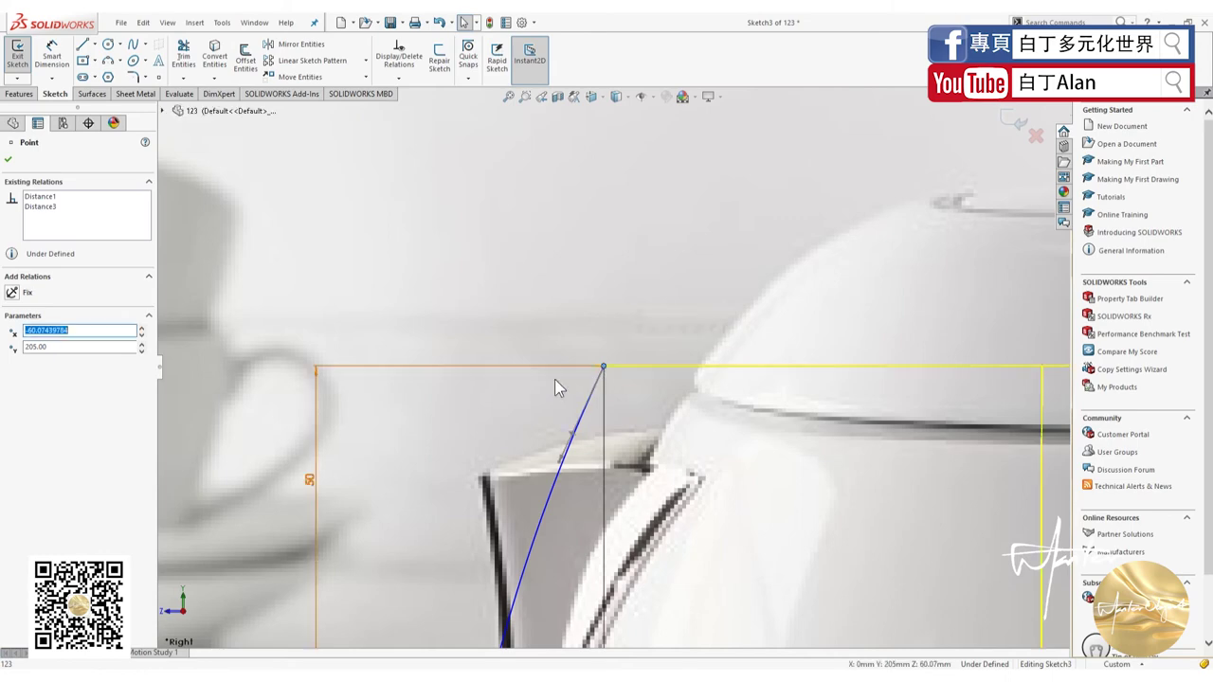
scroll(554, 379, "up", 5)
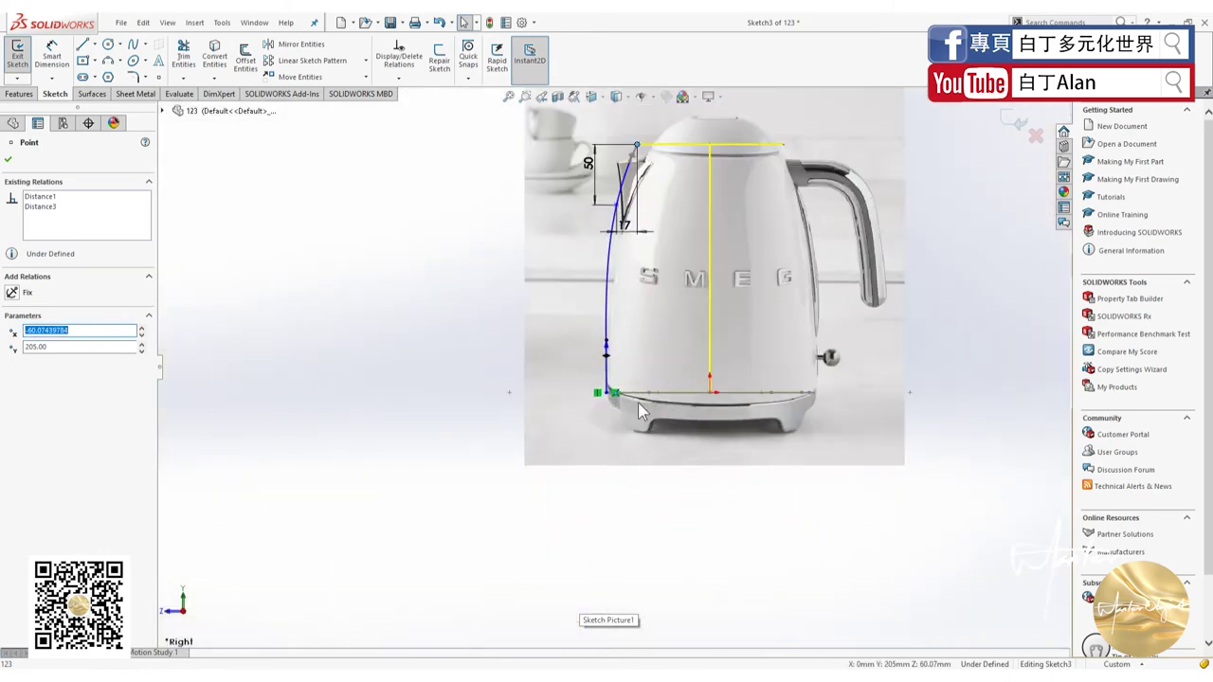
scroll(638, 402, "down", 2)
scroll(610, 408, "down", 2)
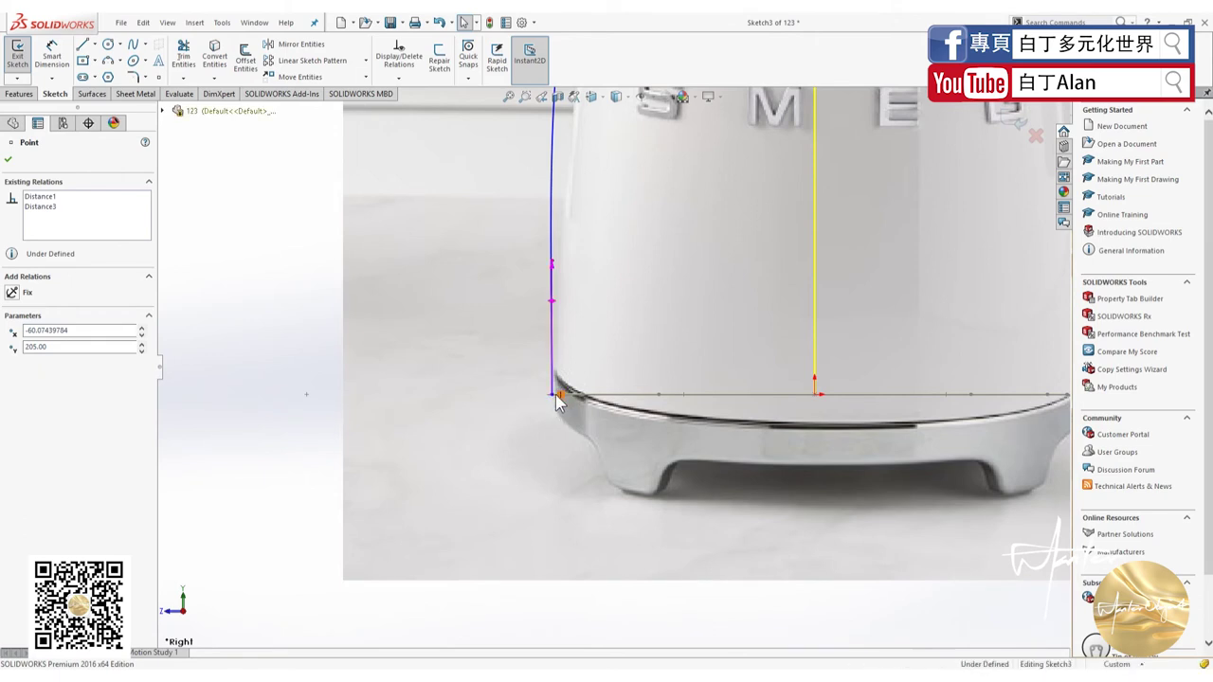
Drag the curve's bottom endpoint back and forth toward the base corner, undoing one reshape.
left_click(553, 396)
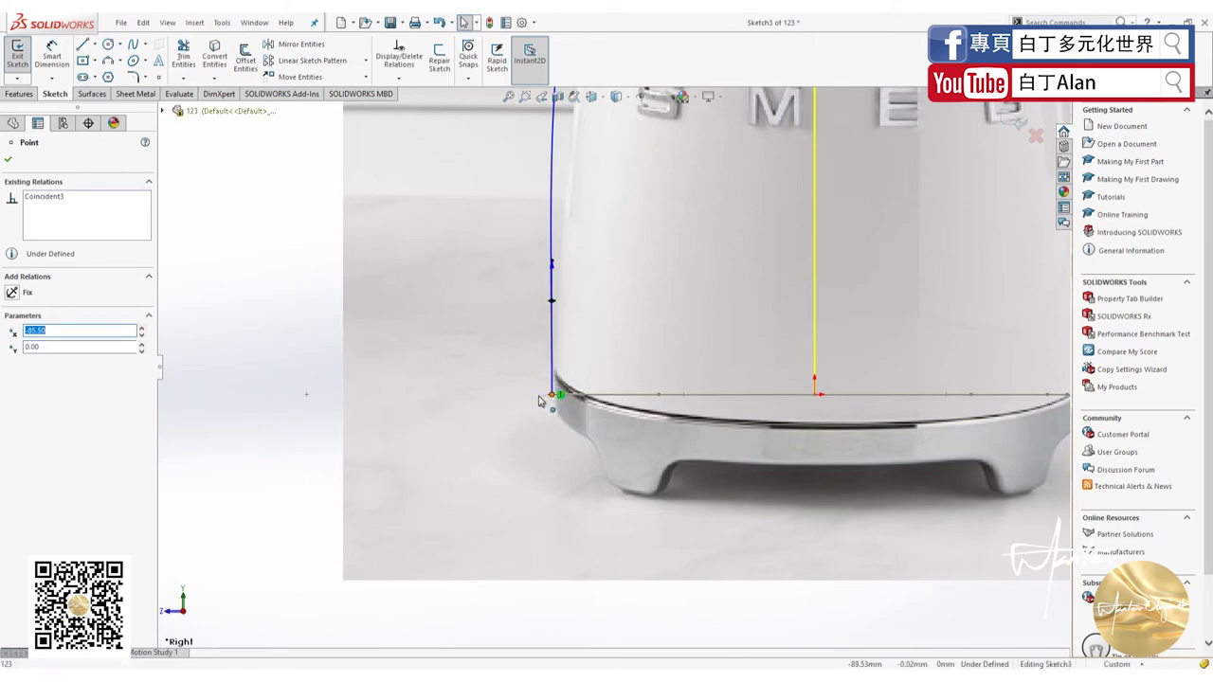
mouse_move(540, 398)
left_mouse_down()
mouse_move(428, 397)
mouse_move(502, 404)
left_mouse_up()
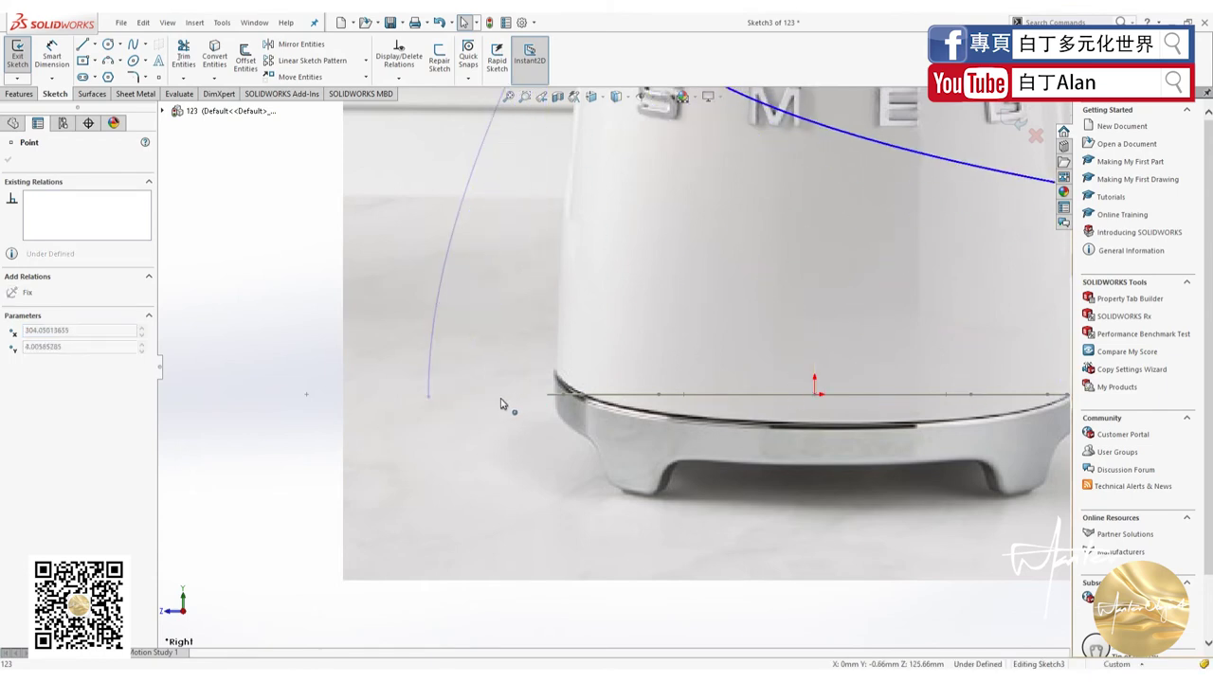
left_click_drag(502, 404, 542, 414)
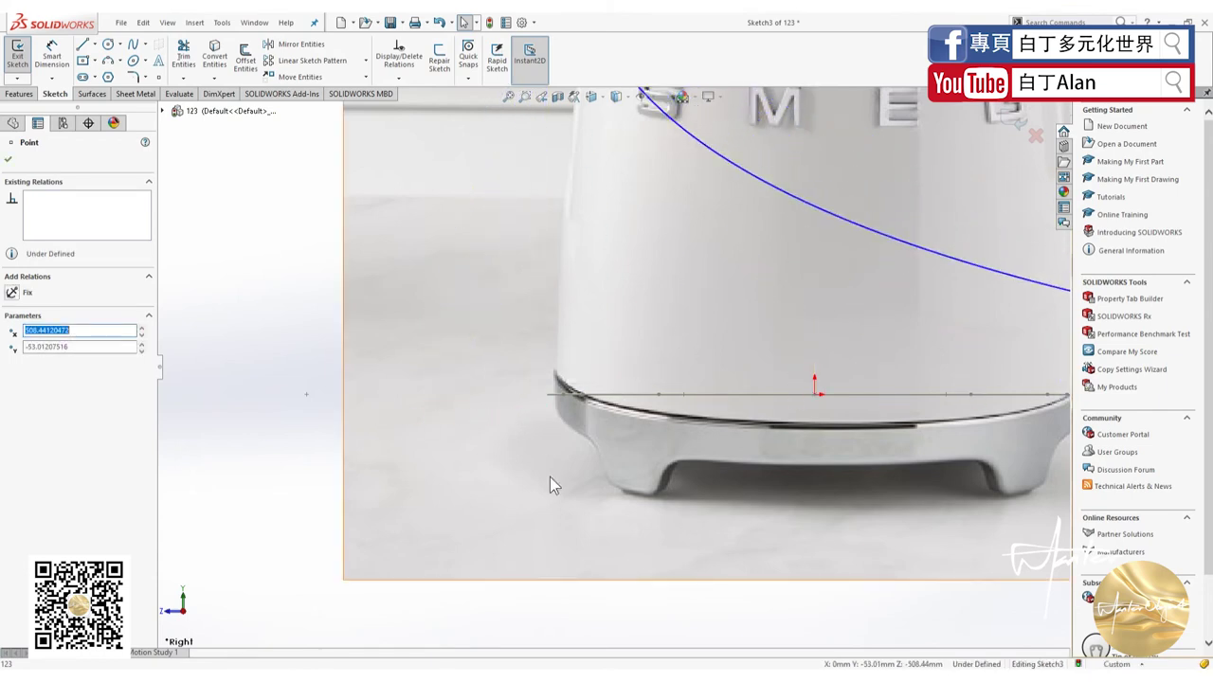
key("ctrl+z")
left_click(440, 394)
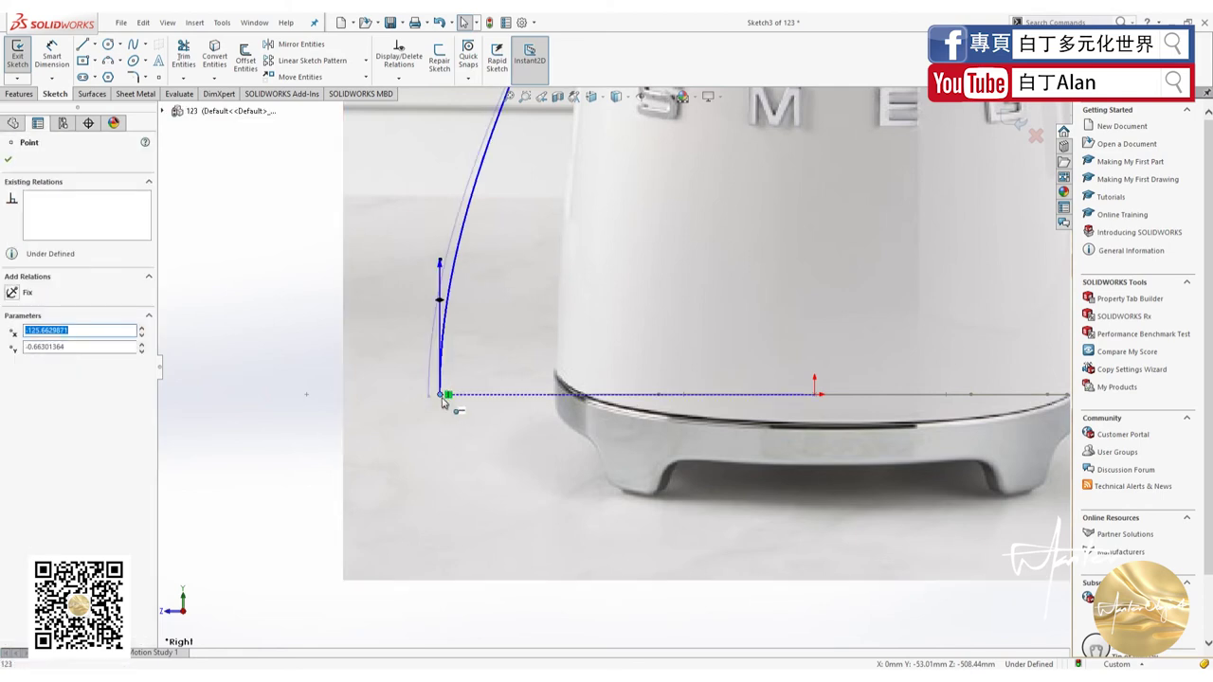
left_click_drag(441, 396, 571, 396)
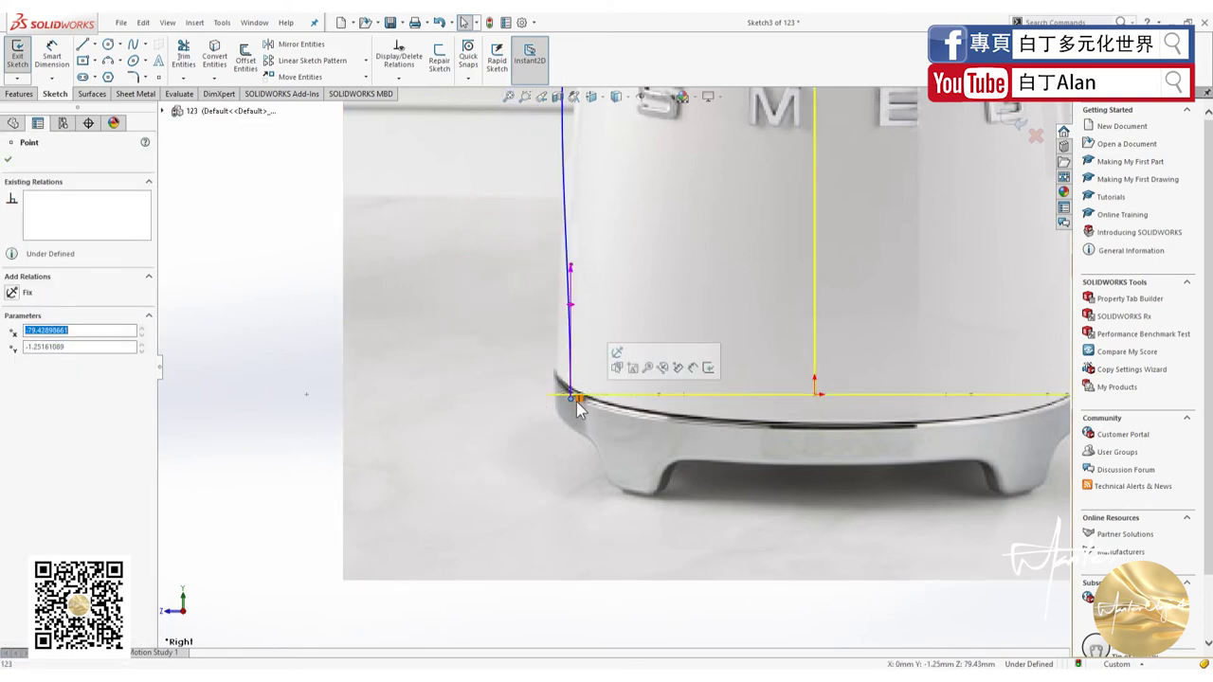
left_click_drag(569, 396, 489, 387)
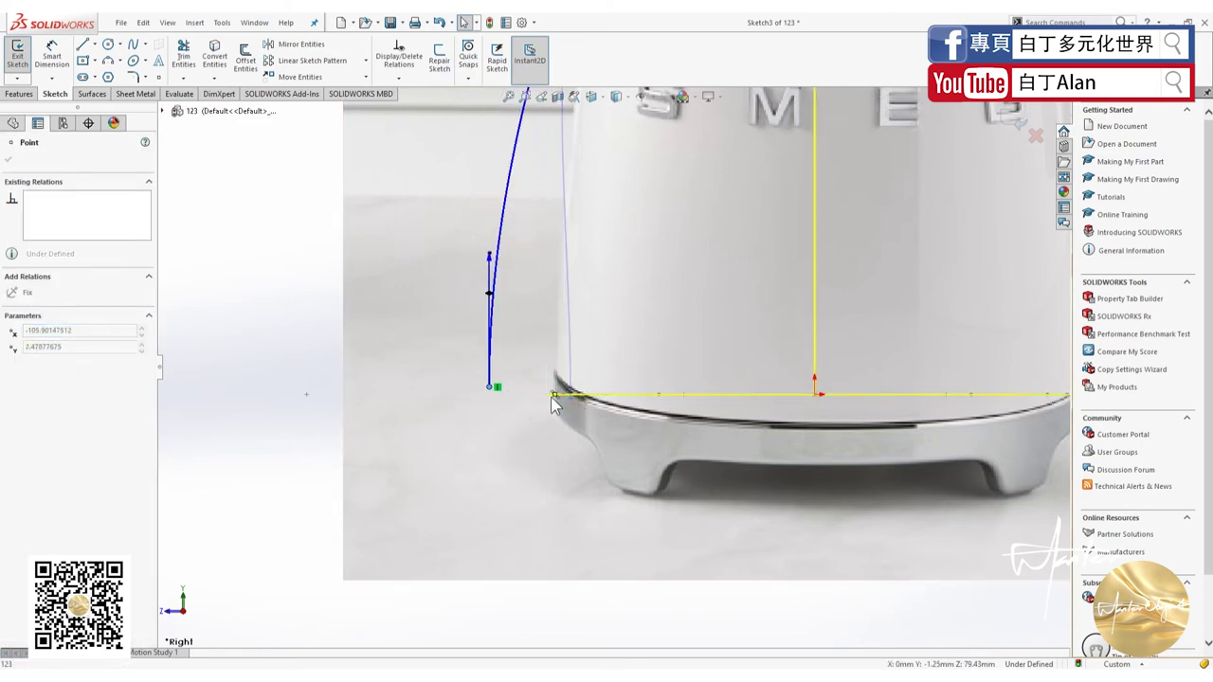
key("Escape")
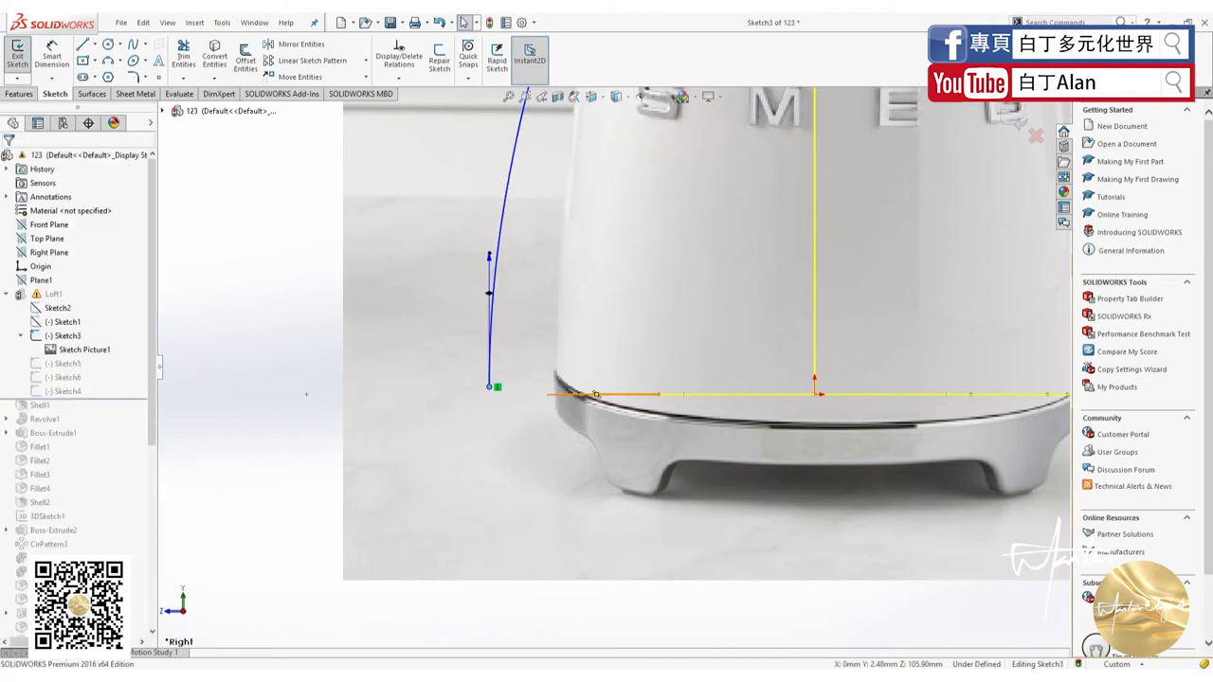
Attach the curve's bottom endpoint onto the base edge arc with a relation.
left_click(596, 394, "ctrl")
left_click(367, 289)
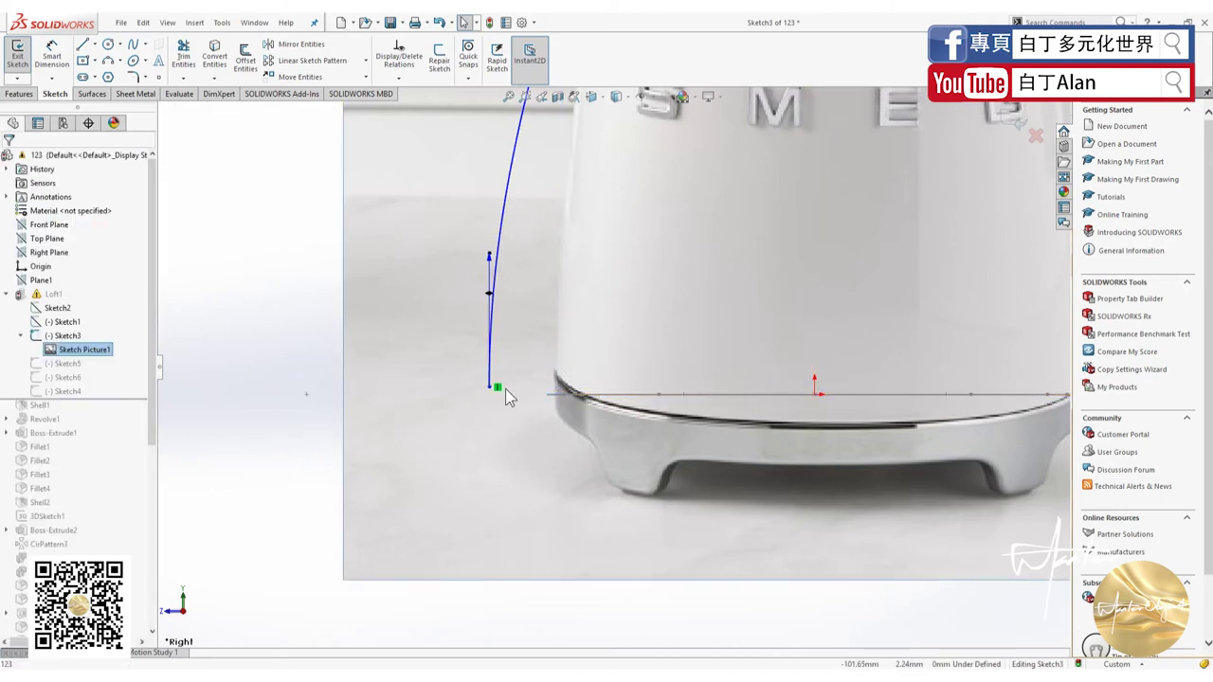
left_click(489, 370, "ctrl")
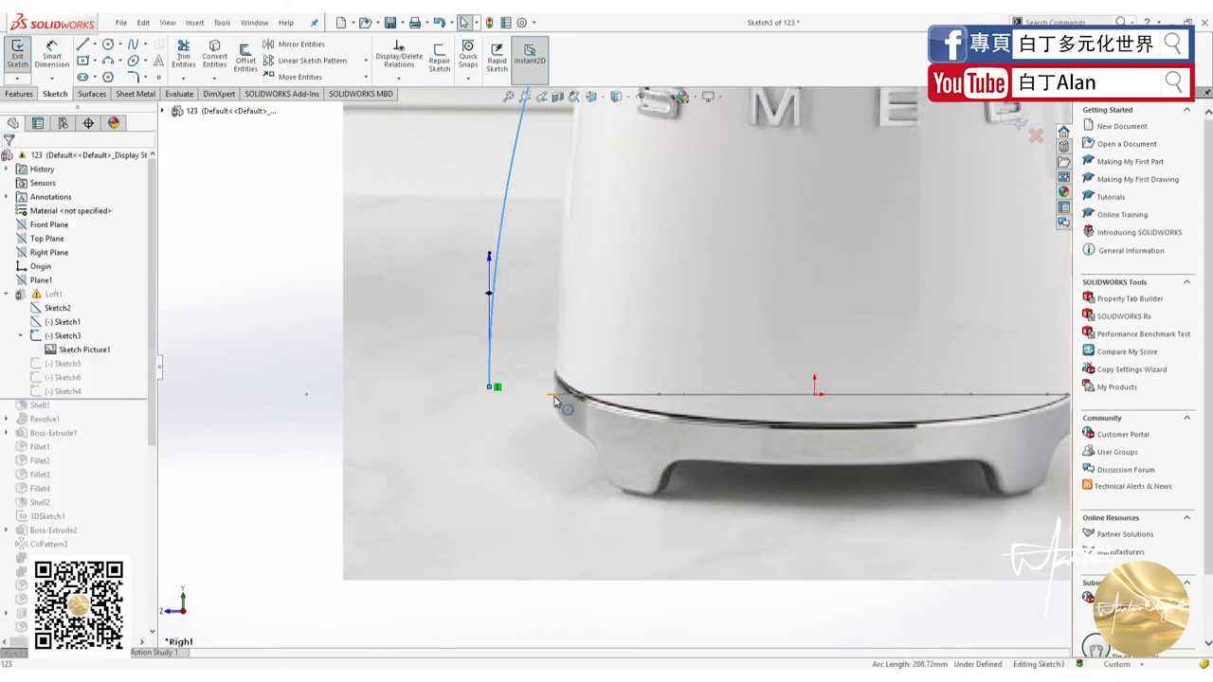
left_click(331, 375)
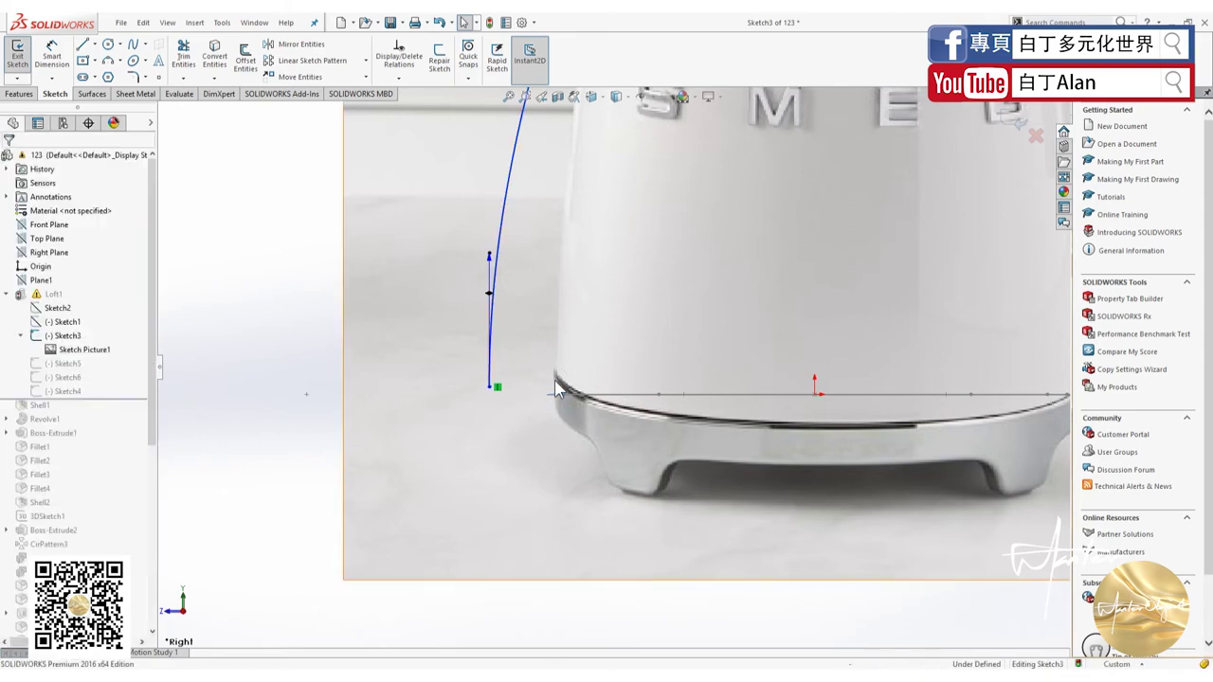
left_click(552, 397)
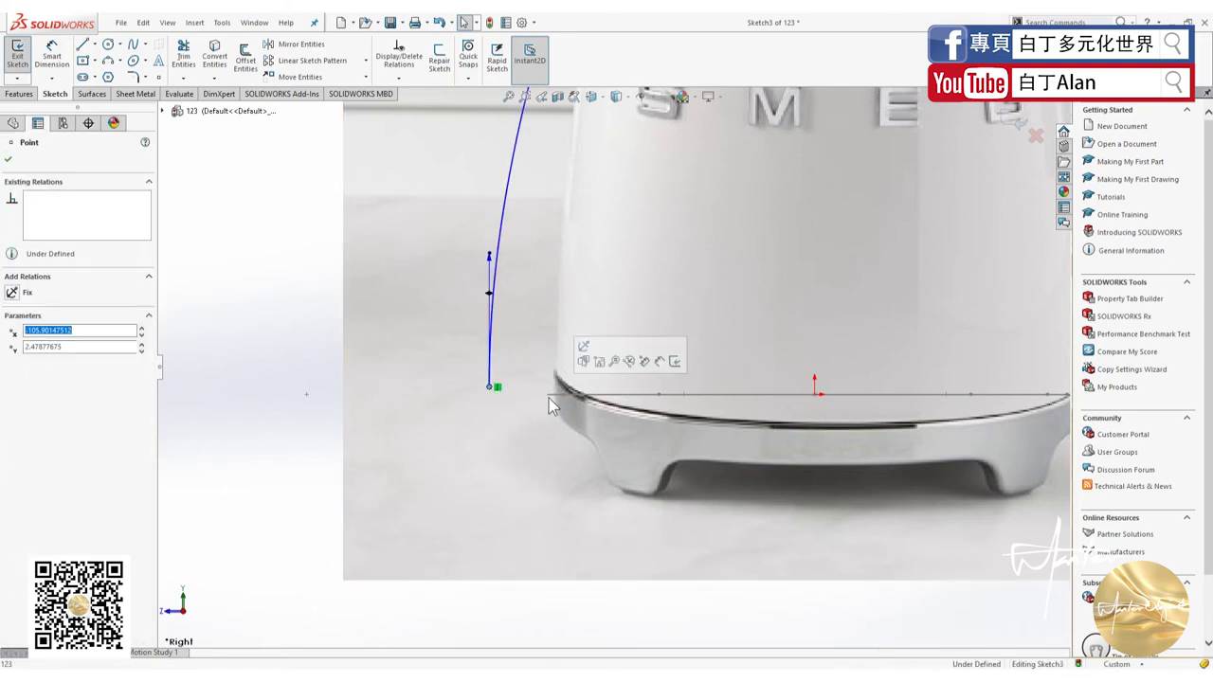
left_click(566, 395, "ctrl")
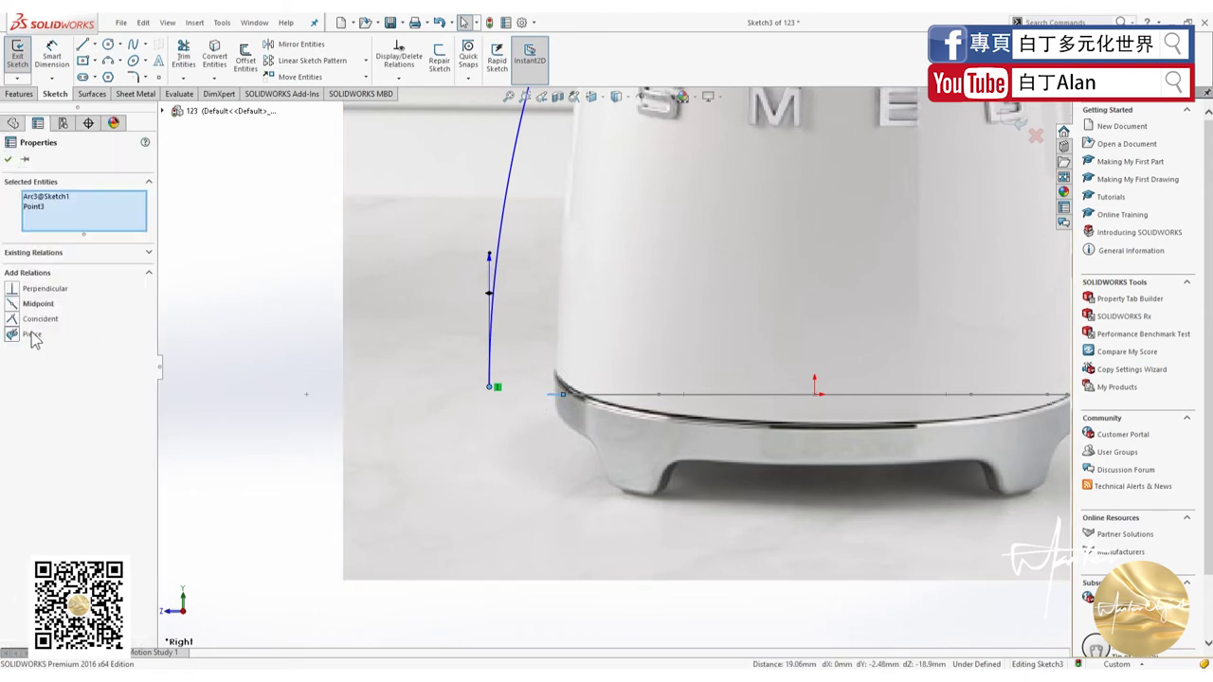
left_click(19, 336)
Make the spout curve's top point pierce Arc1@Sketch2, then exit the sketch.
scroll(464, 469, "up", 3)
scroll(635, 138, "down", 1)
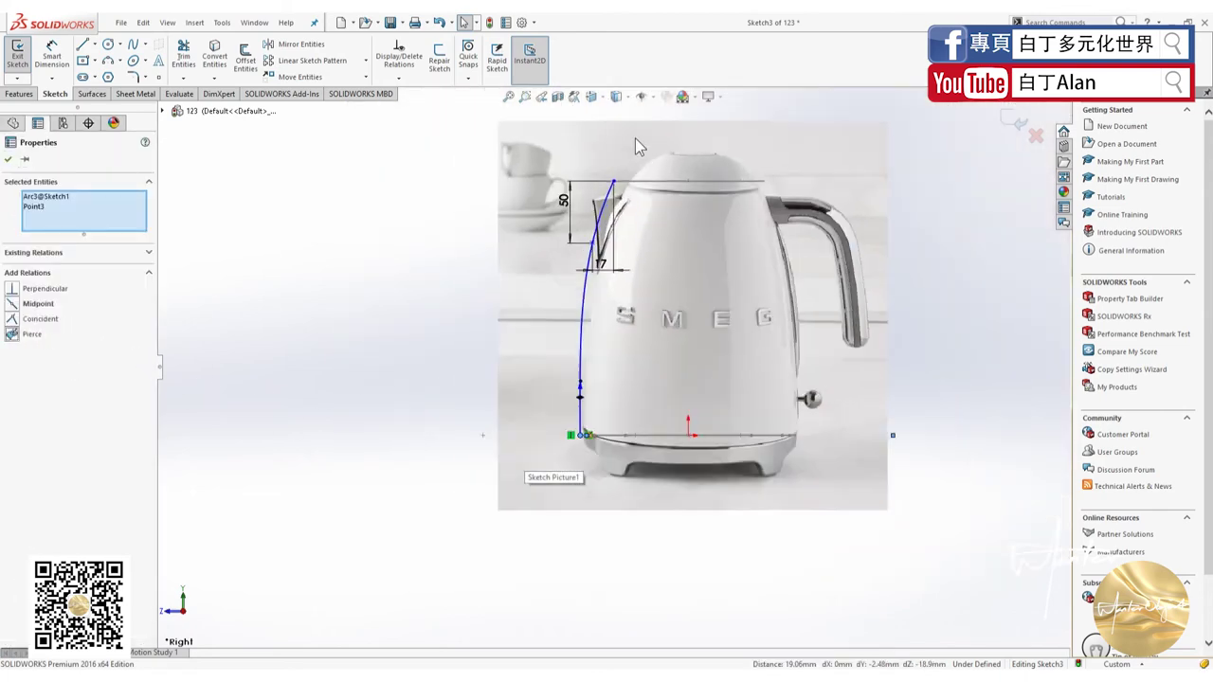
scroll(609, 249, "down", 4)
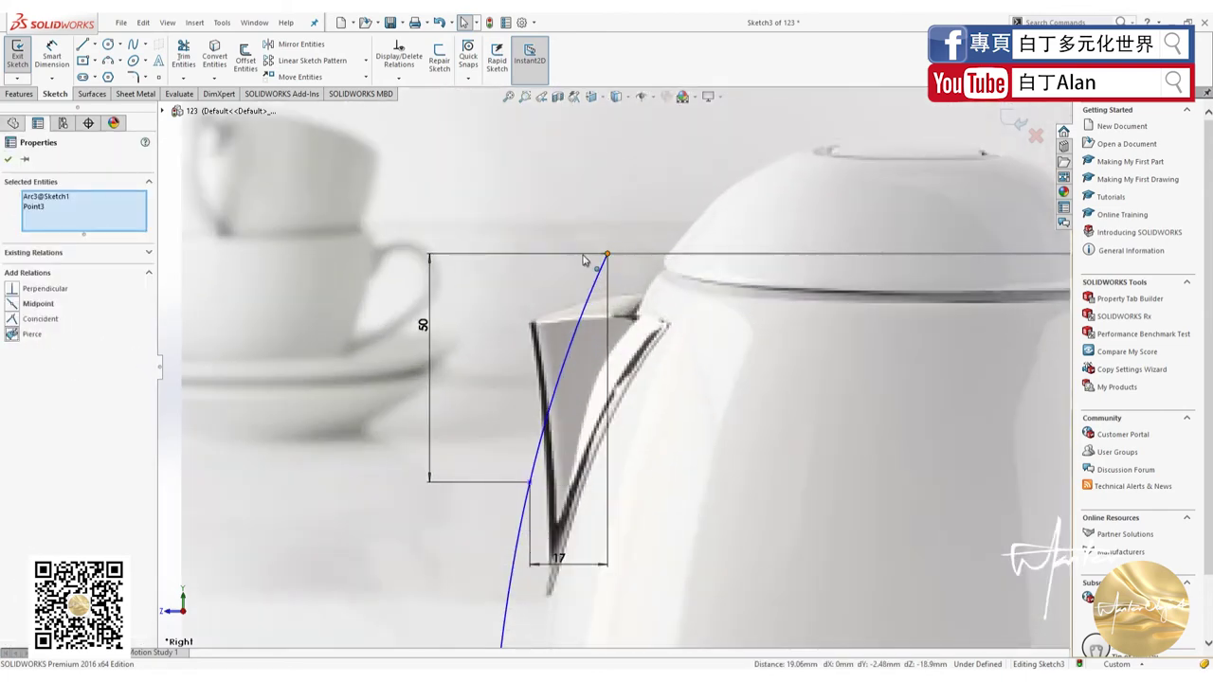
left_click(582, 255)
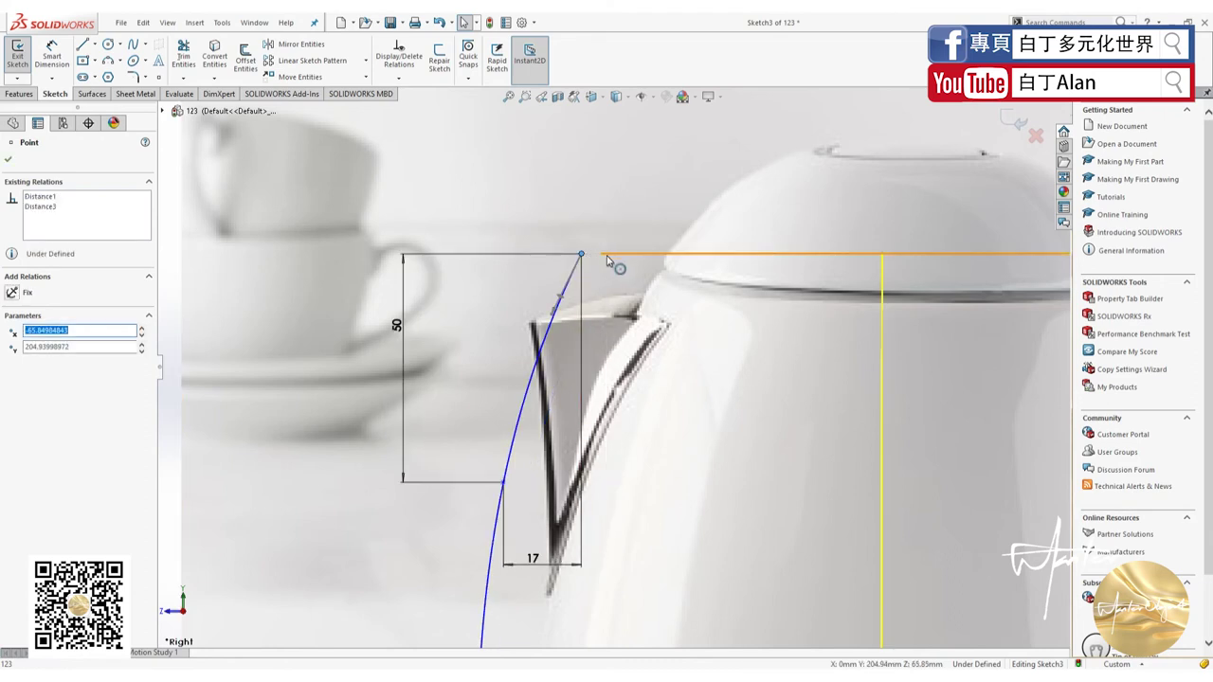
key("Escape")
left_click(580, 255)
left_click(625, 253, "ctrl")
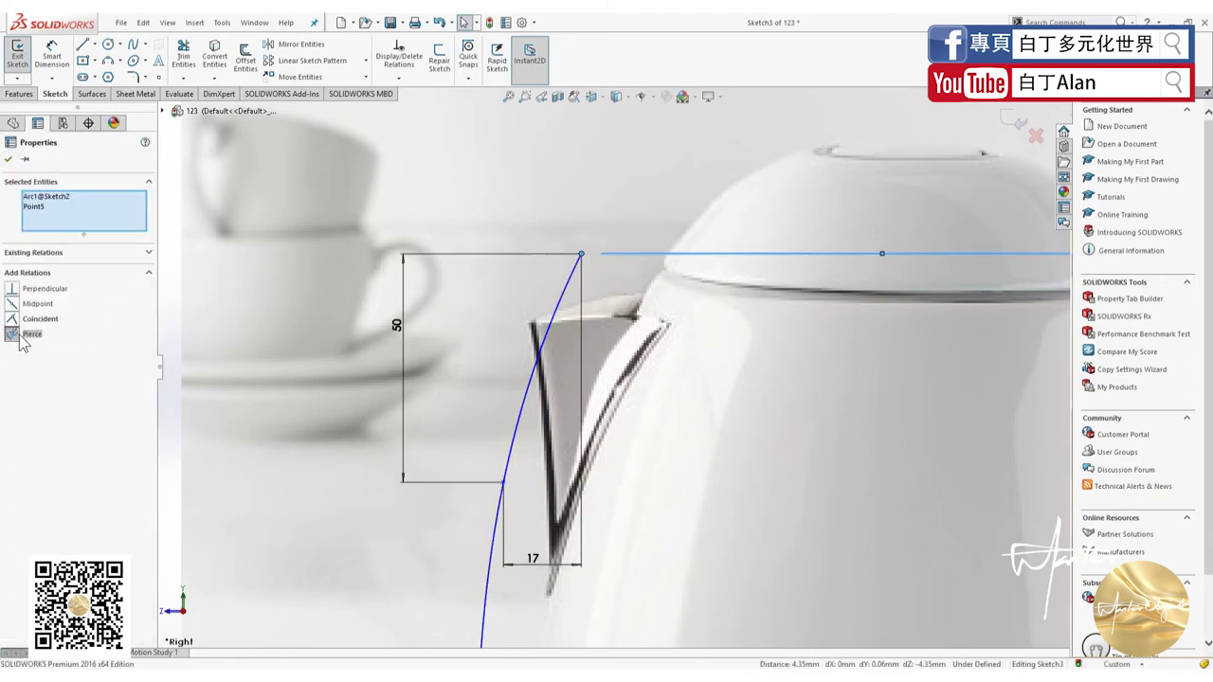
left_click(29, 333)
key("Escape")
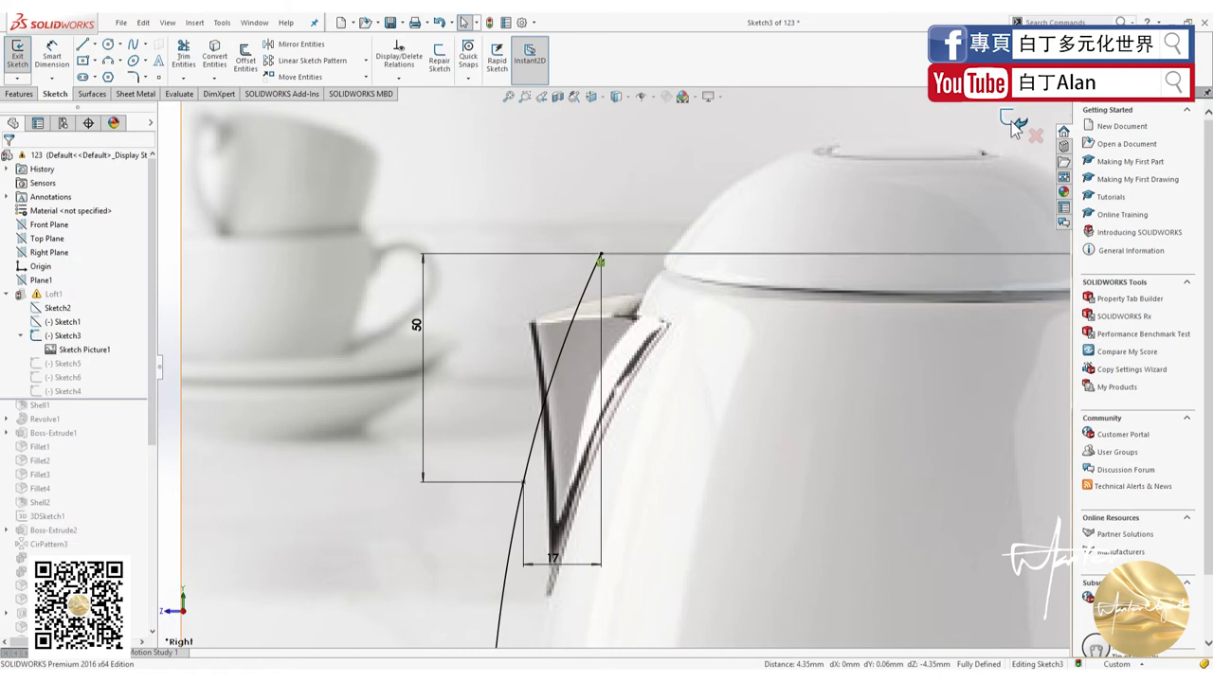
left_click(1015, 124)
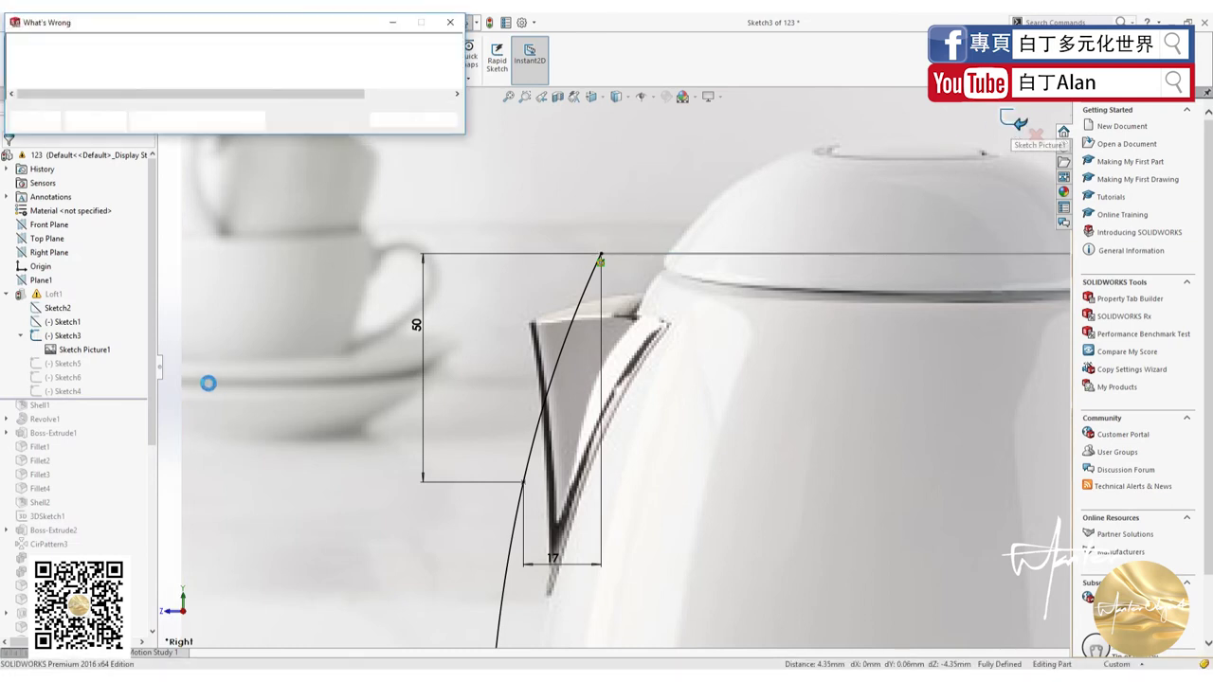
Close the What's Wrong report and open Sketch5 for editing.
left_click(392, 119)
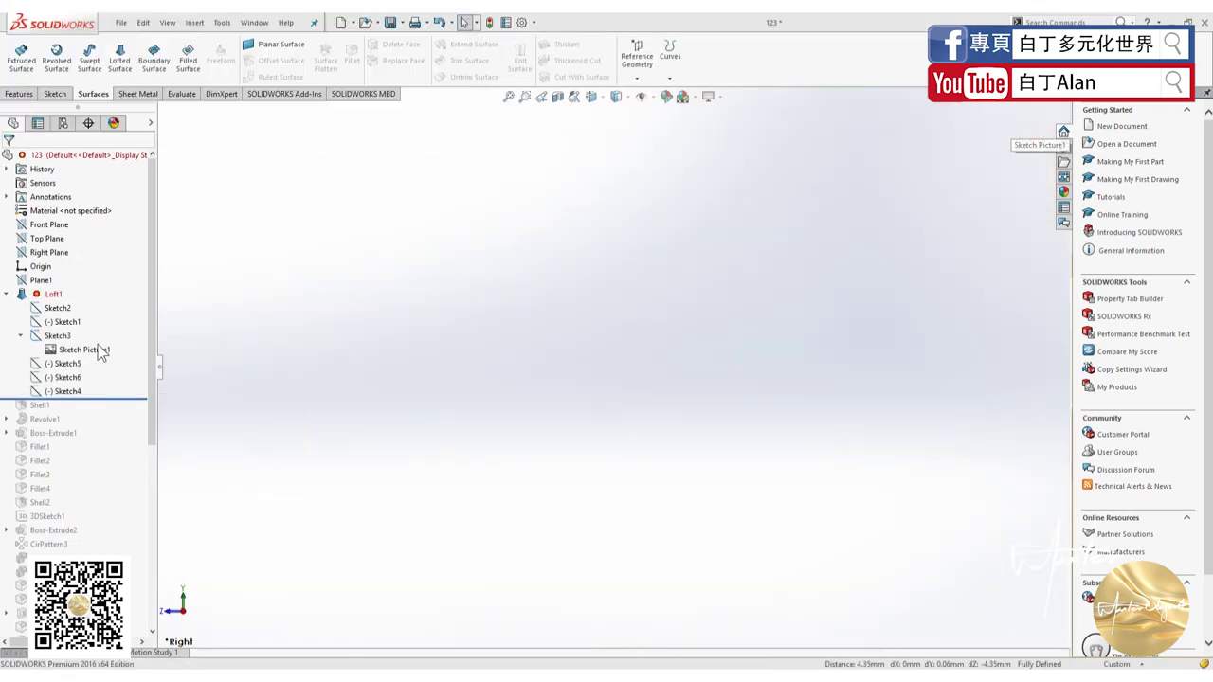
left_click(65, 364)
right_click(68, 364)
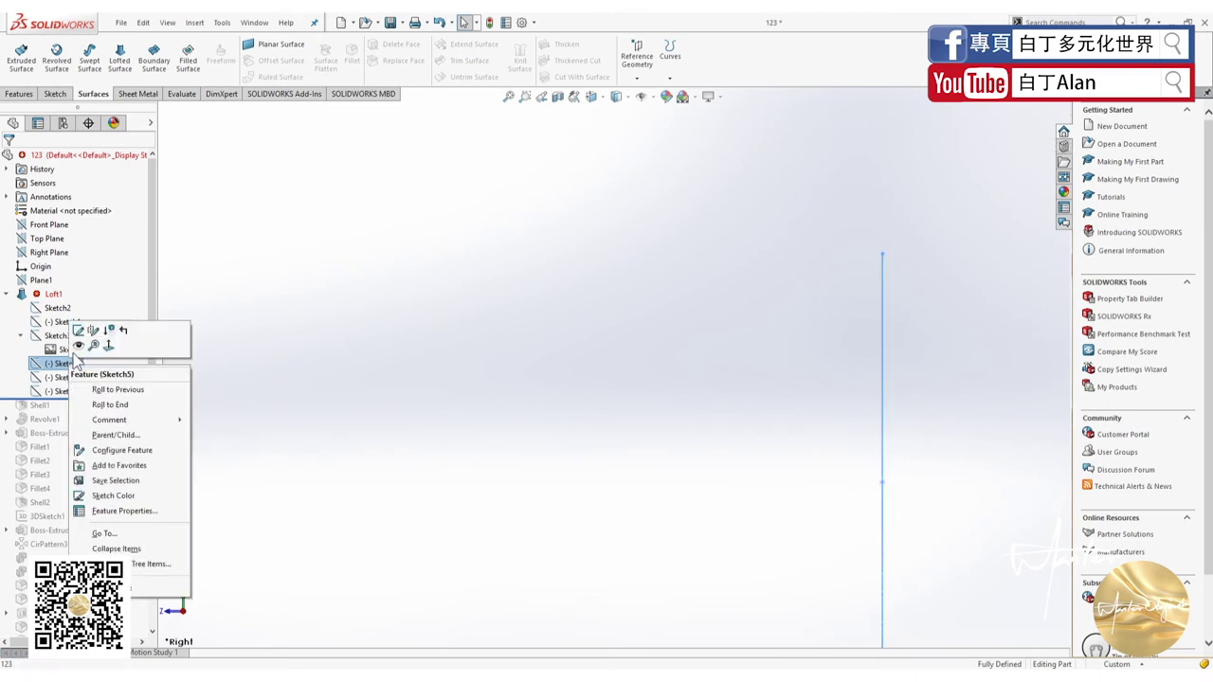
left_click(78, 329)
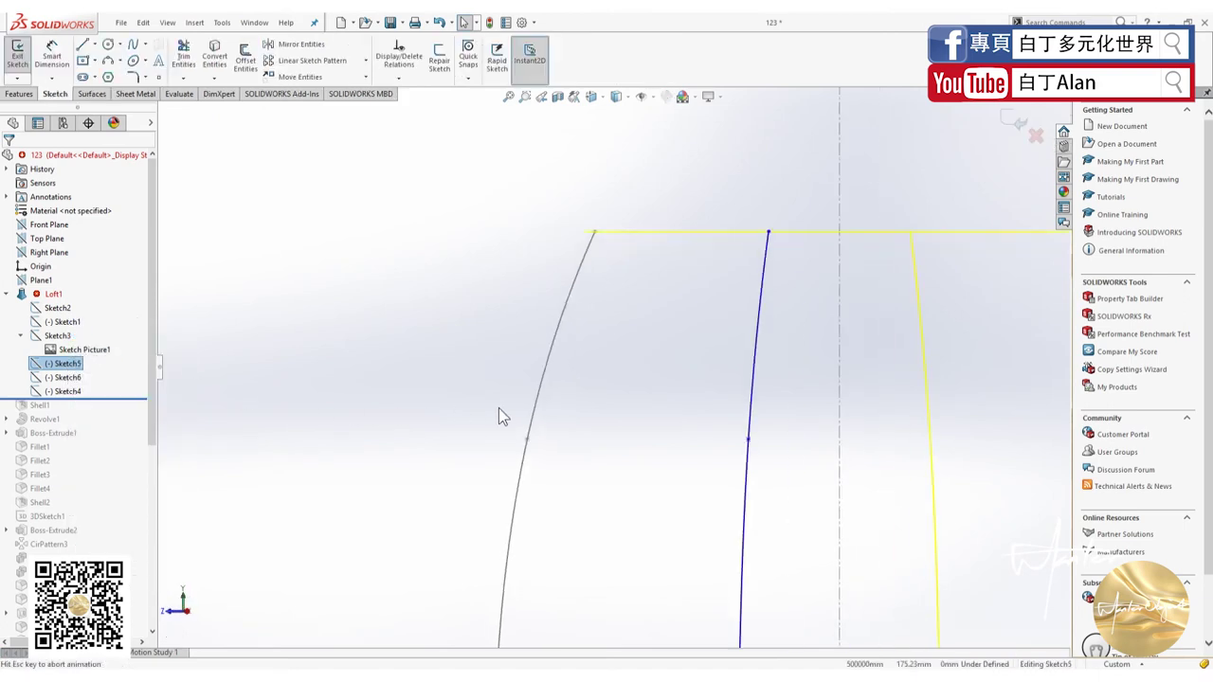
scroll(519, 141, "down", 2)
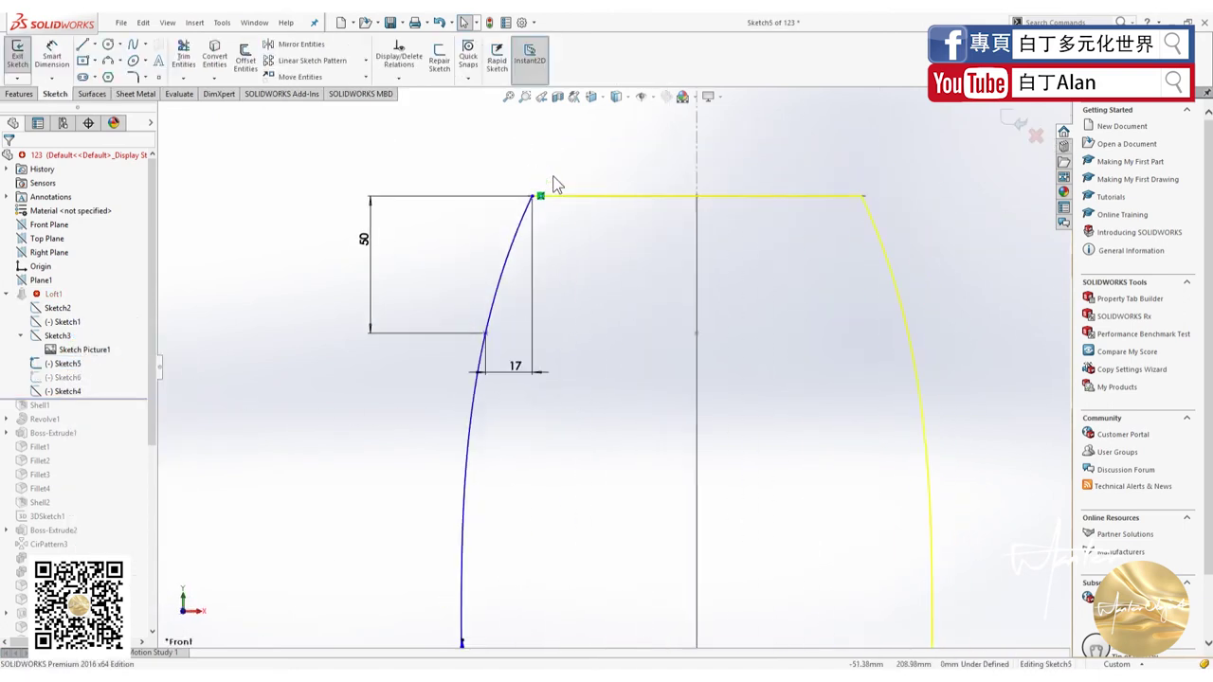
scroll(538, 195, "down", 2)
scroll(544, 303, "down", 2)
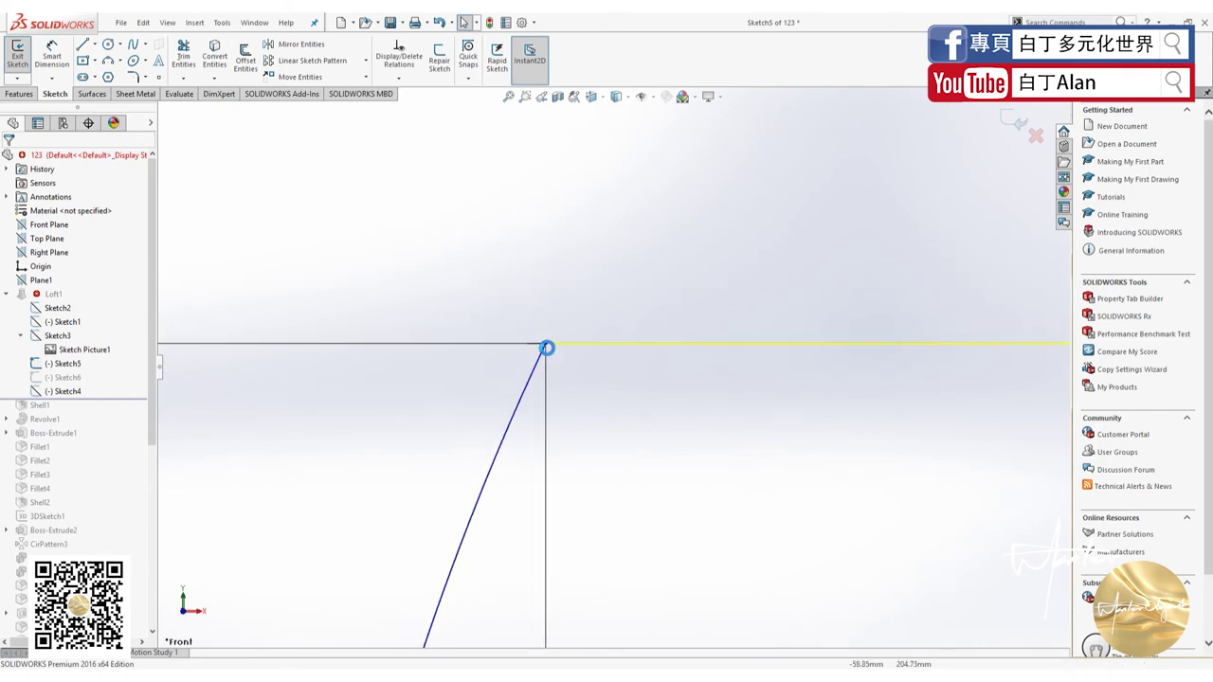
Make Sketch5's curve top endpoint pierce the body profile arc.
left_click(522, 350)
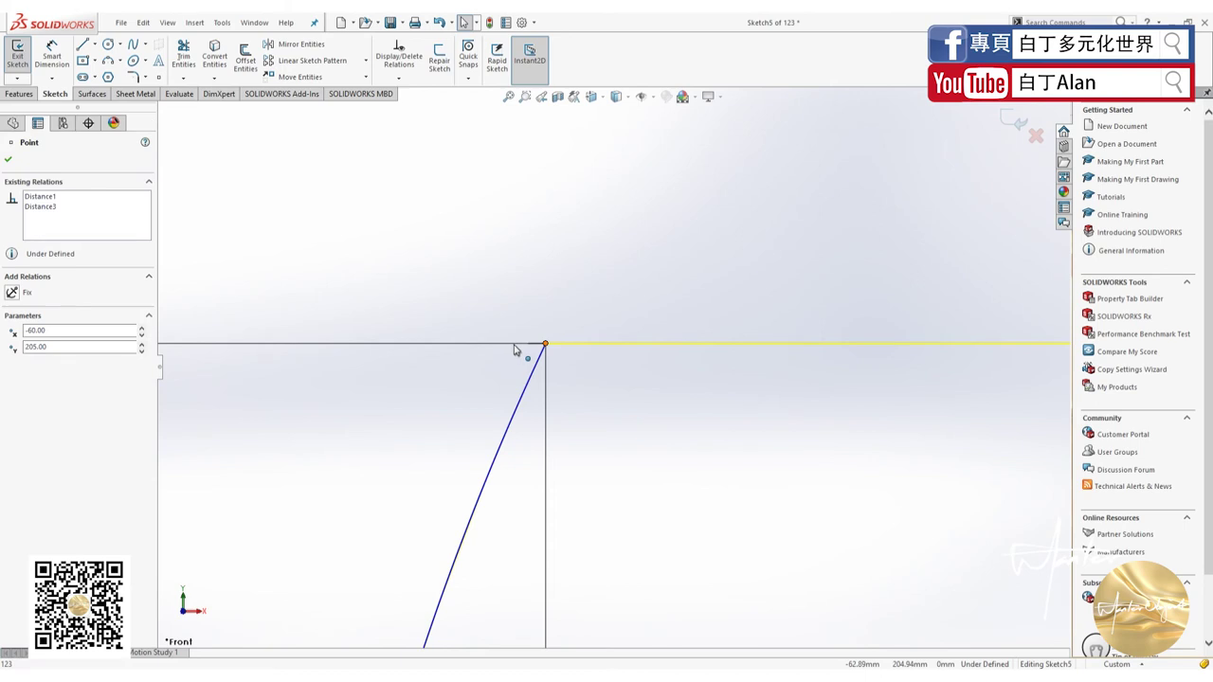
left_click_drag(515, 349, 509, 345)
left_click(535, 345, "ctrl")
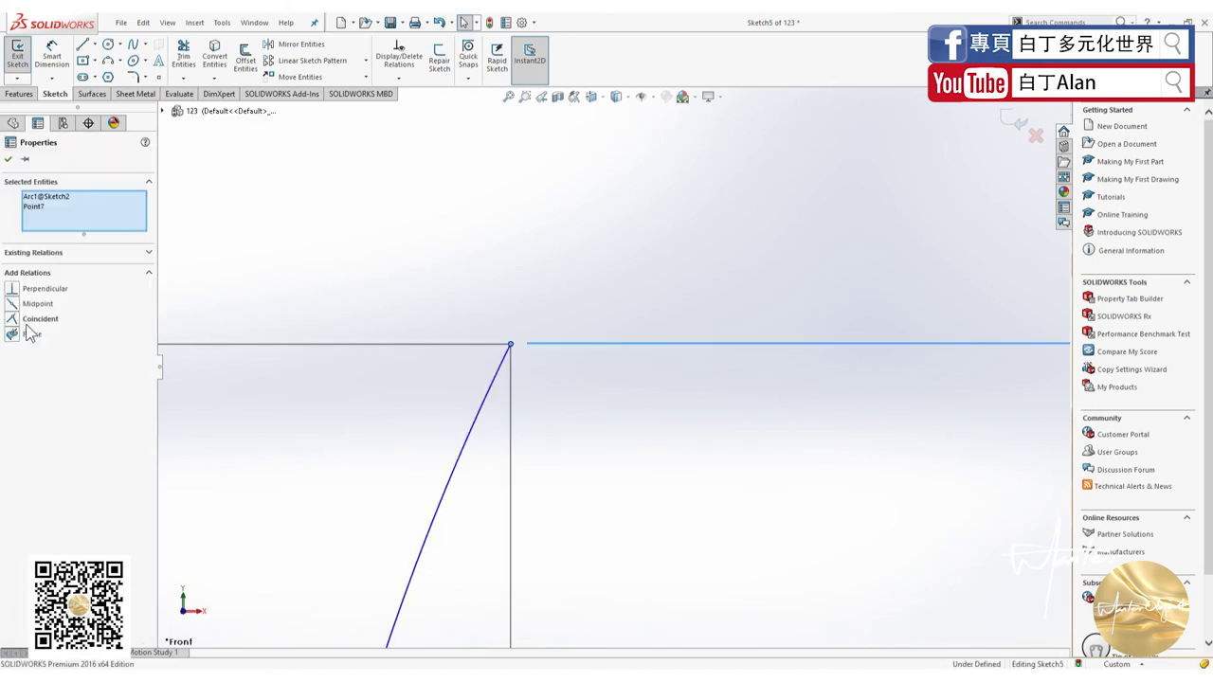
left_click(35, 337)
left_click(514, 298)
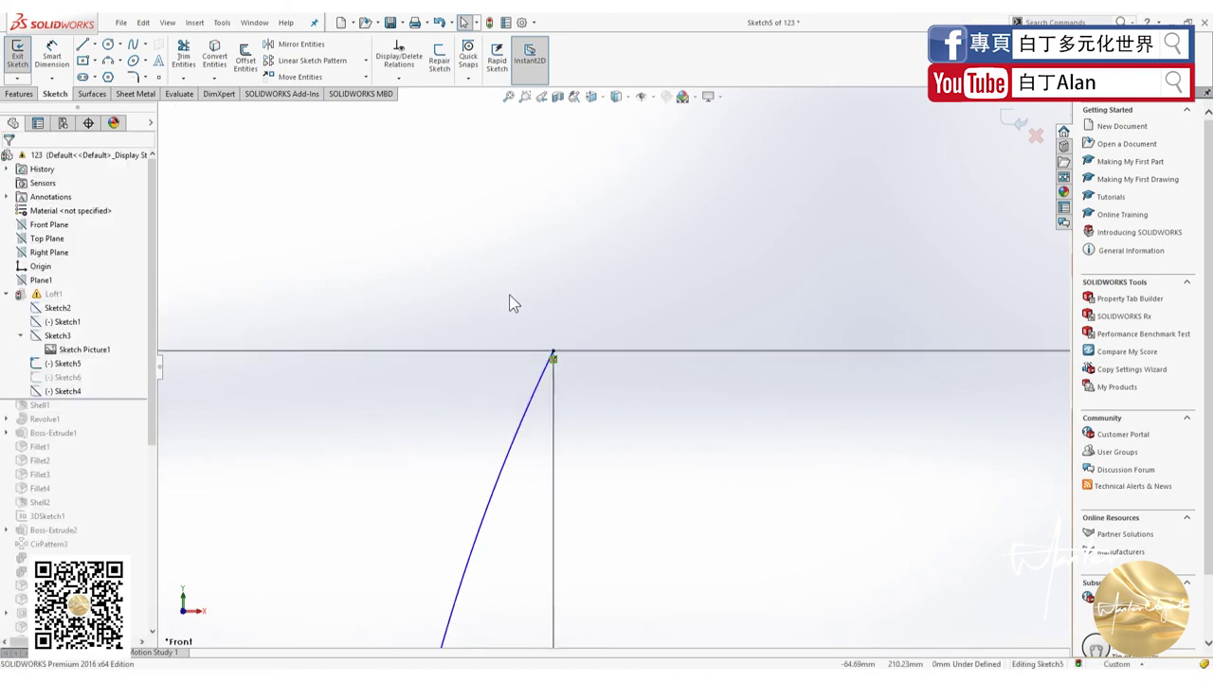
scroll(508, 322, "up", 2)
scroll(566, 474, "up", 1)
scroll(578, 526, "up", 2)
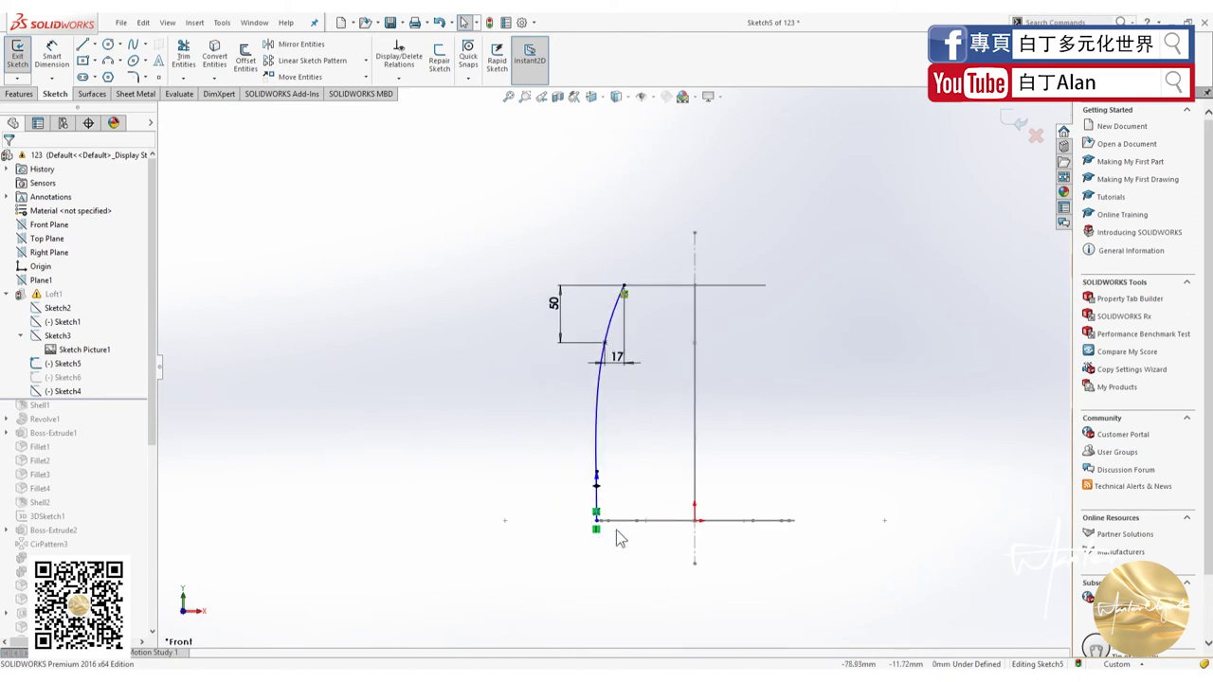
scroll(607, 493, "down", 2)
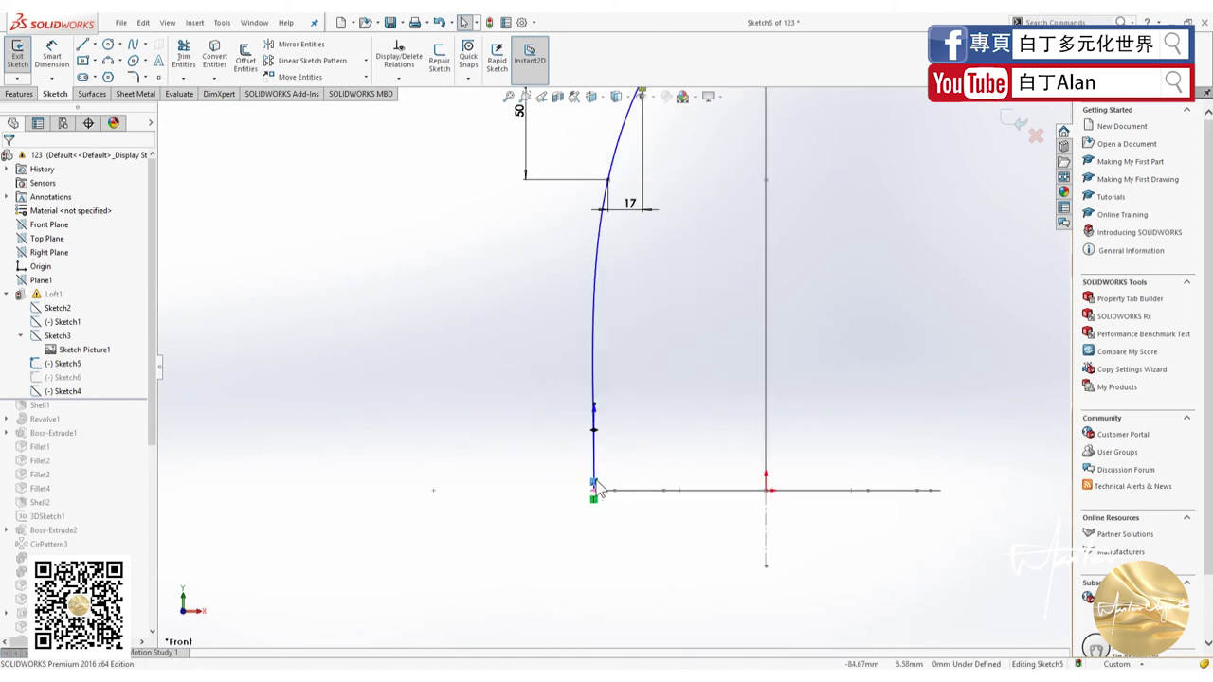
scroll(597, 488, "down", 1)
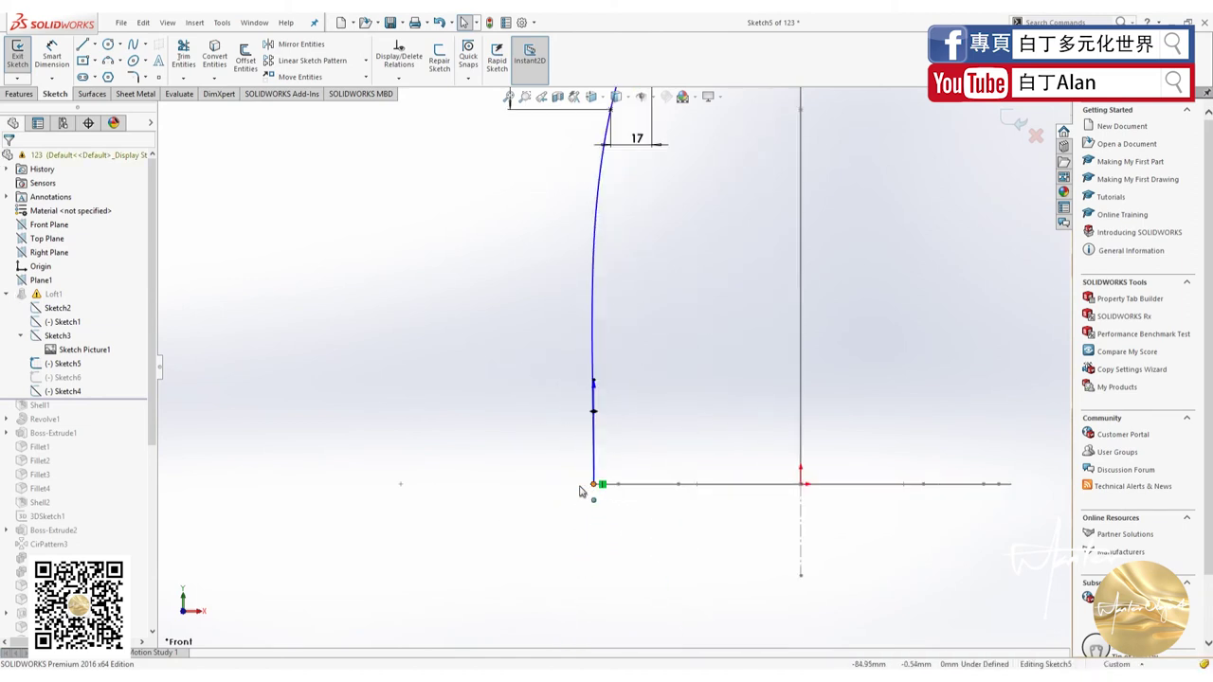
Make the curve's bottom endpoint pierce the lower profile arc and exit the sketch.
left_click(593, 484)
left_click_drag(593, 484, 576, 485)
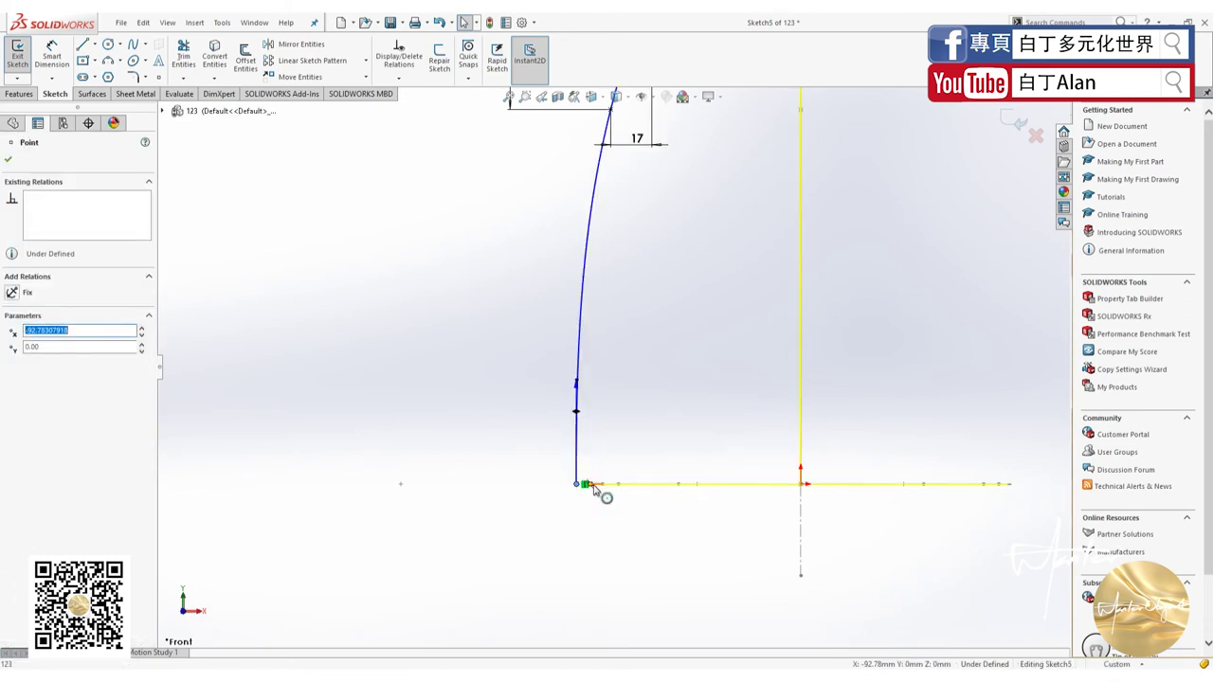
left_click(584, 484)
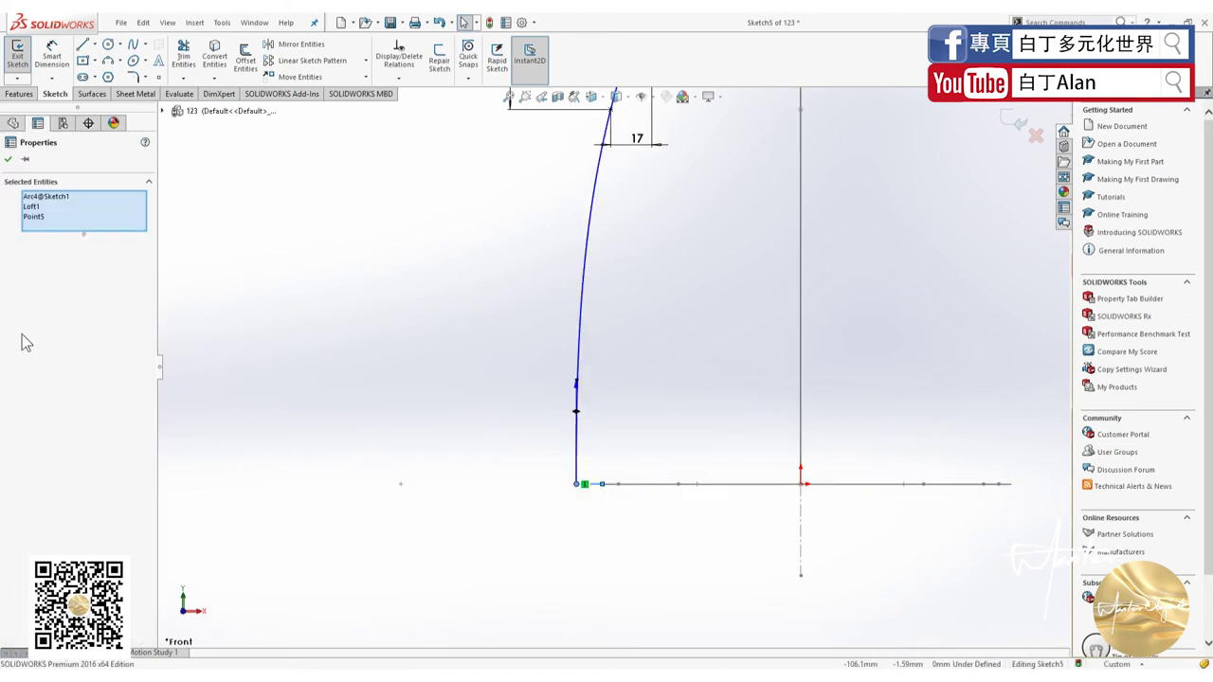
left_click(548, 483)
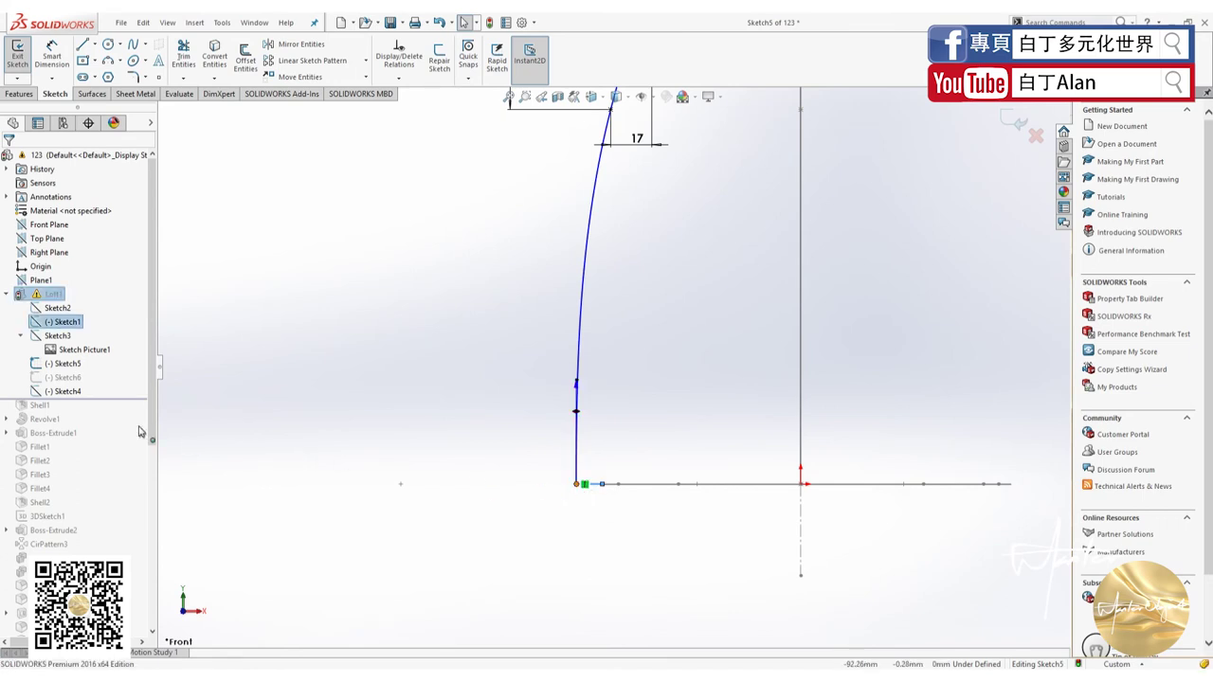
left_click(577, 485)
left_click(625, 498)
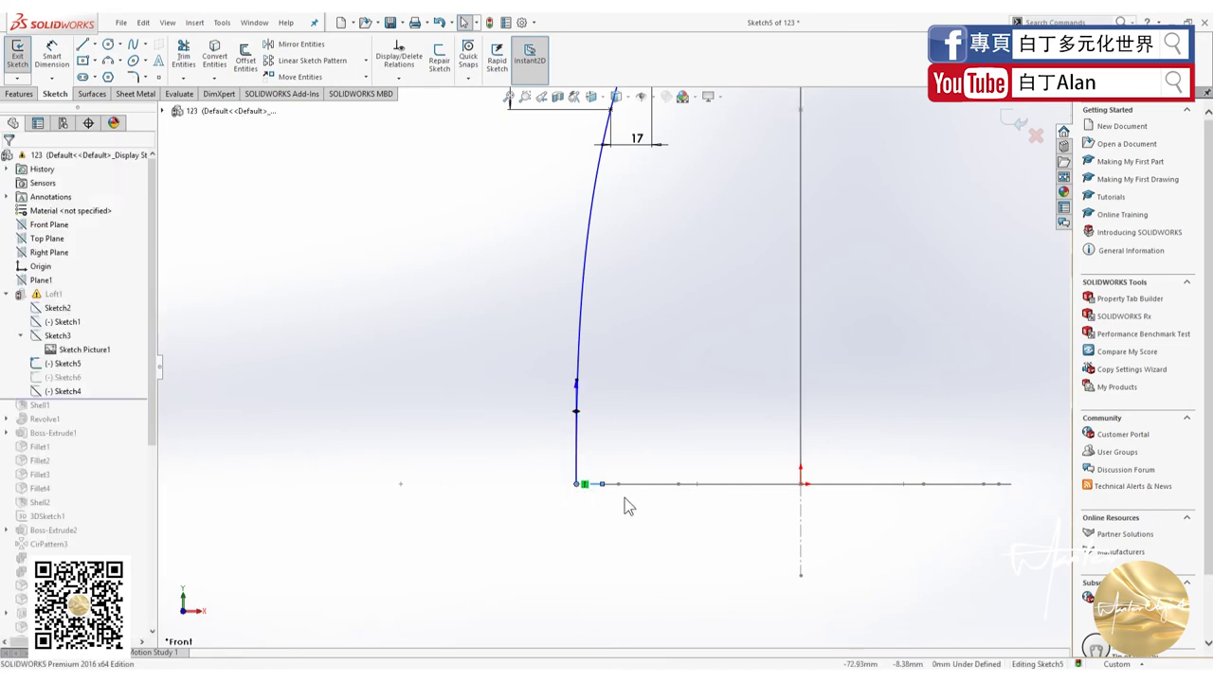
scroll(614, 482, "down", 3)
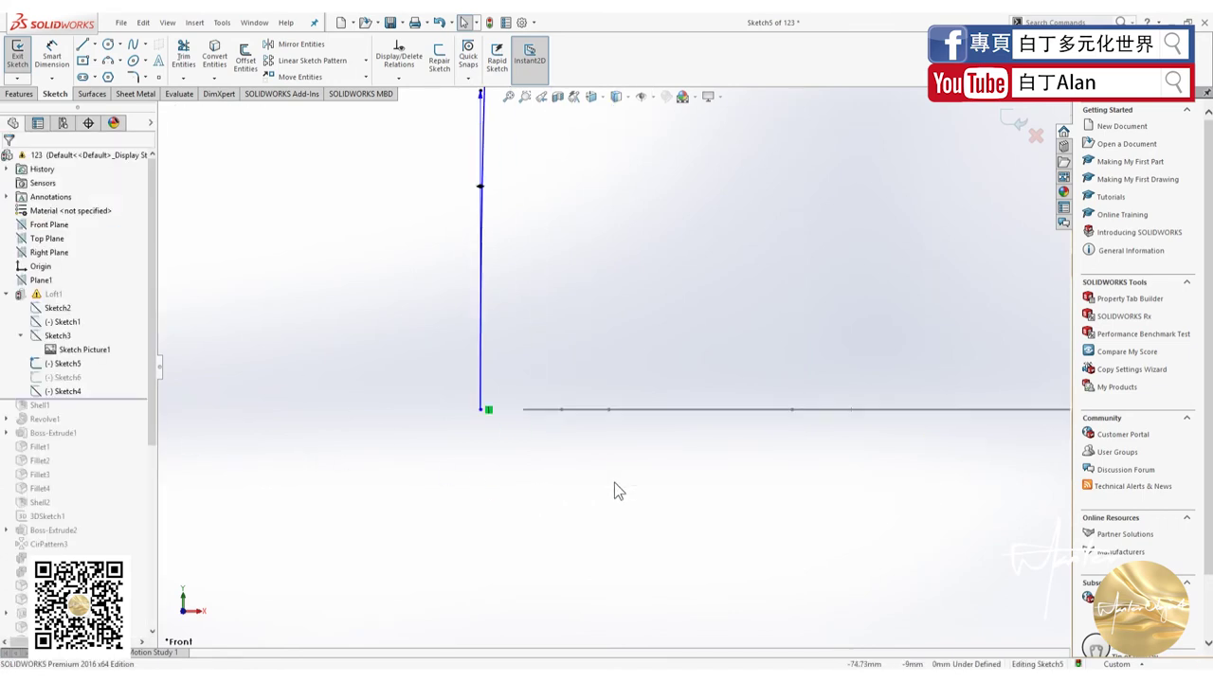
left_click(513, 415)
left_click(542, 409, "ctrl")
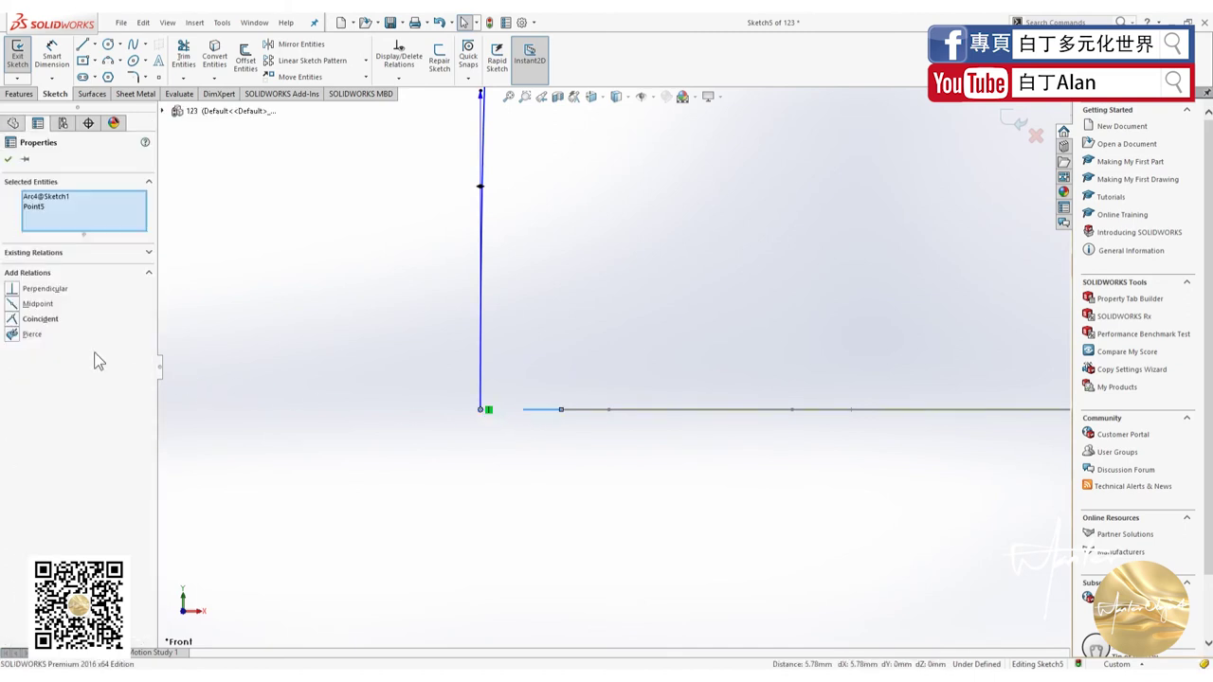
left_click(16, 337)
left_click(430, 491)
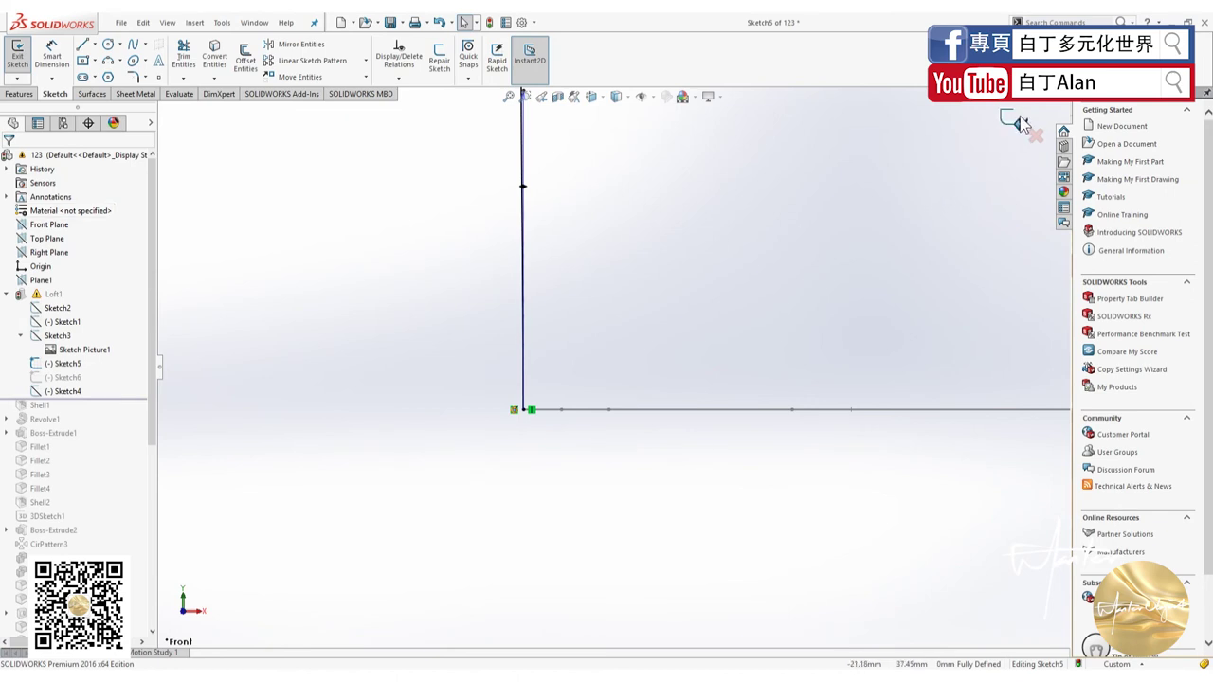
left_click(1014, 121)
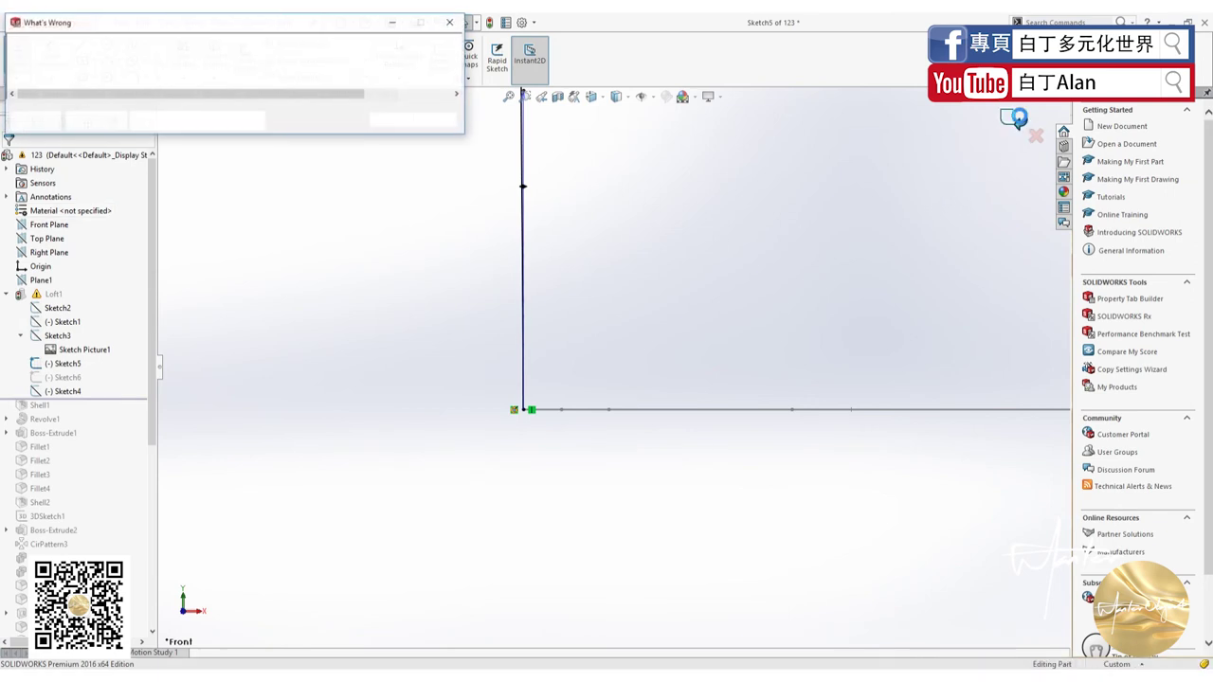
Close the error report and open Sketch6 for editing.
left_click(390, 121)
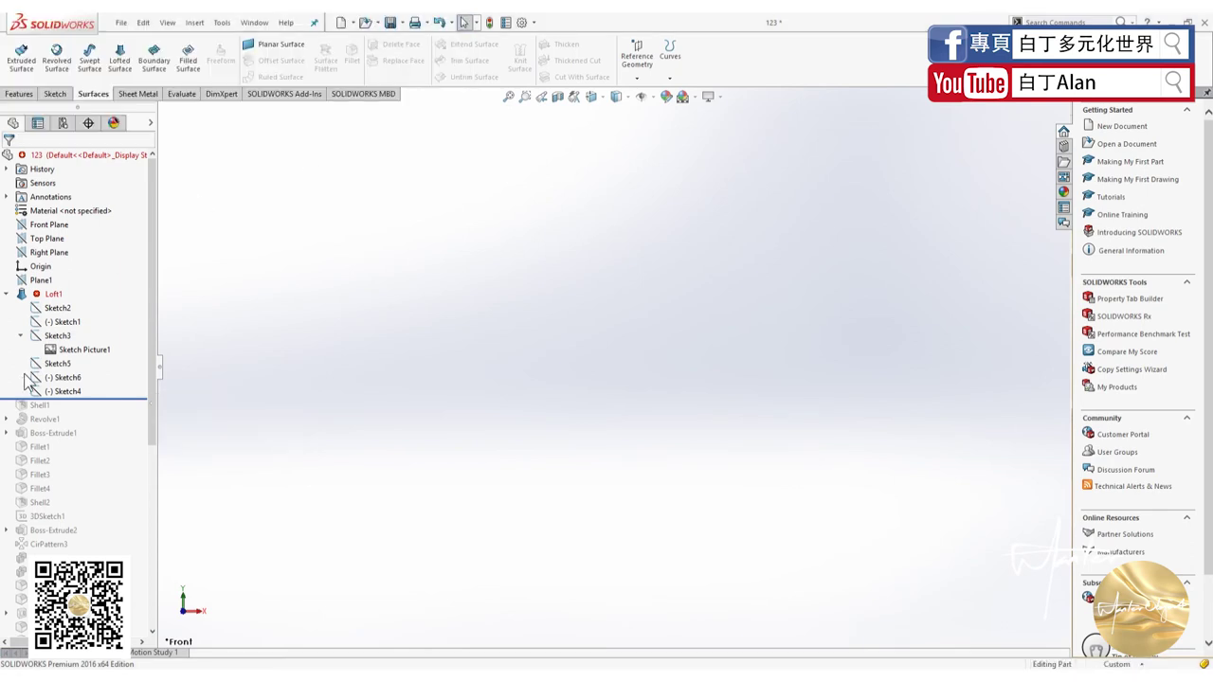
left_click(41, 380)
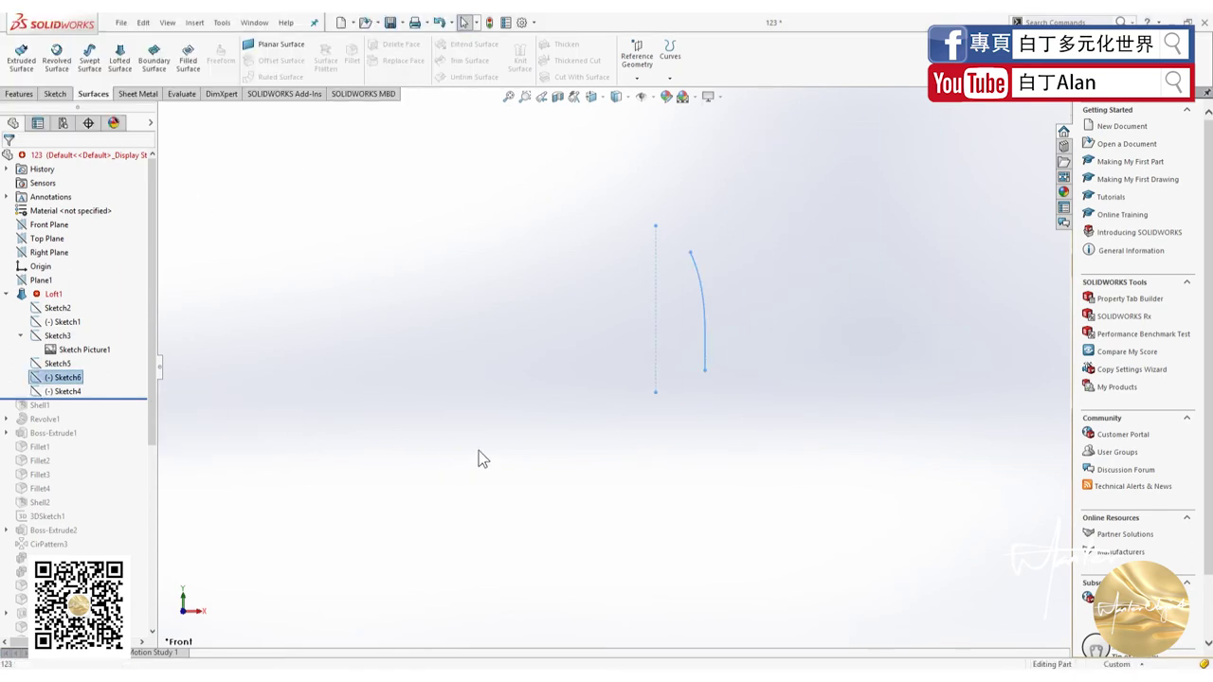
right_click(64, 384)
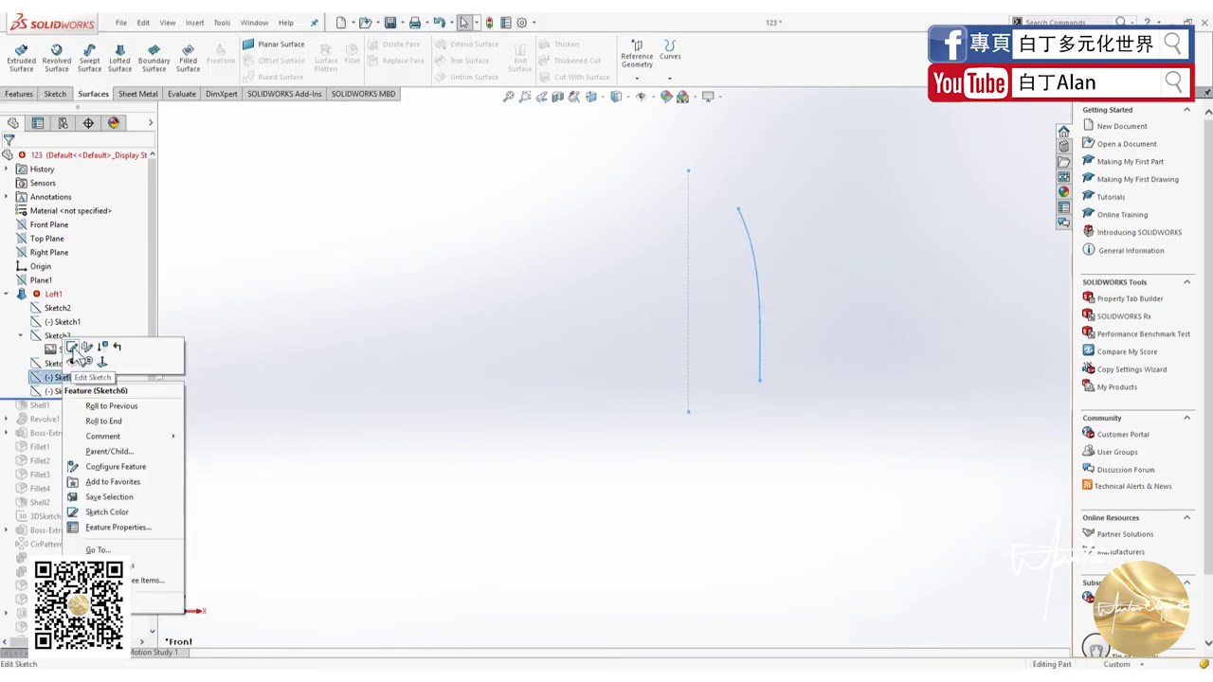
left_click(77, 353)
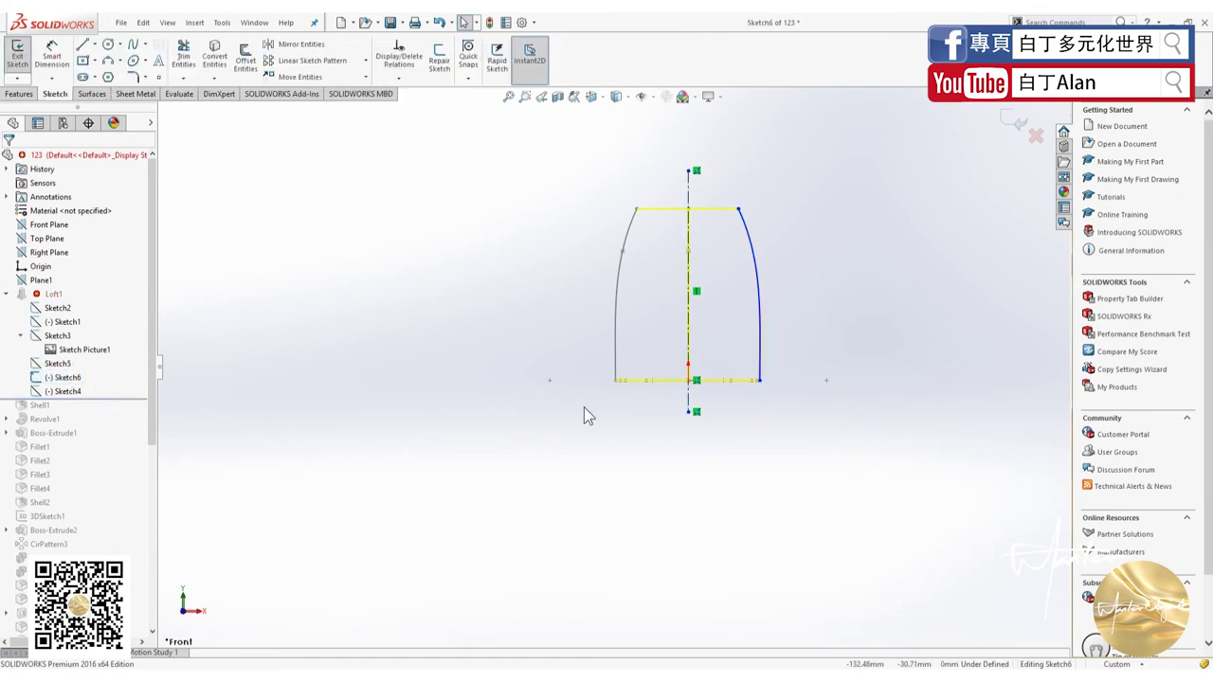
scroll(772, 384, "down", 2)
scroll(711, 366, "down", 2)
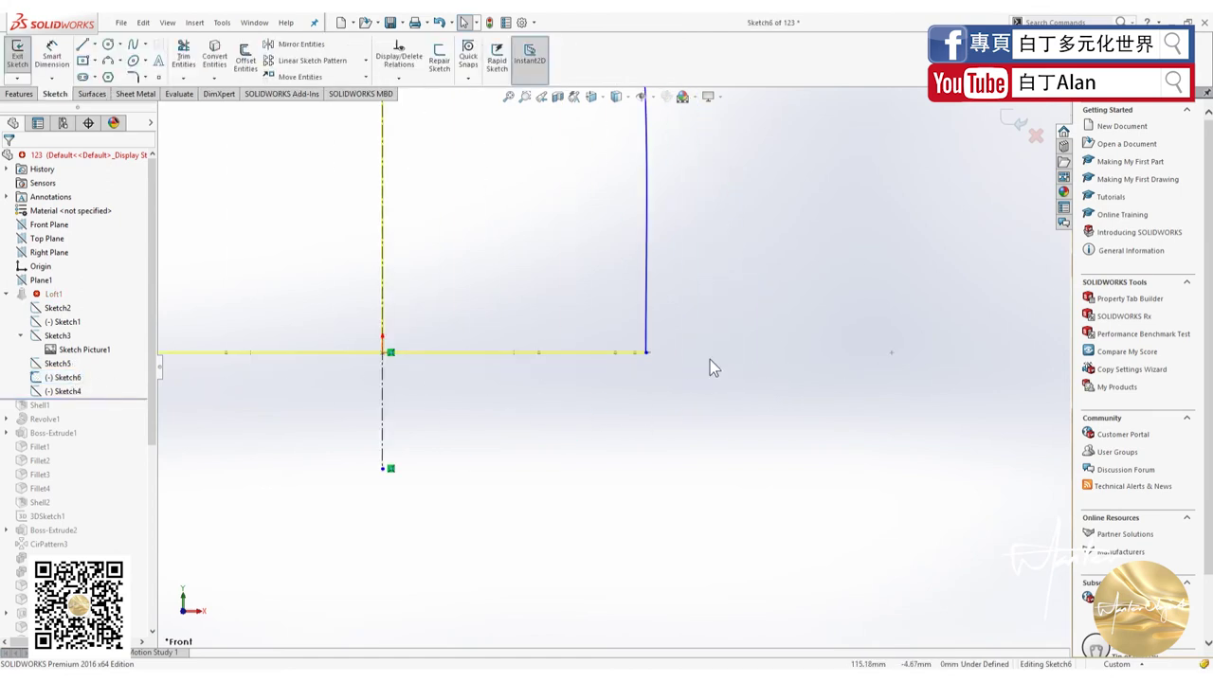
scroll(617, 347, "down", 2)
scroll(562, 344, "down", 2)
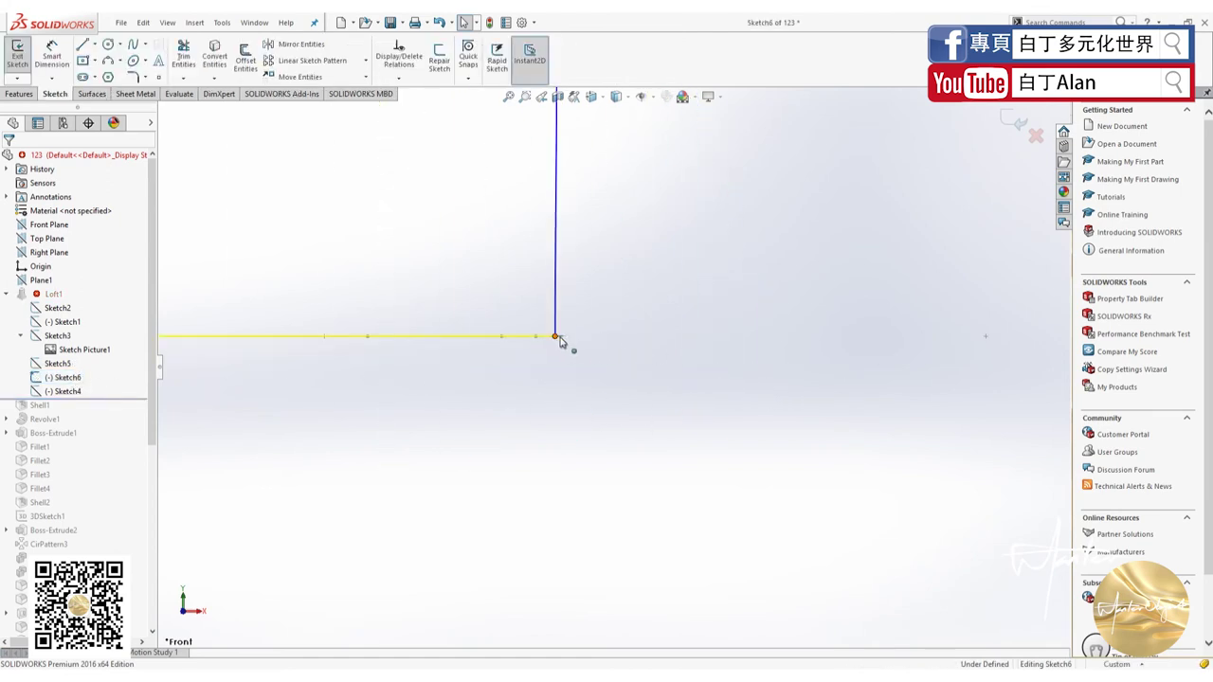
Pull Sketch6's bottom-right endpoint off the line and pair it with the side arc.
left_click(558, 339)
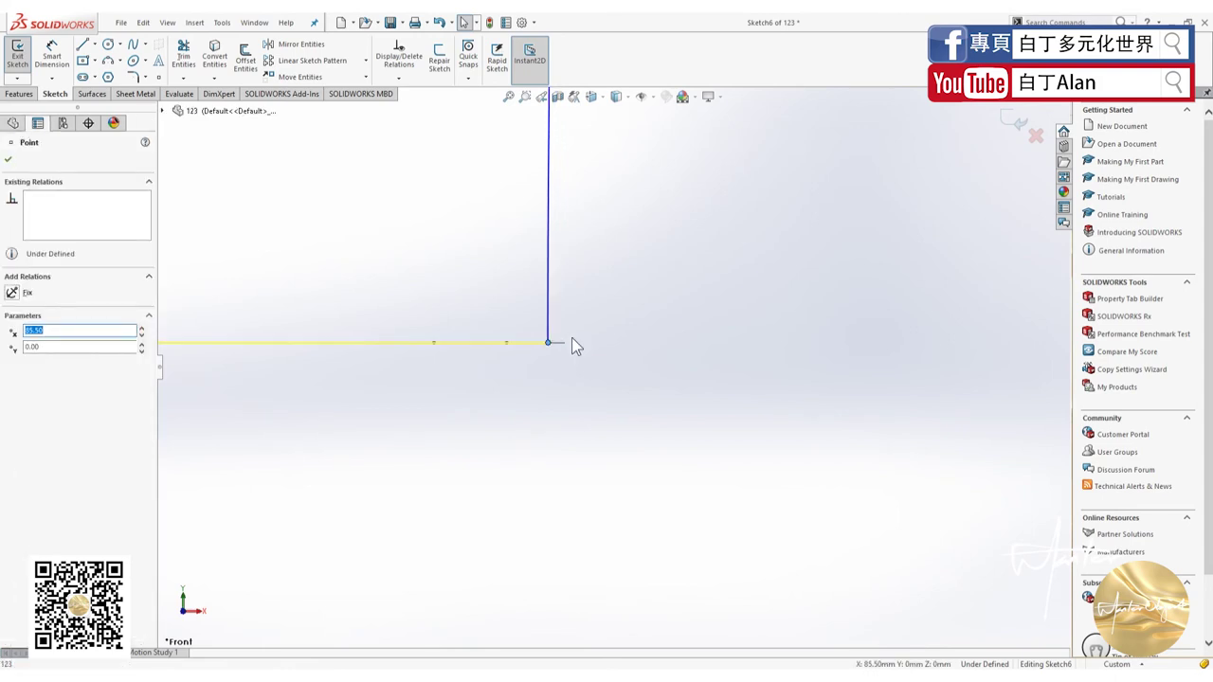
left_click_drag(559, 340, 566, 352)
left_click(280, 355, "ctrl")
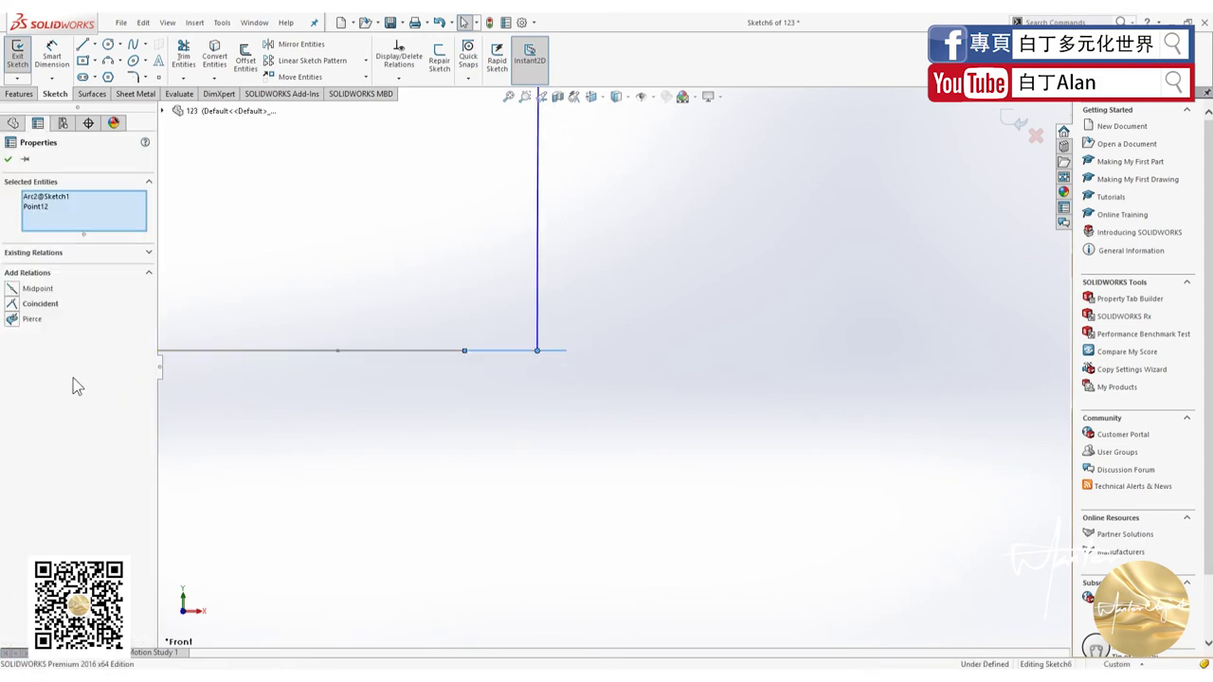
key("f")
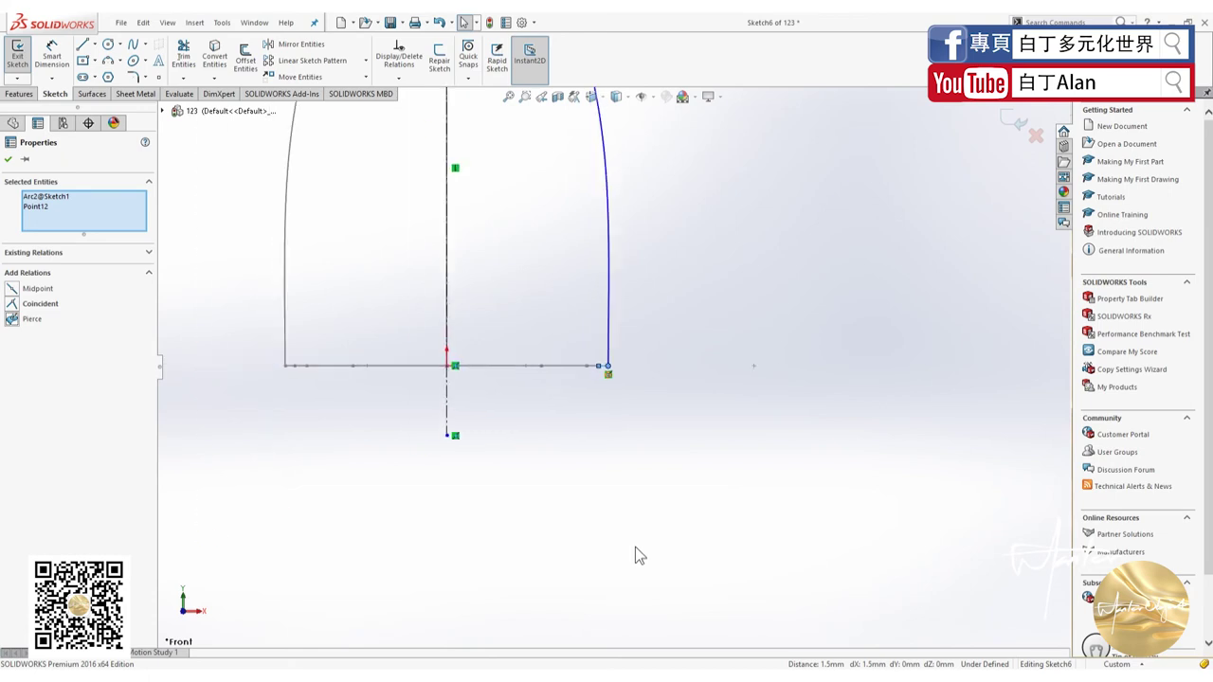
scroll(478, 343, "down", 3)
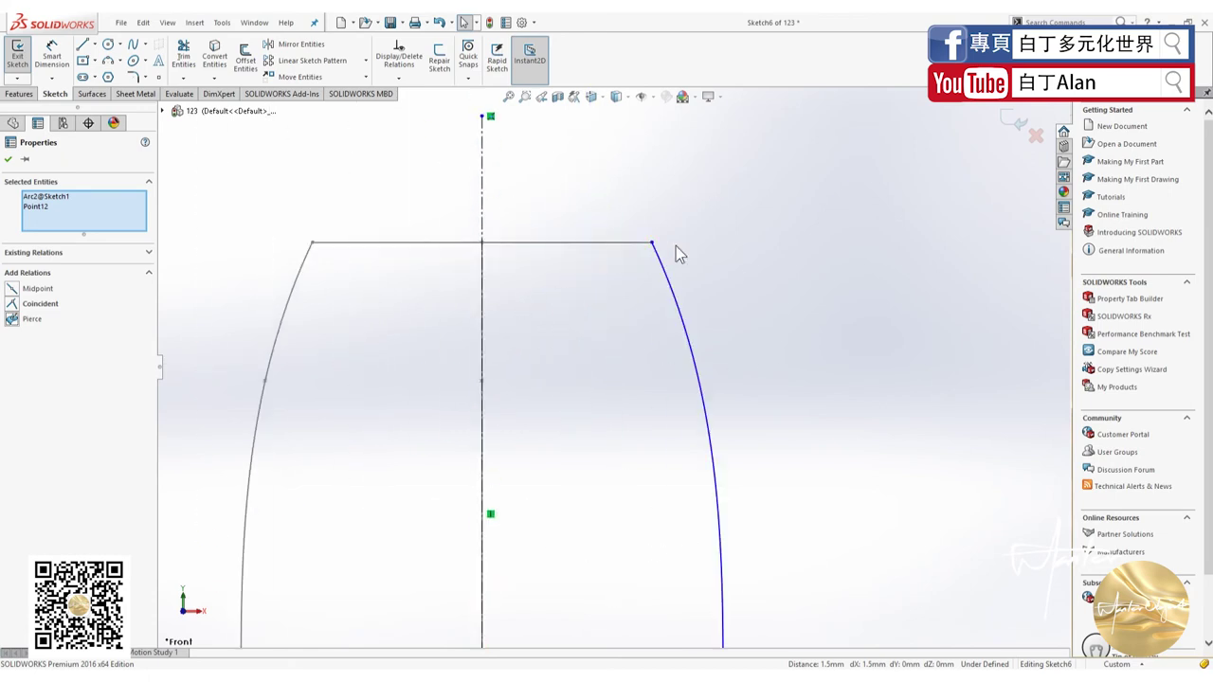
scroll(676, 246, "down", 2)
scroll(611, 273, "down", 1)
scroll(599, 331, "down", 1)
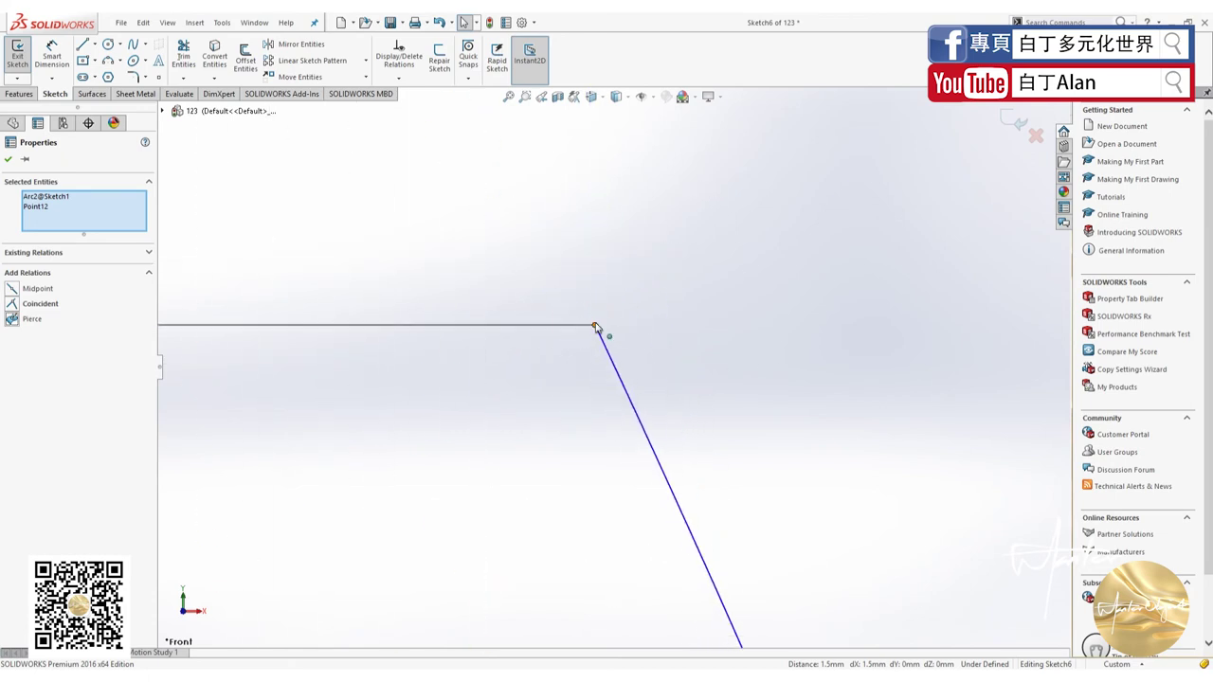
Make the slanted line's top endpoint pierce the side arc, then exit and rebuild.
left_click_drag(595, 326, 615, 325)
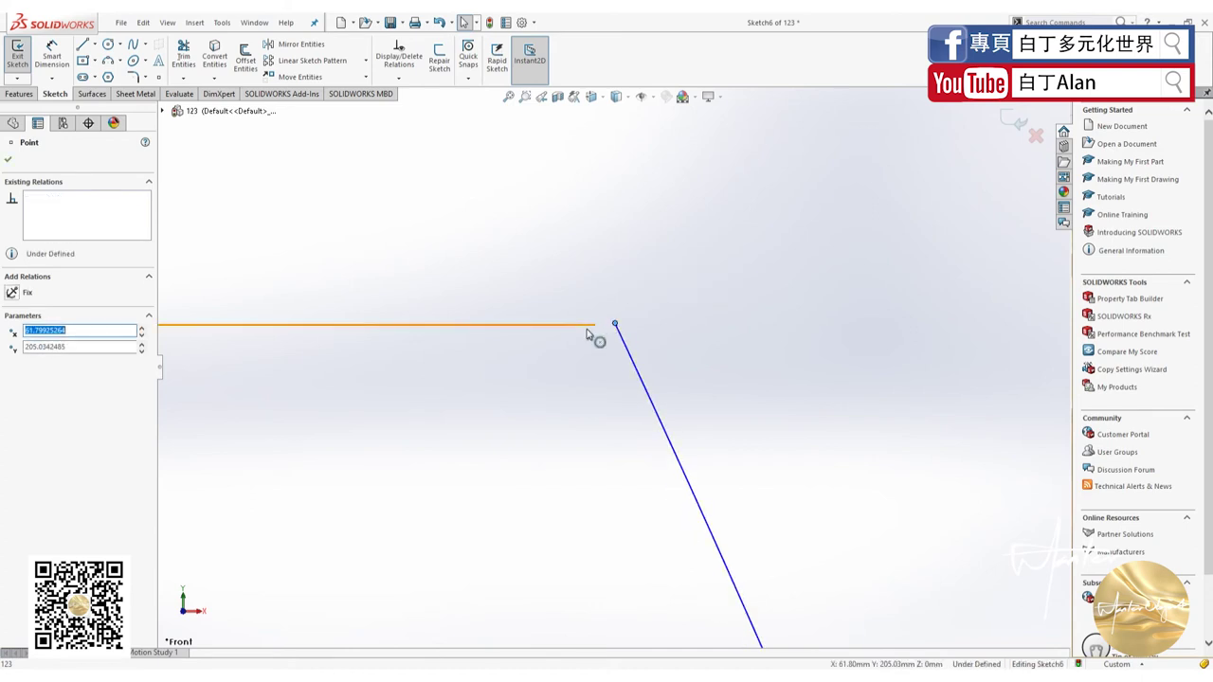
left_click(42, 346, "ctrl")
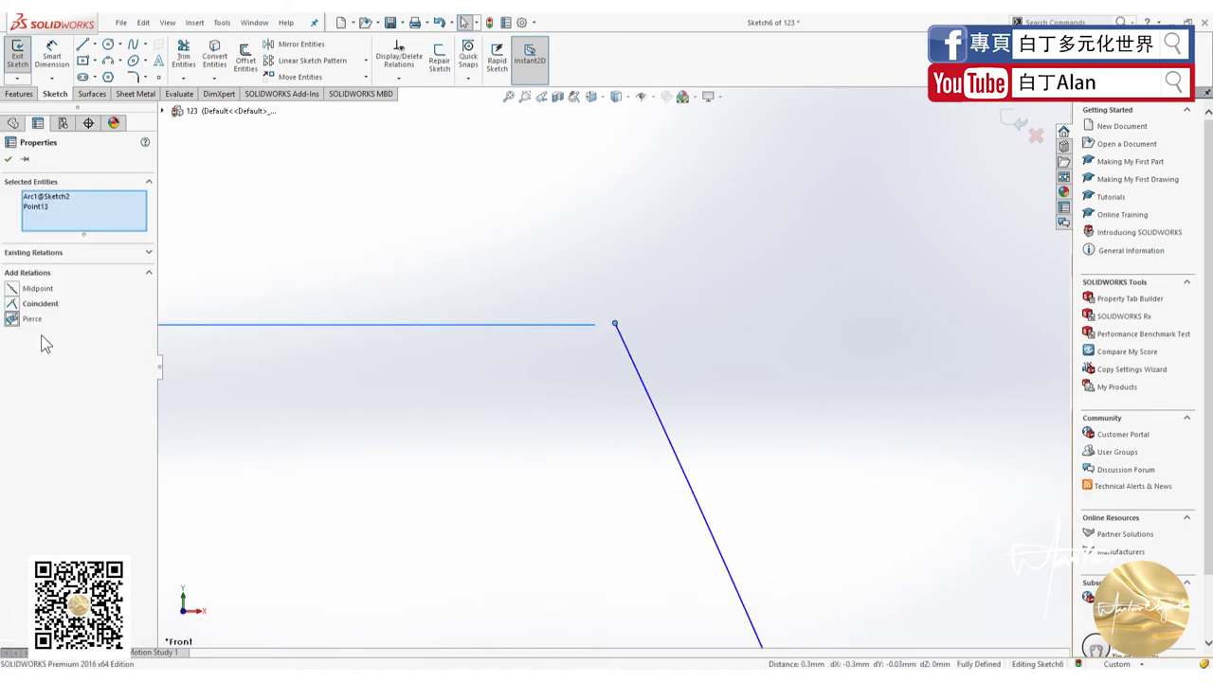
left_click(425, 436)
scroll(445, 436, "up", 1)
scroll(506, 475, "up", 3)
scroll(506, 476, "up", 3)
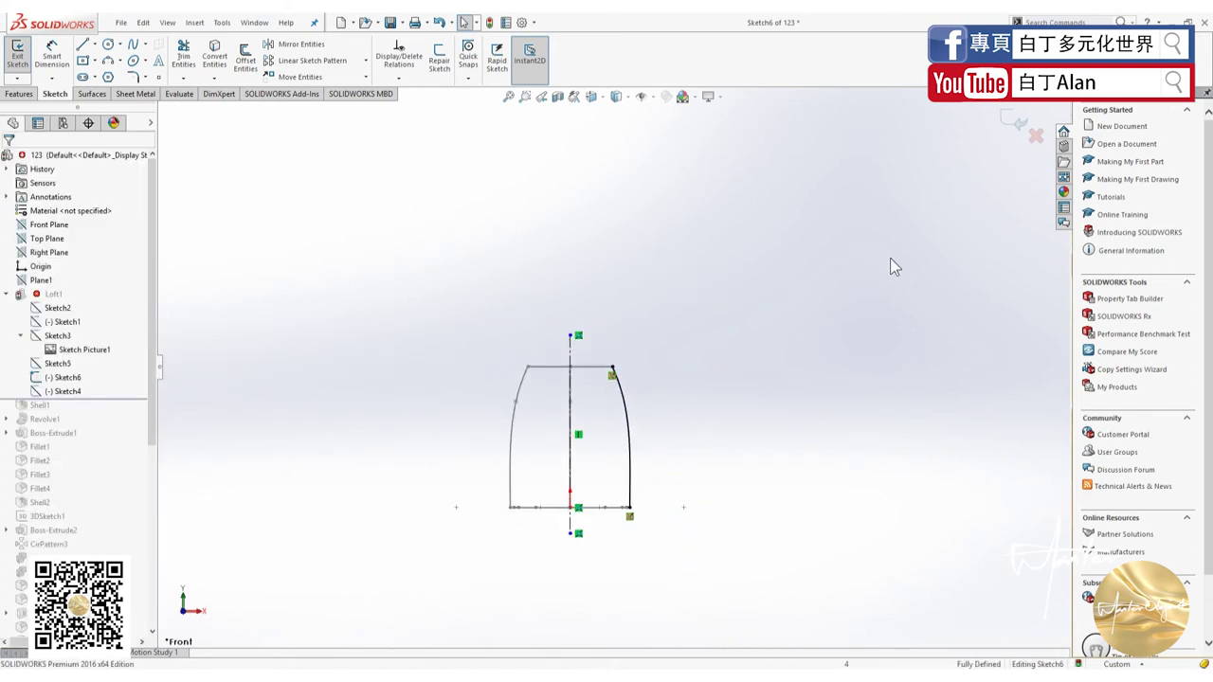
left_click(1014, 121)
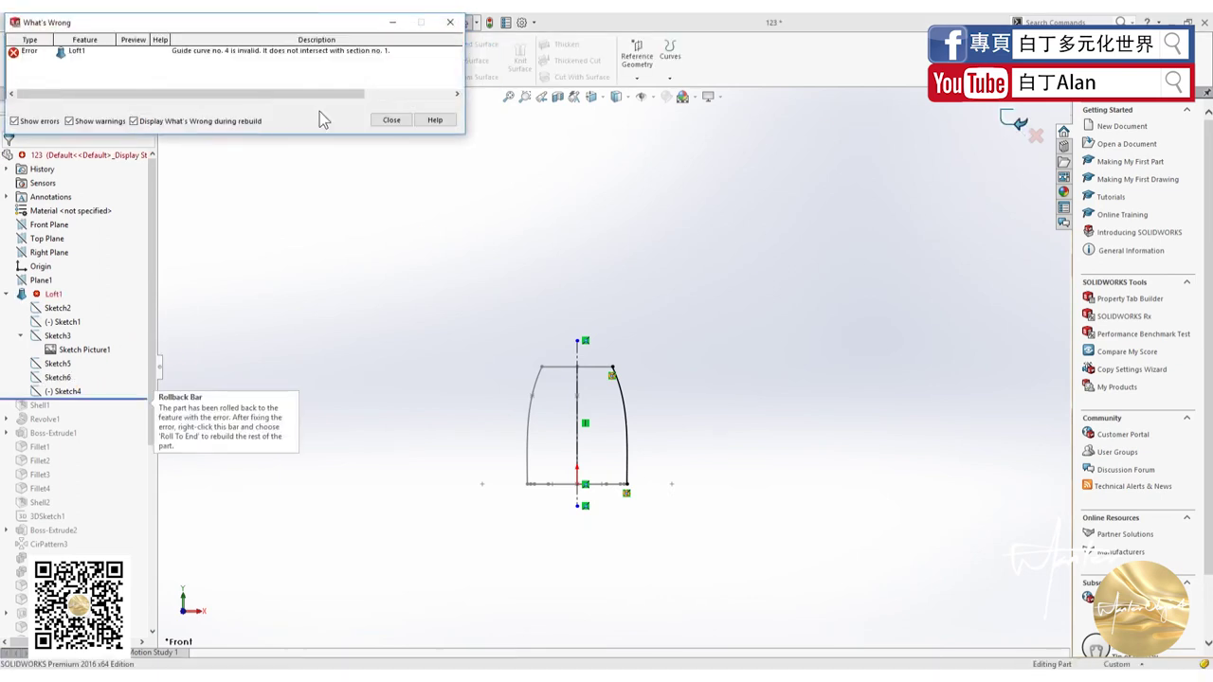
Dismiss What's Wrong and edit Sketch4 in the Right view.
left_click(390, 121)
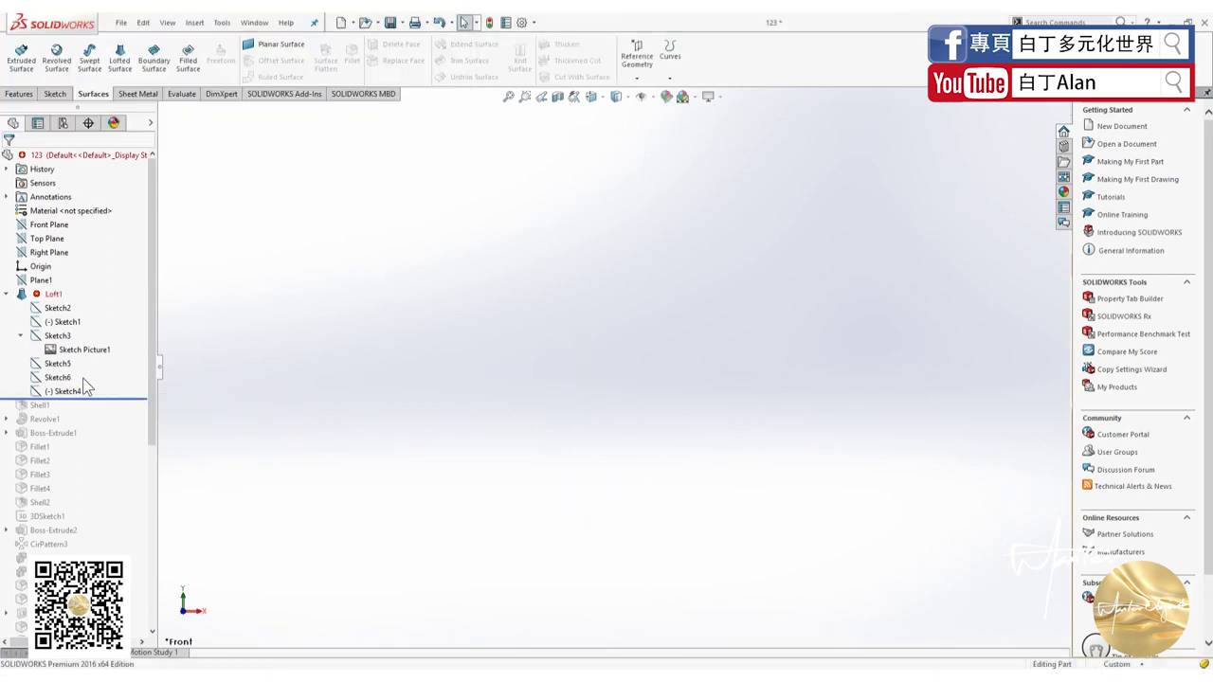
left_click(66, 391)
right_click(67, 394)
left_click(74, 356)
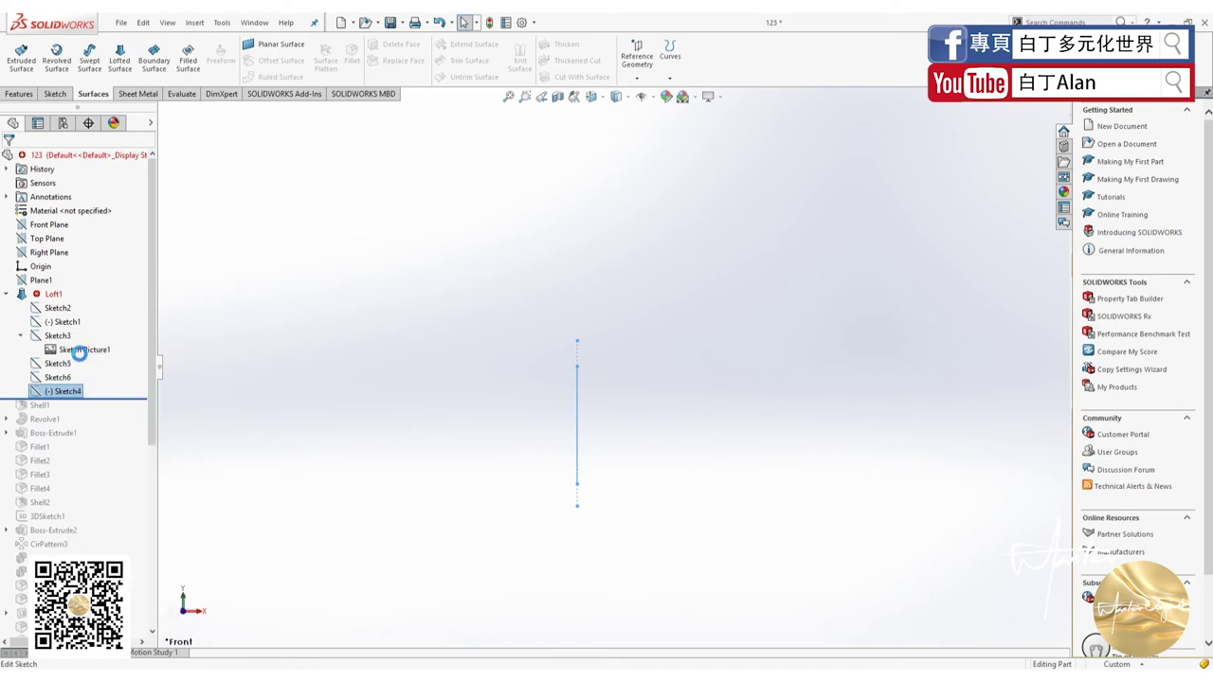
key("ctrl+4")
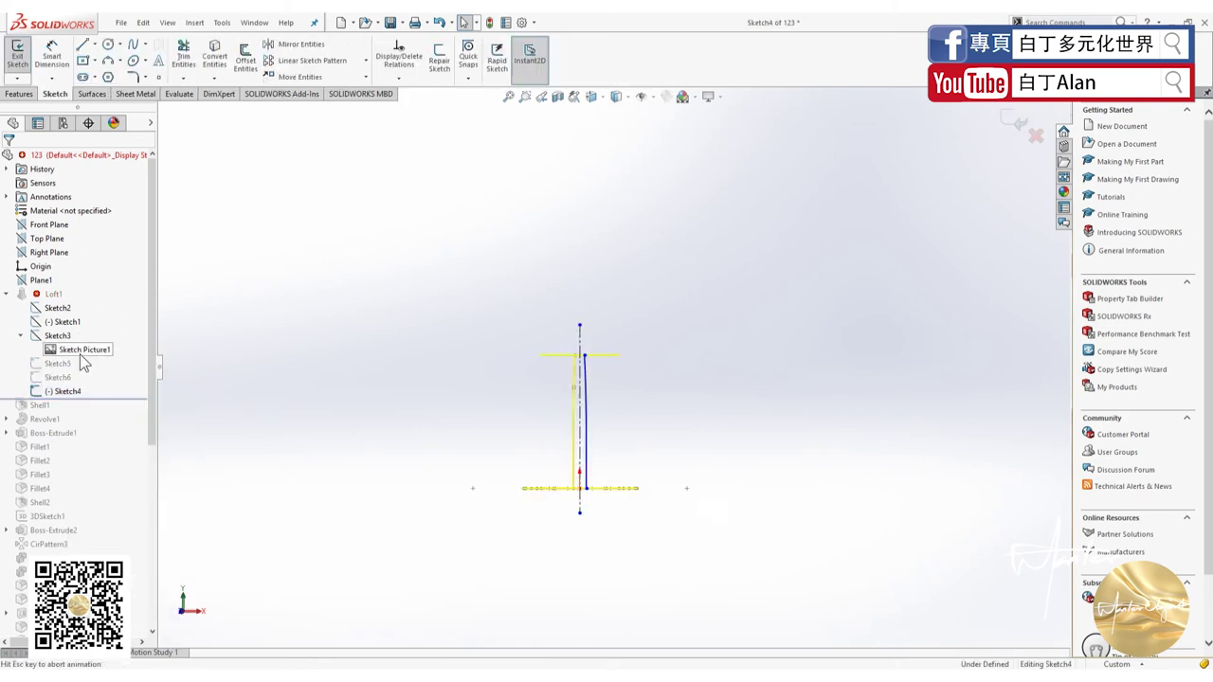
scroll(720, 217, "down", 3)
scroll(748, 213, "down", 5)
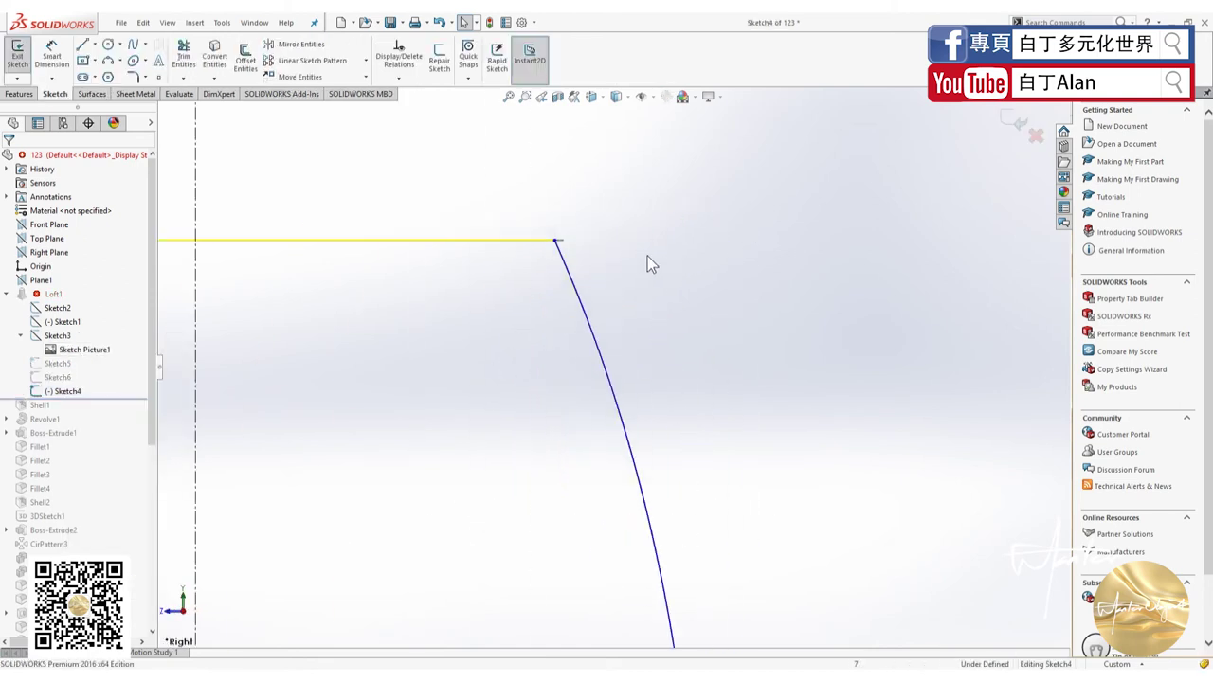
Make the guide line's top endpoint pierce the profile arc.
left_click(556, 241)
left_click(531, 240, "ctrl")
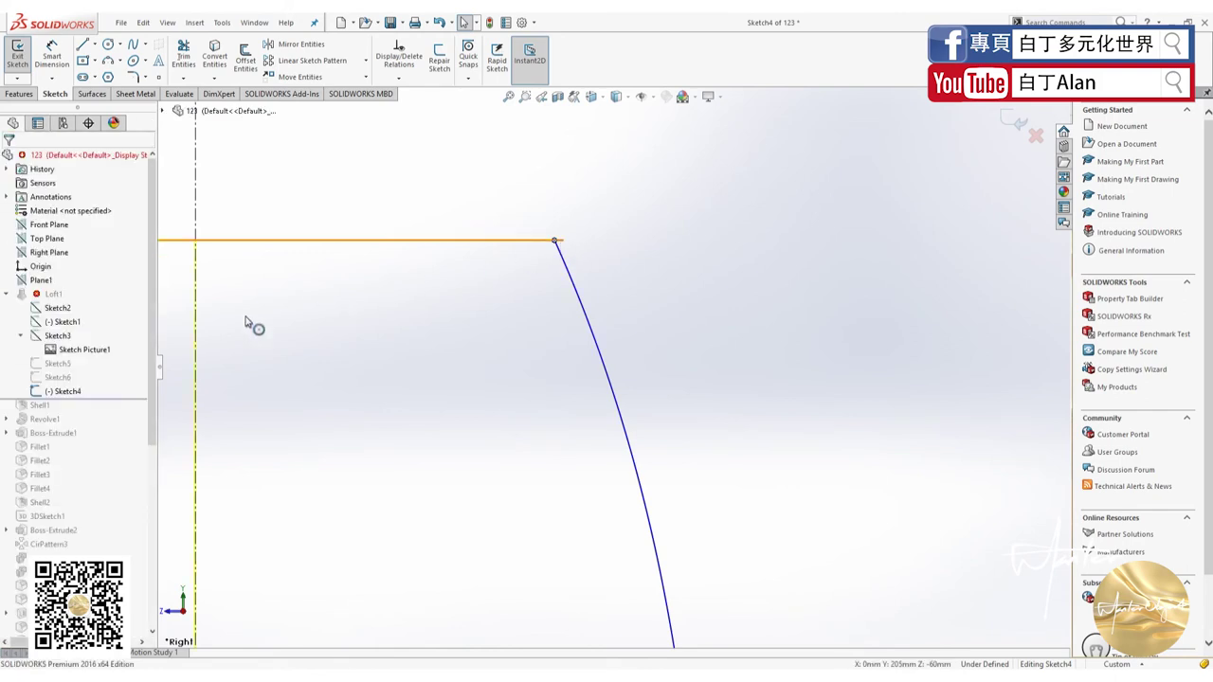
left_click(13, 320)
left_click(356, 380)
scroll(408, 414, "up", 5)
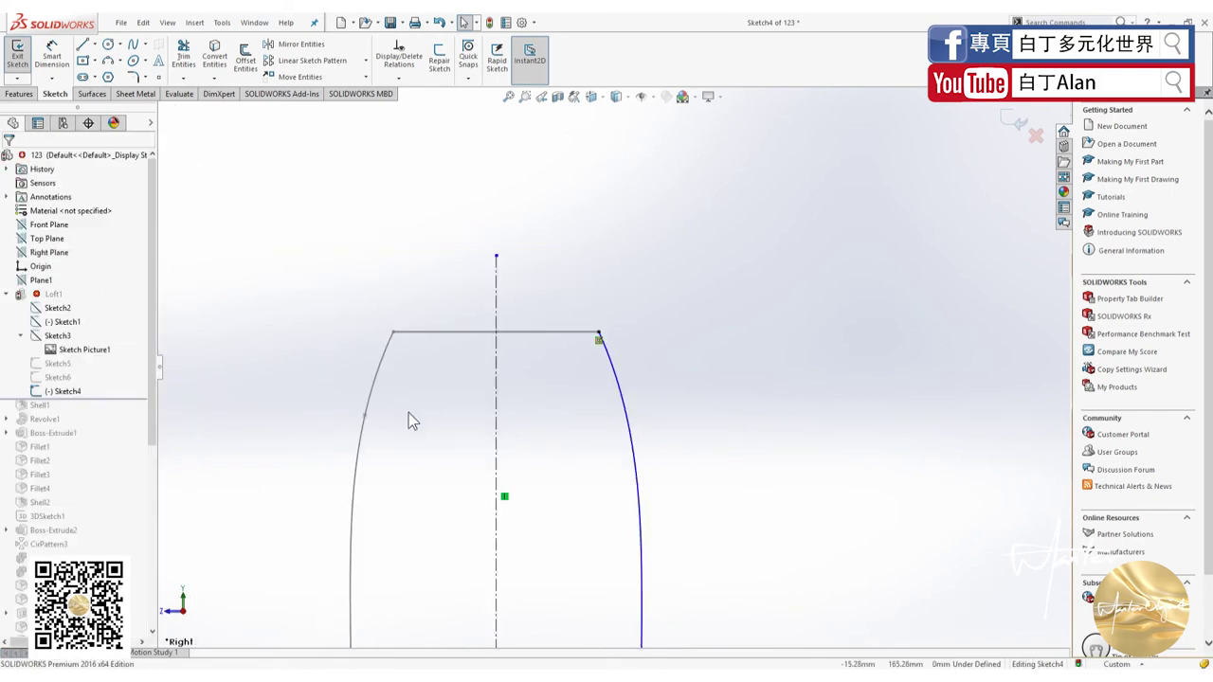
scroll(563, 512, "up", 3)
scroll(646, 464, "down", 5)
scroll(645, 464, "down", 3)
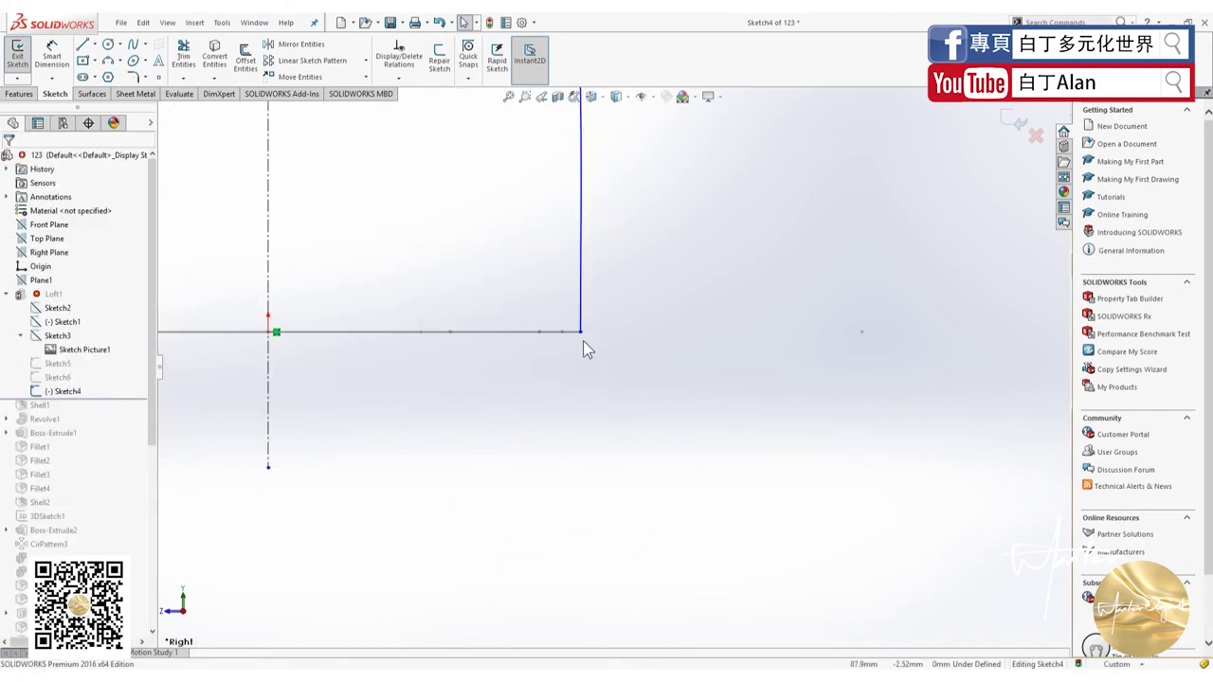
Make the guide line's bottom corner point pierce the bottom profile arc.
left_click(581, 333)
scroll(586, 338, "down", 2)
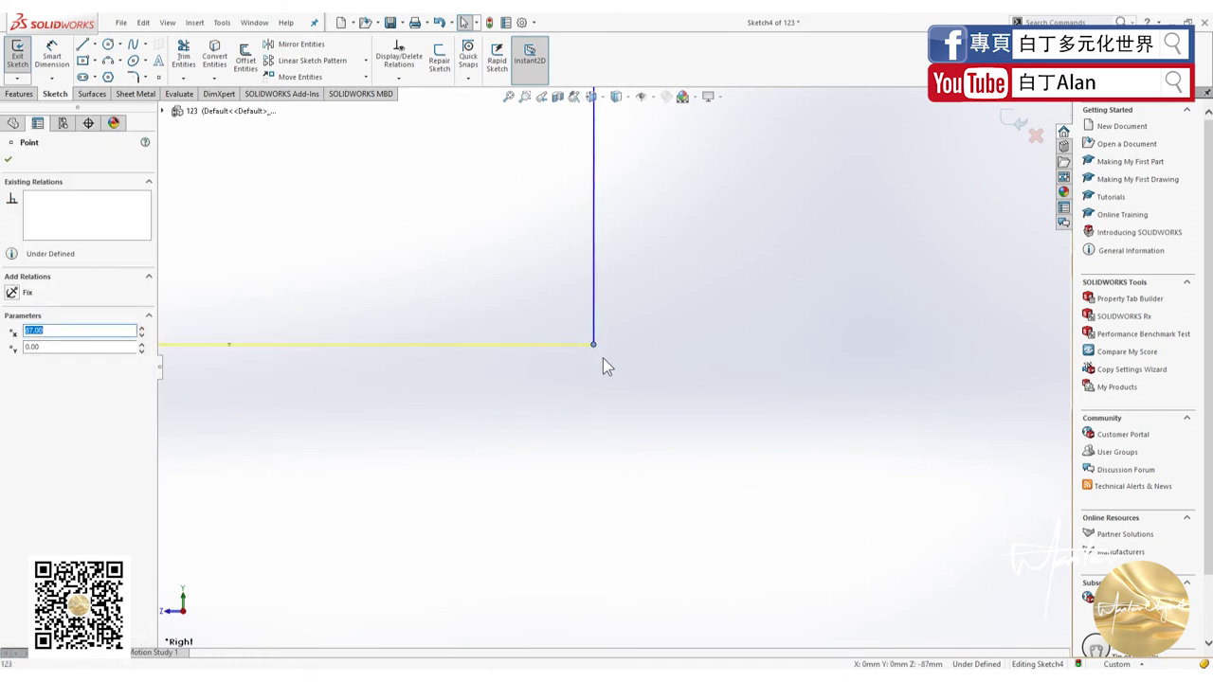
left_click_drag(595, 346, 647, 347)
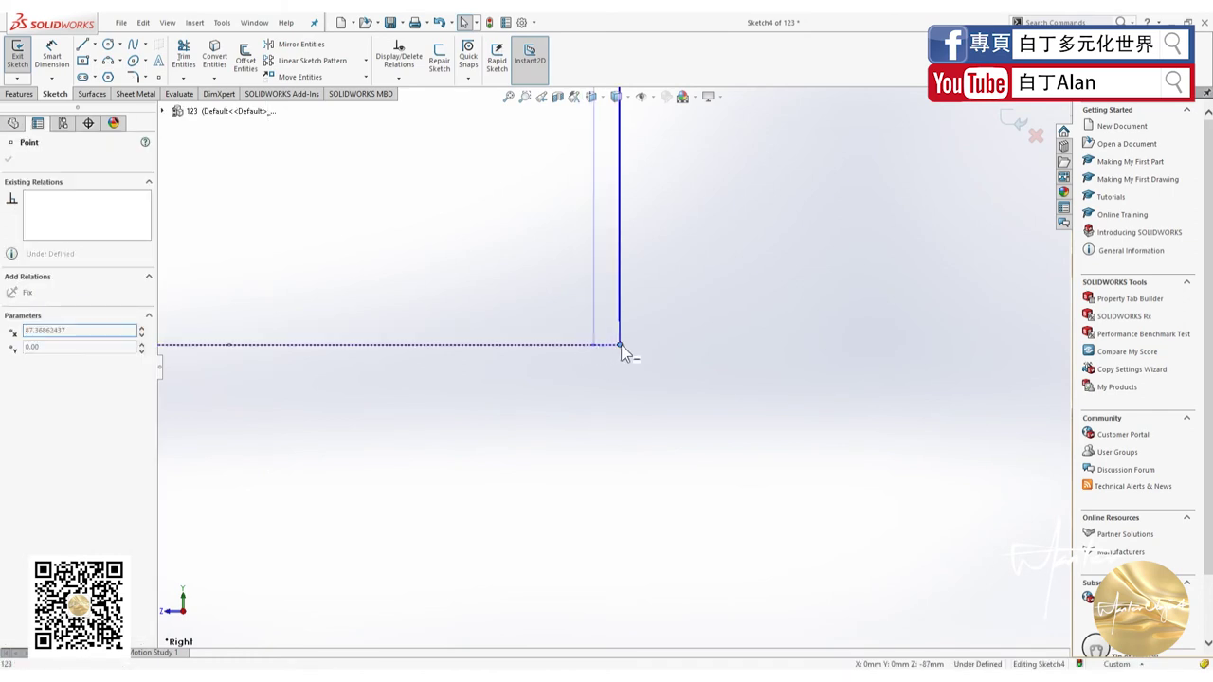
left_click(569, 345, "ctrl")
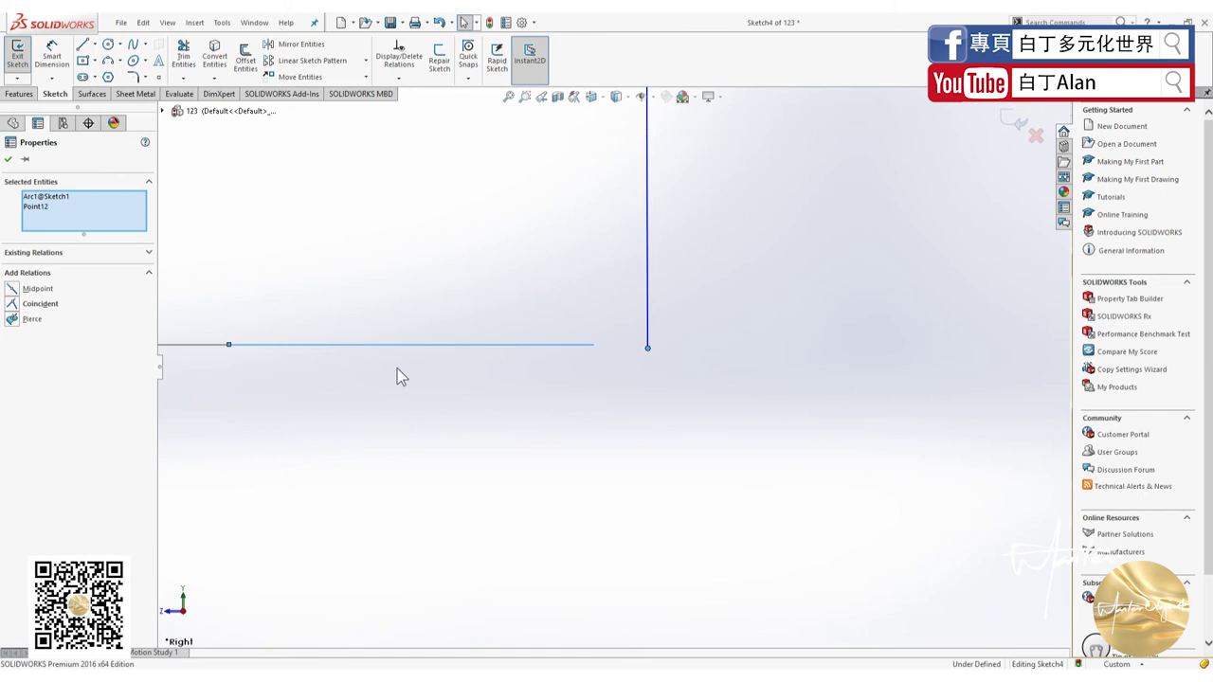
left_click(11, 320)
left_click(398, 463)
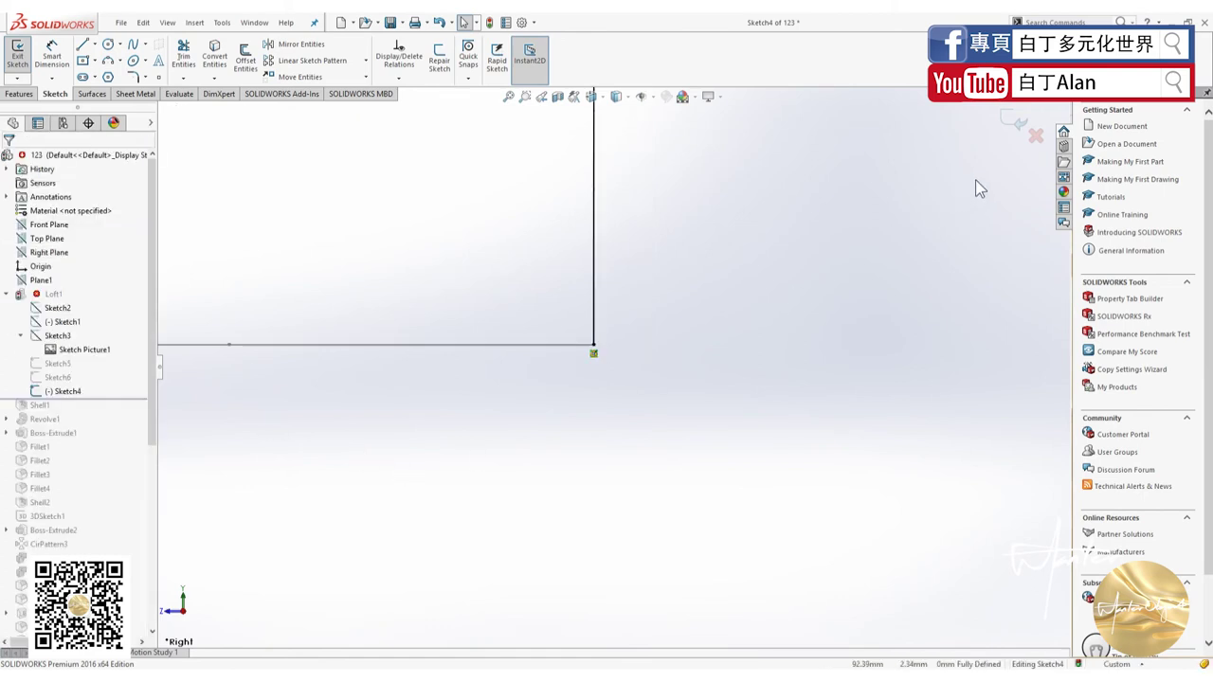
Exit Sketch4 so Loft1 rebuilds error-free, then zoom in on the lofted body.
left_click(1012, 118)
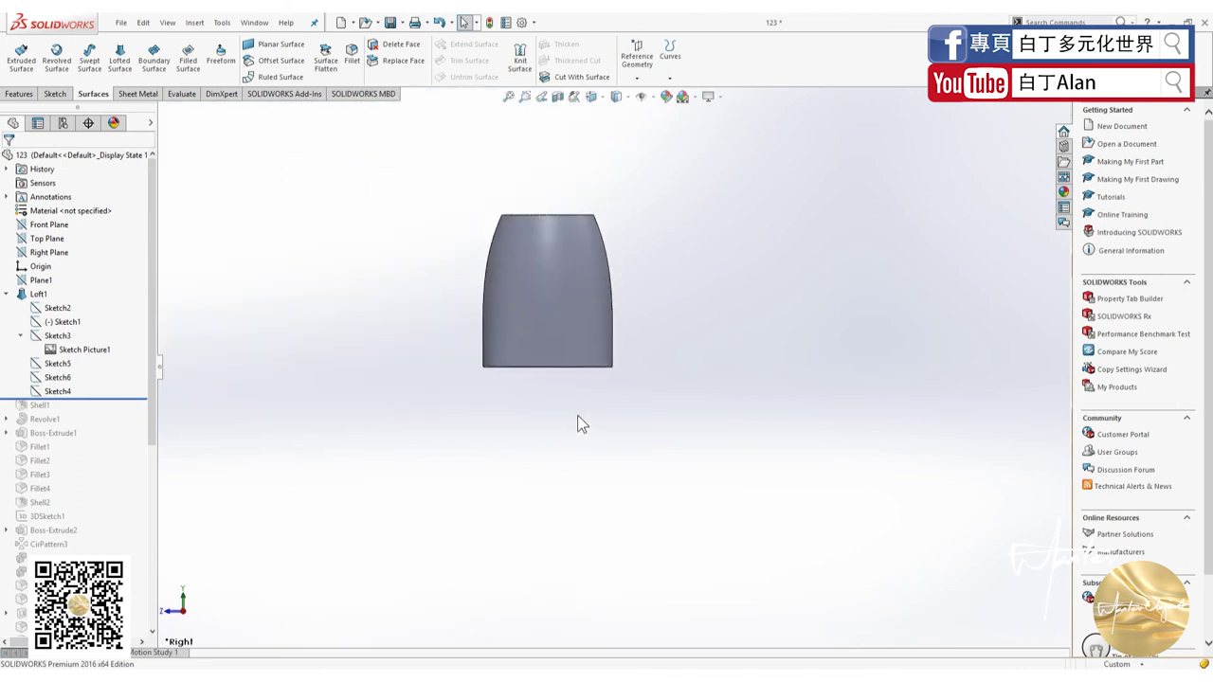
scroll(602, 274, "down", 3)
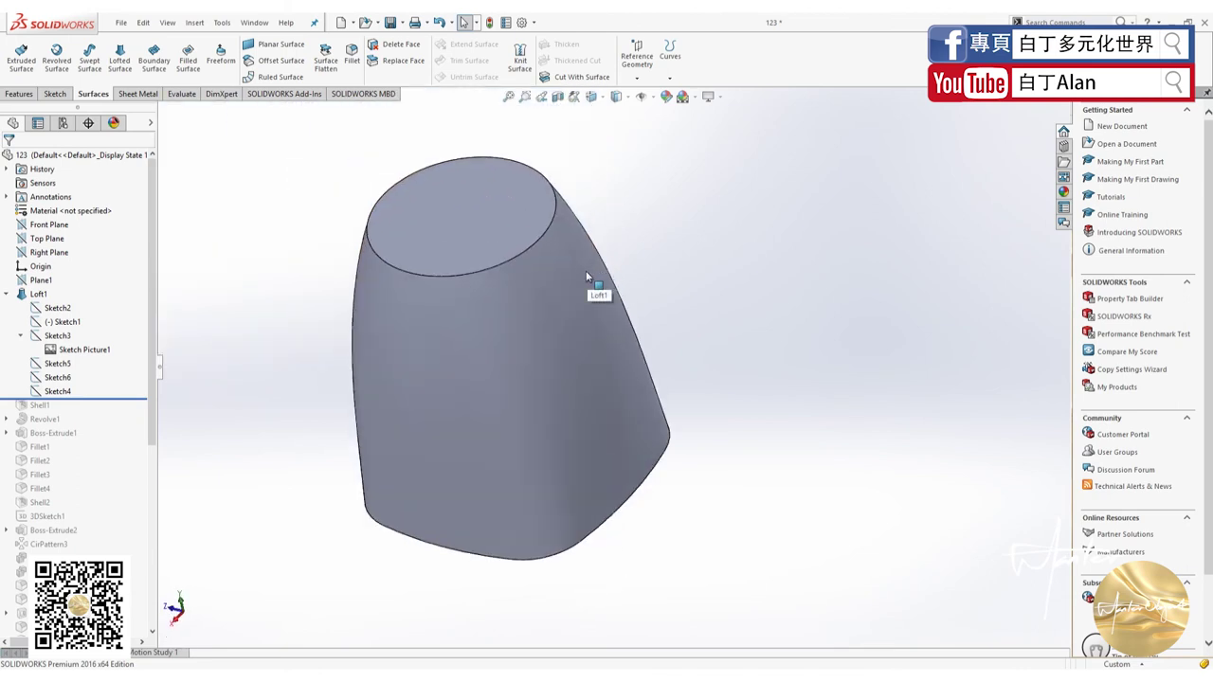
Drag the rollback bar to the end of the tree, checking the model around Body-Delete/Keep2.
left_click_drag(112, 398, 112, 621)
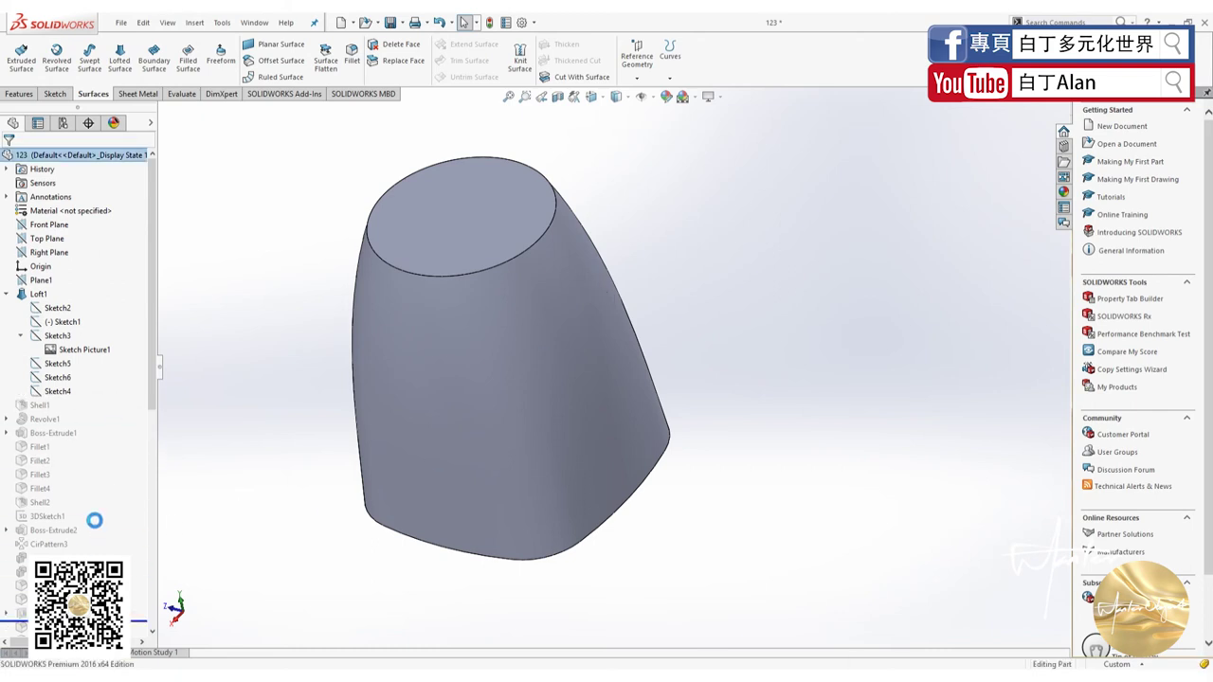
scroll(99, 528, "down", 4)
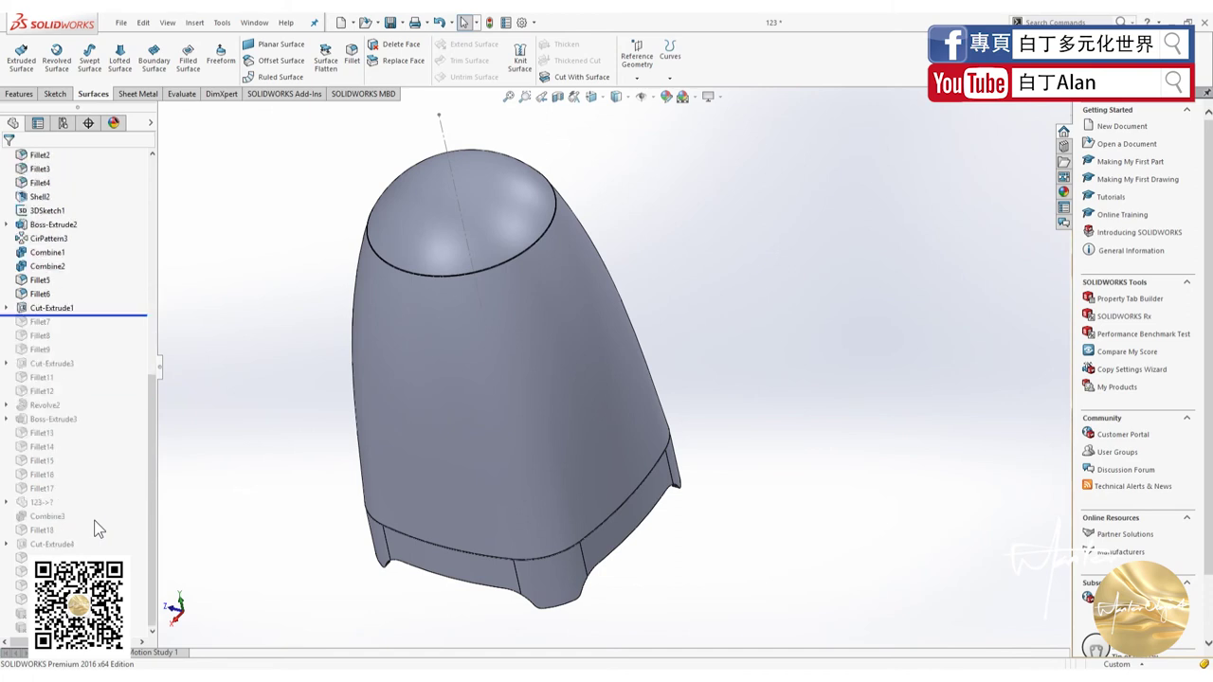
left_click_drag(123, 315, 123, 633)
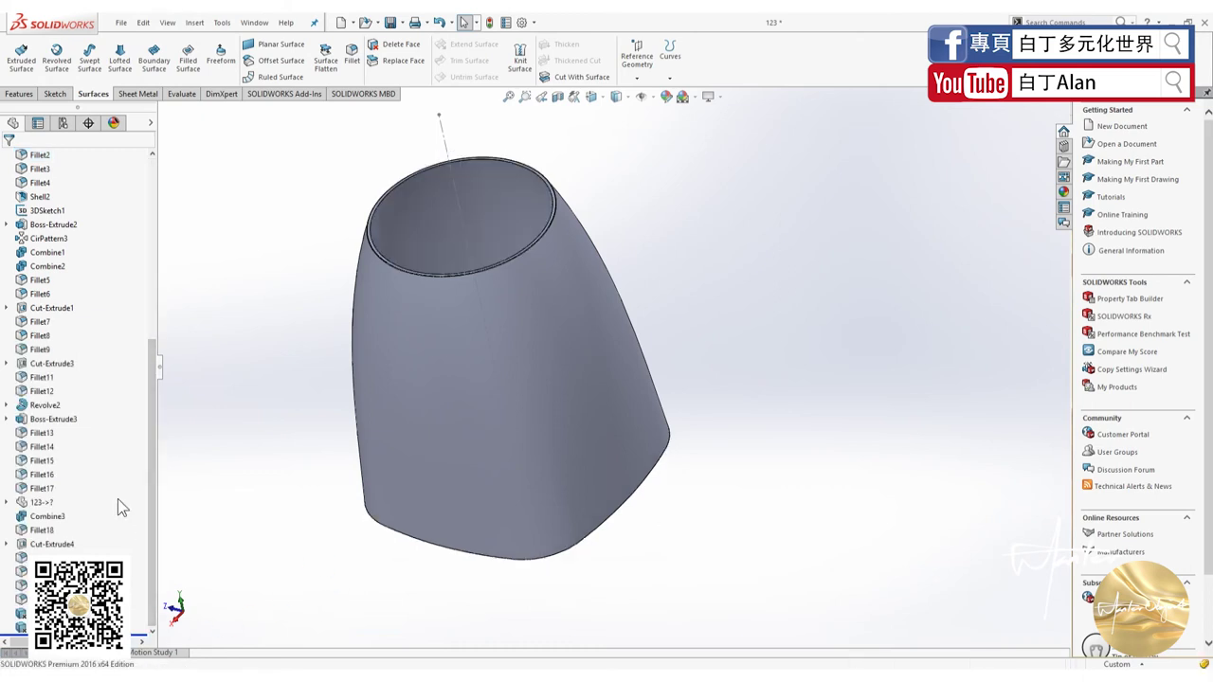
left_click(21, 628)
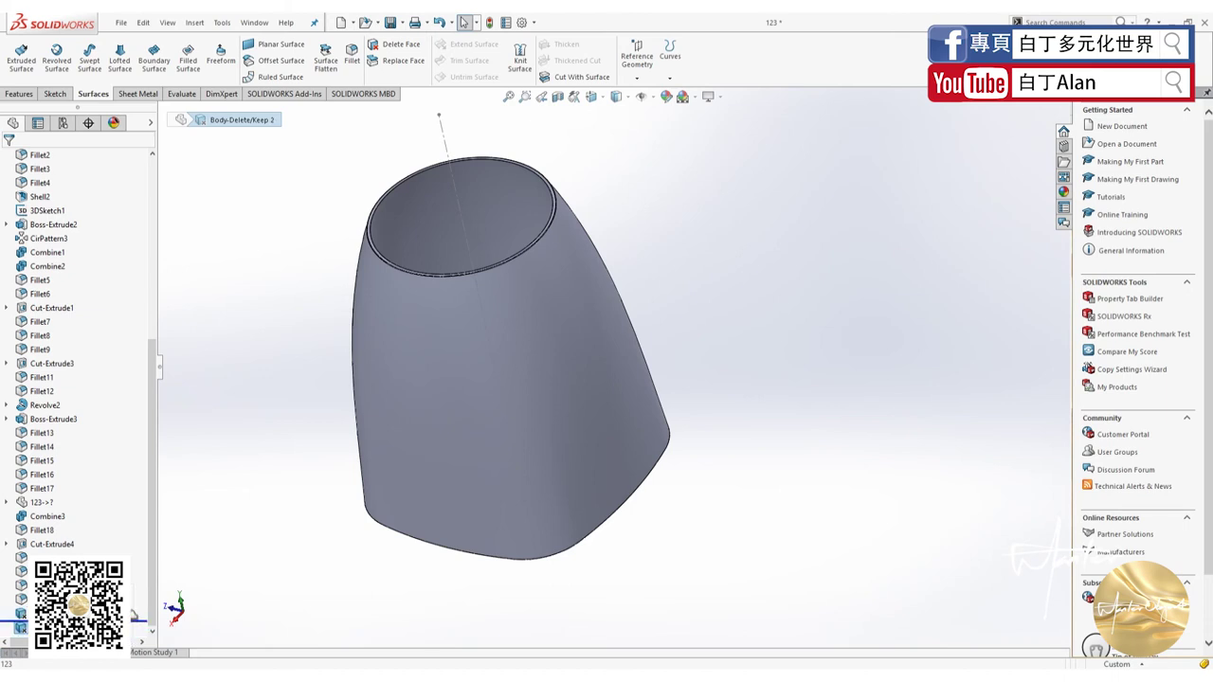
left_click_drag(135, 611, 132, 599)
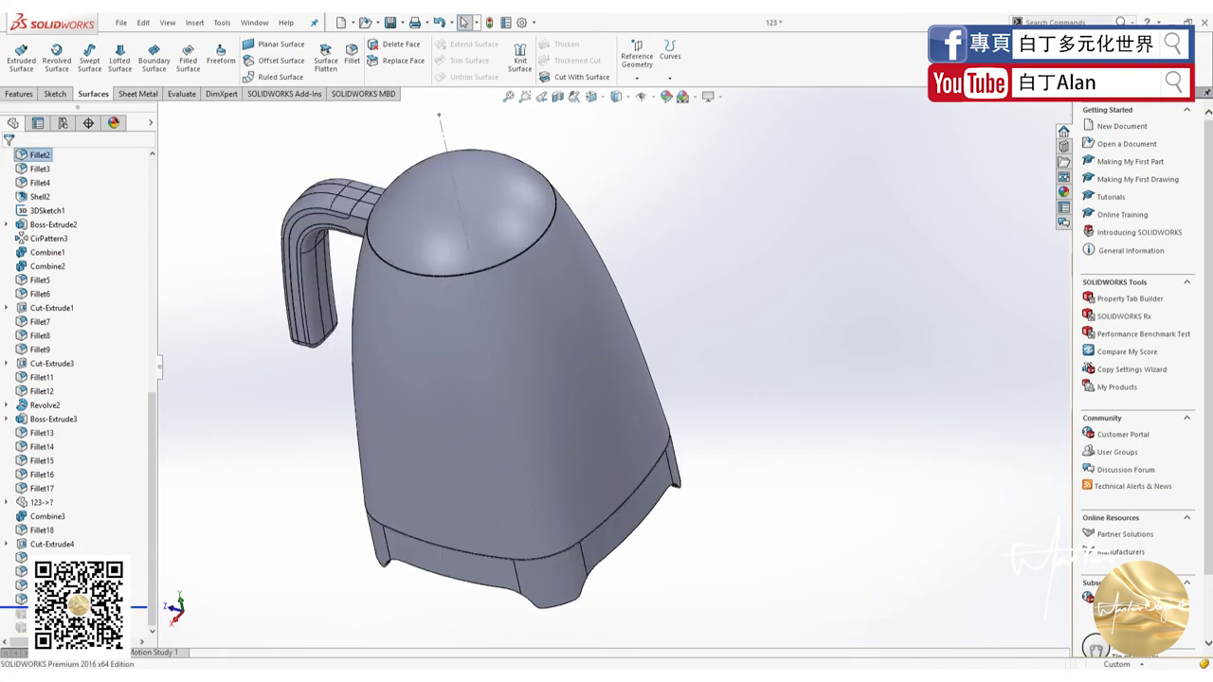
left_click_drag(133, 607, 132, 633)
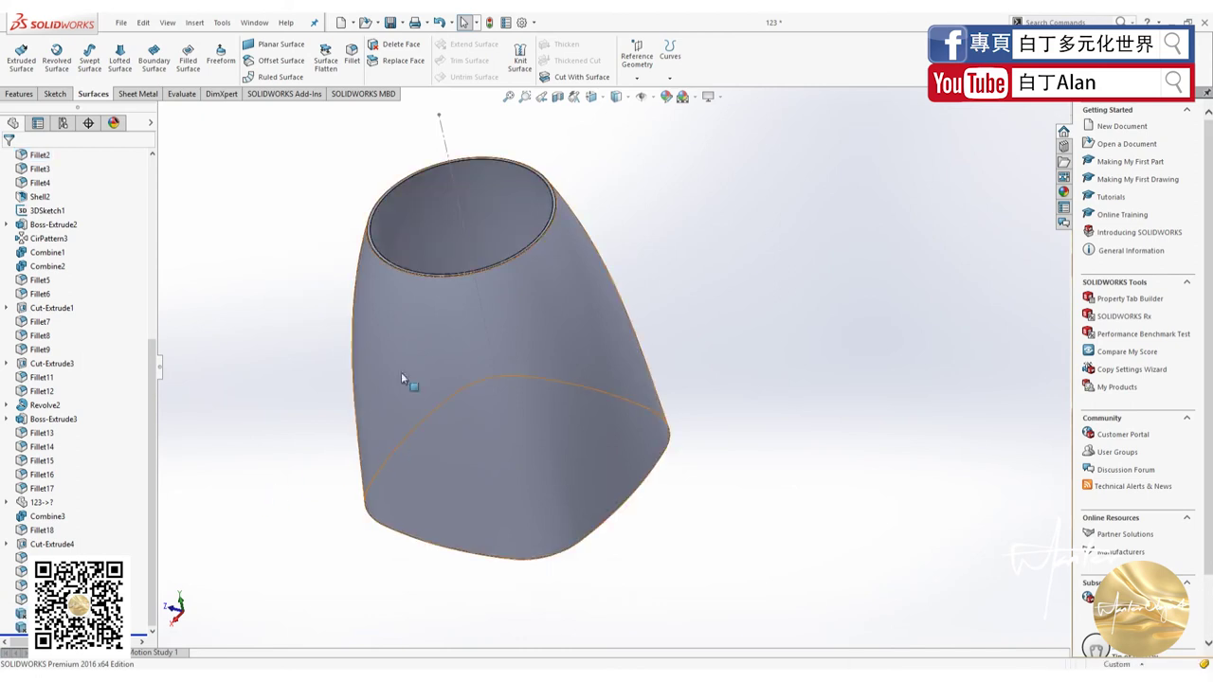
scroll(72, 313, "up", 7)
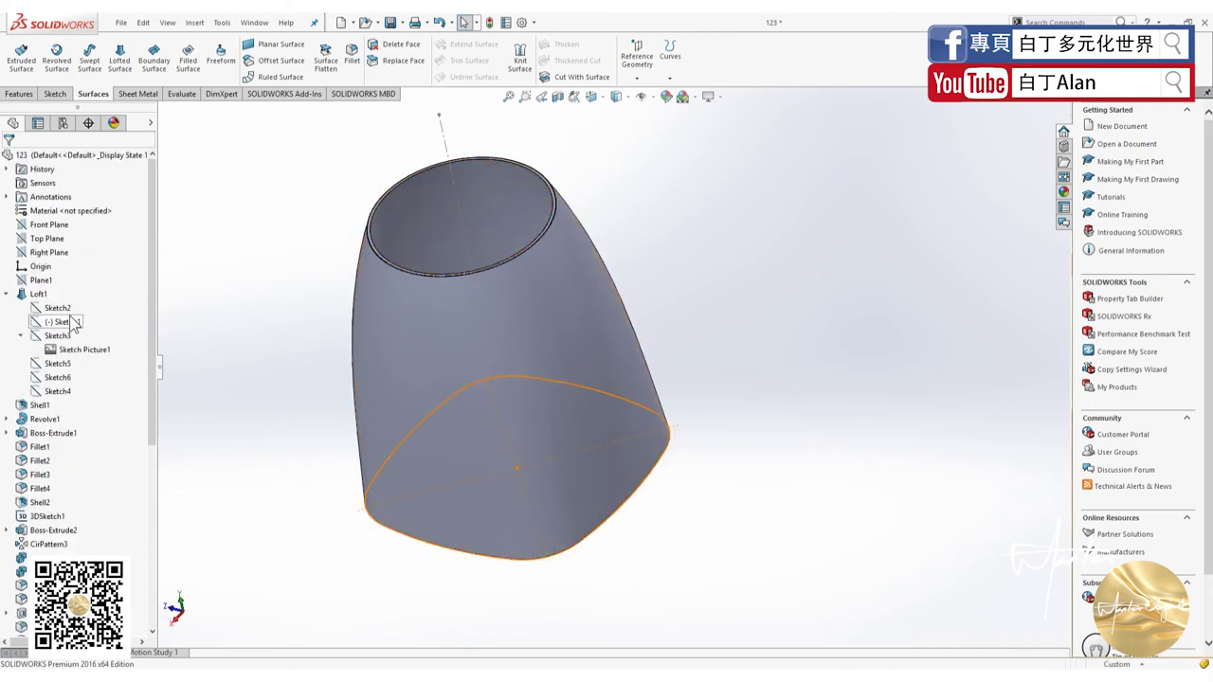
Start a new sketch on the Front Plane, viewed face-on.
left_click(53, 228)
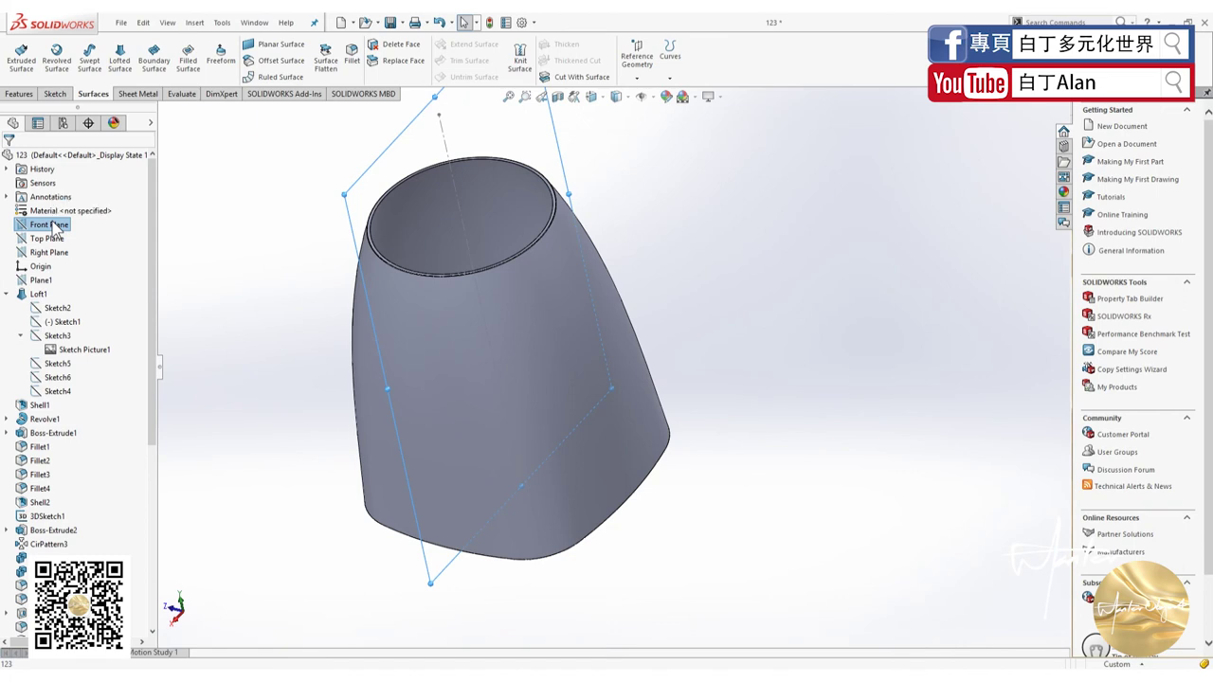
key("ctrl+8")
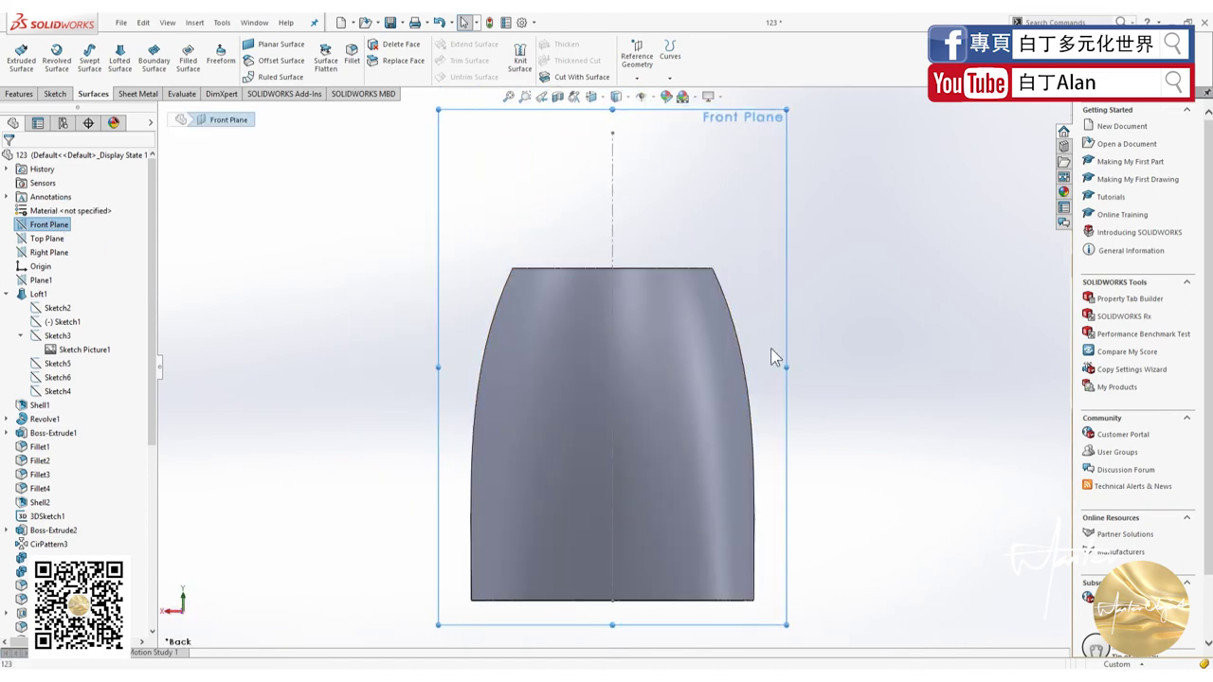
scroll(770, 348, "down", 3)
left_click(54, 94)
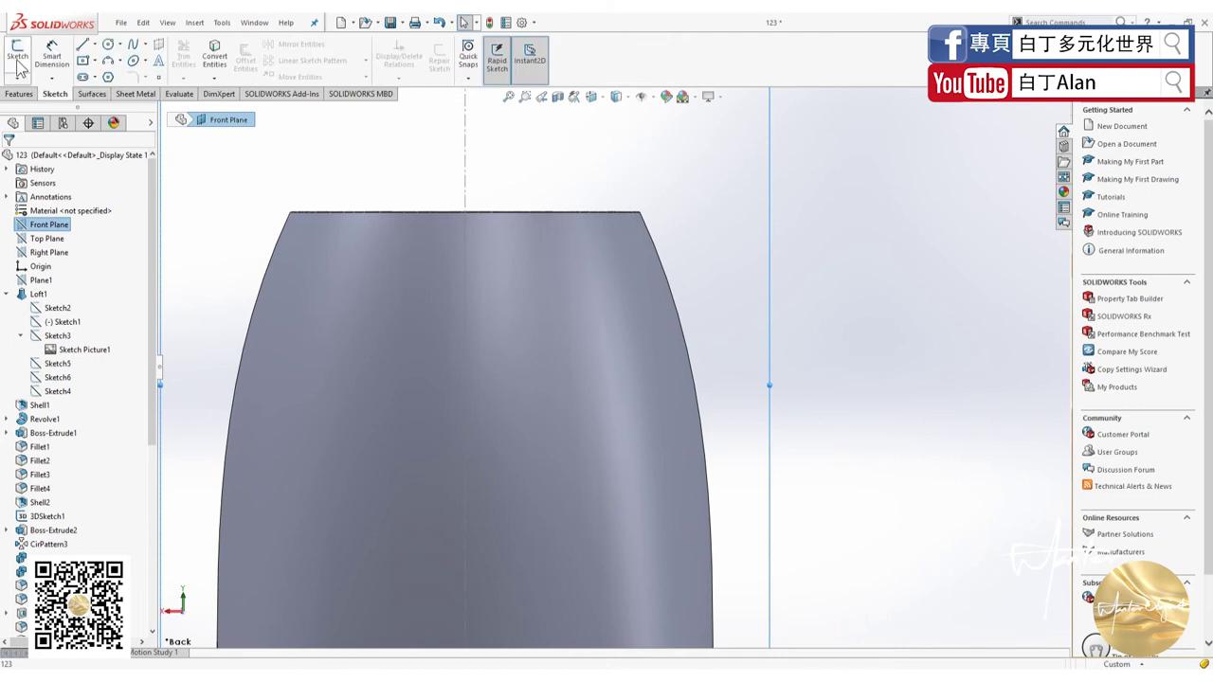
left_click(19, 55)
Open the Sketch Picture file browser through Tools > Sketch Tools.
left_click(195, 22)
mouse_move(217, 72)
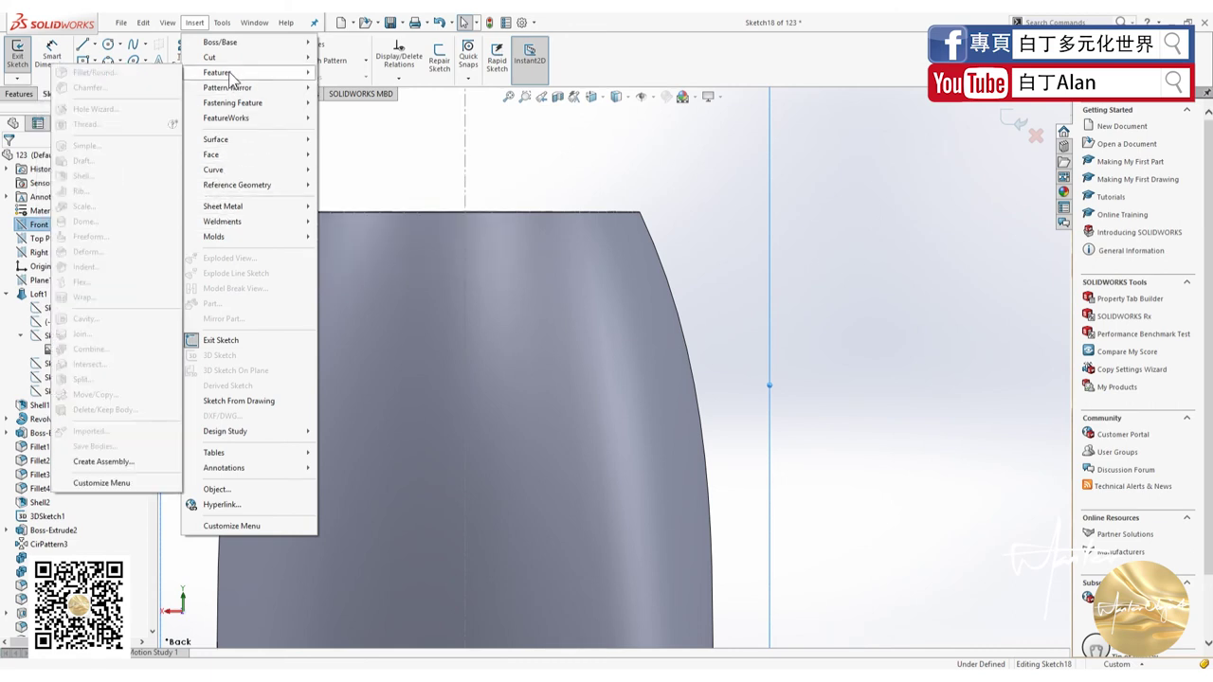
mouse_move(220, 41)
left_click(221, 21)
mouse_move(253, 310)
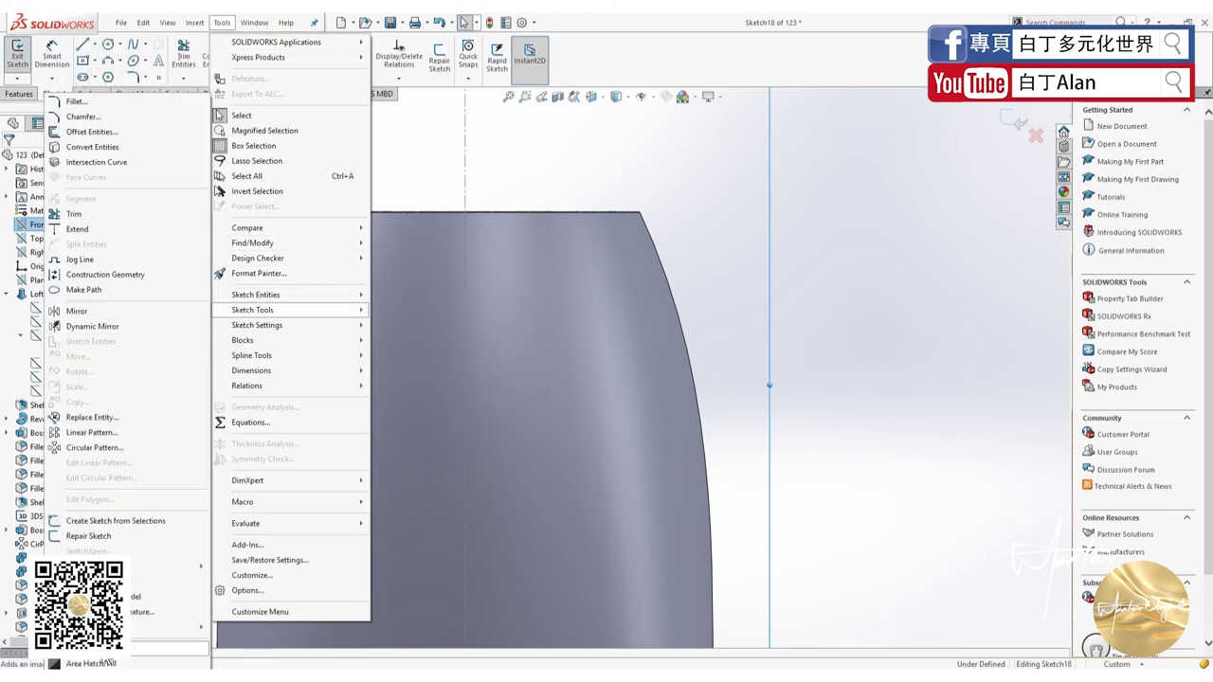
left_click(342, 421)
key("ctrl+o")
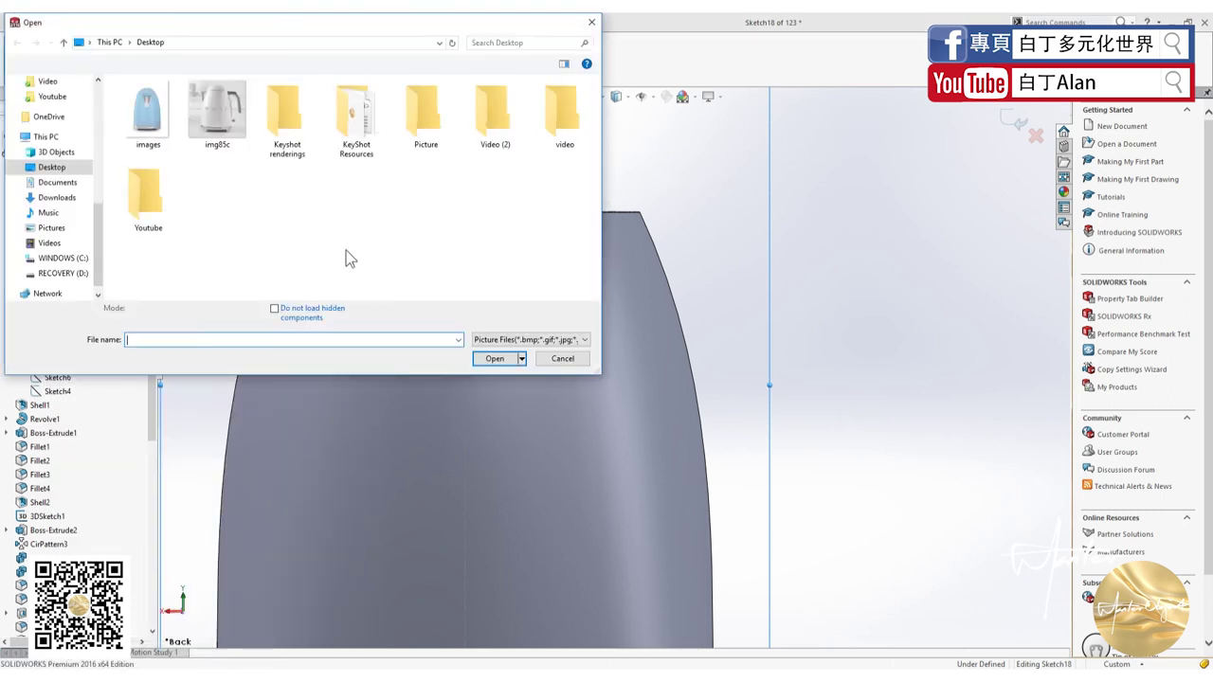
Insert the blue kettle photo right of the grey body, scaled to about 266 × 355 mm.
double_click(159, 125)
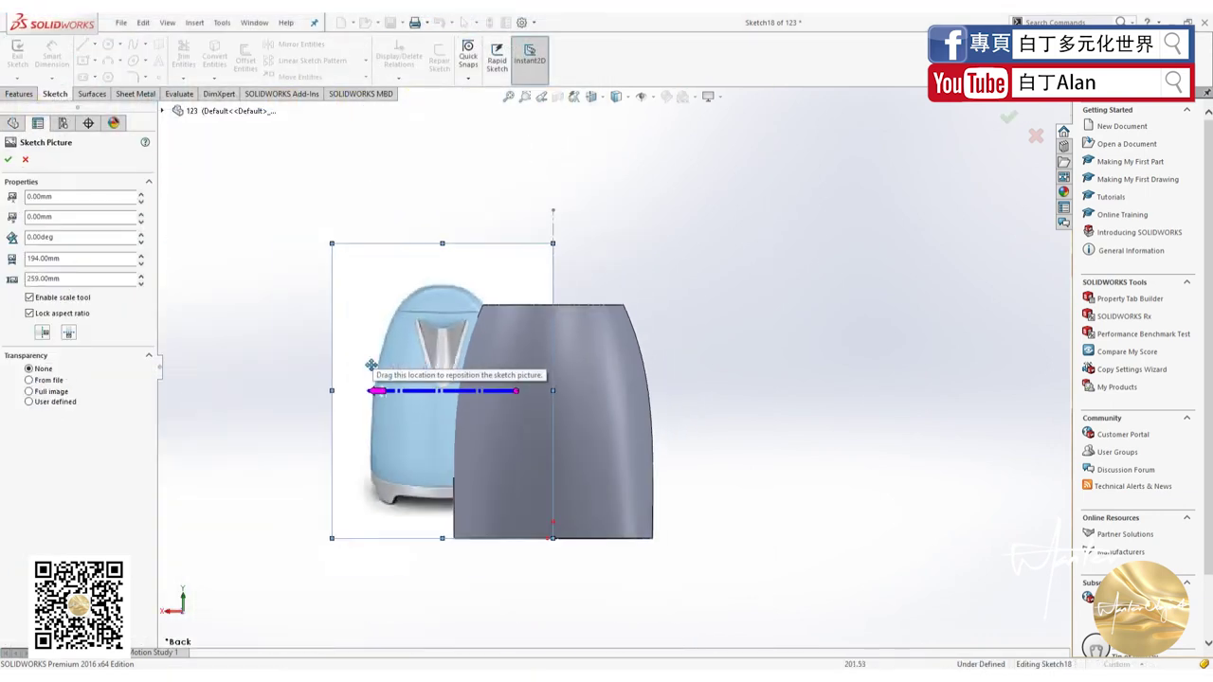
mouse_move(573, 313)
left_mouse_down()
mouse_move(666, 368)
mouse_move(744, 331)
left_mouse_up()
left_click_drag(842, 500, 894, 545)
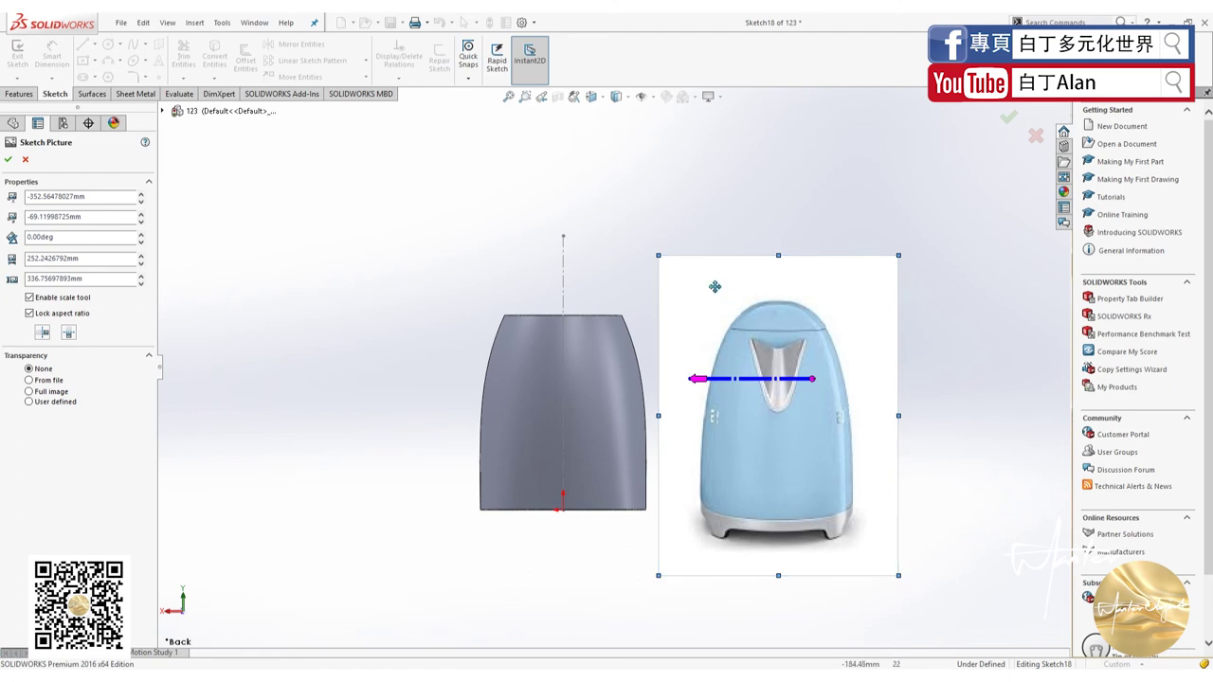
left_click_drag(658, 255, 645, 242)
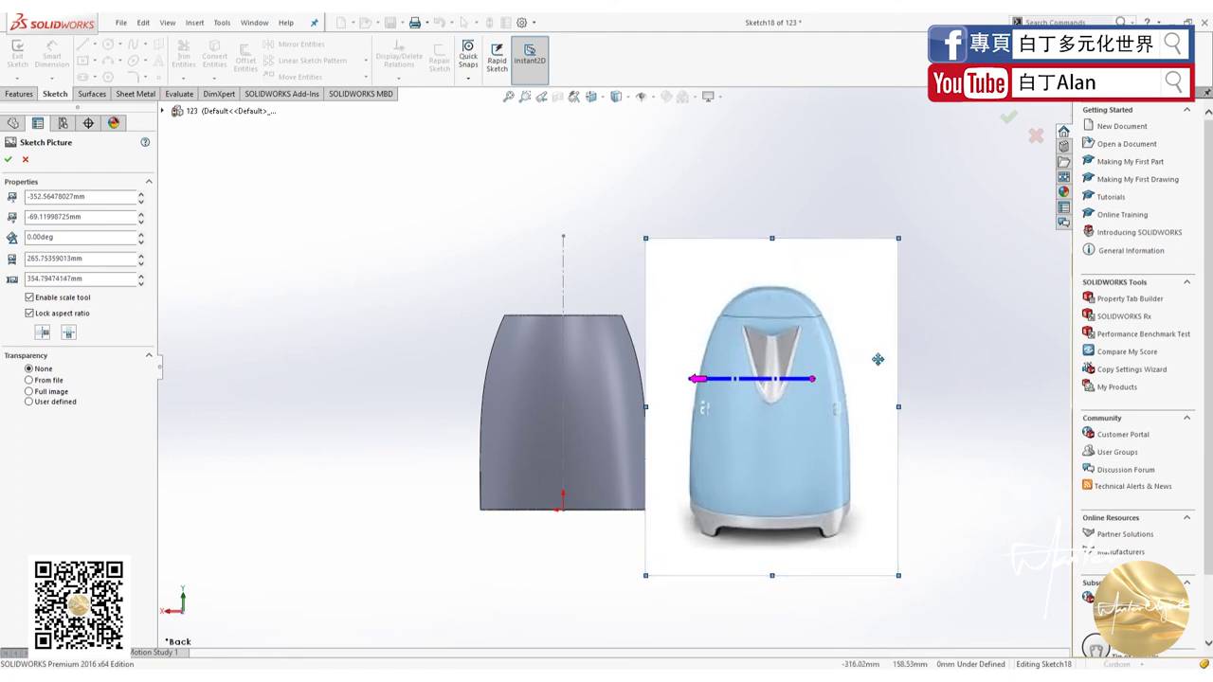
left_click(932, 371)
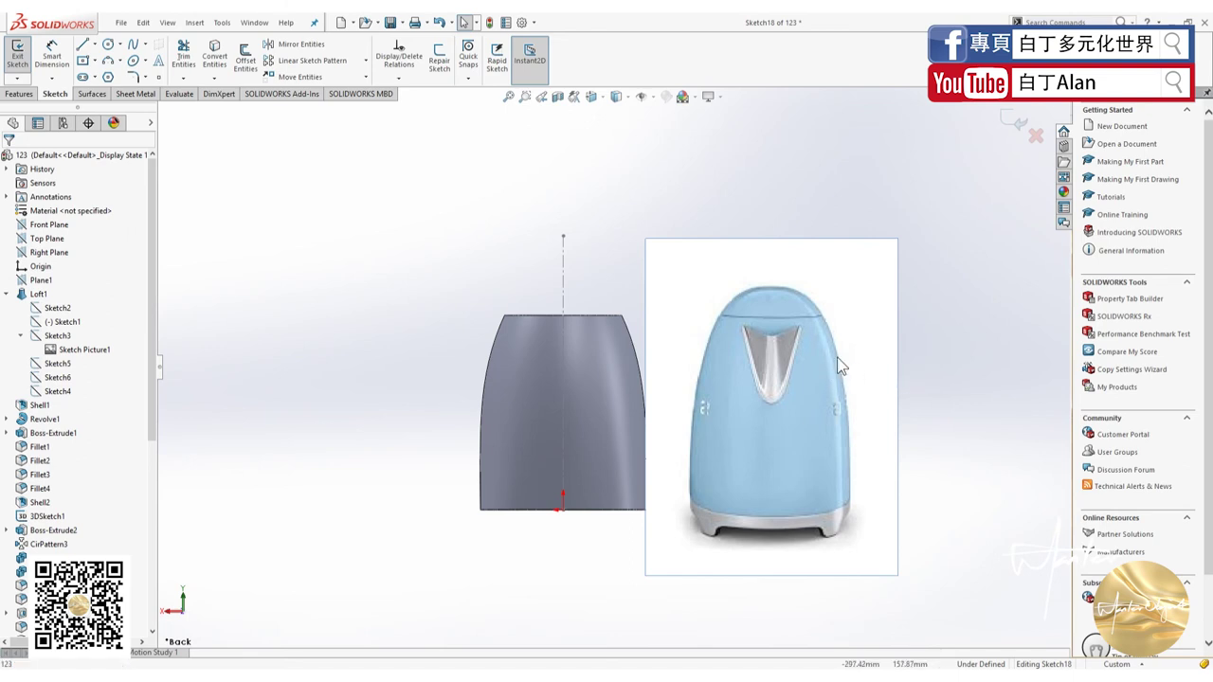
Trace the spout's left edge with a line from the V's top-left corner down to its tip.
scroll(849, 363, "down", 2)
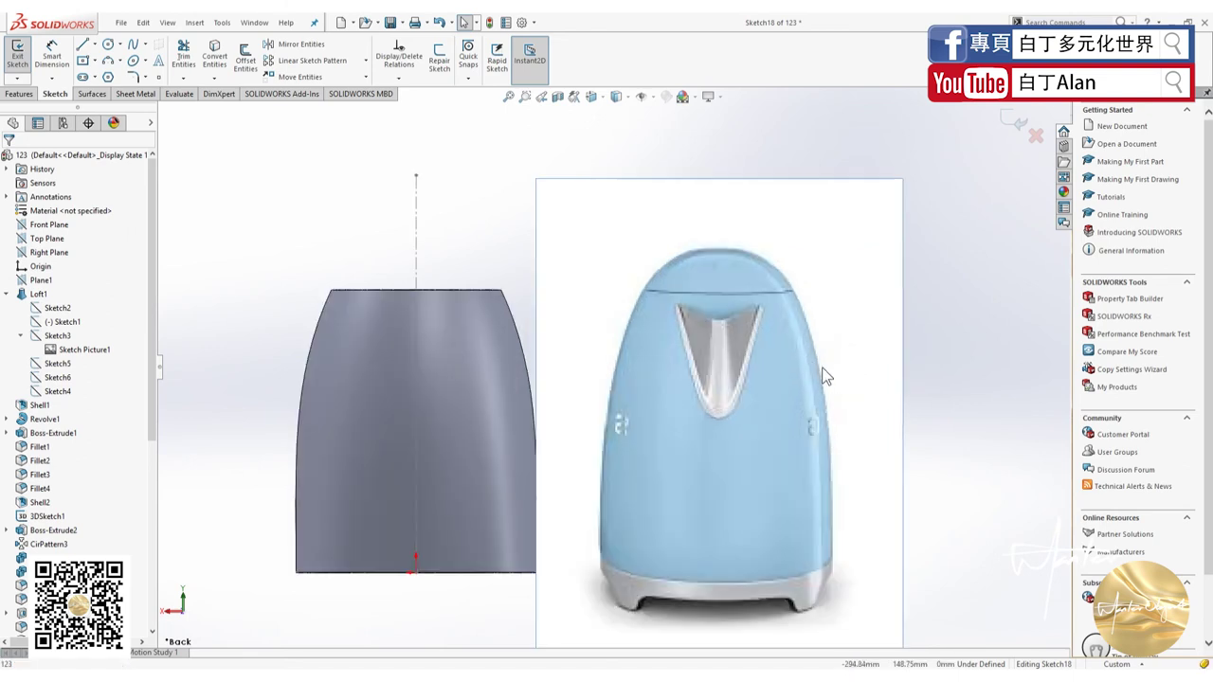
left_click(92, 44)
left_click(103, 60)
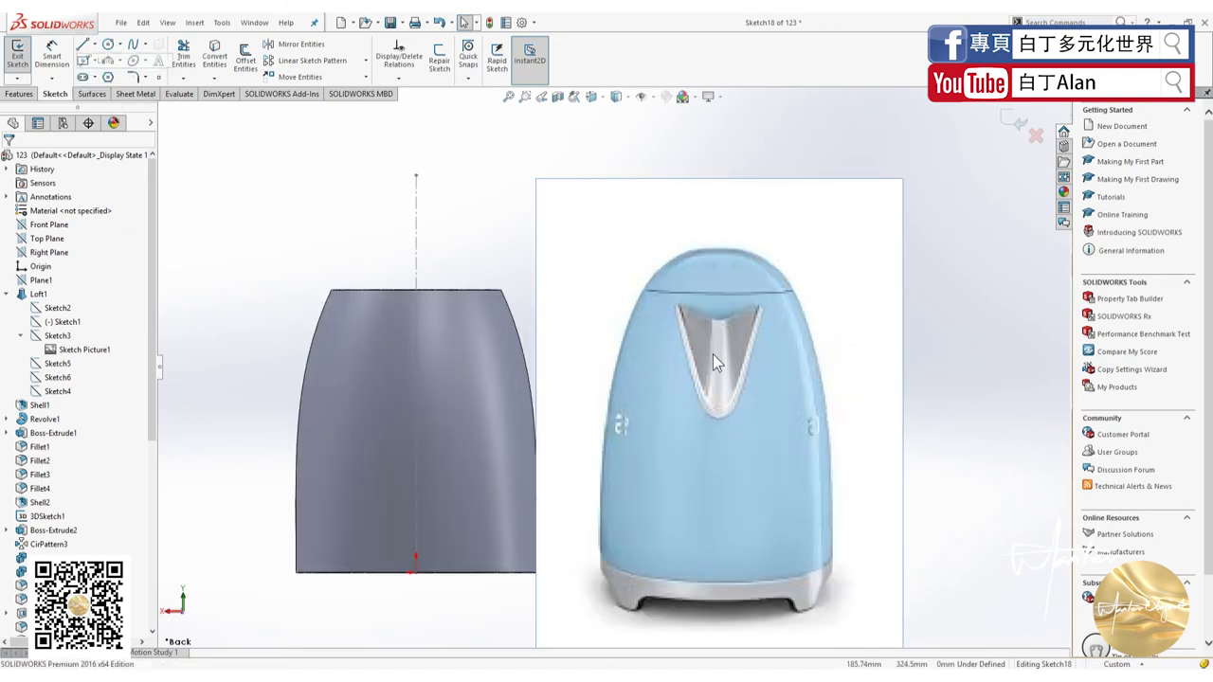
left_click(676, 309)
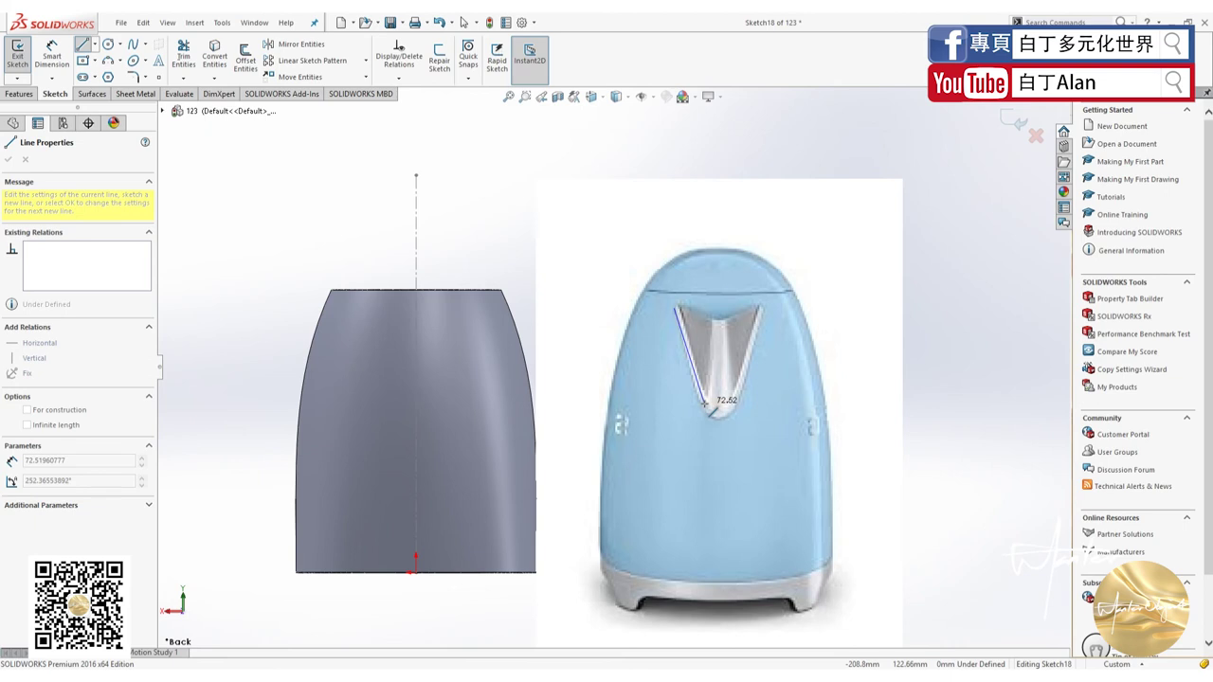
key("Escape")
scroll(783, 373, "down", 3)
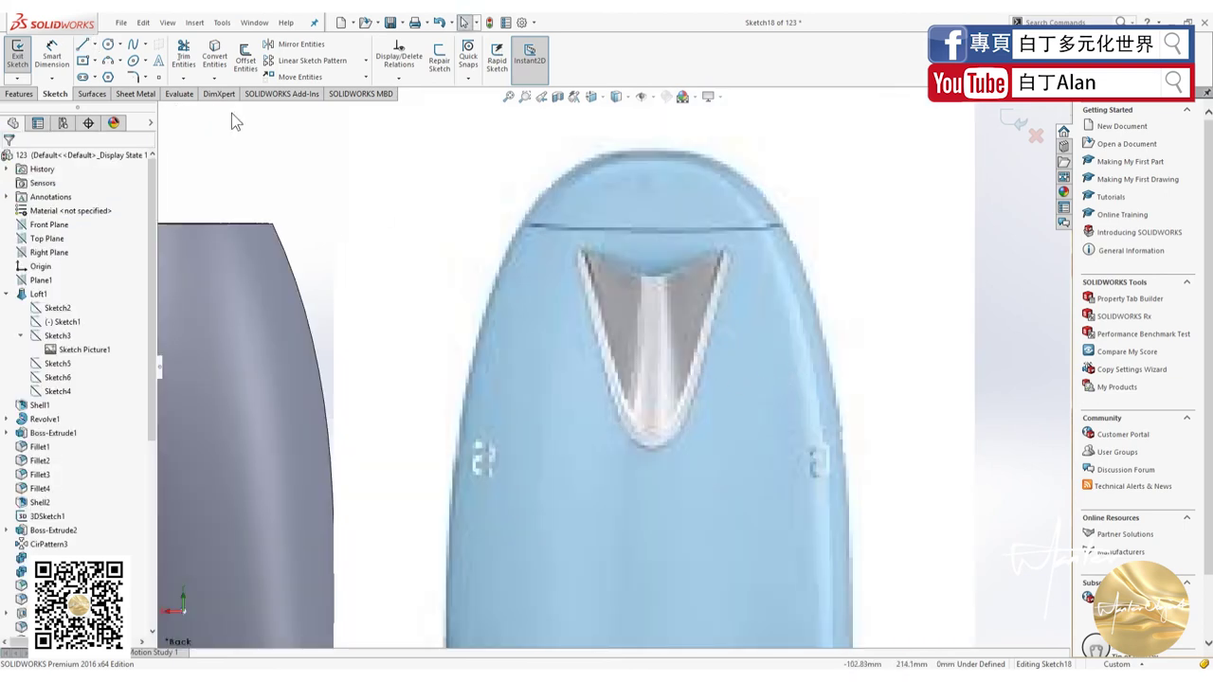
key("l")
left_click(583, 250)
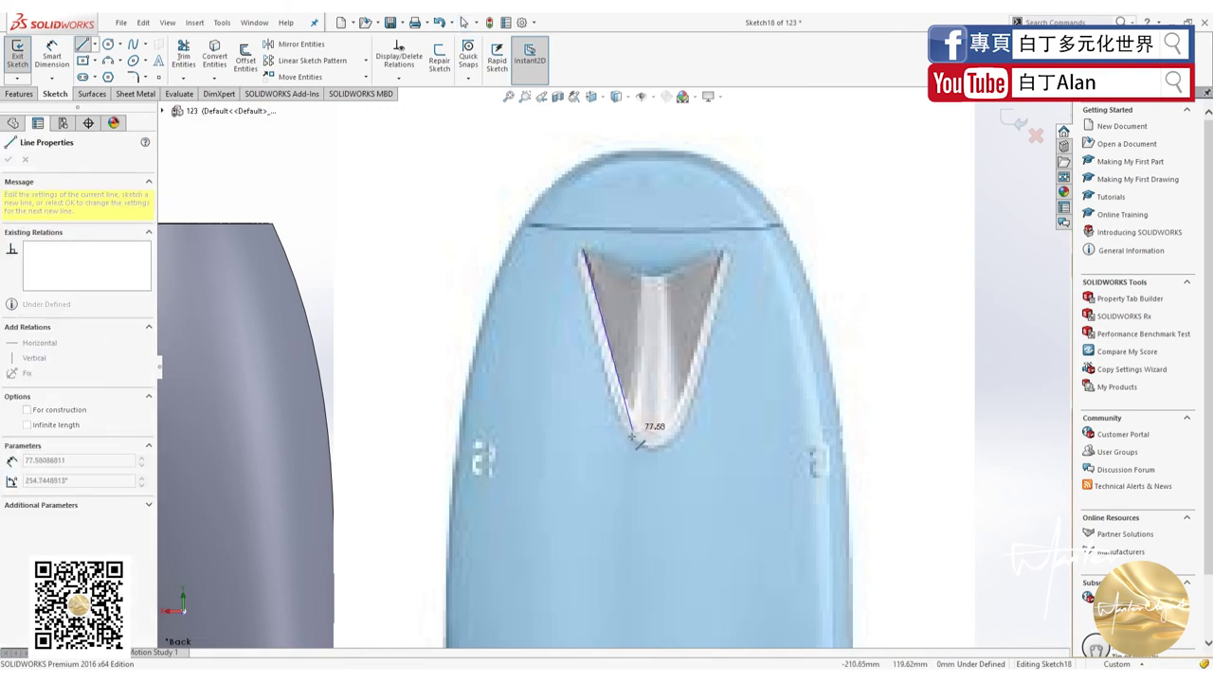
left_click(632, 436)
key("Escape")
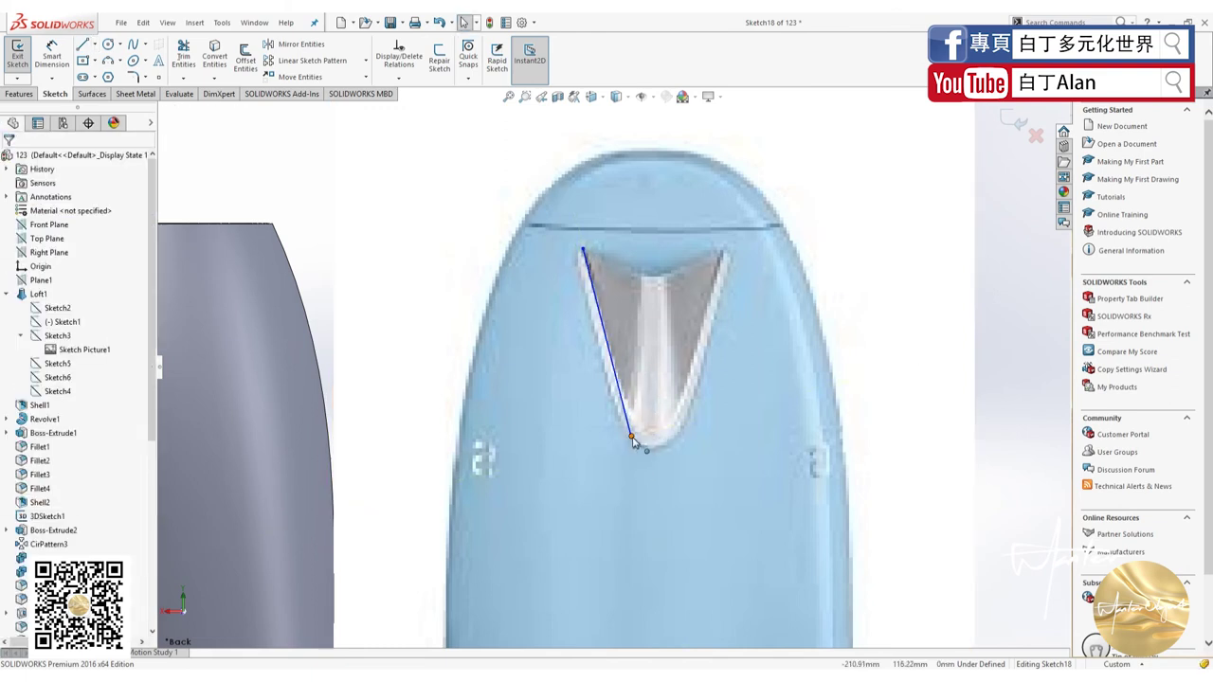
left_click_drag(643, 443, 639, 453)
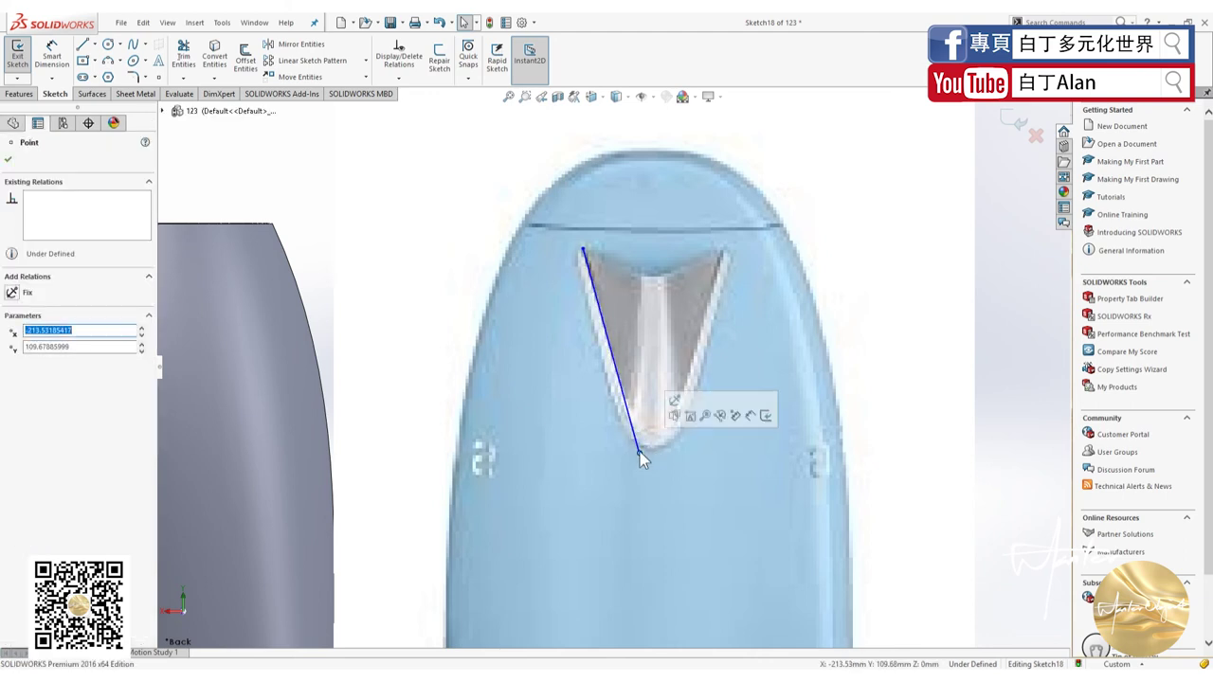
left_click(501, 195)
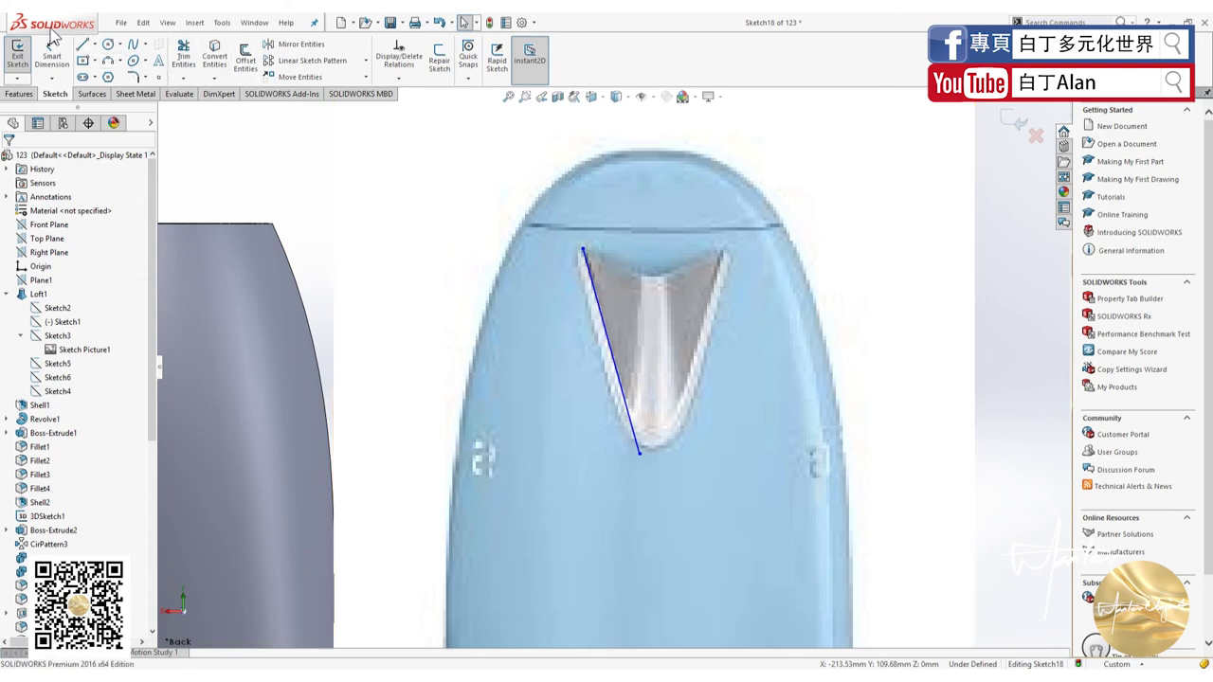
Draw the right spout line from the V's top-right corner to its lower tip.
left_click(84, 46)
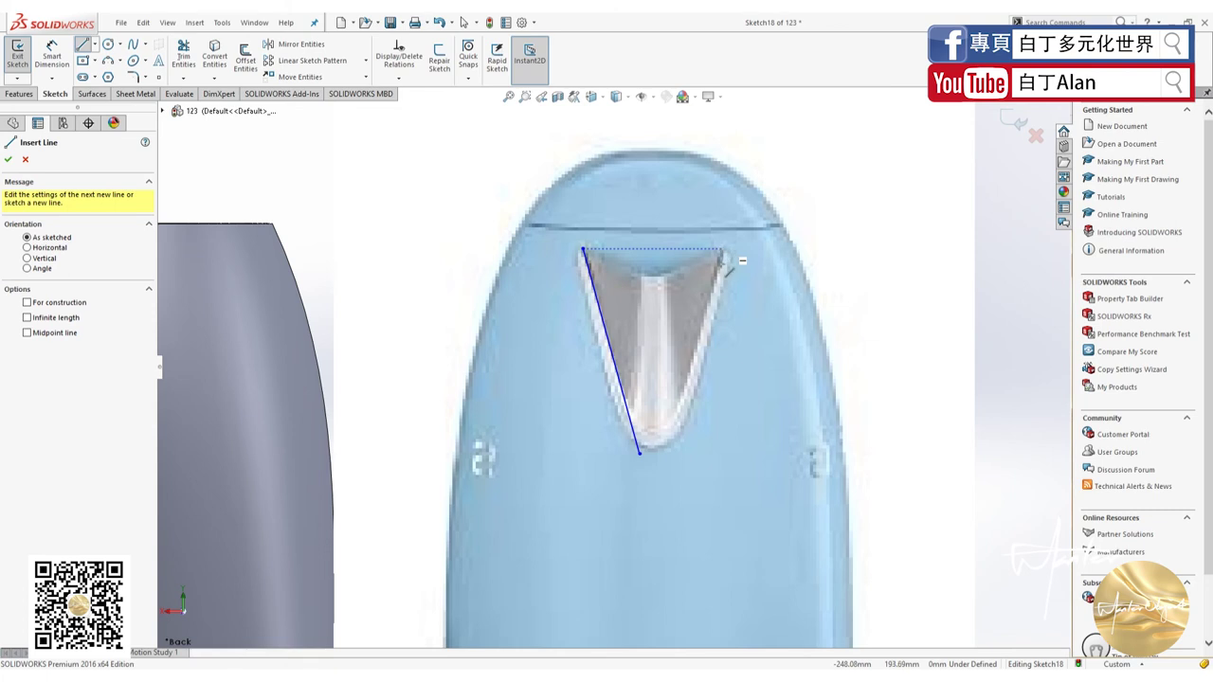
left_click(723, 250)
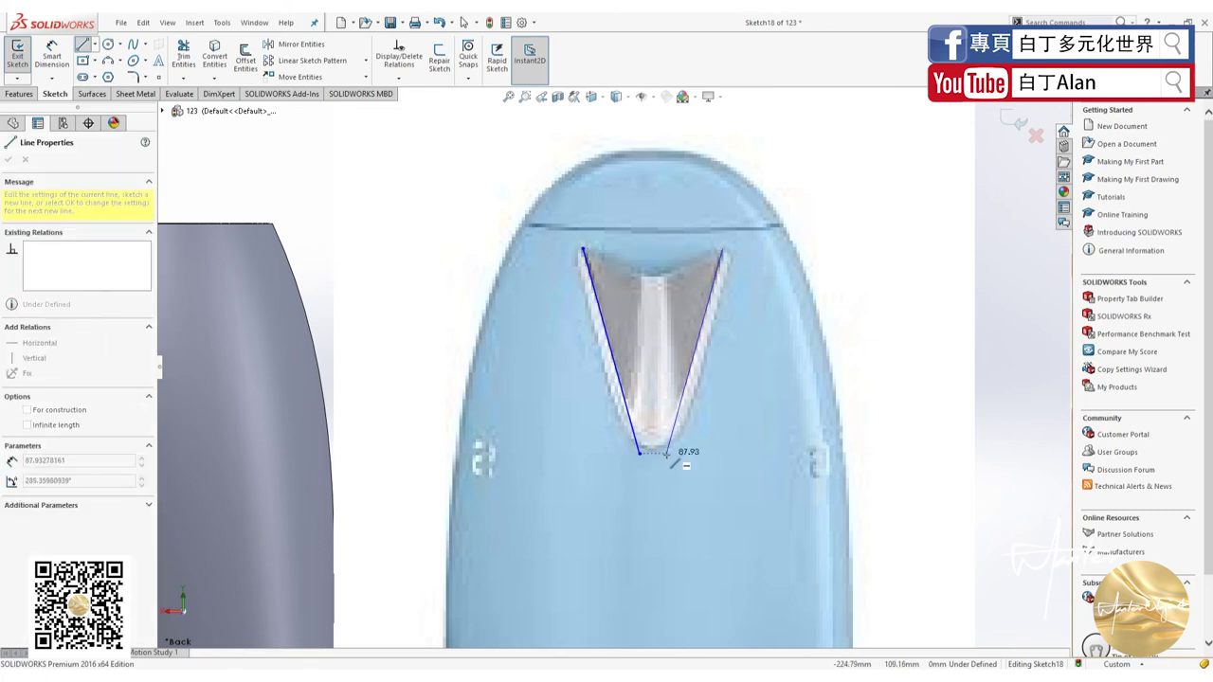
left_click(667, 453)
key("Escape")
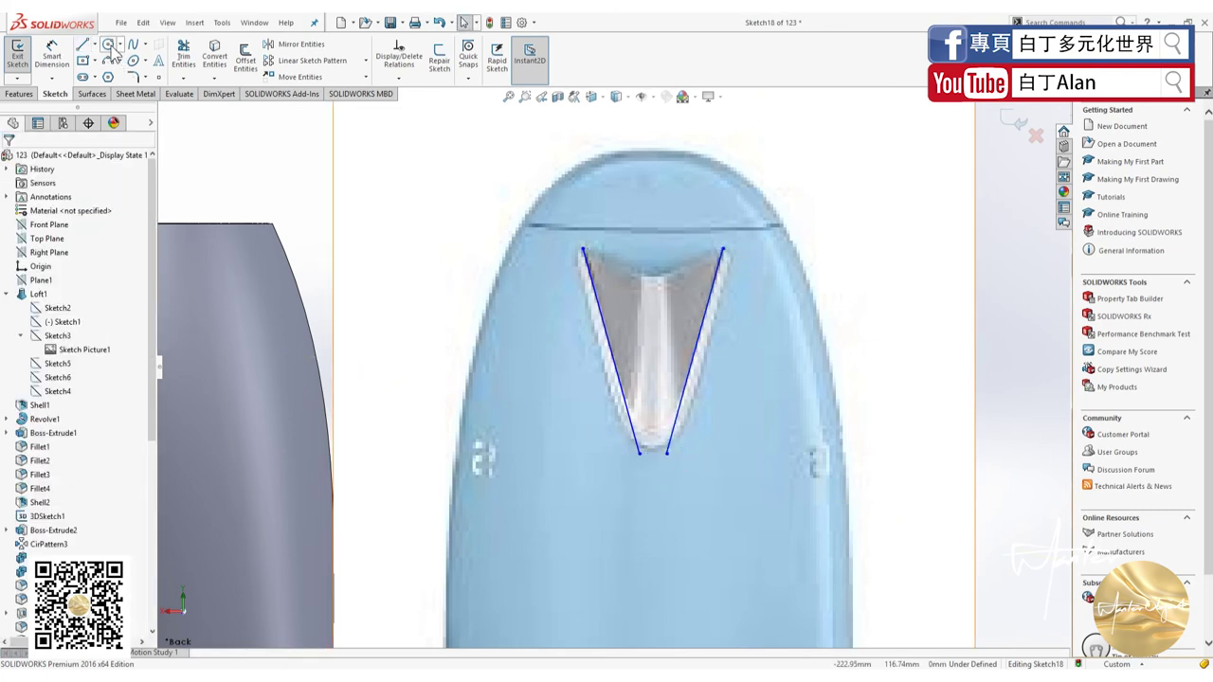
scroll(674, 432, "down", 5)
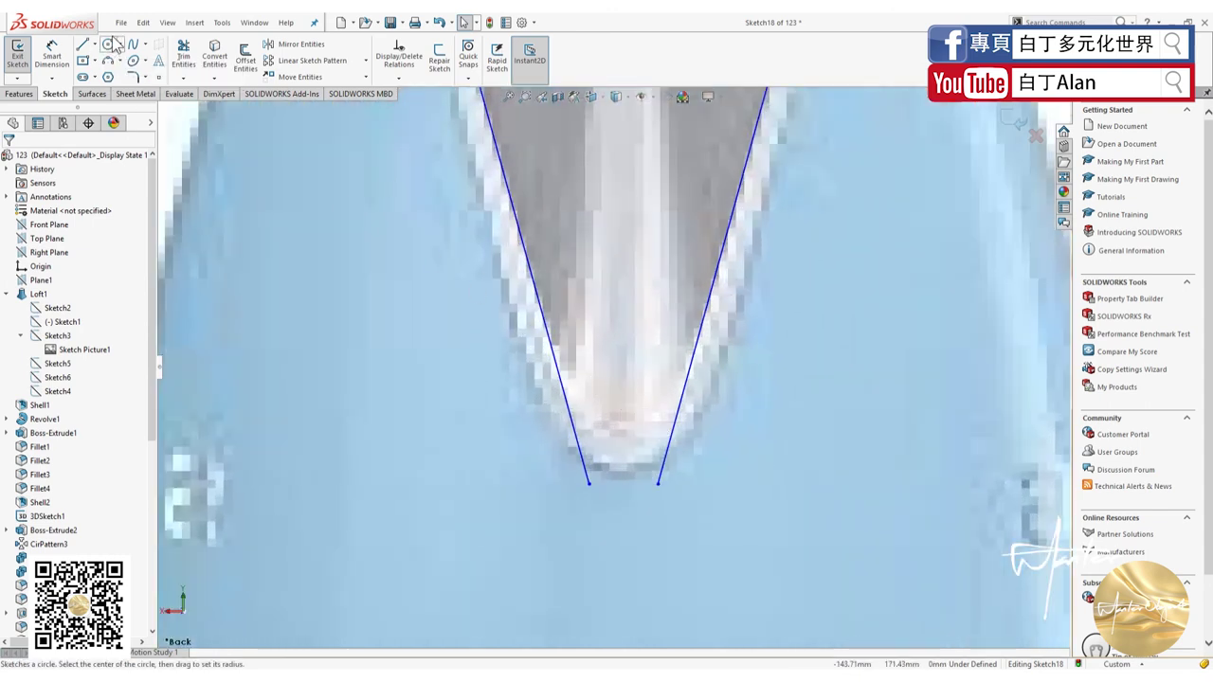
Add a circle of about R 9.28 inside the V tip, touching both spout lines.
left_click(109, 47)
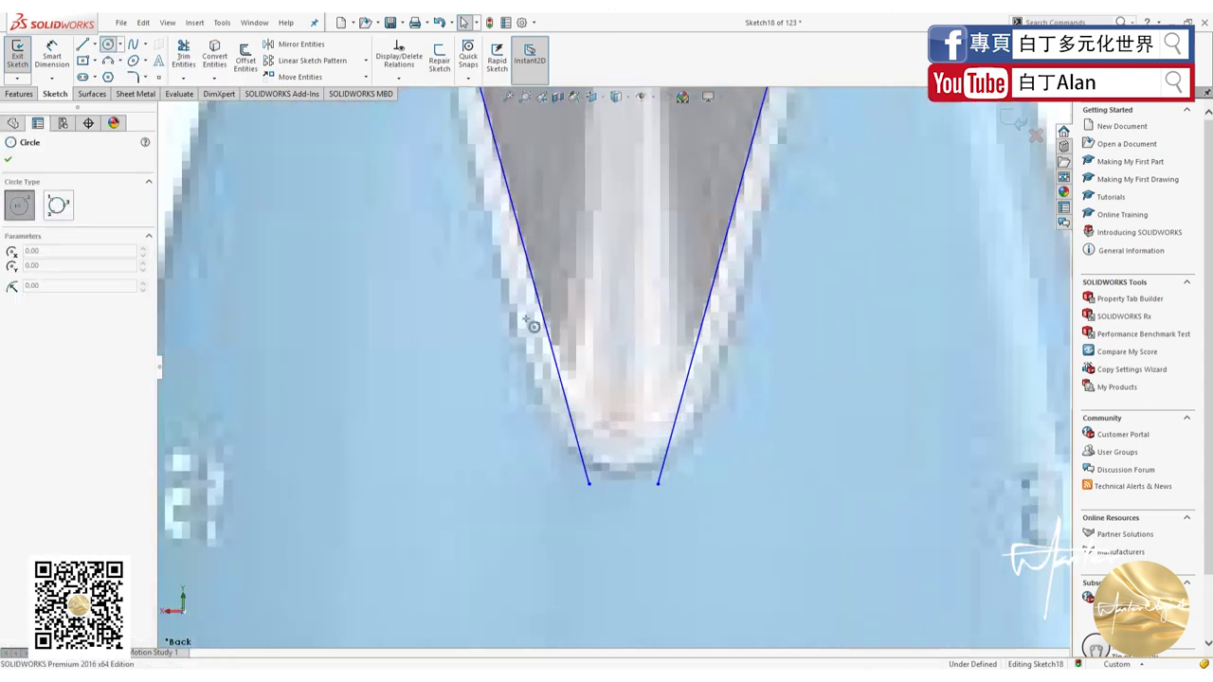
left_click(623, 385)
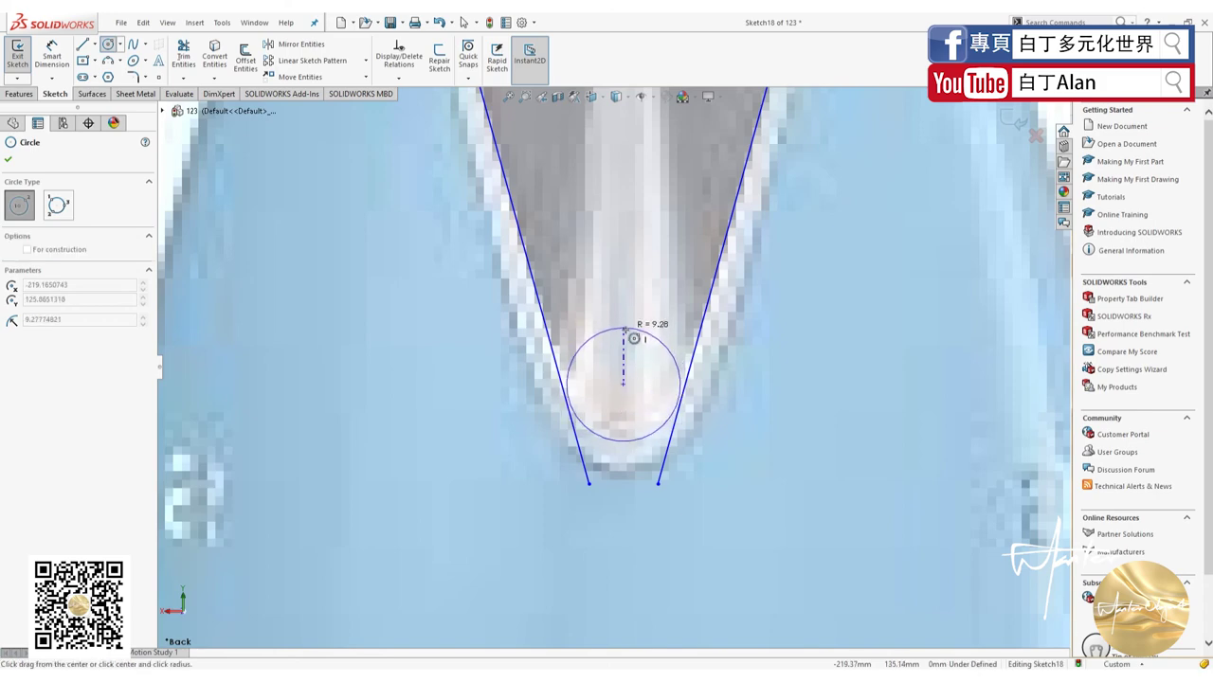
left_click(678, 379)
scroll(679, 379, "down", 3)
key("f")
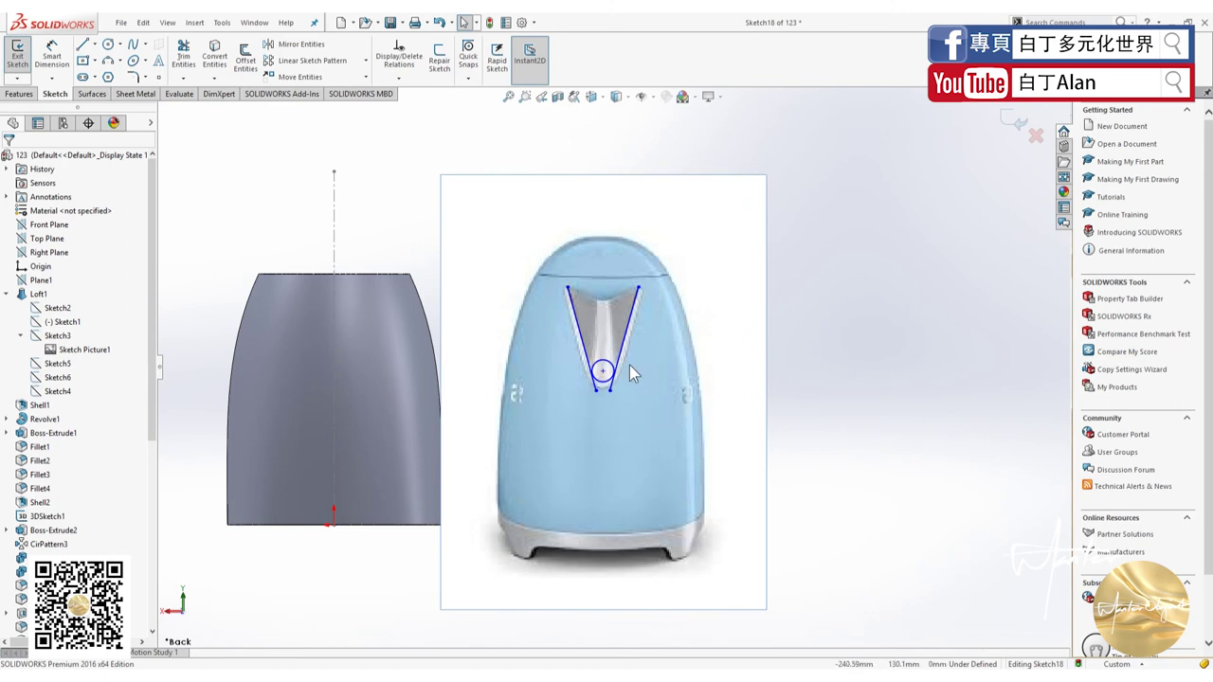
Move both spout lines and the circle together onto the grey kettle body.
left_click(623, 339)
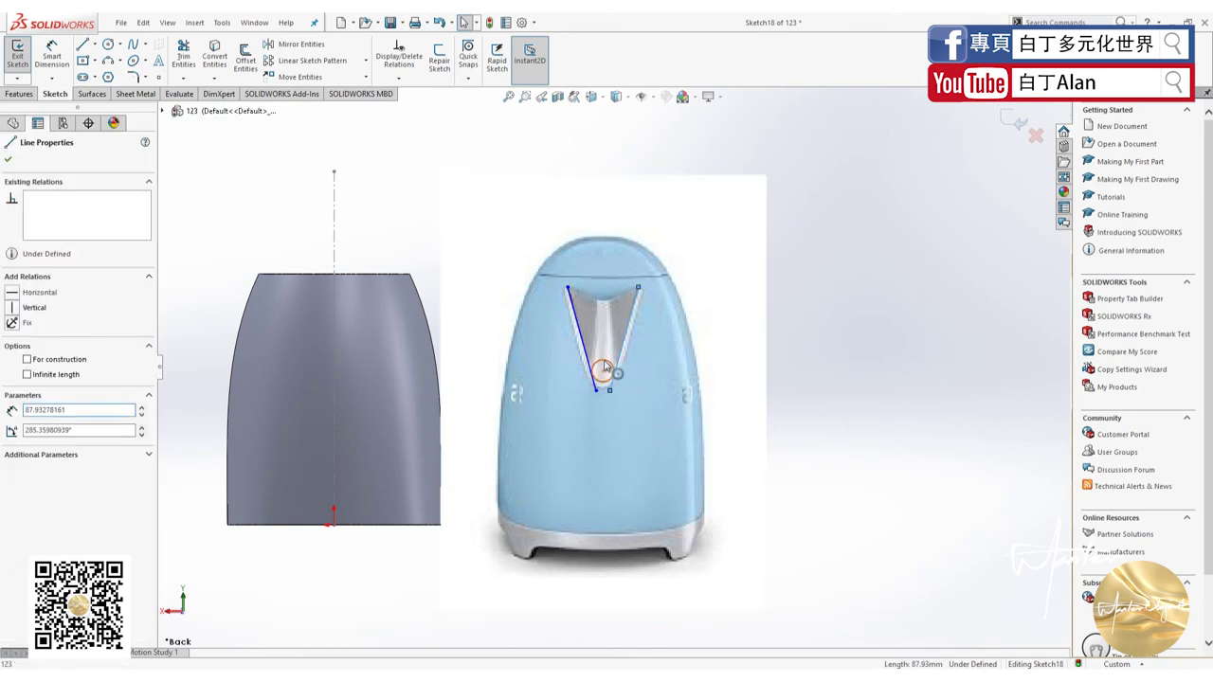
left_click(596, 364, "ctrl")
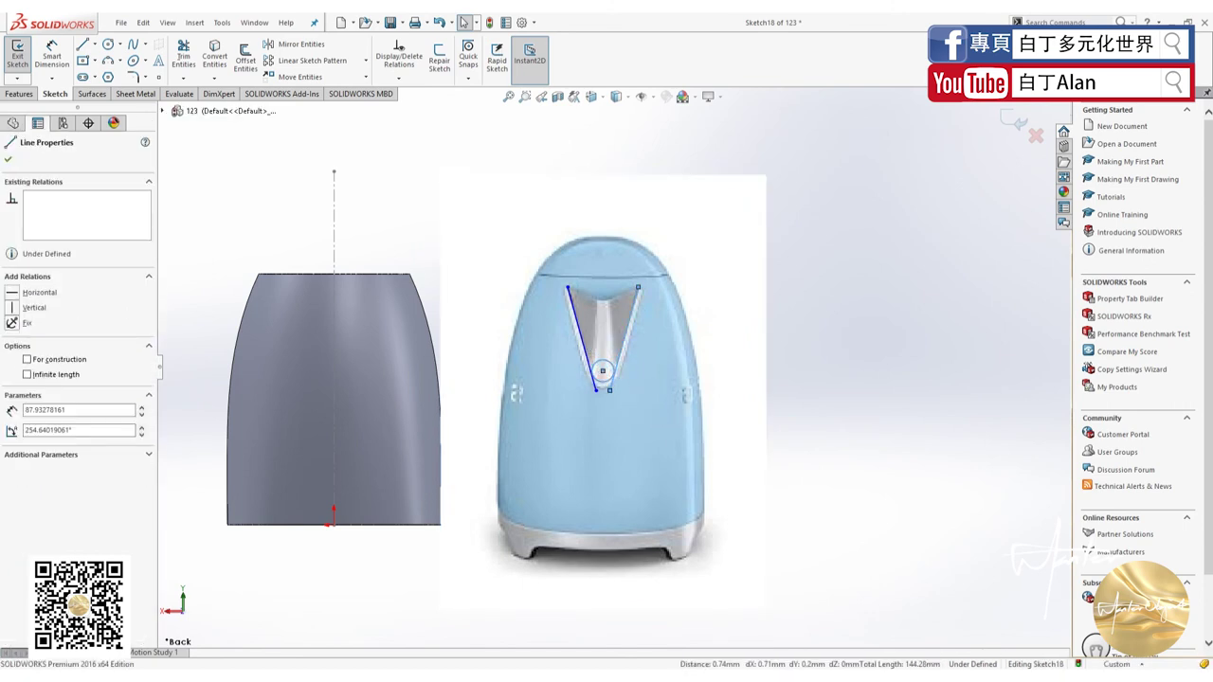
left_click(584, 338, "ctrl")
left_click_drag(584, 338, 297, 347)
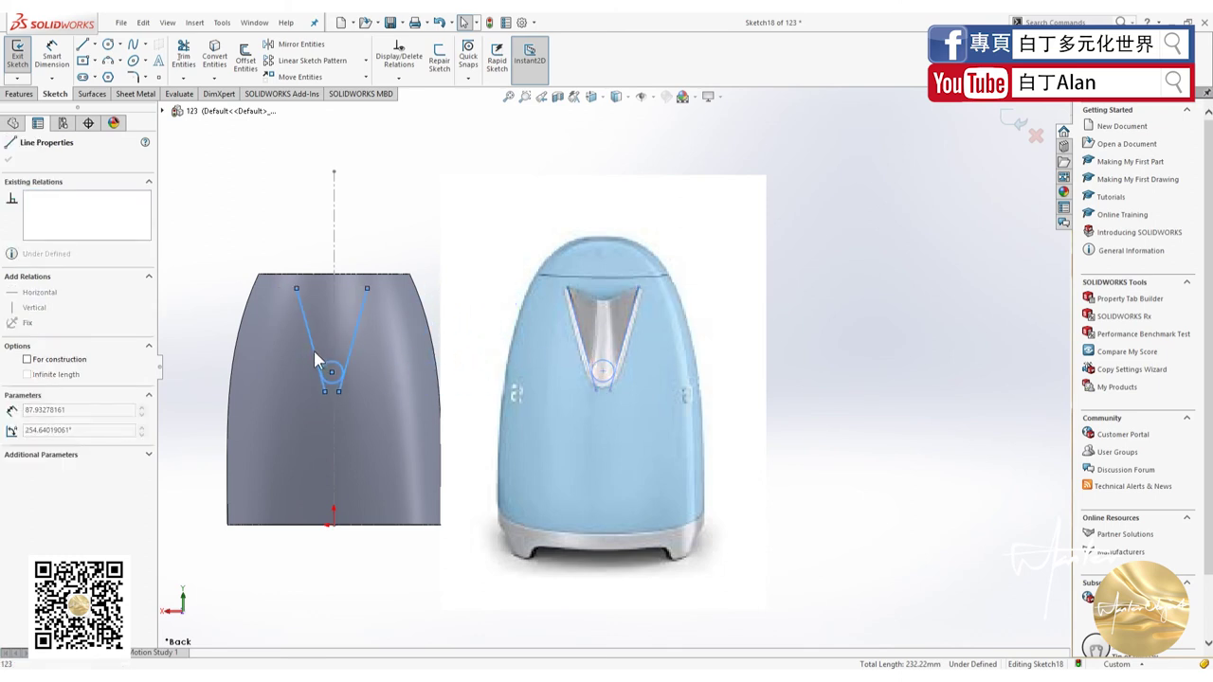
left_click(382, 197)
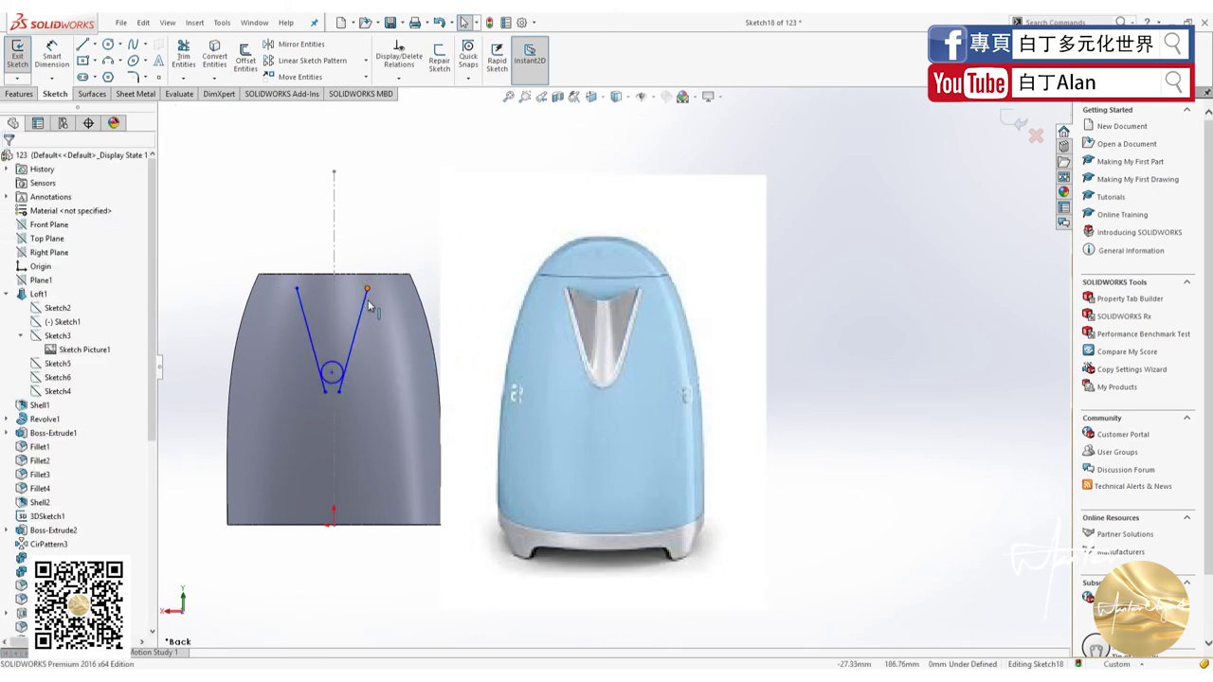
Close the top of the V with a horizontal line.
scroll(369, 306, "down", 2)
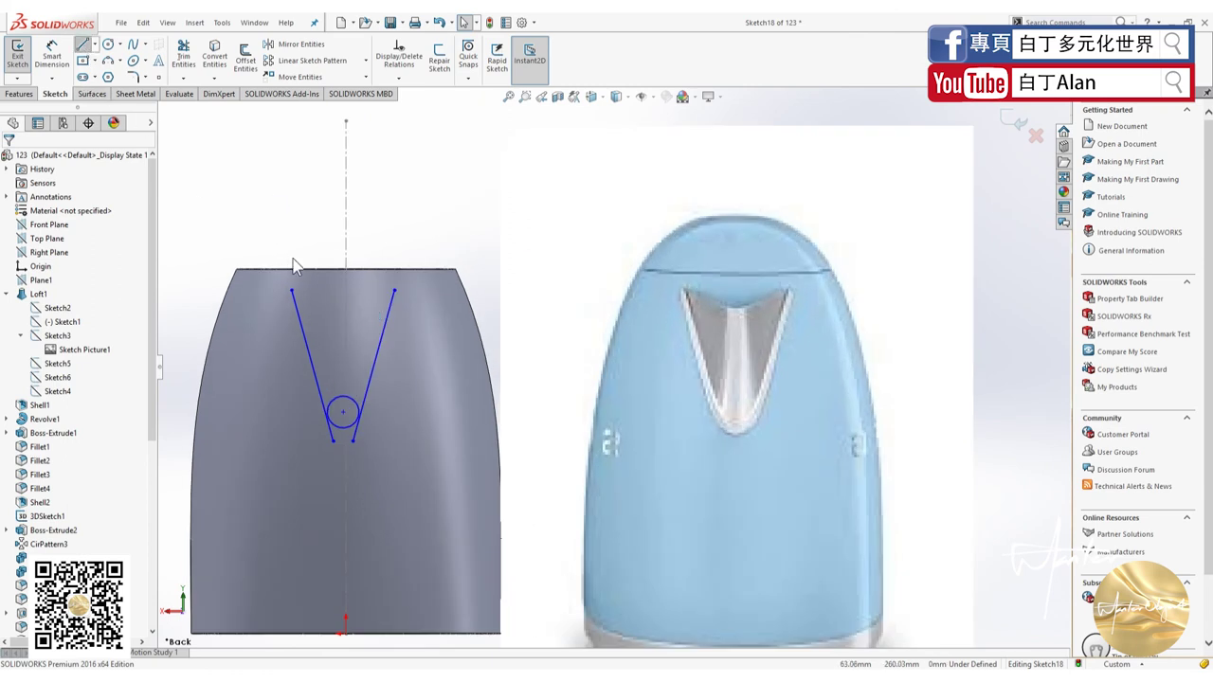
left_click(291, 290)
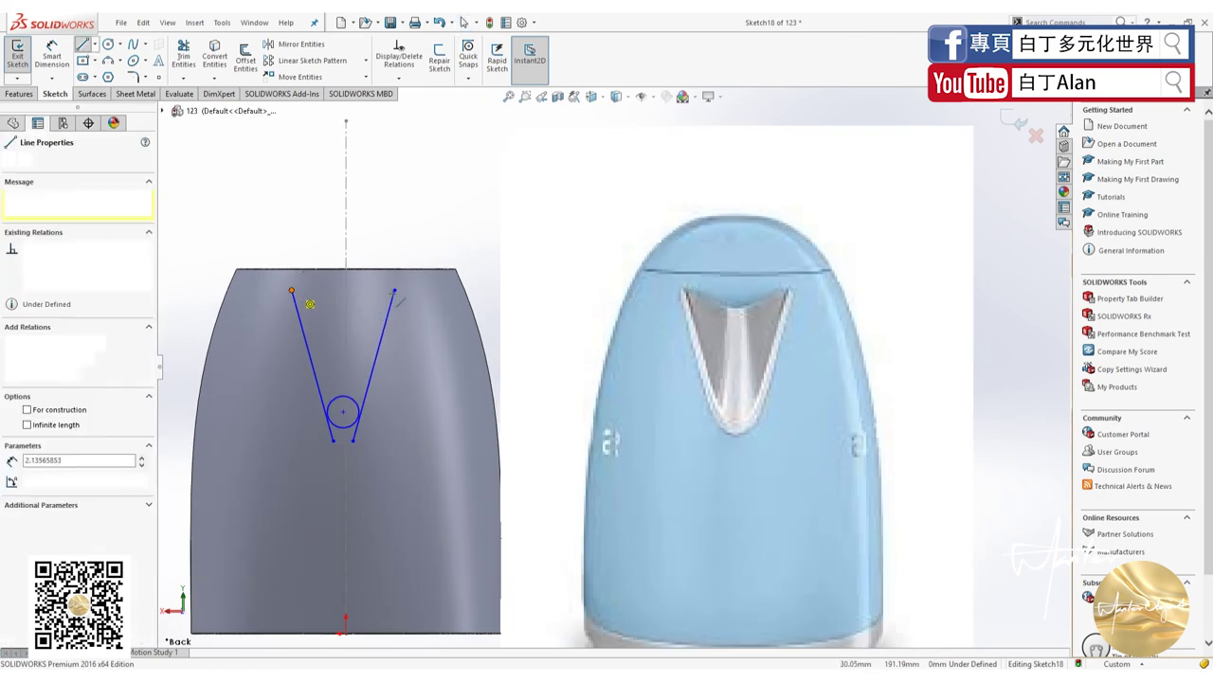
left_click(394, 290)
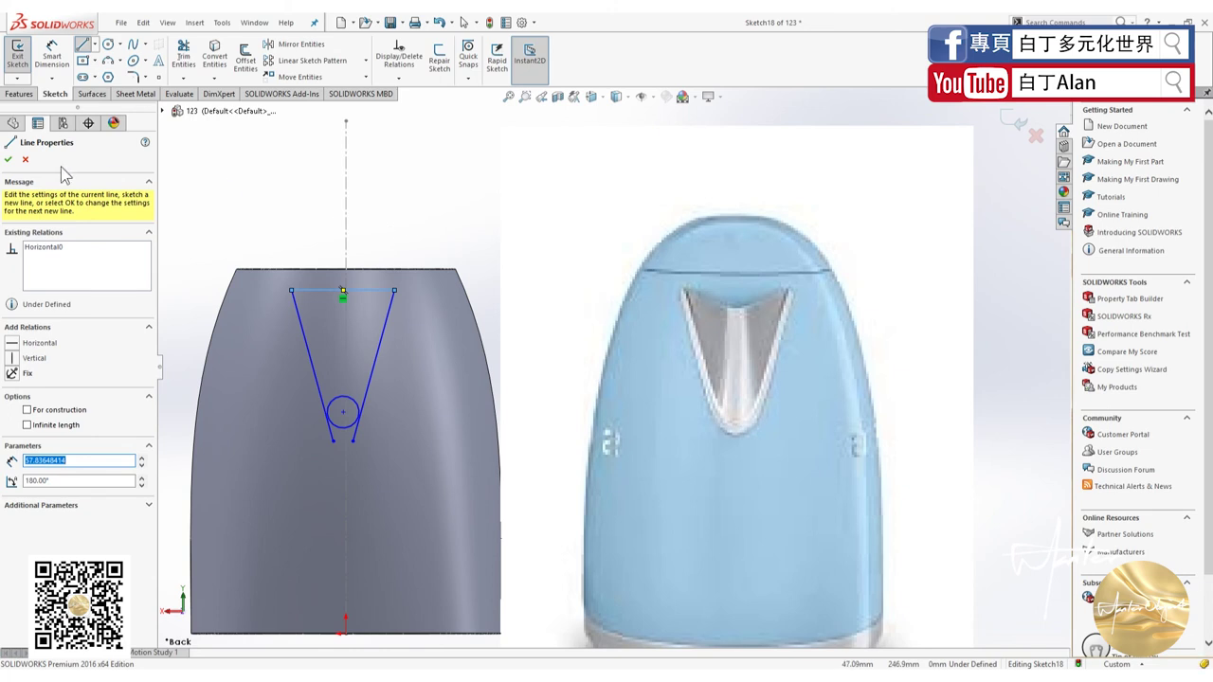
key("Escape")
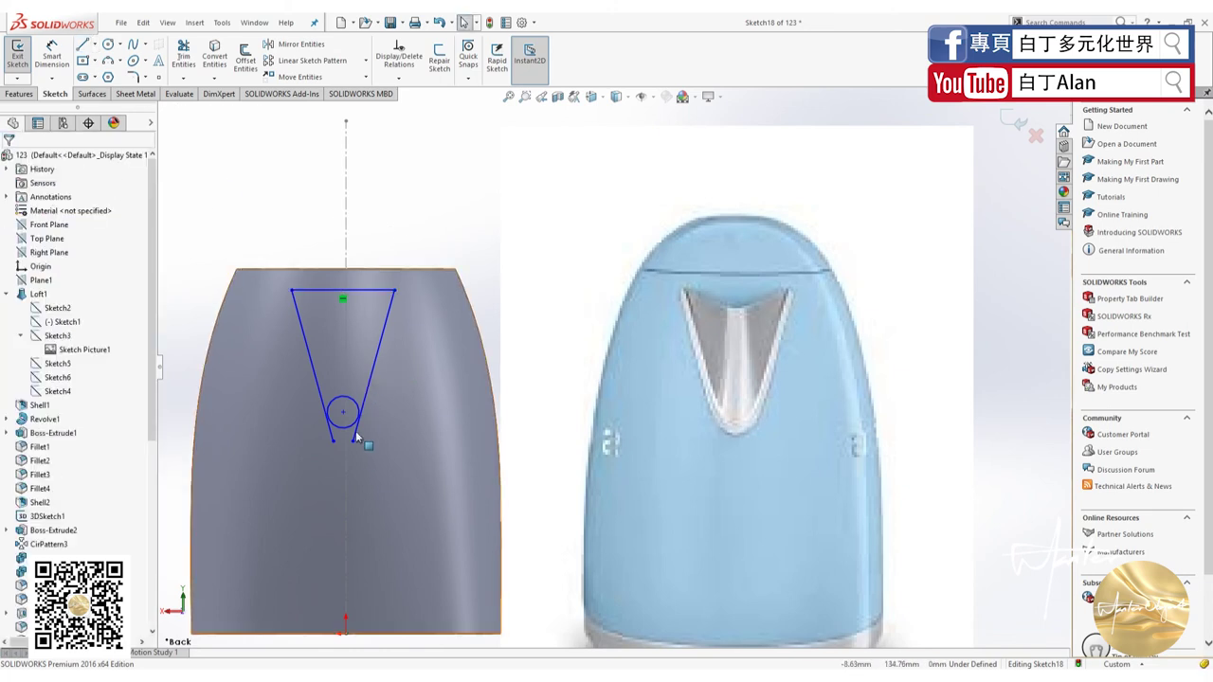
scroll(304, 440, "down", 1)
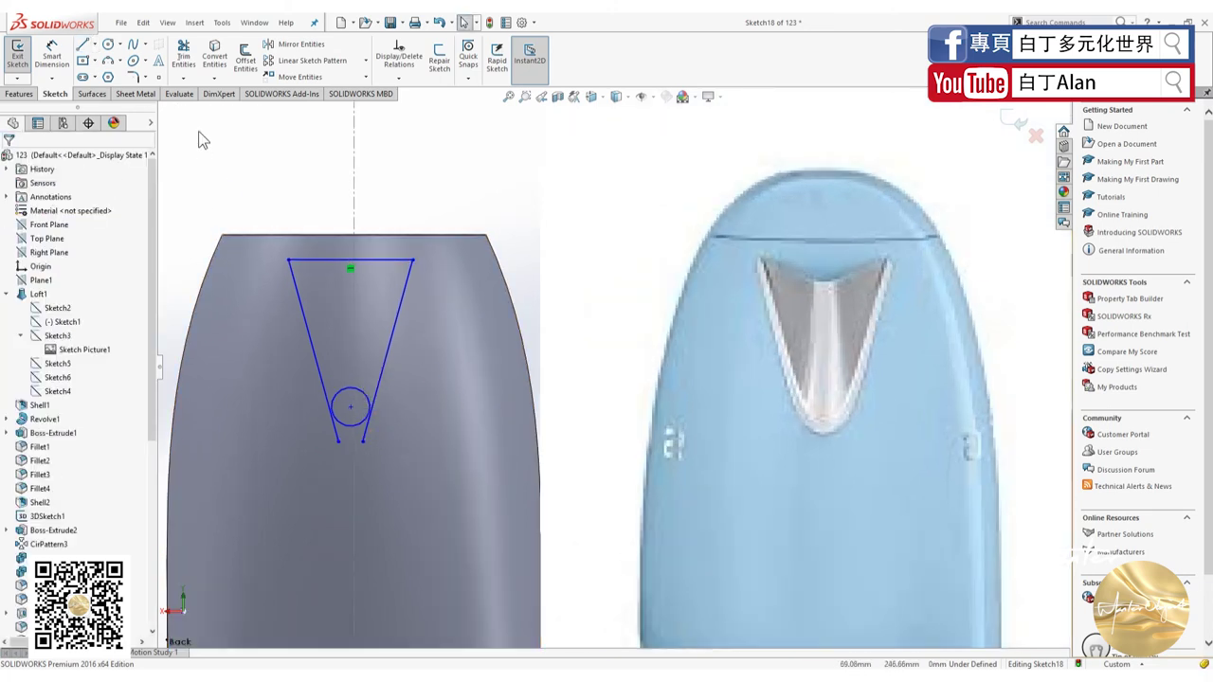
Add Tangent relations between the circle and each of the two slanted V lines.
left_click(335, 403)
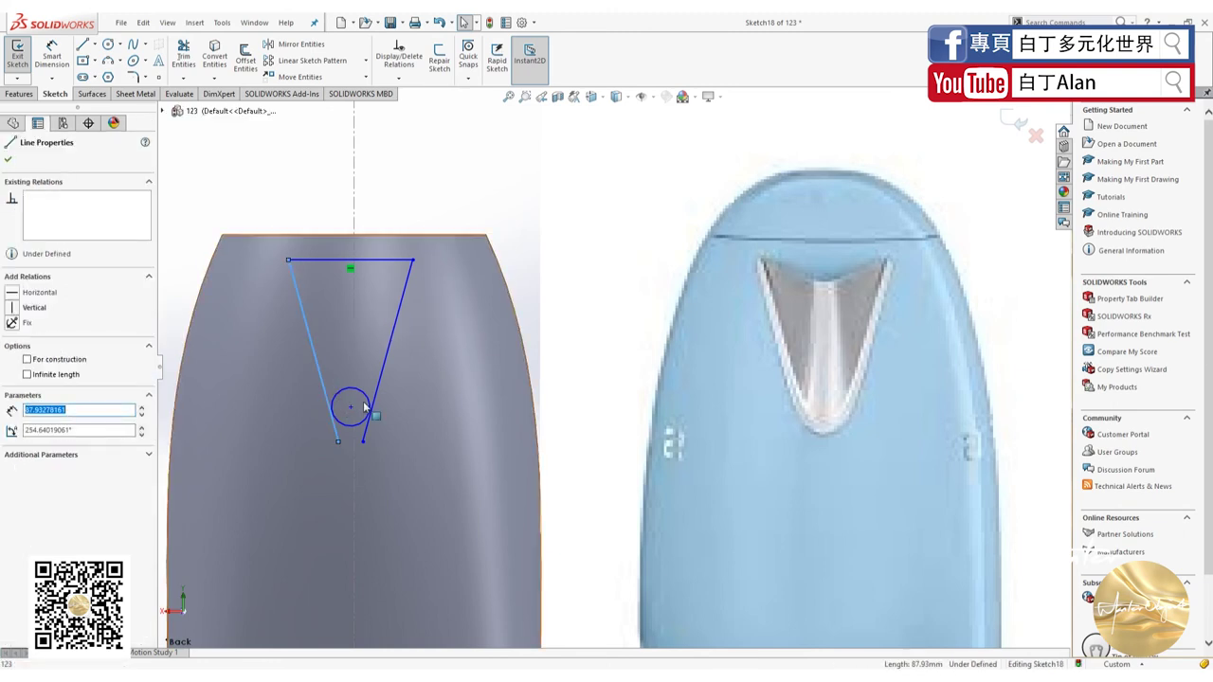
scroll(341, 398, "down", 4)
left_click(373, 378, "ctrl")
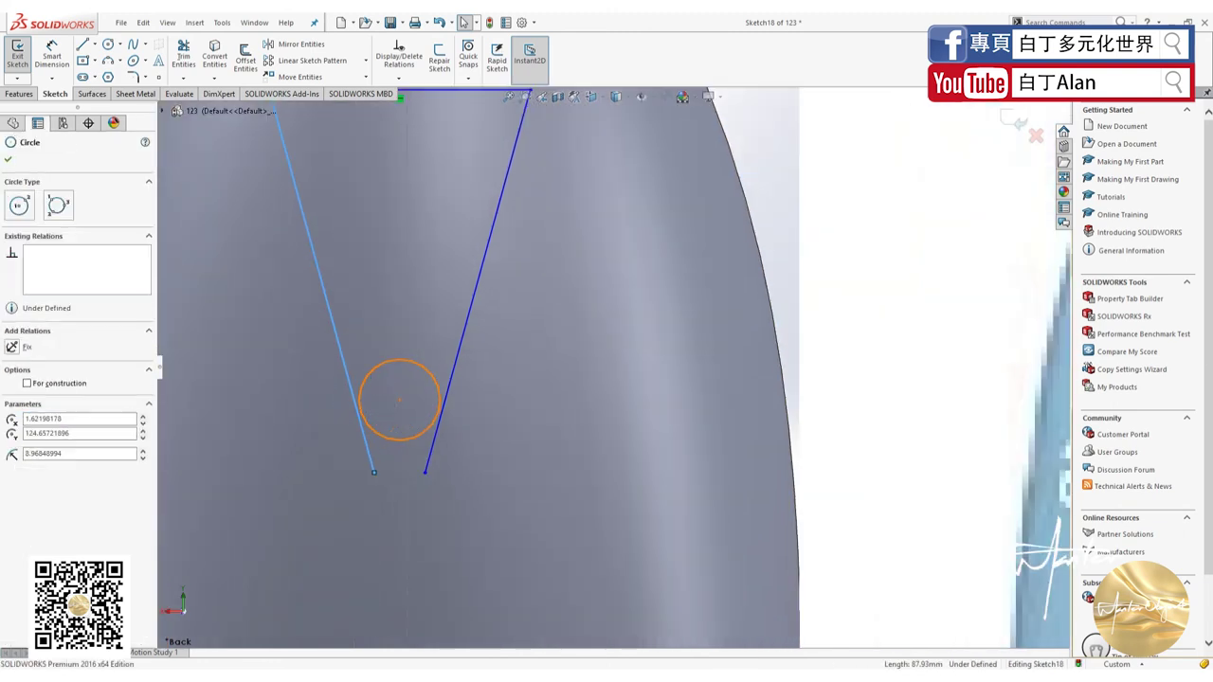
left_click(12, 289)
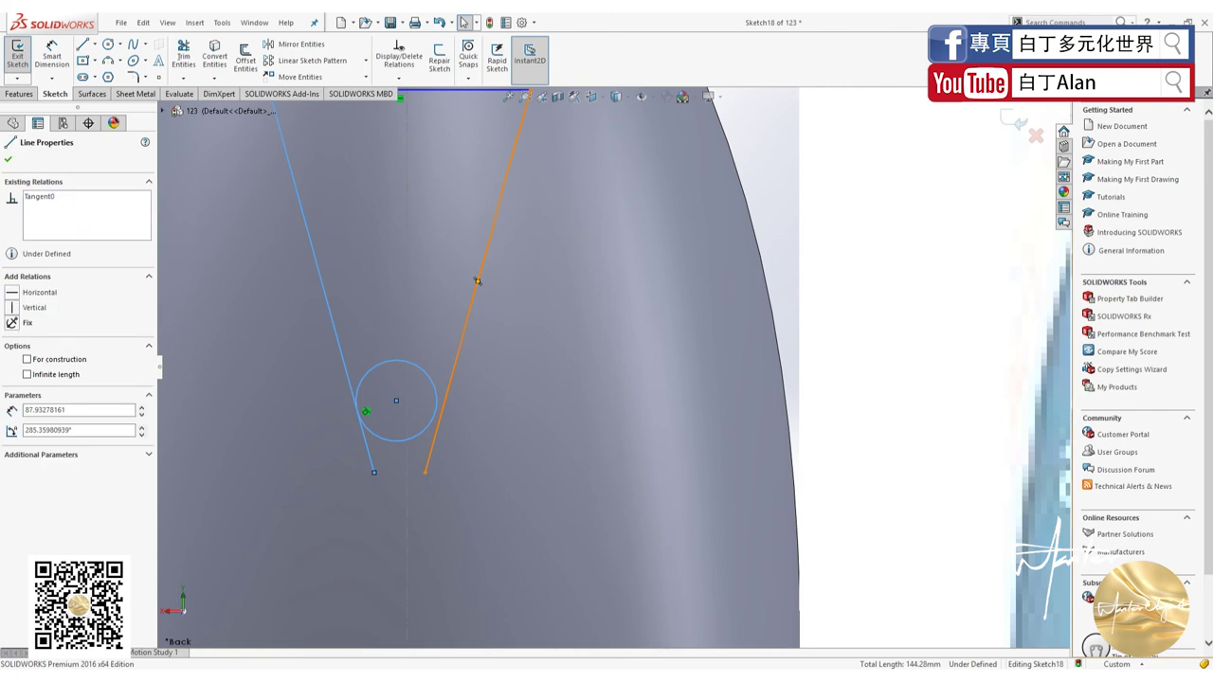
left_click(856, 334)
left_click(452, 370)
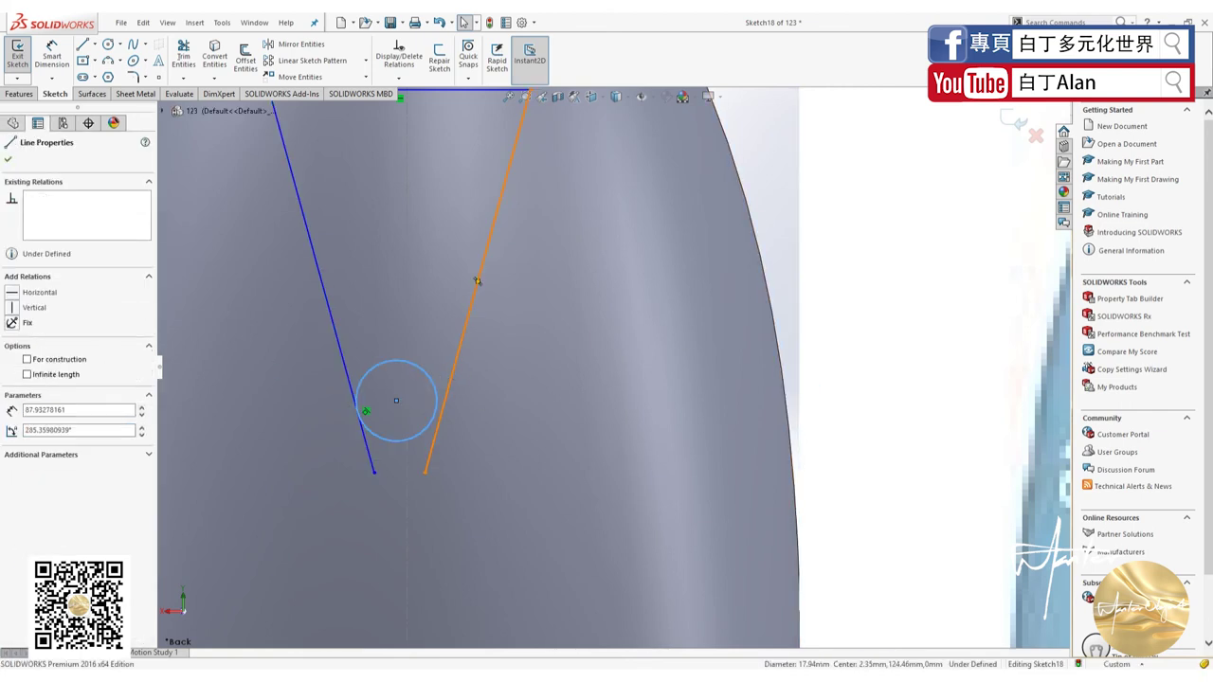
left_click(436, 401, "ctrl")
scroll(686, 357, "up", 5)
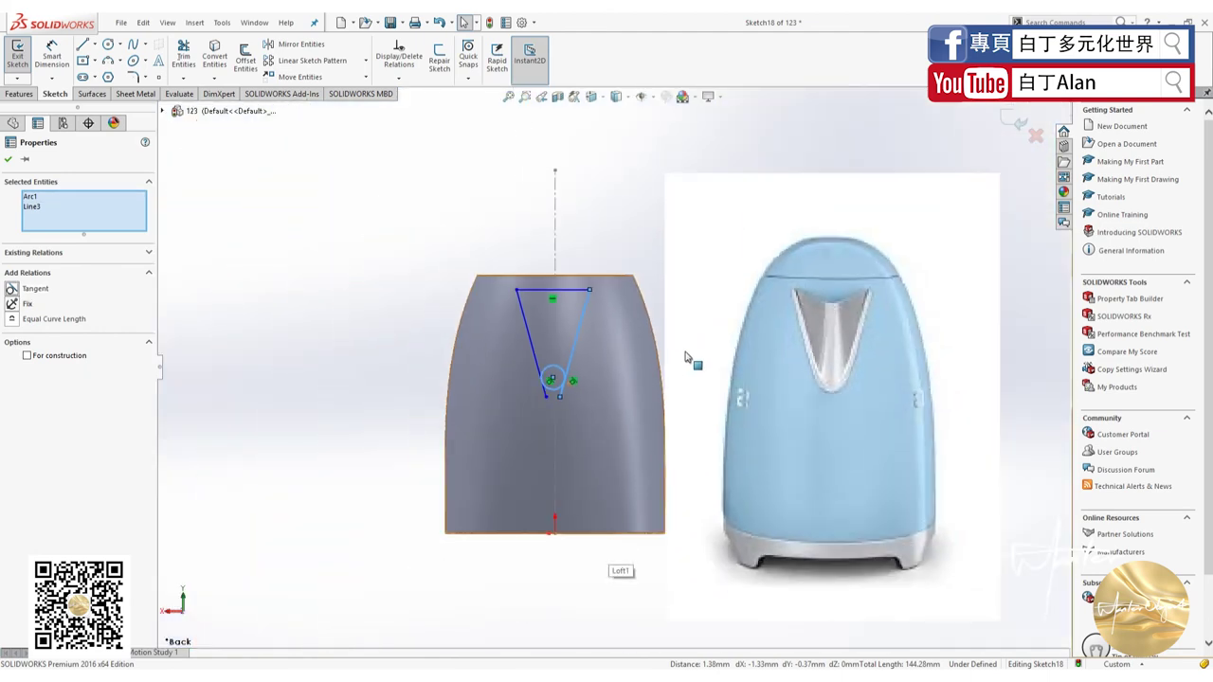
left_click(485, 183)
left_click(53, 55)
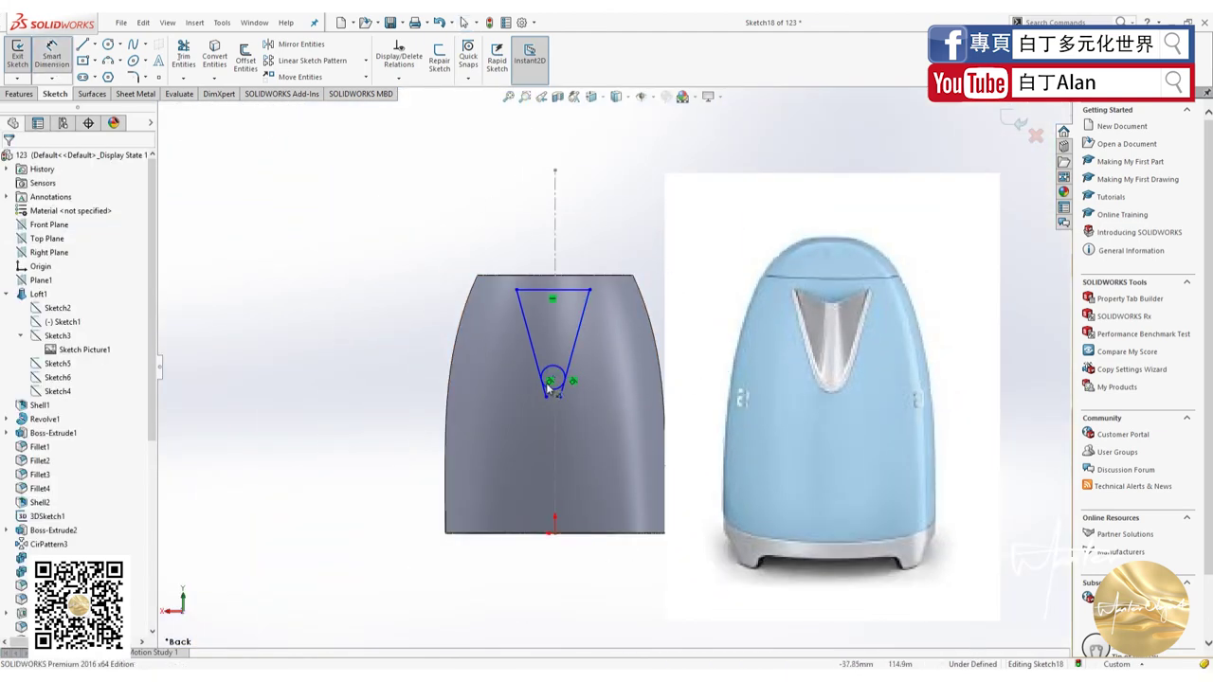
scroll(548, 387, "down", 3)
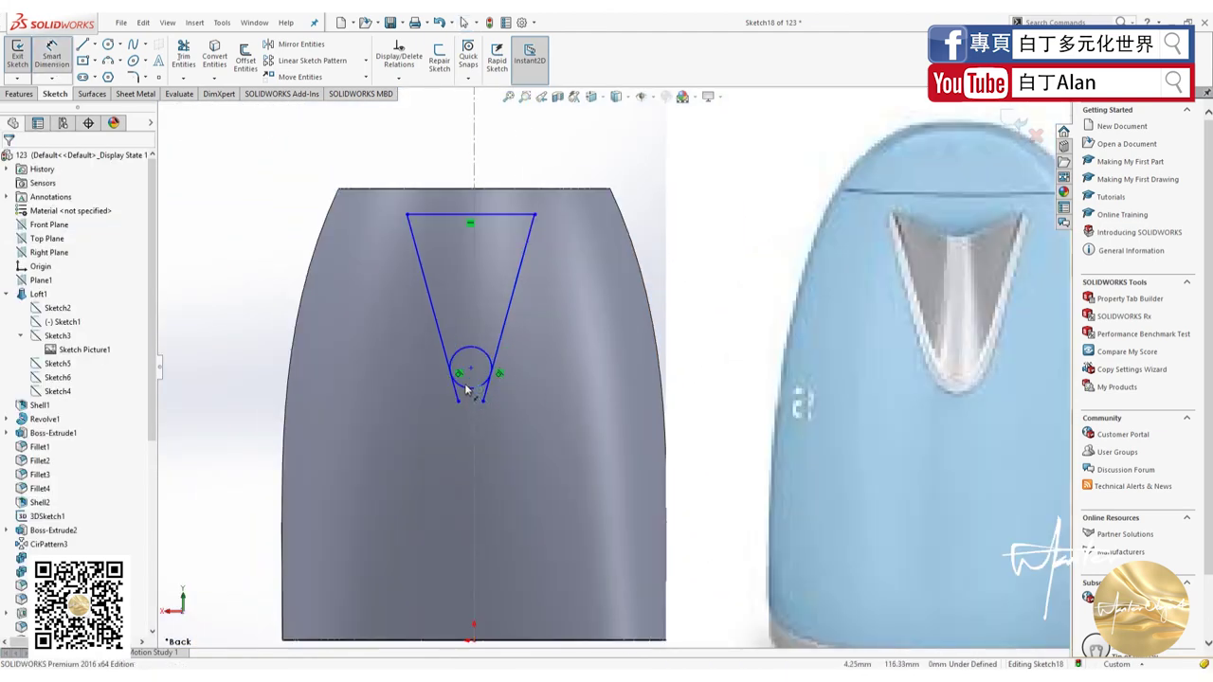
Dimension the spout circle's diameter as 19 mm, placing the dimension below it.
left_click(459, 354)
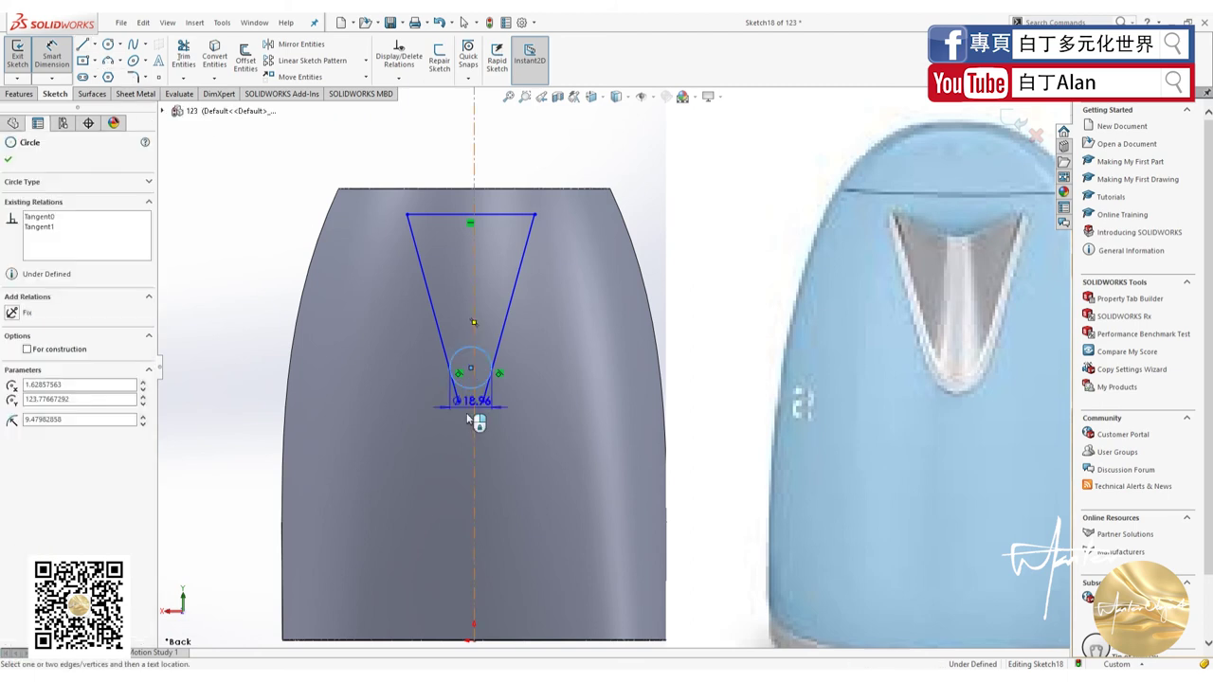
left_click(462, 431)
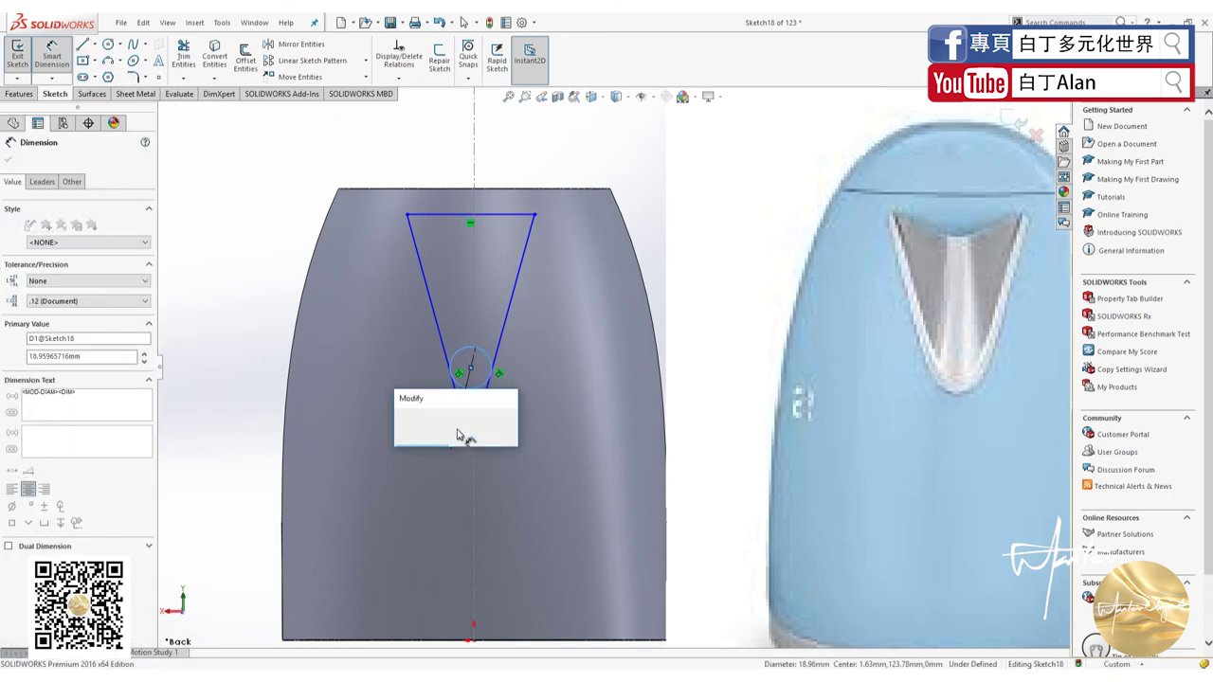
type("1819")
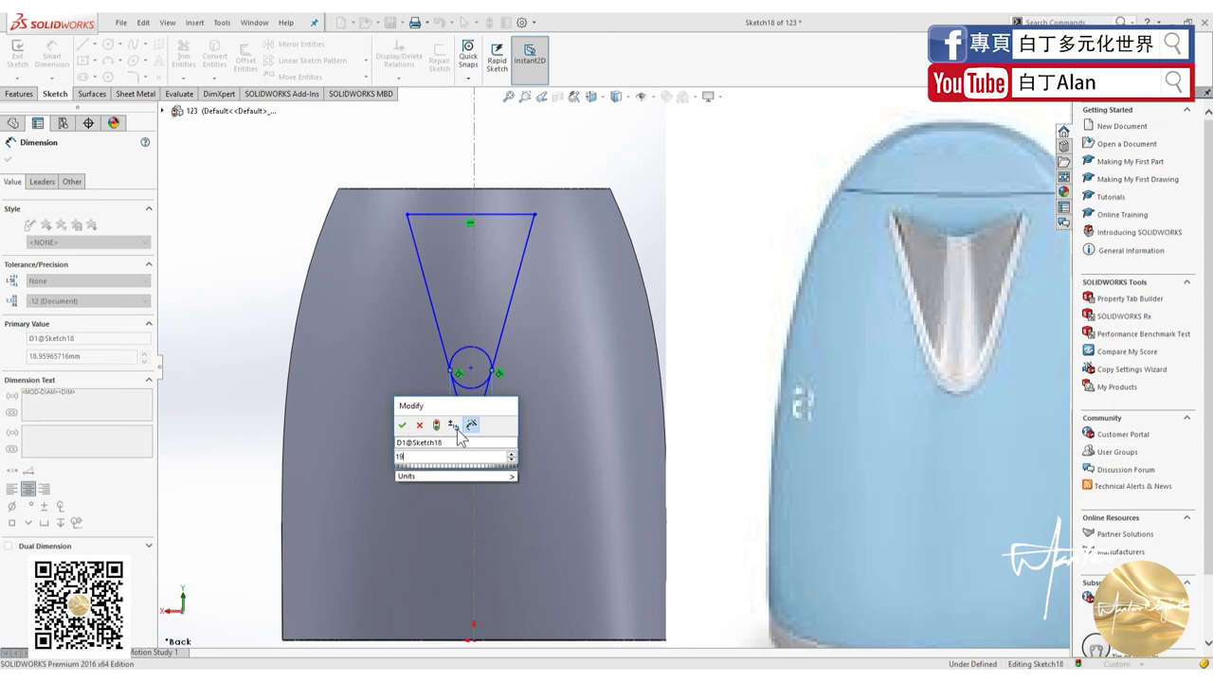
key("Return")
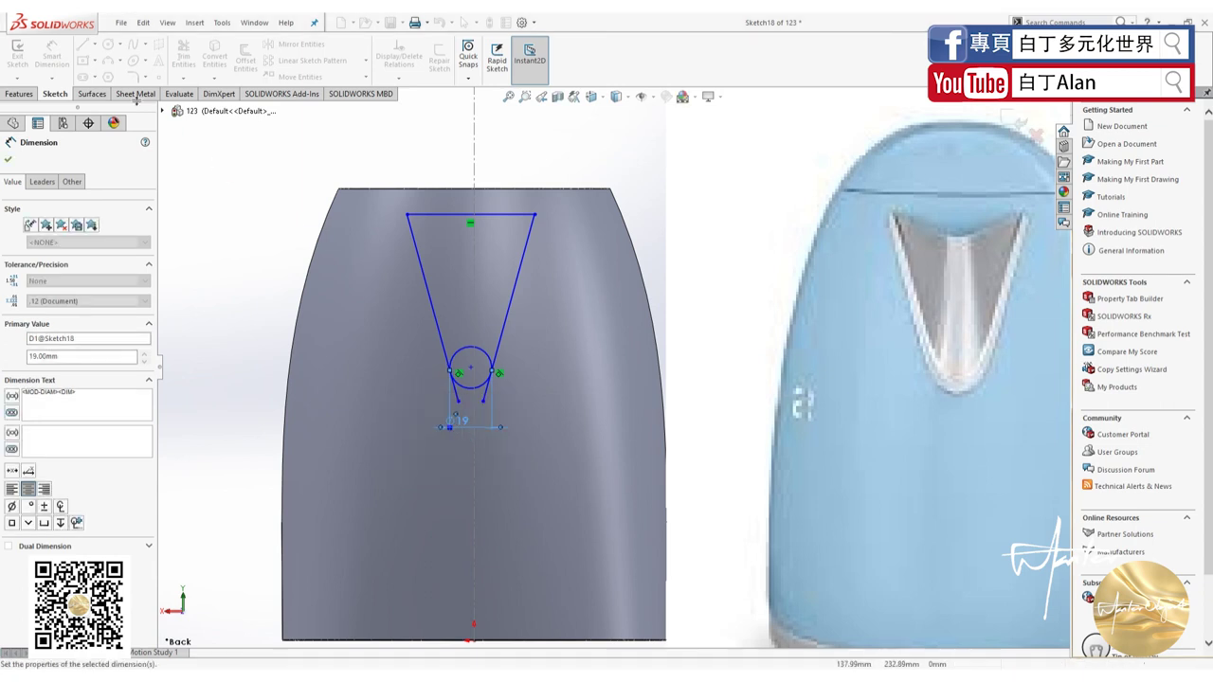
left_click(183, 55)
Power-trim the circle's upper part and line stubs, leaving a 19 mm arc at the tip.
scroll(462, 360, "down", 3)
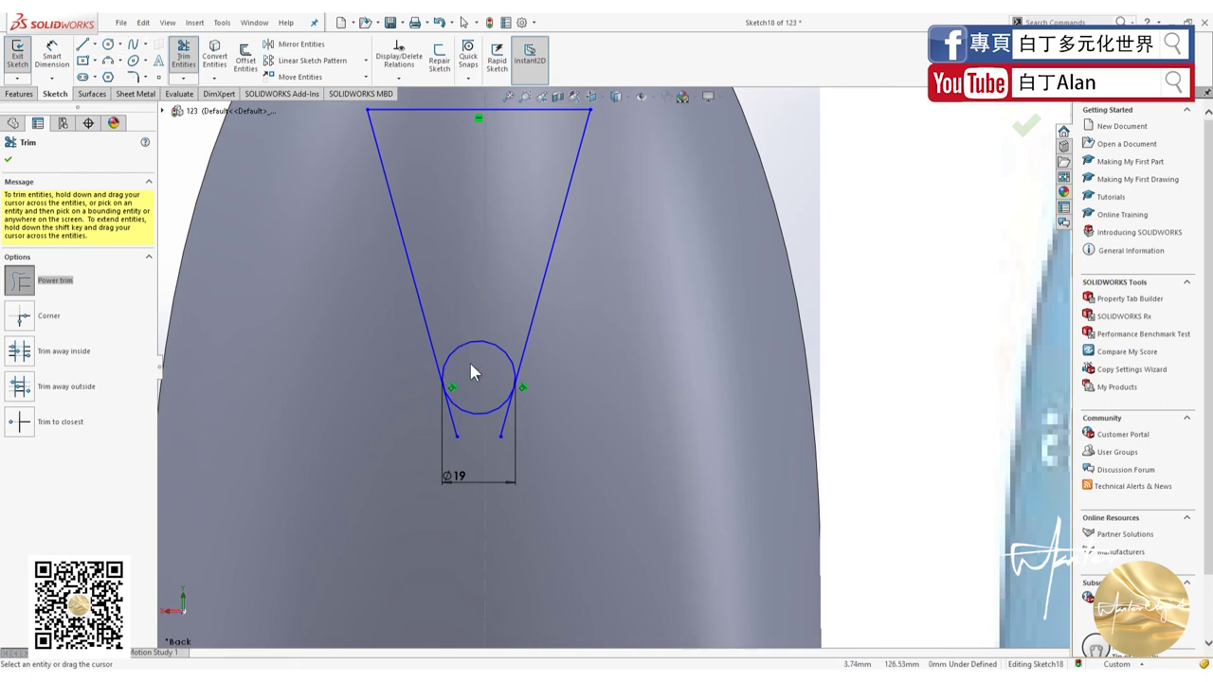
left_click_drag(455, 323, 451, 428)
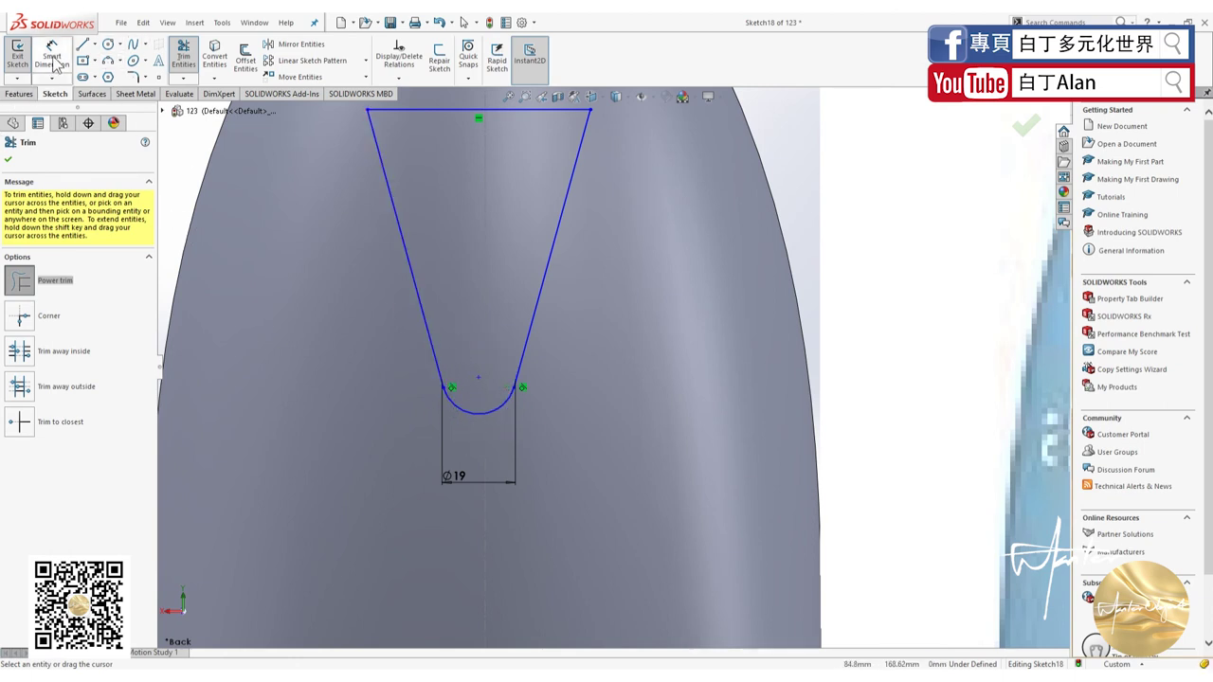
key("Escape")
Draw a vertical construction centerline down through the middle of the V spout.
scroll(614, 366, "up", 3)
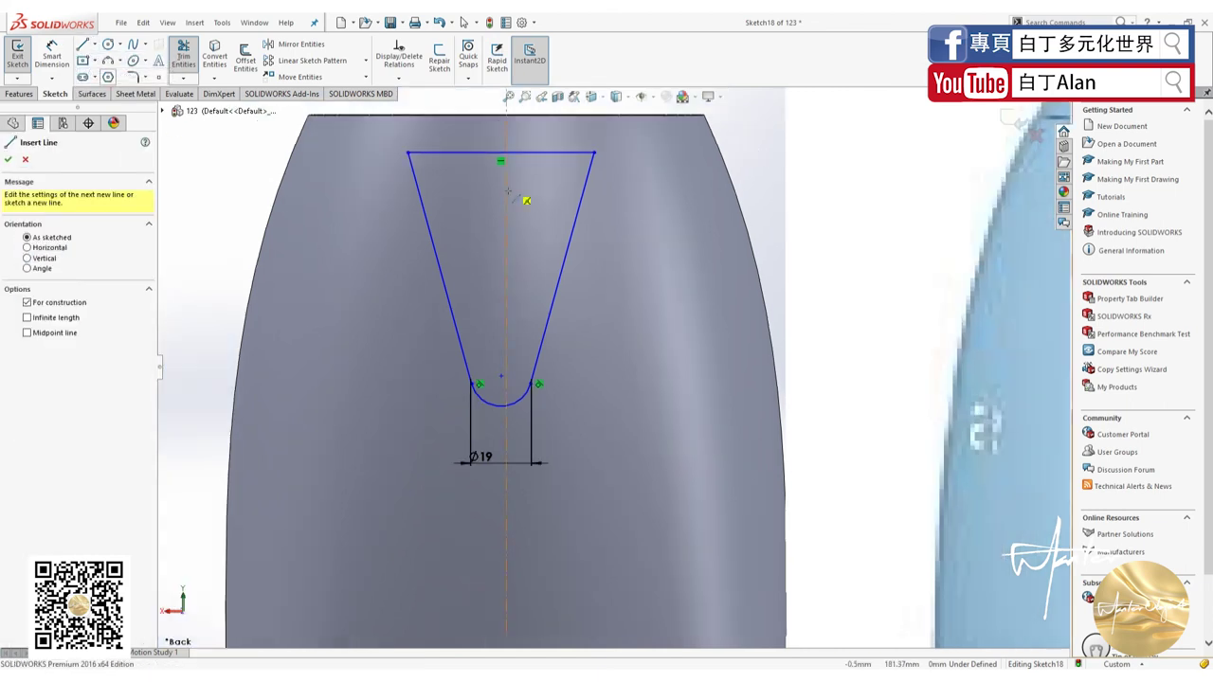
left_click(538, 157)
left_click(538, 281)
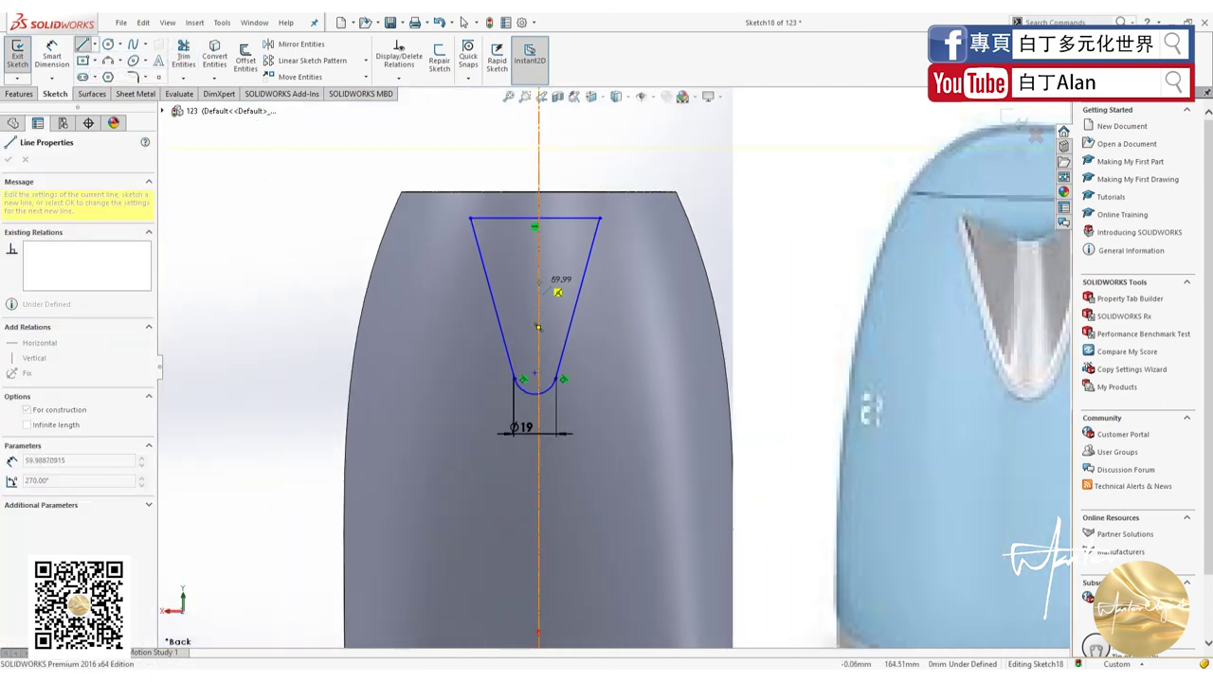
key("Escape")
key("Escape")
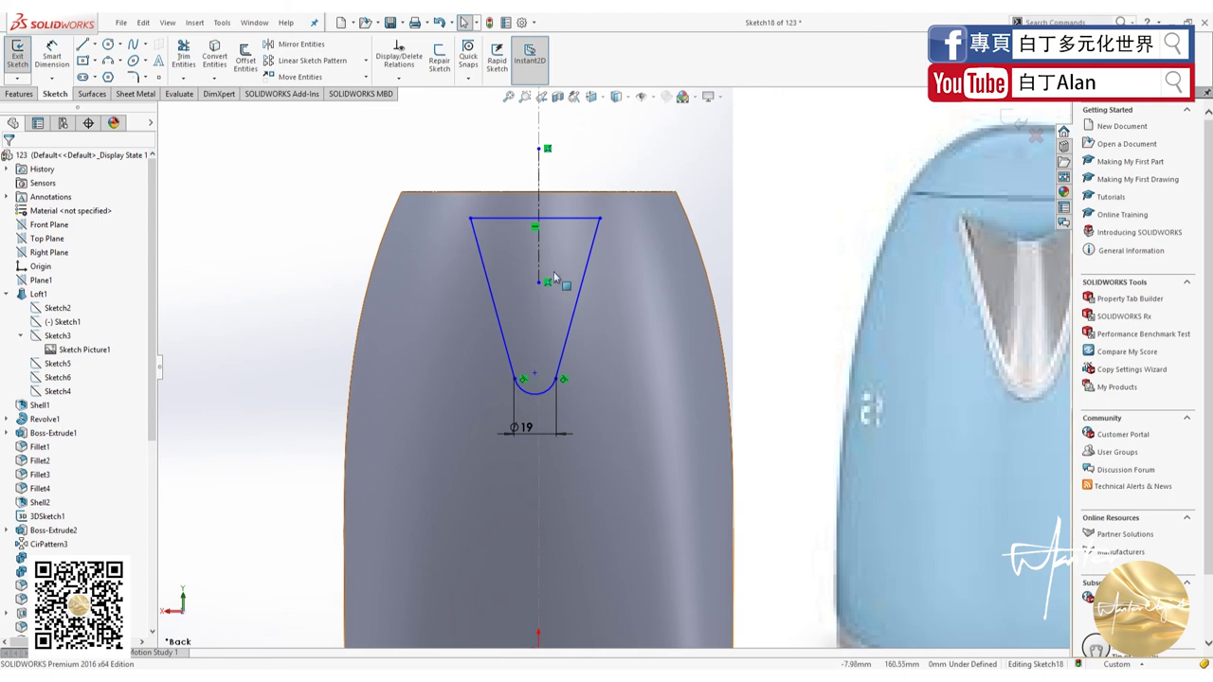
Make a sketch point coincident with the vertical centerline.
left_click(538, 216)
left_click(539, 254, "ctrl")
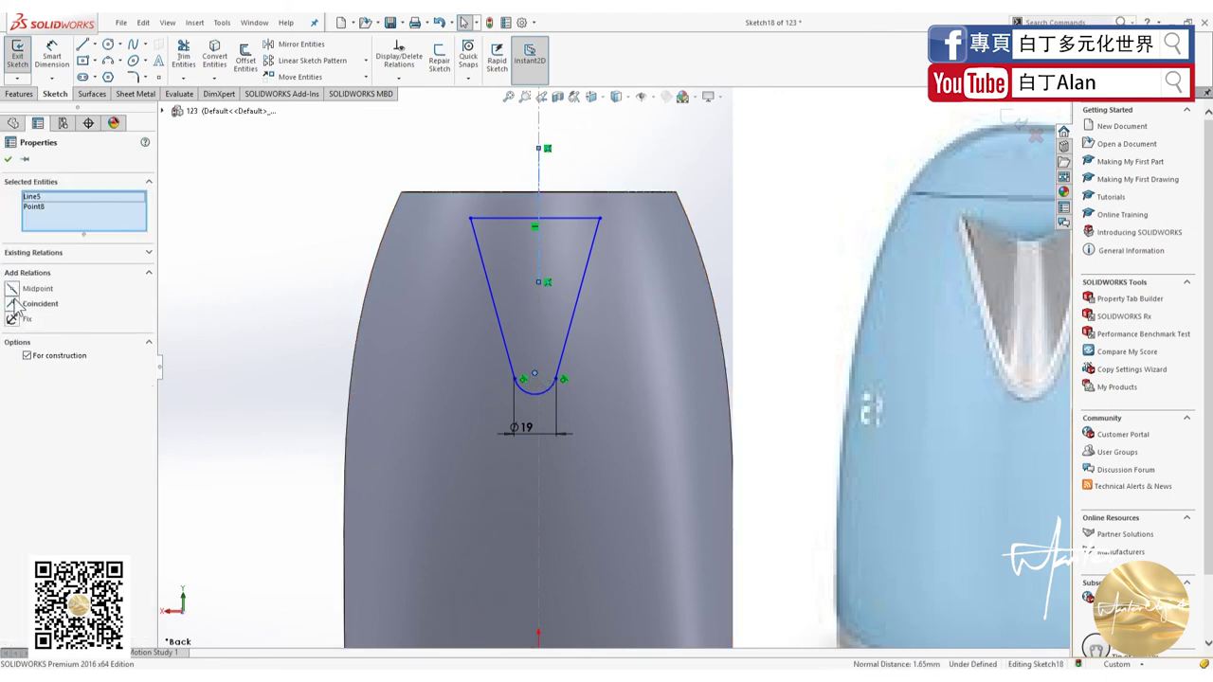
left_click(12, 304)
left_click(275, 417)
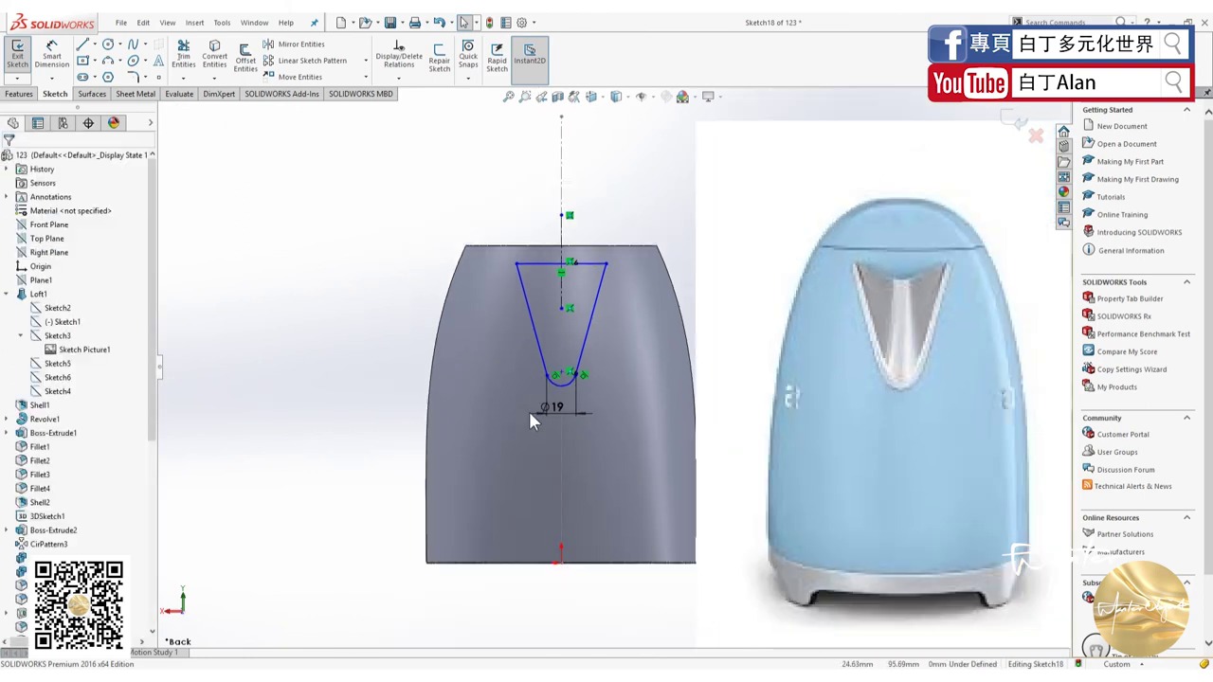
Delete the Shell1 feature so the kettle body has a closed, solid top.
middle_click_drag(663, 387, 650, 420)
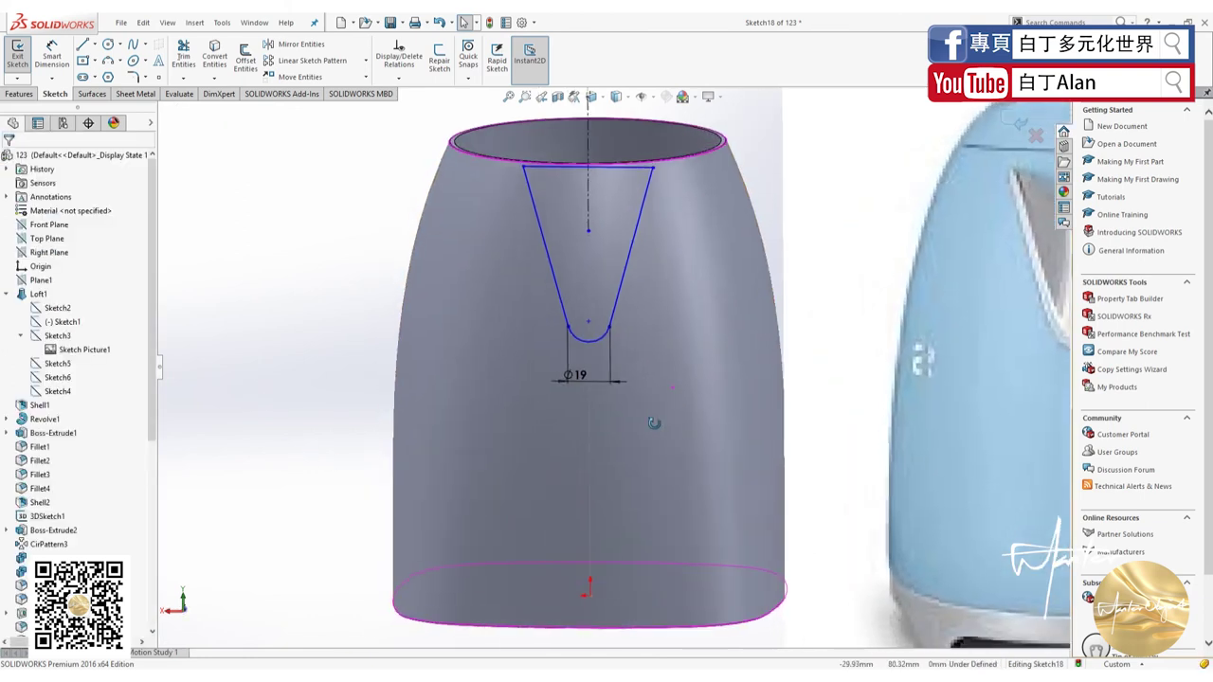
scroll(571, 410, "up", 3)
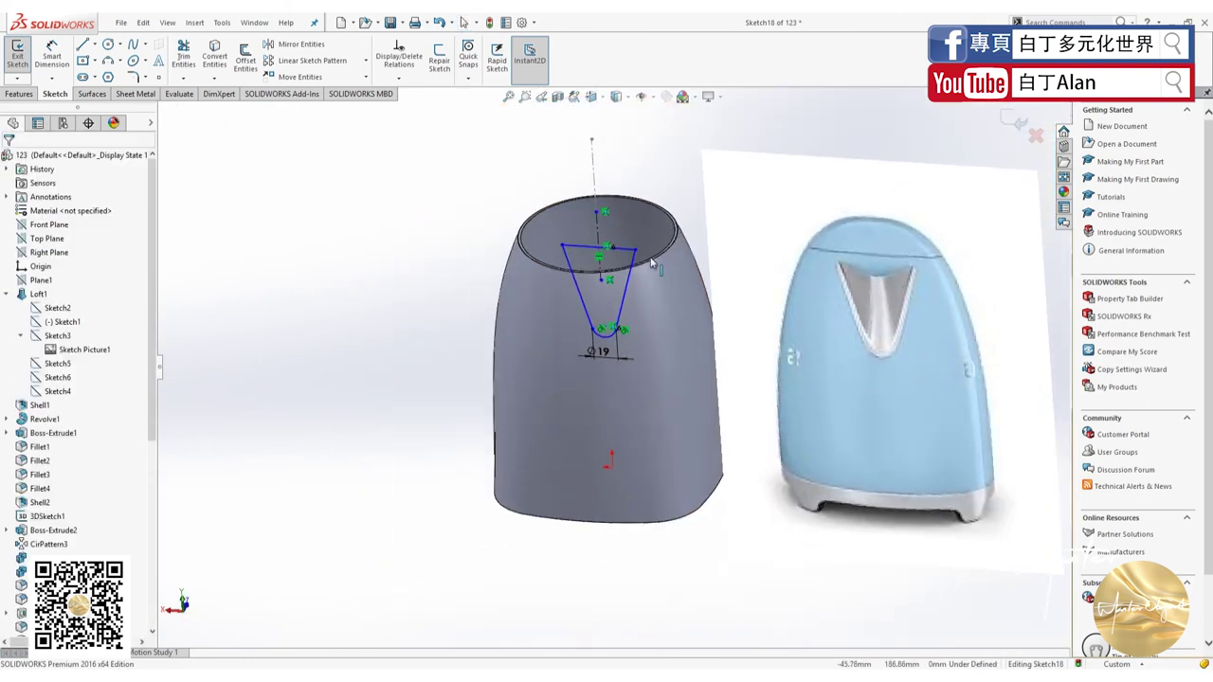
middle_click_drag(570, 409, 513, 250)
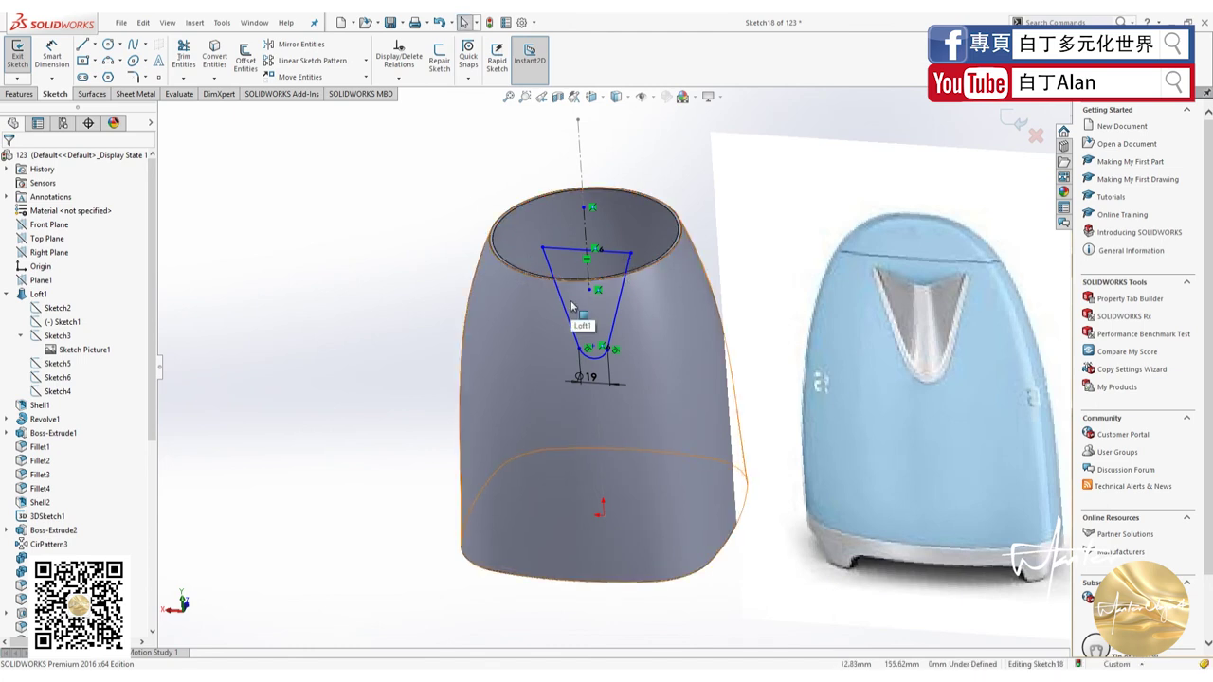
middle_click_drag(661, 311, 598, 336)
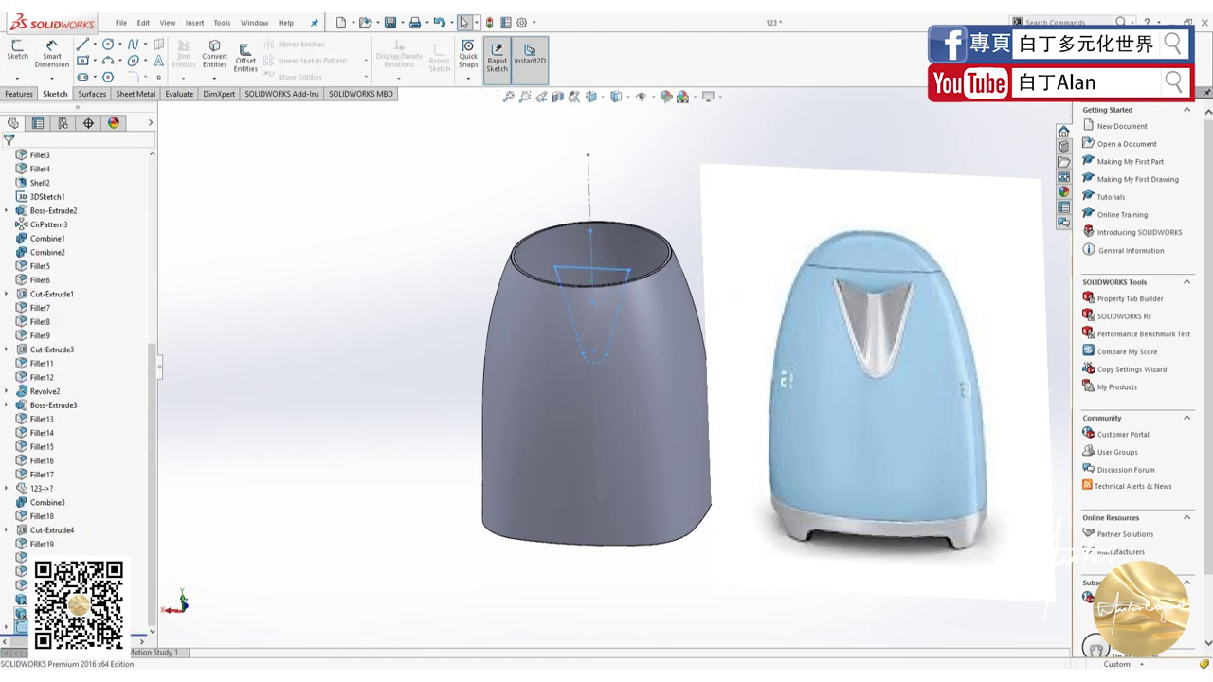
scroll(98, 526, "up", 8)
left_click(46, 406)
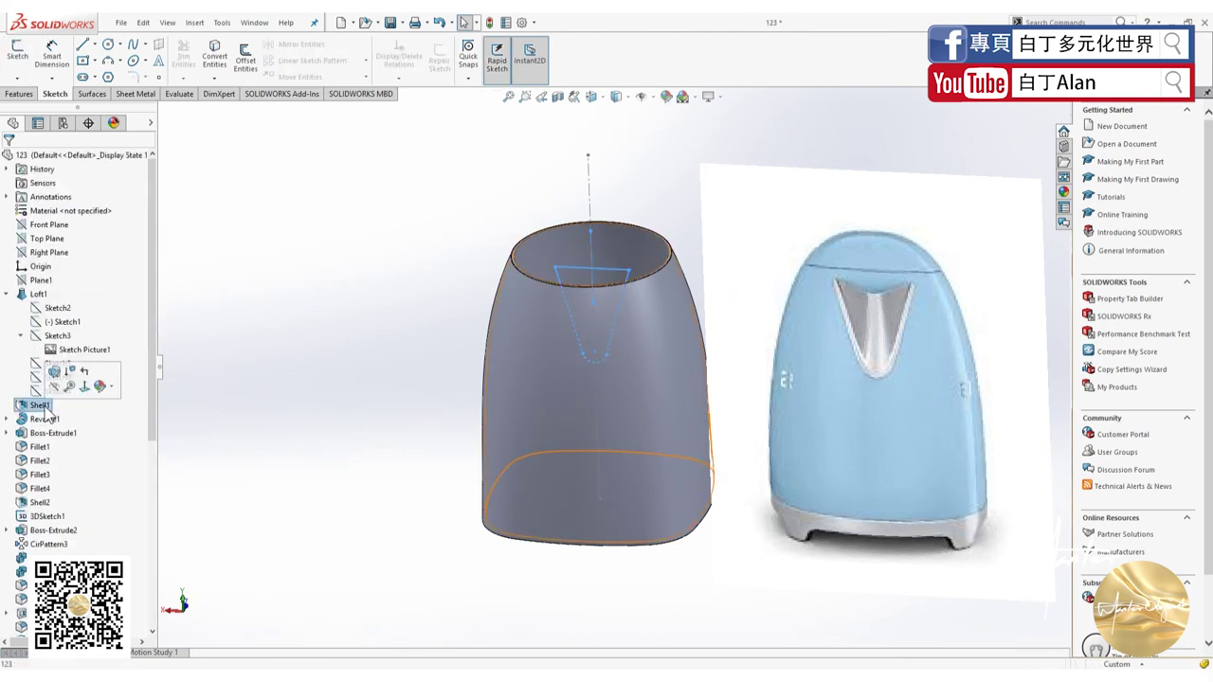
key("ctrl+b")
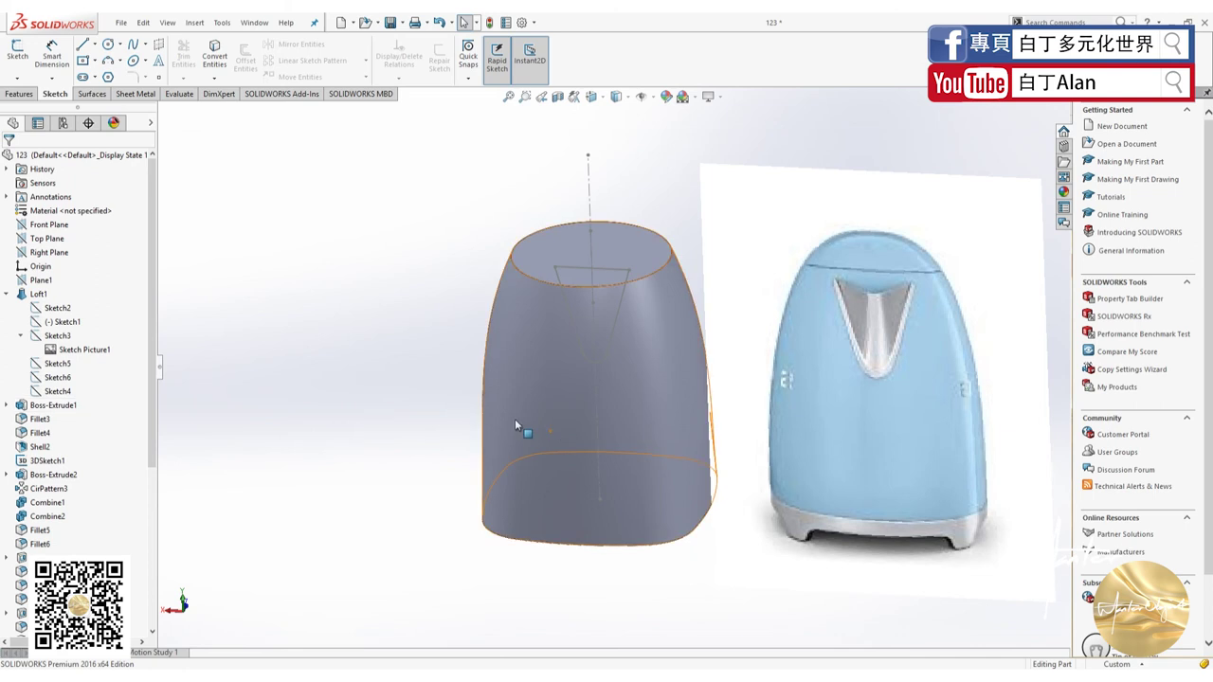
Select the spout sketch with its ⌀19 dimension on the kettle body.
scroll(131, 512, "down", 7)
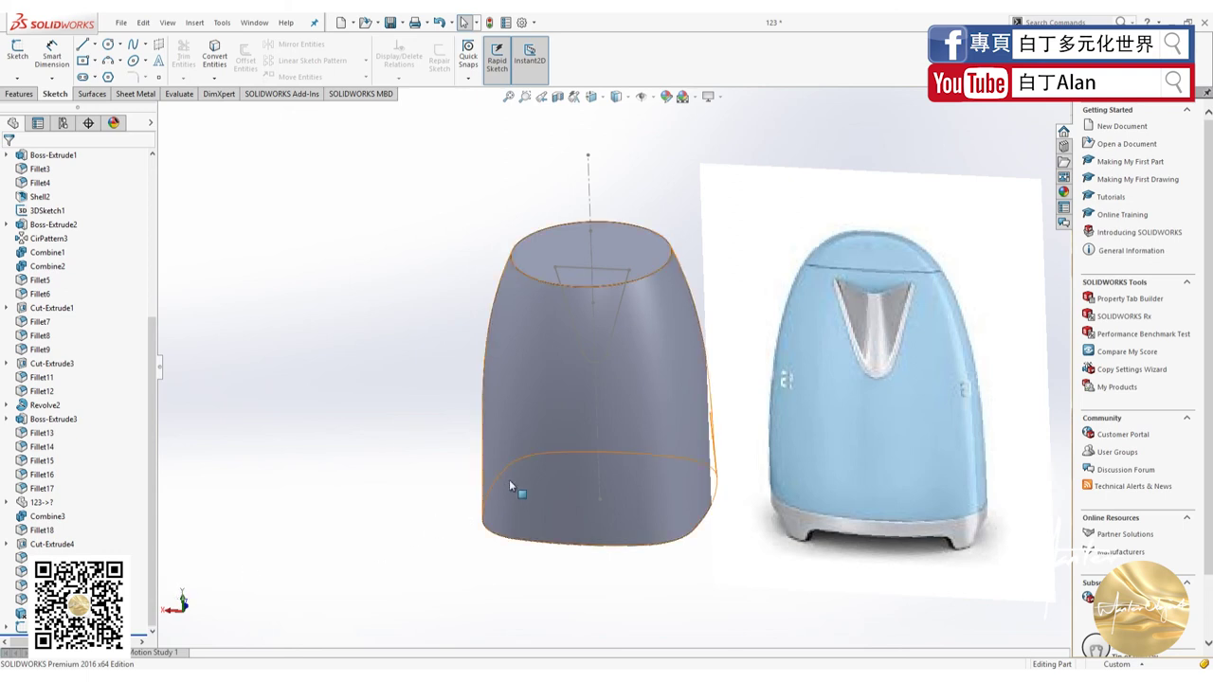
middle_click_drag(509, 480, 481, 501)
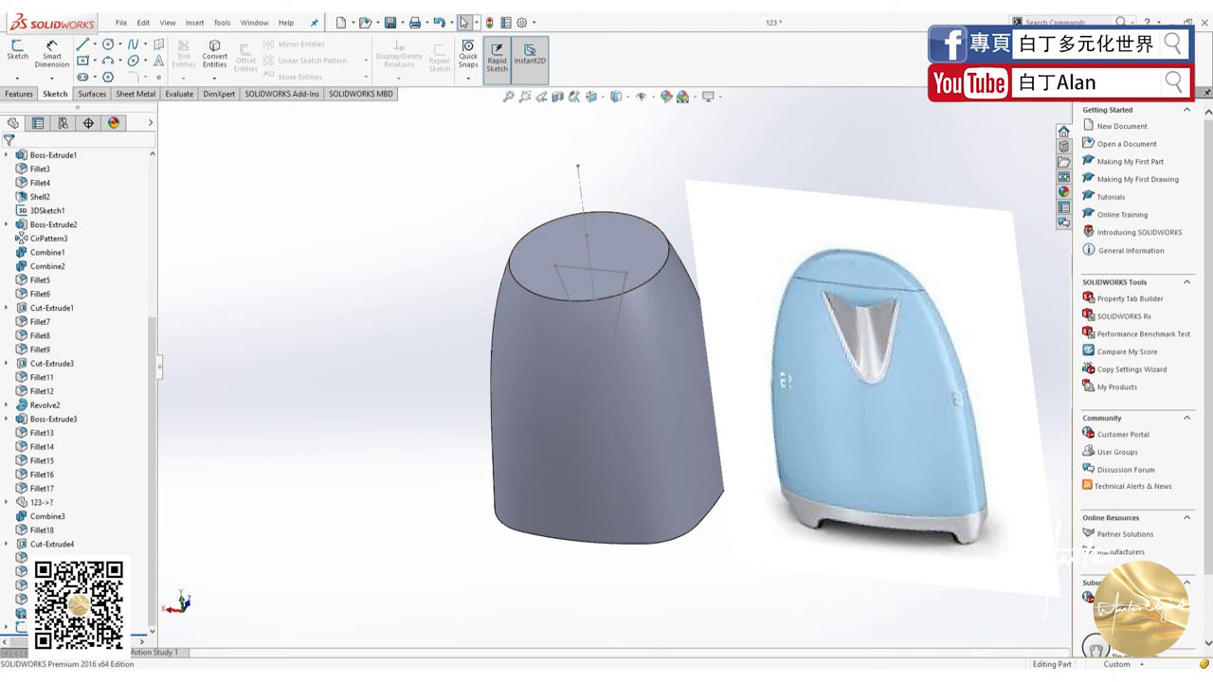
left_click(612, 313)
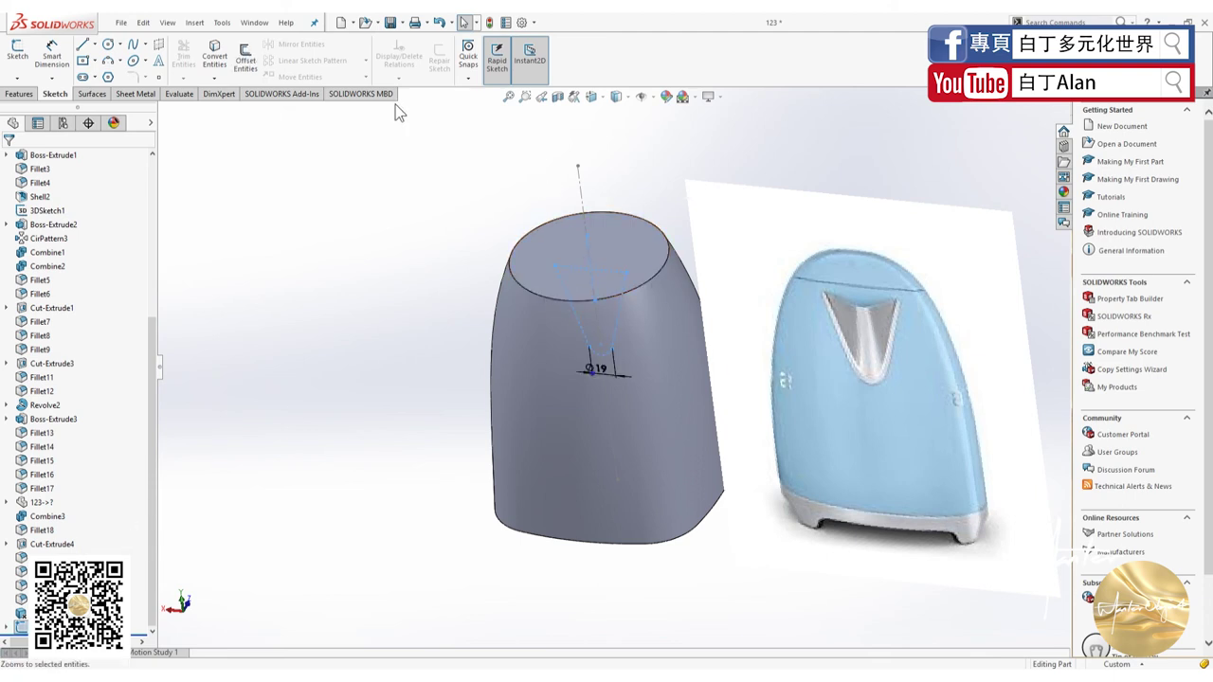
Create a Projected Curve of Sketch18 onto the kettle body's front face, with reverse projection.
left_click(25, 95)
left_click(57, 93)
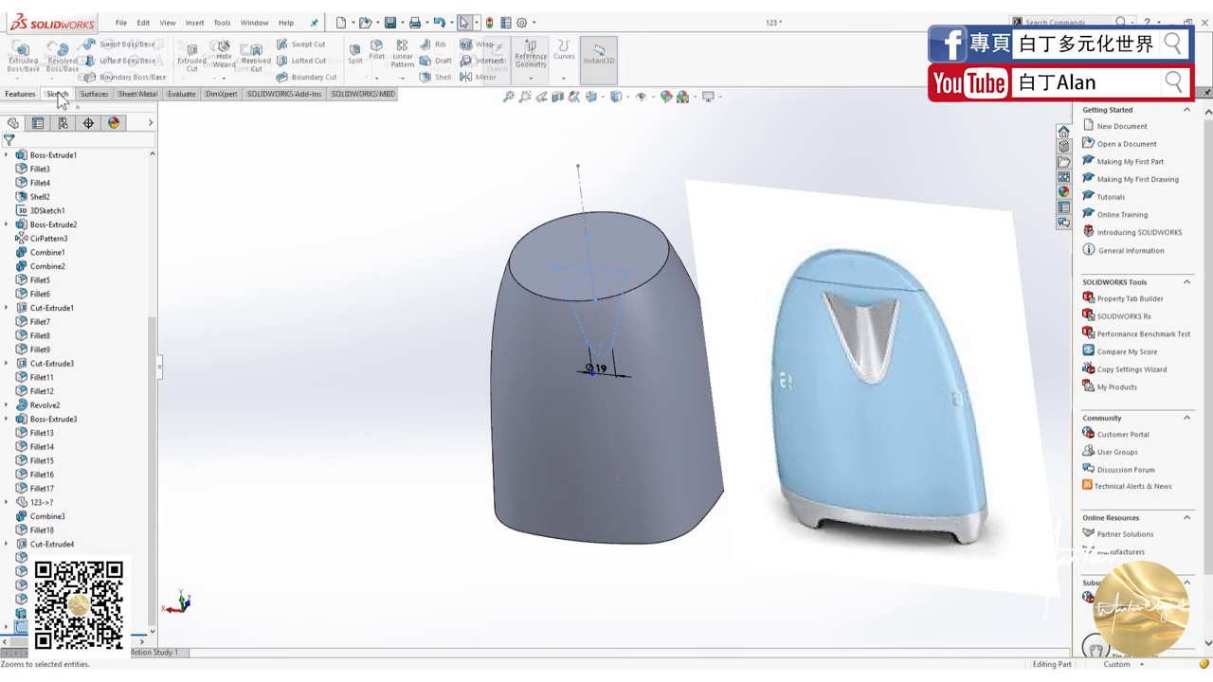
left_click(21, 94)
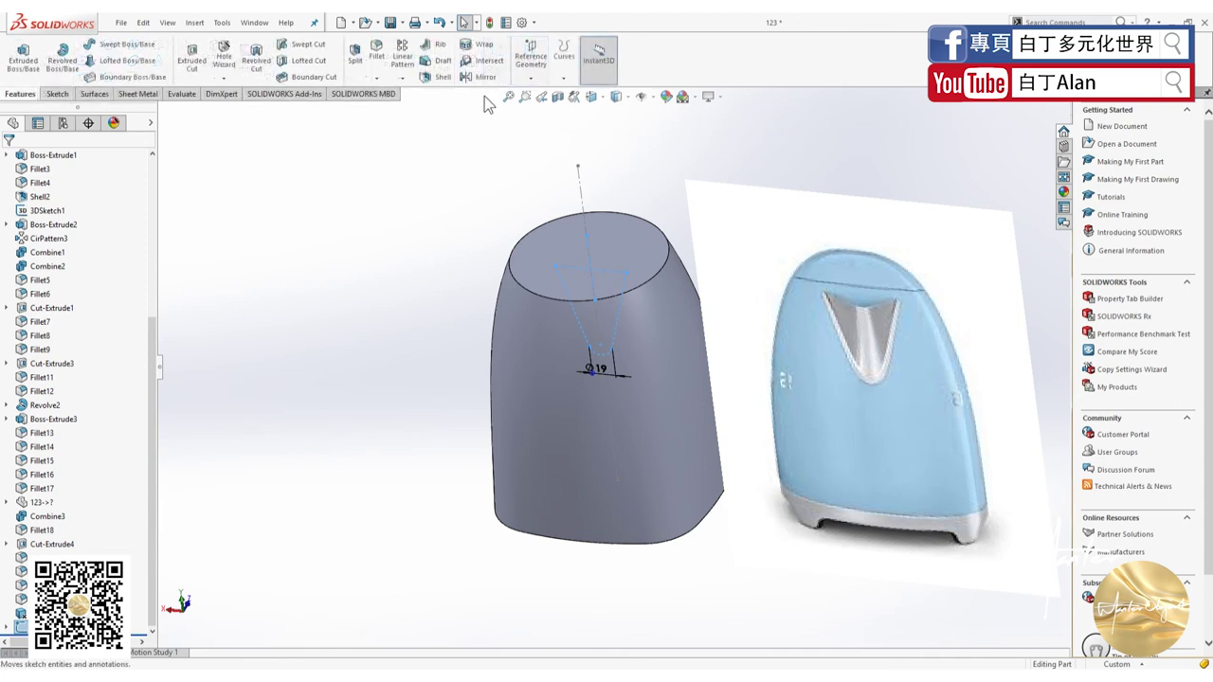
left_click(564, 57)
left_click(580, 115)
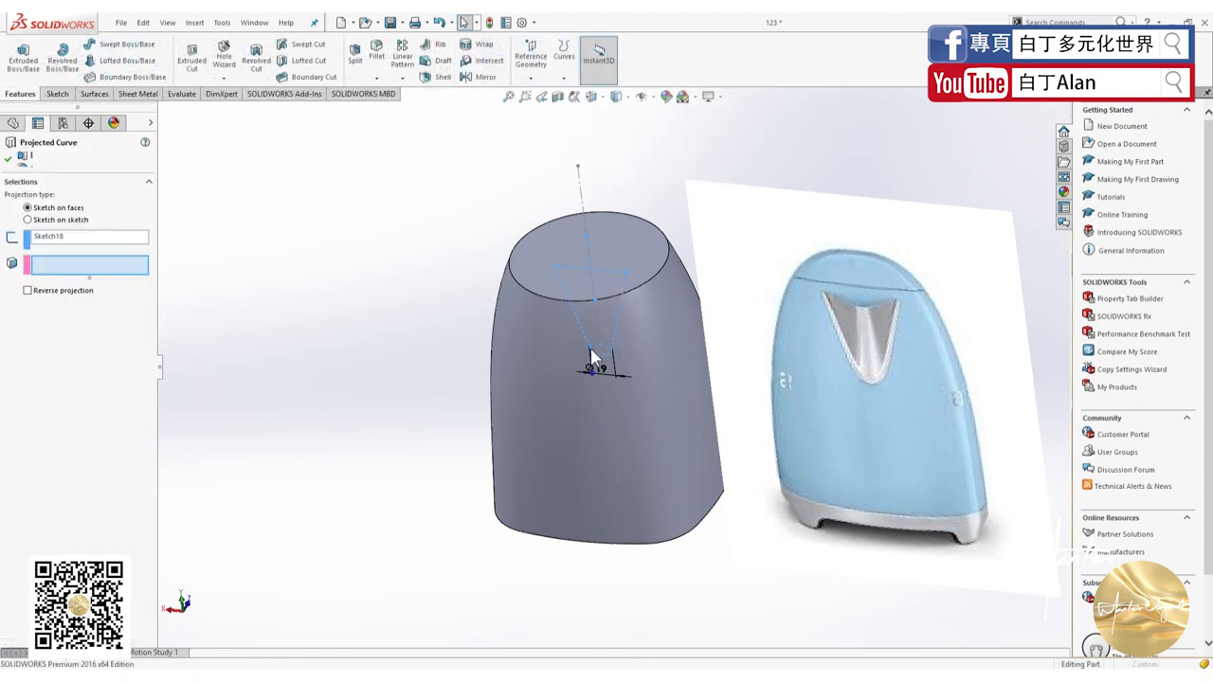
left_click(563, 461)
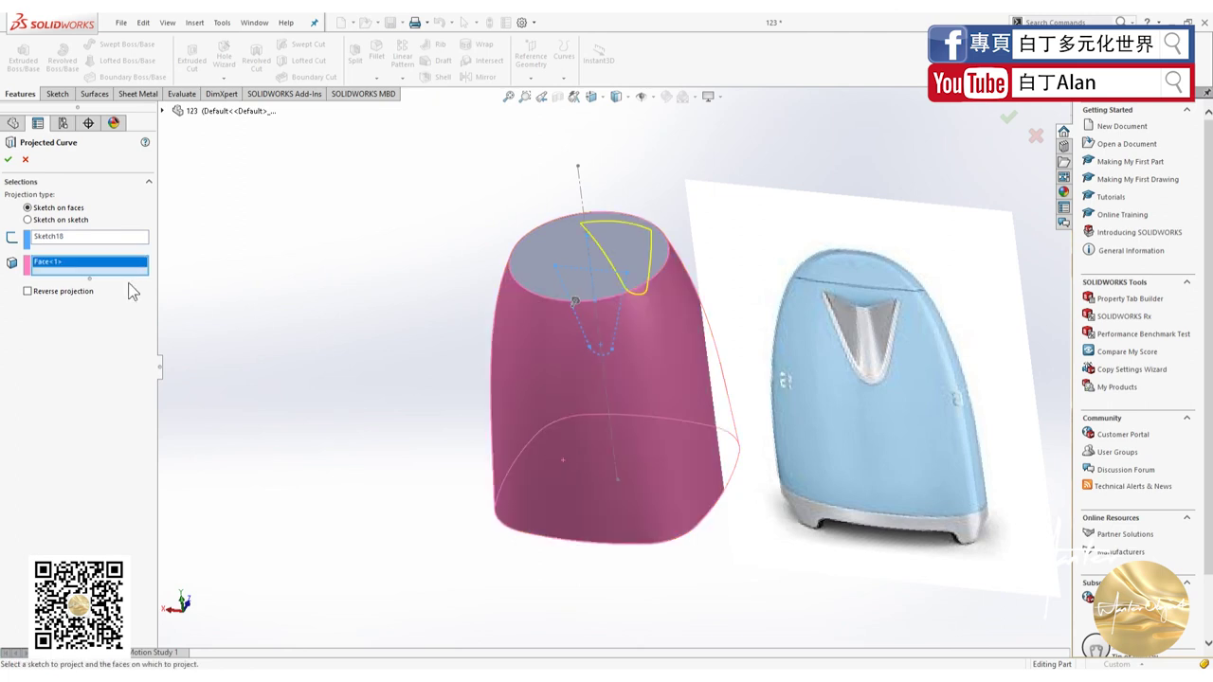
left_click(42, 293)
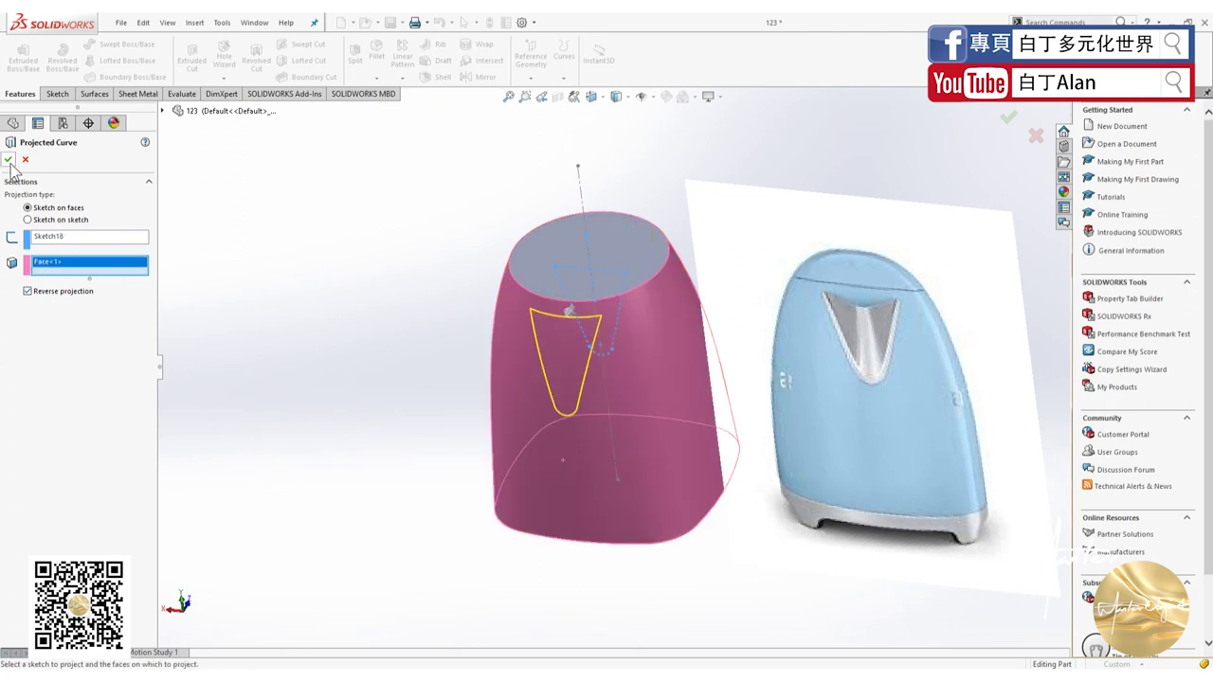
left_click(10, 160)
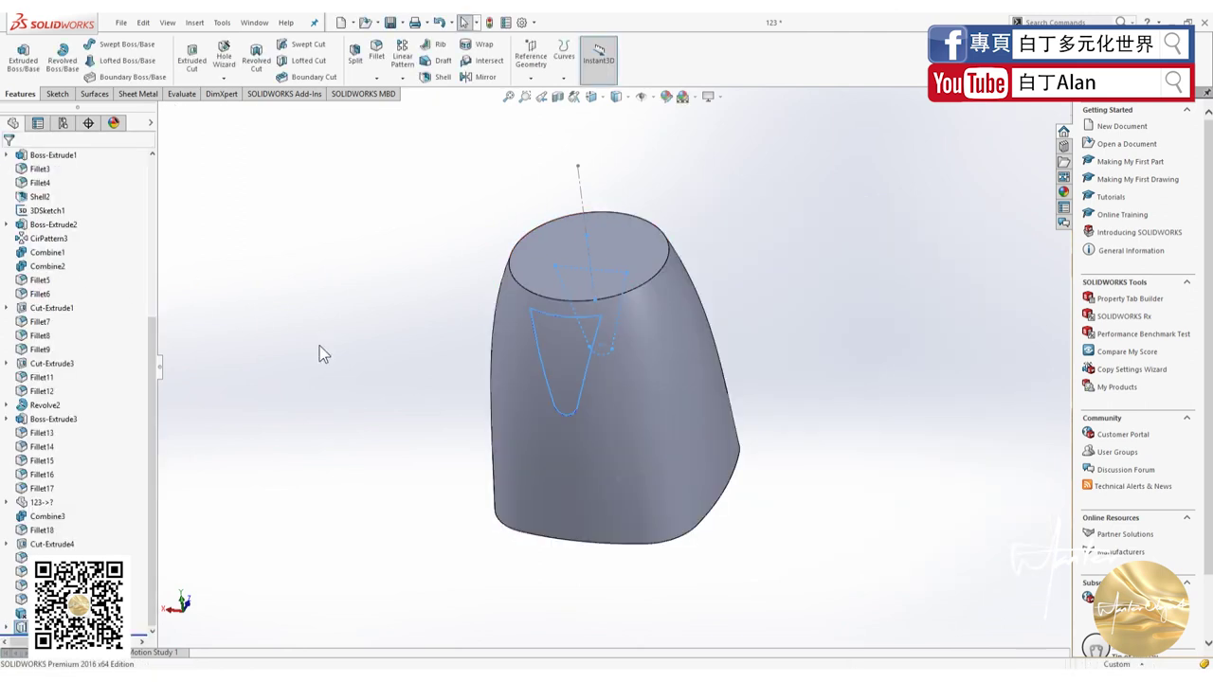
Inspect the projected V spout curve on the body, then start a new reference Plane.
mouse_move(433, 387)
middle_mouse_down()
mouse_move(450, 400)
mouse_move(493, 391)
middle_mouse_up()
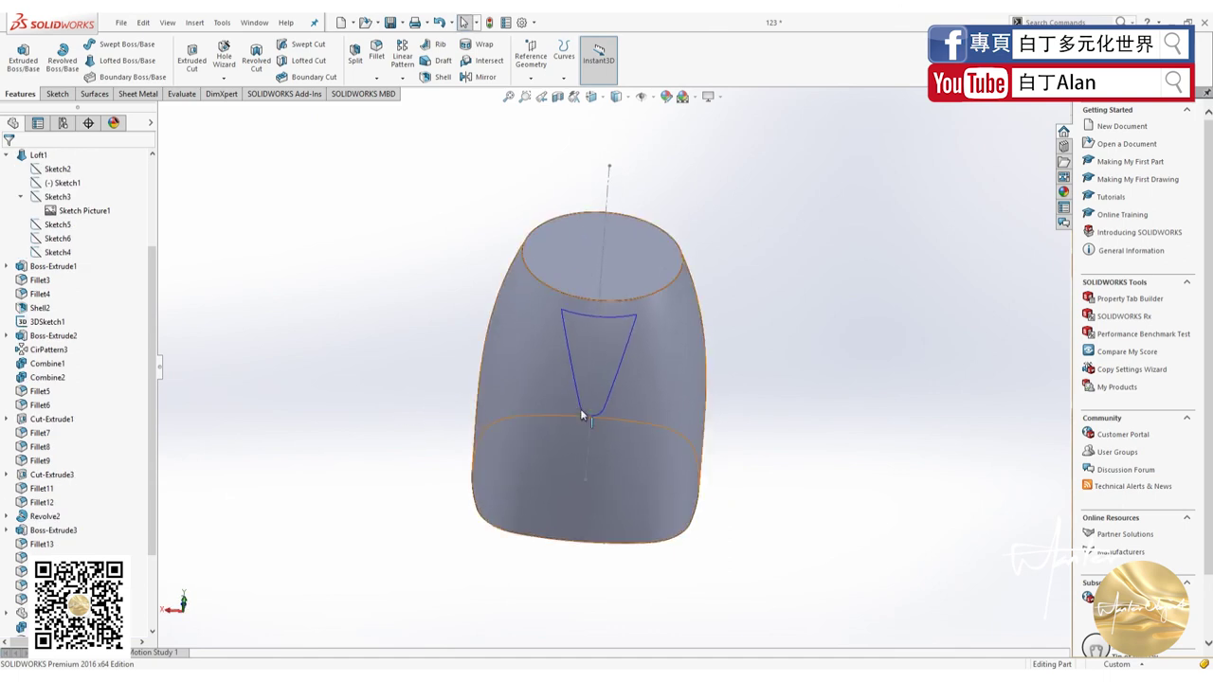
mouse_move(583, 405)
middle_mouse_down()
mouse_move(538, 322)
mouse_move(612, 306)
mouse_move(554, 307)
mouse_move(597, 368)
mouse_move(678, 301)
mouse_move(690, 364)
middle_mouse_up()
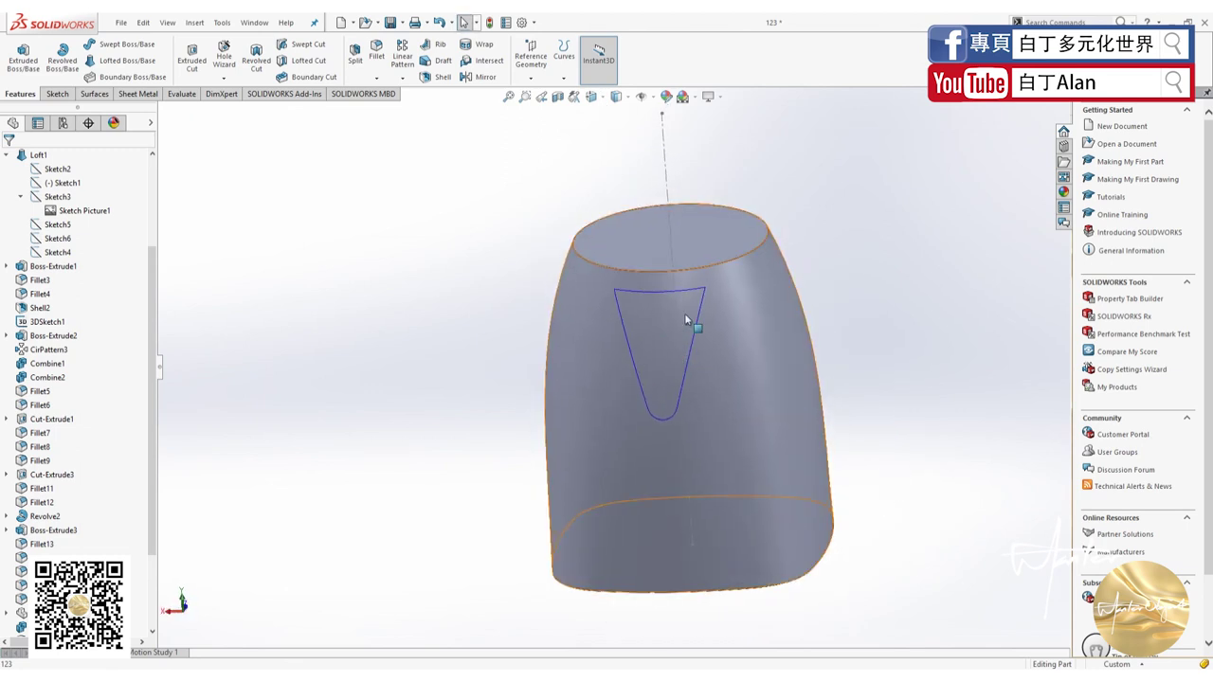
middle_click_drag(492, 341, 496, 367)
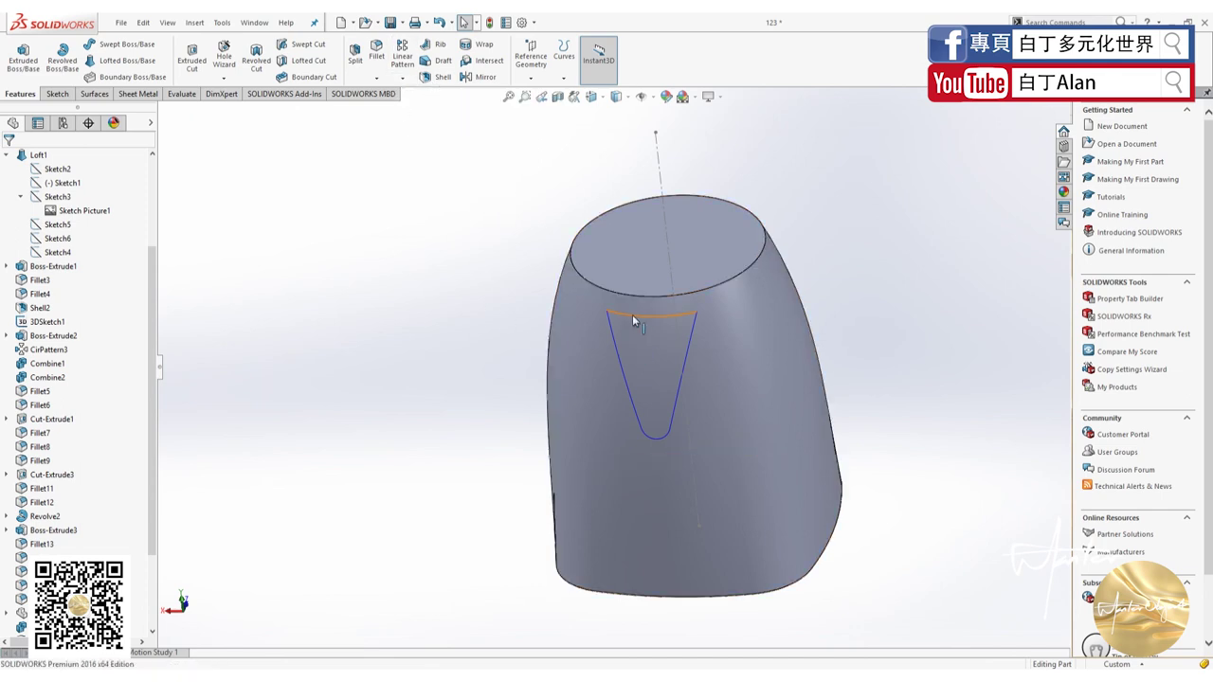
middle_click_drag(582, 343, 645, 341)
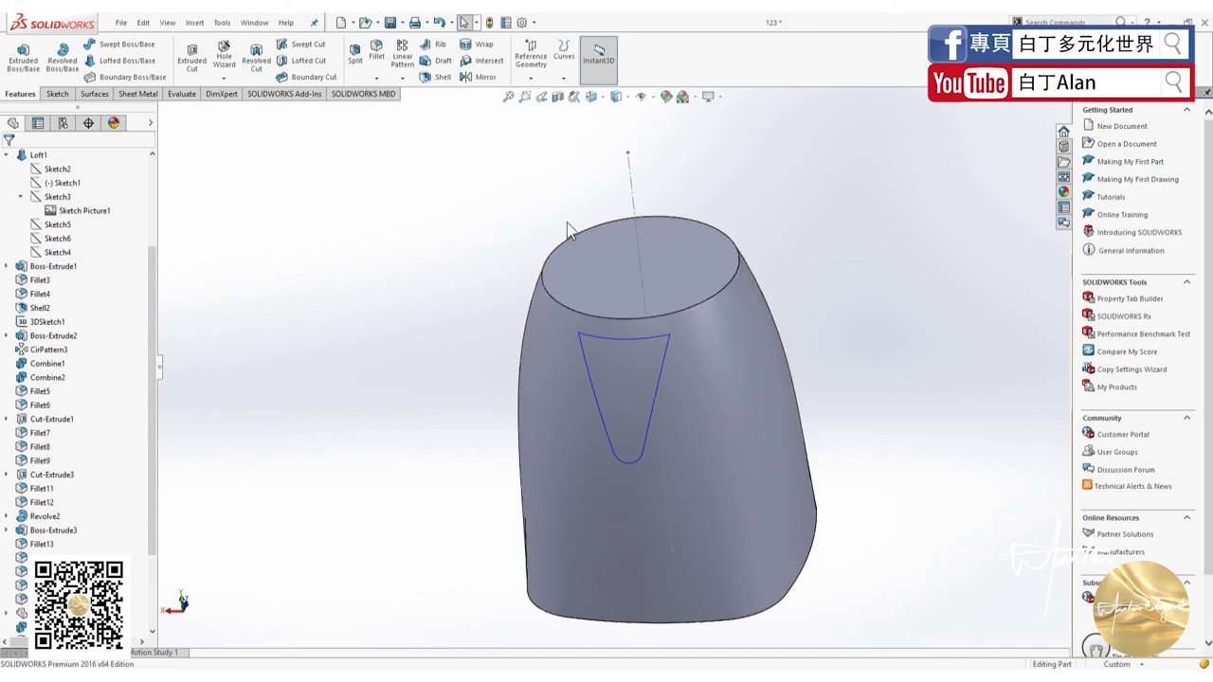
left_click(524, 77)
left_click(542, 95)
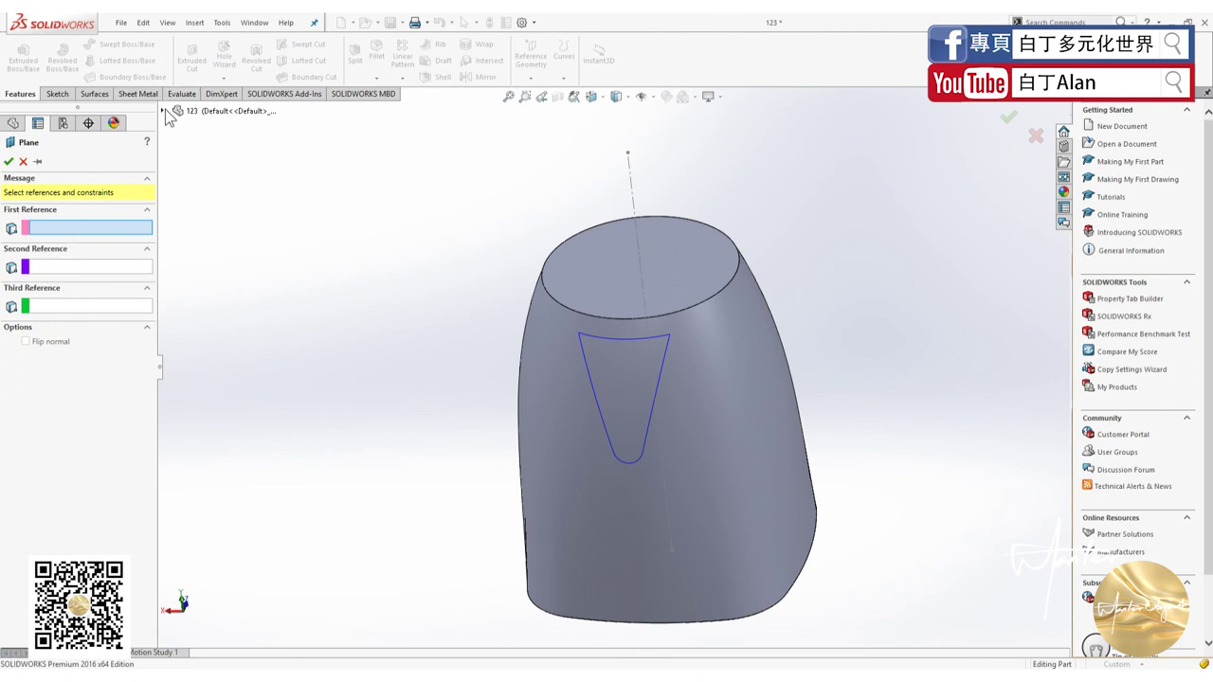
Create Plane2 parallel to the Top Plane through the outline's upper corner.
left_click(163, 113)
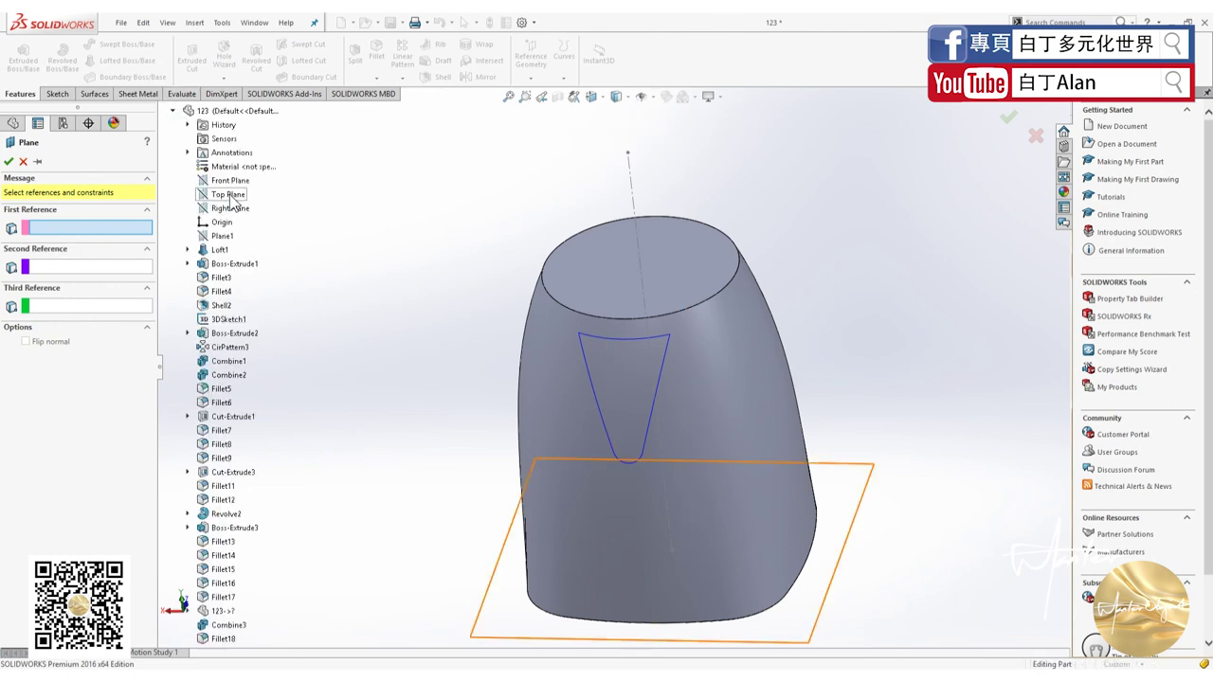
left_click(231, 194)
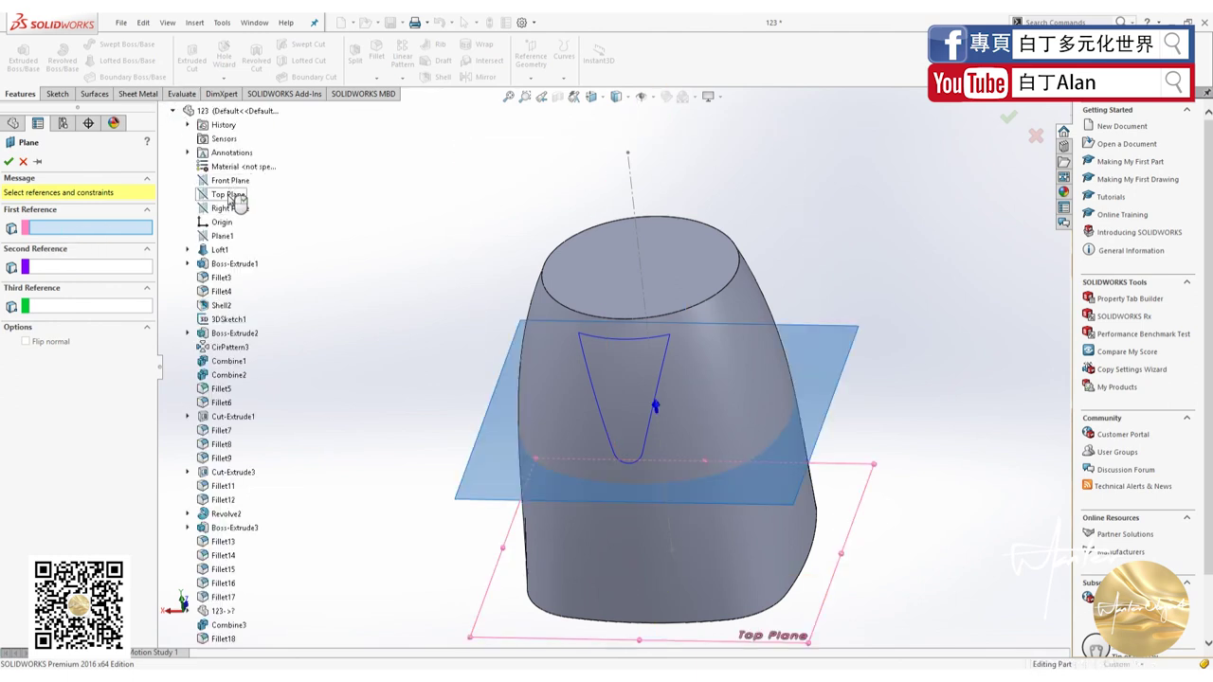
left_click(578, 336)
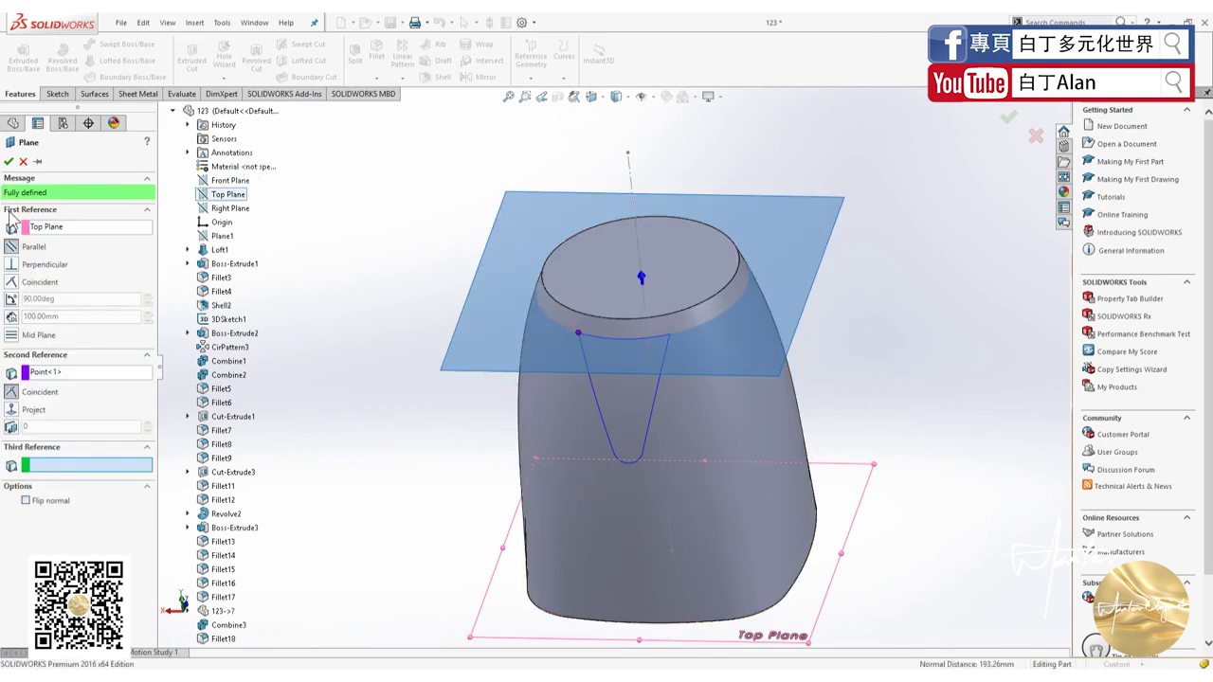
left_click(9, 164)
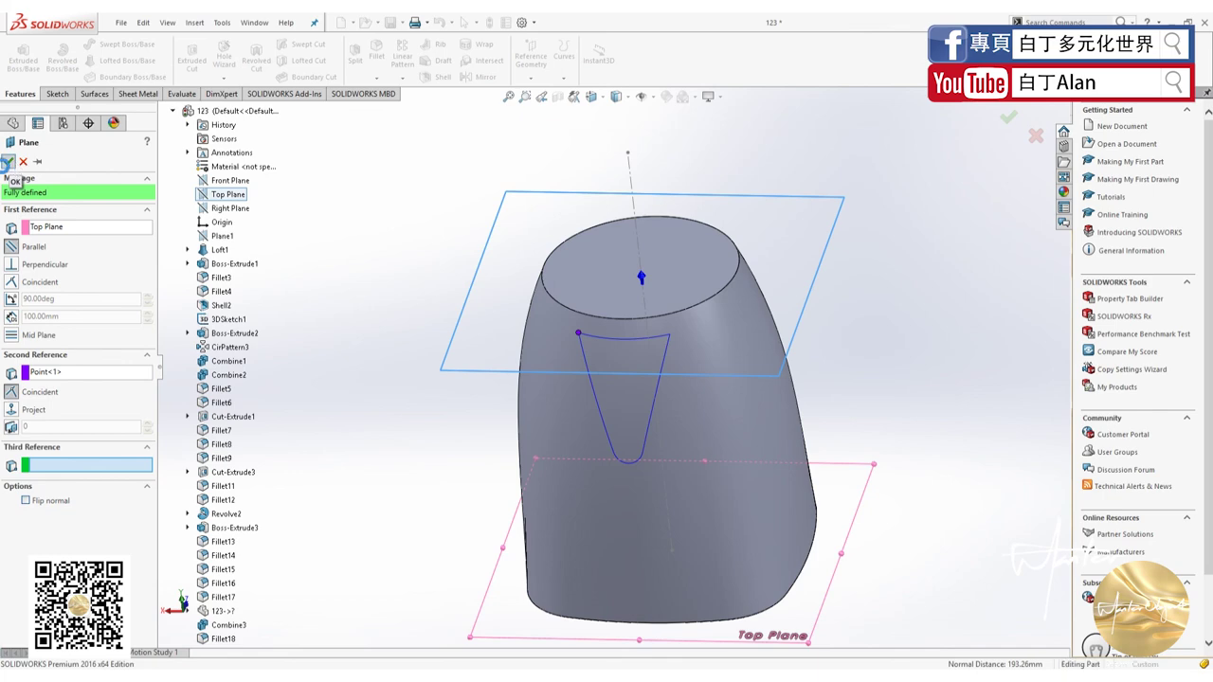
View Plane2 face-on and start a new sketch, Sketch19, on it.
key("ctrl+8")
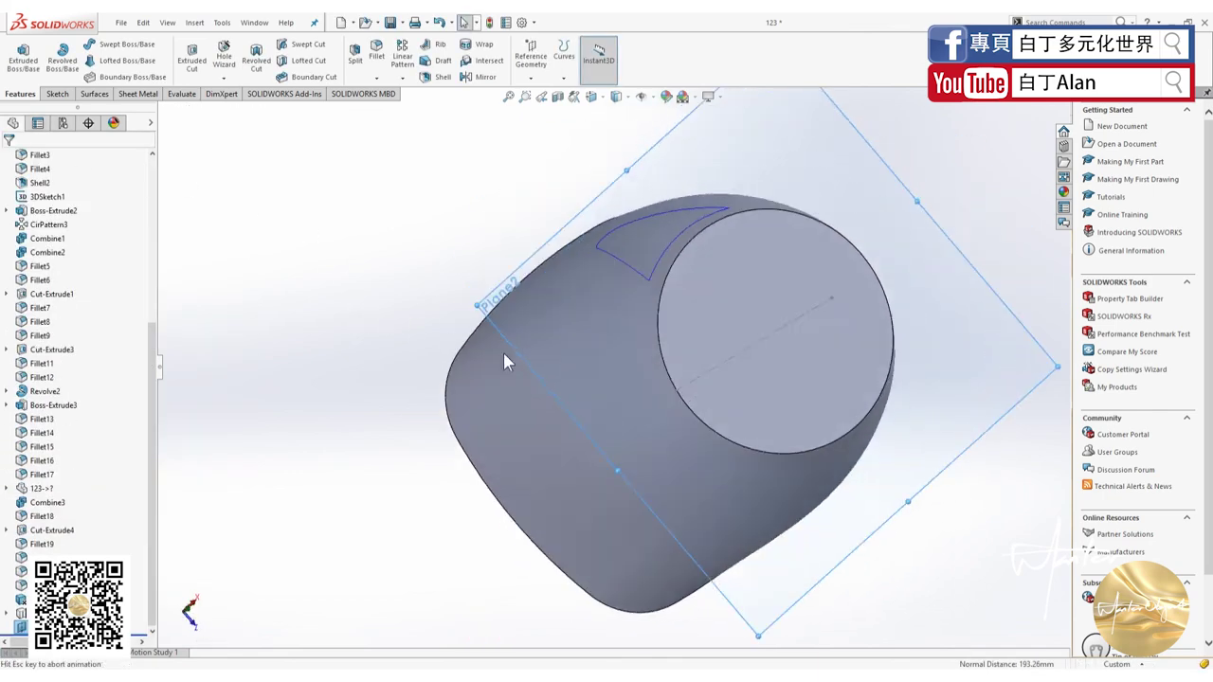
scroll(630, 227, "down", 2)
scroll(639, 242, "down", 3)
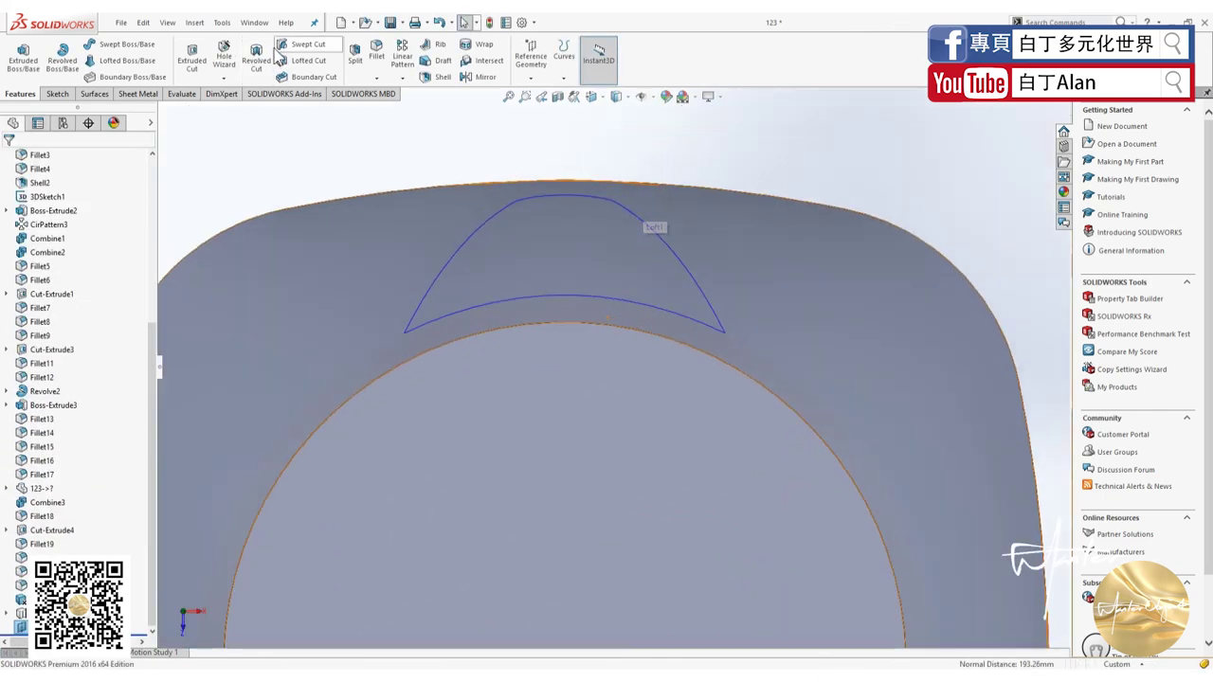
left_click(55, 94)
left_click(19, 55)
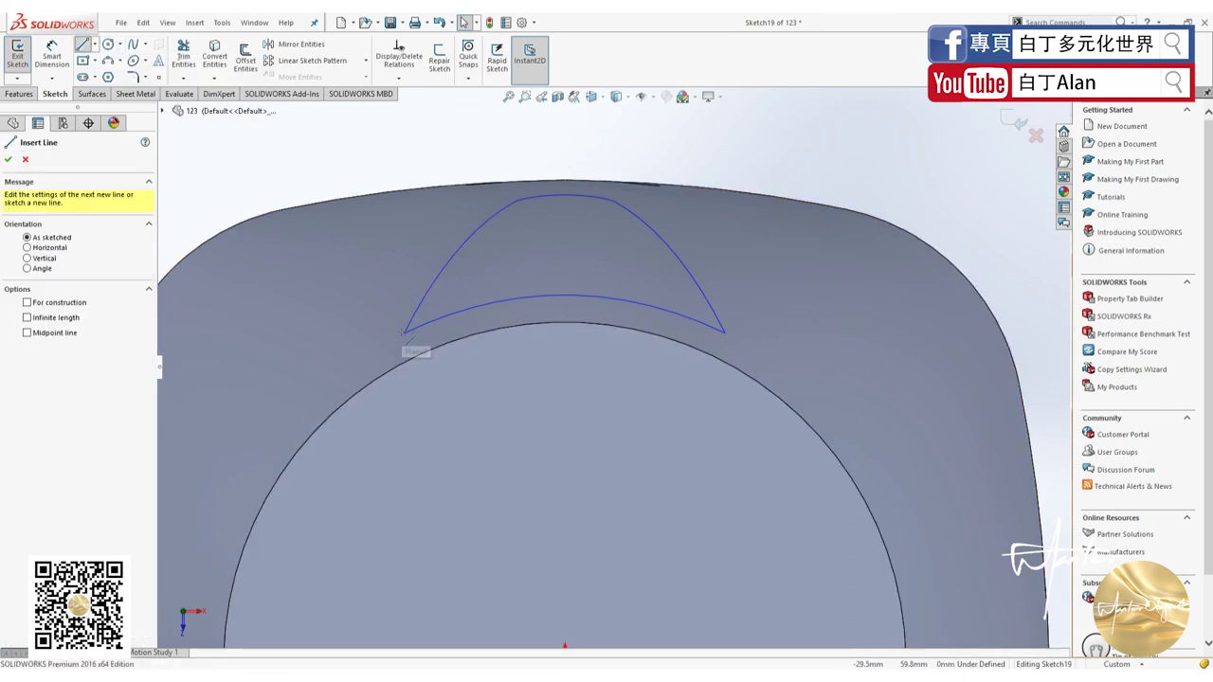
Draw a slanted line up from the outline's left corner and a small circle above its top.
left_click(407, 332)
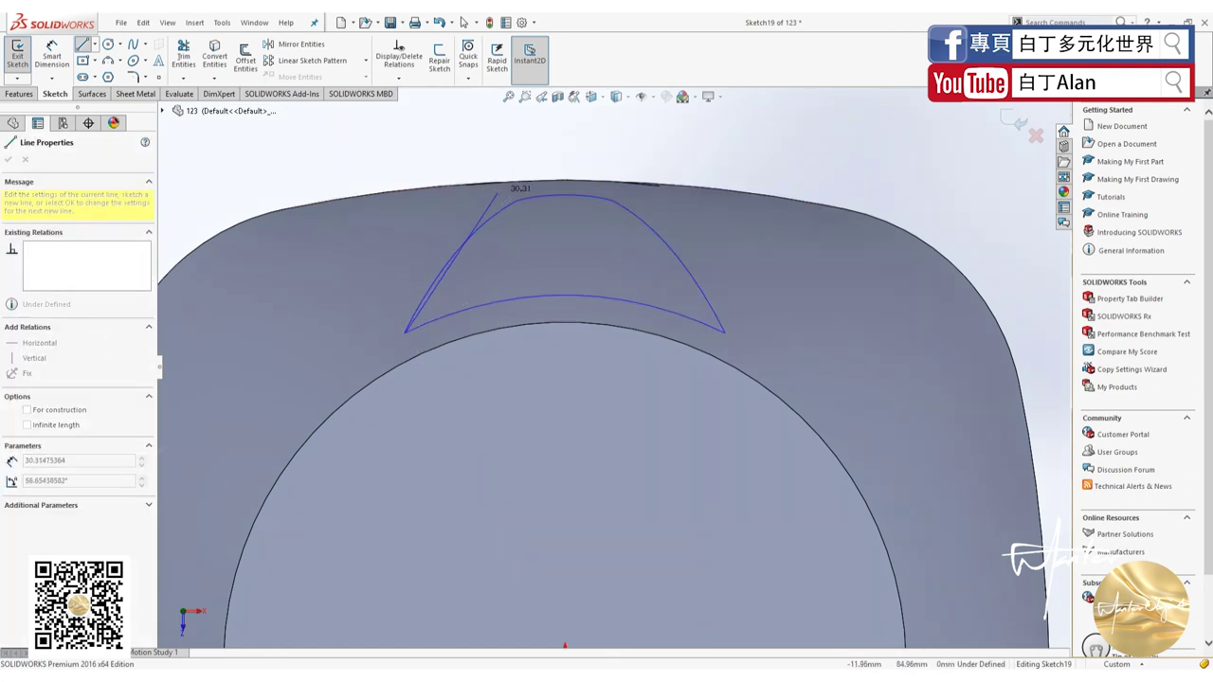
left_click(498, 192)
key("c")
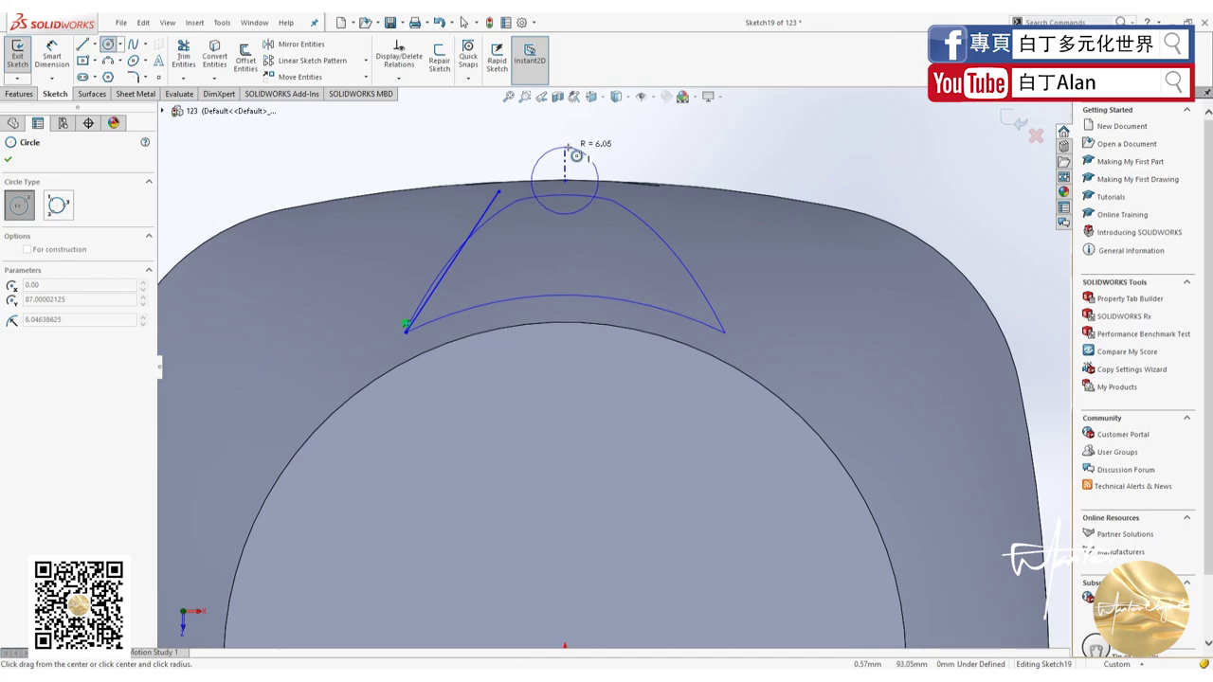
left_click(576, 155)
key("Escape")
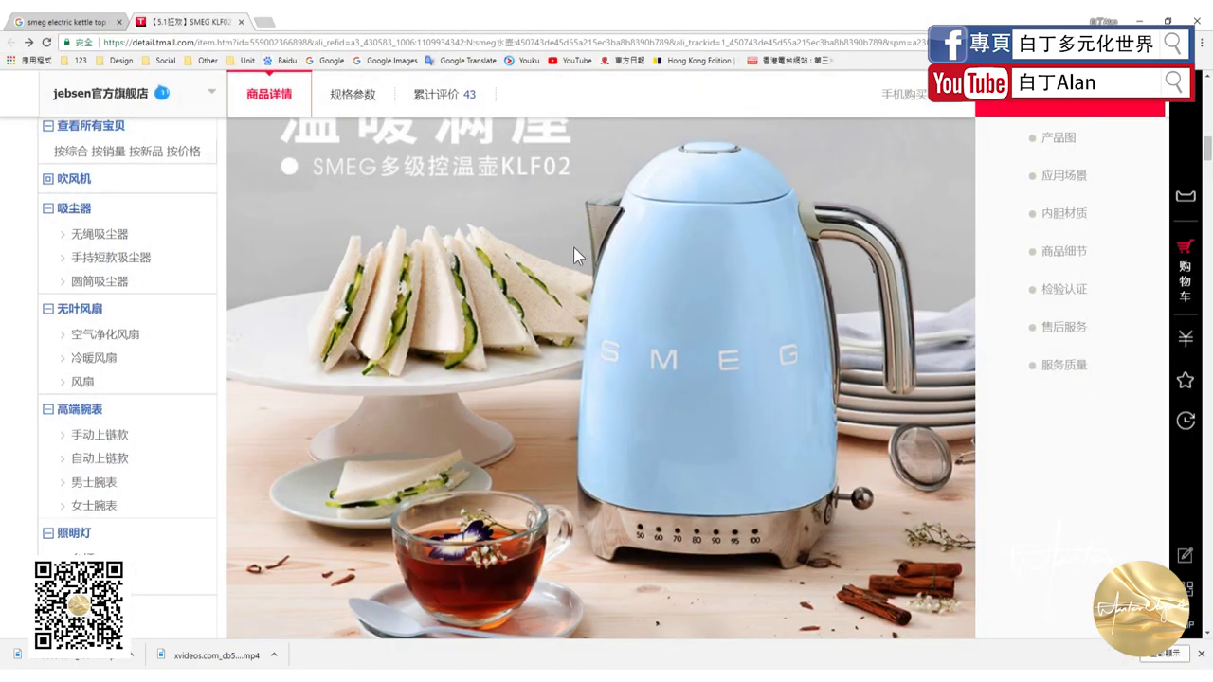
Scroll the Tmall kettle page, then preview another Smeg kettle photo in Google Images.
scroll(528, 352, "up", 5)
scroll(529, 353, "up", 3)
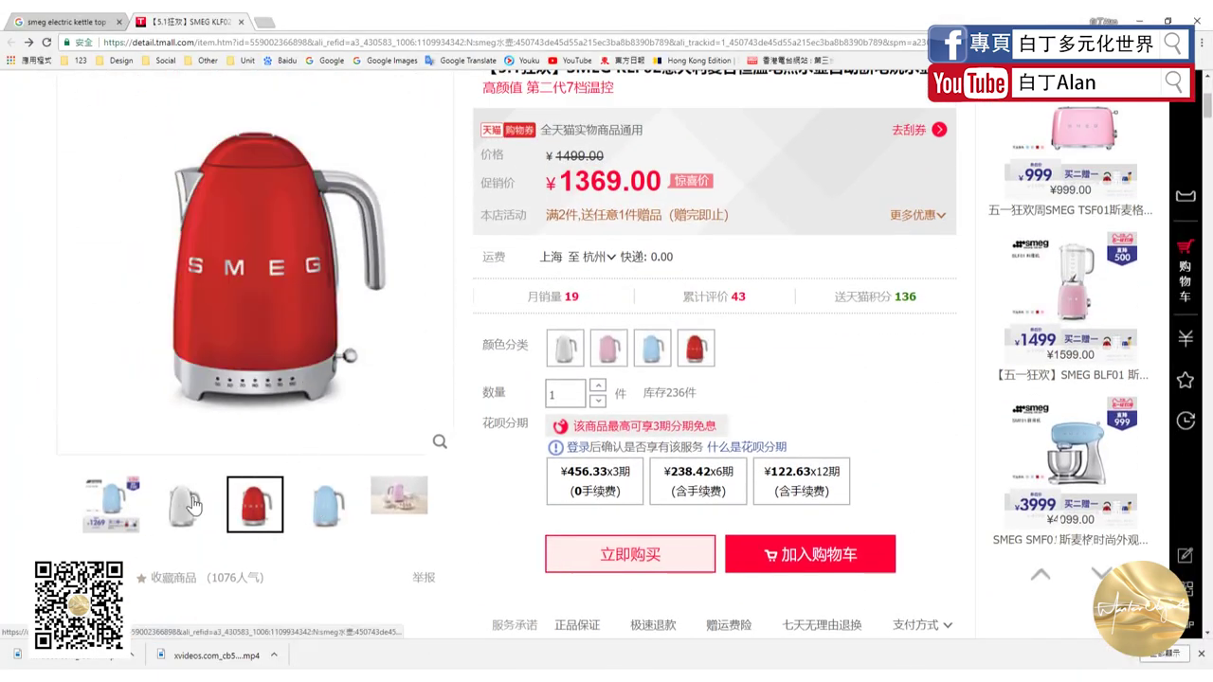
left_click(66, 21)
scroll(294, 242, "up", 3)
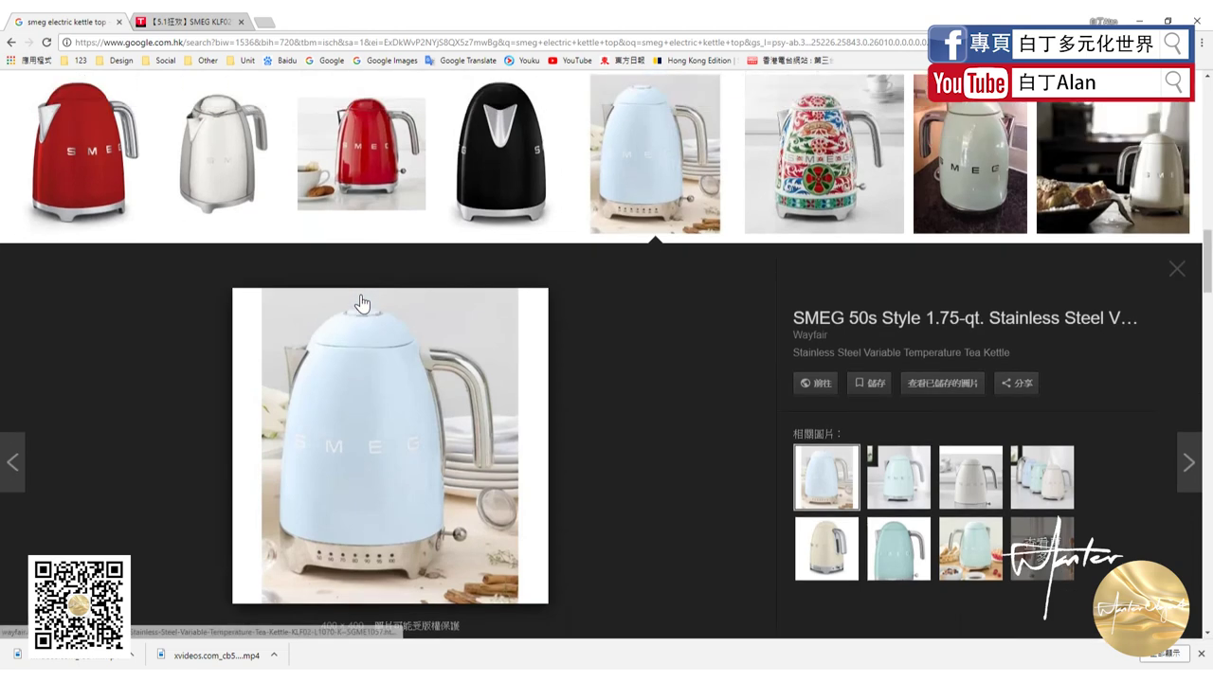
left_click(491, 362)
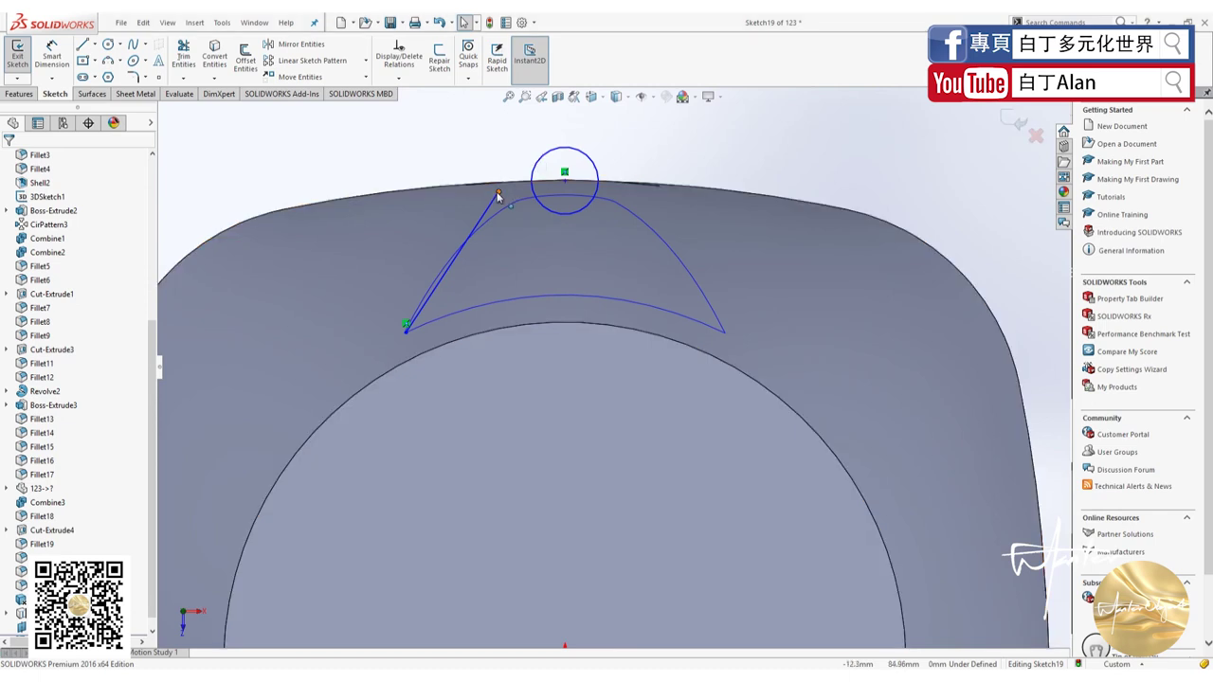
Extend the slanted line upward and draw a vertical centerline through the circle.
left_click_drag(497, 195, 552, 138)
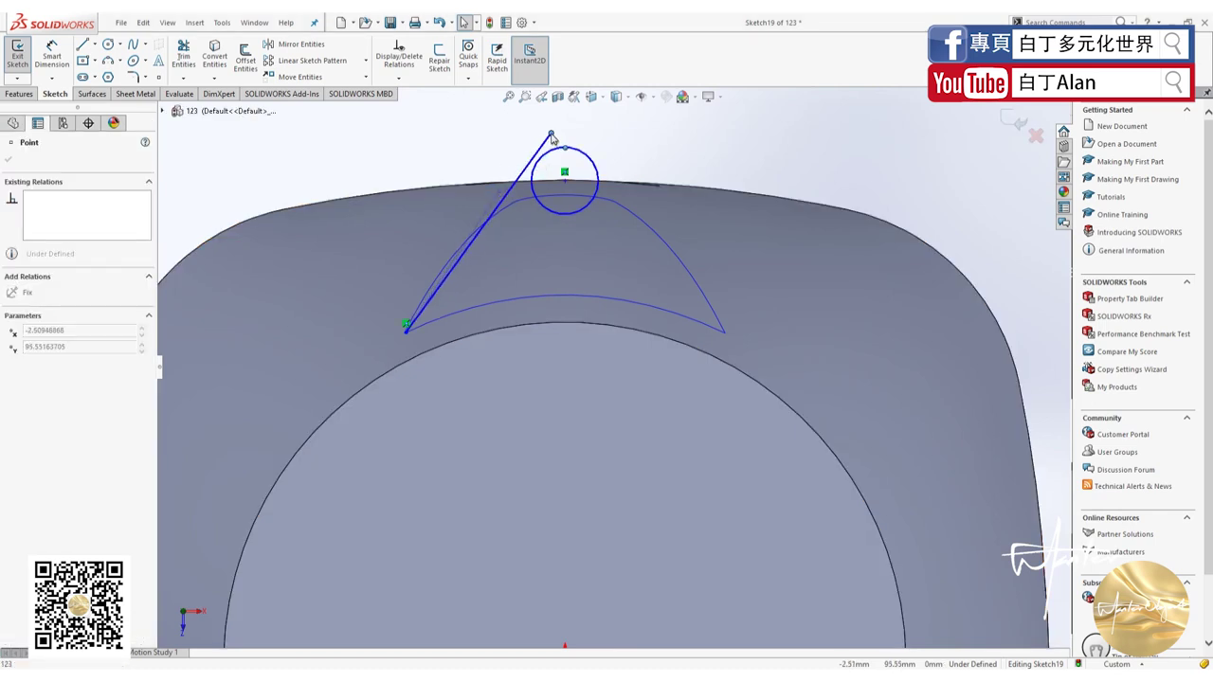
left_click(95, 44)
left_click(112, 76)
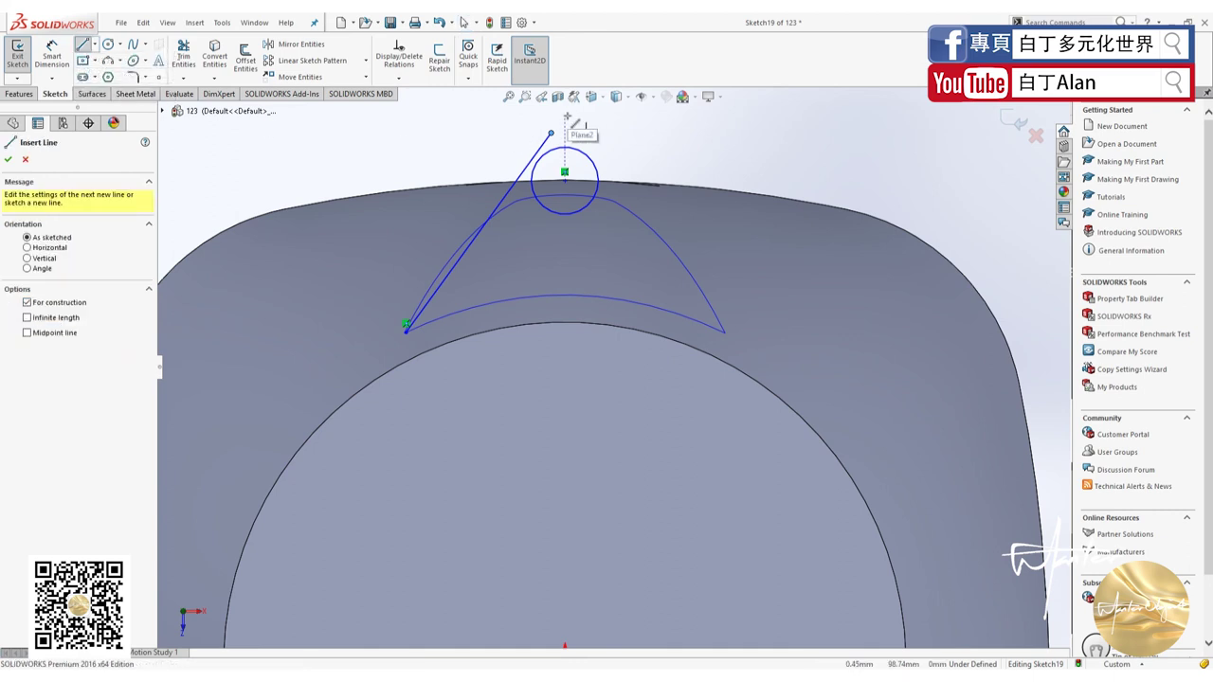
left_click(567, 116)
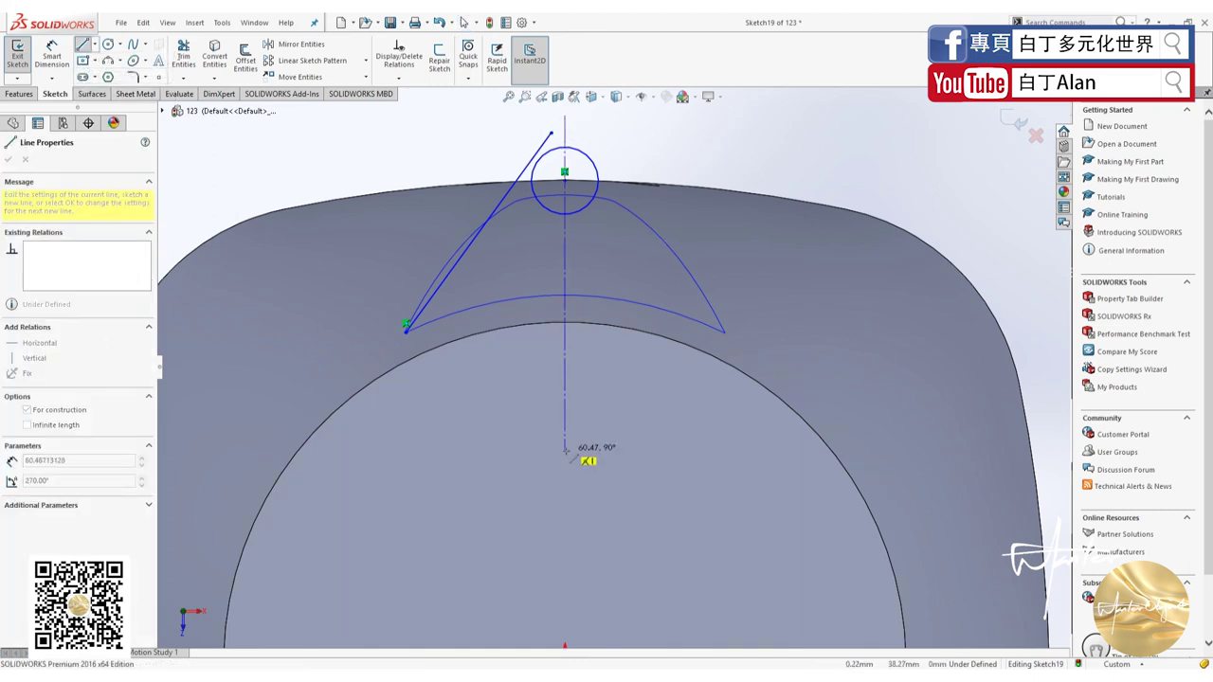
left_click(565, 427)
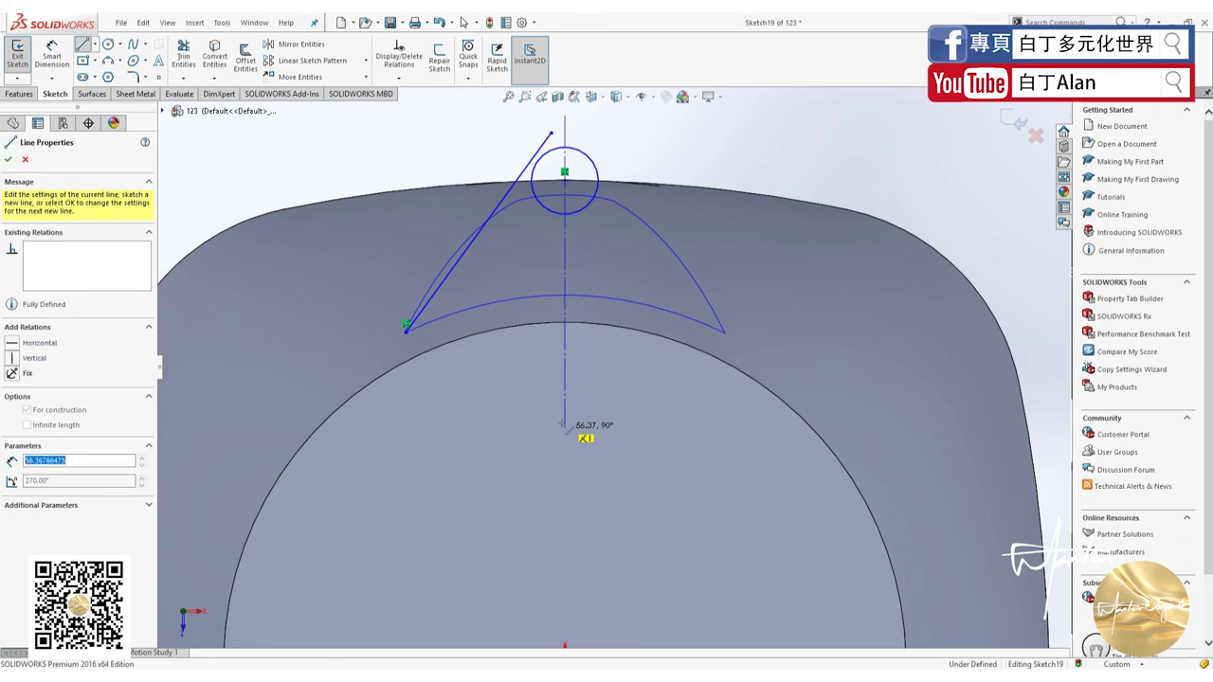
key("Escape")
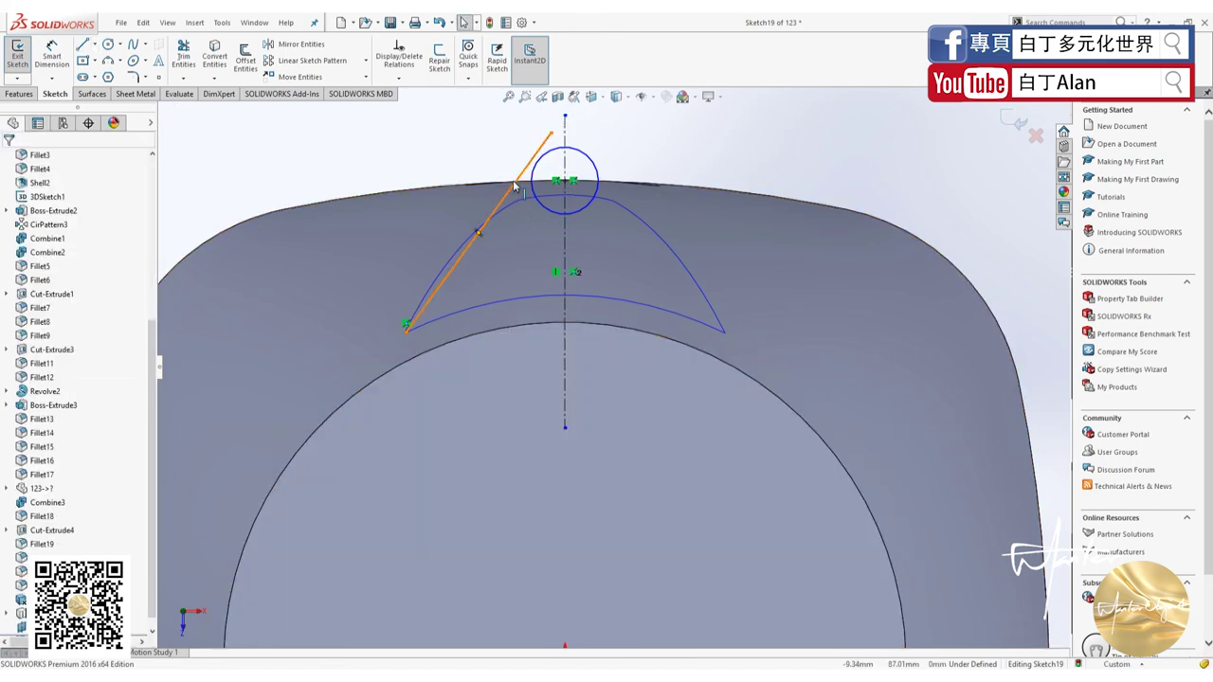
Add a Tangent relation between the small circle and the slanted line.
left_click(532, 189)
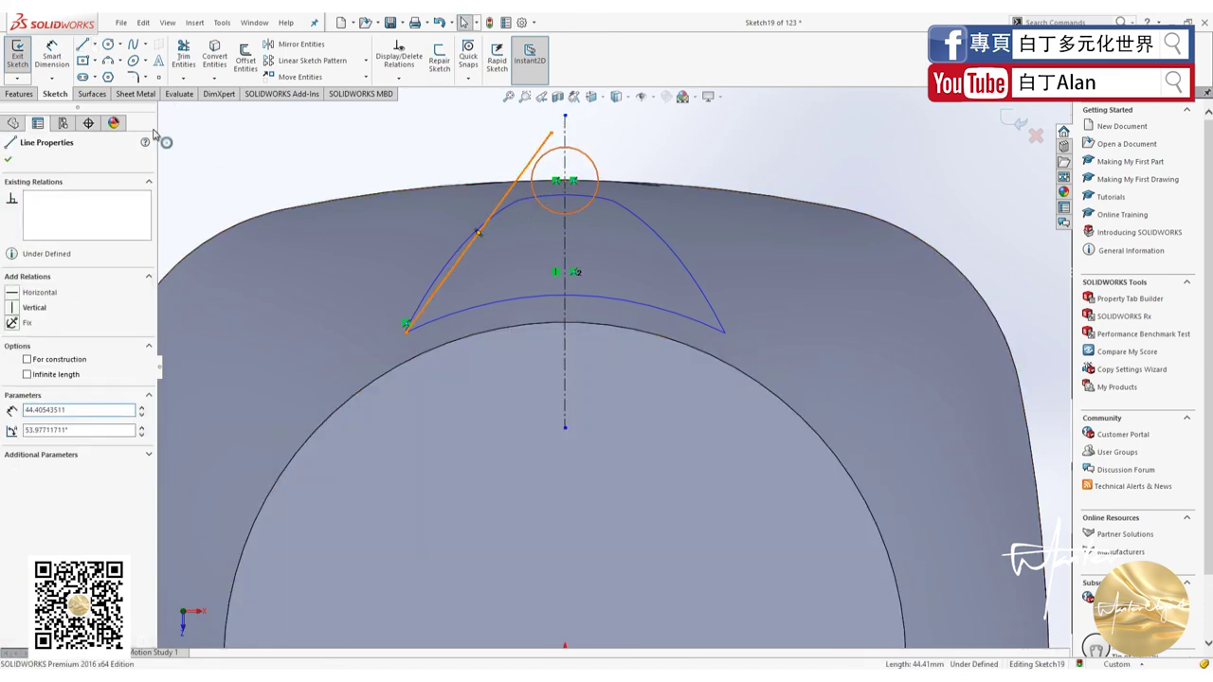
left_click(478, 231, "ctrl")
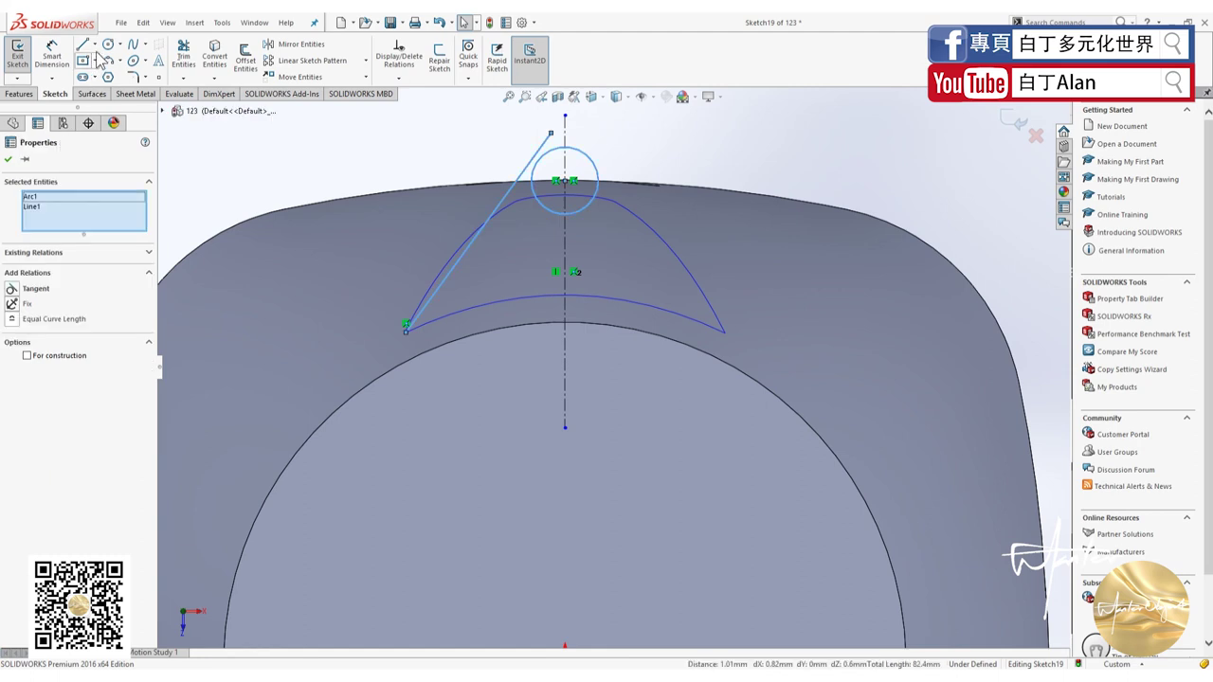
left_click(28, 288)
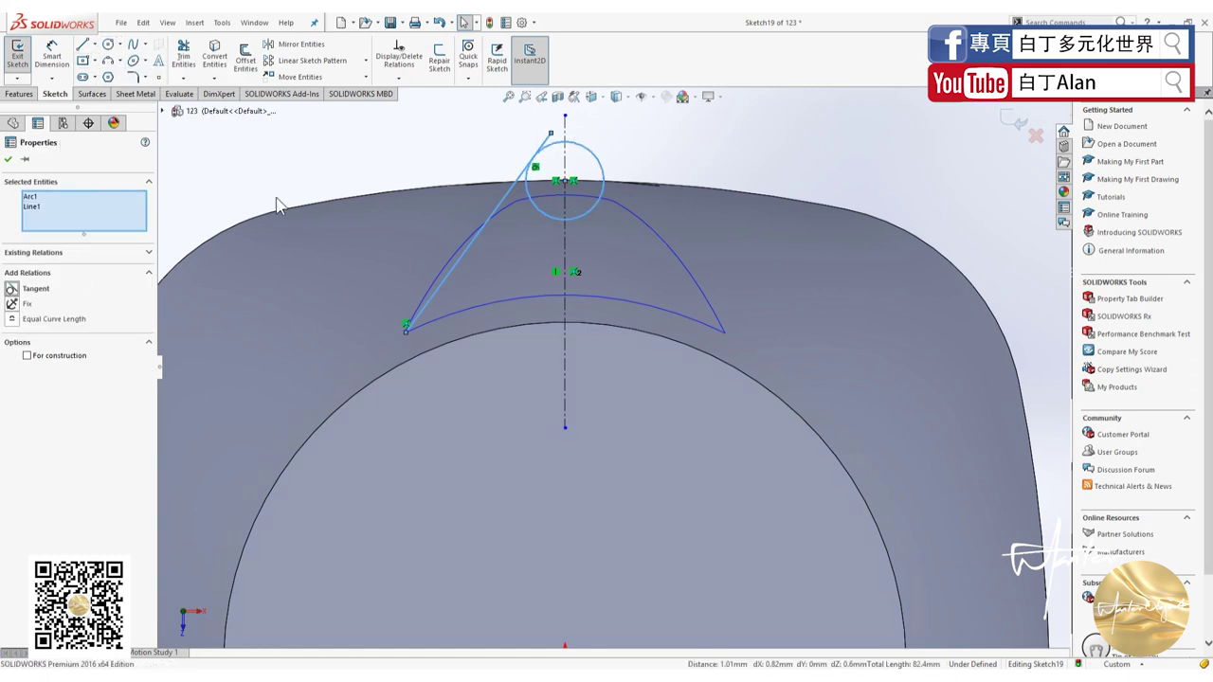
left_click(374, 144)
Dimension the circle's diameter to 12 mm, then select the slanted line.
left_click(52, 55)
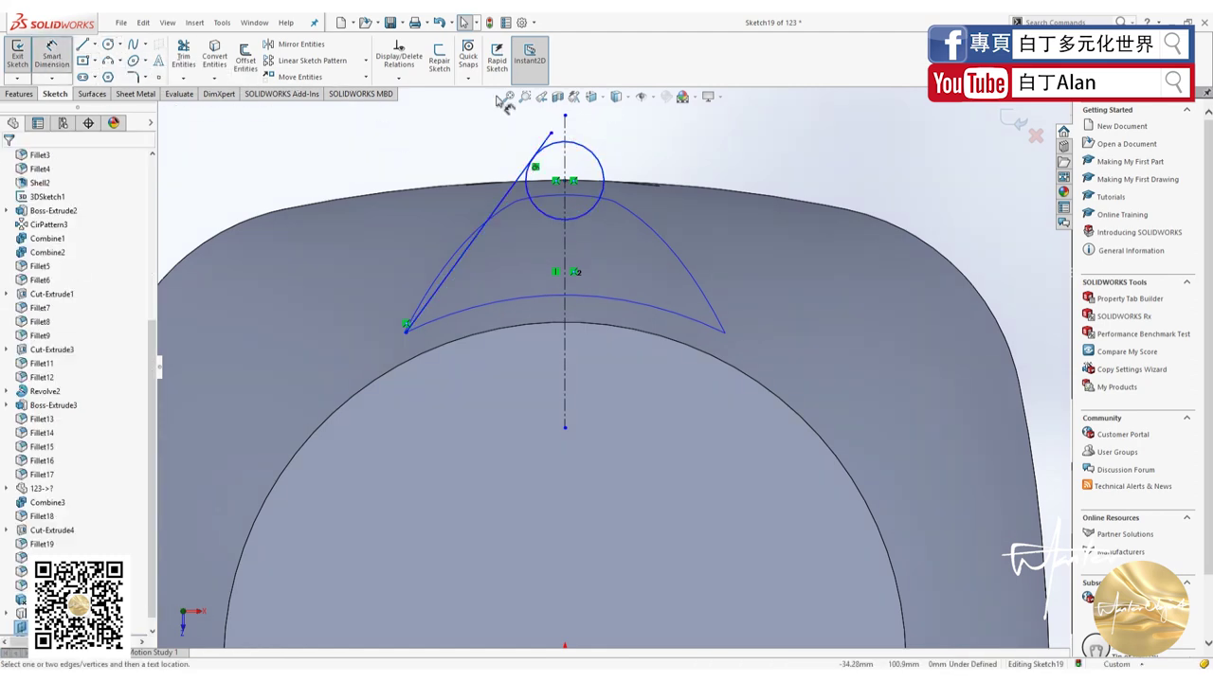
left_click(597, 134)
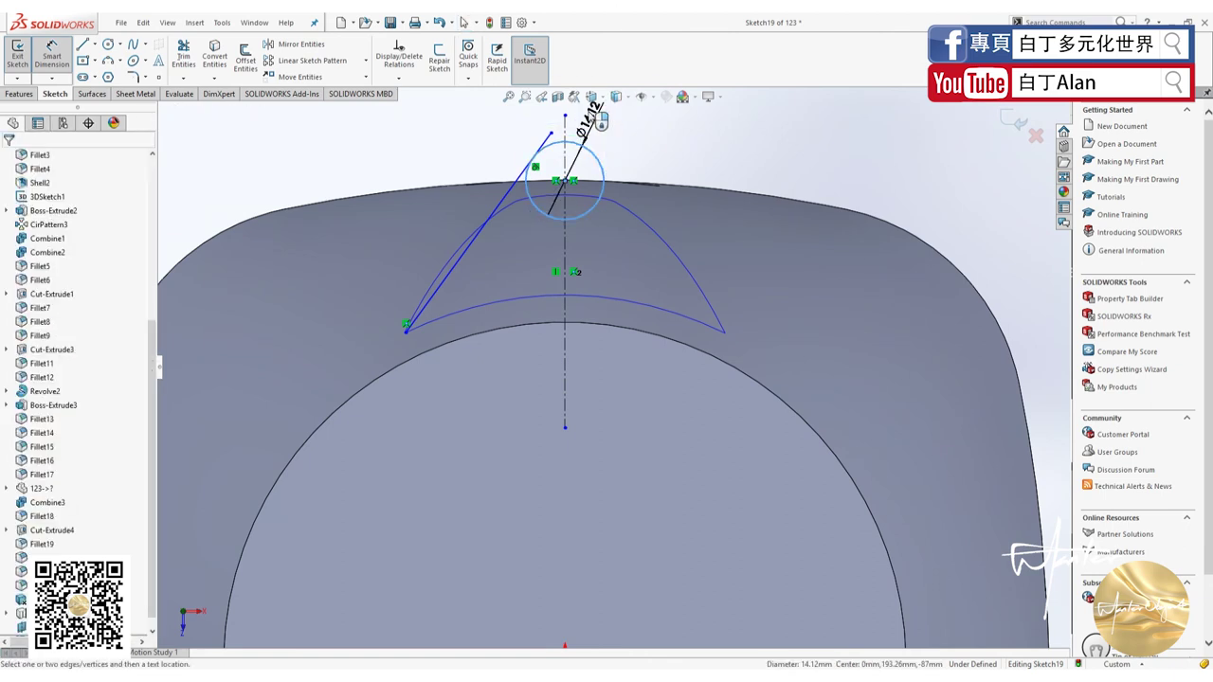
left_click(595, 119)
type("12.00mm")
key("Return")
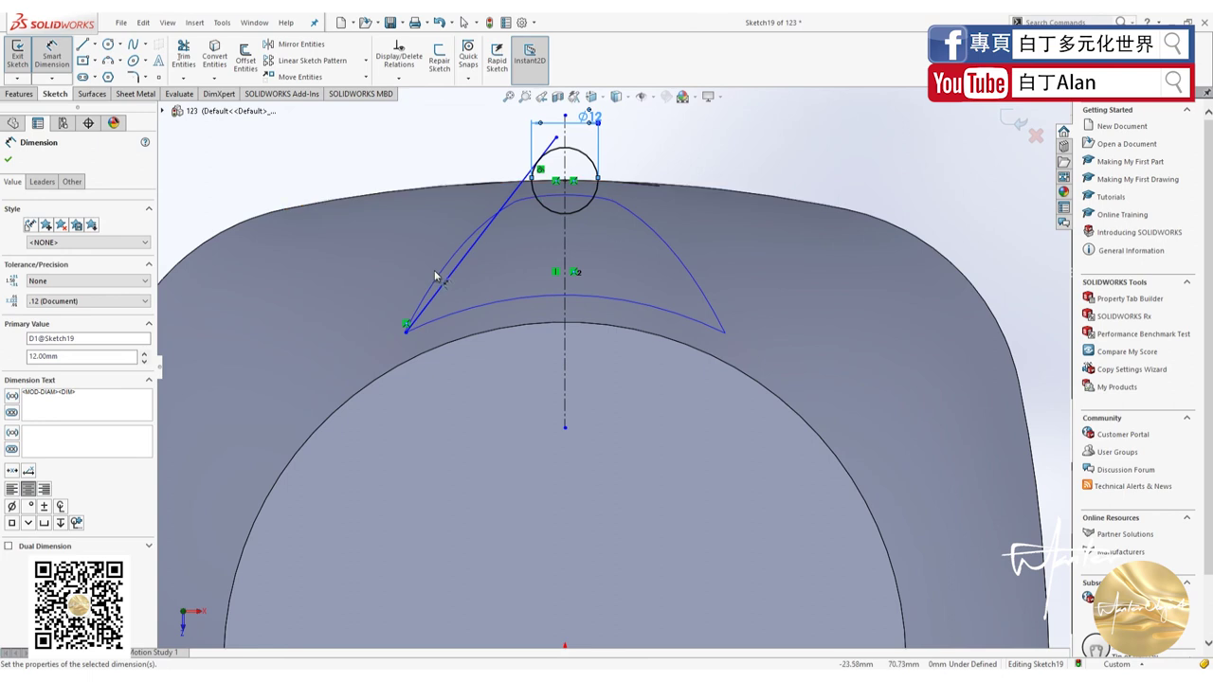
key("Escape")
key("Escape")
left_click(473, 247)
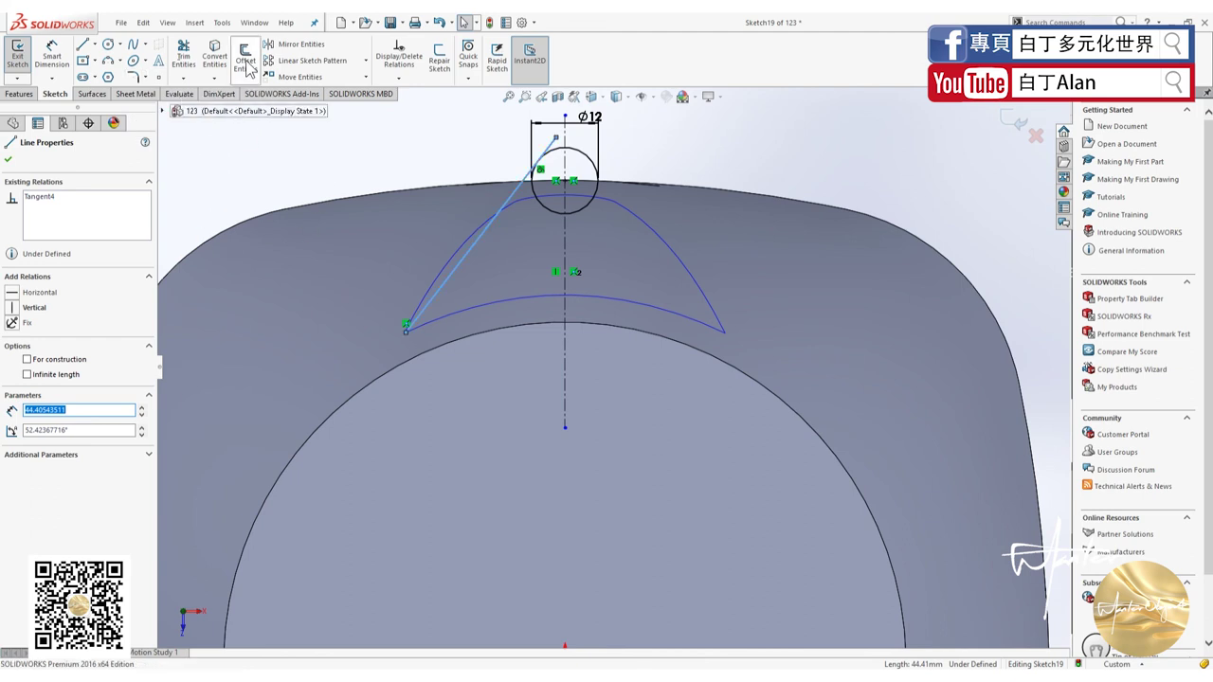
Mirror the slanted line across the centerline to create the right-hand line.
left_click(280, 53)
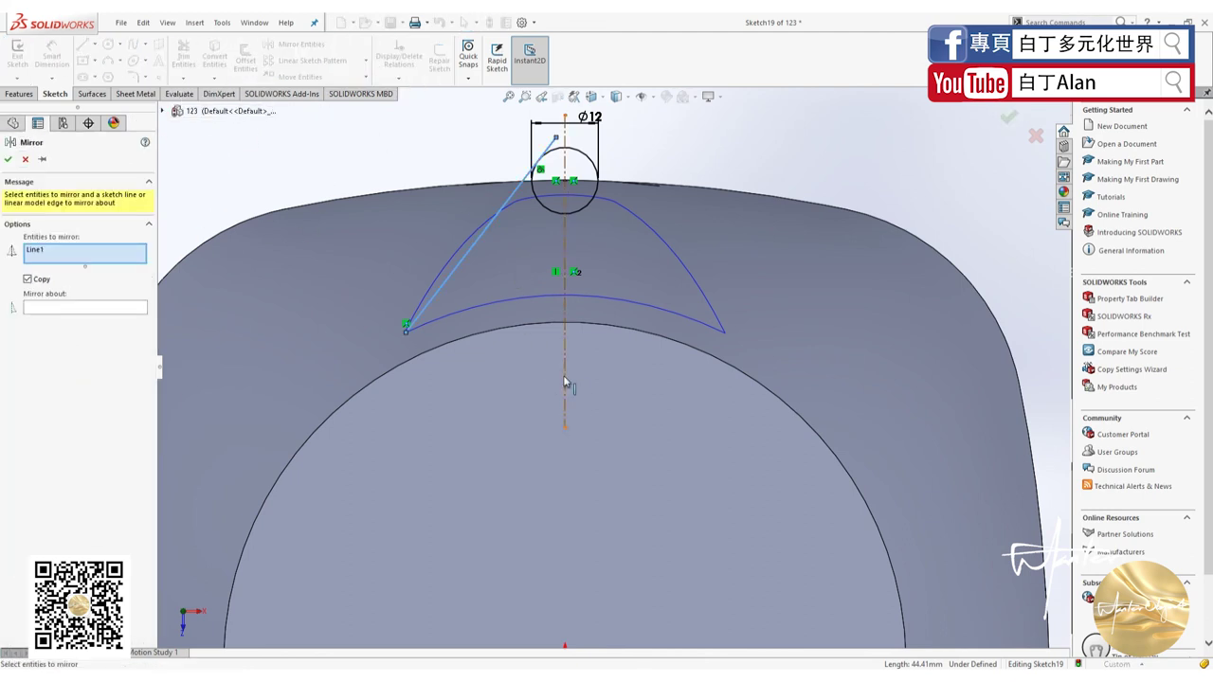
left_click(84, 311)
left_click(561, 368)
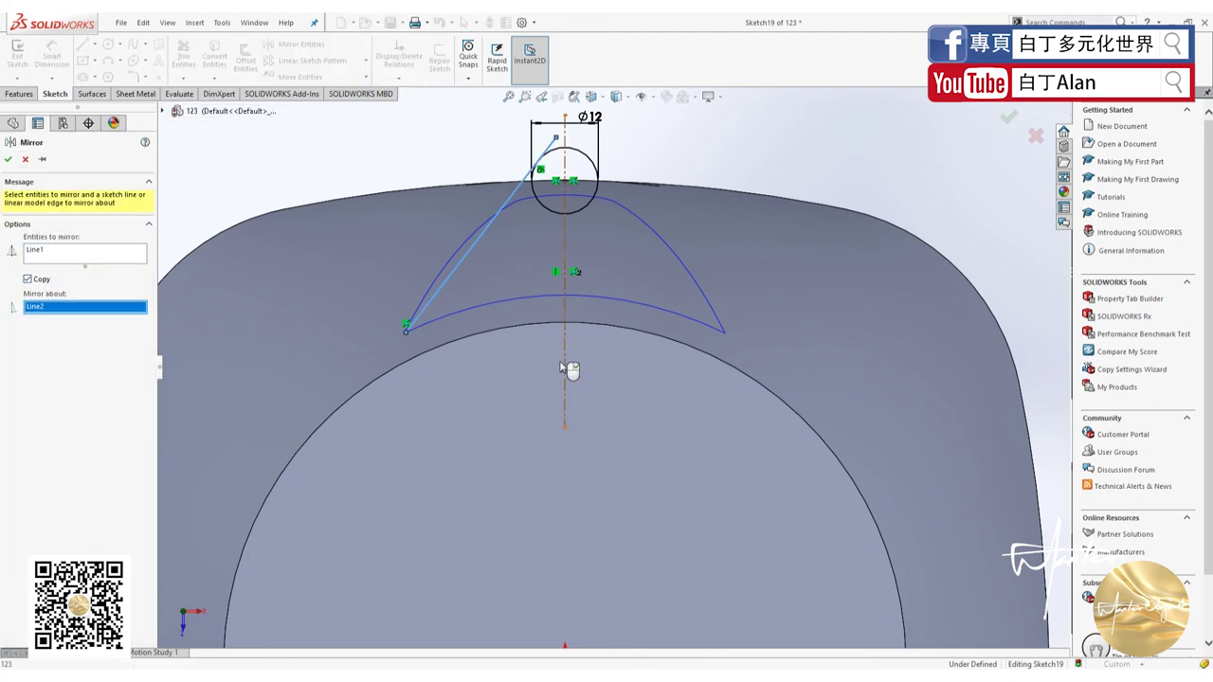
left_click(10, 159)
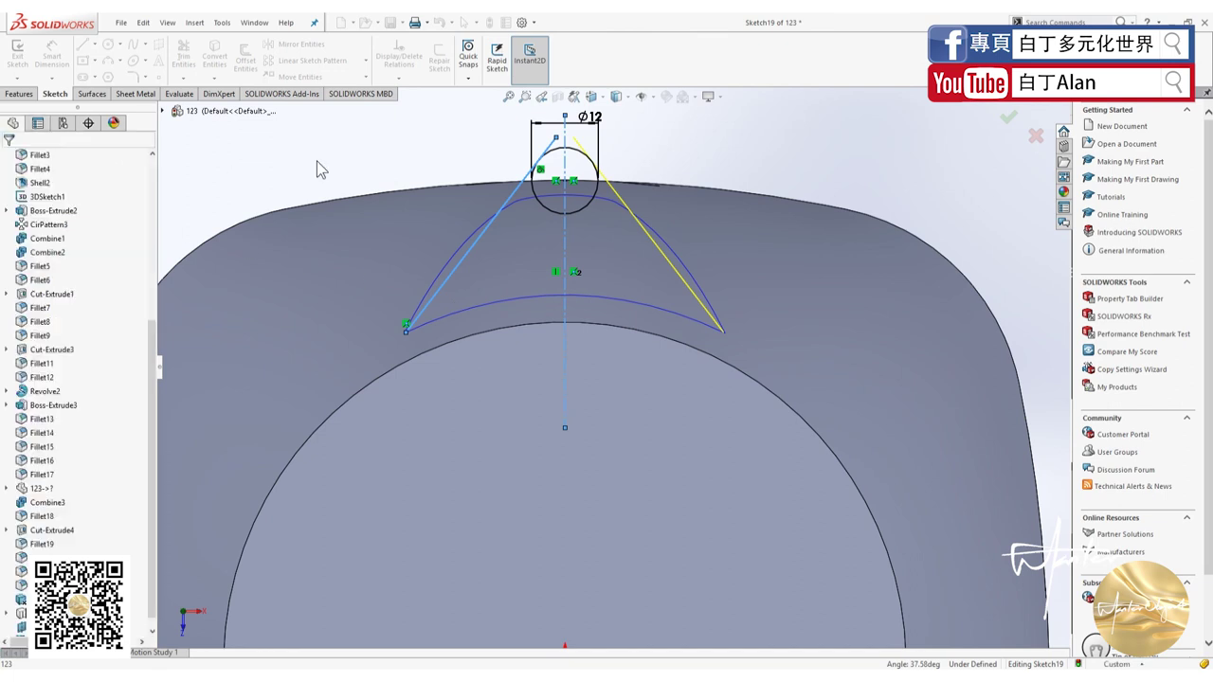
Trim away the lower part of the circle, leaving a 12 mm arc tip.
left_click(245, 61)
key("Escape")
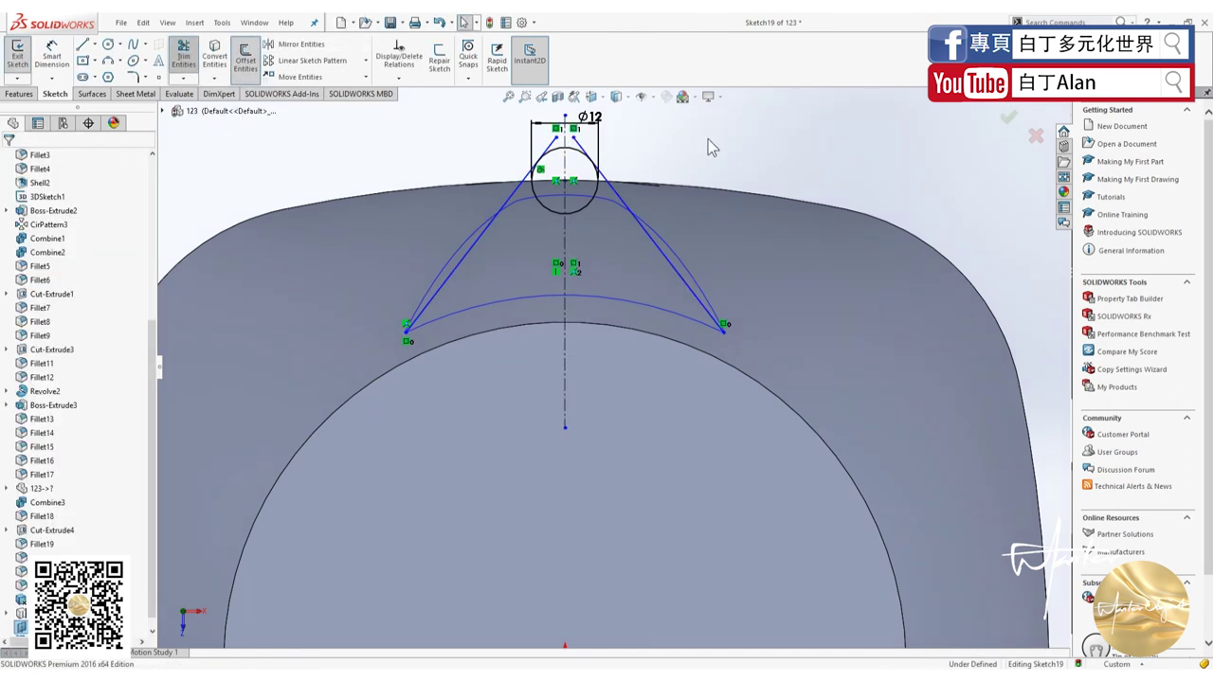
left_click(183, 55)
scroll(598, 188, "up", 3)
left_click_drag(523, 357, 432, 314)
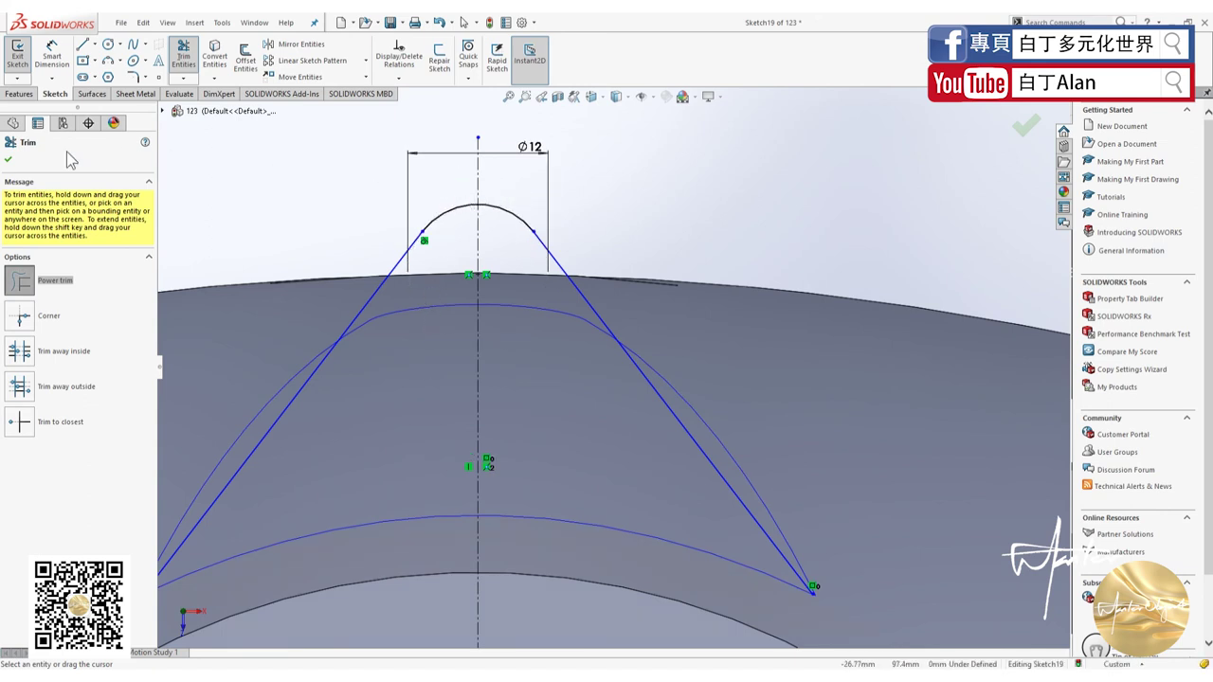
Close the Trim tool and zoom in on the left line's lower endpoint.
left_click(8, 159)
scroll(424, 432, "up", 2)
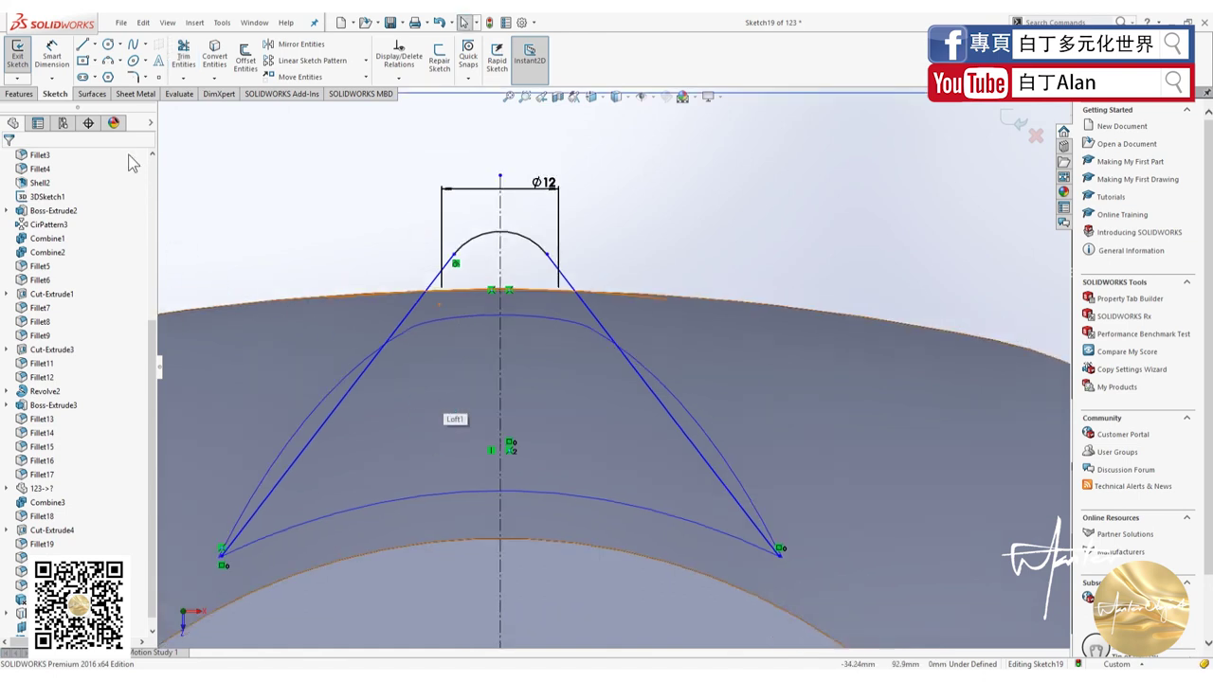
left_click(83, 44)
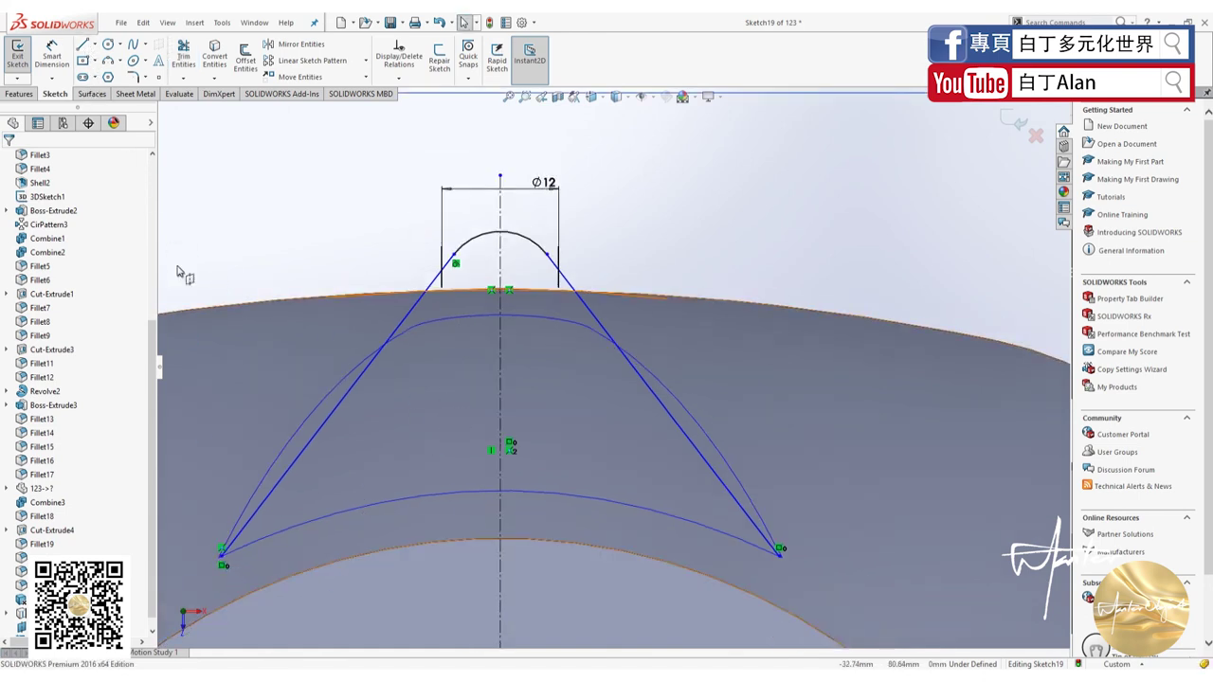
left_click(83, 45)
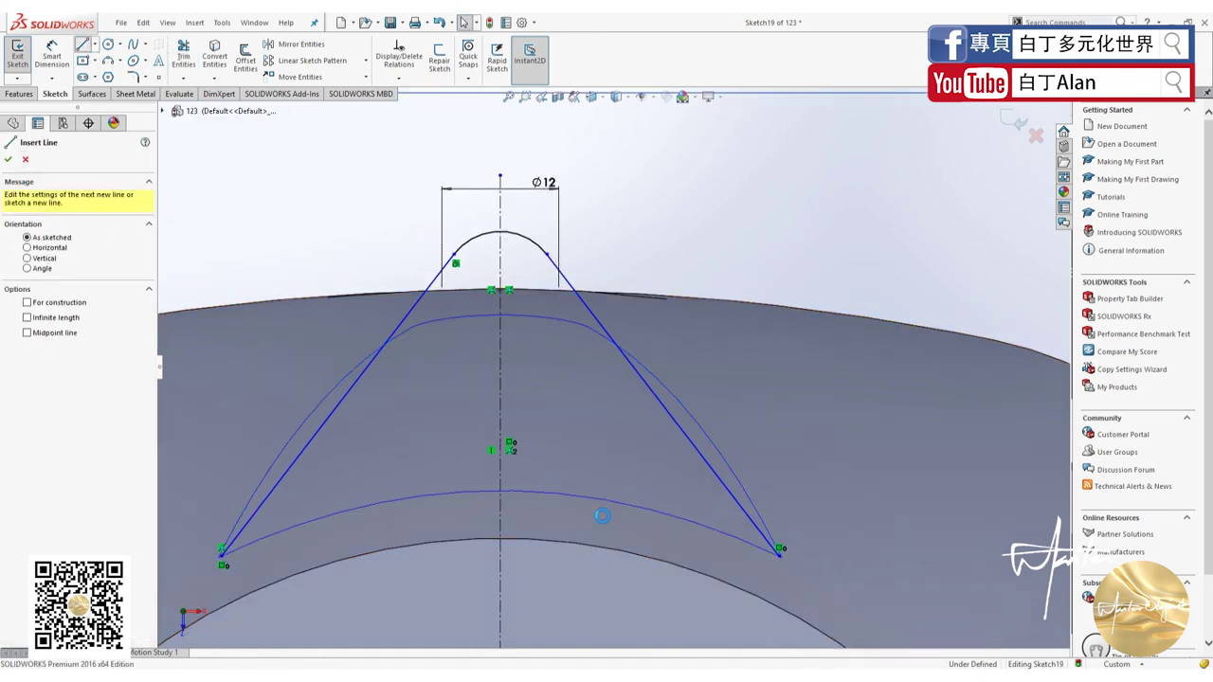
key("Escape")
scroll(602, 522, "up", 2)
scroll(352, 487, "down", 3)
scroll(559, 432, "down", 2)
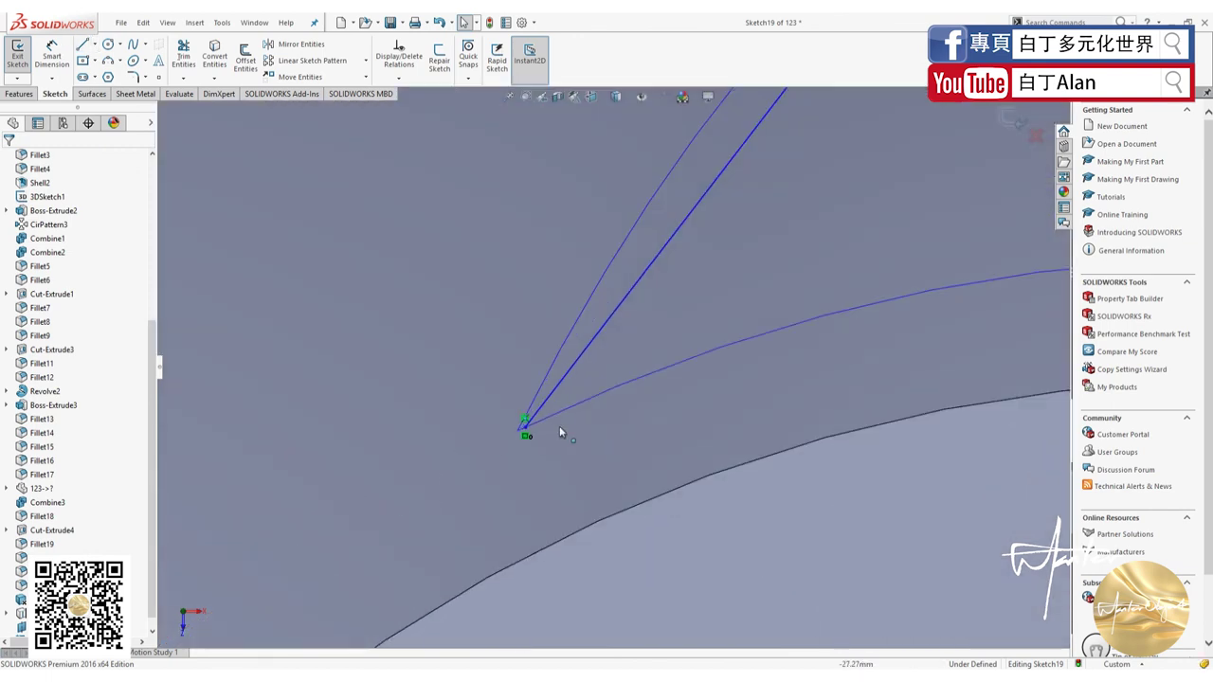
scroll(559, 432, "down", 2)
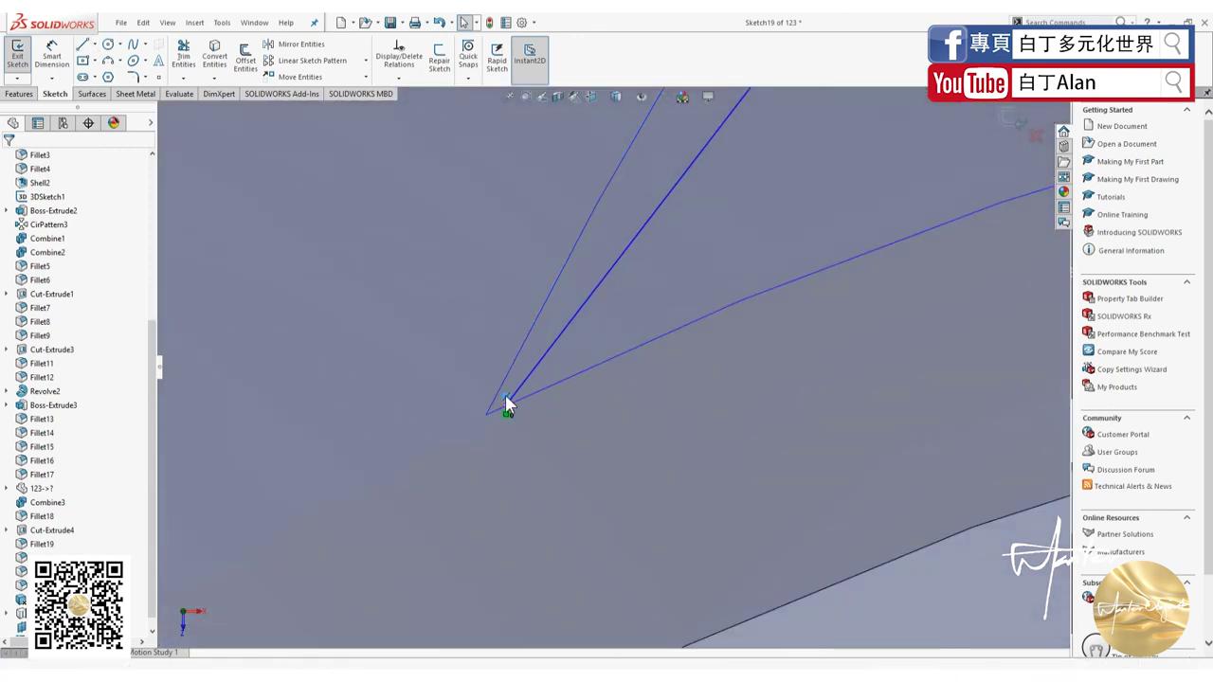
Drag the left line's lower endpoint onto the end of the curve beneath it.
left_click(506, 401)
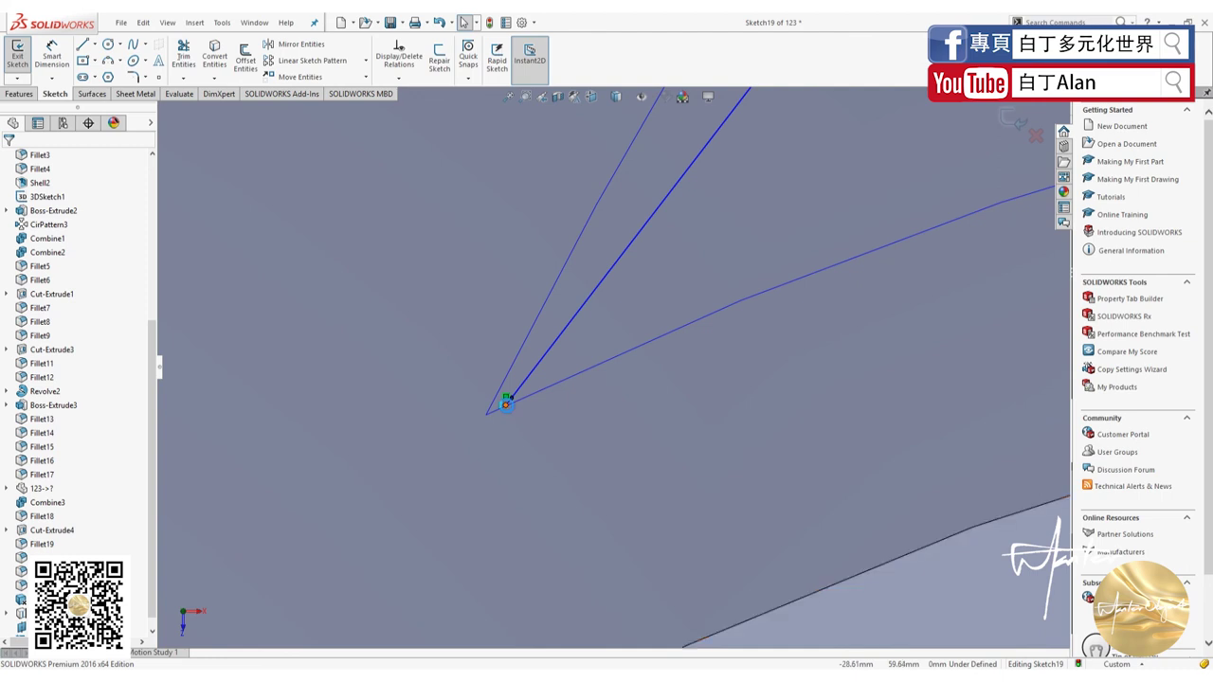
left_click(486, 414)
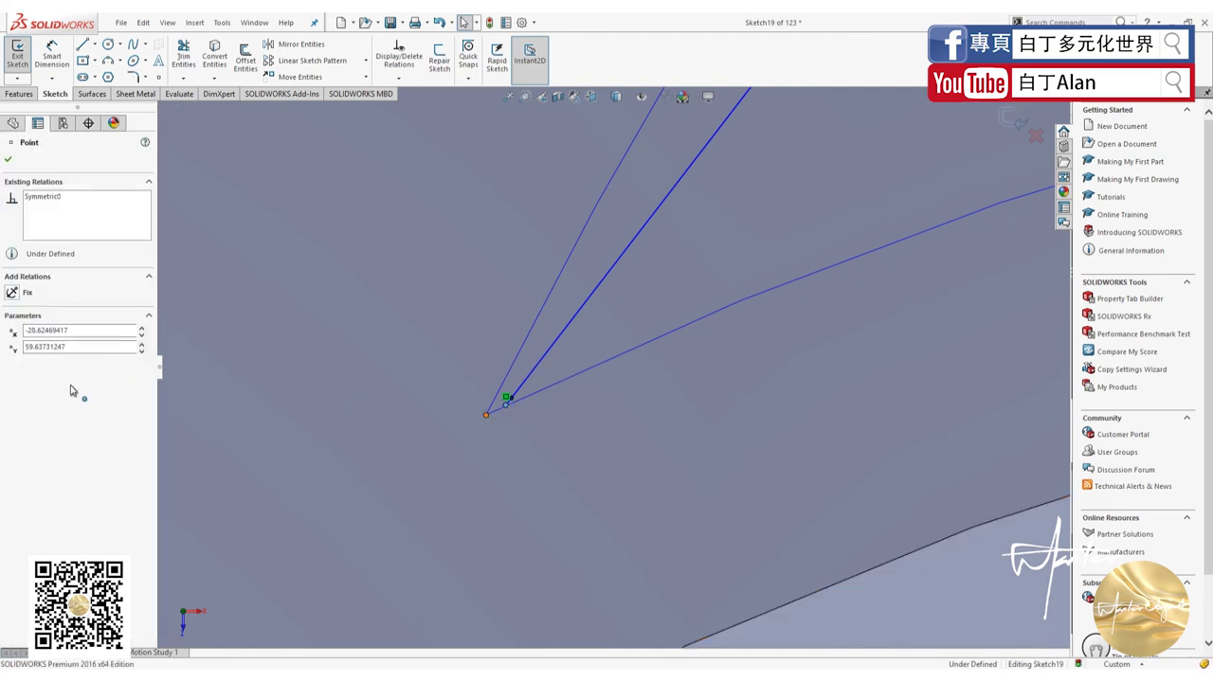
left_click(11, 294)
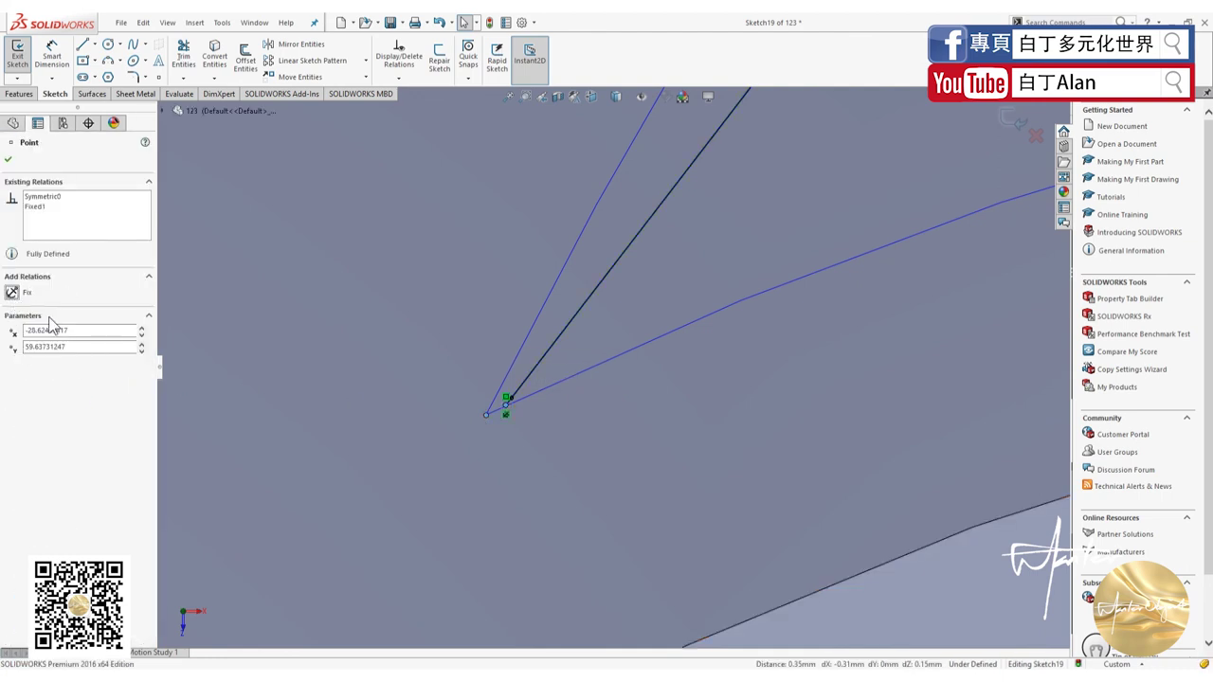
key("ctrl+z")
left_click(505, 406)
left_click_drag(505, 405, 486, 409)
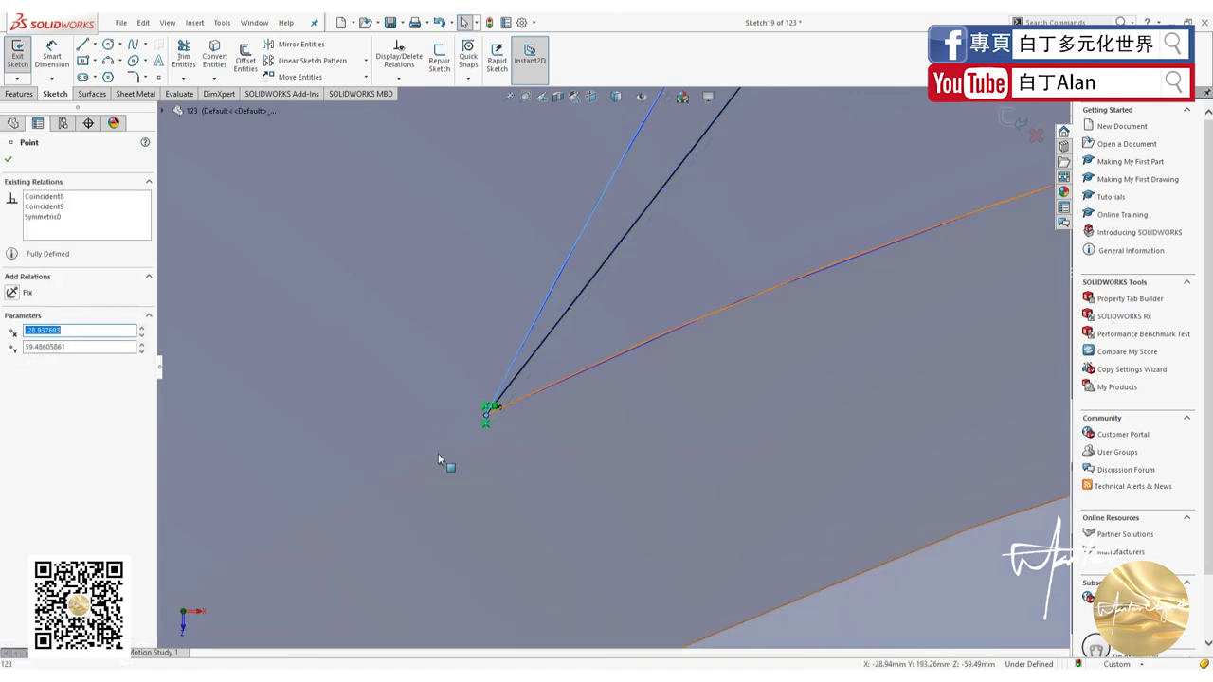
key("ctrl+8")
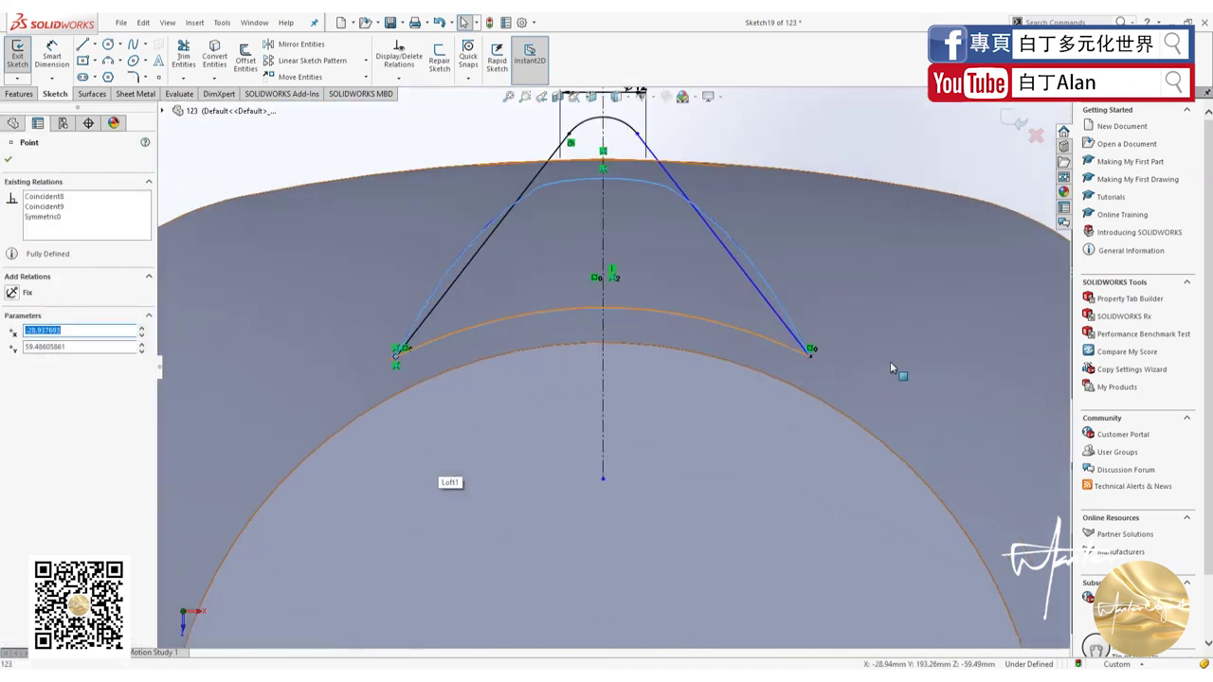
scroll(824, 359, "down", 3)
scroll(739, 360, "down", 2)
scroll(663, 359, "down", 2)
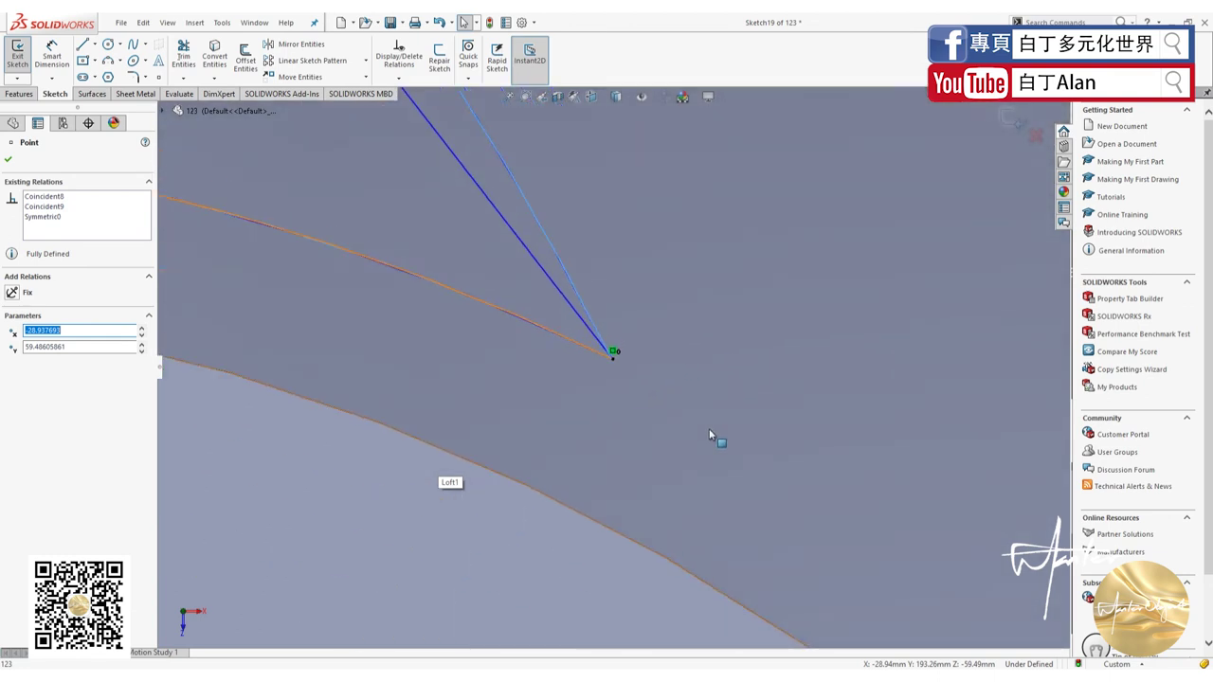
scroll(709, 434, "down", 2)
scroll(656, 380, "down", 2)
scroll(607, 360, "down", 2)
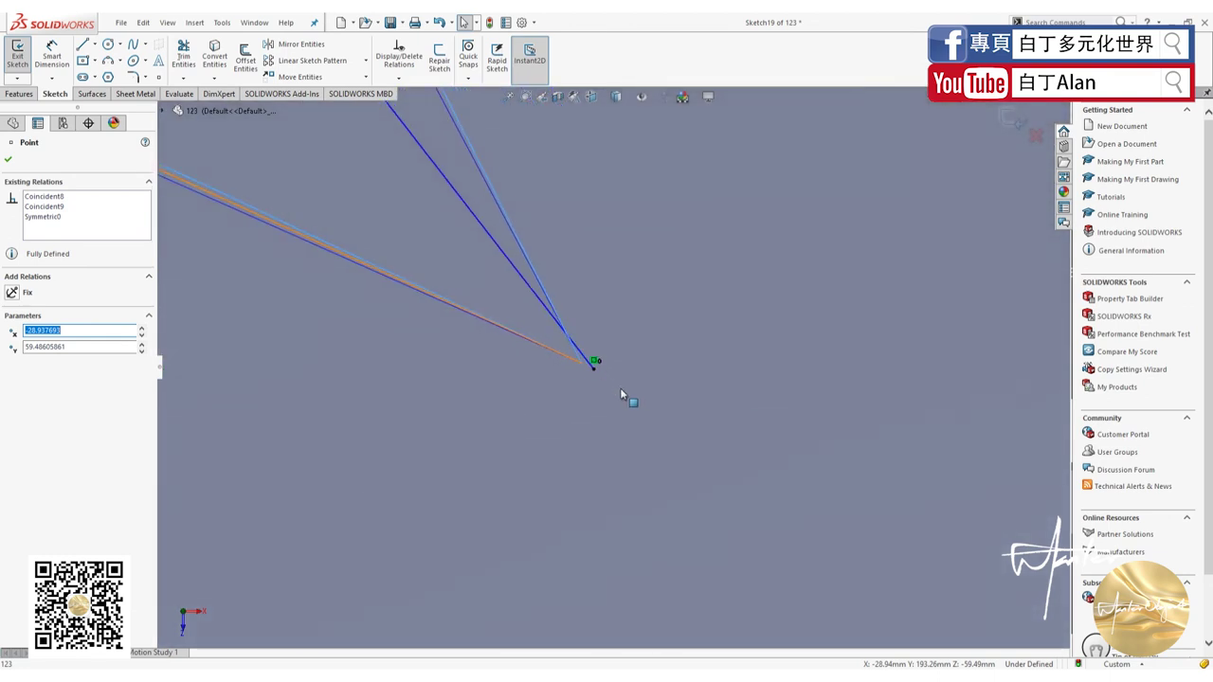
scroll(596, 374, "up", 1)
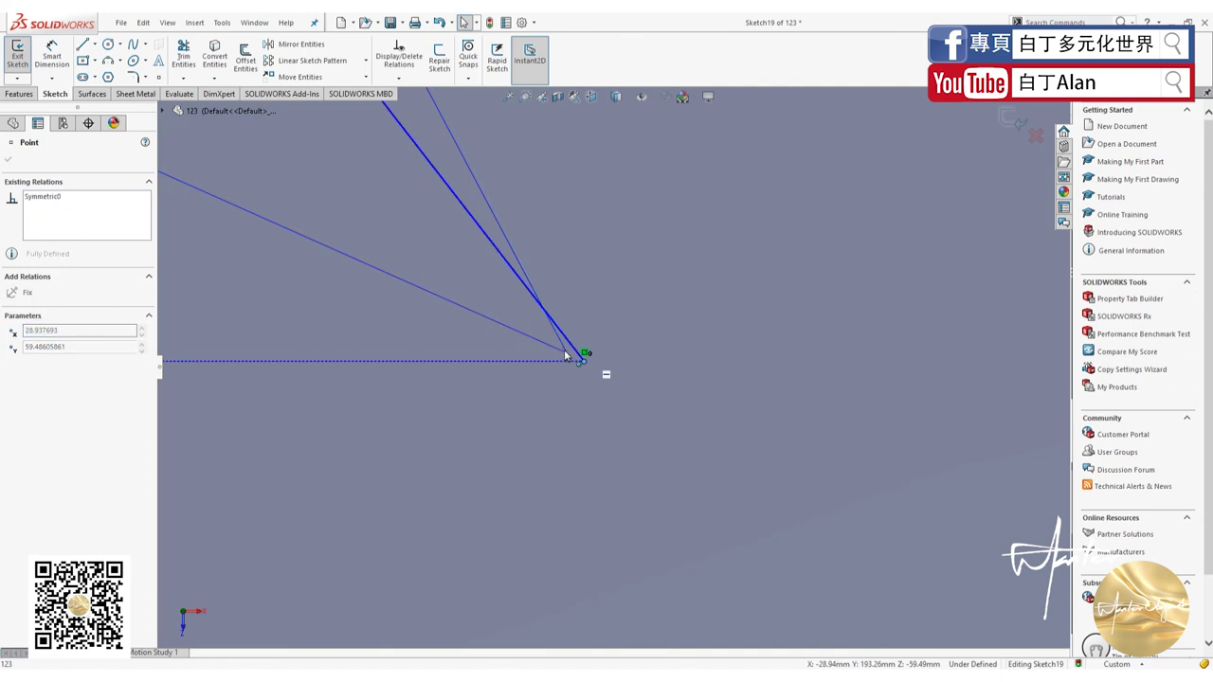